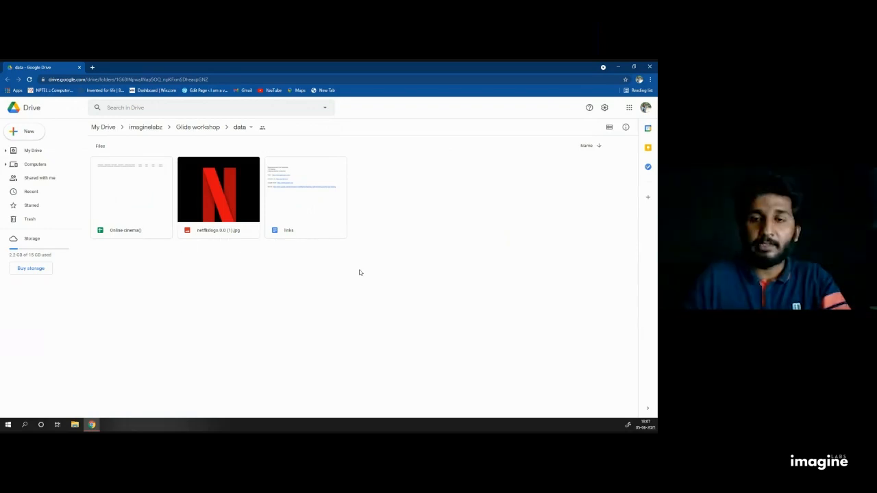
# Step: Switch Google Drive to the second signed-in Google account and close the previous account's tab
pyautogui.rightClick(123, 198)
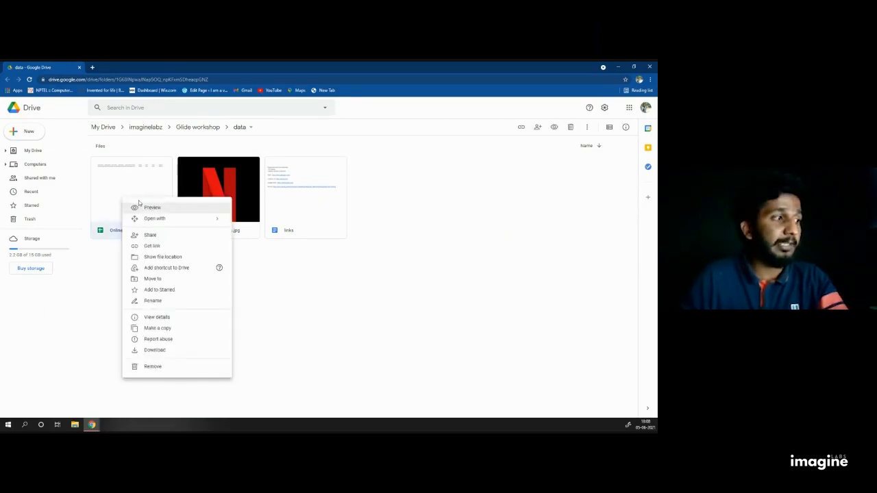
pyautogui.click(497, 235)
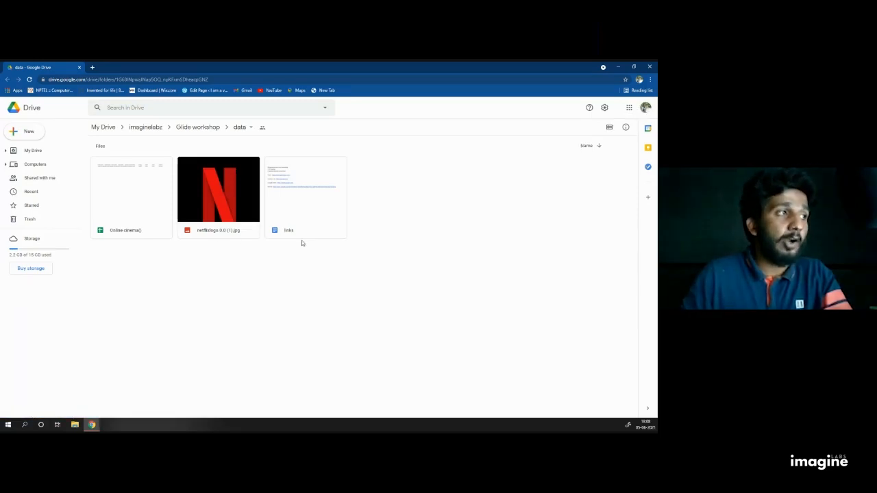
pyautogui.click(645, 108)
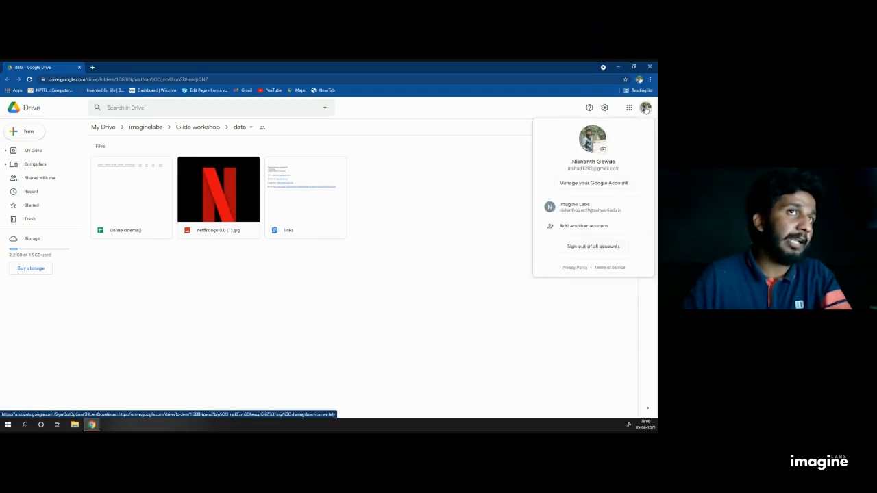
pyautogui.click(592, 211)
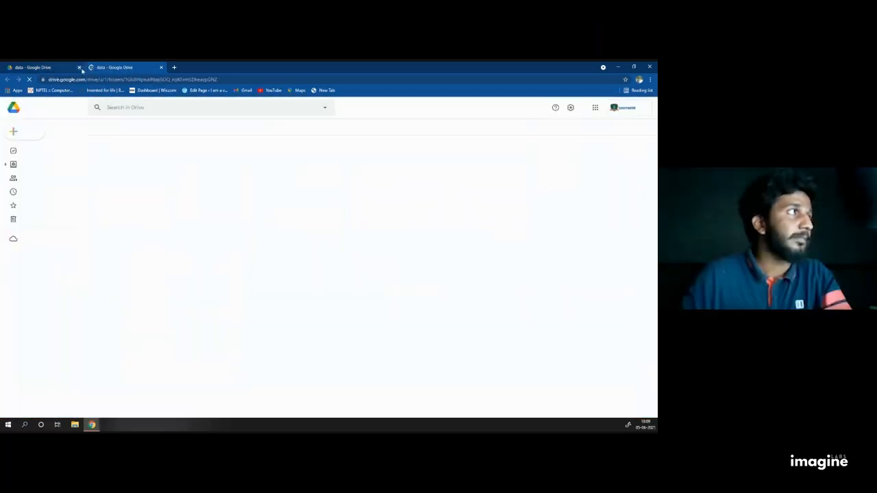
pyautogui.click(80, 67)
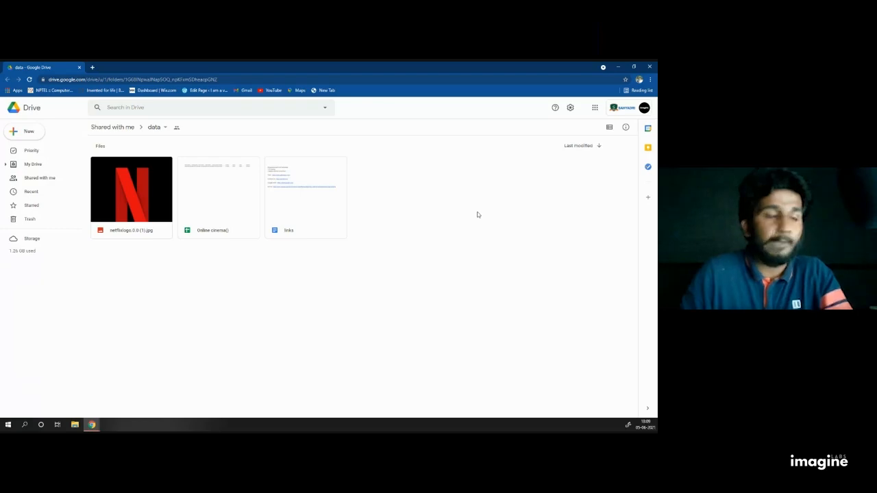
# Step: Copy the Online cinema() sheet and links document, then download the netflixlogo image as netflixlogo.0.0 (1).jpg
pyautogui.rightClick(212, 188)
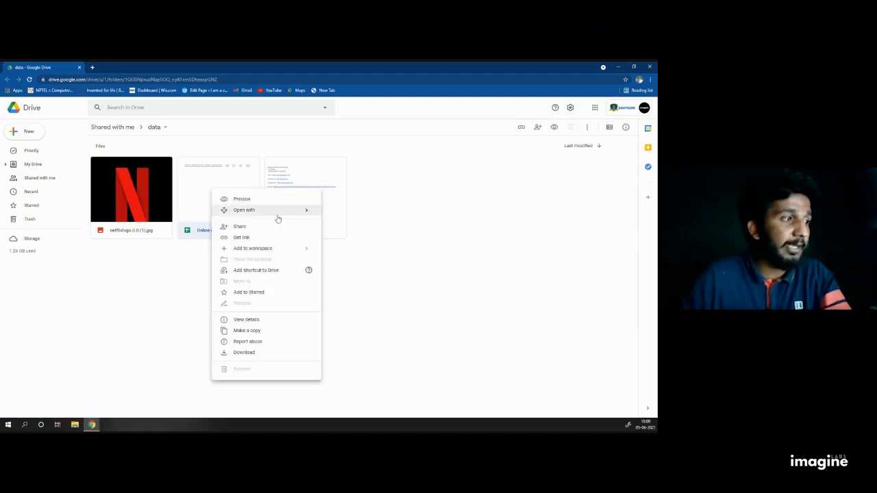
pyautogui.click(248, 331)
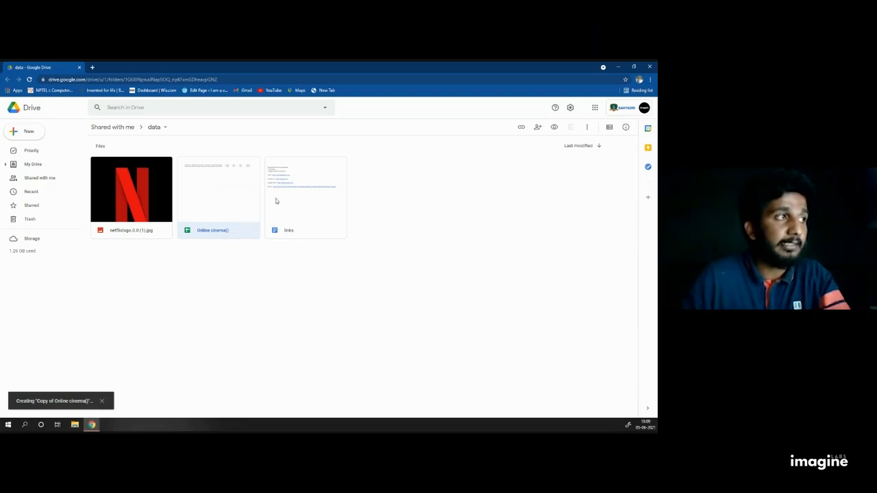
pyautogui.rightClick(301, 194)
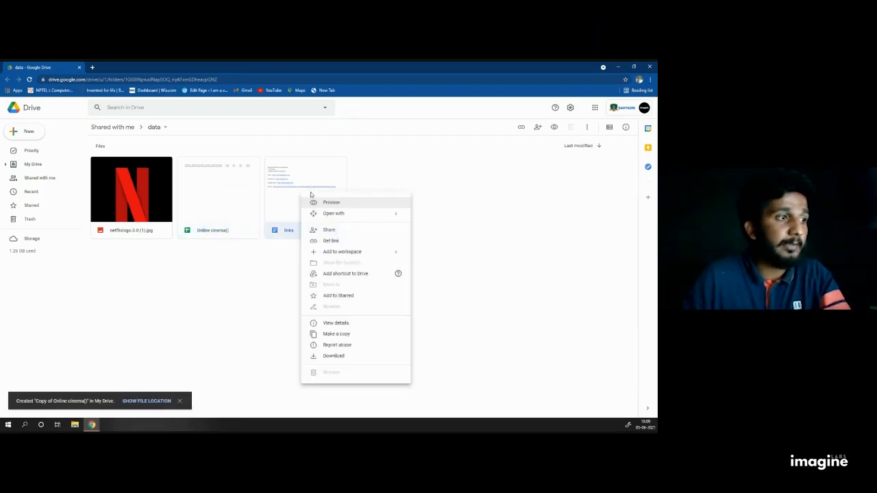
pyautogui.click(359, 333)
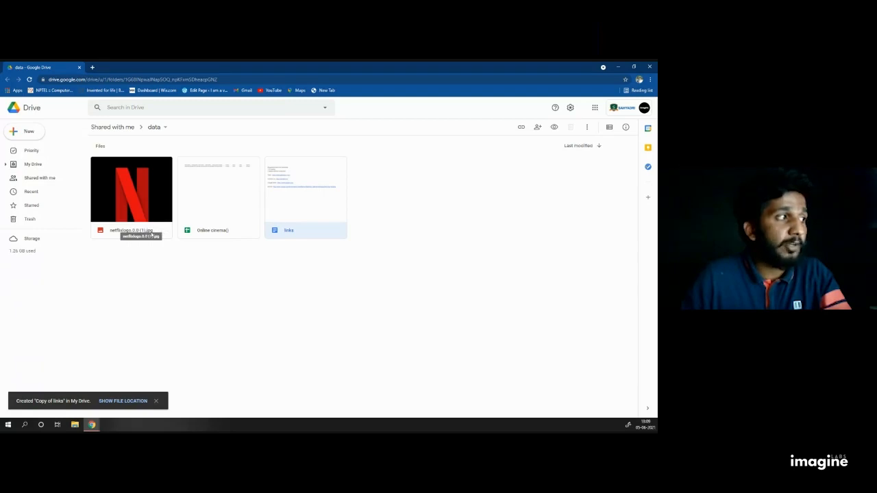
pyautogui.rightClick(142, 208)
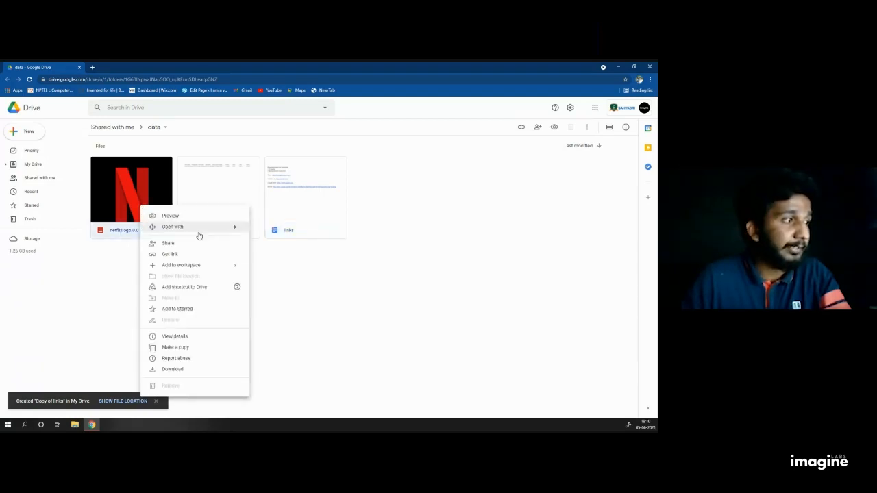
pyautogui.click(192, 368)
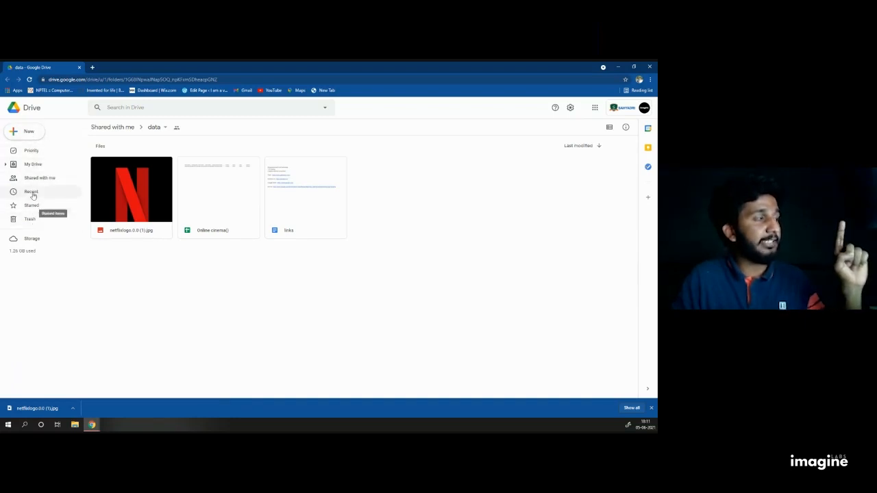
# Step: Add a new folder called app under My Drive
pyautogui.click(33, 165)
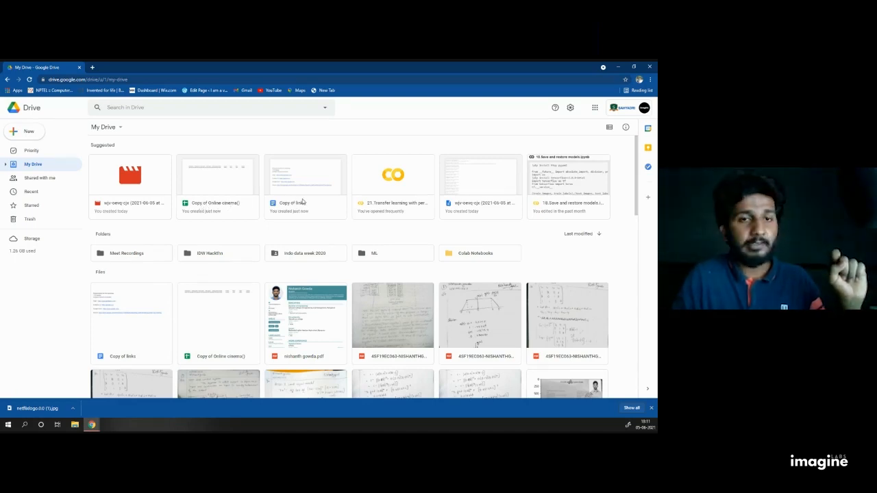
pyautogui.click(29, 131)
pyautogui.click(36, 137)
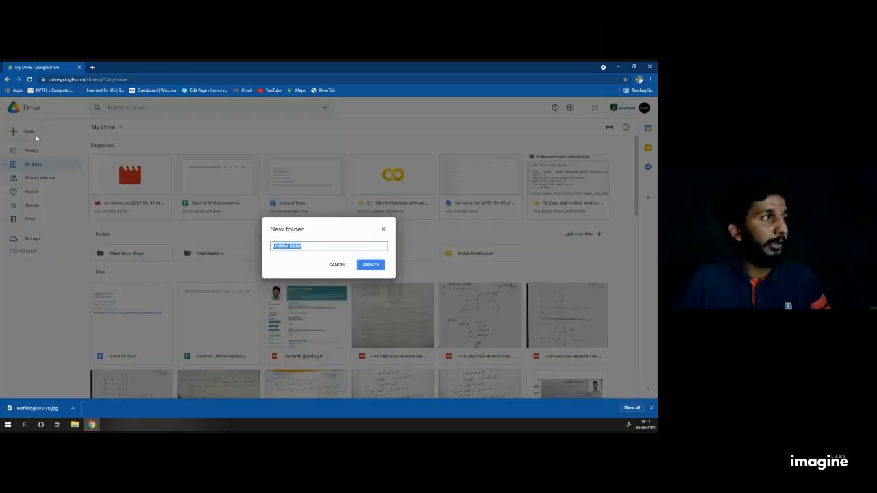
pyautogui.write('ecl')
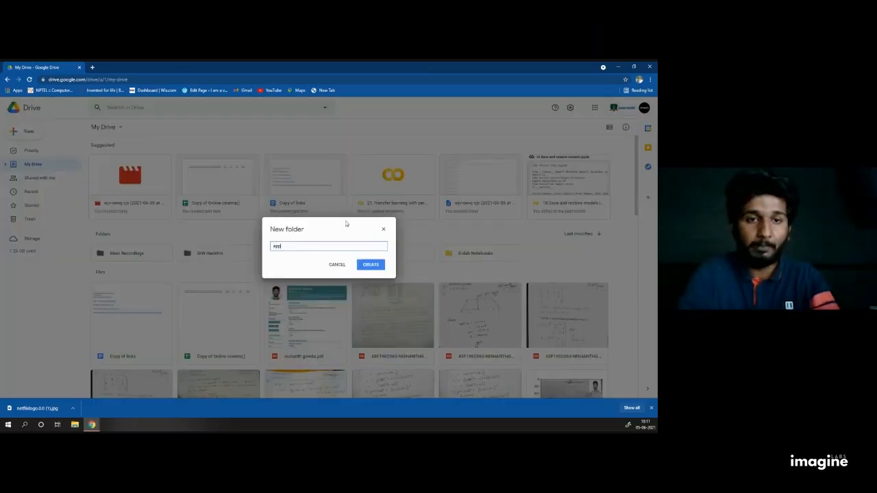
pyautogui.click(377, 265)
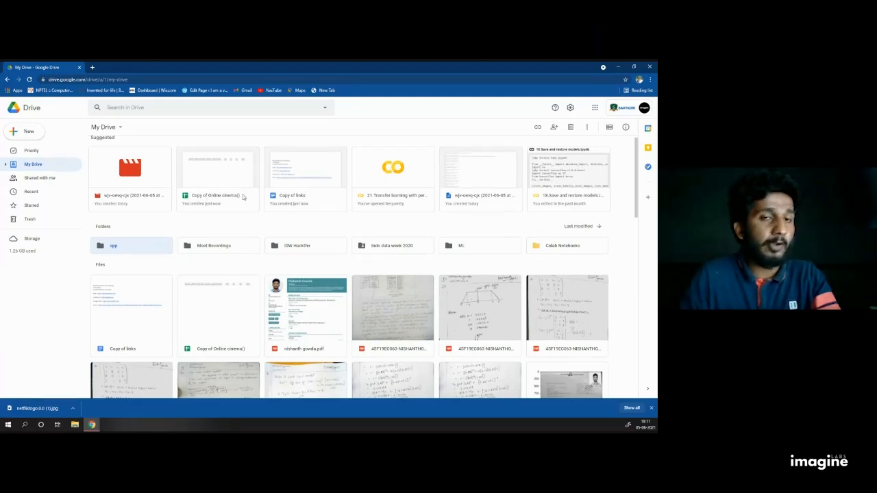
# Step: Move Copy of Online cinema() into the app folder
pyautogui.rightClick(214, 177)
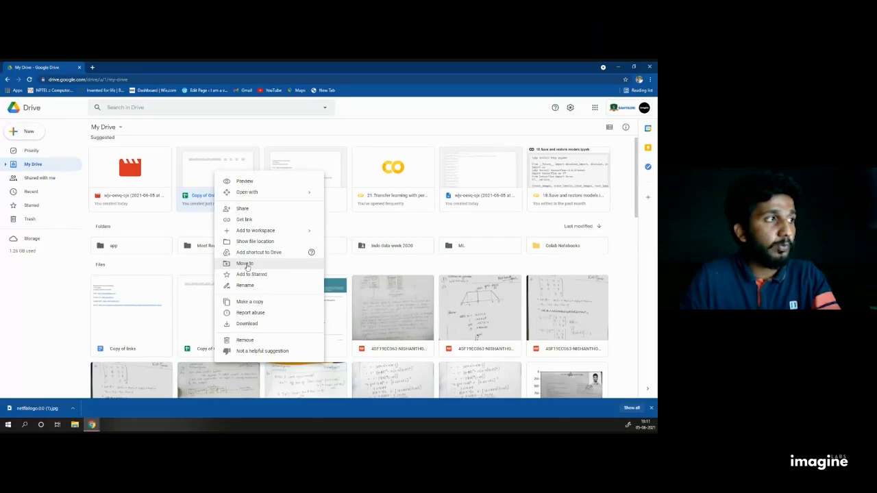
pyautogui.click(245, 264)
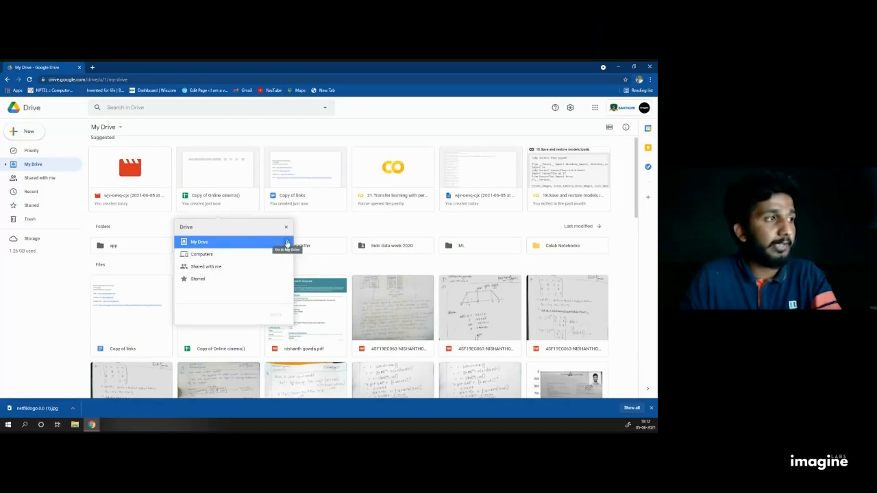
pyautogui.click(286, 243)
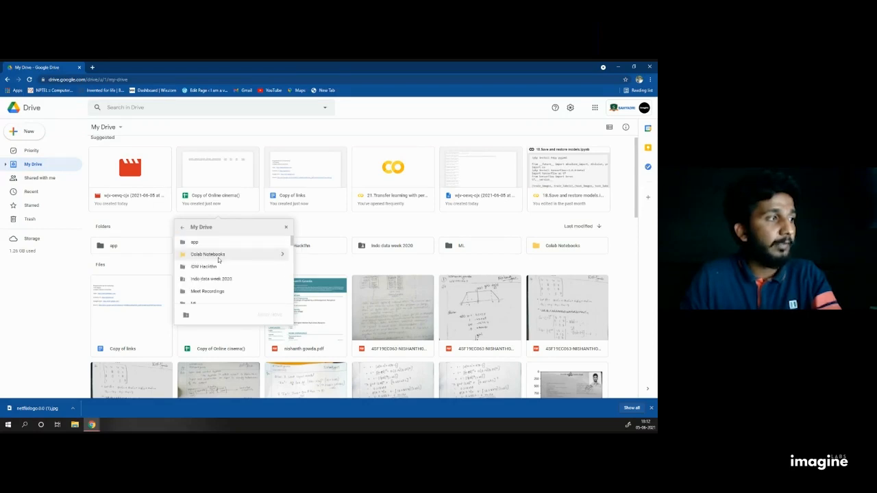
pyautogui.scroll(-3, 221, 274)
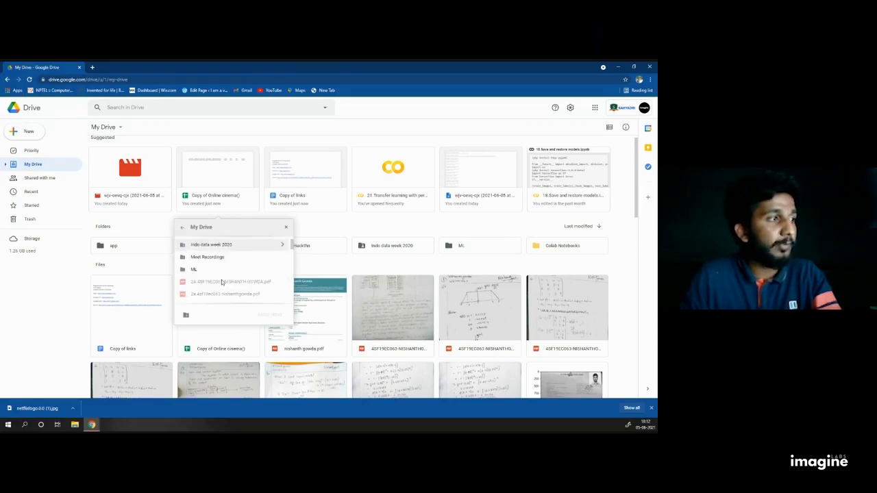
pyautogui.scroll(3, 221, 278)
pyautogui.click(197, 243)
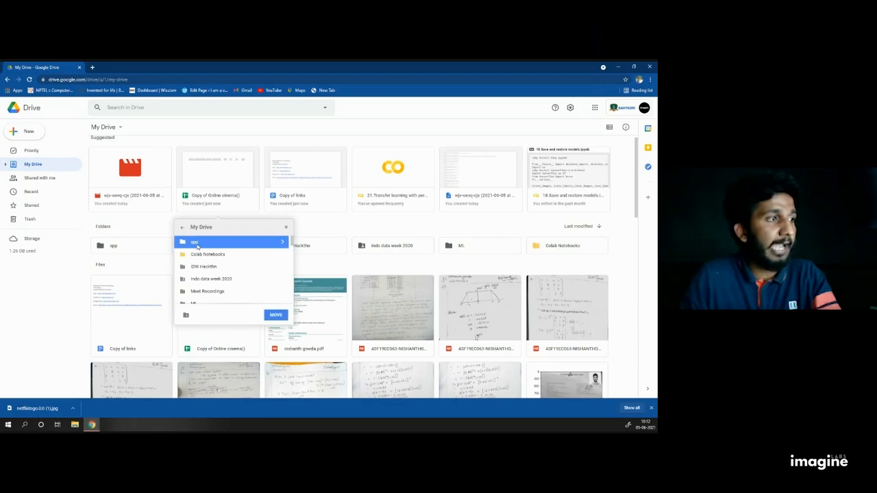
pyautogui.click(276, 315)
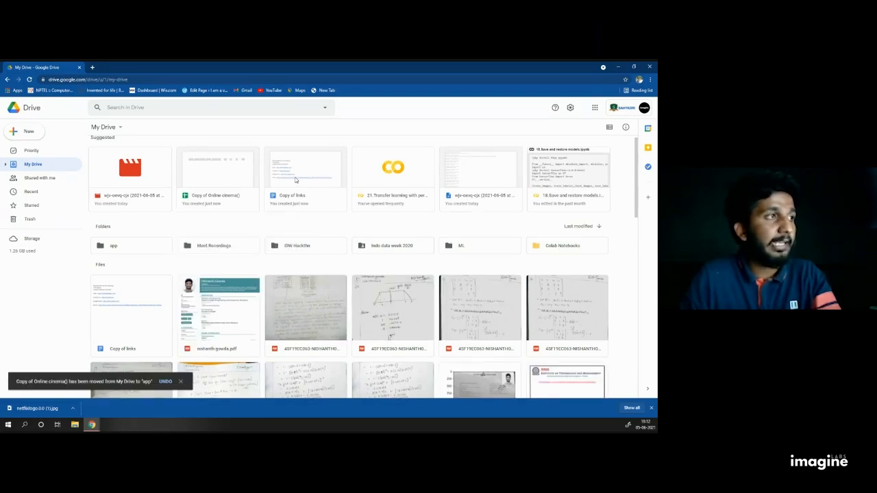
# Step: Move Copy of links into the app folder and open the app folder
pyautogui.rightClick(318, 178)
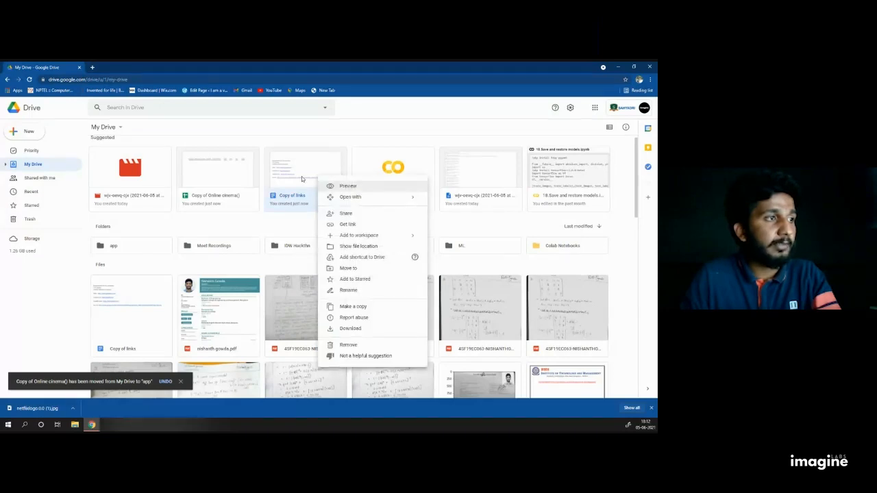
pyautogui.click(348, 268)
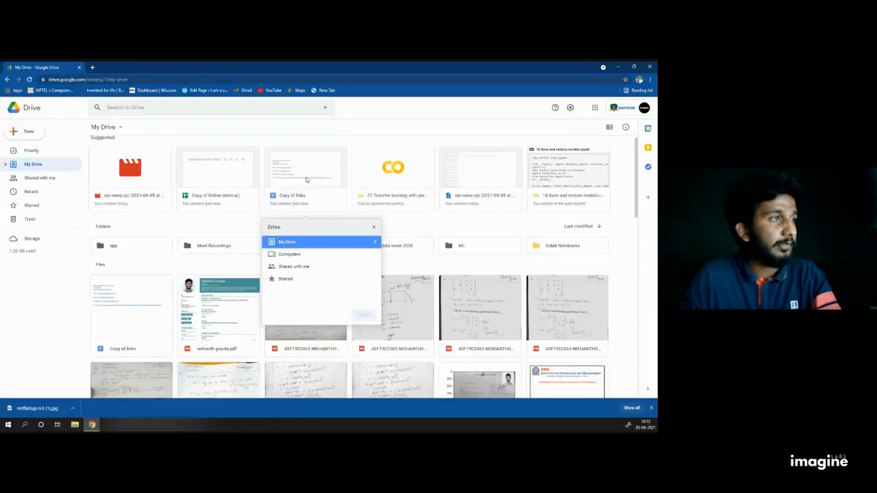
pyautogui.click(377, 241)
pyautogui.click(287, 242)
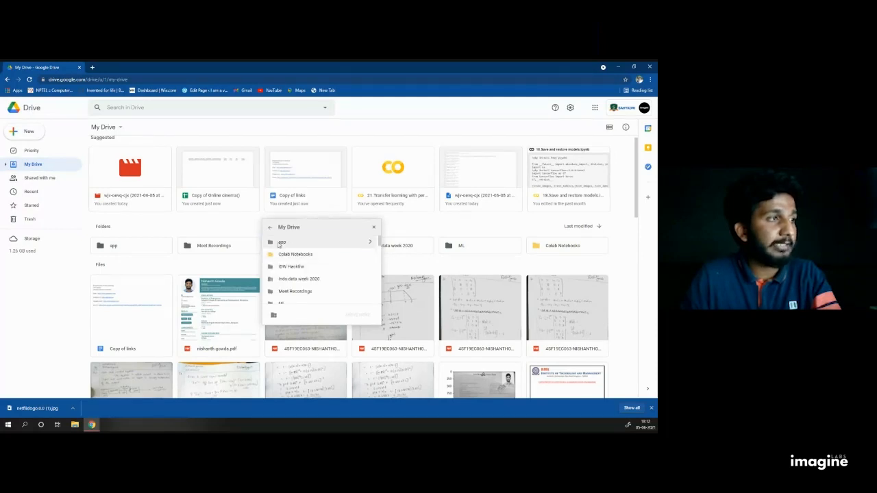
pyautogui.click(363, 316)
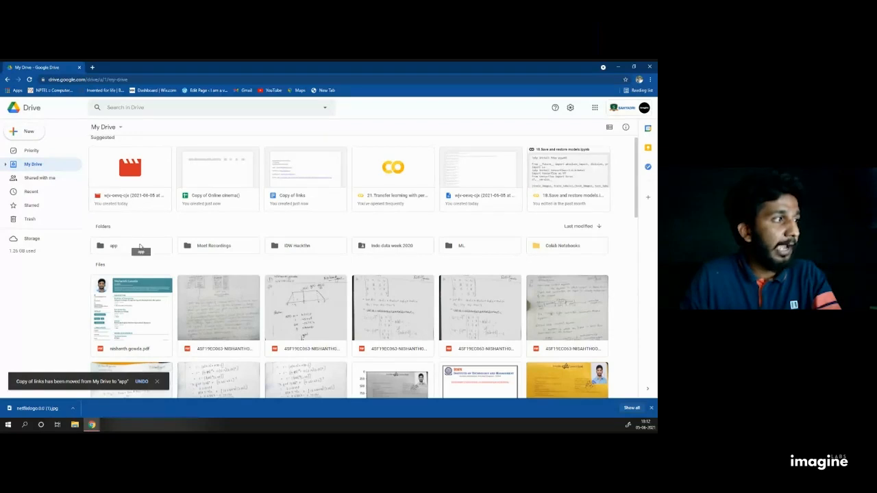
pyautogui.doubleClick(140, 247)
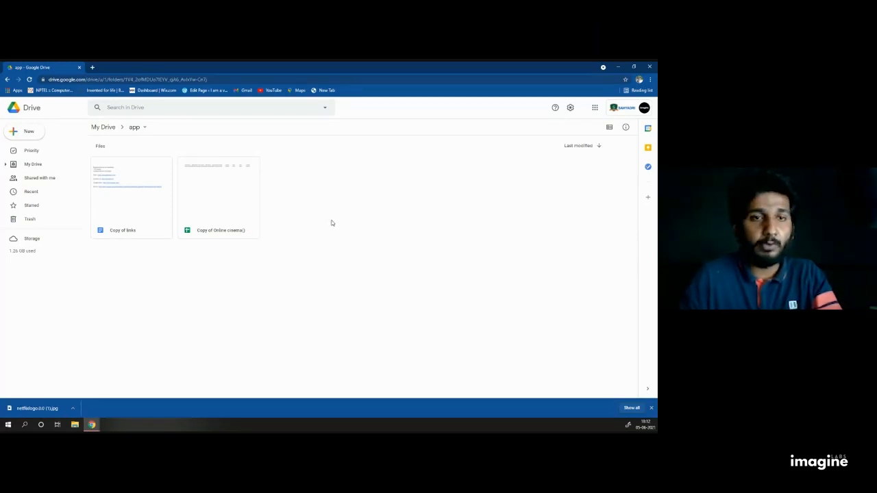
pyautogui.click(15, 131)
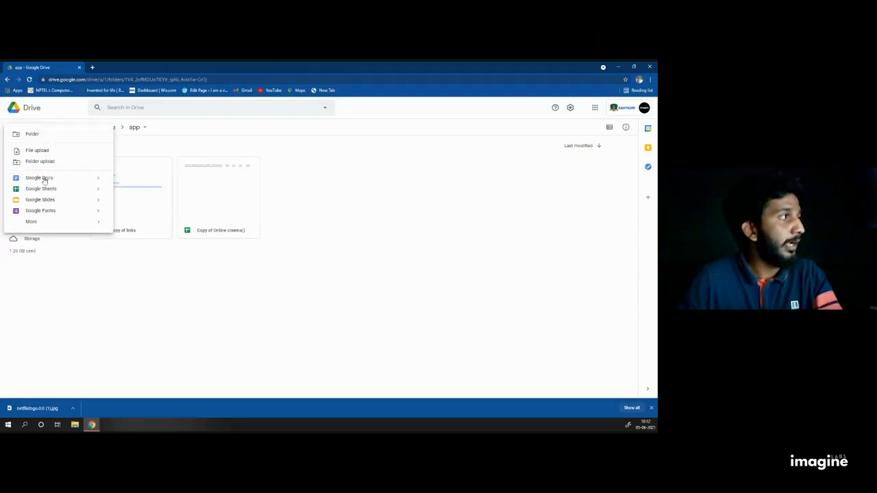
pyautogui.click(391, 209)
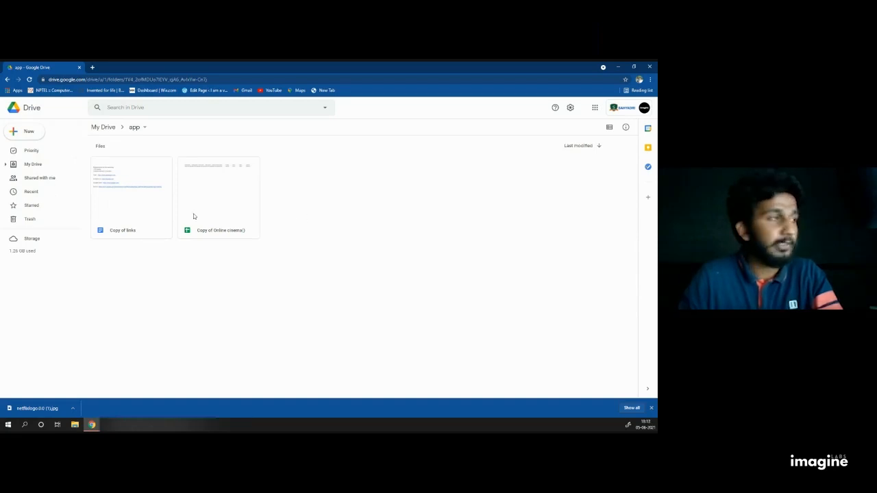
# Step: Open Copy of Online cinema() and browse the Dramas, Action, Fantasy, Horror and Cartoons sheets
pyautogui.doubleClick(215, 208)
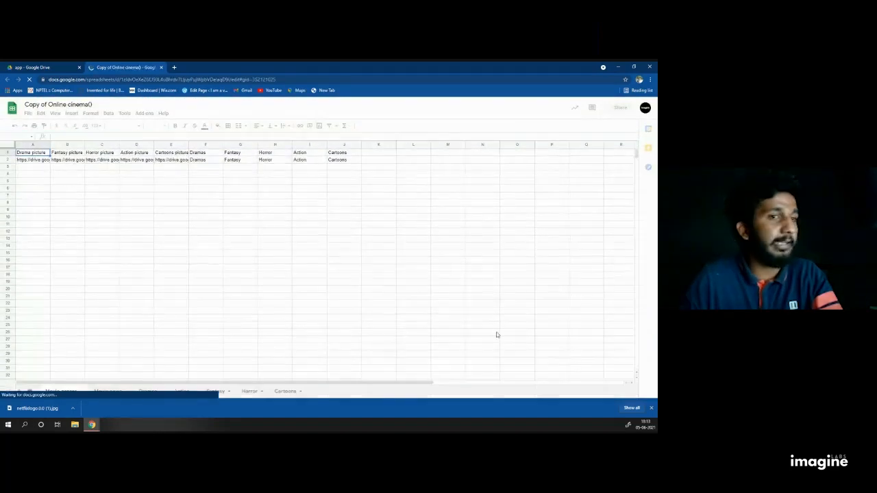
pyautogui.click(651, 407)
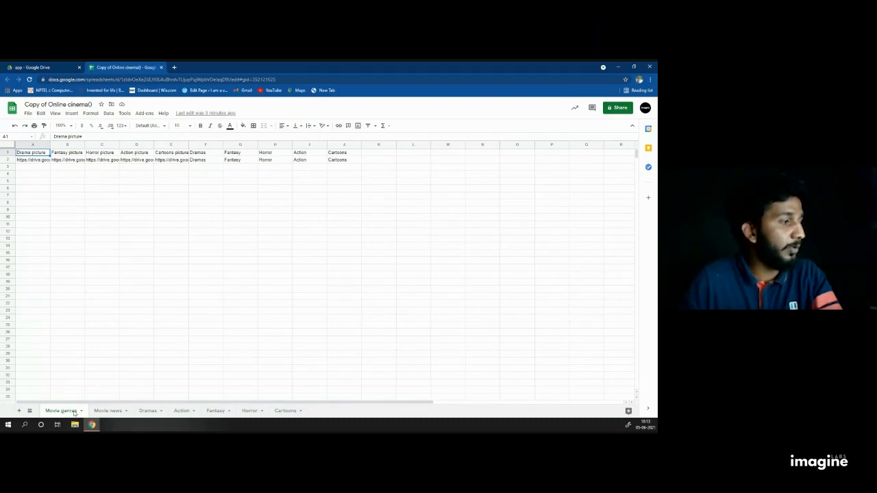
pyautogui.click(110, 411)
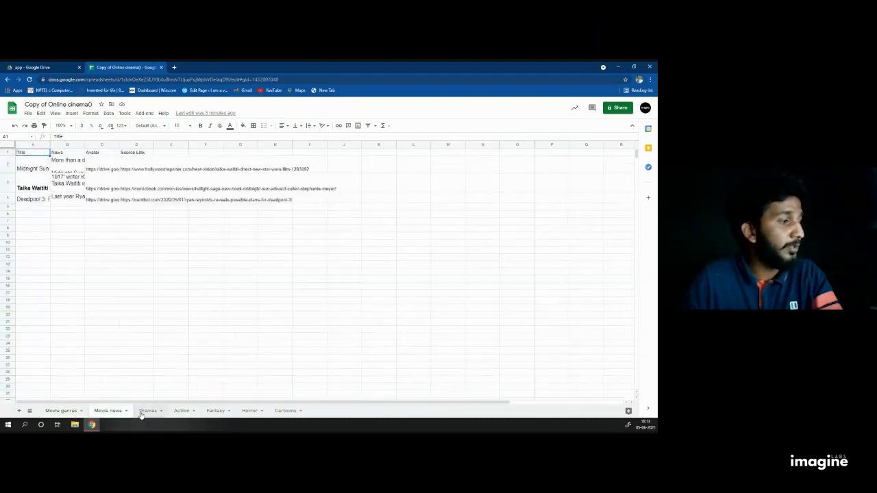
pyautogui.click(147, 411)
pyautogui.click(183, 411)
pyautogui.click(216, 411)
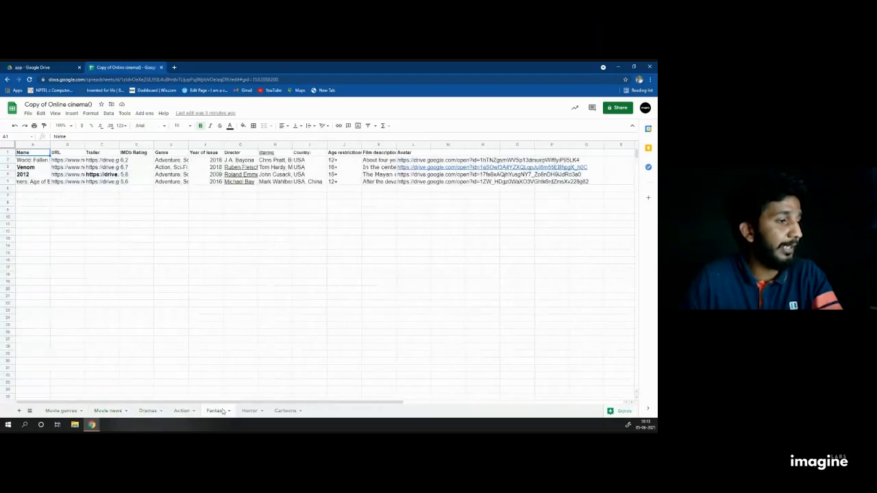
pyautogui.click(249, 411)
pyautogui.click(285, 410)
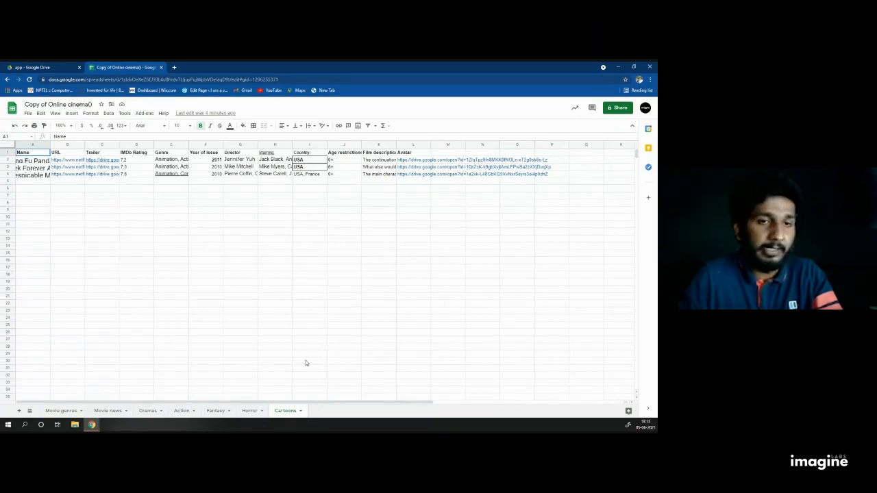
# Step: Add a blank Sheet1 and then delete it again
pyautogui.click(18, 410)
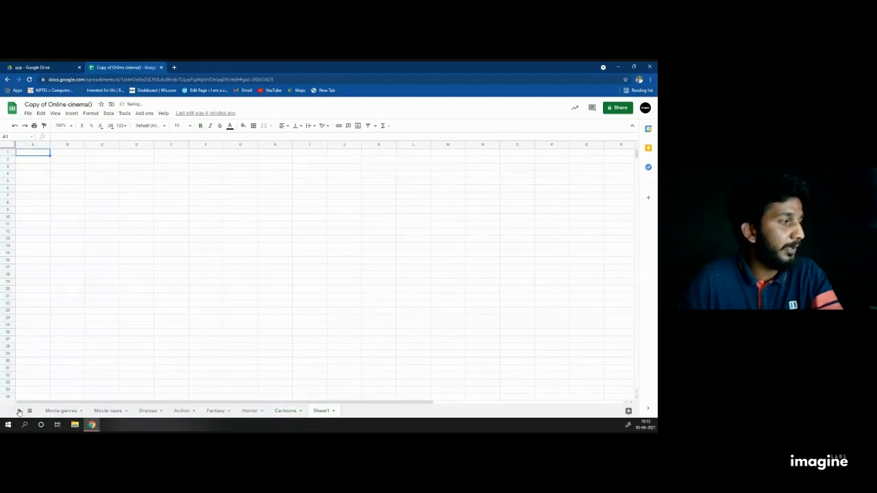
pyautogui.click(331, 411)
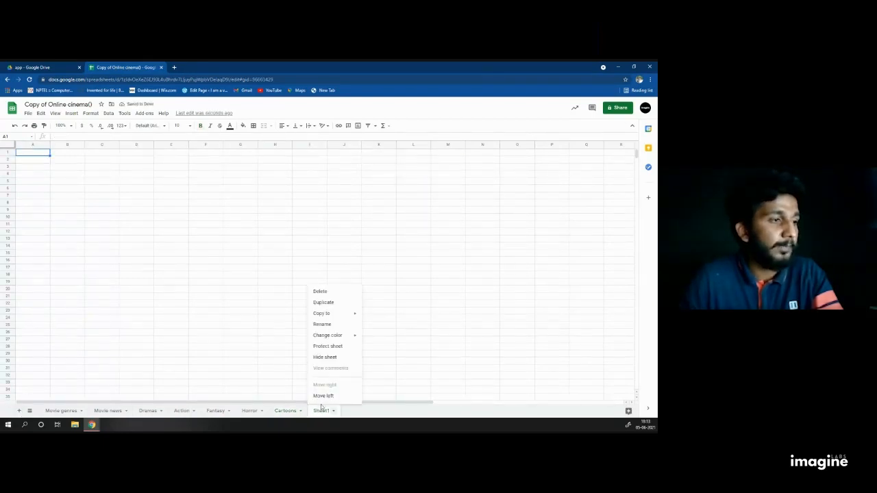
pyautogui.click(320, 291)
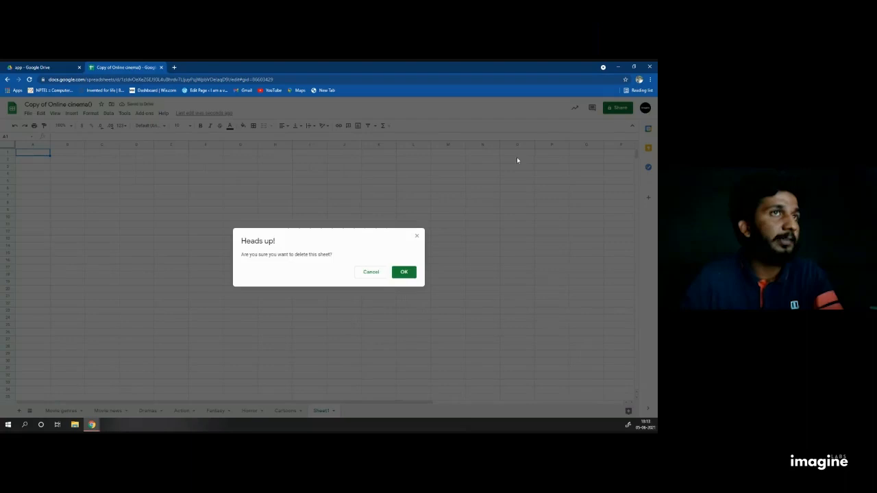
pyautogui.click(405, 271)
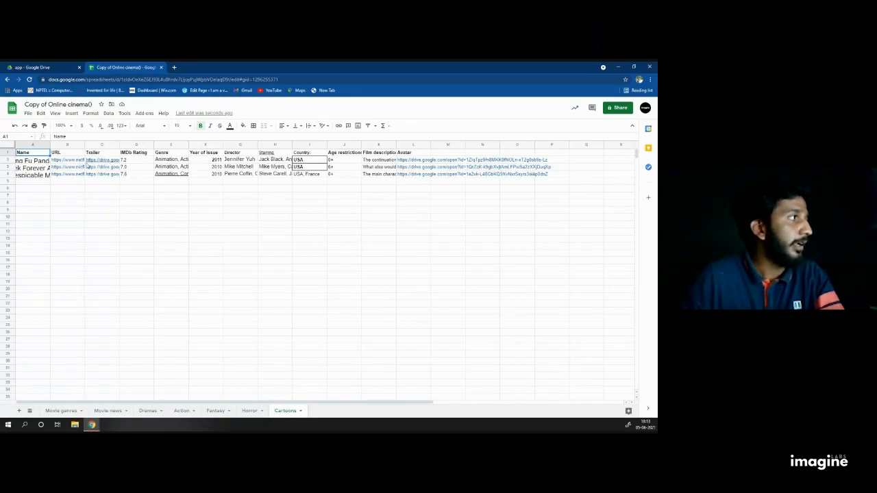
# Step: On the Dramas sheet, select The Shawshank Redemption's full trailer URL from C2 to copy
pyautogui.click(146, 411)
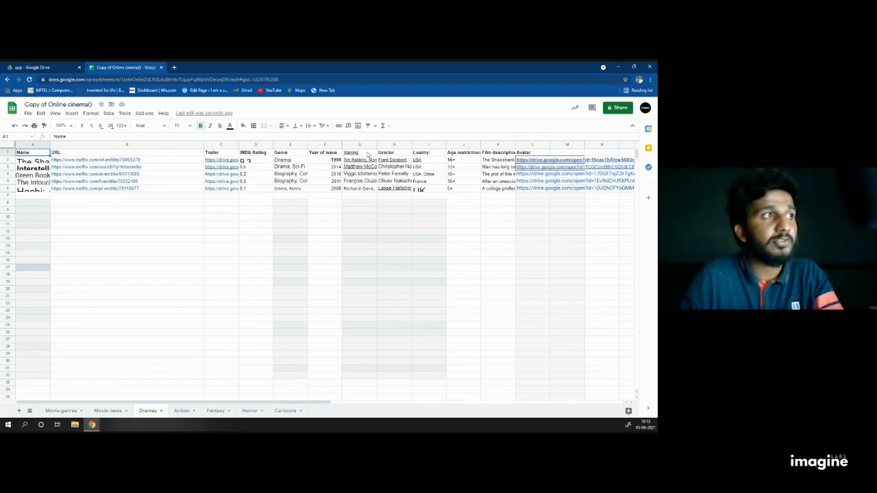
pyautogui.click(41, 160)
pyautogui.click(43, 167)
pyautogui.click(44, 174)
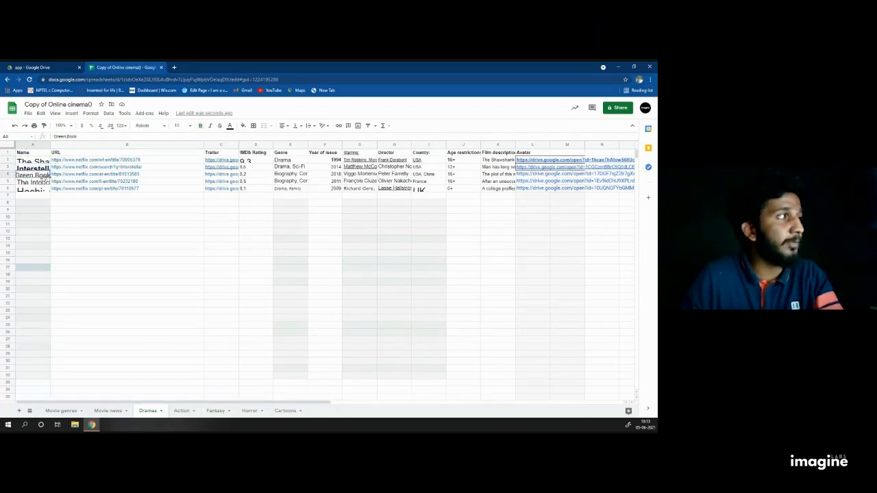
pyautogui.click(44, 181)
pyautogui.click(45, 188)
pyautogui.click(48, 159)
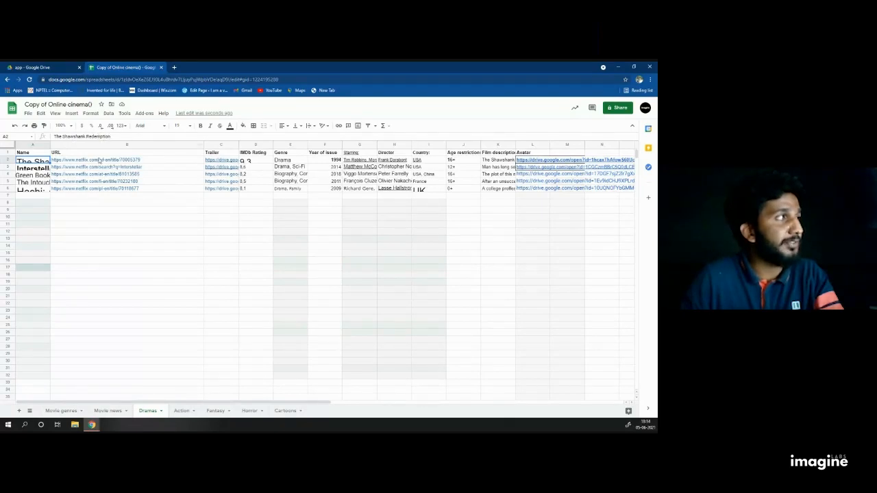
pyautogui.click(97, 159)
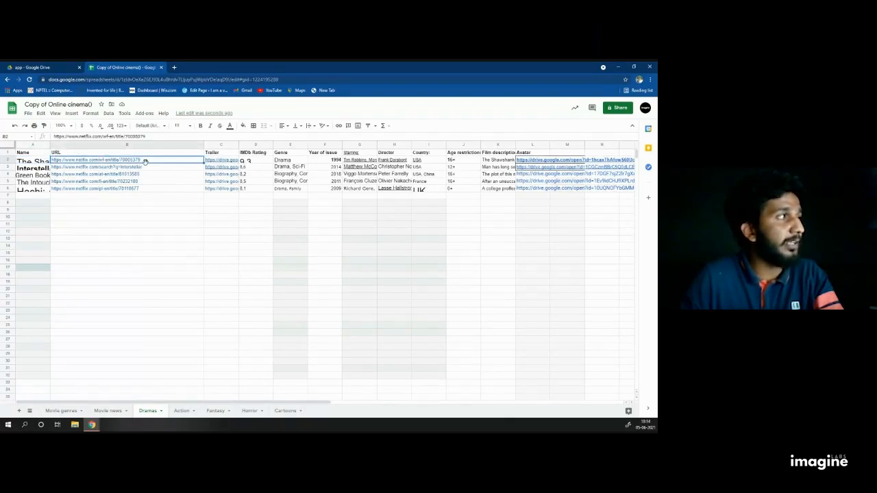
pyautogui.click(220, 160)
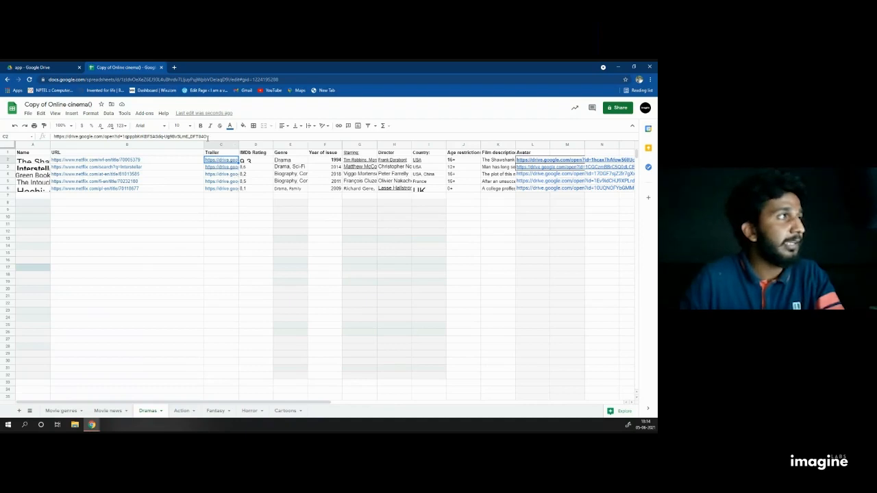
pyautogui.moveTo(207, 136); pyautogui.dragTo(48, 140)
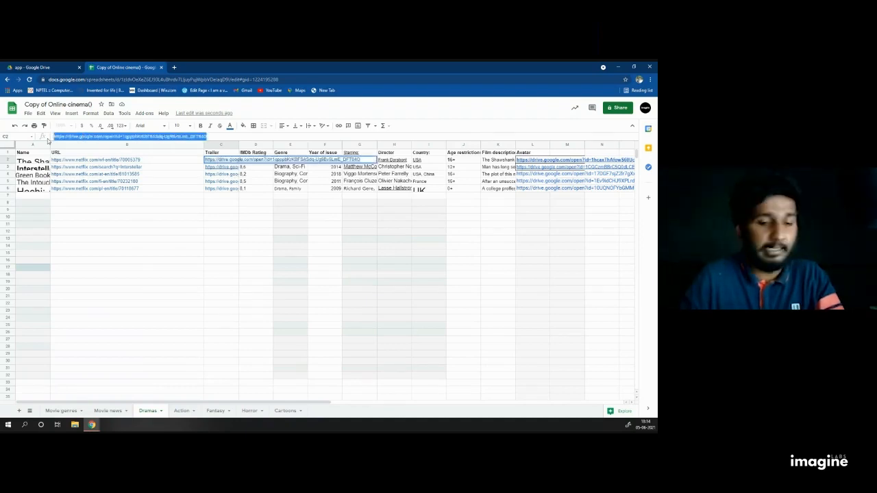
# Step: Load the copied Shawshank Redemption trailer link in a new tab, play it, then pause it
pyautogui.click(174, 67)
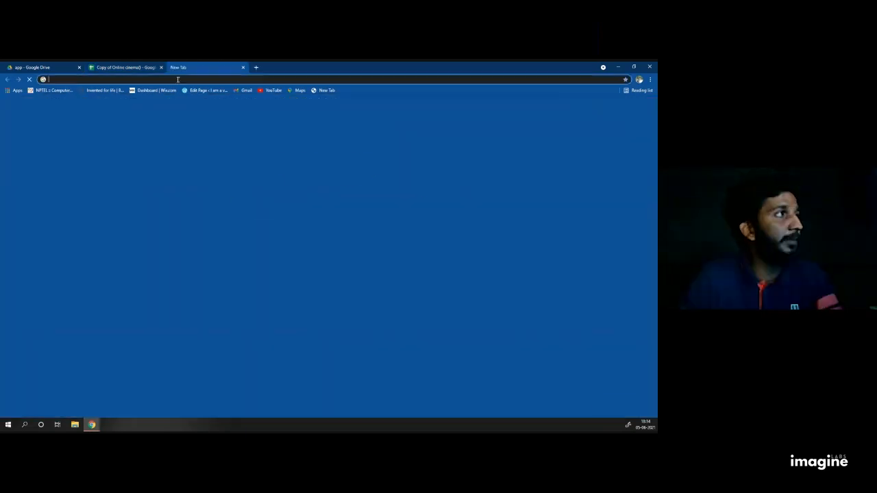
pyautogui.press('Return')
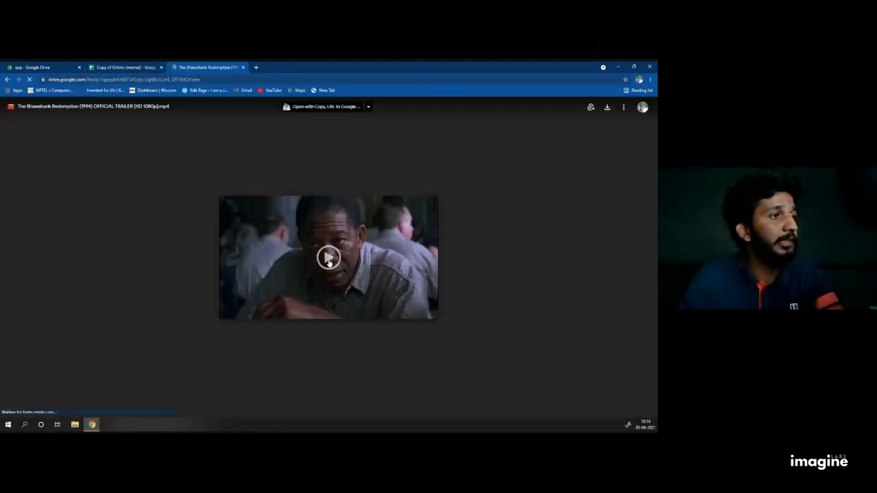
pyautogui.click(328, 258)
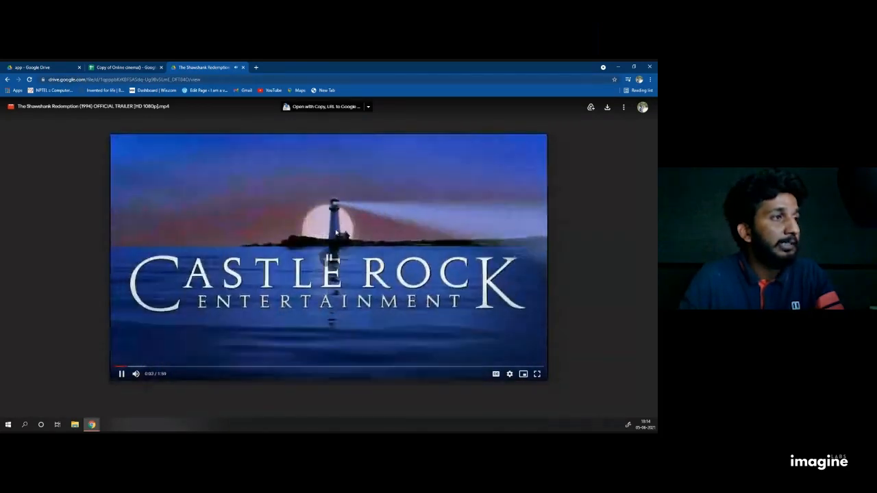
pyautogui.click(336, 233)
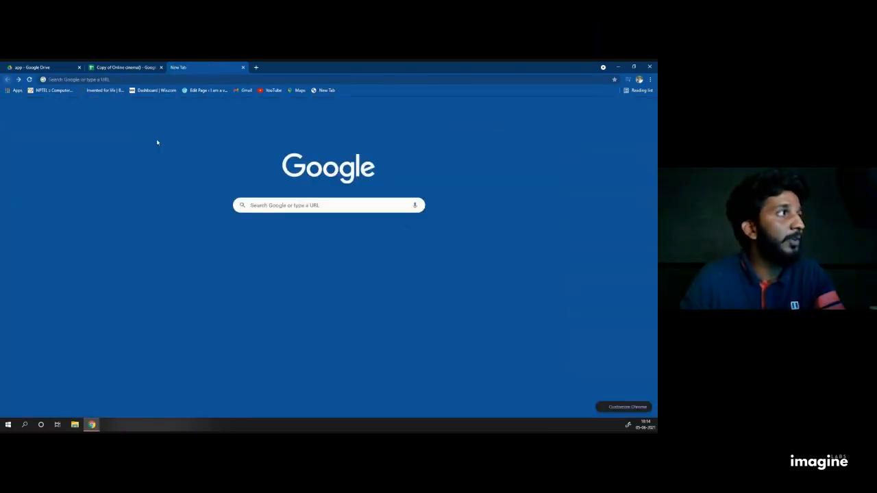
# Step: Upload netflixlogo.0.0 (1).jpg from Downloads into the app folder
pyautogui.click(121, 68)
pyautogui.click(58, 68)
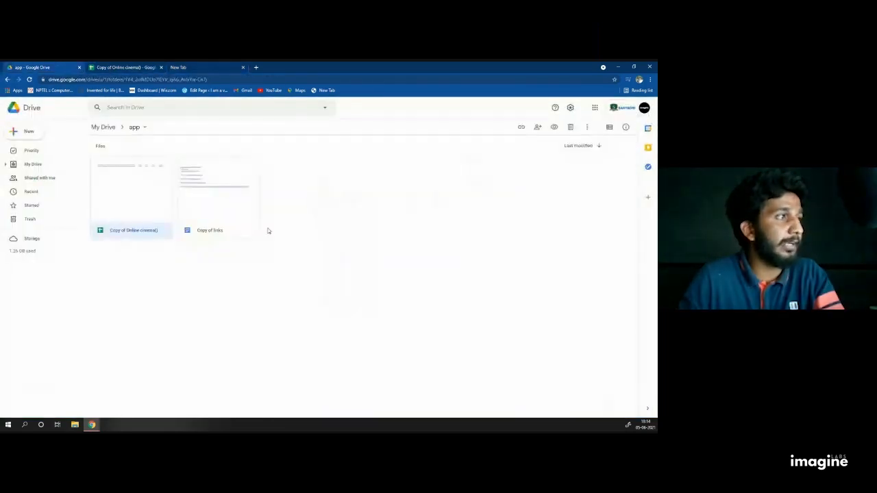
pyautogui.rightClick(320, 219)
pyautogui.click(338, 224)
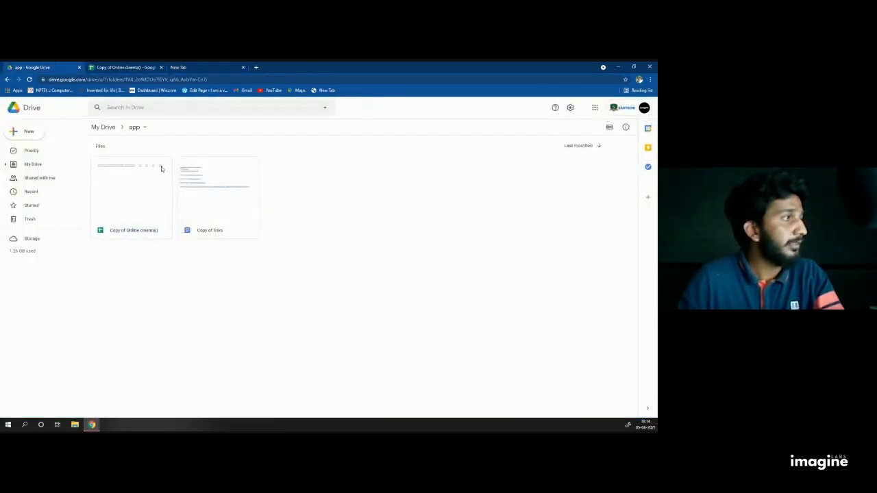
pyautogui.click(71, 428)
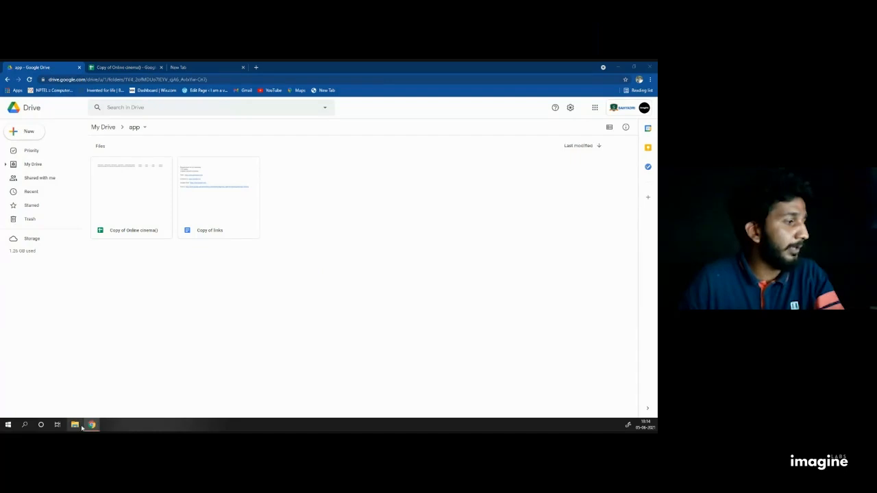
pyautogui.click(89, 426)
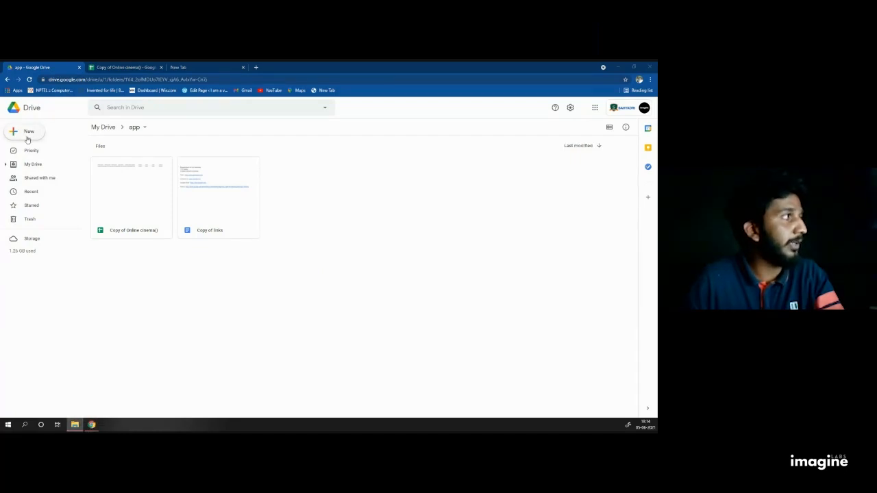
pyautogui.click(29, 139)
pyautogui.click(48, 152)
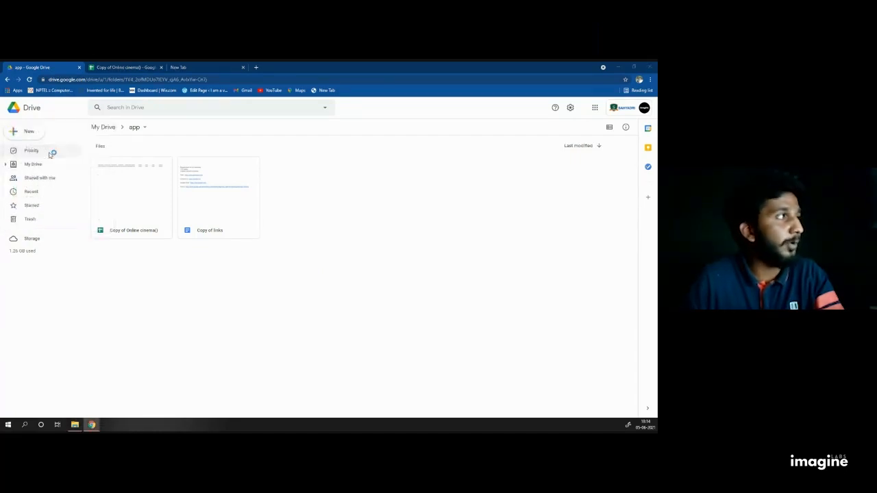
pyautogui.click(137, 121)
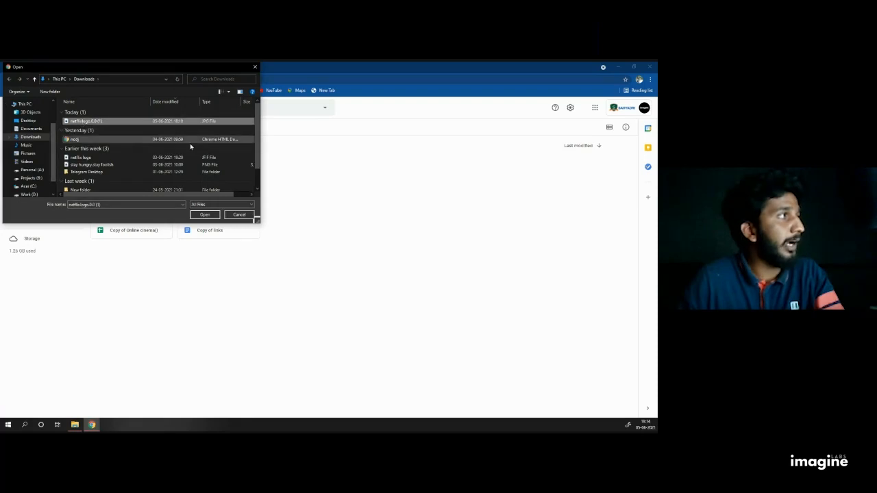
pyautogui.click(206, 217)
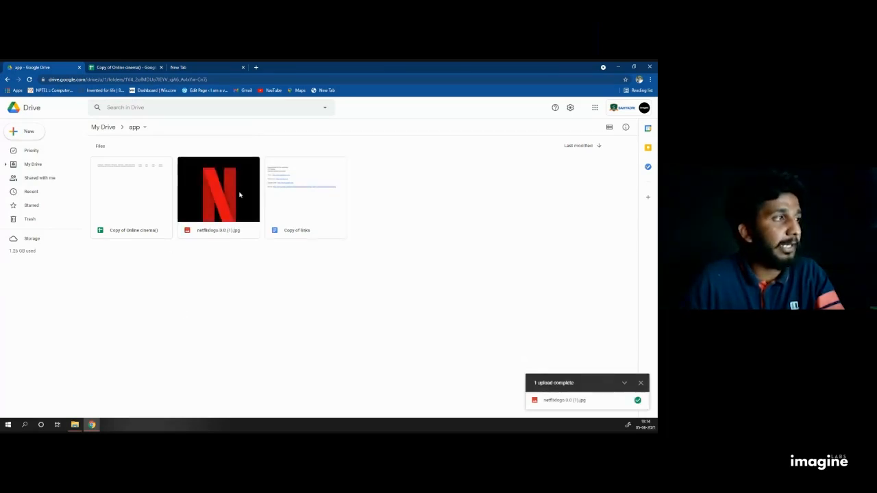
# Step: Make the netflixlogo.0.0 (1).jpg link viewable by anyone with the link and copy it
pyautogui.rightClick(217, 187)
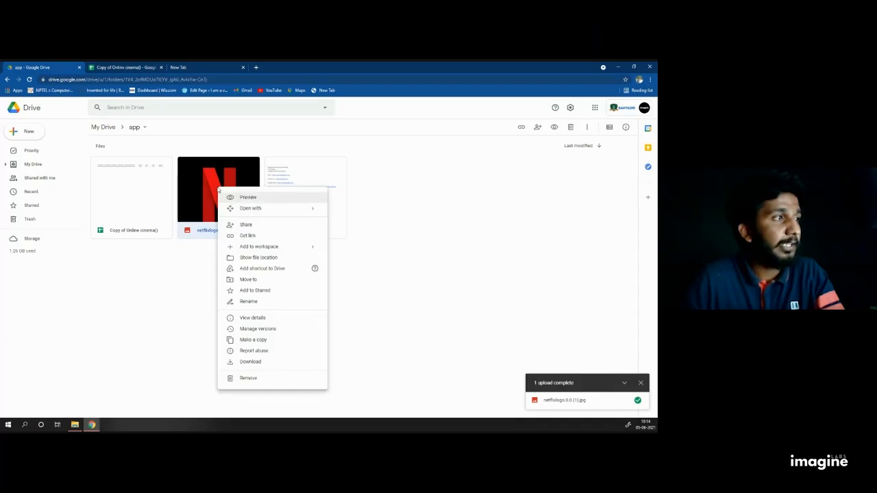
pyautogui.click(245, 226)
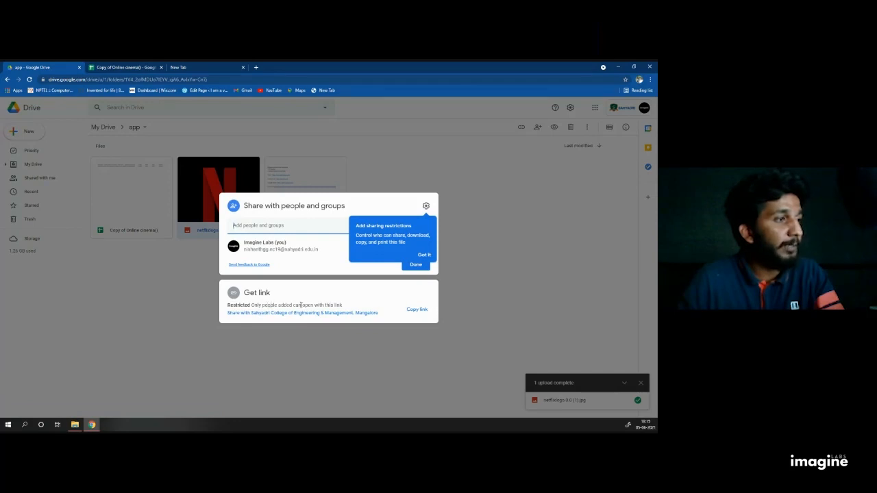
pyautogui.click(253, 225)
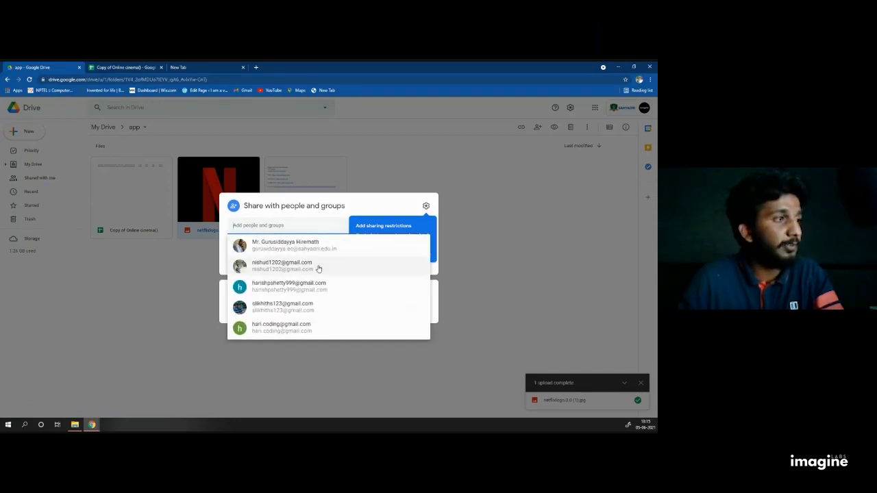
pyautogui.click(489, 266)
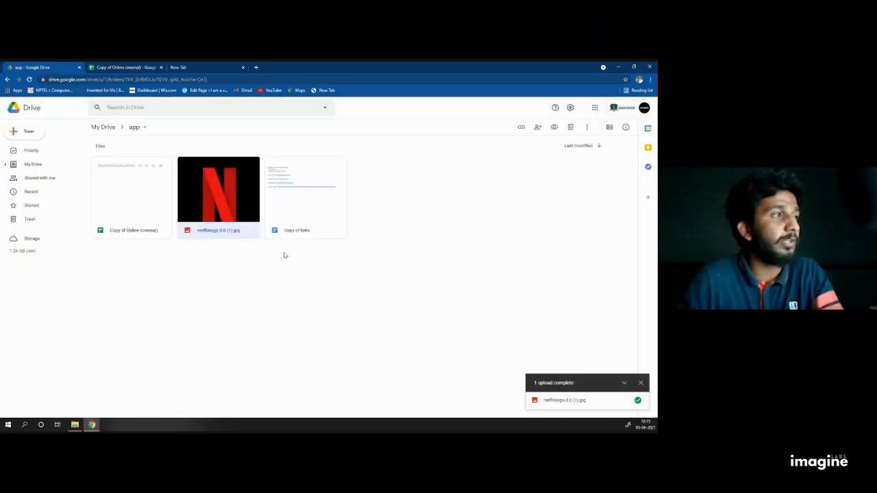
pyautogui.rightClick(220, 198)
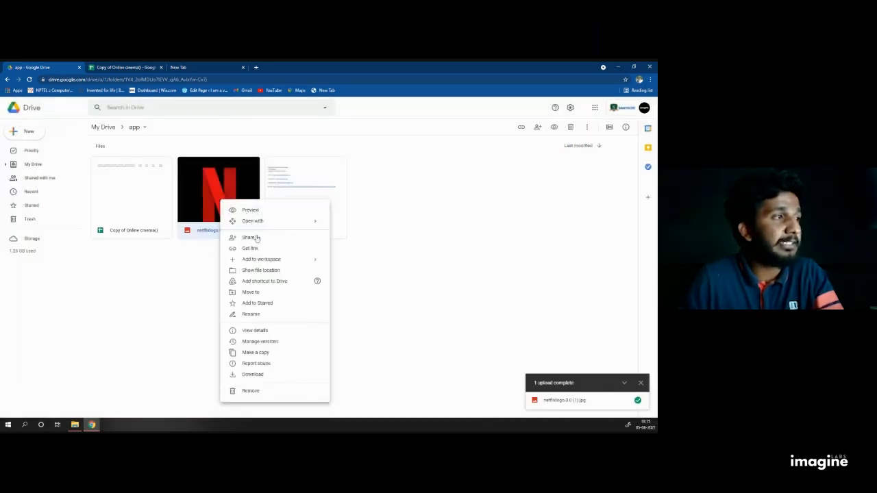
pyautogui.click(255, 238)
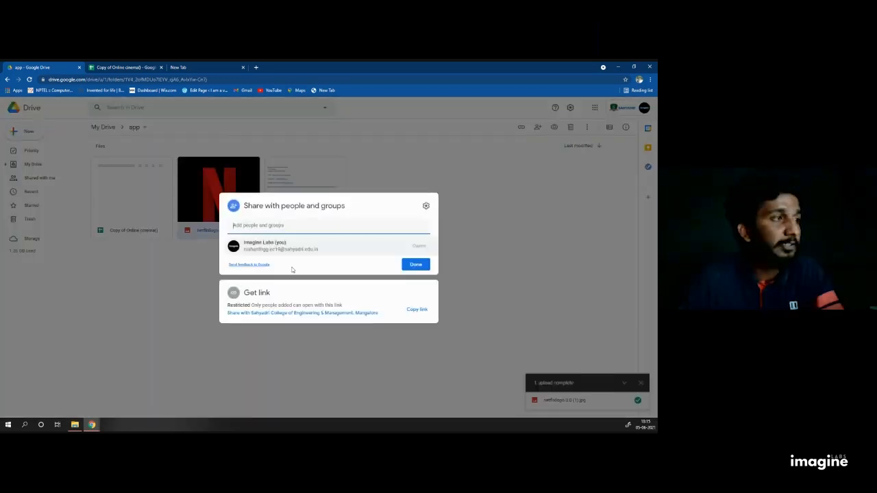
pyautogui.click(246, 305)
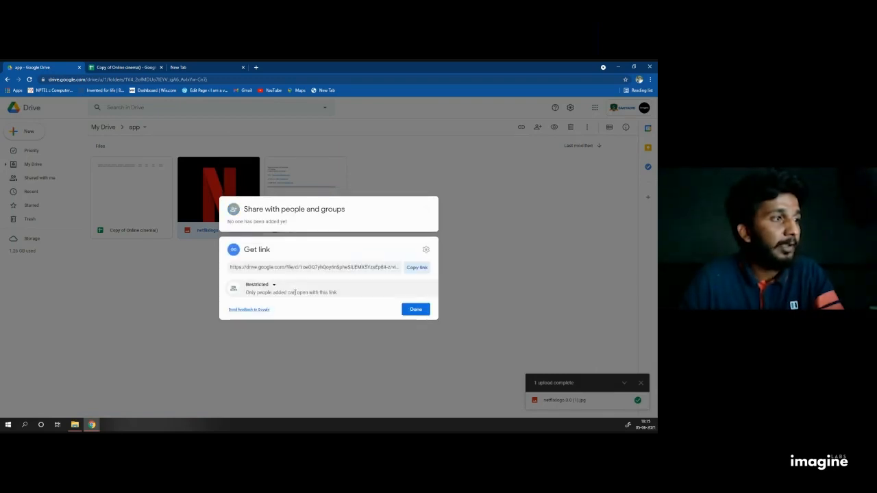
pyautogui.click(258, 285)
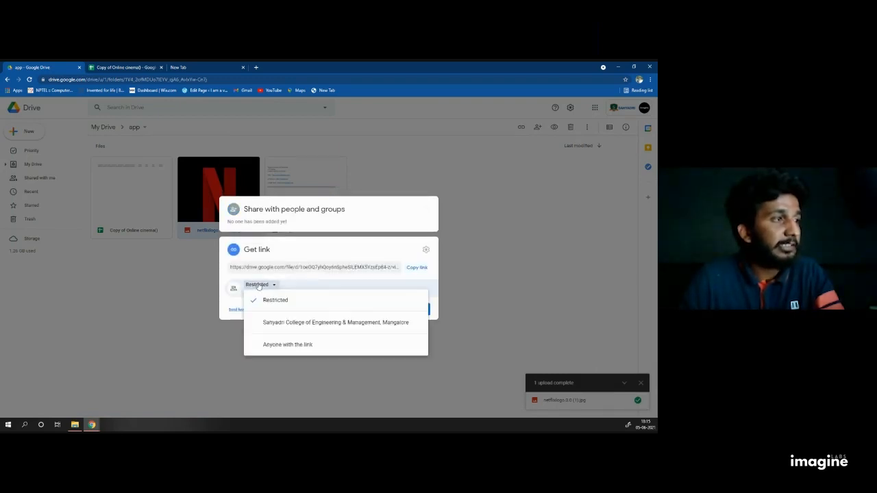
pyautogui.click(284, 346)
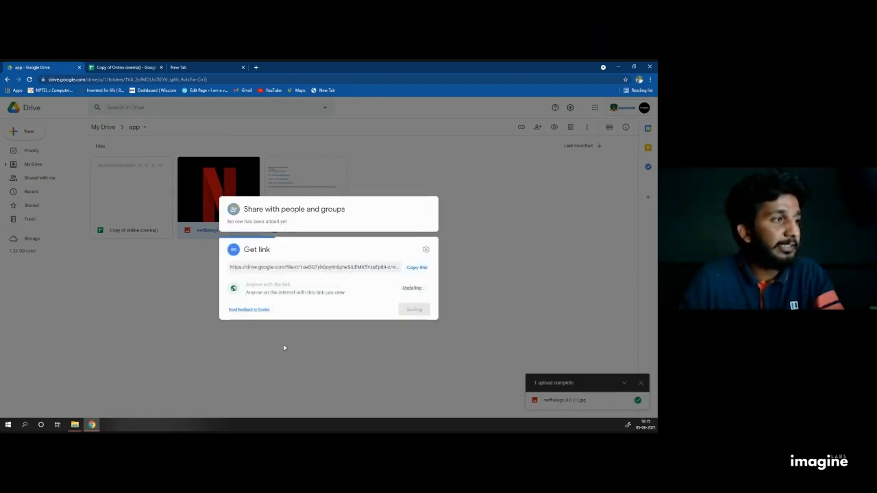
pyautogui.click(416, 256)
pyautogui.click(415, 320)
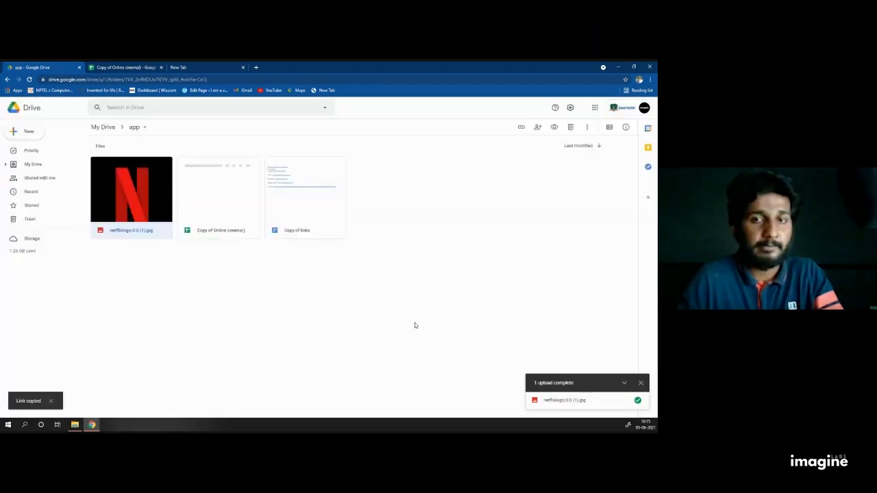
# Step: Open the copied logo link in a new tab, then return to the Dramas sheet
pyautogui.click(256, 67)
pyautogui.click(197, 78)
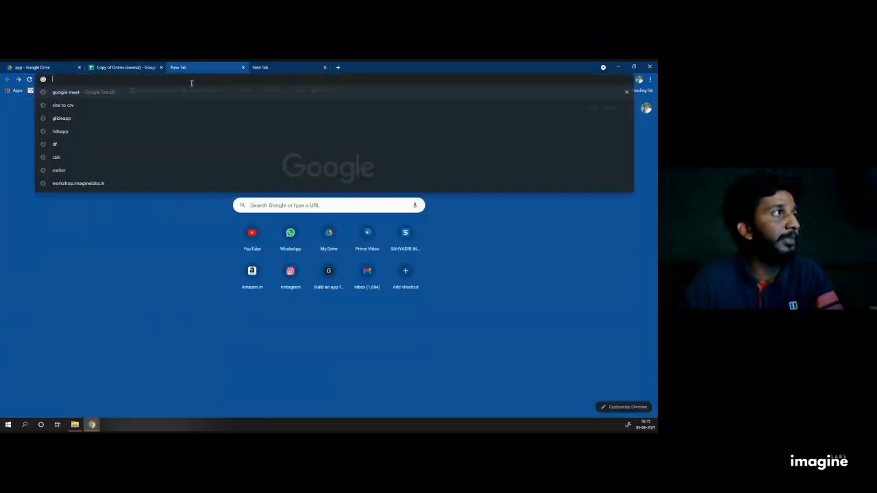
pyautogui.hotkey('ctrl', 'v')
pyautogui.press('Return')
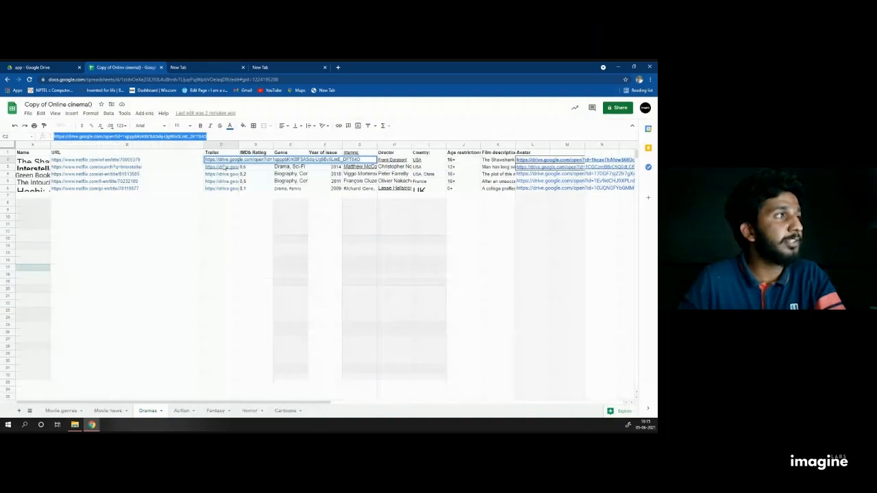
pyautogui.click(224, 169)
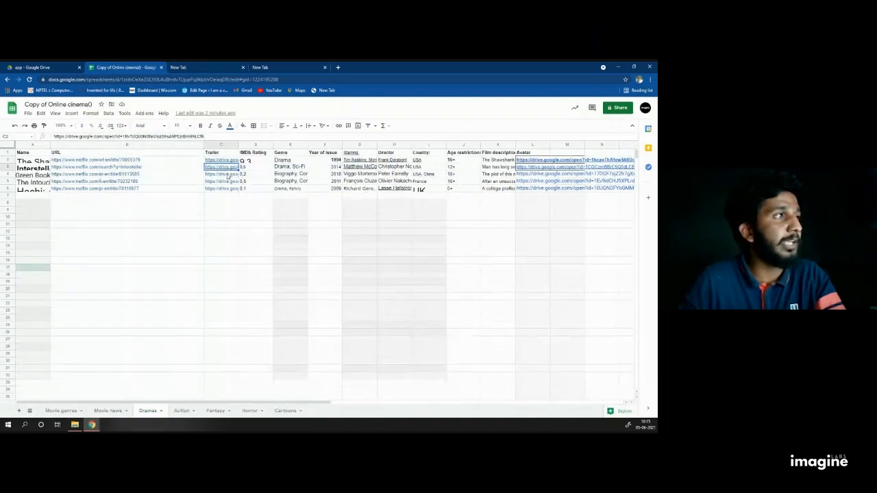
# Step: Review the Dramas trailer links in C2–C6 and the IMDb ratings in D2 and D4
pyautogui.click(228, 175)
pyautogui.click(228, 182)
pyautogui.click(228, 189)
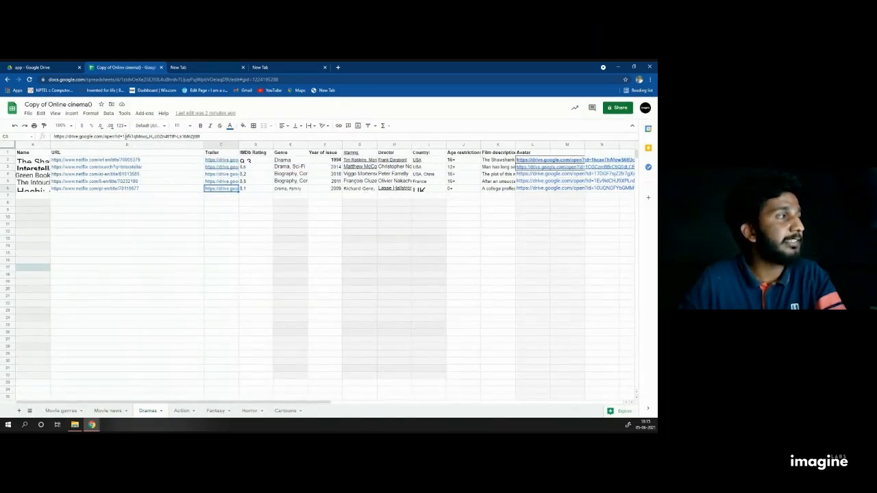
pyautogui.click(223, 161)
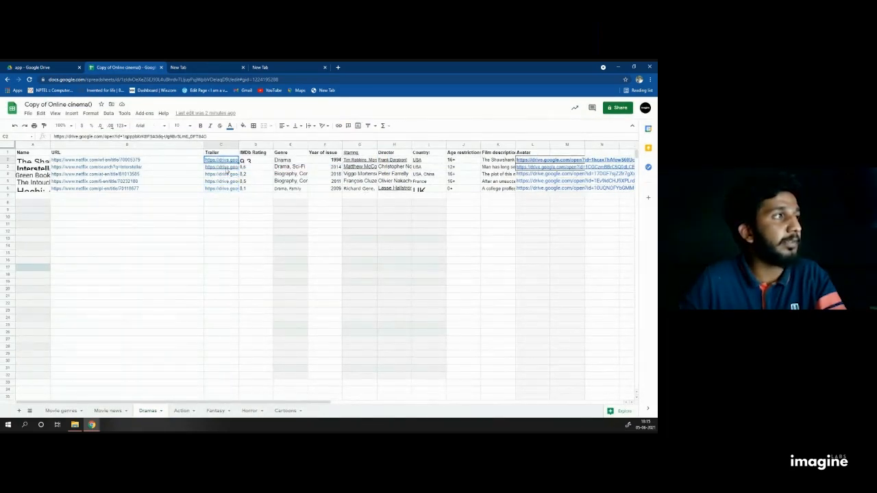
pyautogui.click(226, 168)
pyautogui.click(229, 175)
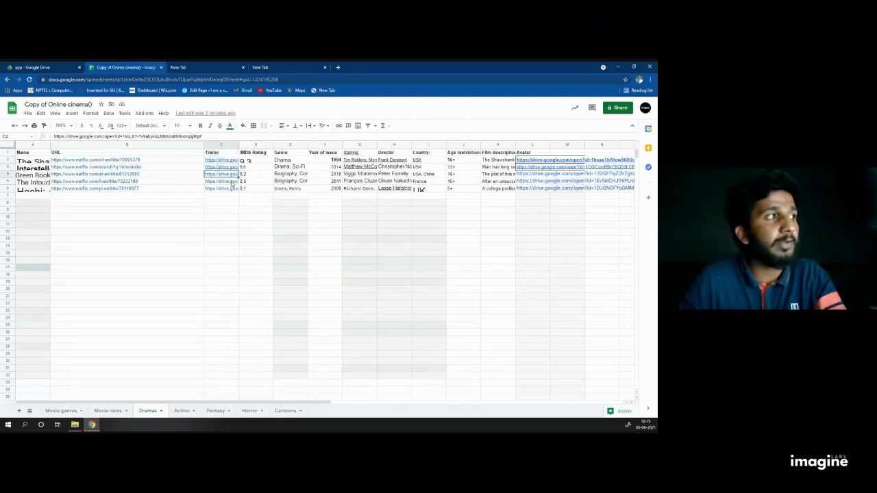
pyautogui.click(232, 182)
pyautogui.click(227, 189)
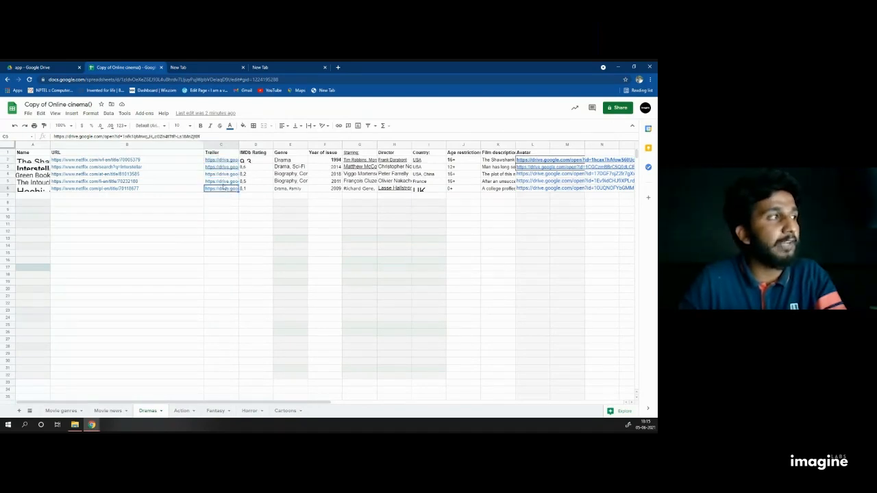
pyautogui.click(223, 181)
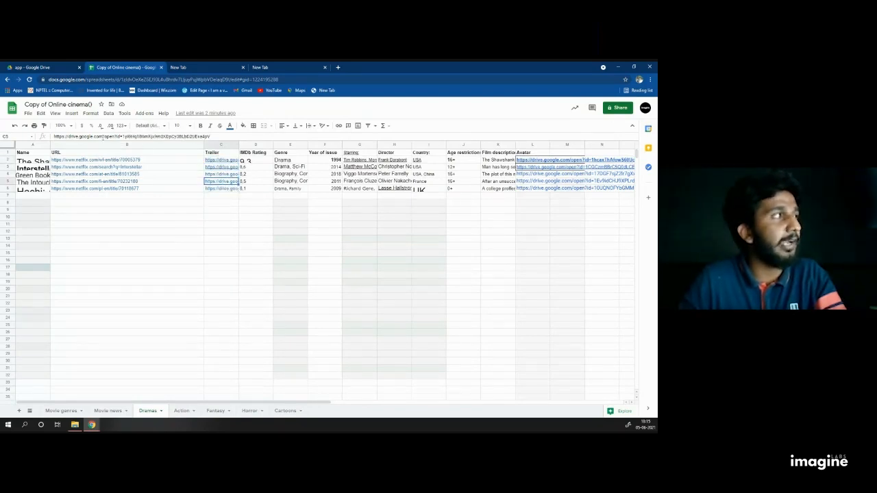
pyautogui.click(256, 160)
pyautogui.click(260, 175)
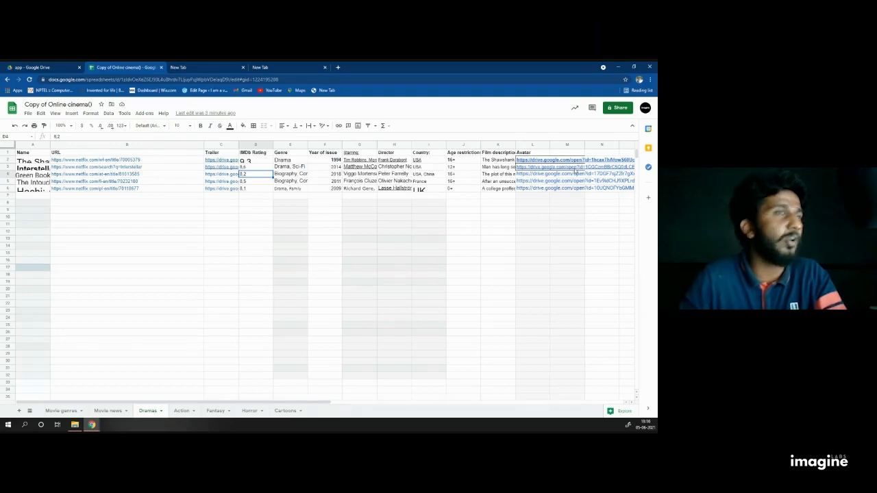
# Step: Select Green Book's full avatar URL from L4 in the formula bar to copy
pyautogui.click(539, 161)
pyautogui.click(602, 163)
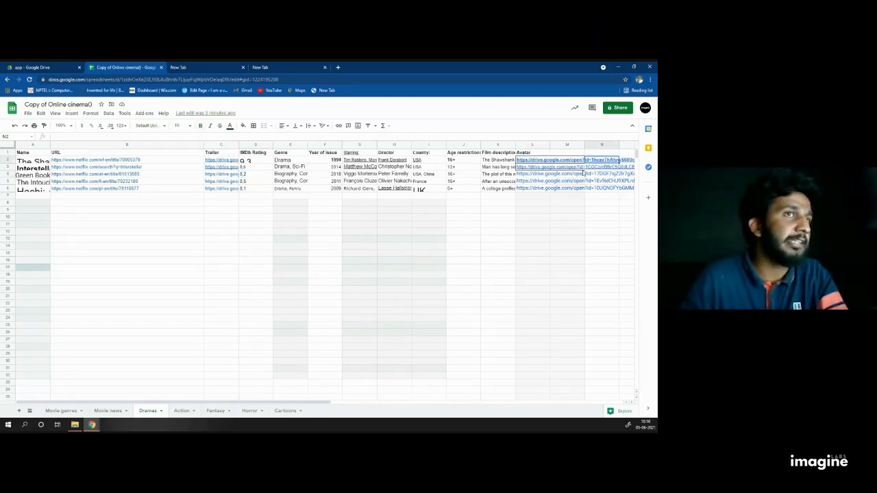
pyautogui.click(575, 176)
pyautogui.click(531, 175)
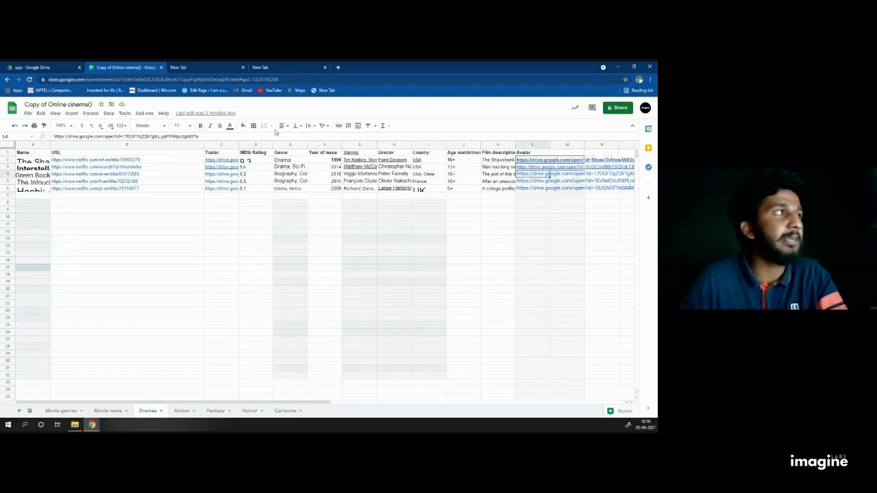
pyautogui.moveTo(211, 135); pyautogui.dragTo(42, 126)
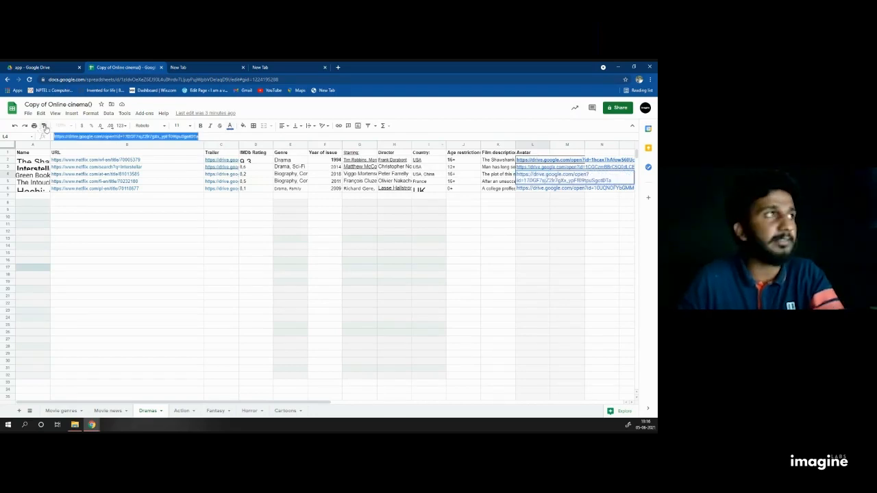
# Step: Open the copied Green Book avatar link in a new tab, then close it and return to the spreadsheet
pyautogui.click(268, 67)
pyautogui.click(274, 78)
pyautogui.hotkey('ctrl', 'v')
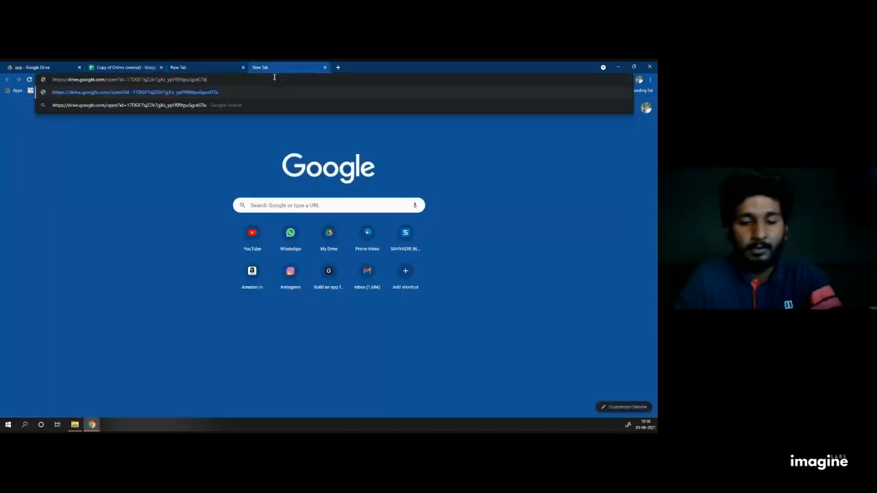
pyautogui.press('Return')
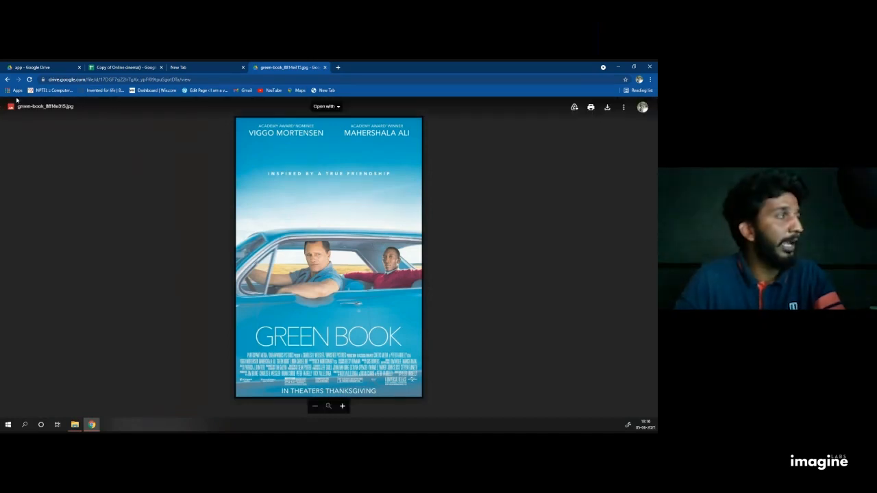
pyautogui.click(325, 67)
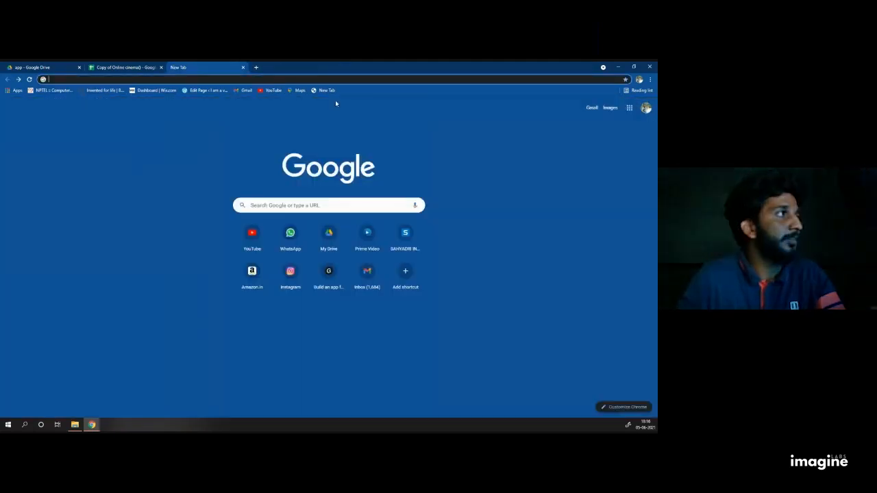
pyautogui.click(129, 67)
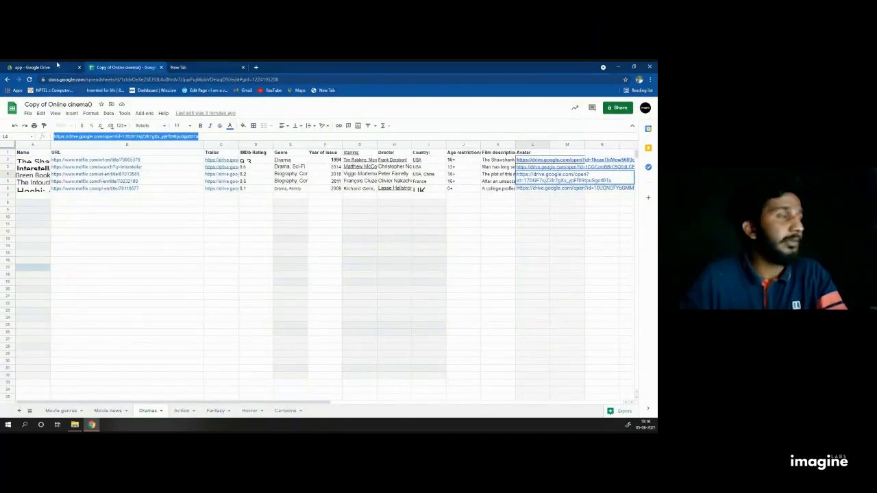
# Step: Return to the Drive app folder with netflixlogo, Copy of Online cinema() and Copy of links
pyautogui.click(58, 66)
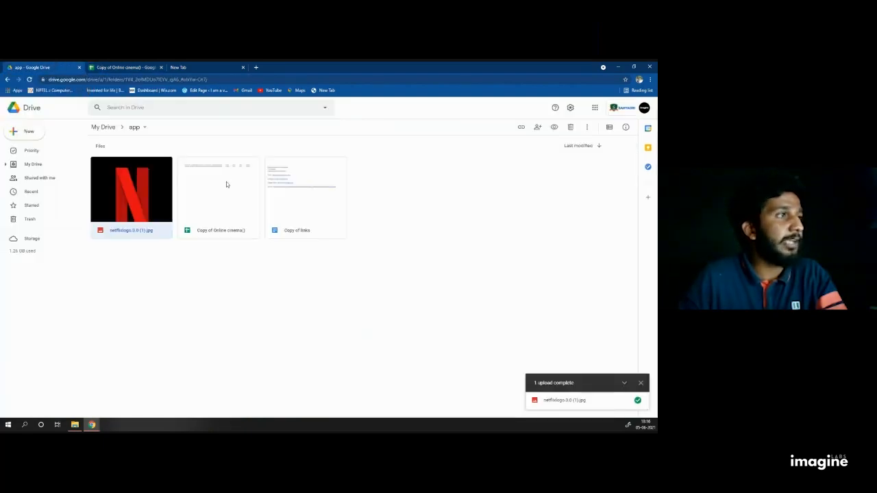
pyautogui.moveTo(145, 251); pyautogui.dragTo(416, 210)
pyautogui.click(415, 211)
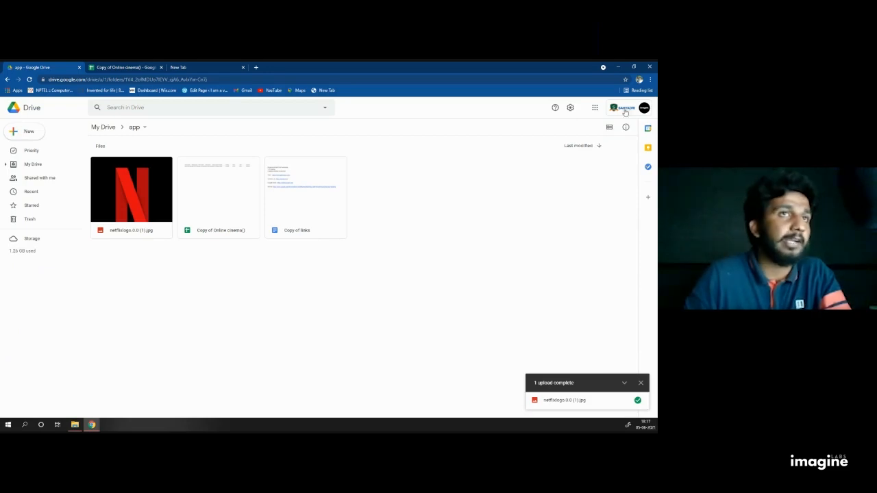
# Step: Open the Copy of links document and follow its glideapps.com link to the Glide homepage
pyautogui.click(306, 193)
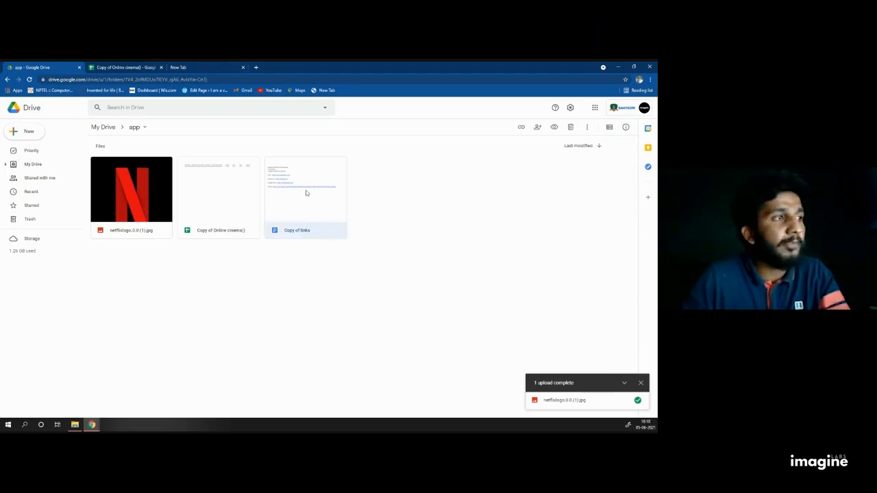
pyautogui.doubleClick(306, 193)
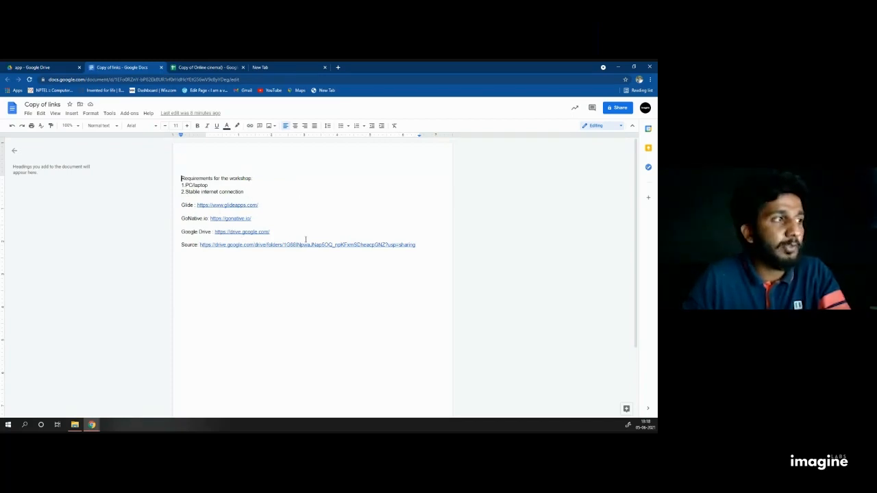
pyautogui.moveTo(271, 232); pyautogui.dragTo(182, 232)
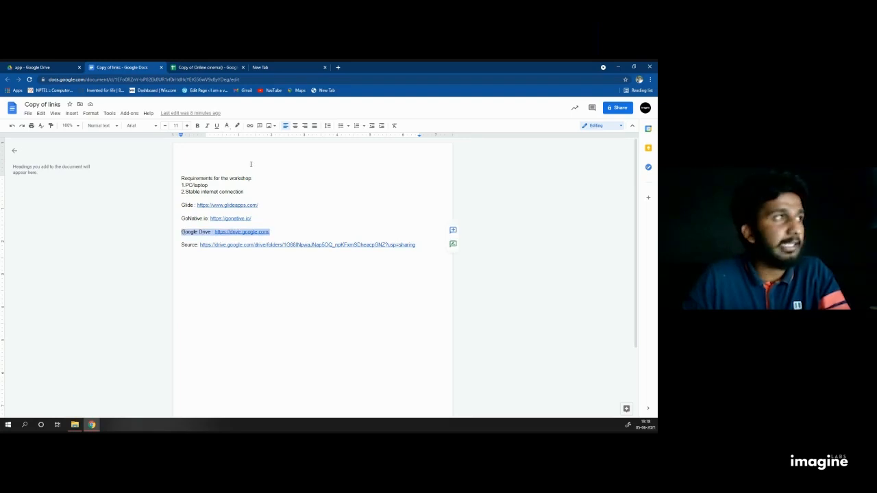
pyautogui.click(314, 191)
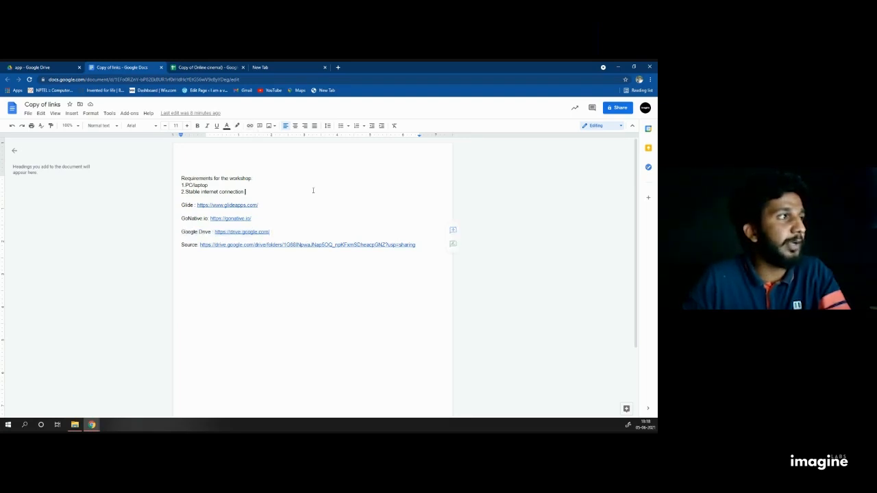
pyautogui.click(232, 204)
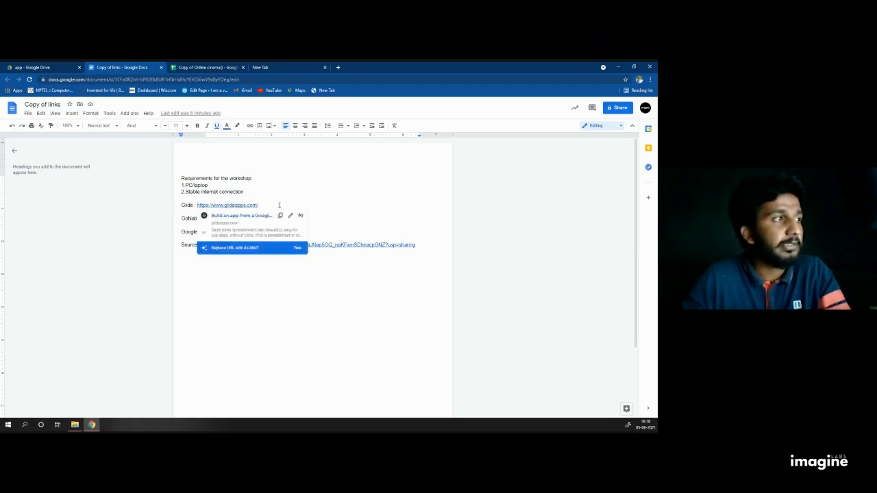
pyautogui.click(272, 181)
pyautogui.click(241, 206)
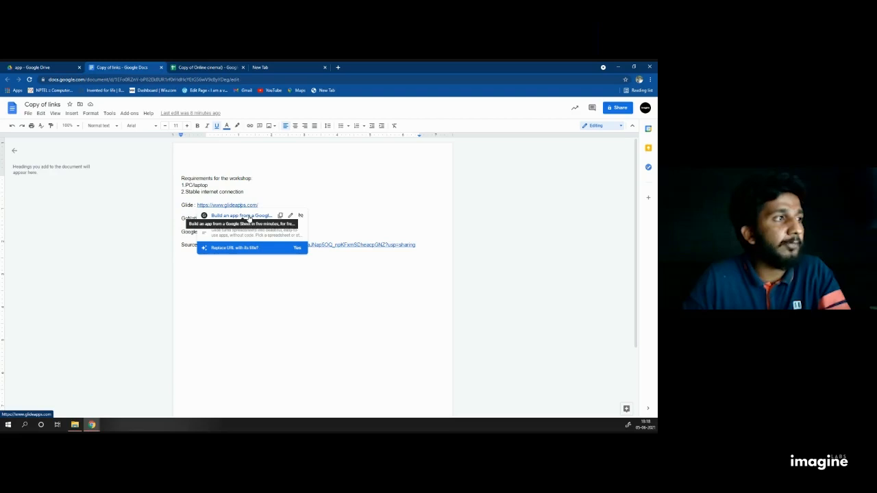
pyautogui.click(245, 216)
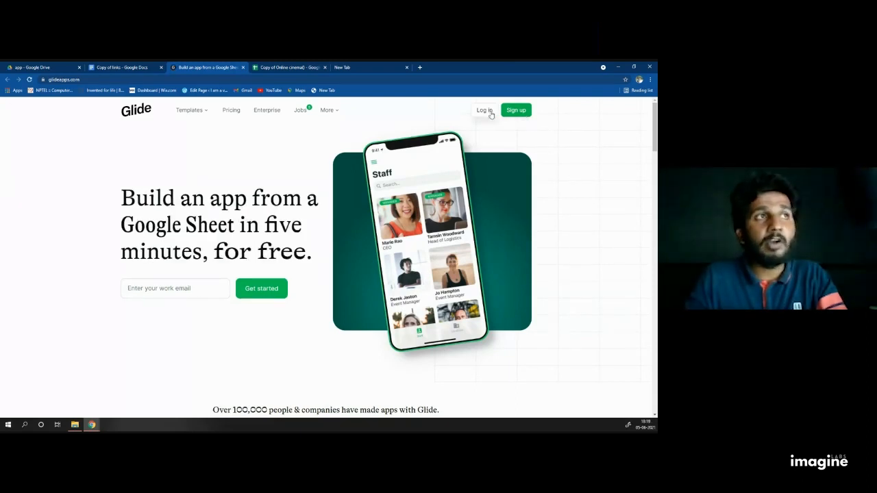
# Step: Sign out of the current Glide account from the bottom-left account menu
pyautogui.click(525, 109)
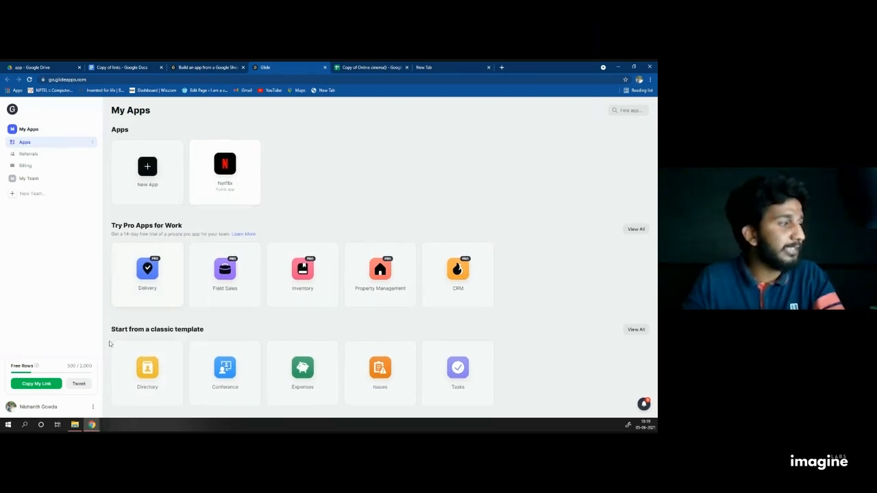
pyautogui.click(93, 406)
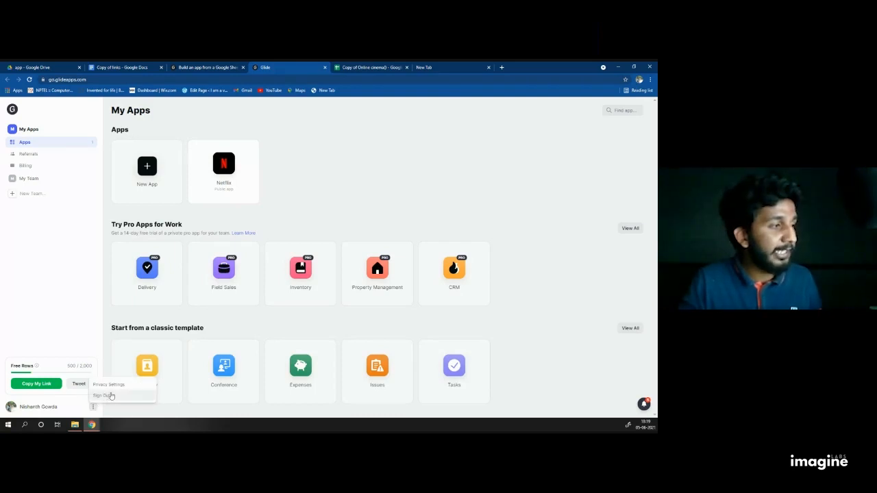
pyautogui.click(110, 395)
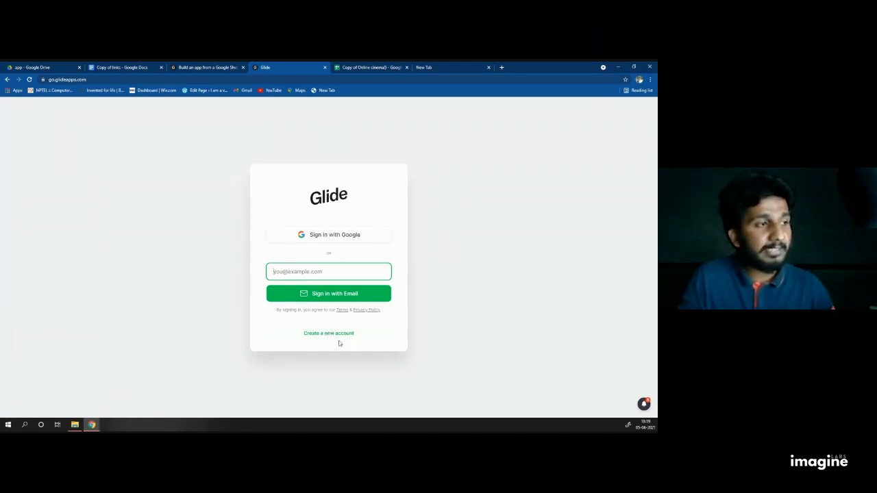
# Step: Start a Google sign-up for a new Glide account from the Glide sign-in page
pyautogui.click(316, 339)
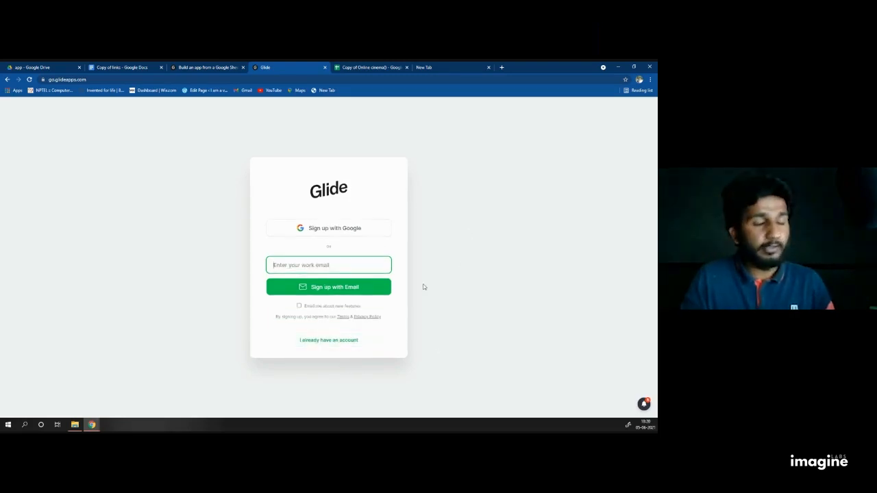
pyautogui.click(328, 231)
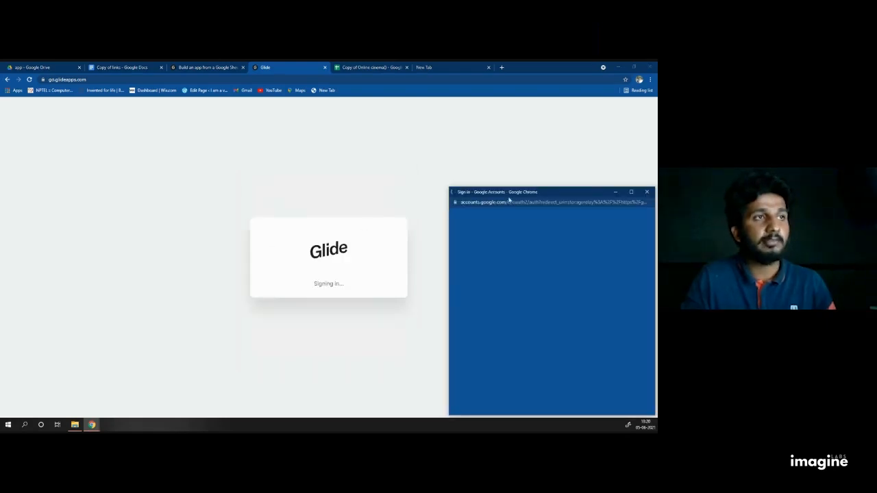
pyautogui.moveTo(526, 187); pyautogui.dragTo(315, 131)
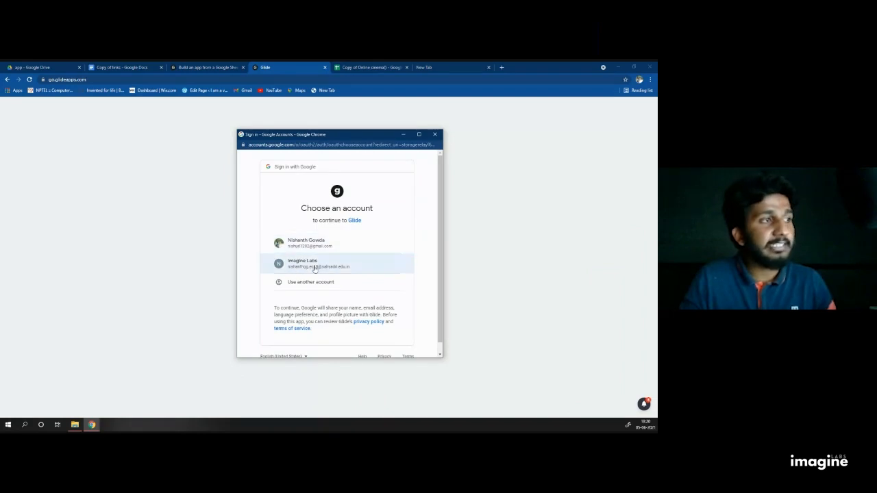
pyautogui.click(34, 68)
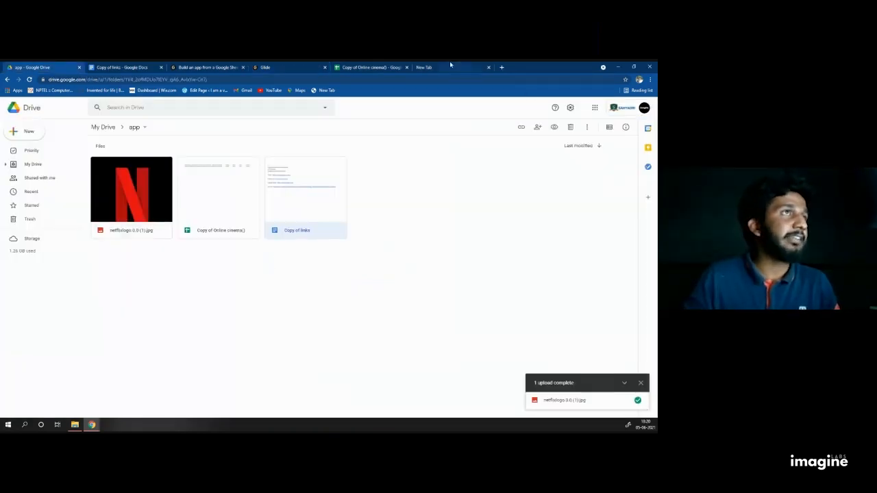
pyautogui.click(432, 67)
pyautogui.click(370, 67)
pyautogui.click(271, 68)
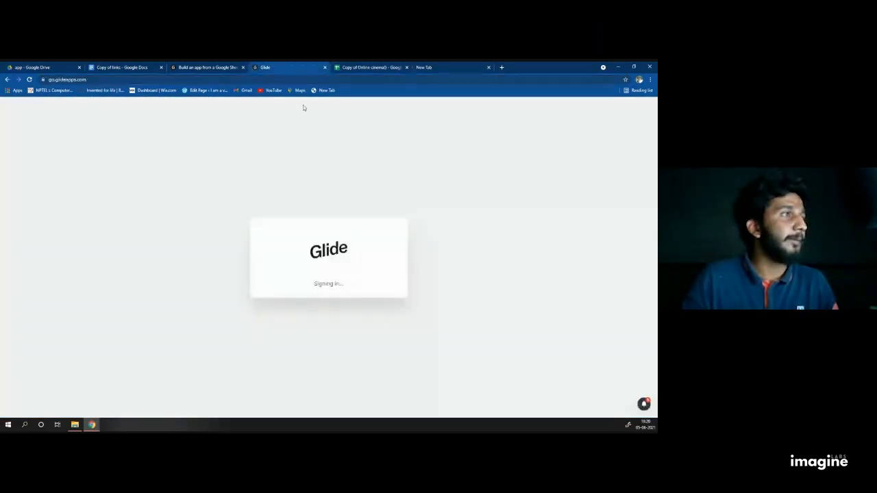
# Step: Choose the Google account, create the new Glide account, and allow it Drive file access
pyautogui.click(344, 236)
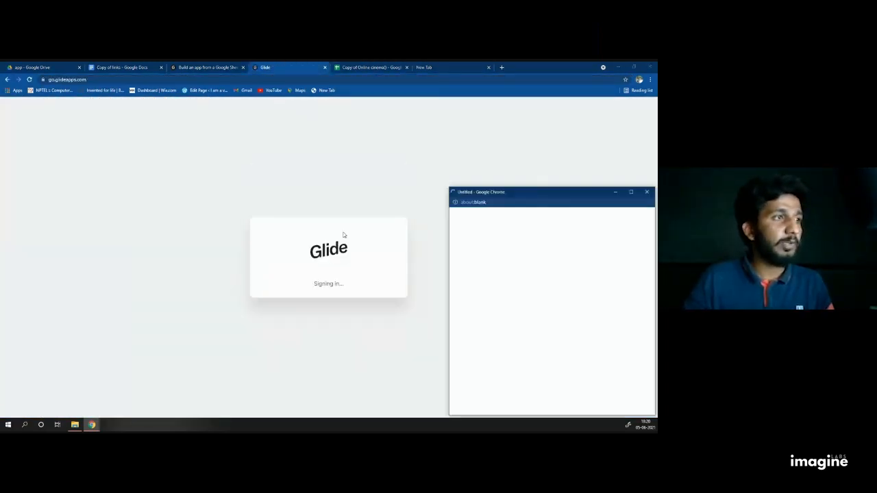
pyautogui.moveTo(533, 187); pyautogui.dragTo(323, 128)
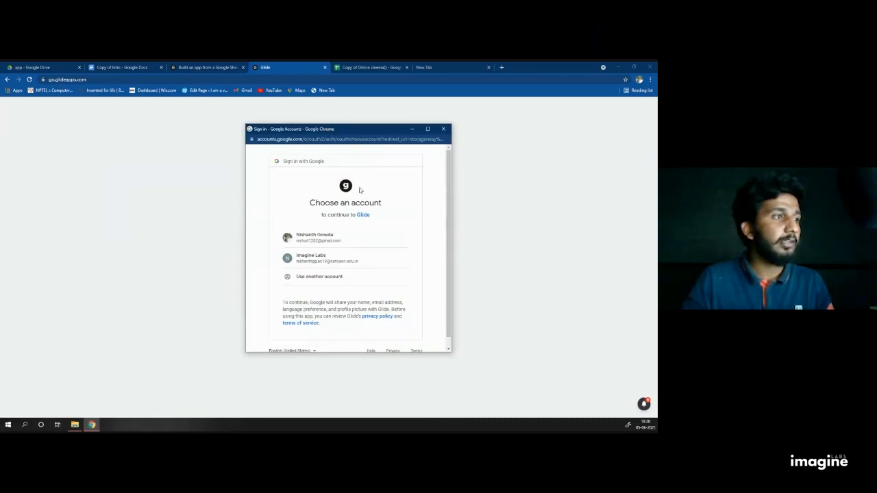
pyautogui.click(323, 259)
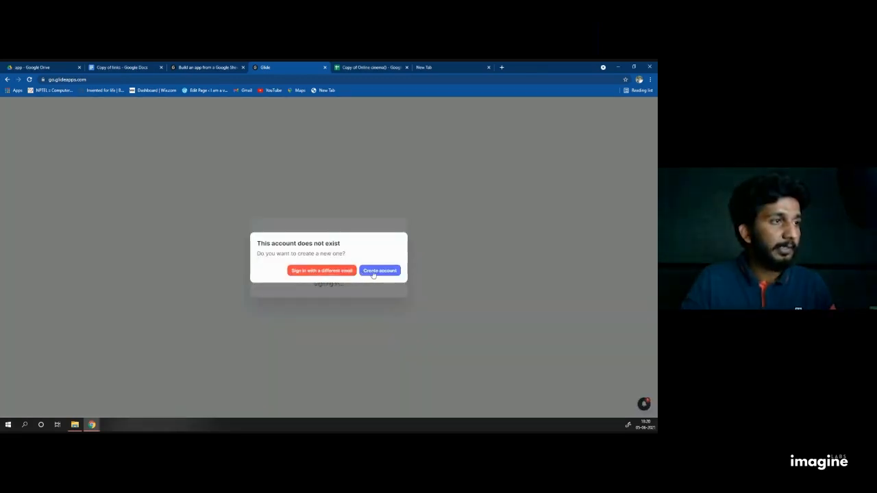
pyautogui.click(374, 275)
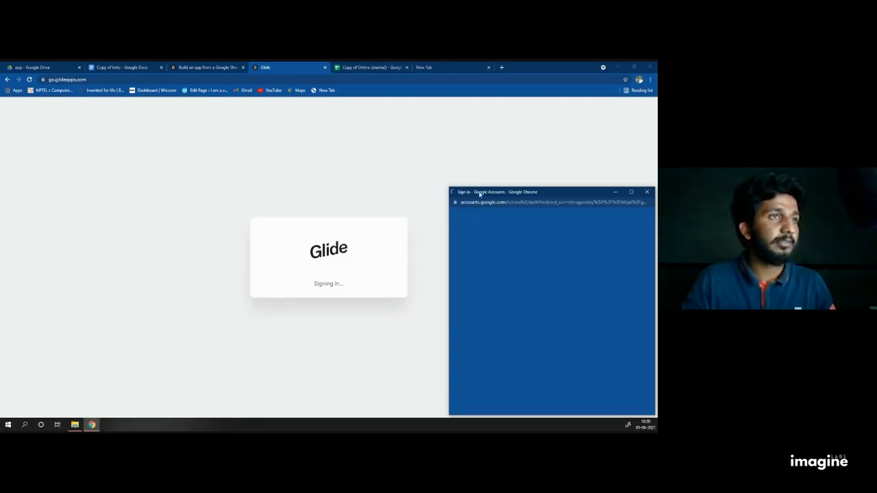
pyautogui.moveTo(476, 192); pyautogui.dragTo(302, 137)
pyautogui.click(364, 270)
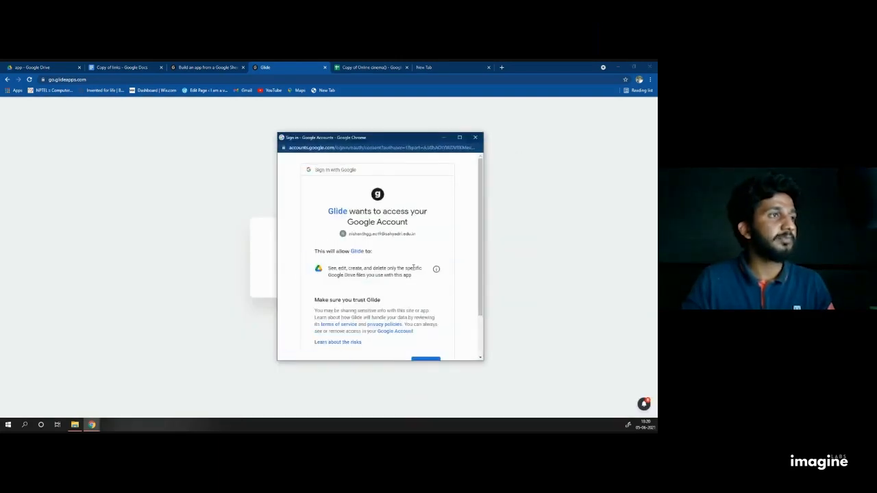
pyautogui.scroll(-2, 417, 301)
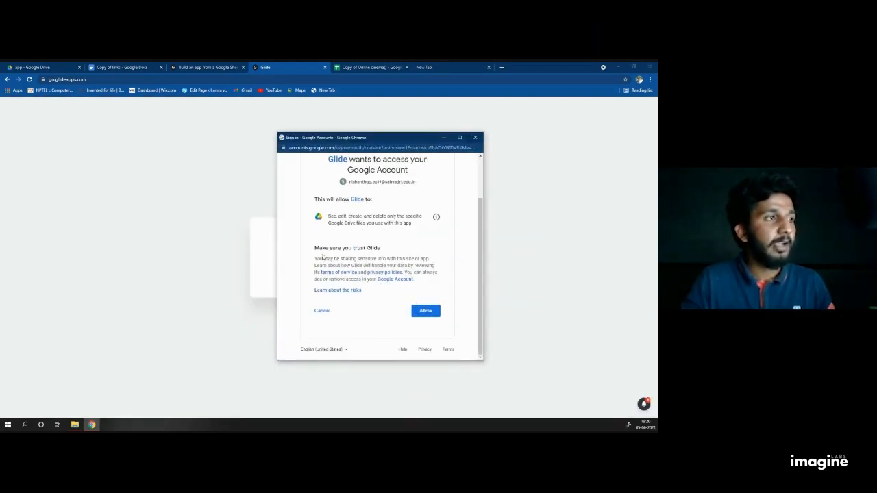
pyautogui.click(432, 310)
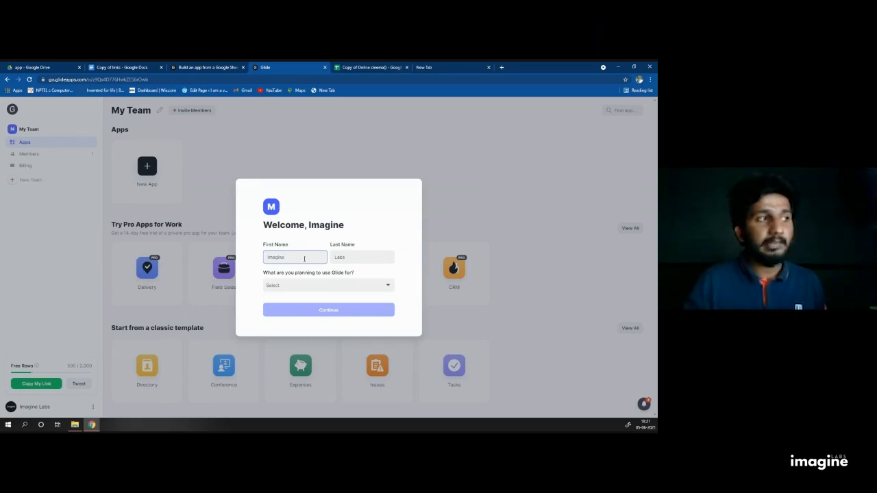
# Step: Set the intended use to 'For myself', continue, and accept the terms
pyautogui.click(314, 291)
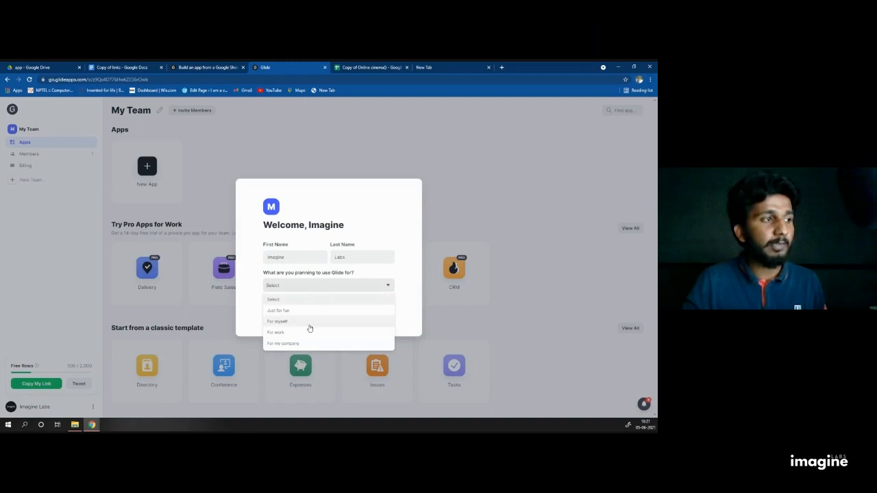
pyautogui.click(294, 325)
pyautogui.click(297, 291)
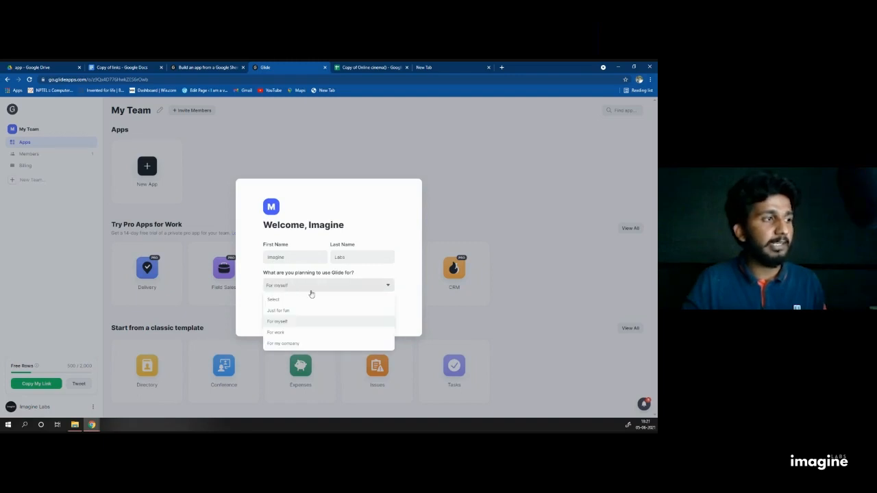
pyautogui.click(302, 322)
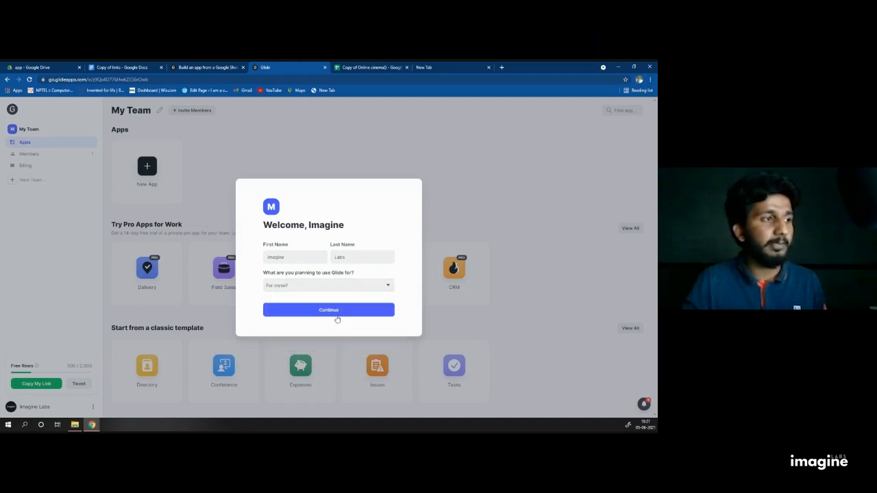
pyautogui.click(335, 315)
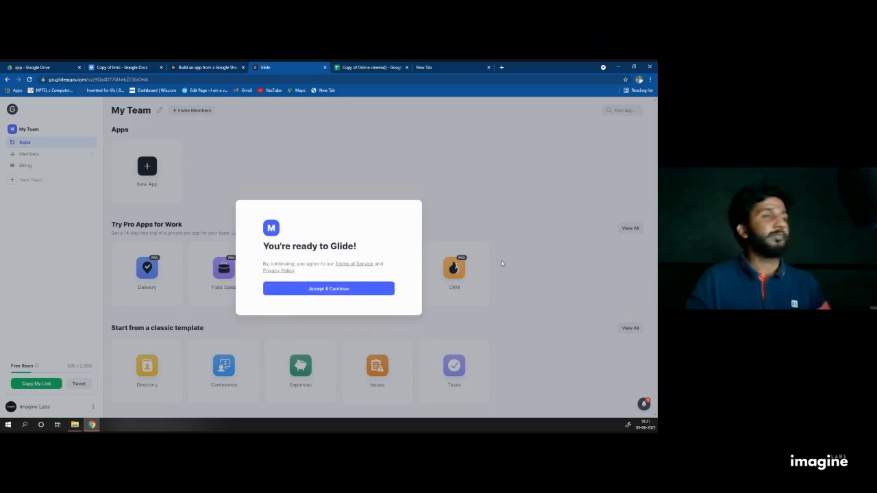
pyautogui.click(365, 289)
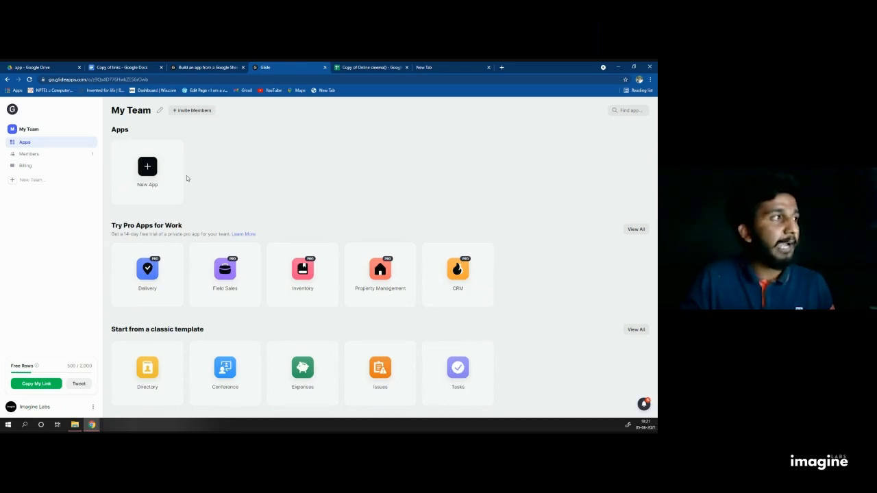
pyautogui.click(149, 169)
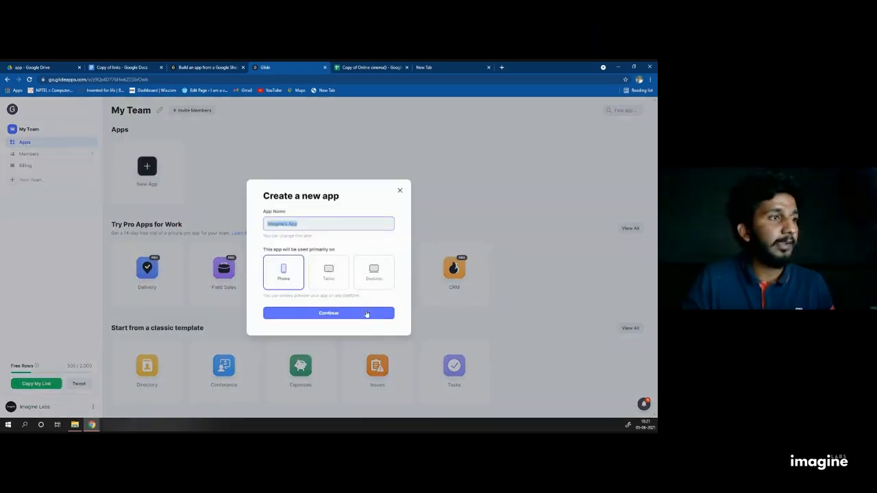
pyautogui.click(378, 313)
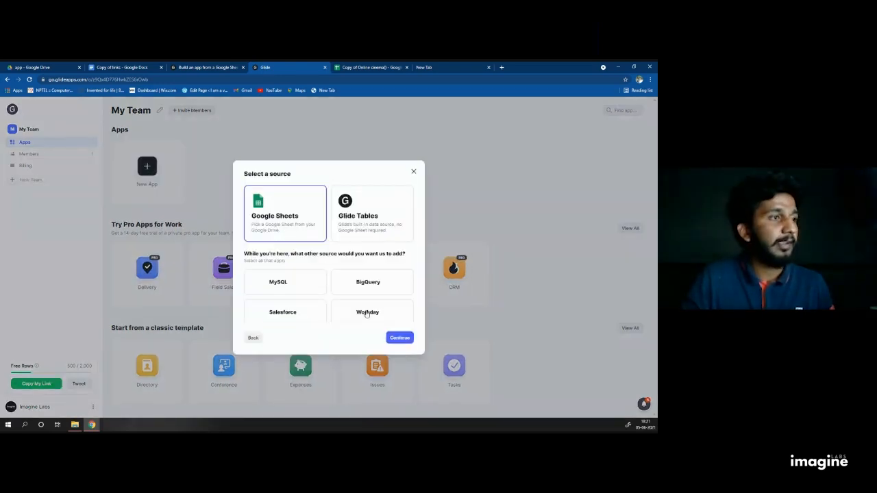
pyautogui.click(400, 337)
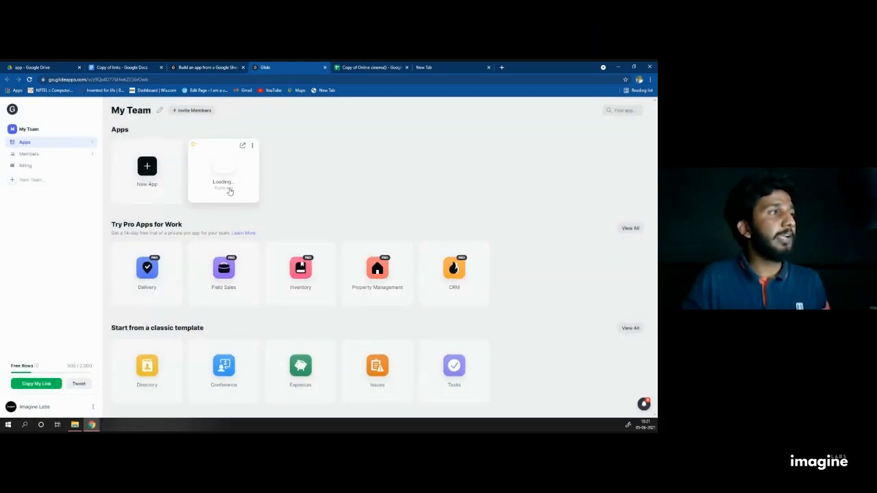
pyautogui.click(254, 146)
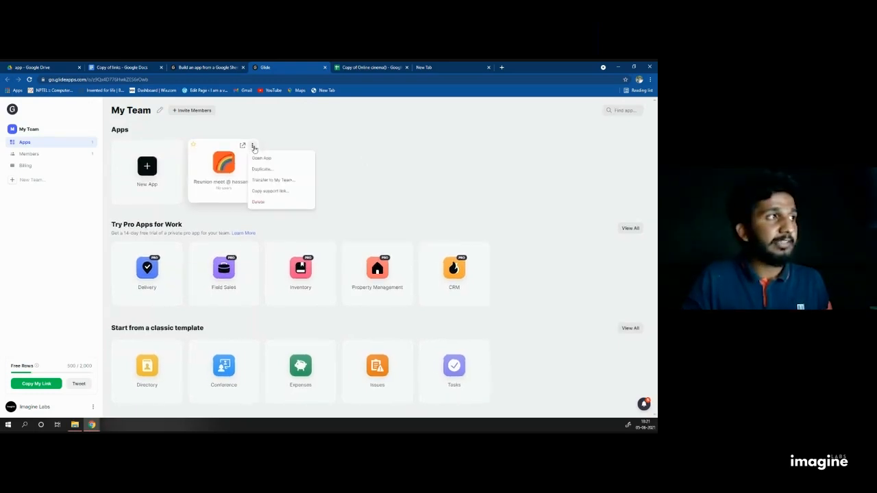
pyautogui.click(270, 205)
pyautogui.click(396, 276)
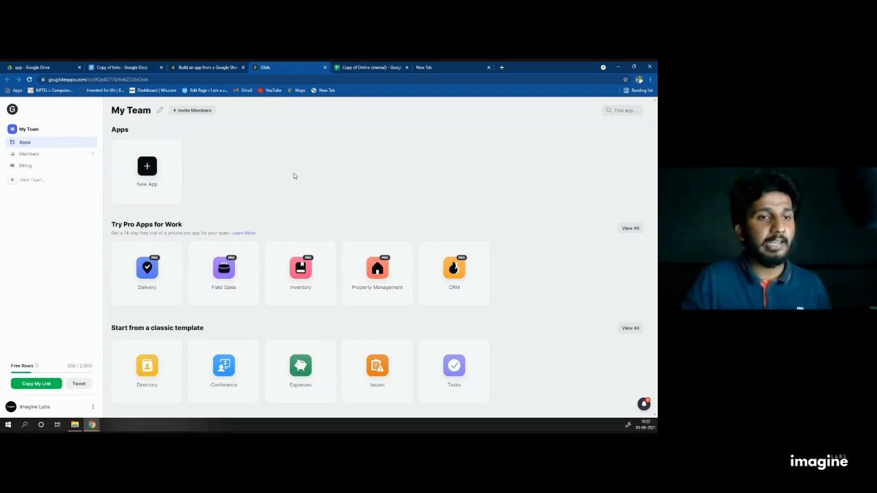
# Step: Start a new Phone-platform app and continue with Google Sheets as its data source
pyautogui.click(152, 168)
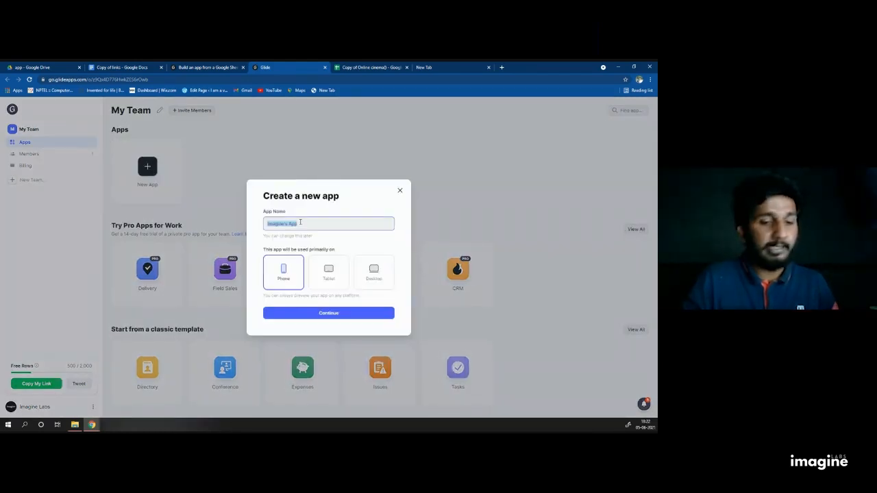
pyautogui.write('netflix_clone')
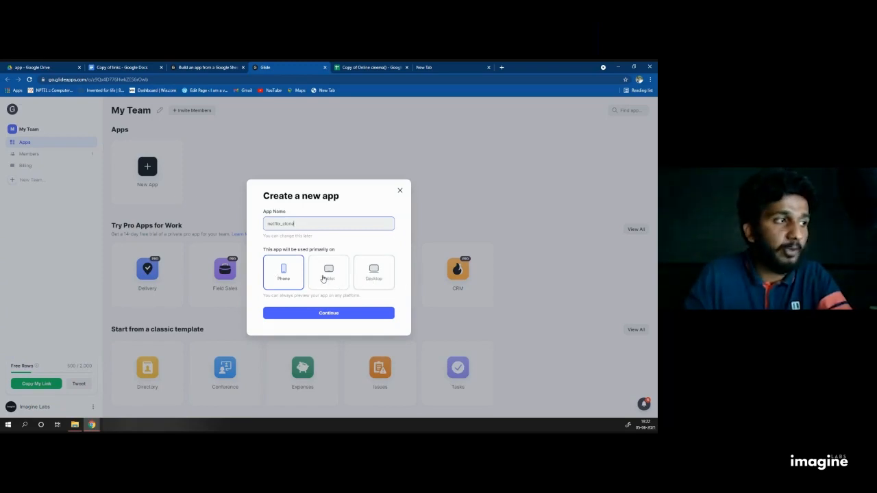
pyautogui.click(291, 275)
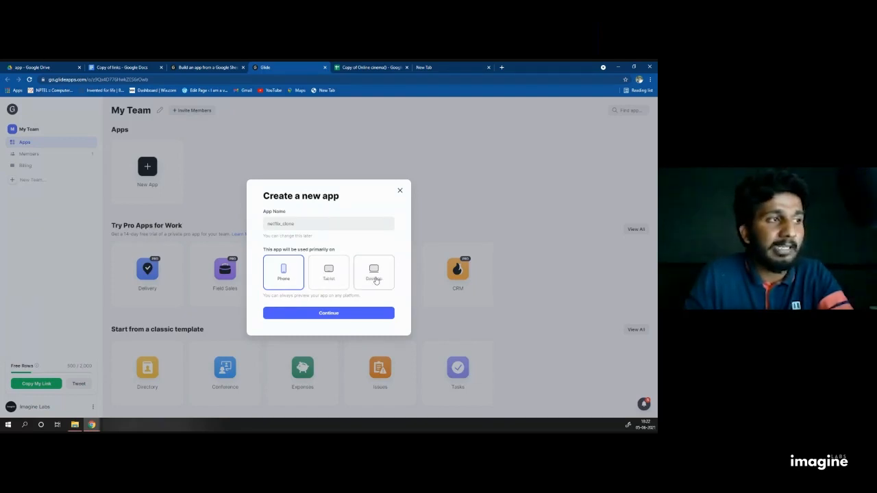
pyautogui.click(328, 313)
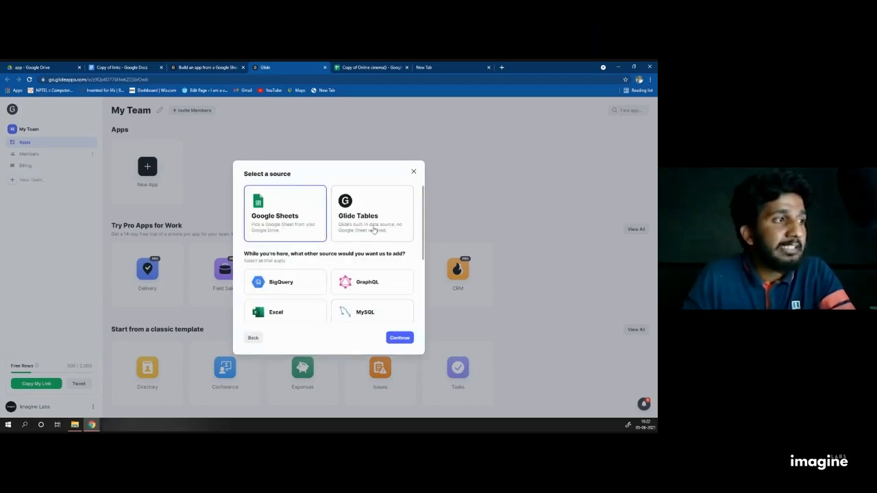
pyautogui.scroll(-1, 373, 226)
pyautogui.scroll(-1, 370, 274)
pyautogui.scroll(2, 346, 247)
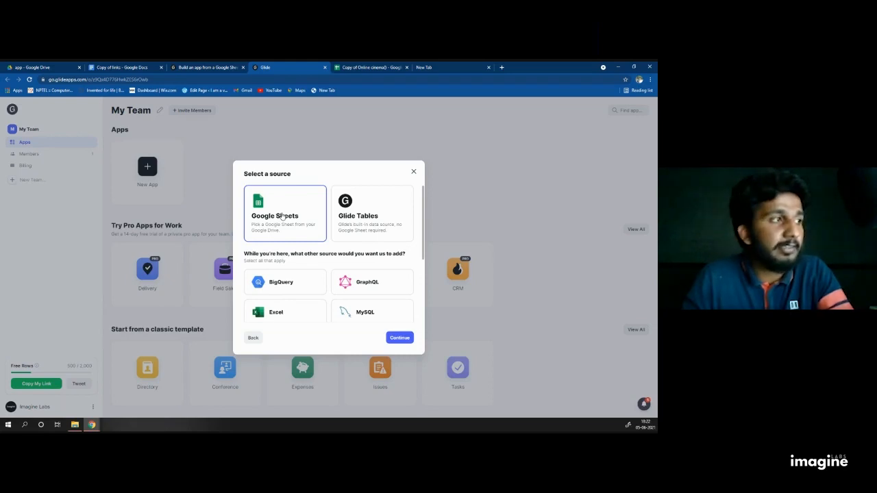
pyautogui.click(406, 341)
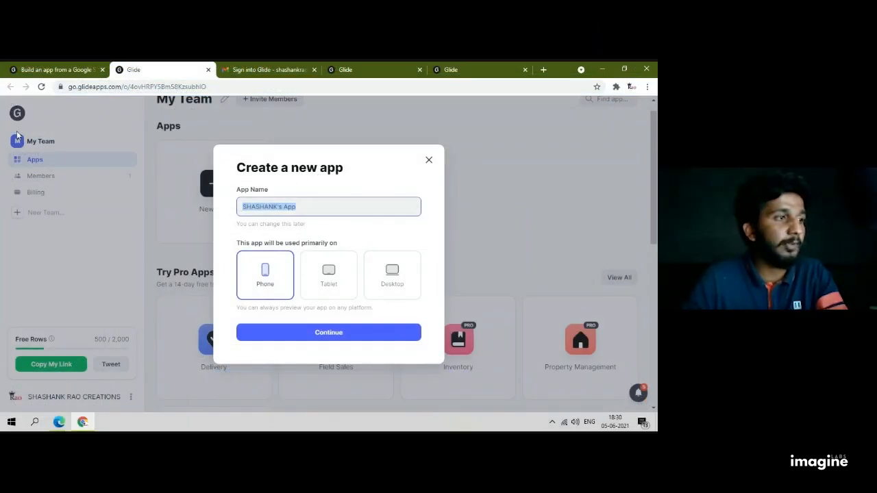
# Step: Bring the Glide tab with the Google Sheets 'Select a file' picker back into view
pyautogui.click(52, 70)
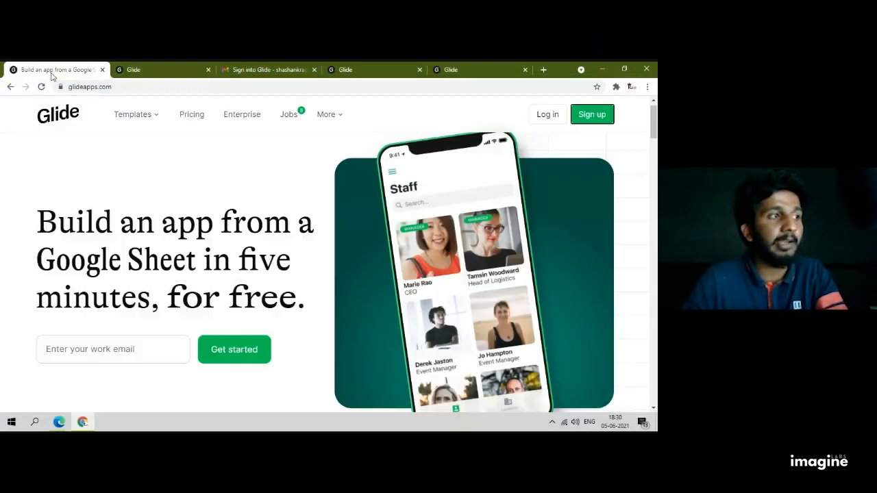
pyautogui.click(602, 69)
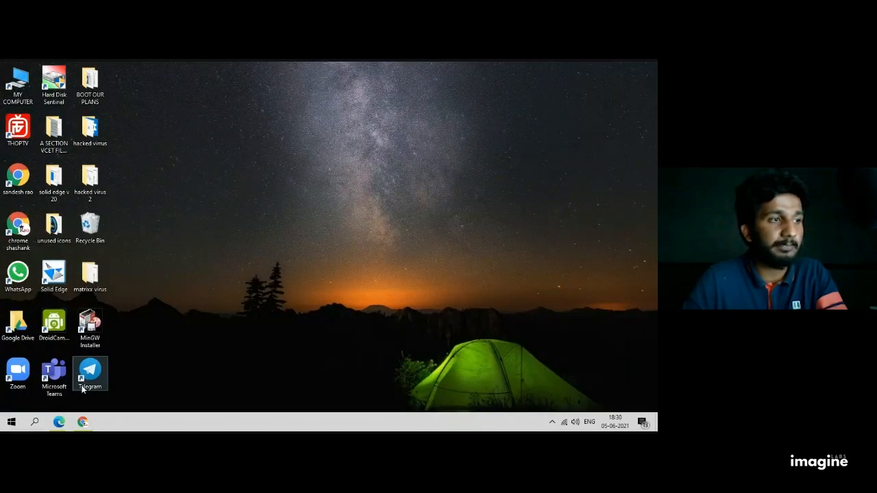
pyautogui.moveTo(74, 427)
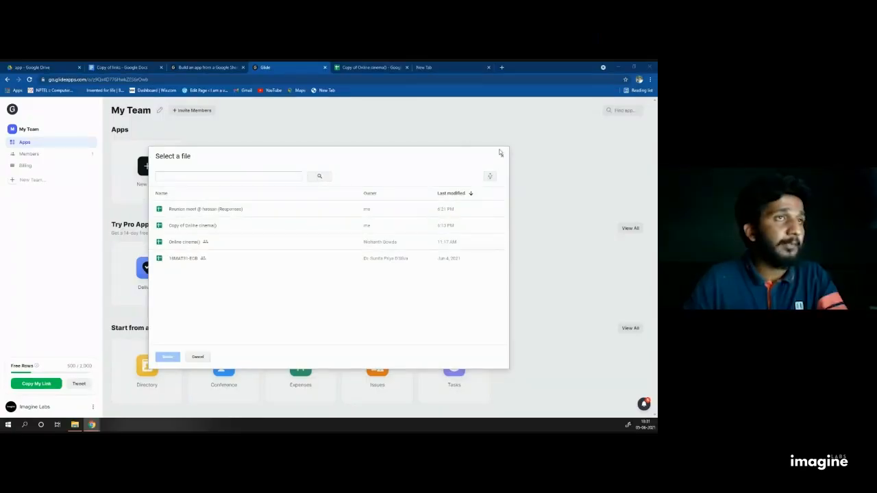
# Step: Restart the new app with Google Sheets and pick Copy of Online cinema() as its data
pyautogui.click(502, 157)
pyautogui.click(152, 163)
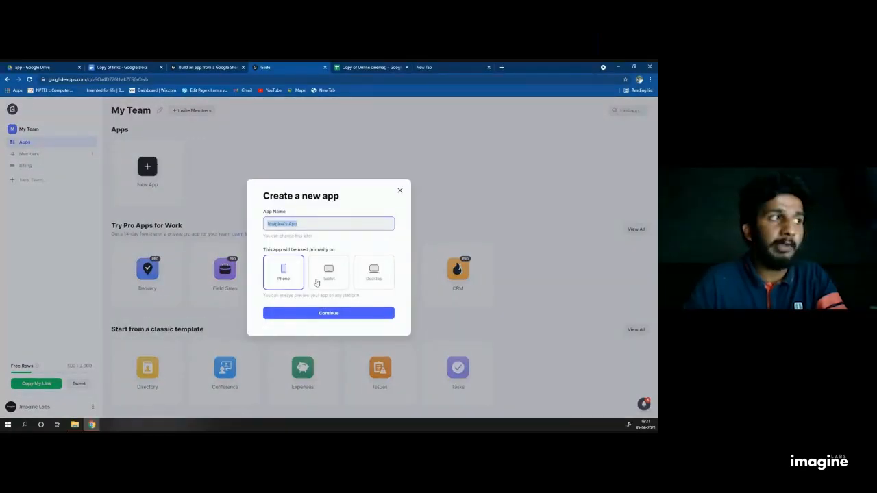
pyautogui.click(329, 314)
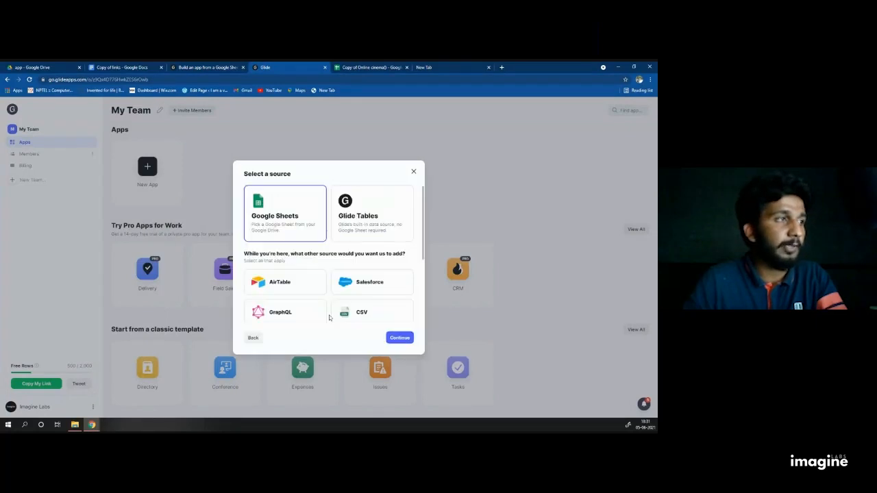
pyautogui.click(401, 338)
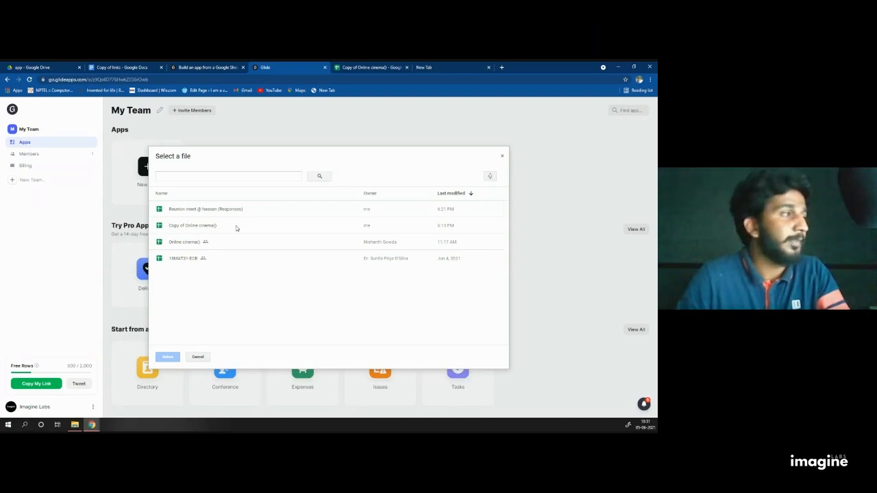
pyautogui.click(192, 230)
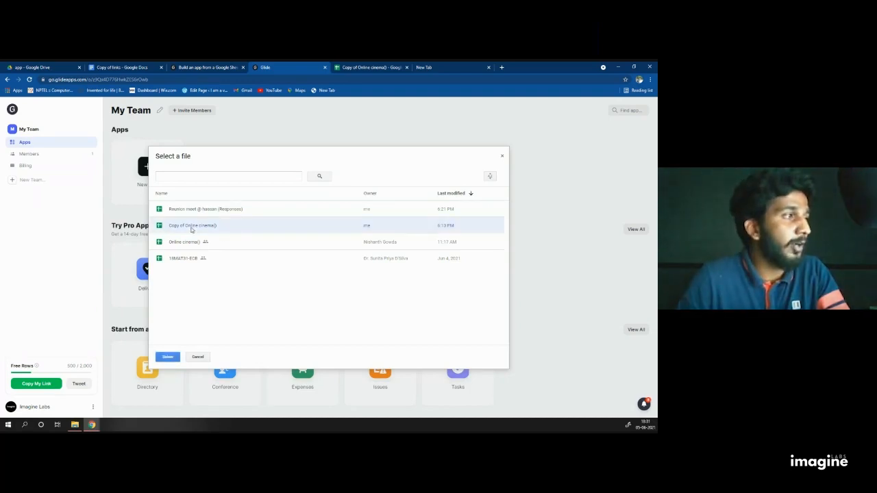
# Step: Confirm the cinema spreadsheet as the app's data, then open Settings > Appearance
pyautogui.click(168, 357)
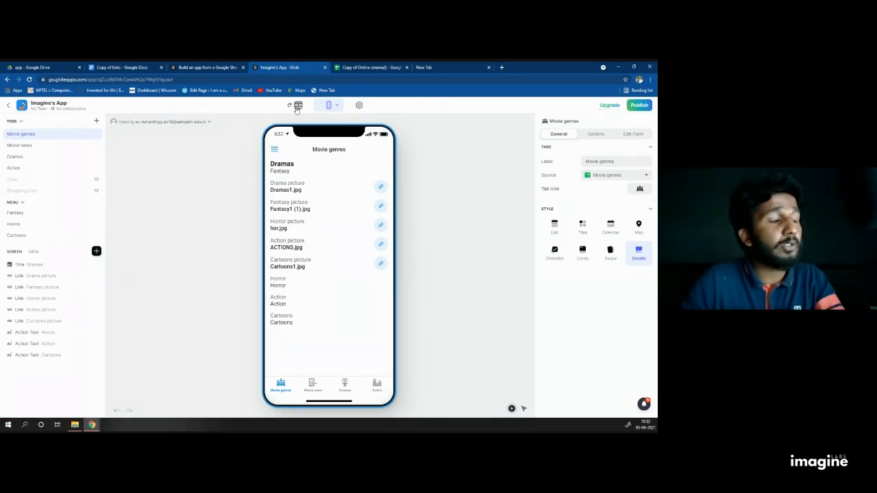
pyautogui.click(360, 106)
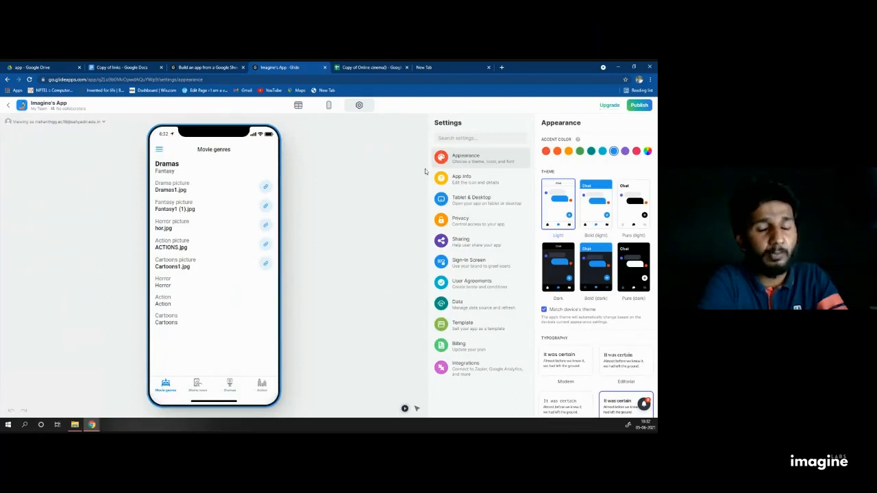
# Step: Set a red accent colour and the Dark theme, with Match device's theme turned off
pyautogui.click(546, 152)
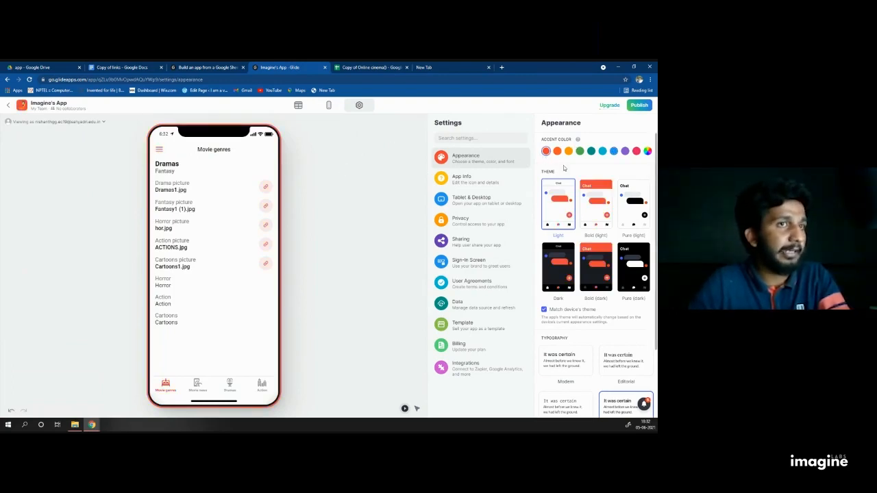
pyautogui.click(559, 277)
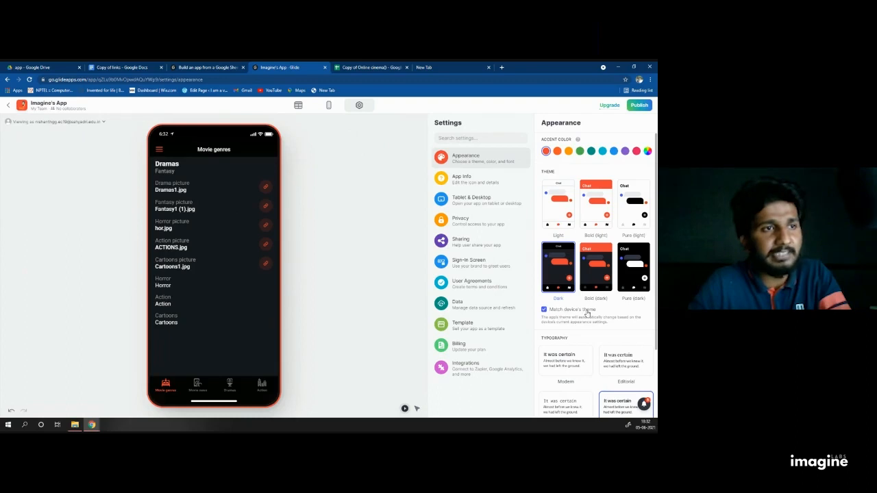
pyautogui.click(545, 313)
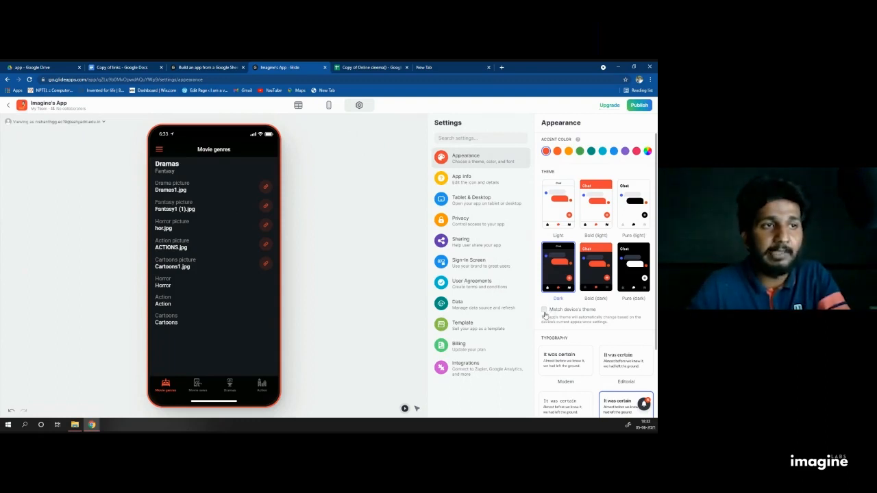
pyautogui.scroll(-3, 593, 322)
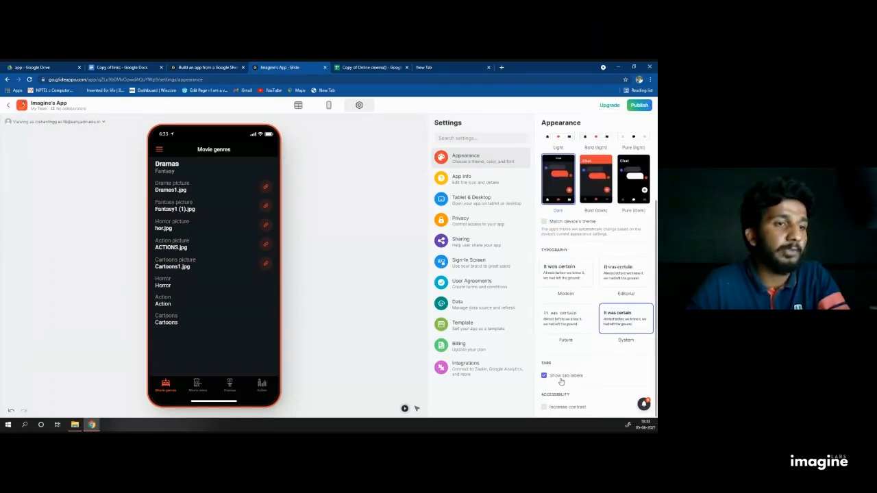
pyautogui.scroll(2, 557, 342)
# Step: Upload the Netflix logo image as the app icon in App Info
pyautogui.click(481, 178)
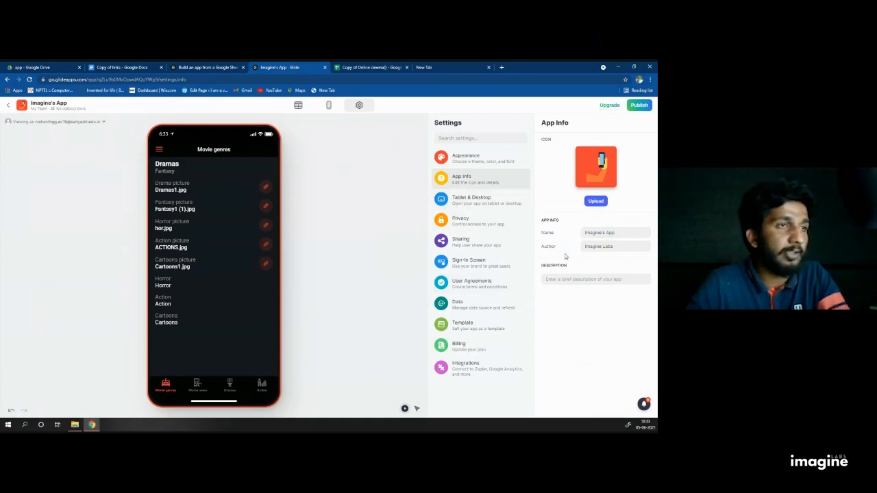
pyautogui.click(475, 160)
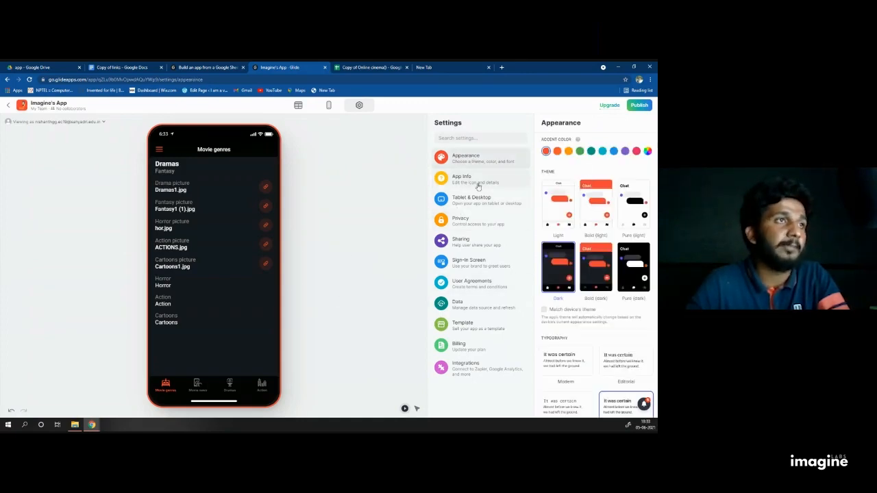
pyautogui.click(511, 187)
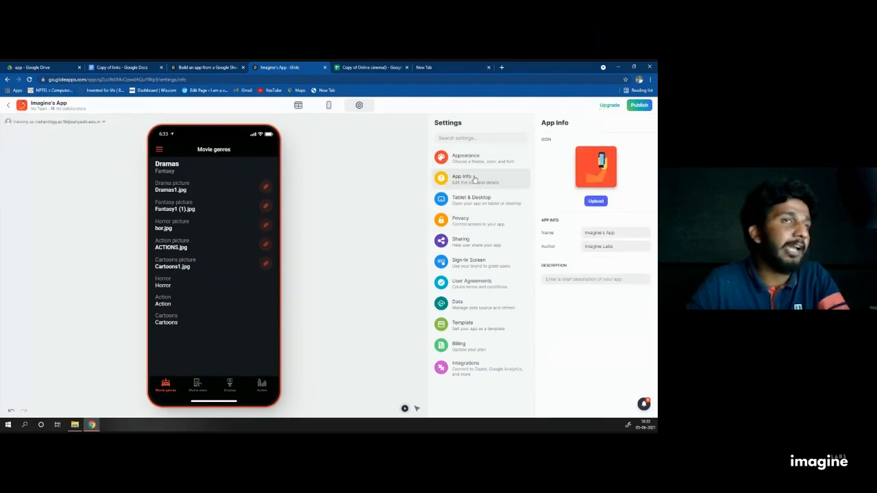
pyautogui.click(595, 202)
pyautogui.click(112, 121)
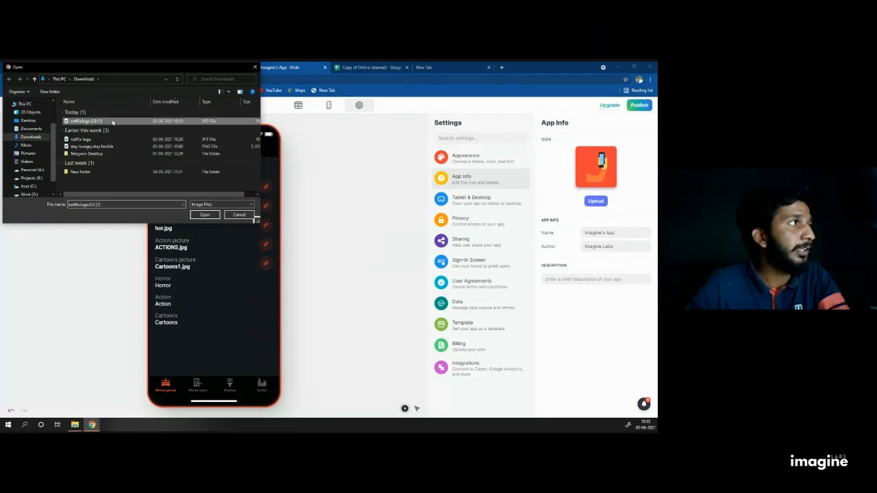
pyautogui.click(205, 215)
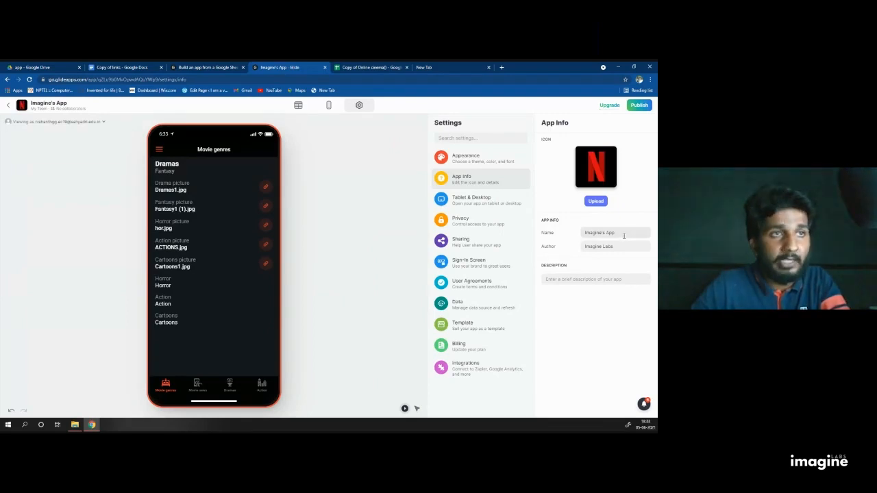
# Step: Rename the app to netflix_clone1 and set the description to 'Desing by Imaginelabs.in'
pyautogui.tripleClick(623, 236)
pyautogui.write('I')
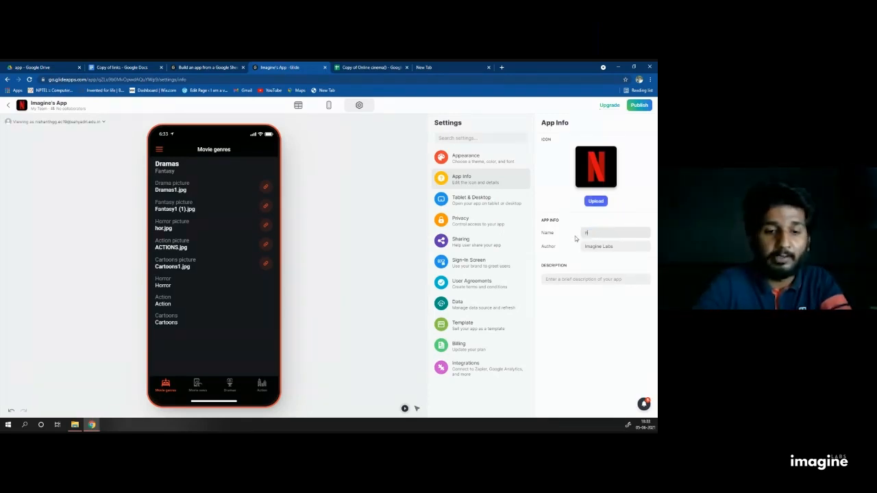
pyautogui.write('etflix_clone1')
pyautogui.click(567, 280)
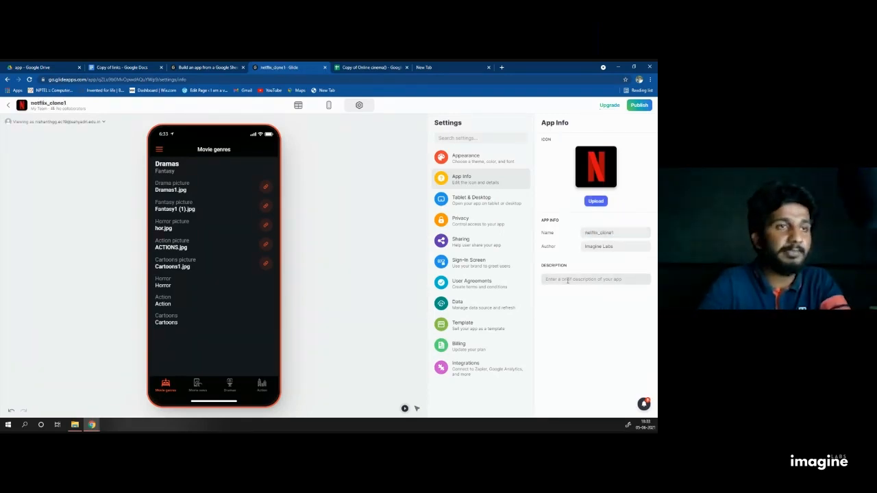
pyautogui.write('Desing by Imaginelabs.in')
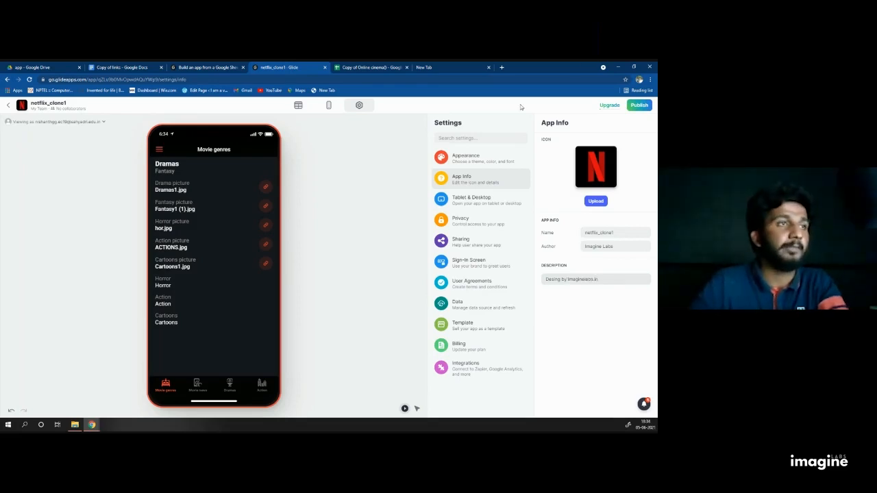
pyautogui.click(472, 202)
# Step: Set Public sign-in to Public in Privacy settings, then return to the layout editor
pyautogui.click(480, 228)
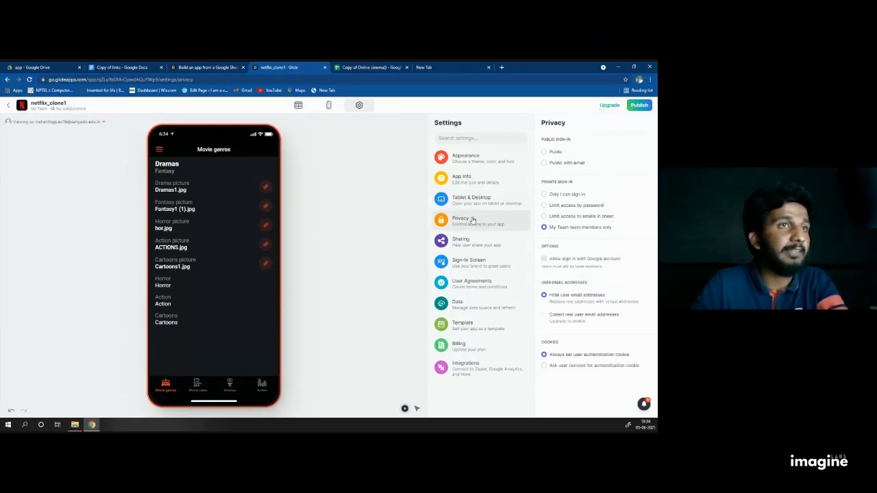
pyautogui.click(544, 153)
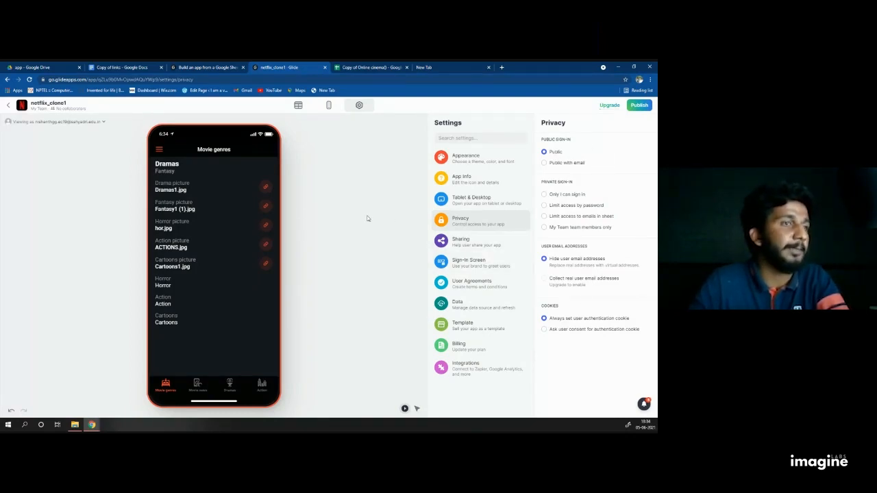
pyautogui.click(328, 107)
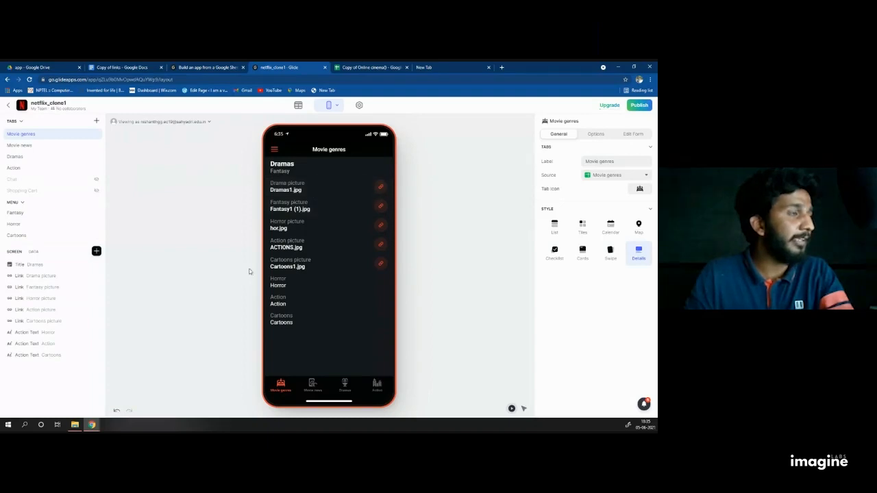
# Step: Preview the Movie news, Dramas and Action tabs in the phone view, ending on Movie genres
pyautogui.click(316, 387)
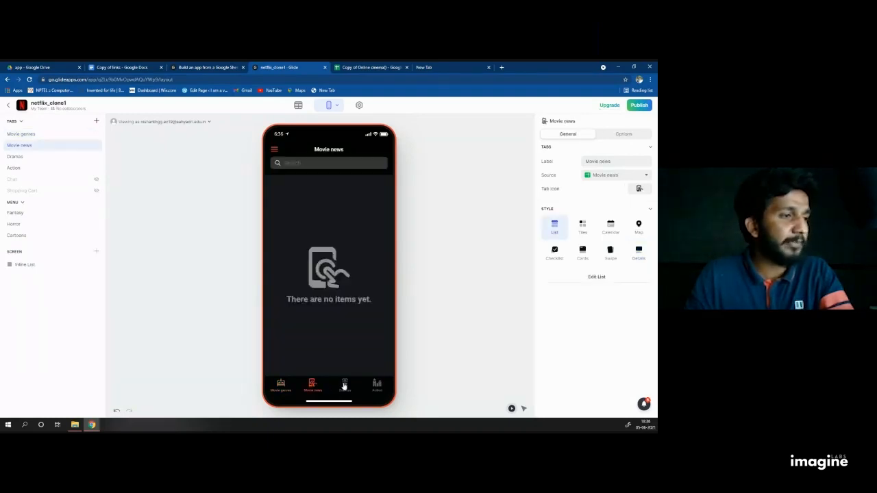
pyautogui.click(344, 386)
pyautogui.click(376, 385)
pyautogui.click(346, 388)
pyautogui.click(313, 388)
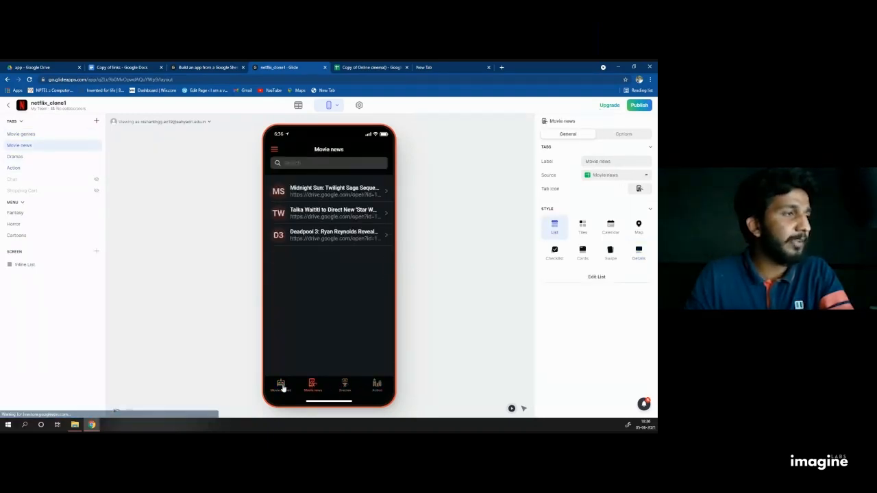
pyautogui.click(282, 387)
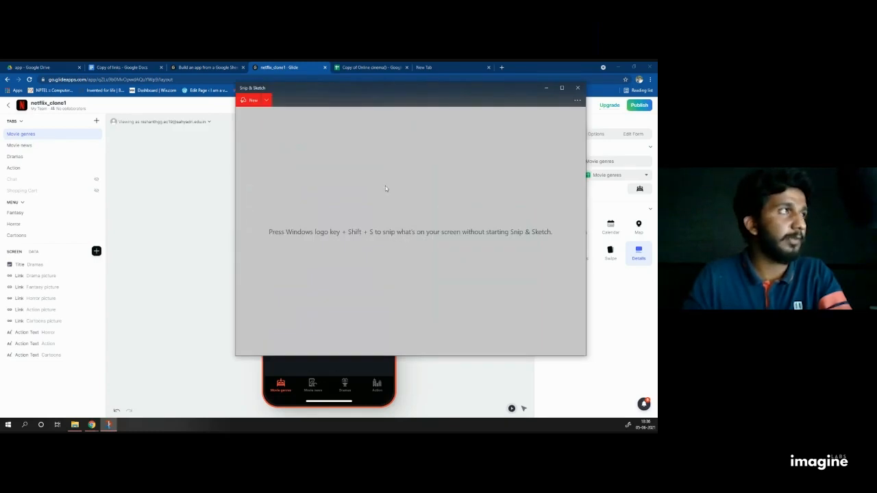
# Step: Snip nearly the whole screen, maximize the snip, and set the pen to red
pyautogui.click(250, 101)
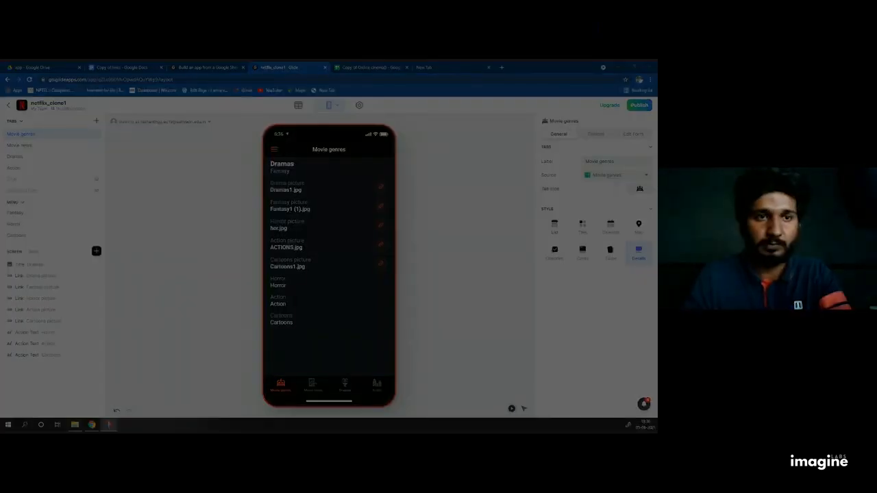
pyautogui.moveTo(3, 62); pyautogui.dragTo(656, 423)
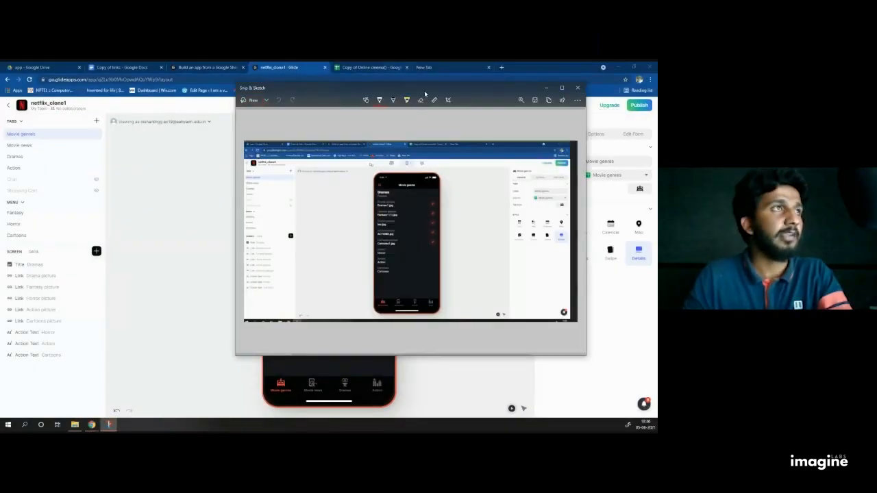
pyautogui.moveTo(425, 93); pyautogui.dragTo(289, 104)
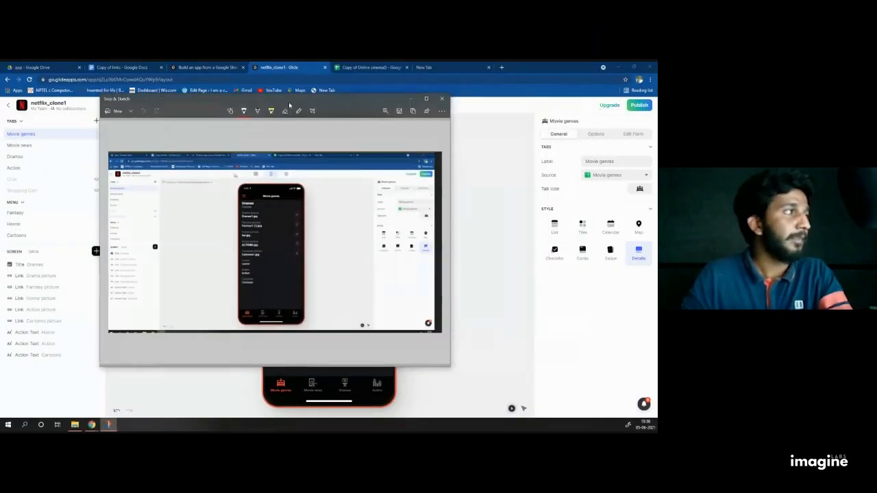
pyautogui.click(425, 100)
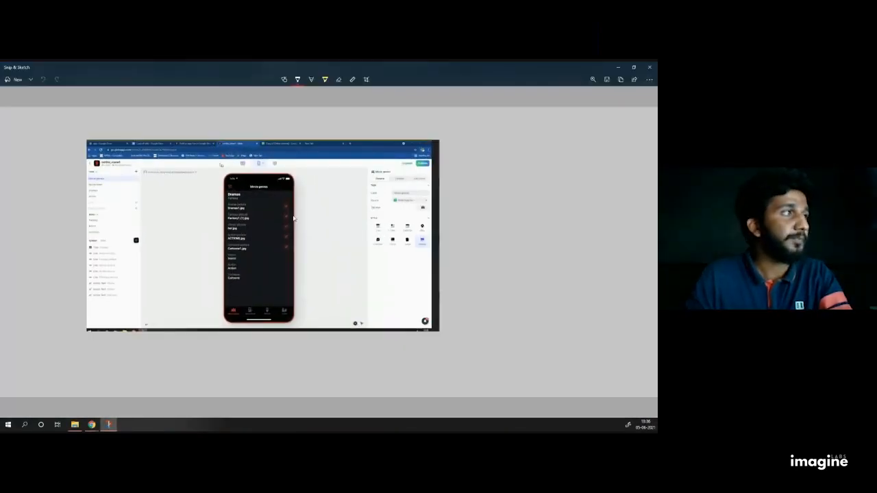
pyautogui.click(297, 81)
pyautogui.click(267, 128)
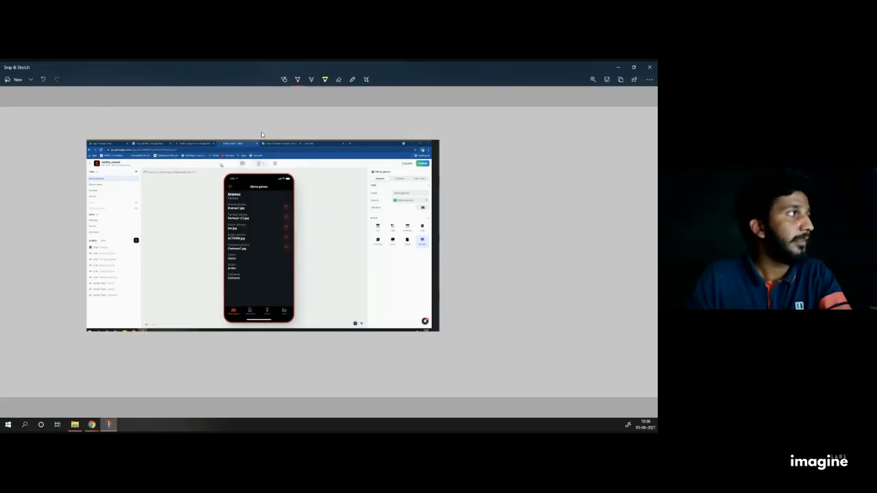
# Step: Mark TABS, Menu and an L brace on the left panel, an R brace on the right, then close
pyautogui.moveTo(88, 178)
pyautogui.mouseDown()
pyautogui.moveTo(100, 167)
pyautogui.moveTo(89, 169)
pyautogui.mouseUp()
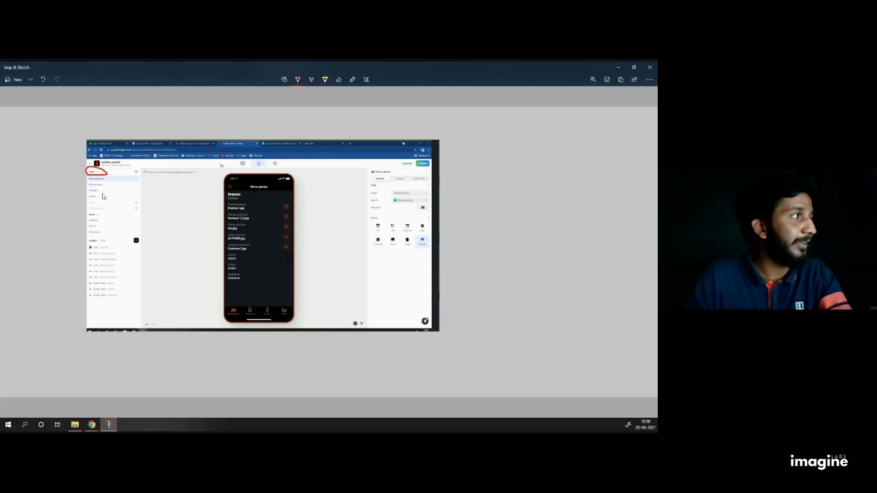
pyautogui.moveTo(100, 215)
pyautogui.mouseDown()
pyautogui.moveTo(88, 211)
pyautogui.moveTo(94, 222)
pyautogui.moveTo(99, 215)
pyautogui.moveTo(88, 234)
pyautogui.moveTo(93, 251)
pyautogui.moveTo(103, 235)
pyautogui.mouseUp()
pyautogui.moveTo(157, 180)
pyautogui.mouseDown()
pyautogui.moveTo(148, 194)
pyautogui.moveTo(149, 274)
pyautogui.moveTo(163, 327)
pyautogui.mouseUp()
pyautogui.moveTo(156, 254)
pyautogui.mouseDown()
pyautogui.moveTo(157, 271)
pyautogui.moveTo(165, 257)
pyautogui.mouseUp()
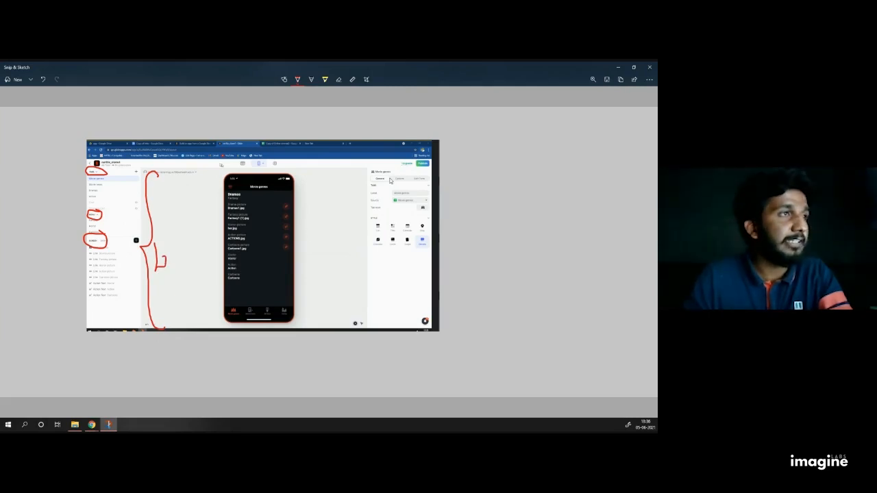
pyautogui.moveTo(377, 174)
pyautogui.mouseDown()
pyautogui.moveTo(387, 173)
pyautogui.moveTo(376, 166)
pyautogui.mouseUp()
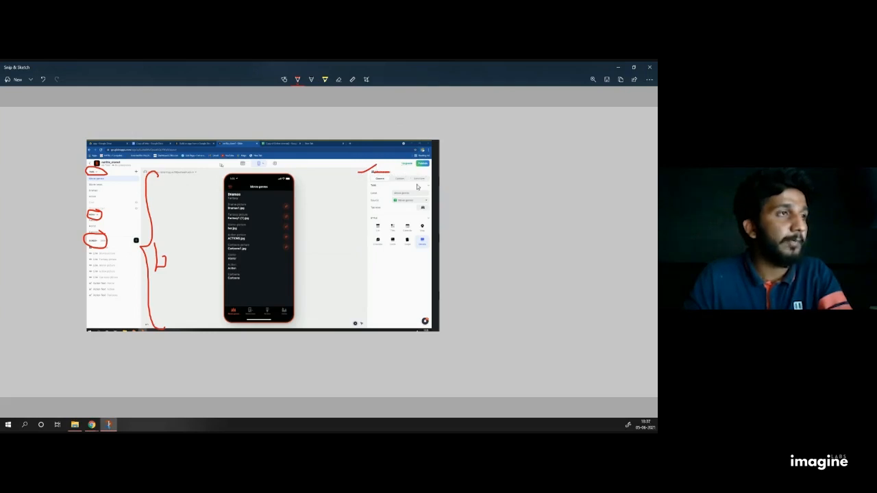
pyautogui.moveTo(358, 195); pyautogui.dragTo(370, 191)
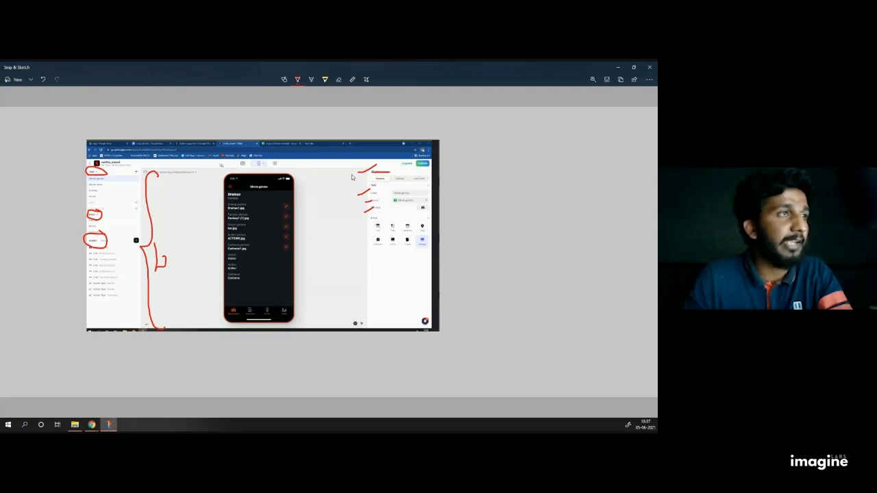
pyautogui.moveTo(361, 202); pyautogui.dragTo(348, 294)
pyautogui.moveTo(363, 255); pyautogui.dragTo(380, 287)
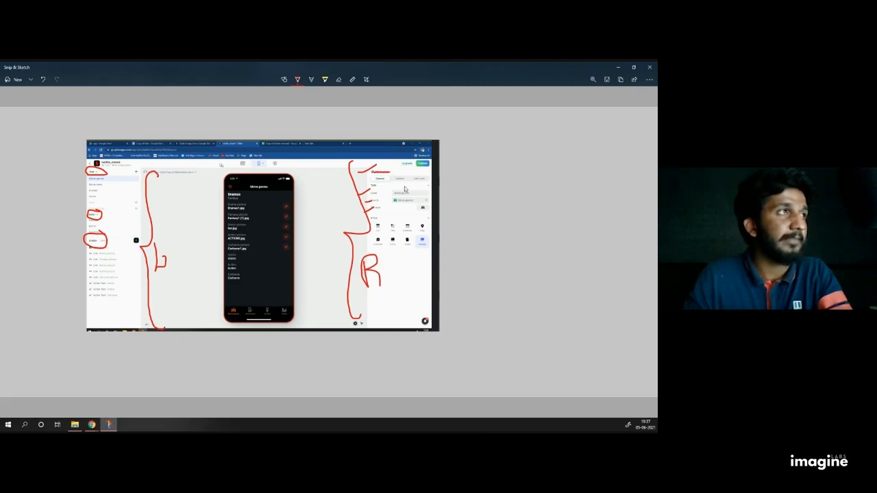
pyautogui.click(650, 67)
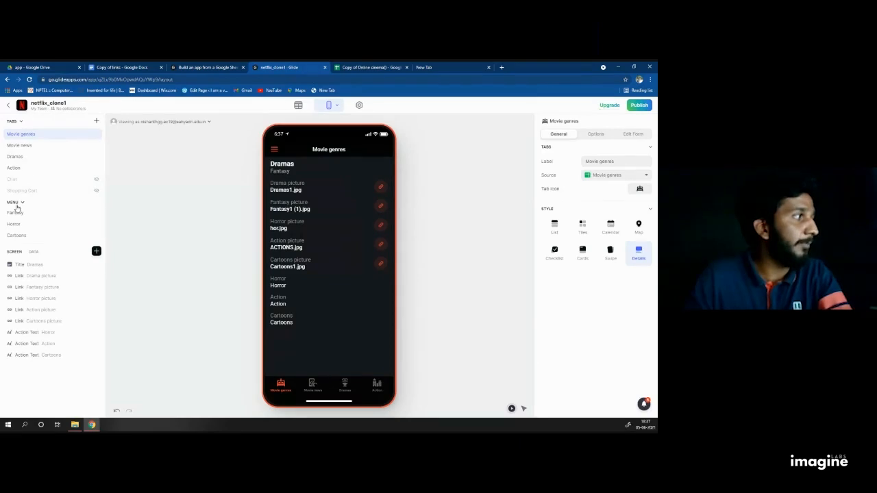
# Step: Delete the Movie genres, Movie news and Dramas tabs
pyautogui.click(11, 122)
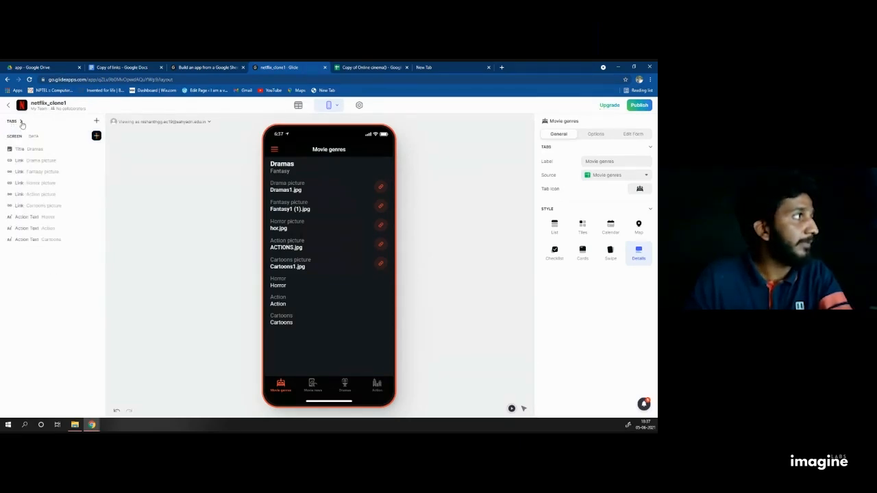
pyautogui.click(22, 122)
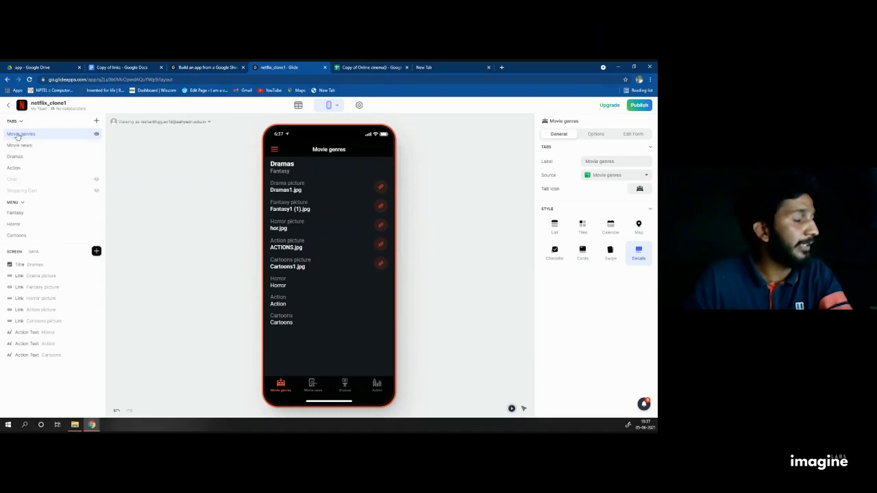
pyautogui.rightClick(43, 139)
pyautogui.click(46, 159)
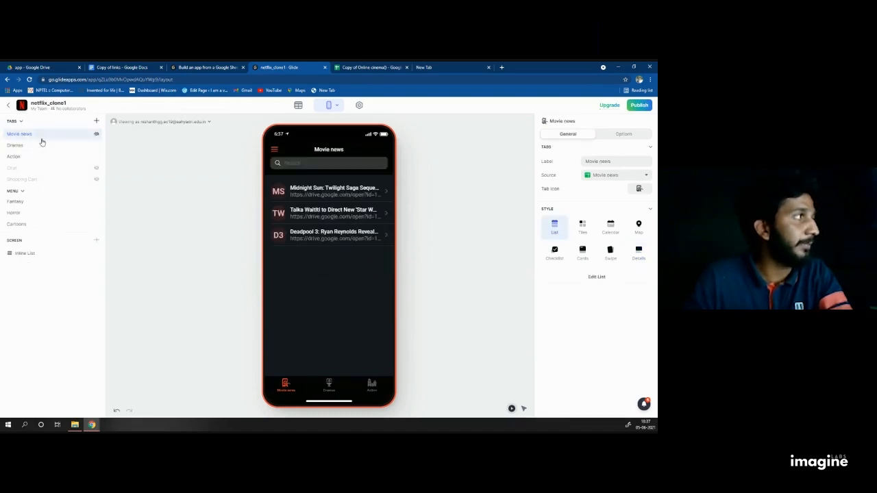
pyautogui.rightClick(43, 140)
pyautogui.click(44, 159)
pyautogui.rightClick(42, 136)
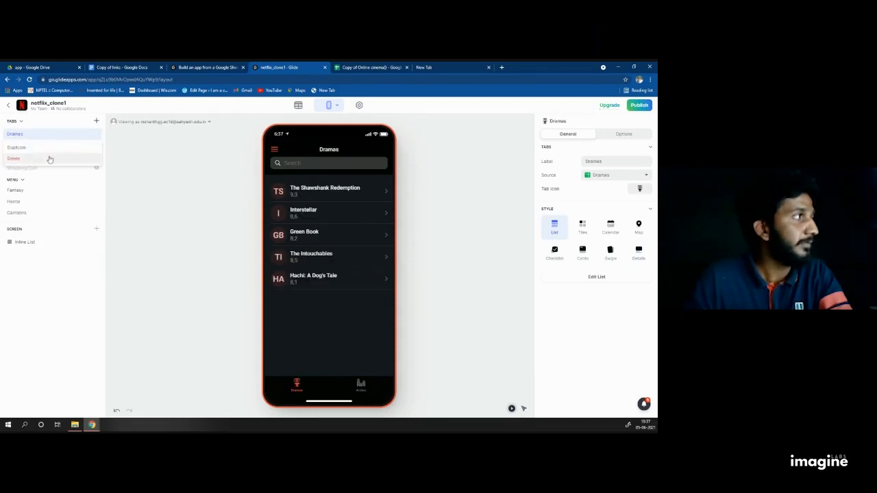
pyautogui.click(43, 159)
# Step: Delete the Action, Fantasy, Horror and Cartoons tabs
pyautogui.rightClick(39, 136)
pyautogui.click(44, 158)
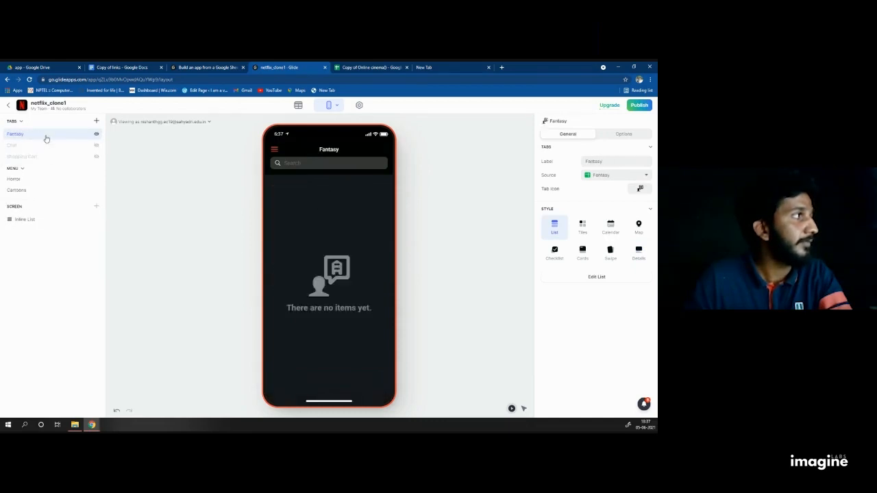
pyautogui.rightClick(46, 136)
pyautogui.click(44, 158)
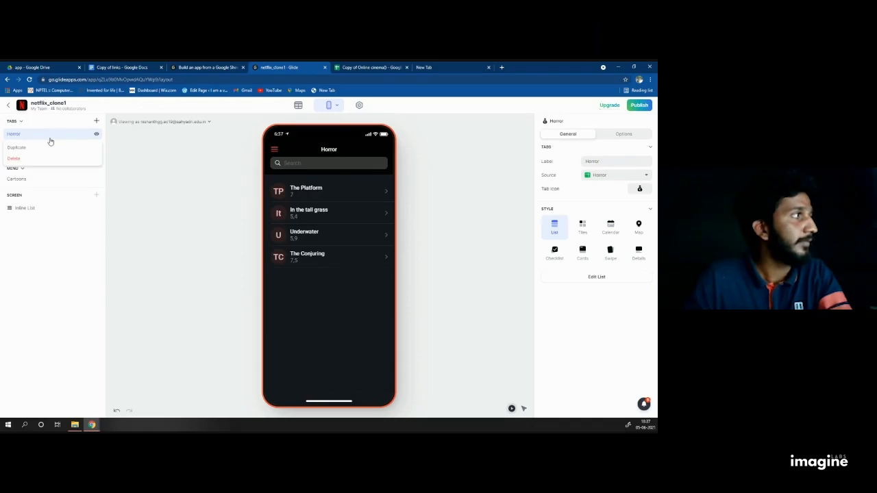
pyautogui.rightClick(47, 140)
pyautogui.click(44, 158)
pyautogui.rightClick(39, 139)
pyautogui.click(44, 159)
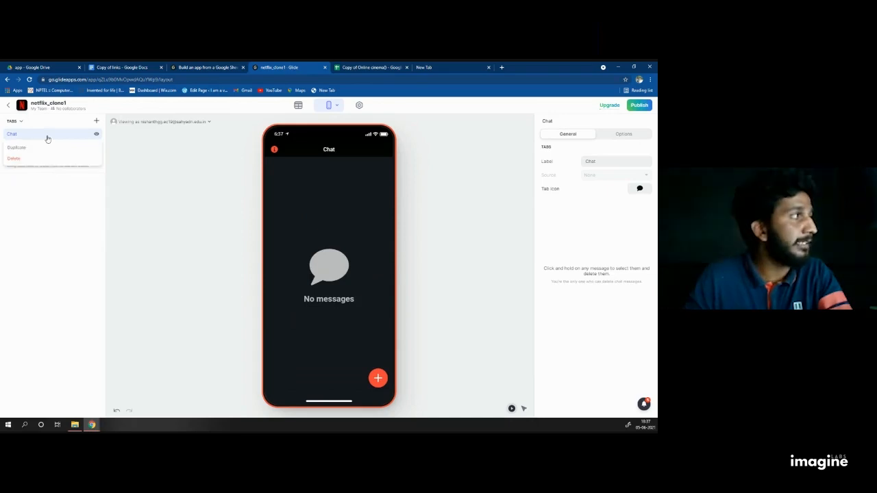
# Step: Attempt to delete Shopping Cart, then drag Chat into the MENU section
pyautogui.rightClick(47, 148)
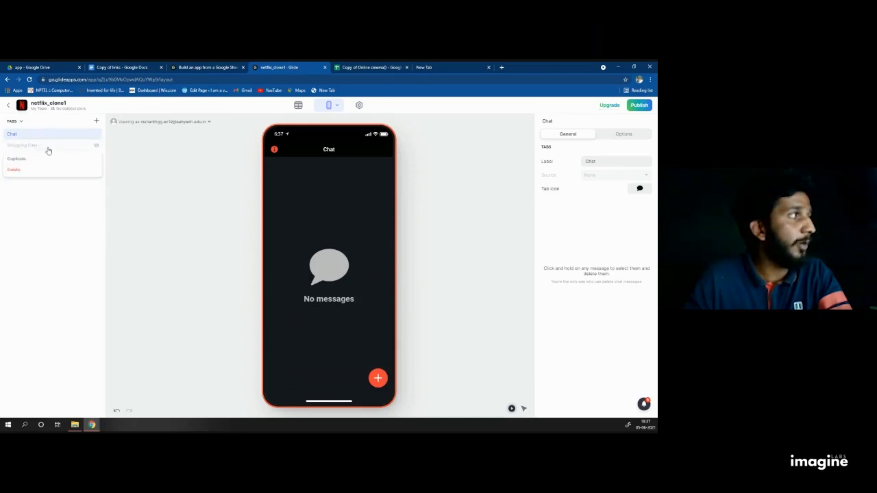
pyautogui.click(37, 174)
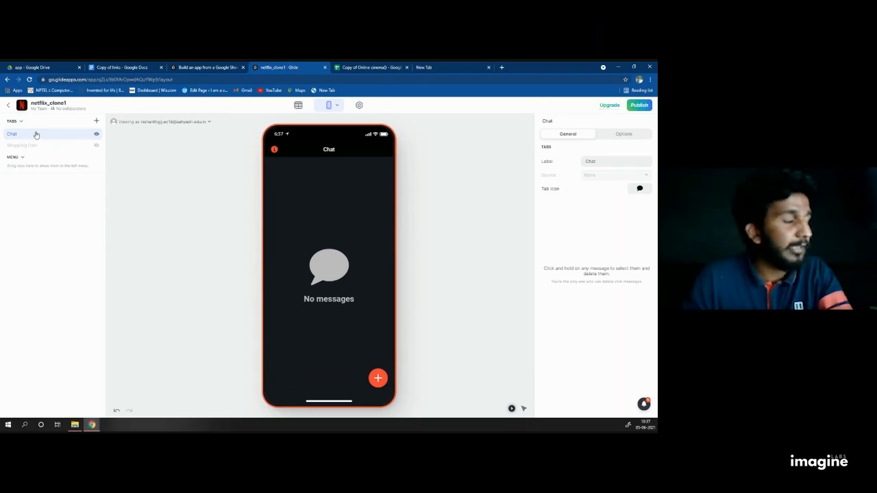
pyautogui.moveTo(36, 134); pyautogui.dragTo(37, 163)
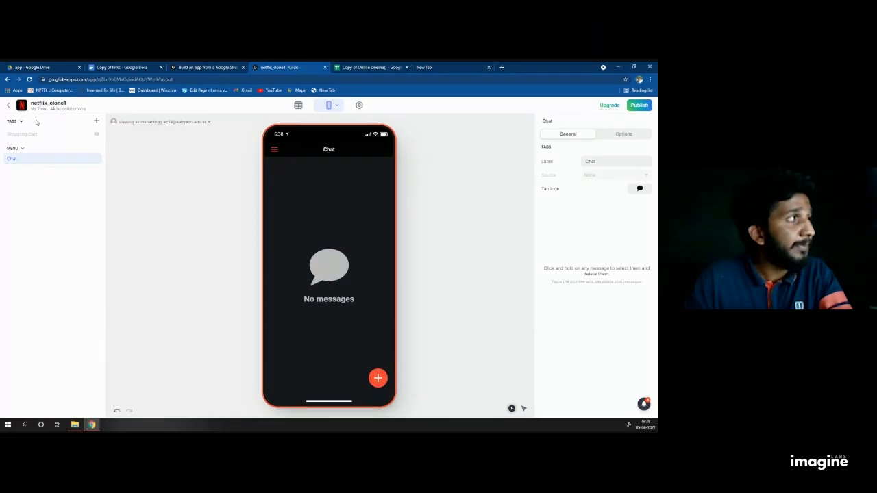
# Step: Add two new tabs and move Shopping Cart into the menu under Chat
pyautogui.click(97, 121)
pyautogui.click(97, 122)
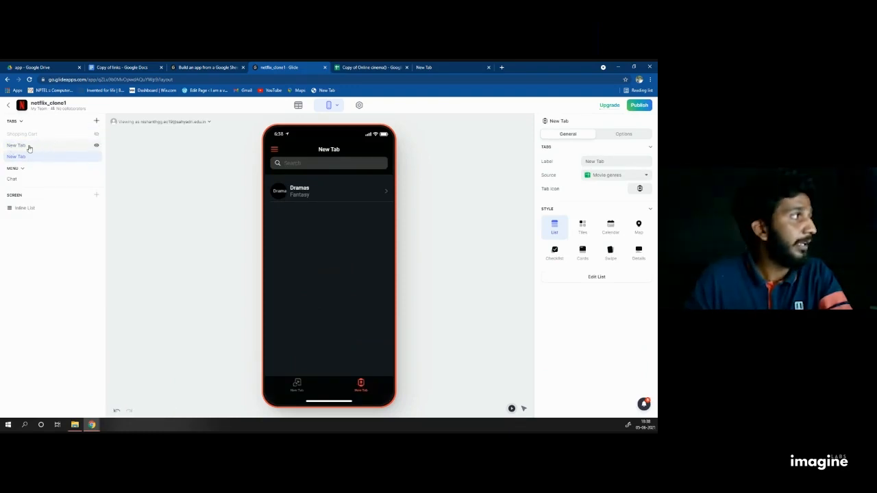
pyautogui.click(29, 149)
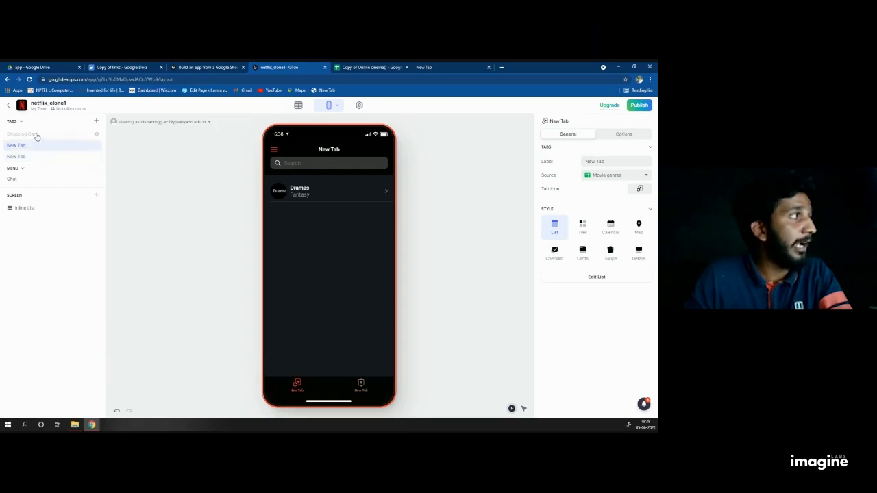
pyautogui.click(31, 135)
pyautogui.moveTo(31, 134); pyautogui.dragTo(43, 187)
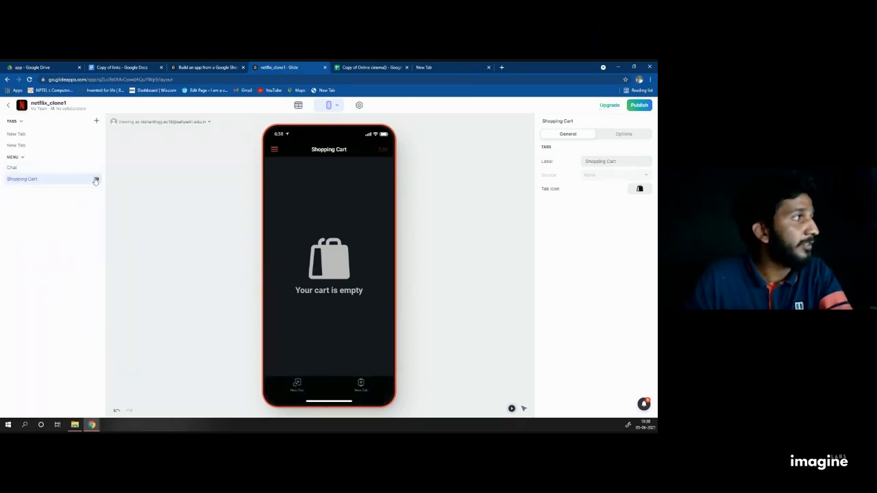
# Step: Check the preview's side drawer, then leave both Chat and Shopping Cart hidden
pyautogui.click(274, 150)
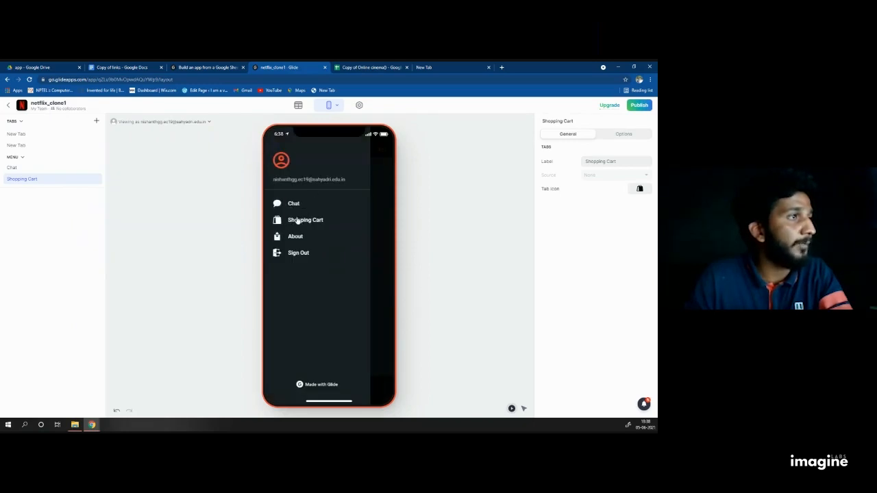
pyautogui.click(372, 211)
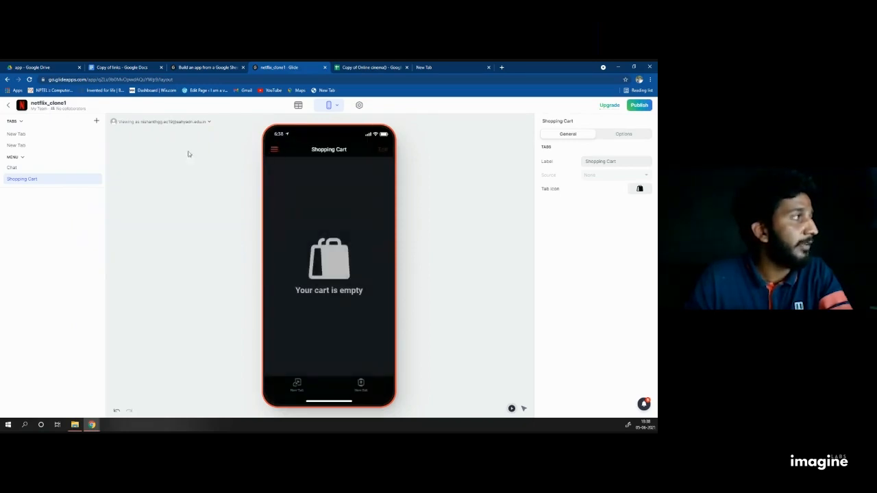
pyautogui.click(95, 180)
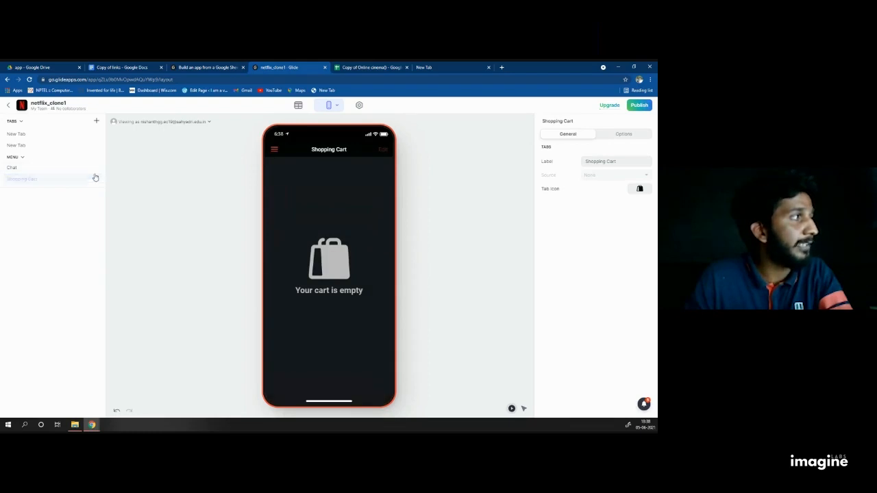
pyautogui.click(96, 168)
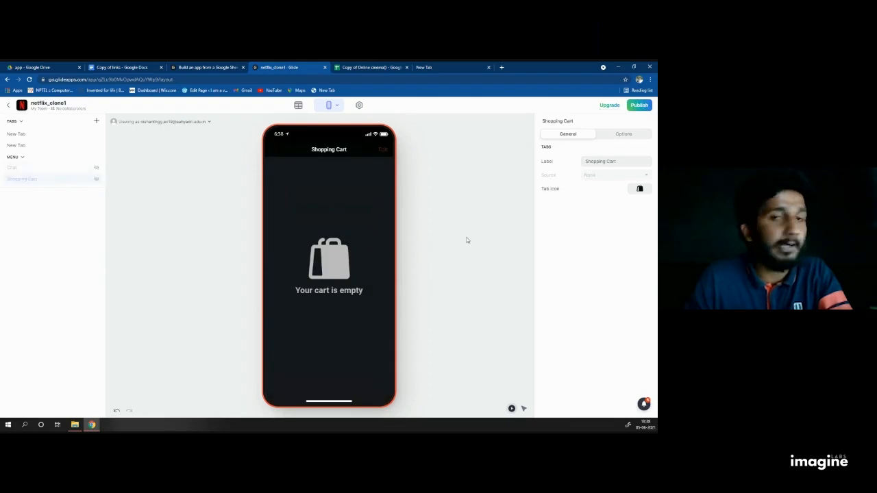
pyautogui.click(96, 179)
pyautogui.click(96, 167)
pyautogui.click(96, 180)
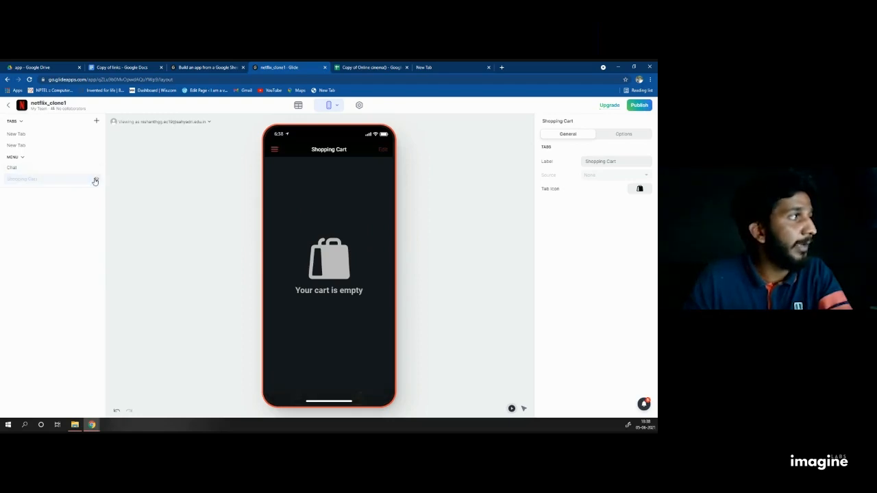
pyautogui.click(96, 167)
pyautogui.click(97, 179)
pyautogui.click(97, 178)
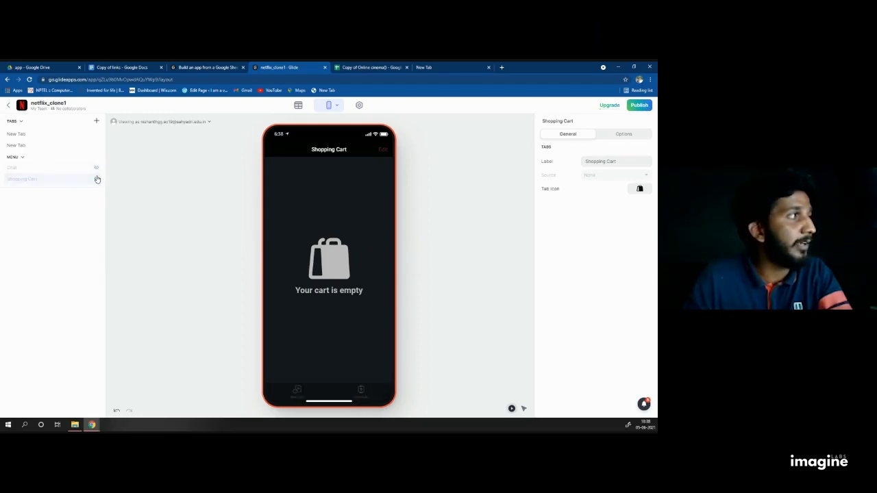
pyautogui.click(97, 168)
pyautogui.click(97, 168)
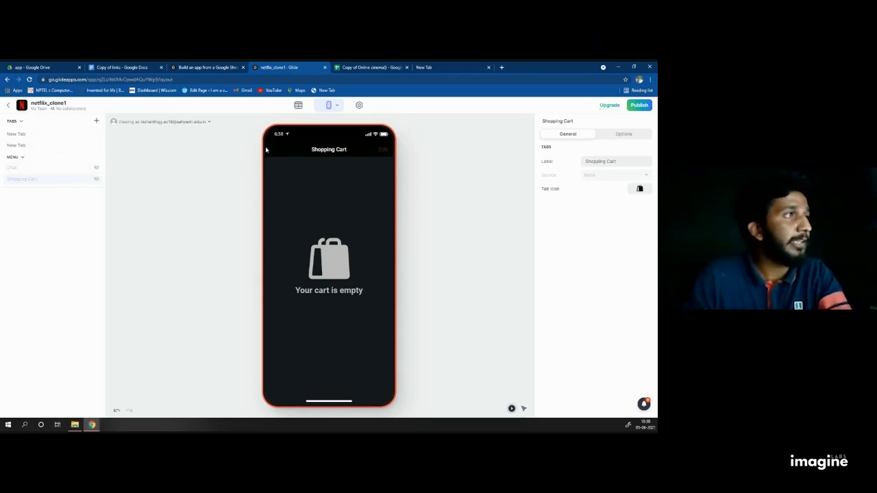
# Step: Change the first New Tab's Label to Movie
pyautogui.click(16, 135)
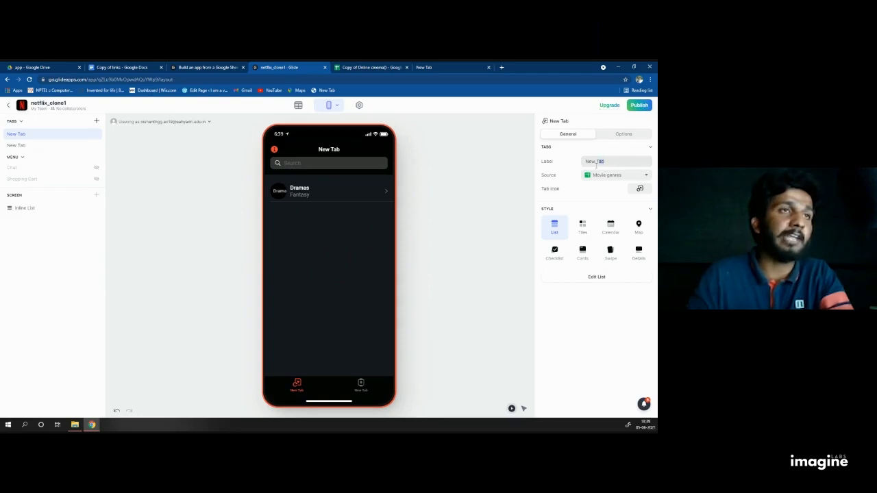
pyautogui.moveTo(596, 164); pyautogui.dragTo(582, 168)
pyautogui.write('Movie')
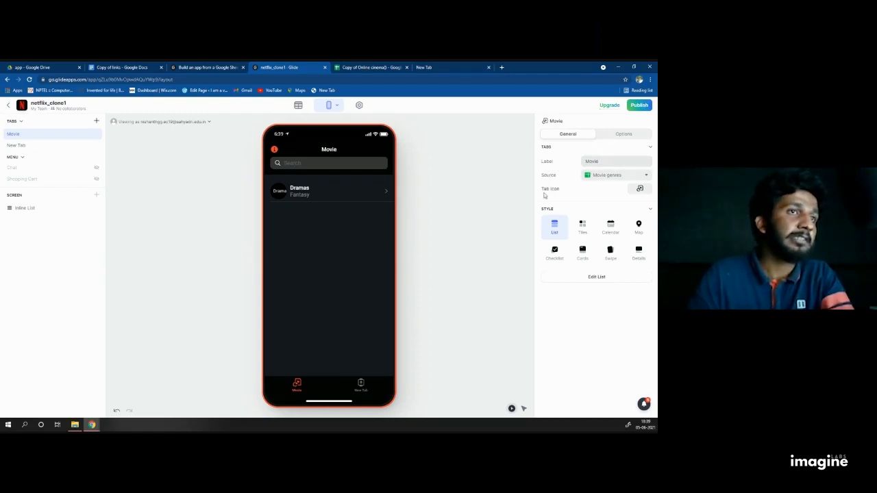
# Step: Search the icons for 'play' and set the filled play icon as the Movie tab icon
pyautogui.click(638, 188)
pyautogui.scroll(-5, 337, 233)
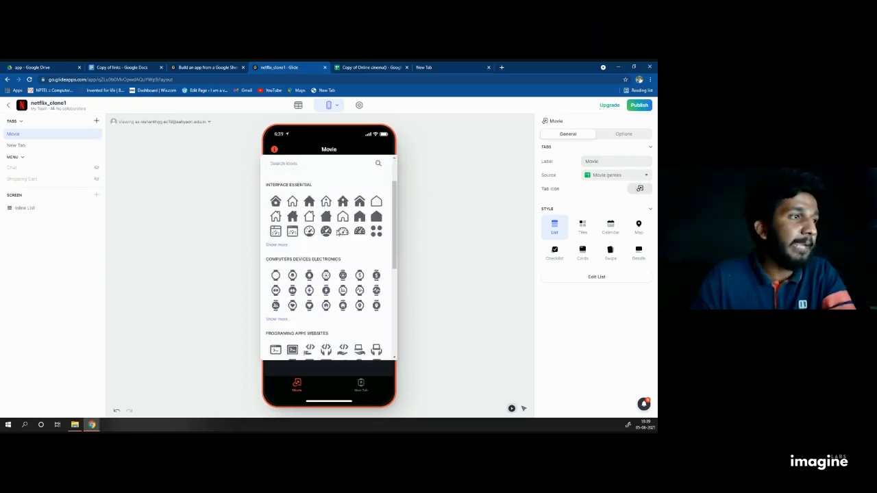
pyautogui.scroll(3, 336, 233)
pyautogui.scroll(2, 337, 232)
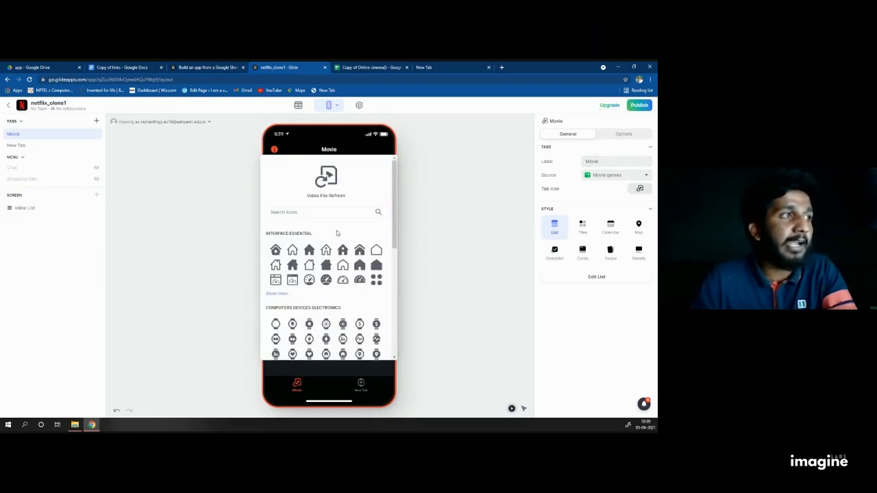
pyautogui.write('play')
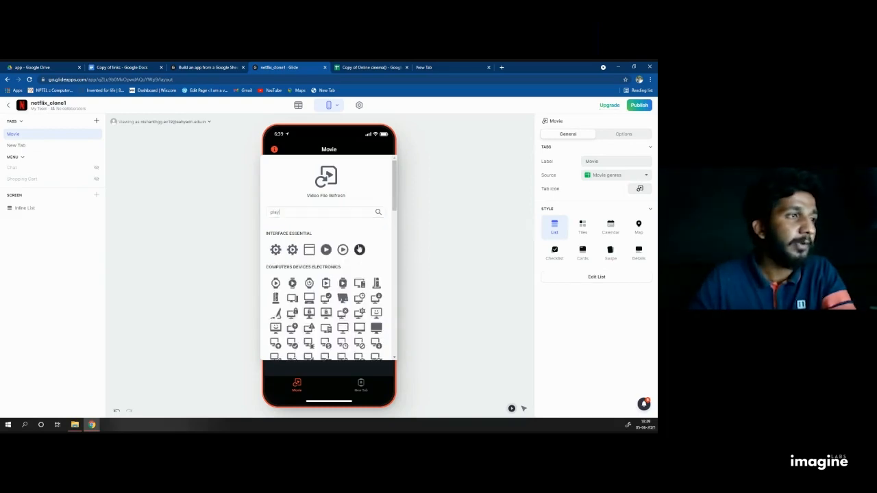
pyautogui.click(360, 253)
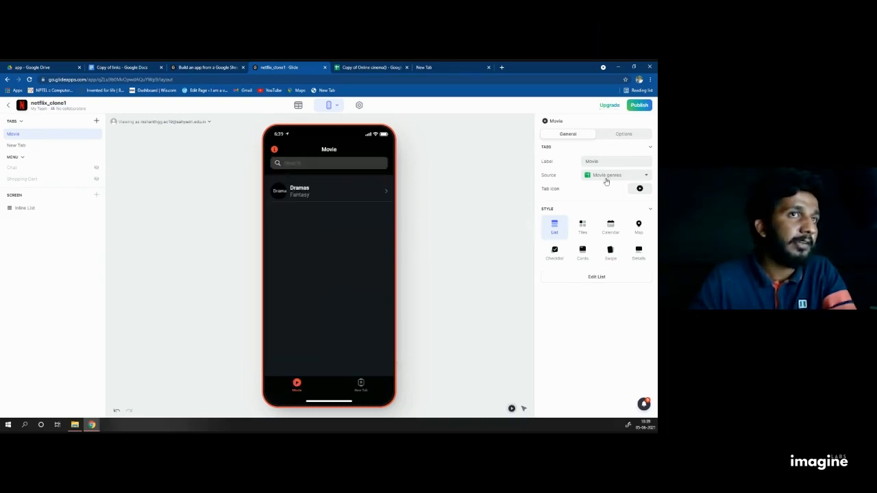
pyautogui.click(639, 189)
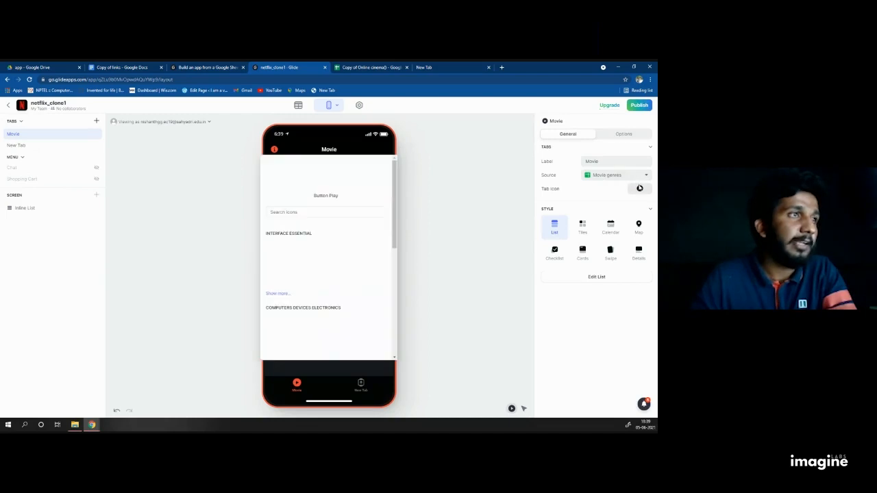
pyautogui.click(283, 212)
pyautogui.write('play')
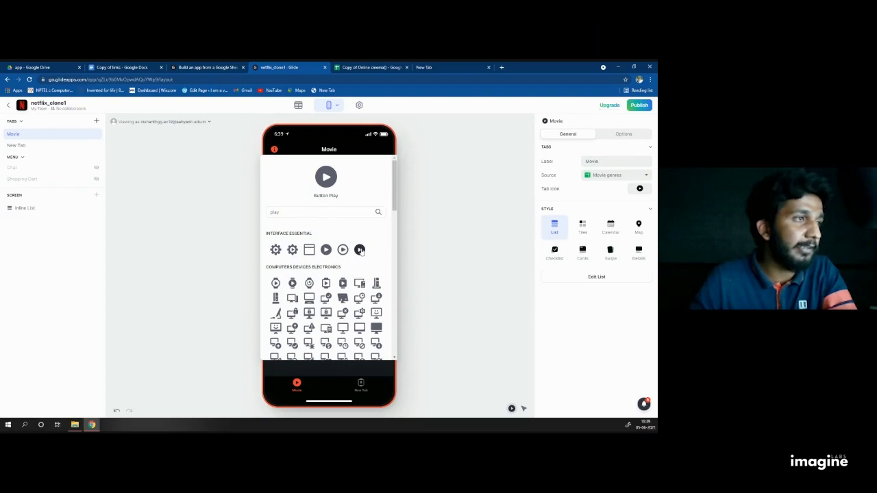
pyautogui.click(360, 250)
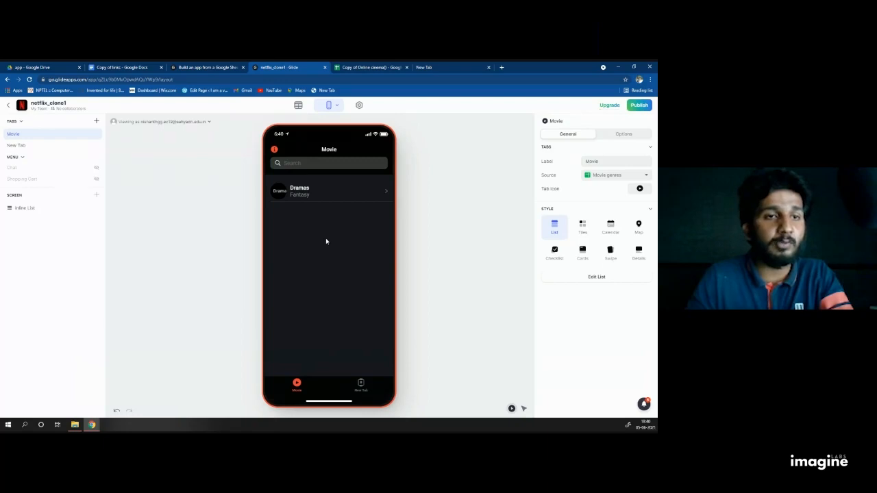
# Step: Try the List, Tiles and Calendar styles on the Movie tab before choosing Details
pyautogui.doubleClick(14, 135)
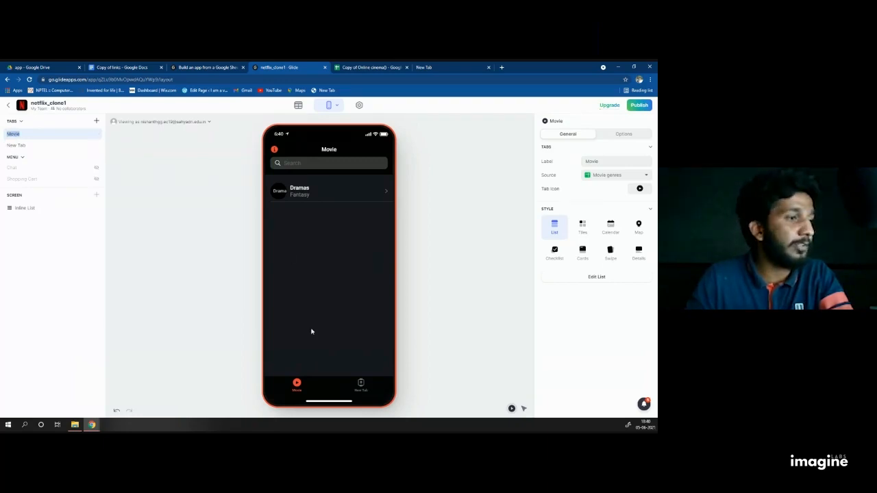
pyautogui.click(298, 383)
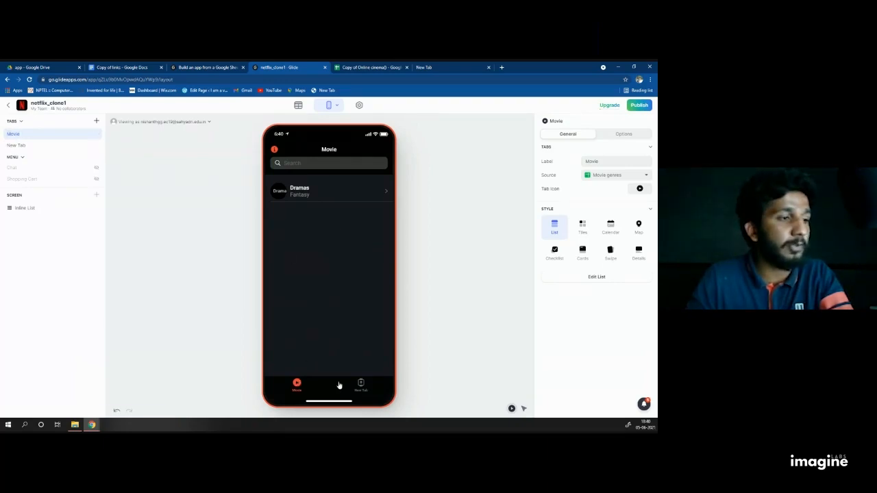
pyautogui.doubleClick(18, 134)
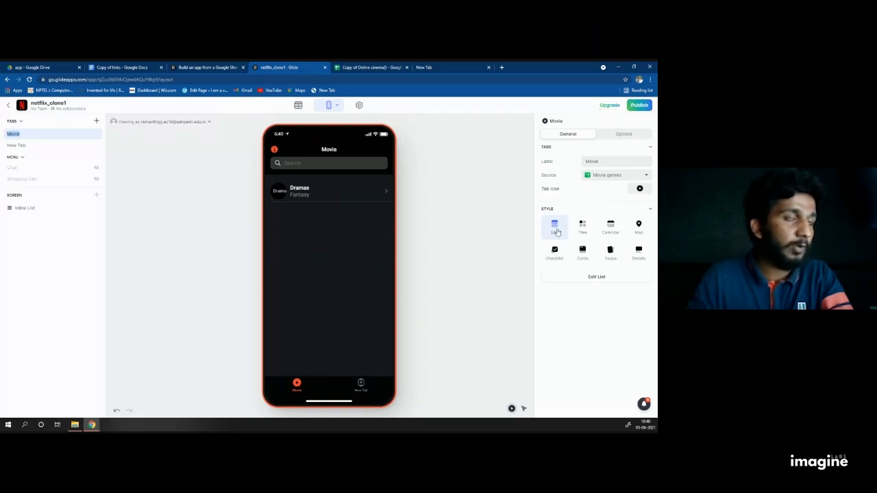
pyautogui.click(643, 255)
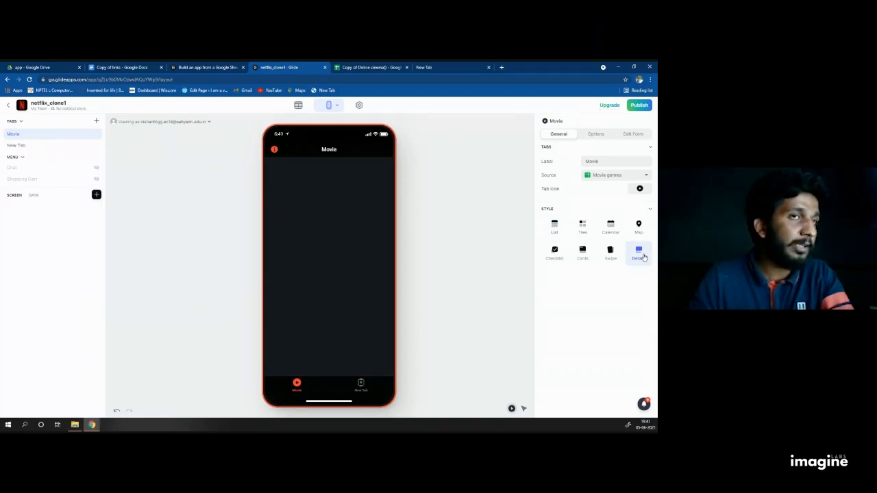
pyautogui.click(555, 228)
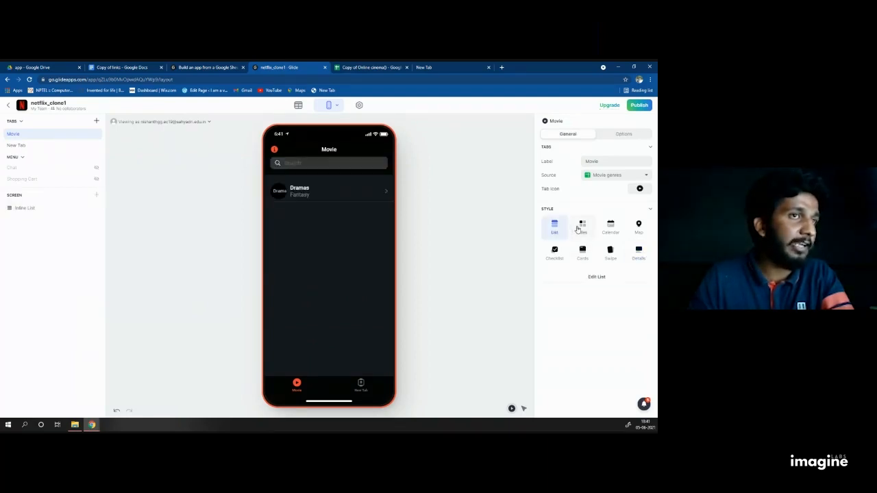
pyautogui.click(580, 229)
pyautogui.click(563, 229)
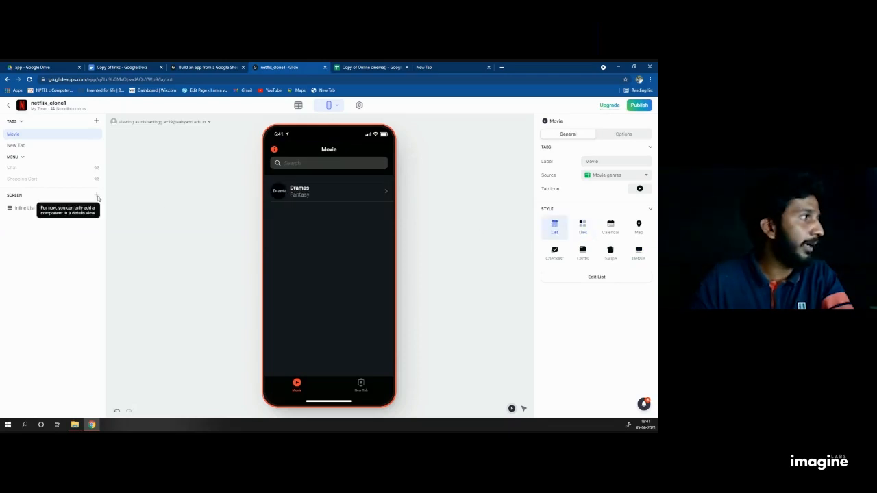
pyautogui.click(583, 226)
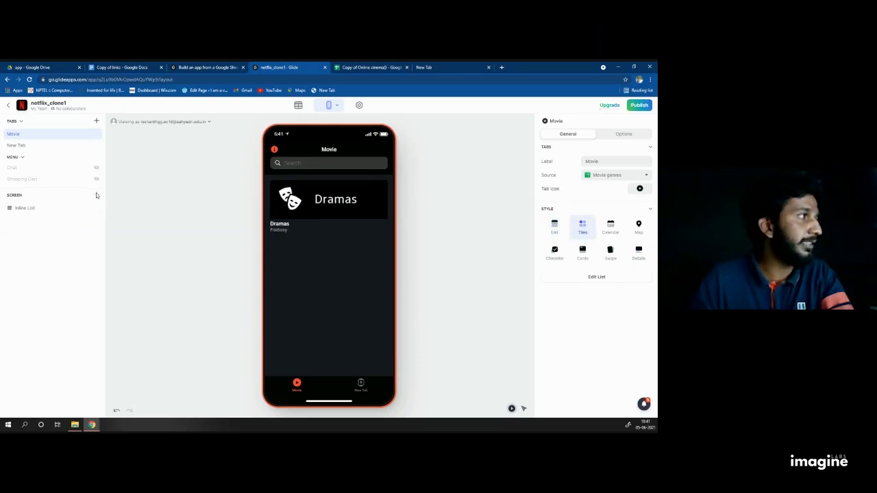
pyautogui.click(610, 228)
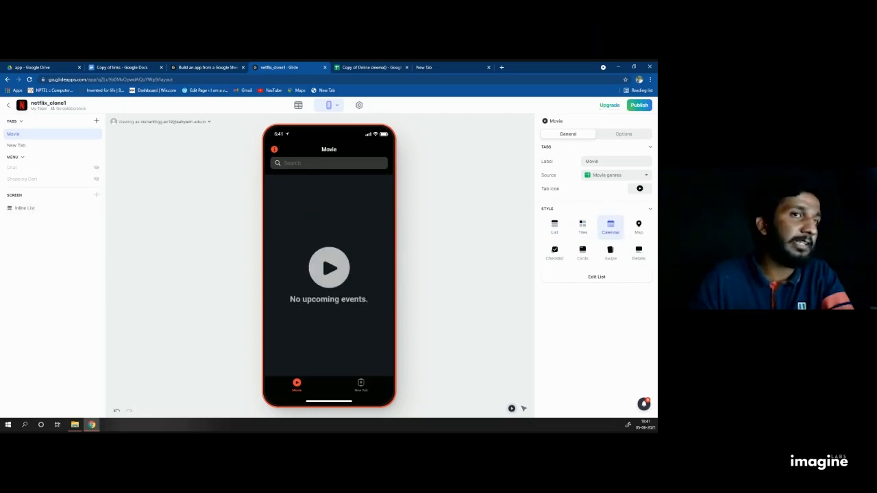
pyautogui.click(638, 252)
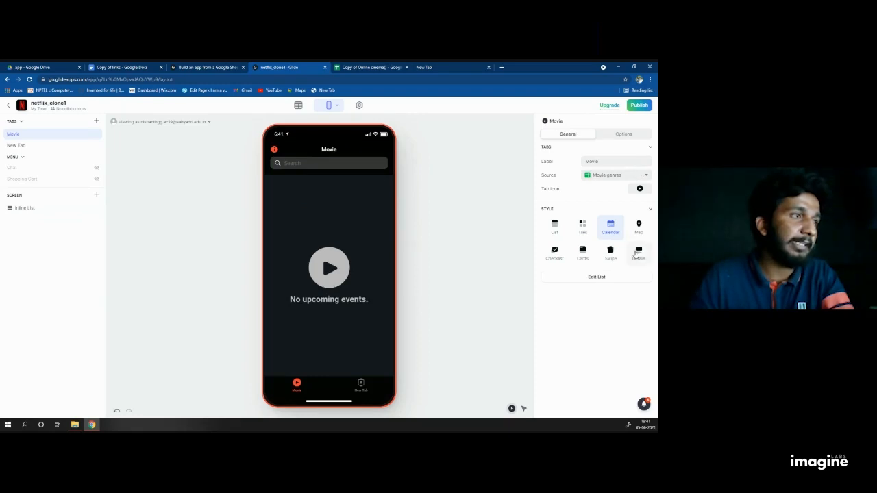
# Step: Insert an Inline List component on the Movie screen, showing the Movie genres entries
pyautogui.click(97, 196)
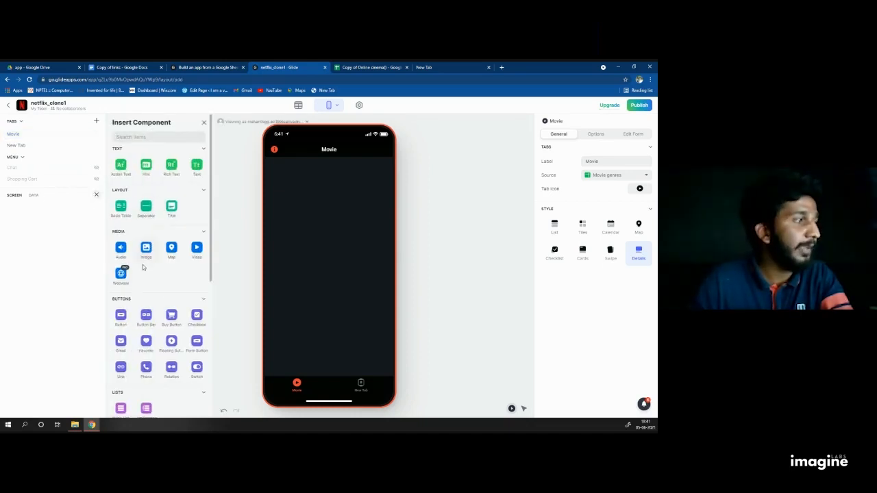
pyautogui.scroll(-3, 143, 268)
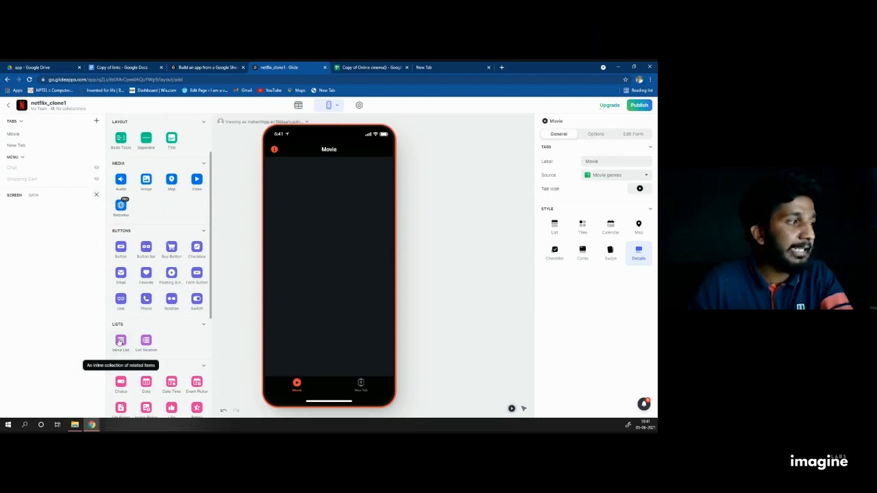
pyautogui.click(121, 342)
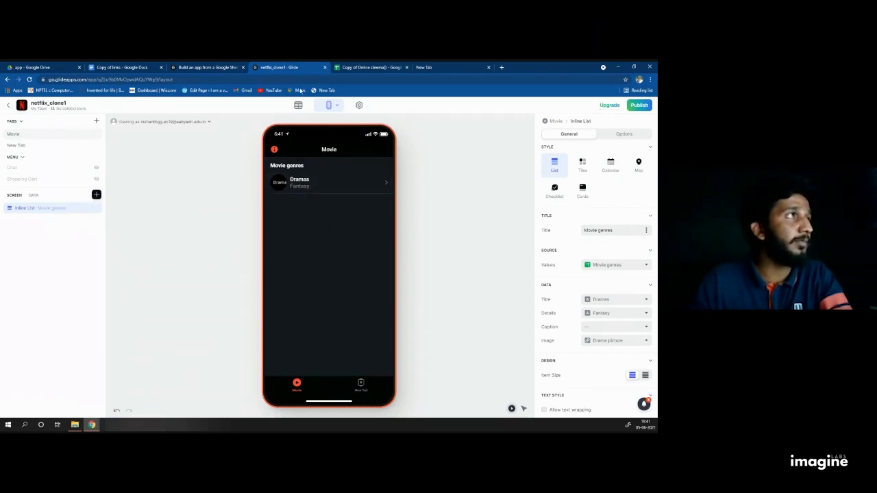
pyautogui.click(363, 67)
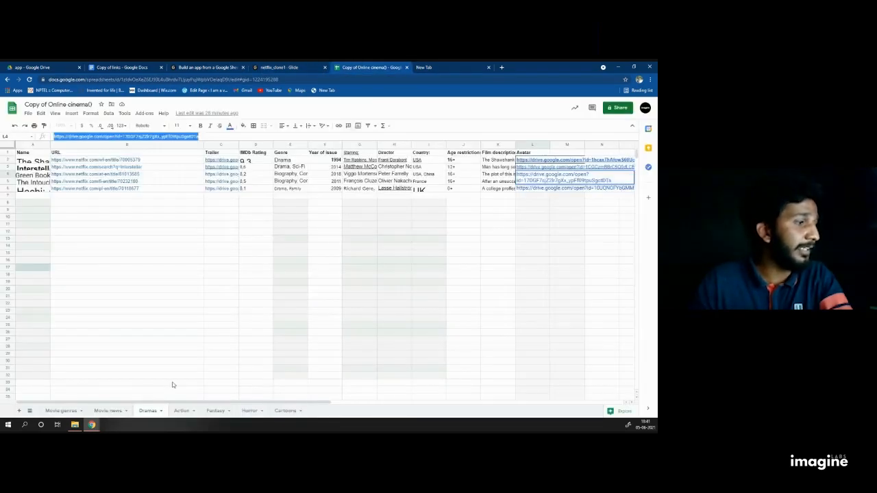
pyautogui.click(189, 410)
pyautogui.click(217, 411)
pyautogui.click(248, 409)
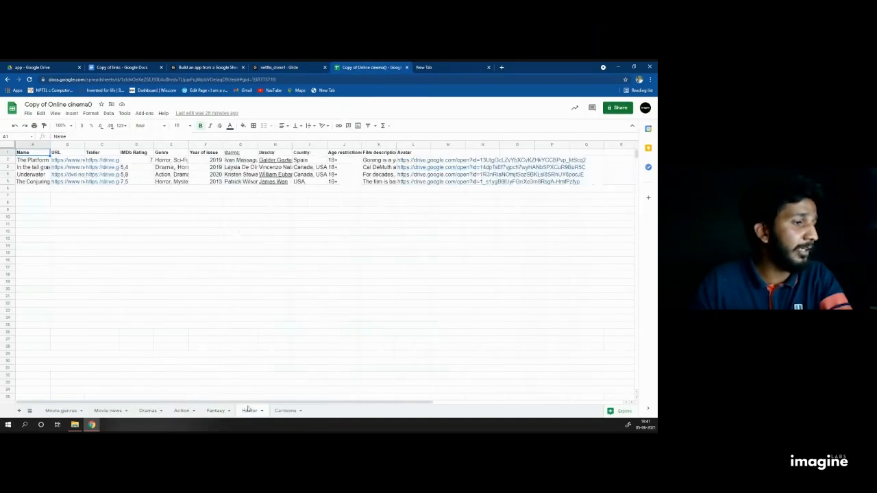
pyautogui.click(216, 410)
pyautogui.click(148, 410)
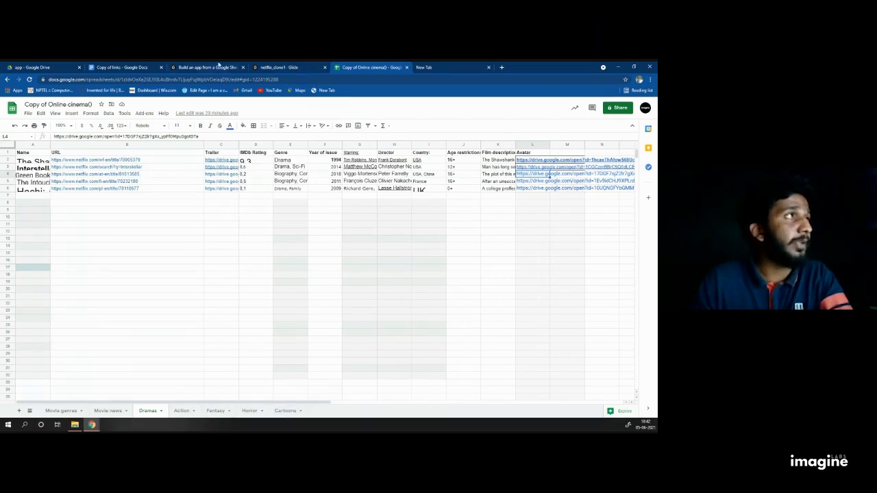
pyautogui.click(219, 66)
pyautogui.click(269, 66)
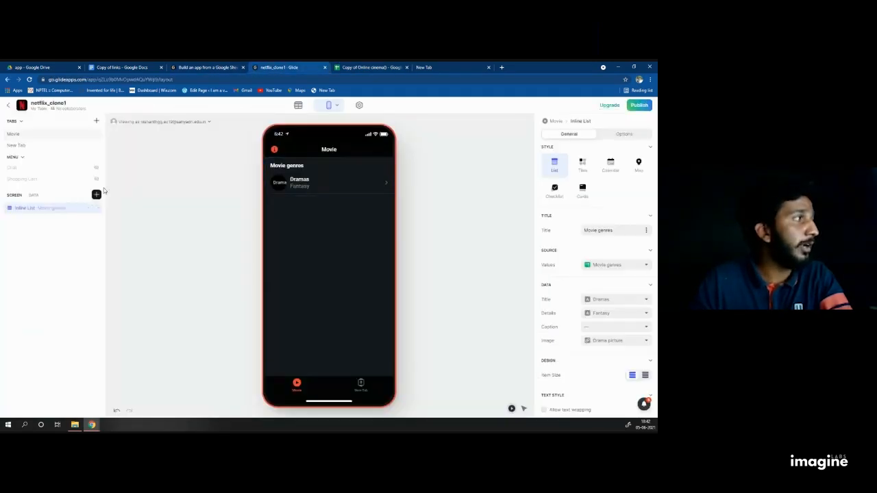
# Step: Add four more Inline List components, making five Movie genres lists, and glance at the spreadsheet
pyautogui.click(96, 194)
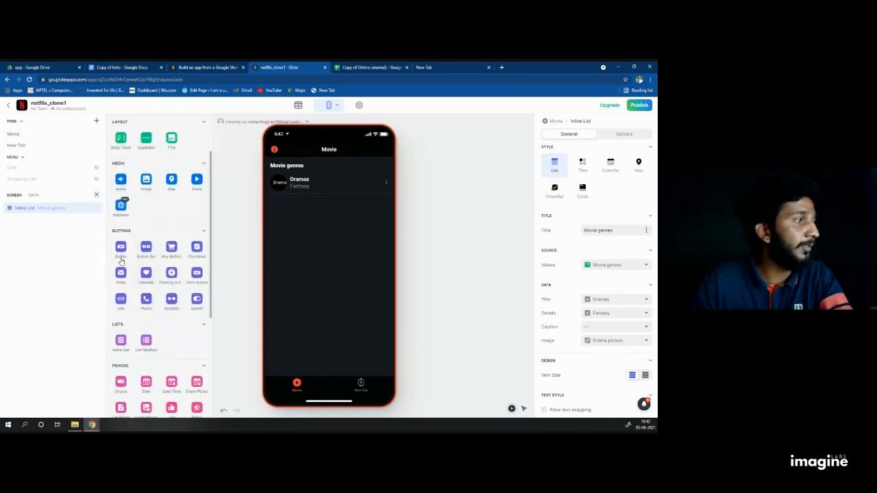
pyautogui.click(121, 345)
pyautogui.click(121, 409)
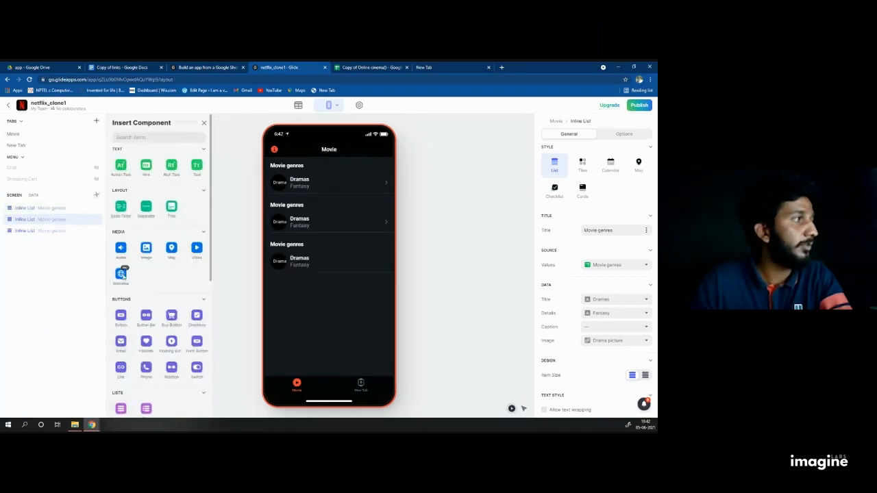
pyautogui.click(97, 195)
pyautogui.click(121, 410)
pyautogui.click(96, 195)
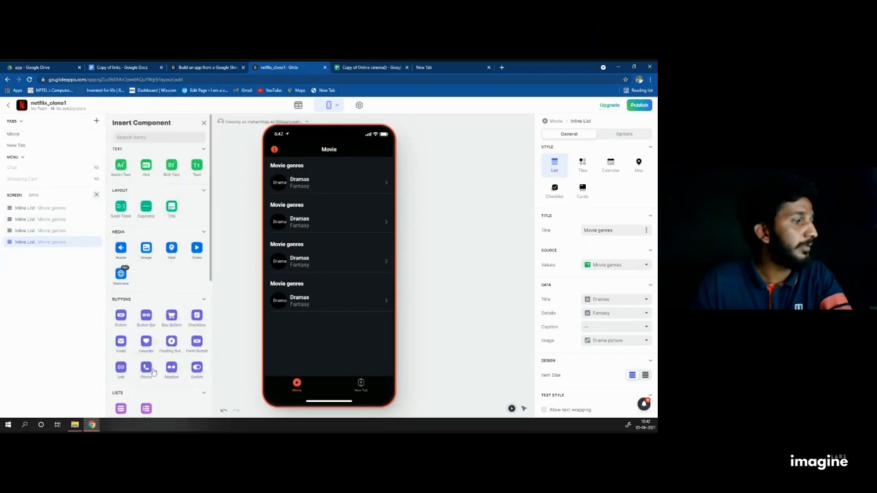
pyautogui.click(121, 410)
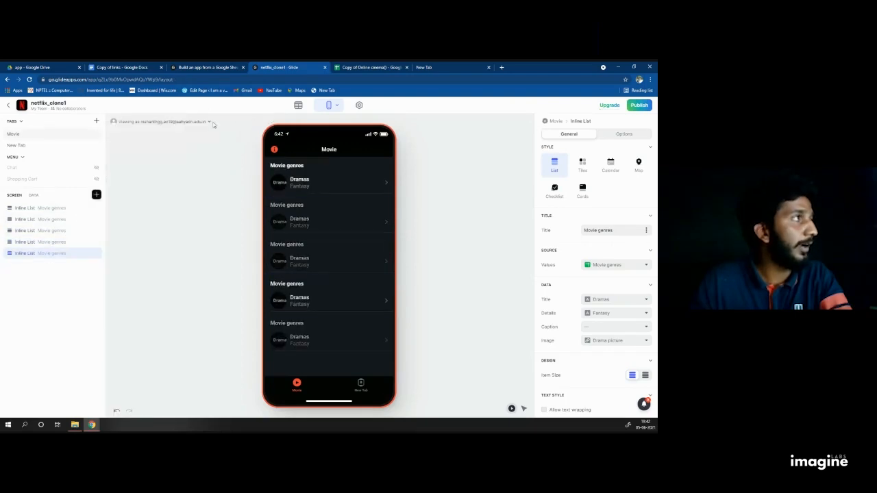
pyautogui.click(366, 67)
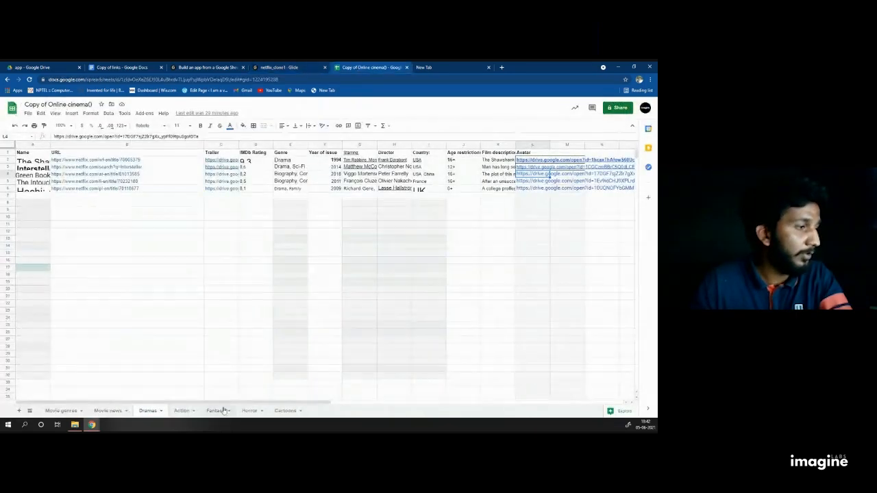
pyautogui.click(291, 66)
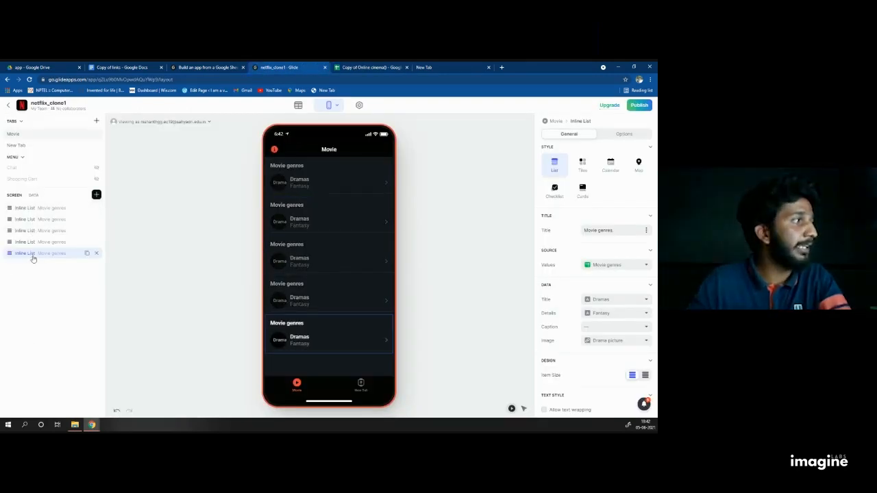
# Step: Switch the first inline list to the Cards style and set its Title to Dramas
pyautogui.click(26, 210)
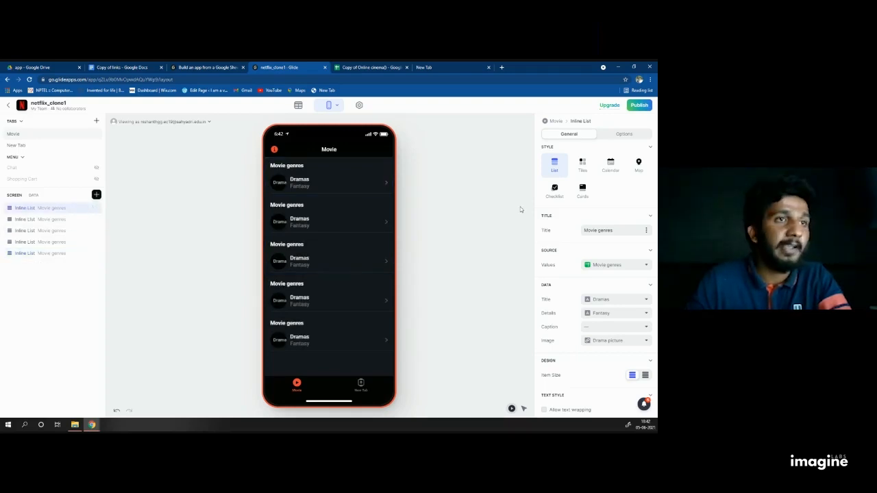
pyautogui.click(583, 194)
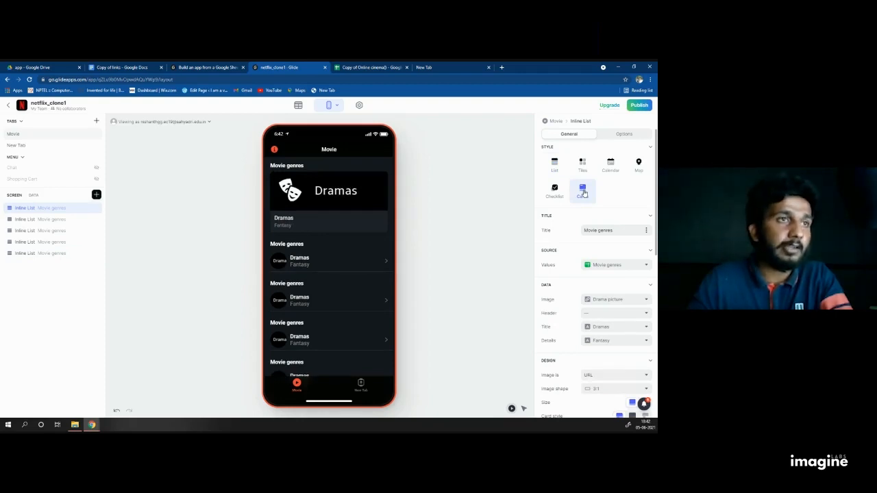
pyautogui.click(645, 232)
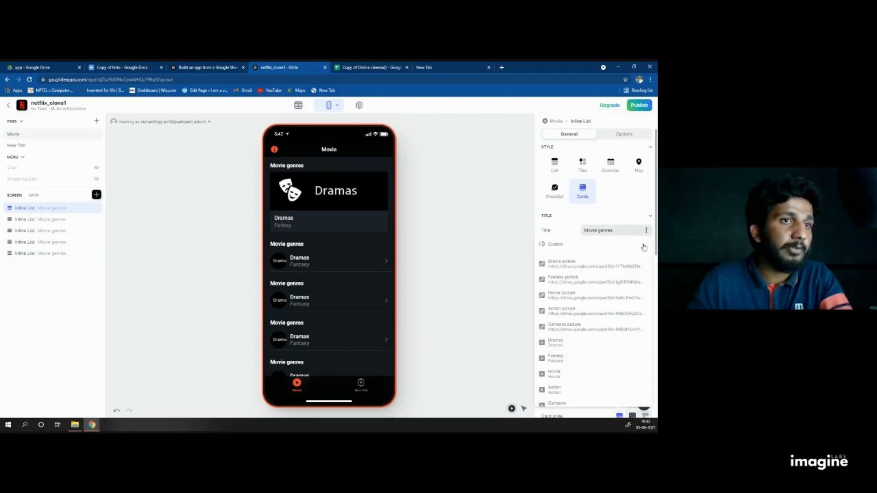
pyautogui.click(562, 334)
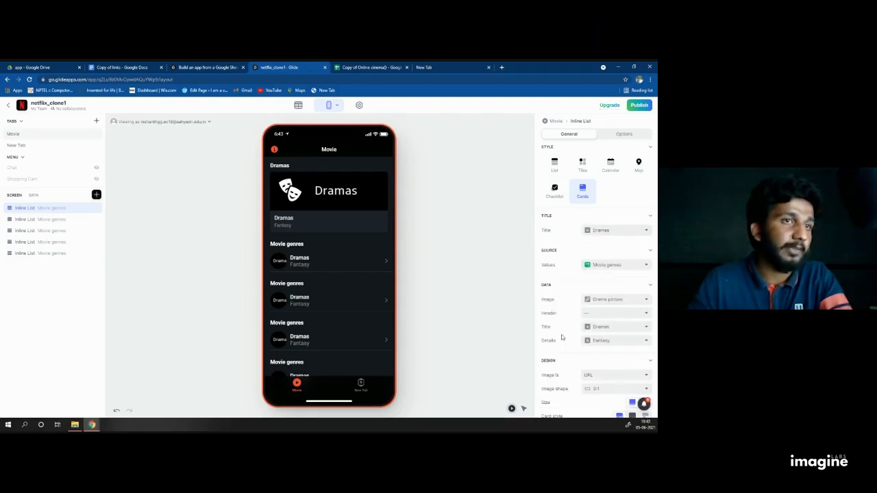
pyautogui.click(645, 232)
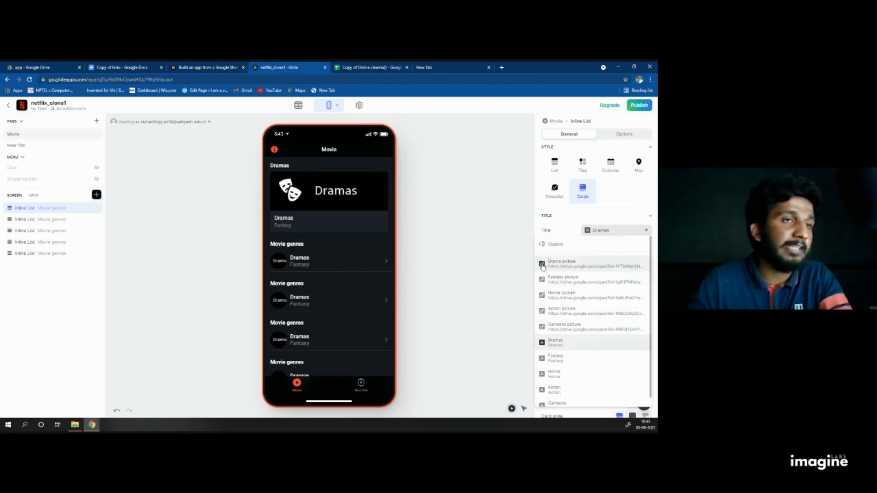
# Step: Keep Dramas as the list title and pull the list items from the Dramas sheet
pyautogui.click(567, 342)
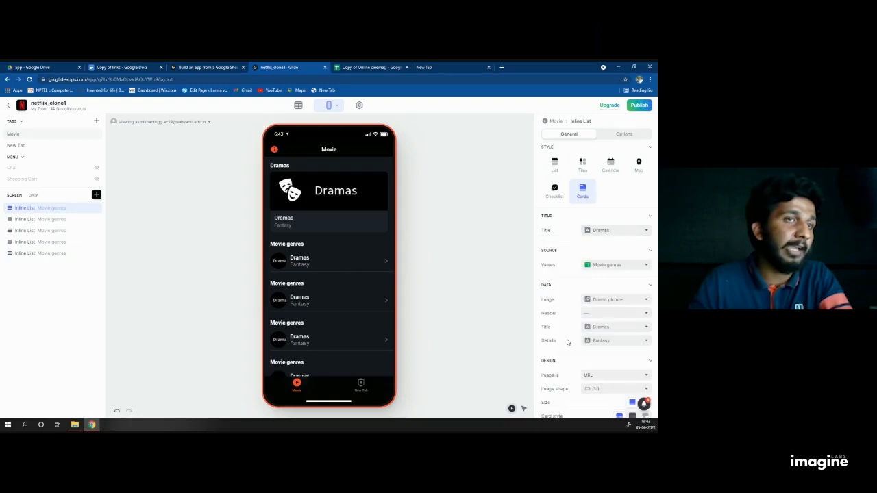
pyautogui.click(606, 233)
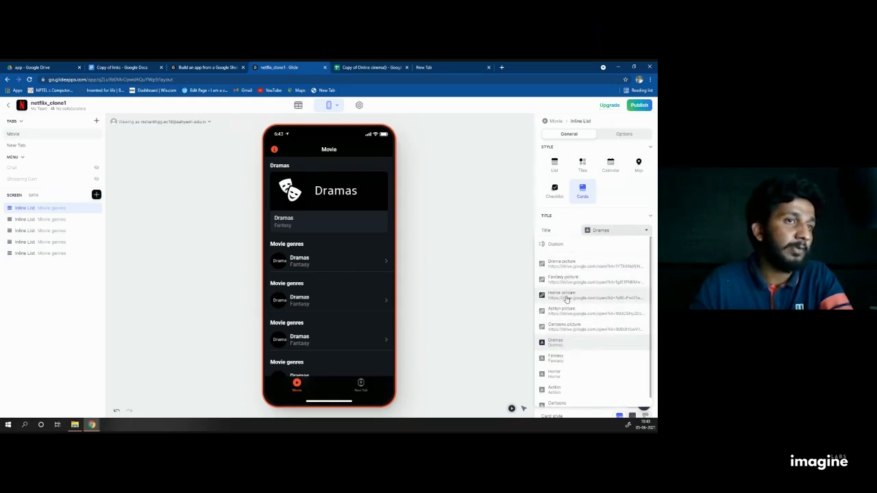
pyautogui.click(557, 349)
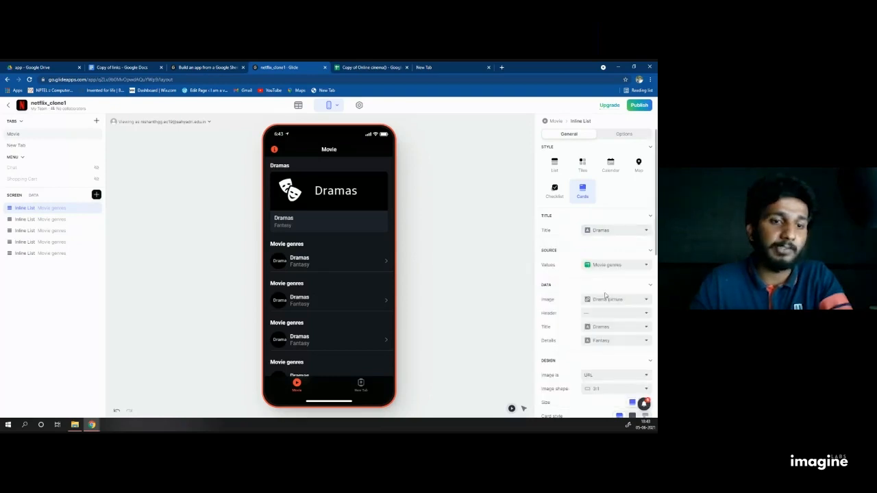
pyautogui.click(640, 267)
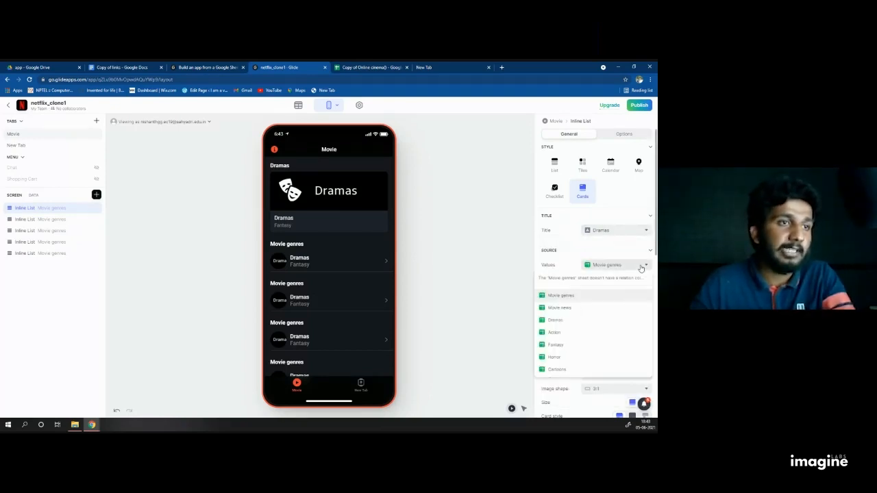
pyautogui.click(572, 320)
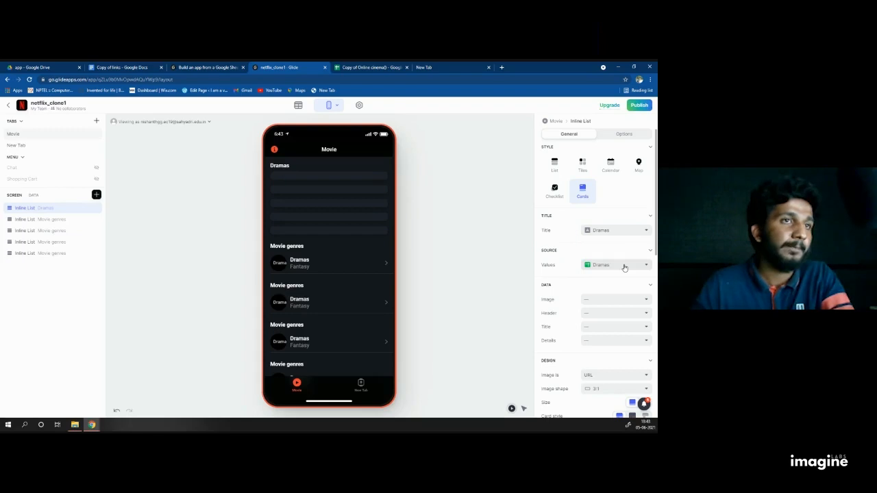
# Step: Use the Avatar column as the card image, checking that column in the spreadsheet
pyautogui.scroll(-1, 624, 267)
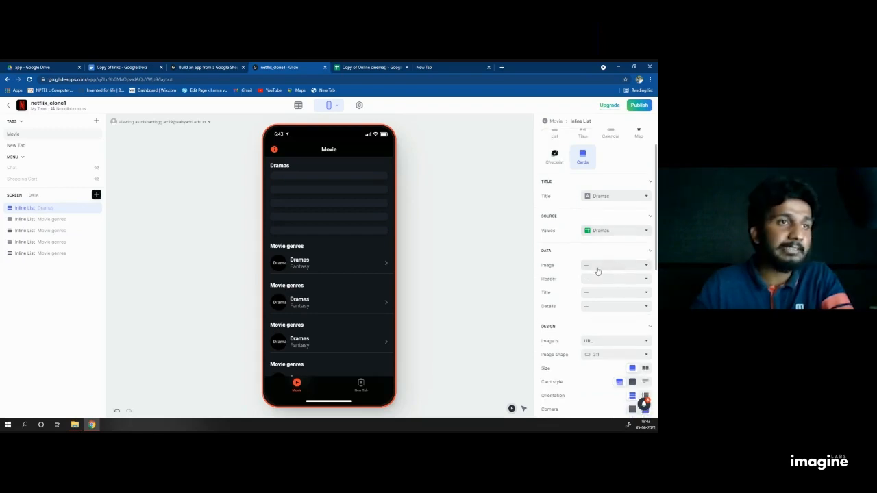
pyautogui.click(600, 268)
pyautogui.scroll(-1, 614, 287)
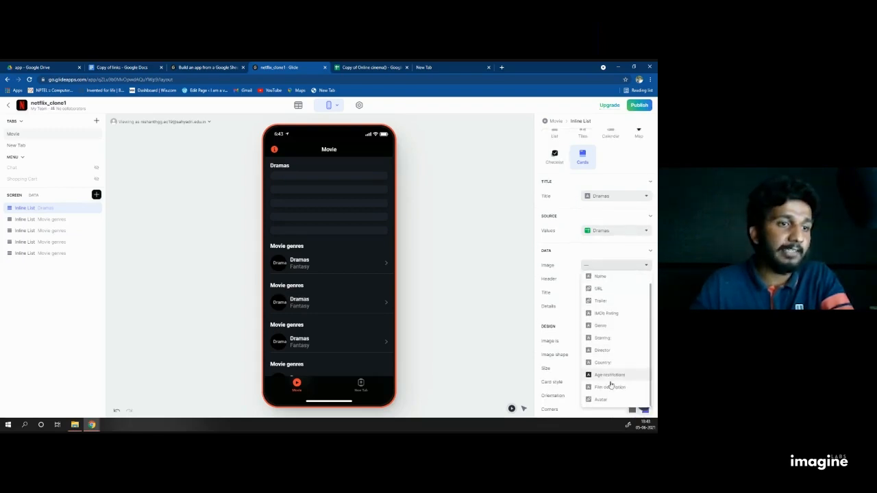
pyautogui.click(615, 400)
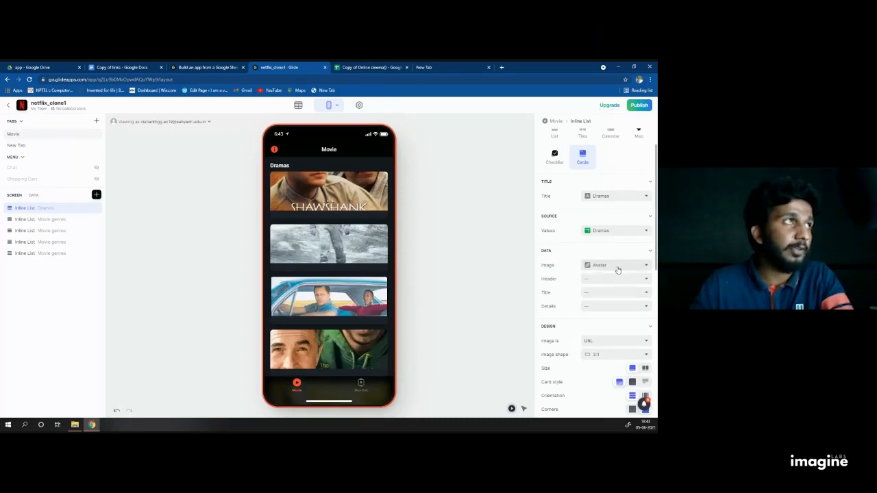
pyautogui.click(370, 68)
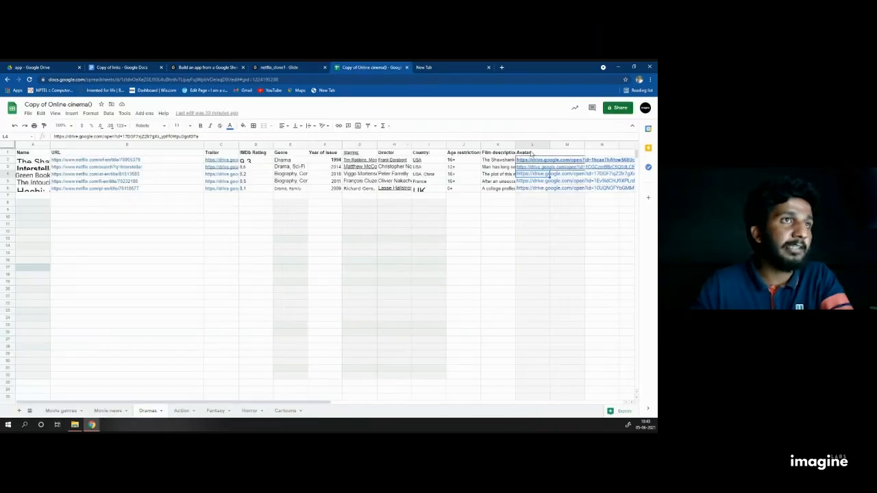
pyautogui.click(531, 152)
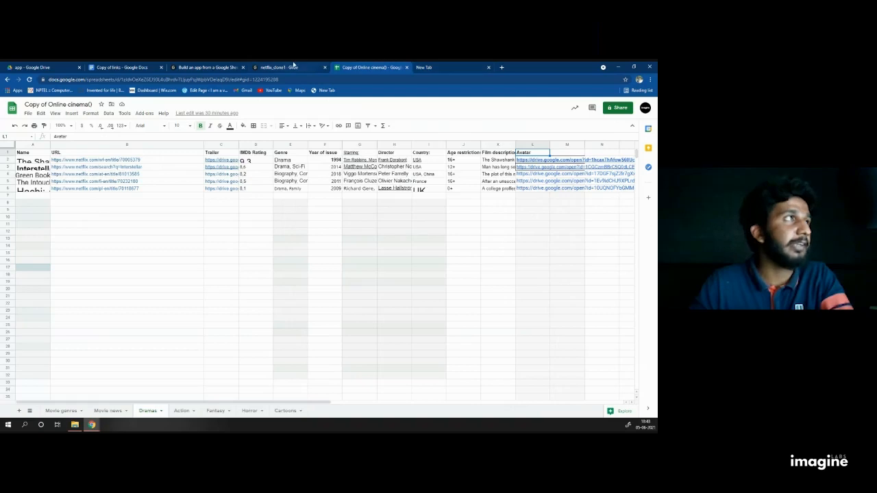
pyautogui.click(317, 67)
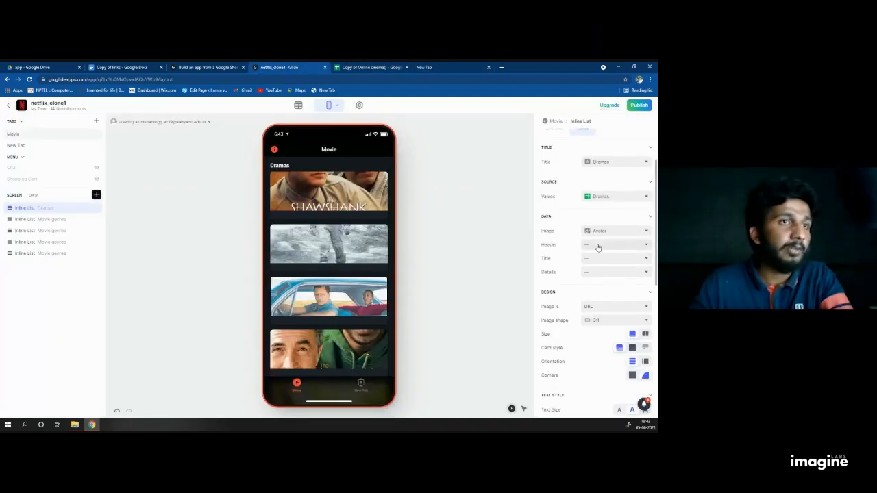
# Step: Set the card Title to each film's Name and clear the Header back to none
pyautogui.click(597, 248)
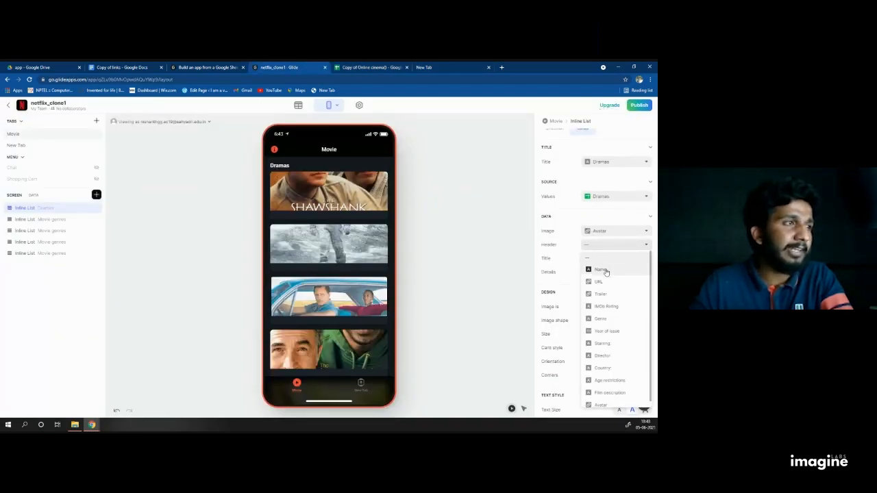
pyautogui.click(606, 272)
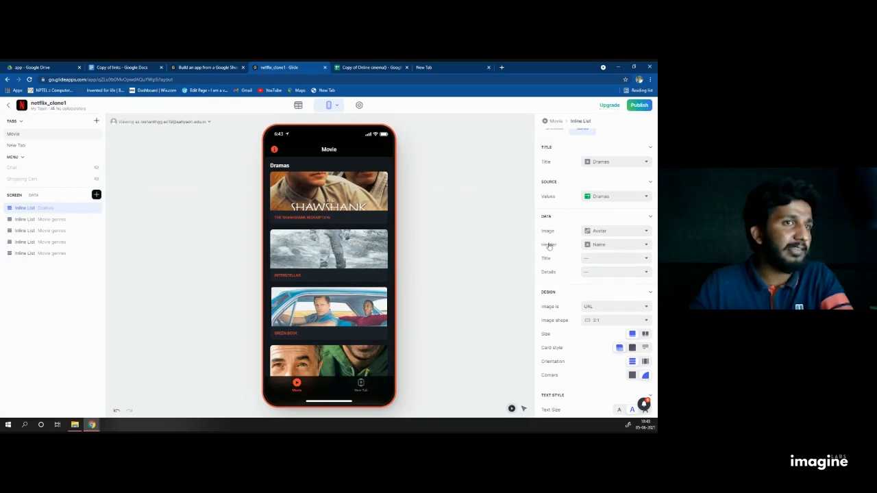
pyautogui.click(597, 258)
pyautogui.click(604, 286)
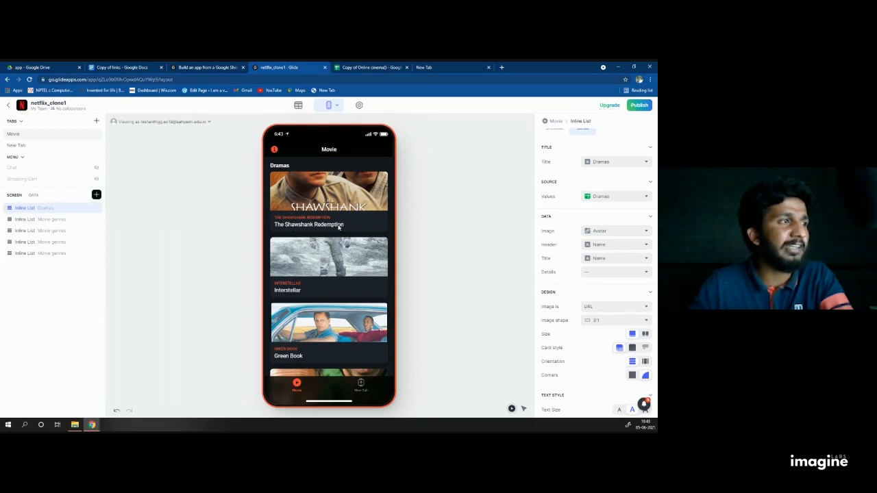
pyautogui.click(610, 246)
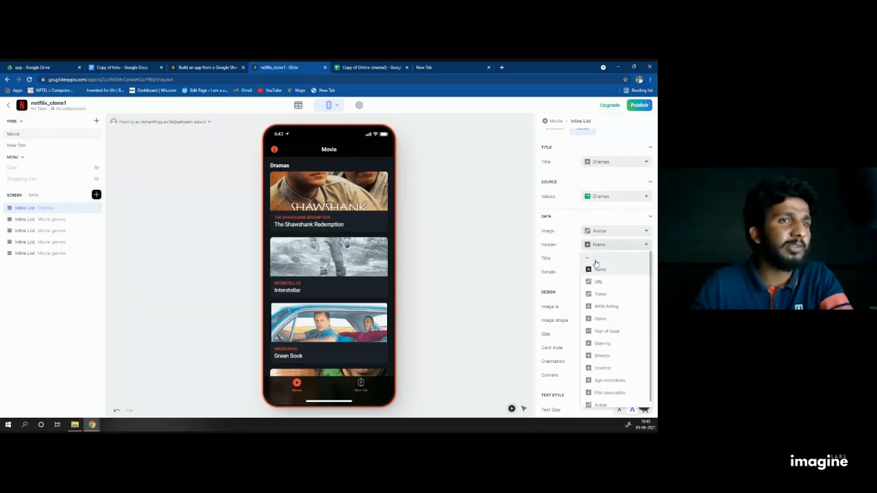
pyautogui.click(594, 261)
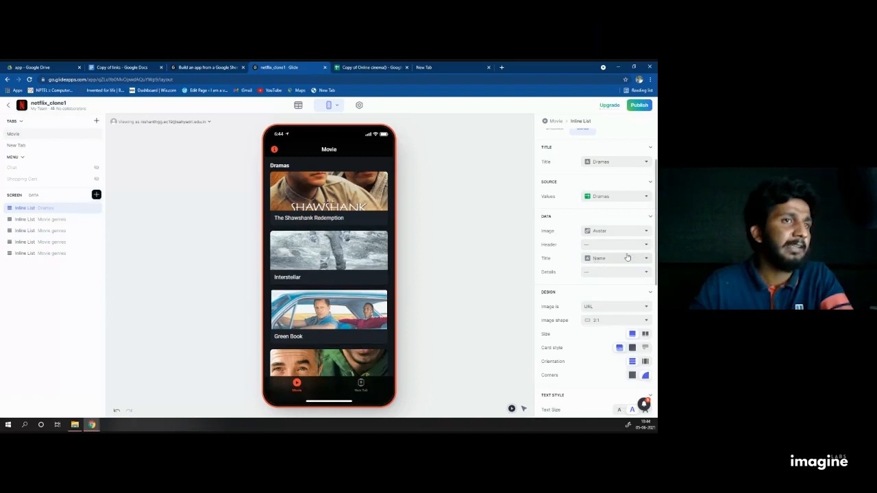
pyautogui.scroll(-1, 615, 279)
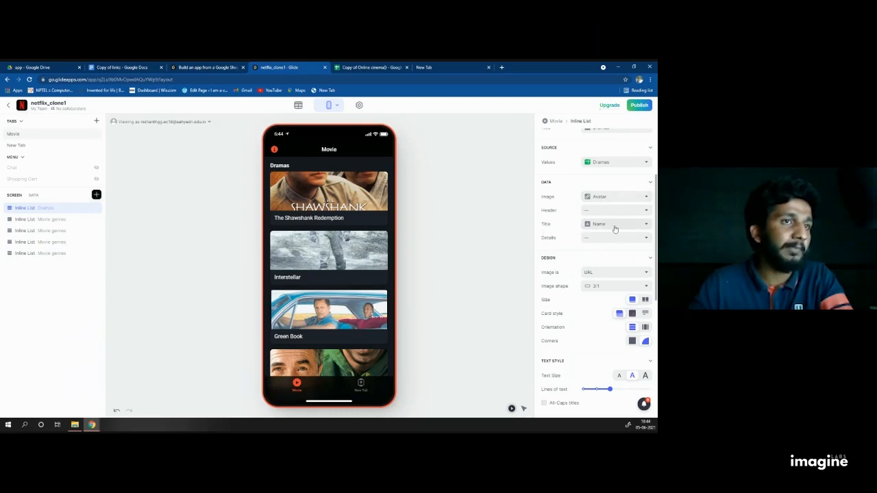
pyautogui.scroll(-1, 614, 229)
pyautogui.scroll(-1, 589, 230)
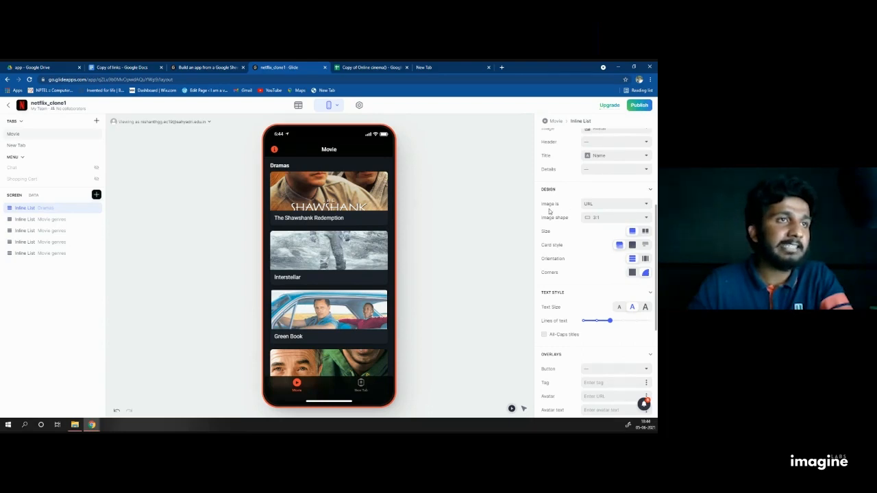
# Step: Give the Dramas cards 3:4 vertical images at Half-Size, two per row
pyautogui.click(605, 218)
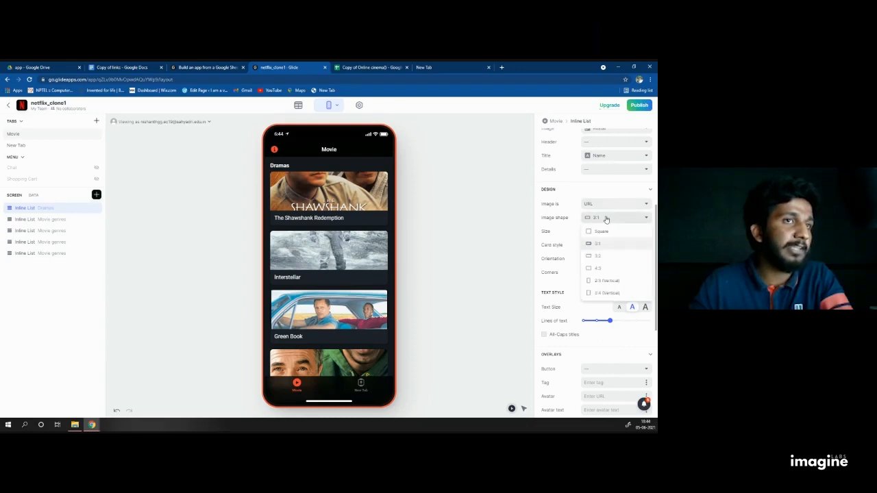
pyautogui.click(611, 292)
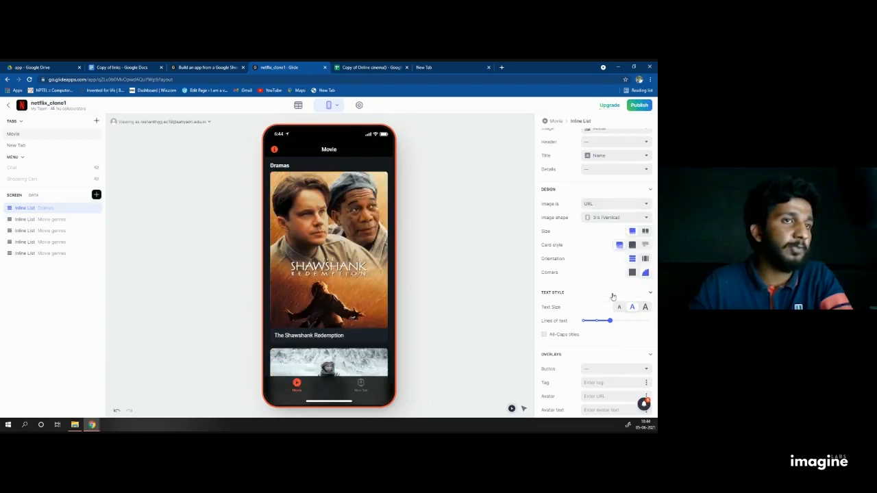
pyautogui.click(647, 232)
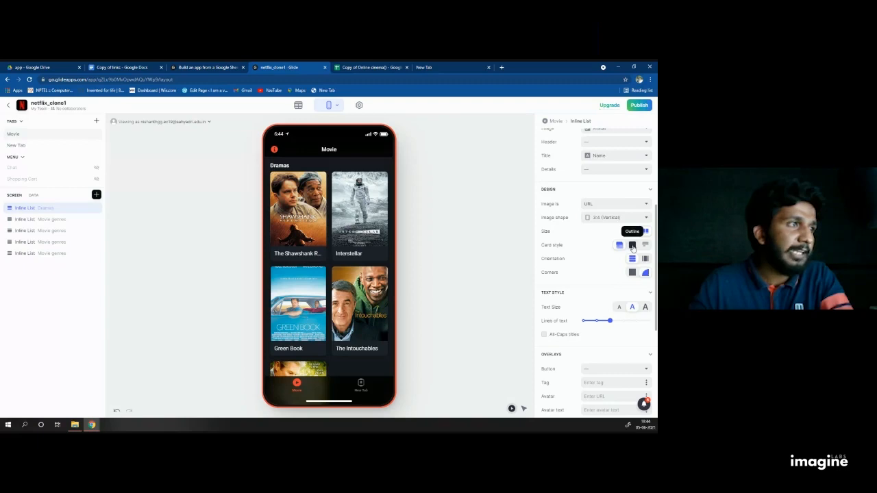
# Step: Compare the outlined and plain card styles, then settle on the Float style
pyautogui.click(632, 247)
pyautogui.click(618, 246)
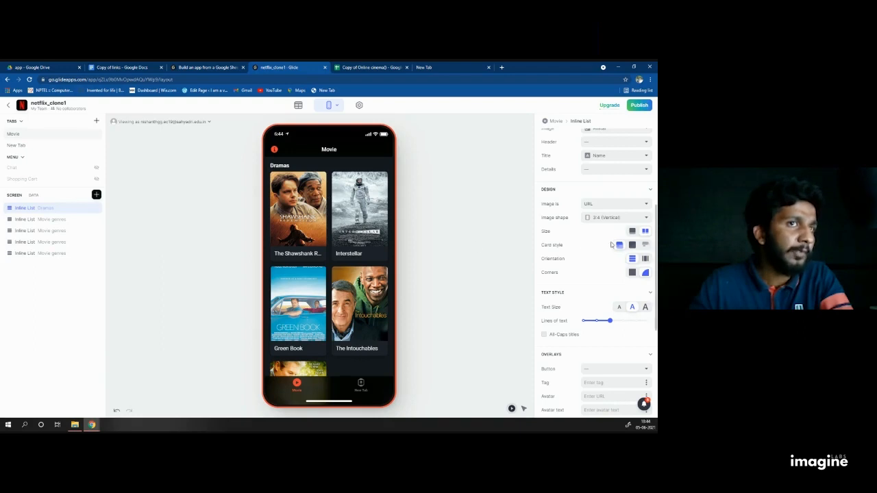
pyautogui.click(632, 245)
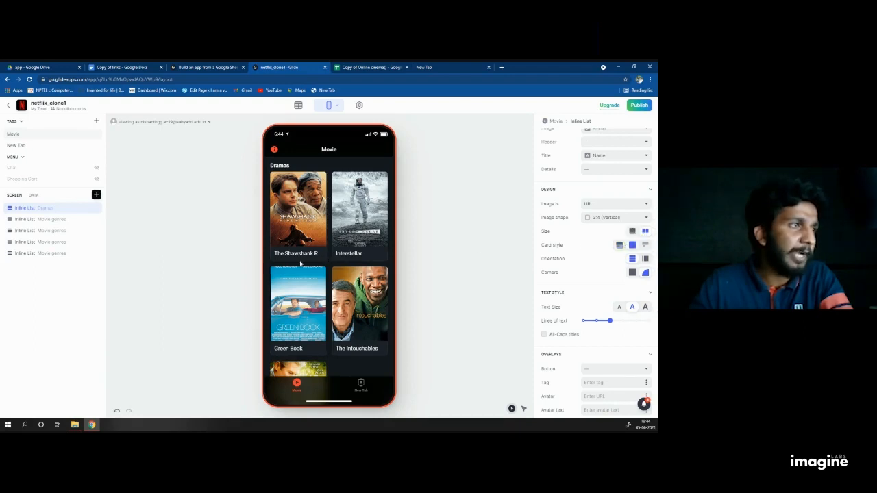
pyautogui.click(644, 244)
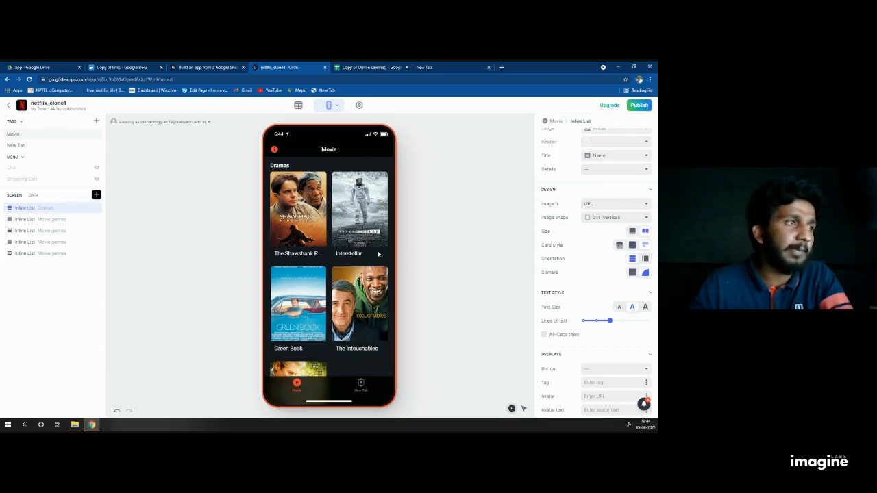
pyautogui.click(620, 246)
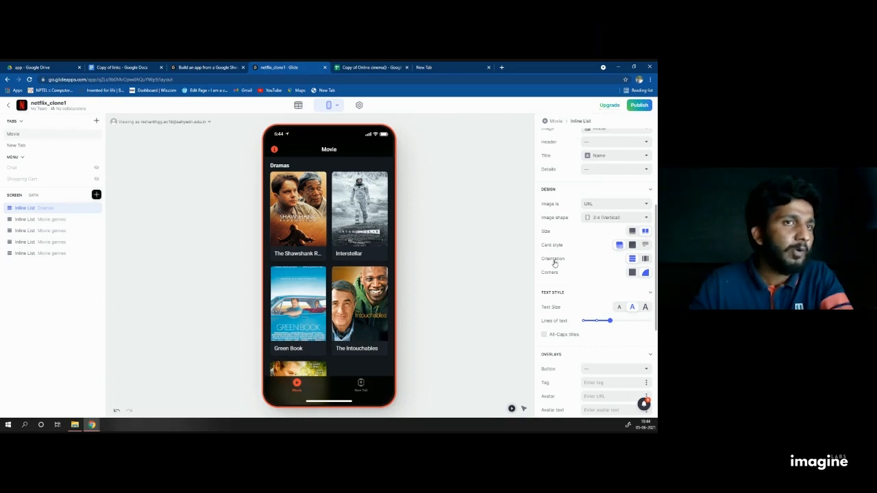
pyautogui.scroll(-2, 361, 257)
pyautogui.scroll(2, 338, 260)
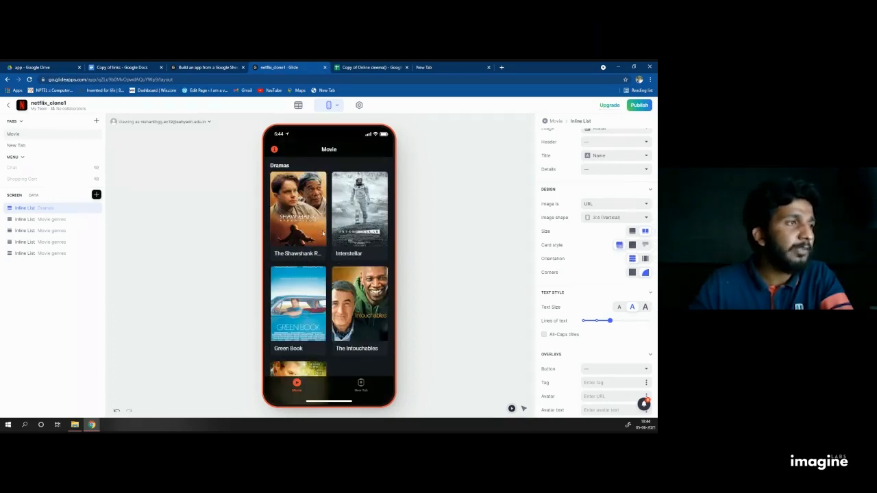
pyautogui.scroll(-3, 327, 238)
pyautogui.scroll(3, 327, 238)
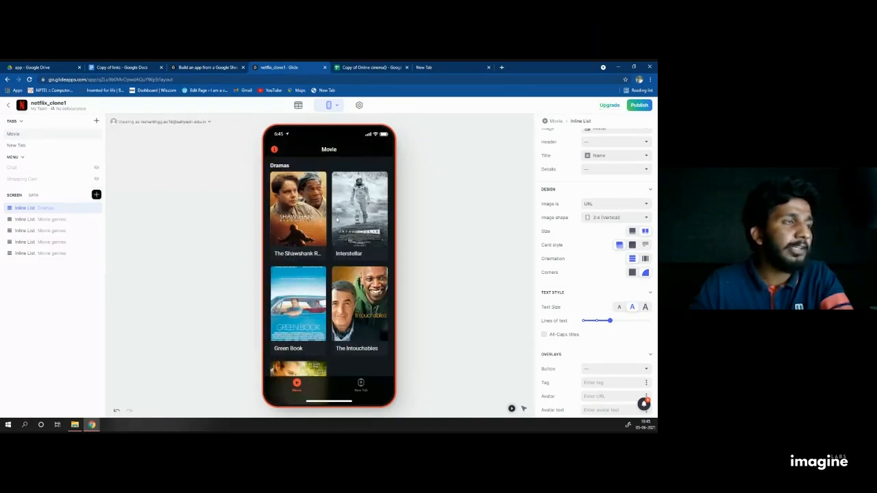
pyautogui.scroll(-3, 347, 215)
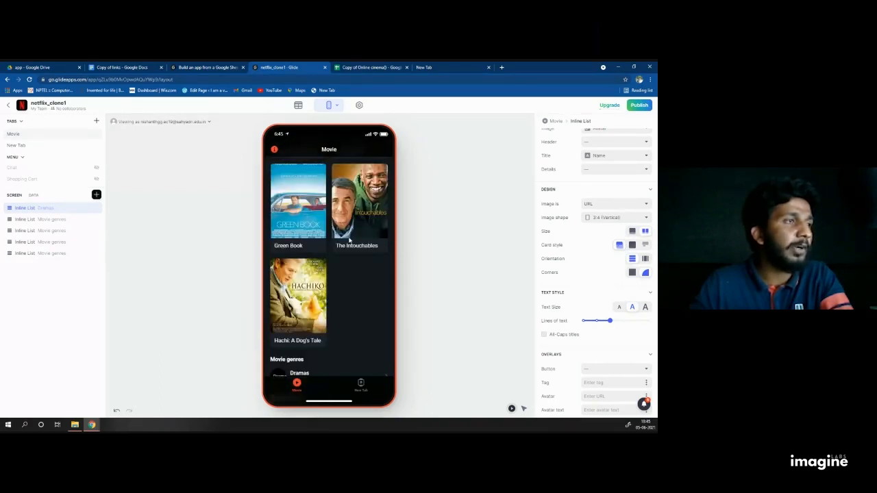
pyautogui.scroll(-1, 333, 264)
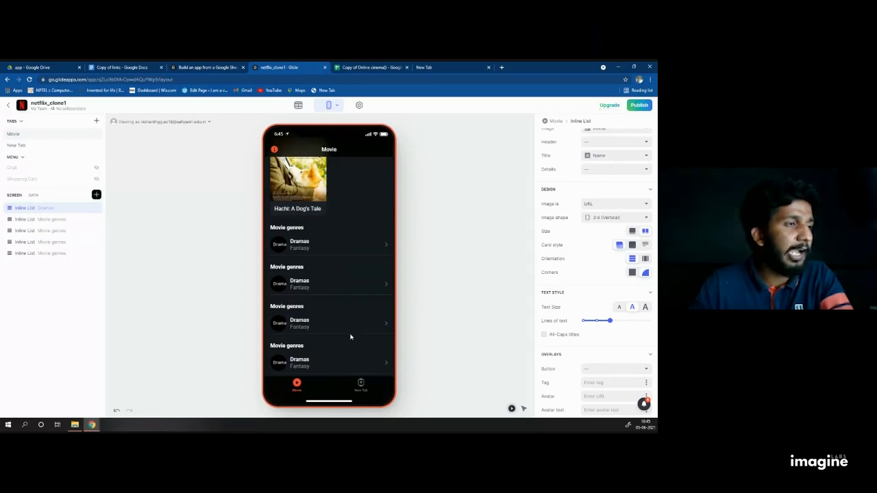
pyautogui.scroll(5, 350, 336)
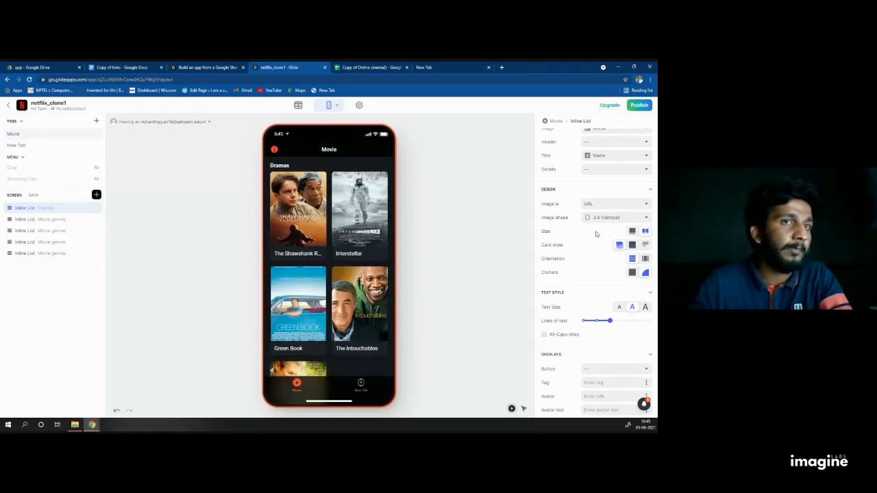
# Step: Set the Dramas cards to Horizontal orientation and keep Round corners after trying square
pyautogui.click(645, 258)
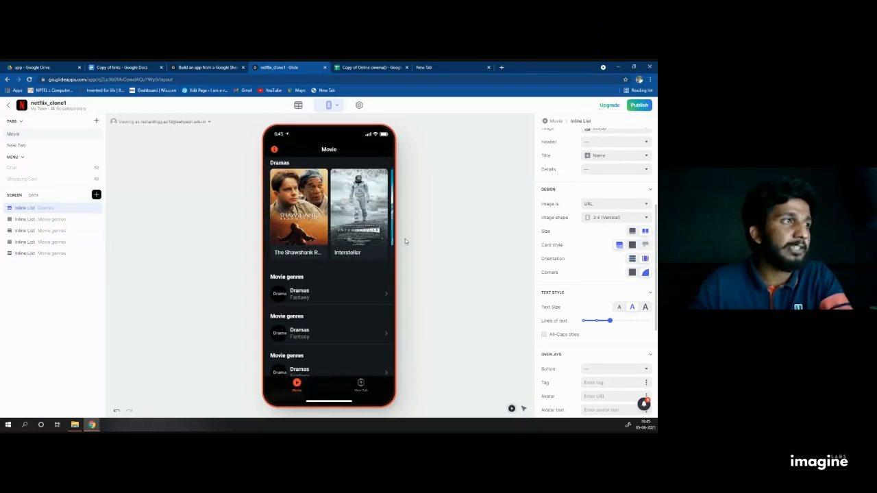
pyautogui.hscroll(2, 311, 220)
pyautogui.hscroll(3, 349, 218)
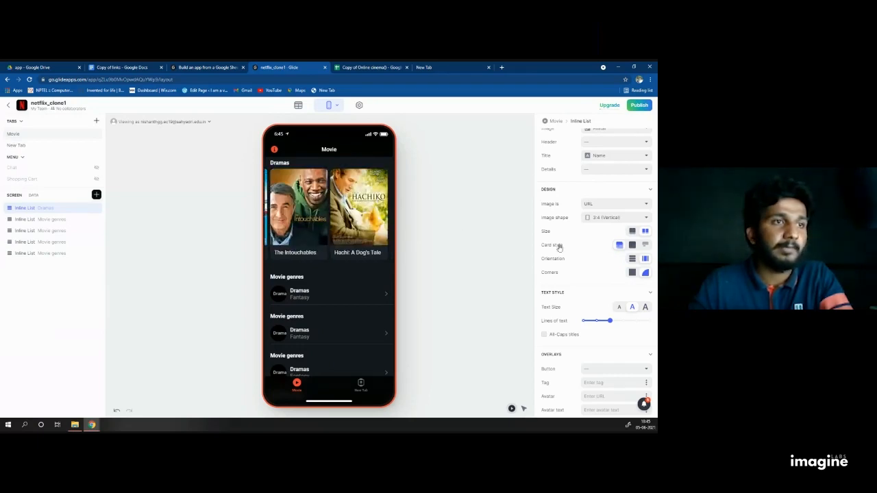
pyautogui.scroll(-1, 559, 248)
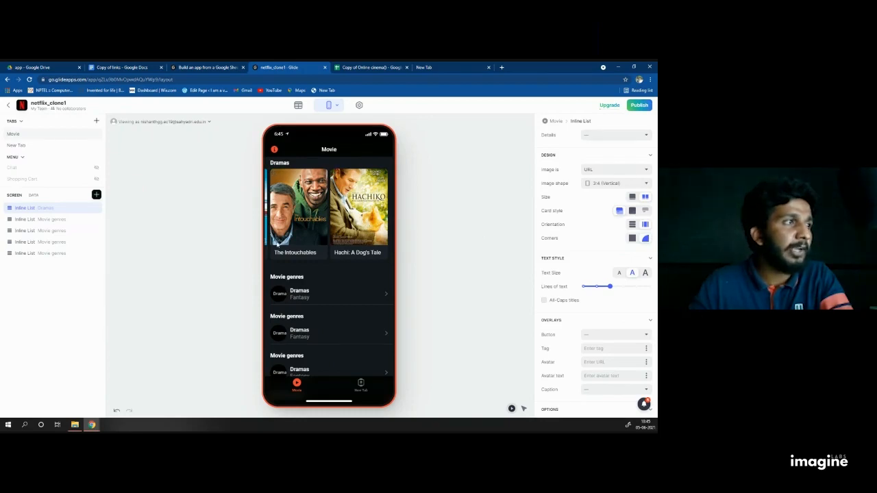
pyautogui.click(631, 237)
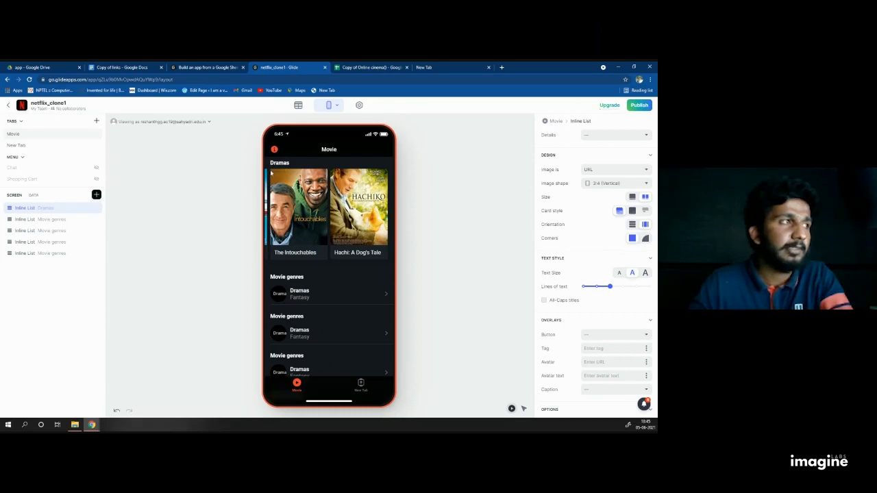
pyautogui.click(645, 239)
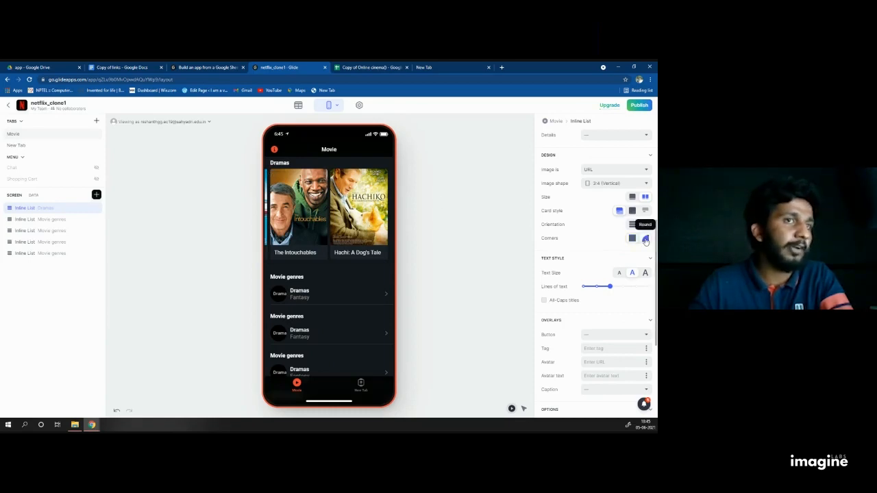
# Step: Turn on All-Caps titles and add a Favorite button overlay to each poster
pyautogui.scroll(-1, 601, 261)
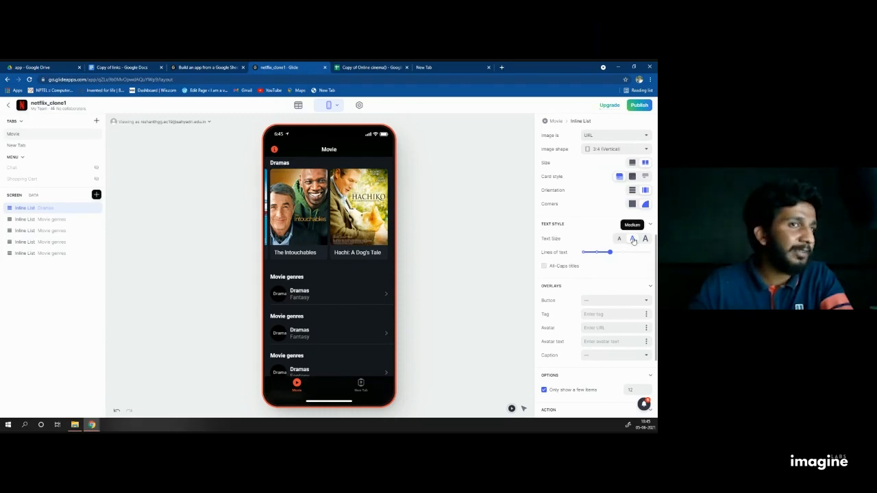
pyautogui.scroll(-1, 633, 242)
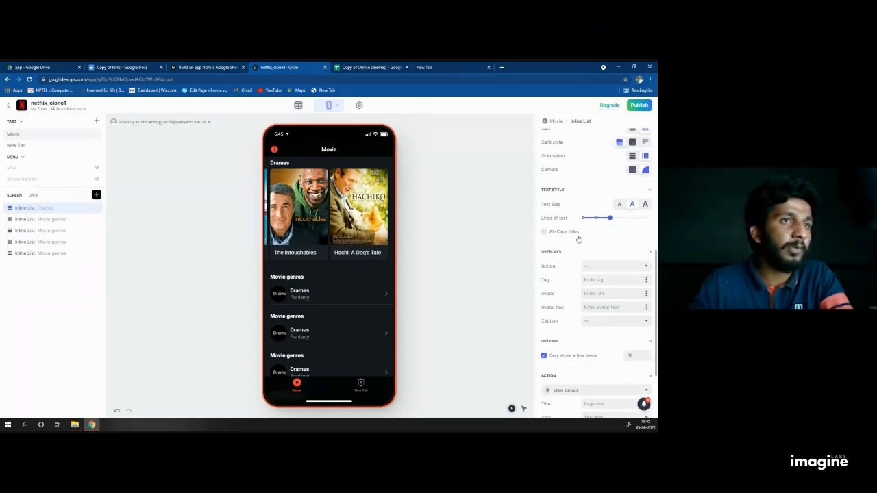
pyautogui.scroll(-1, 578, 229)
pyautogui.scroll(-1, 579, 228)
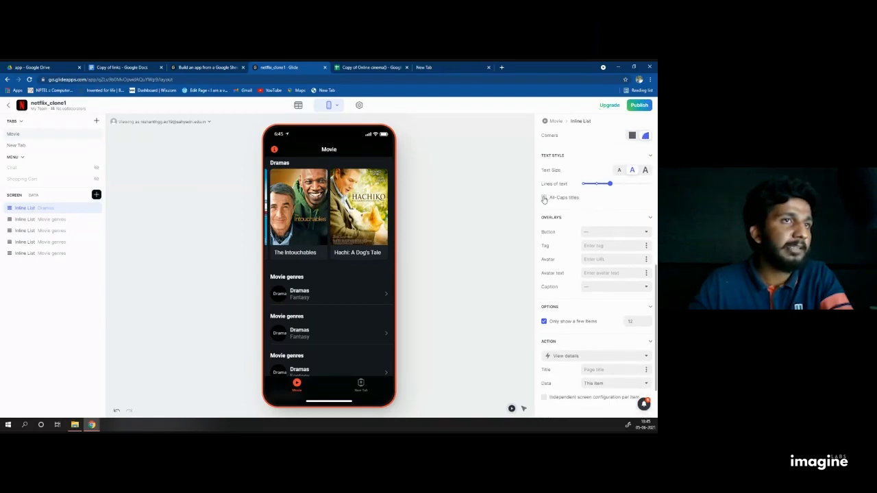
pyautogui.click(544, 198)
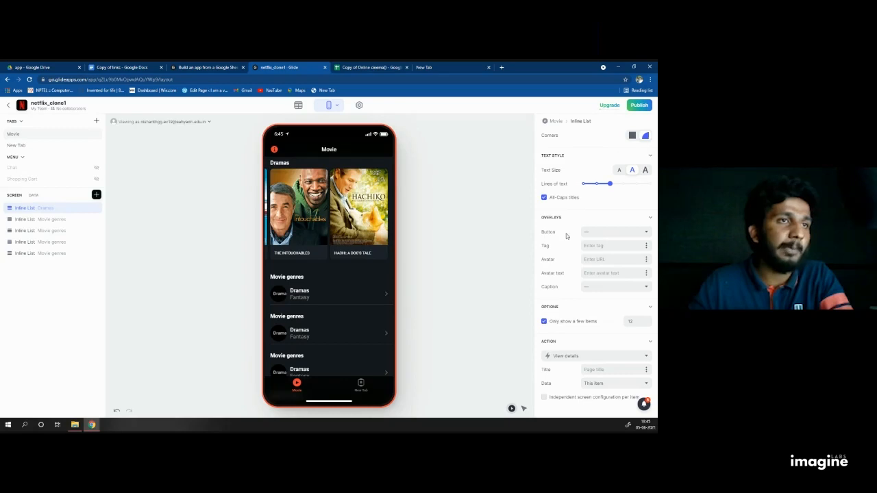
pyautogui.click(590, 233)
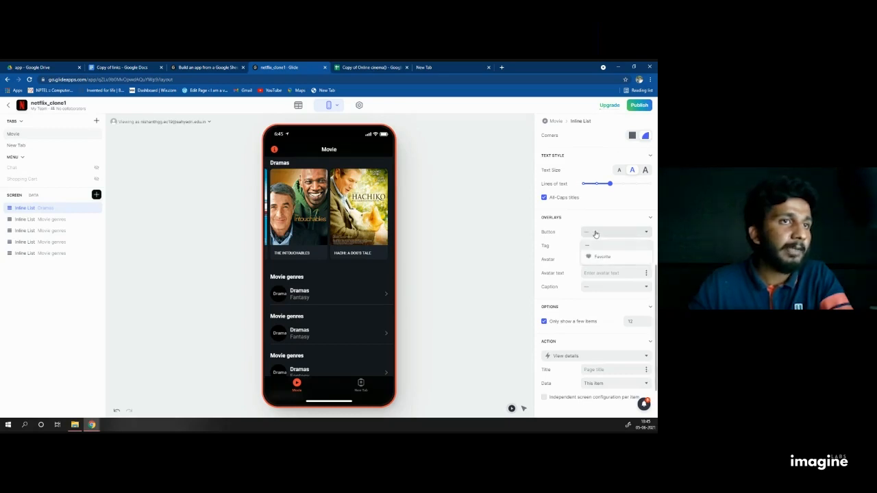
pyautogui.click(595, 255)
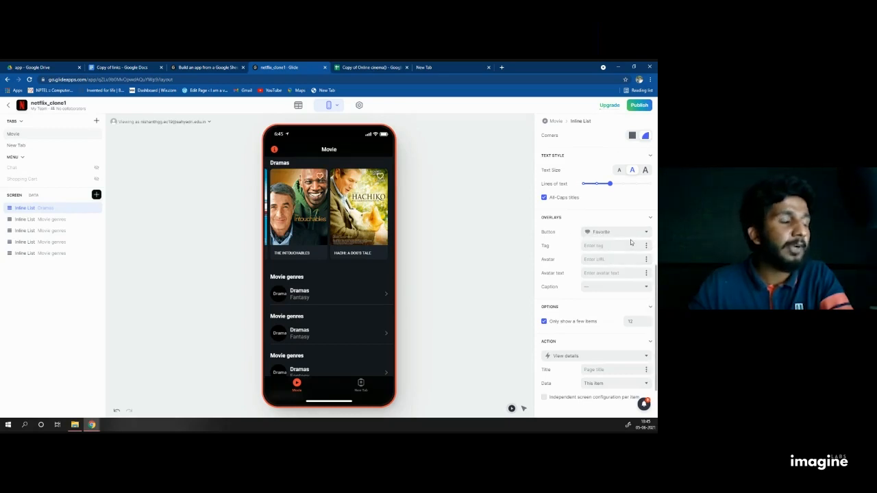
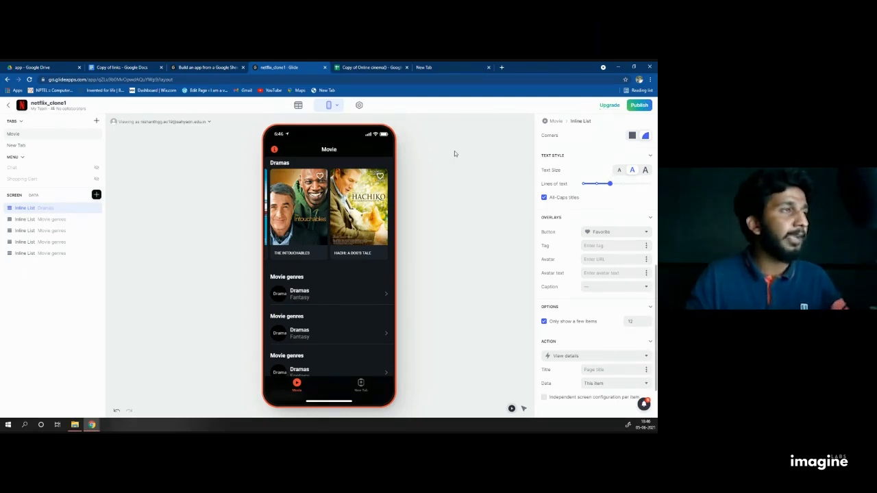
# Step: Tag each Dramas poster with its IMDb Rating
pyautogui.click(645, 245)
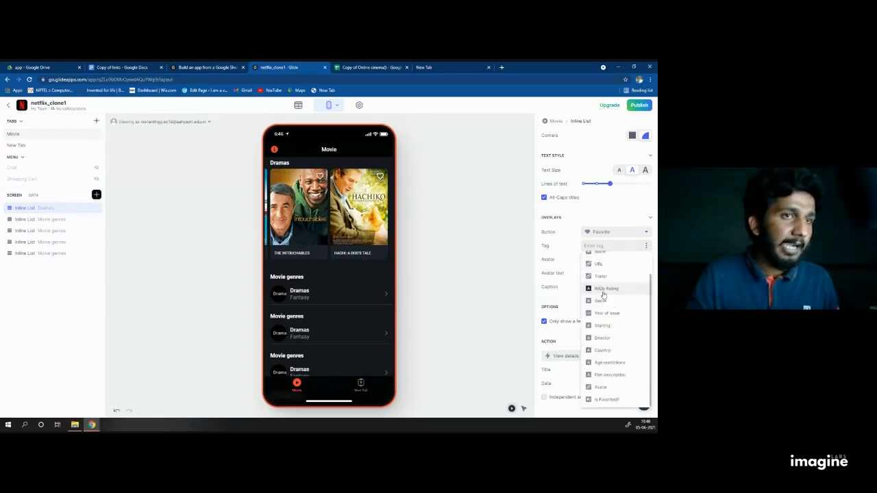
pyautogui.click(607, 315)
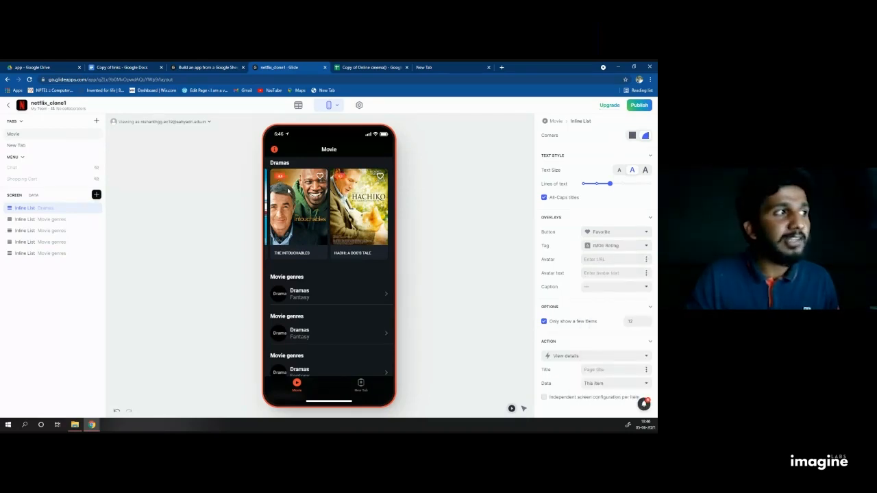
pyautogui.moveTo(289, 191); pyautogui.dragTo(331, 189)
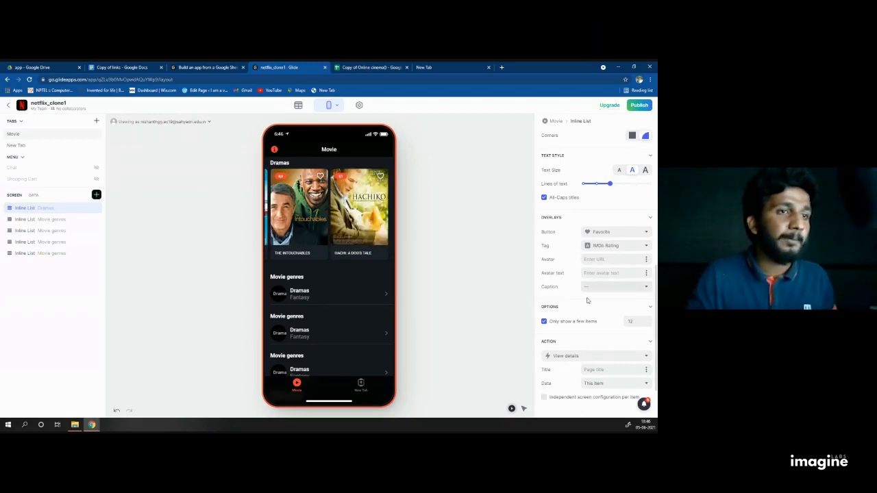
pyautogui.scroll(-1, 585, 298)
pyautogui.scroll(-1, 585, 298)
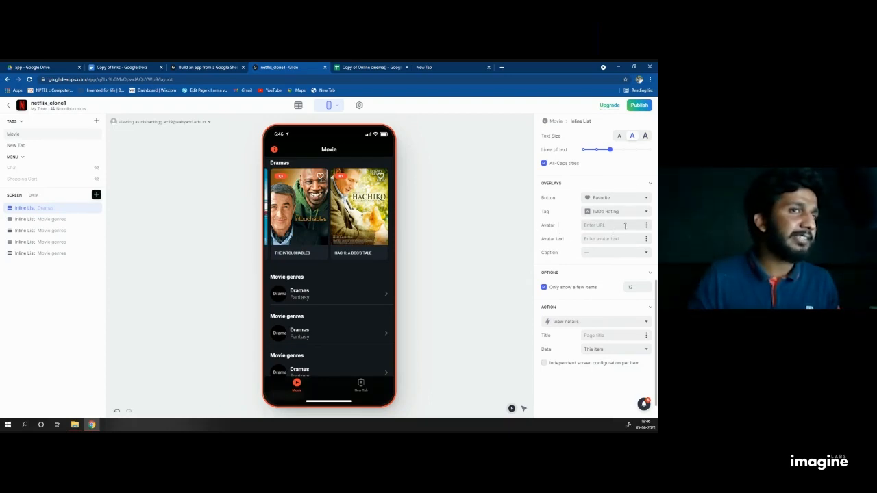
# Step: Try the Avatar column as the card avatar with Name as avatar text
pyautogui.click(646, 229)
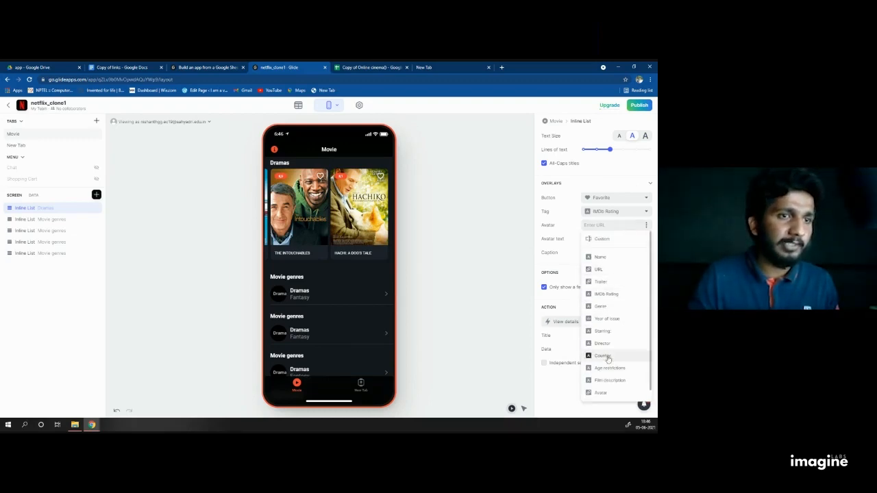
pyautogui.click(601, 392)
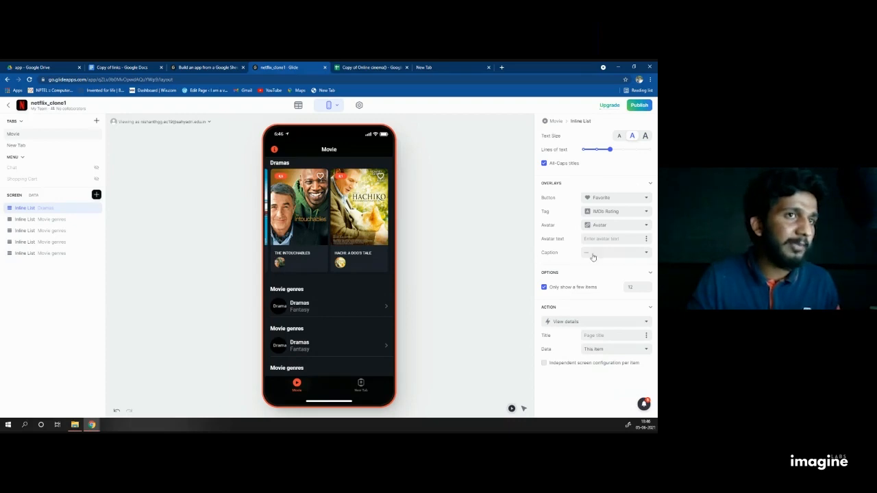
pyautogui.click(618, 238)
pyautogui.click(645, 237)
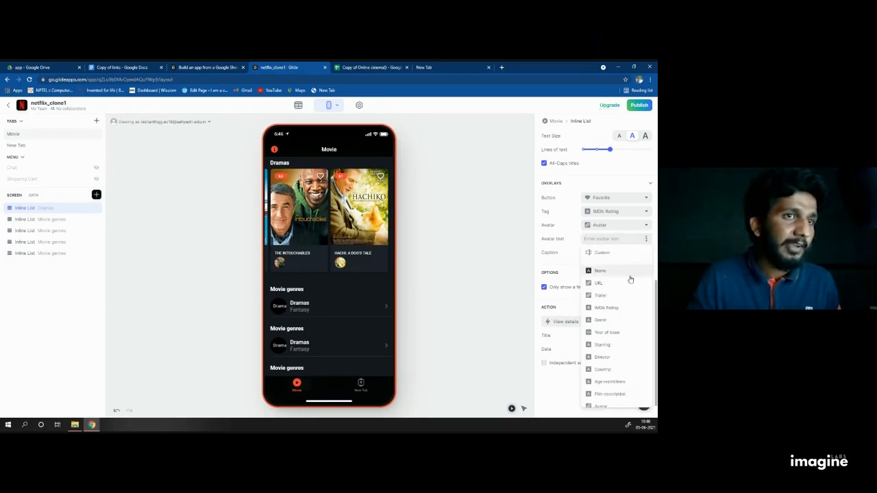
pyautogui.click(605, 276)
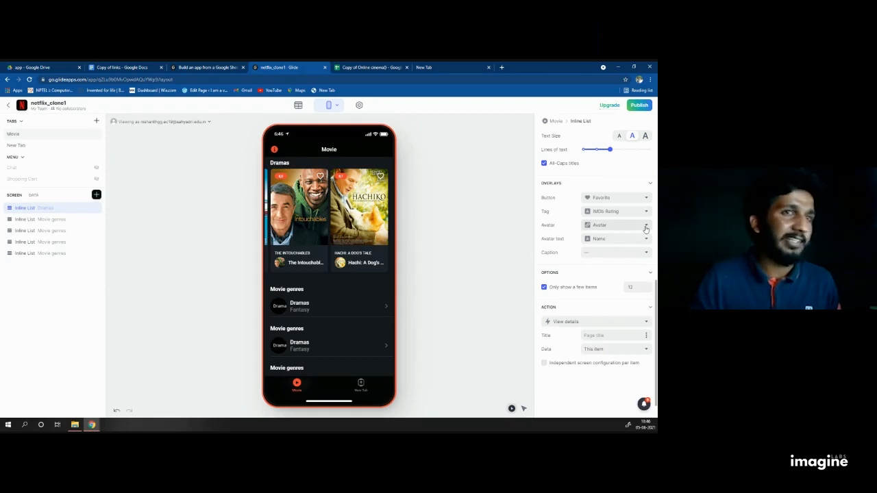
# Step: Remove the avatar image and avatar text again, leaving both Custom
pyautogui.click(645, 229)
pyautogui.click(603, 239)
pyautogui.click(630, 242)
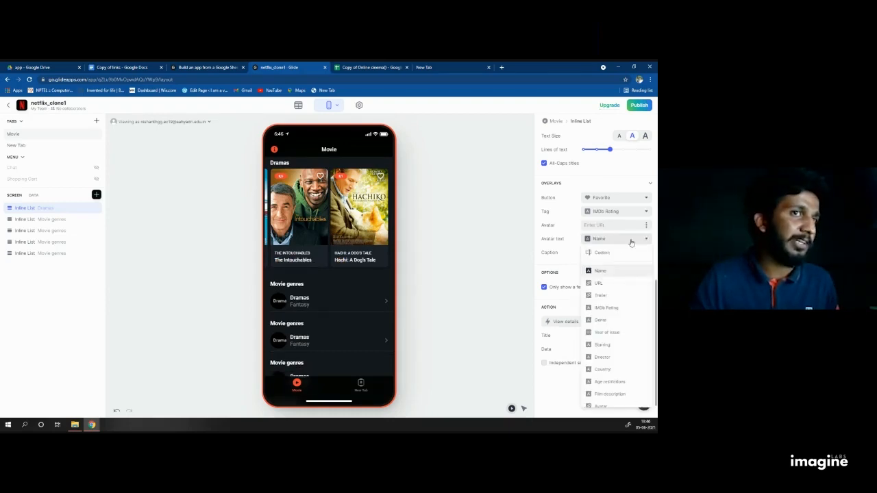
pyautogui.click(608, 253)
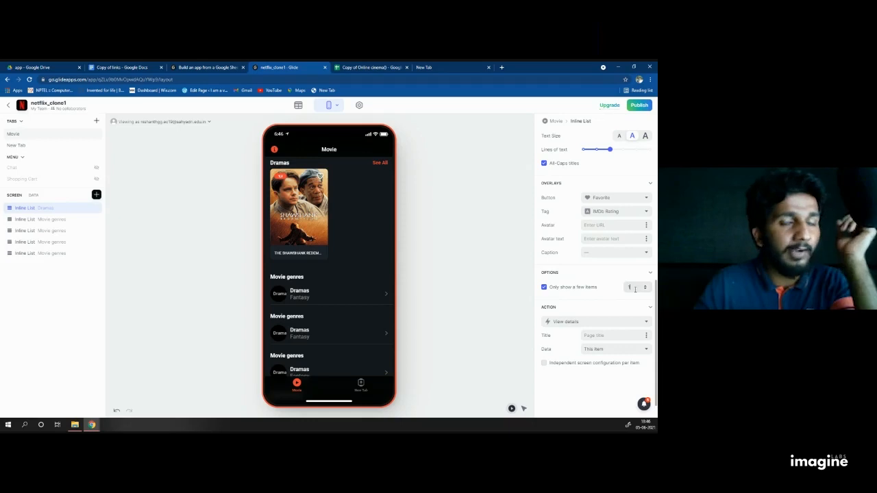
# Step: Uncheck 'Only show a few items' and swipe the carousel through to Hachi to confirm every drama shows
pyautogui.click(544, 289)
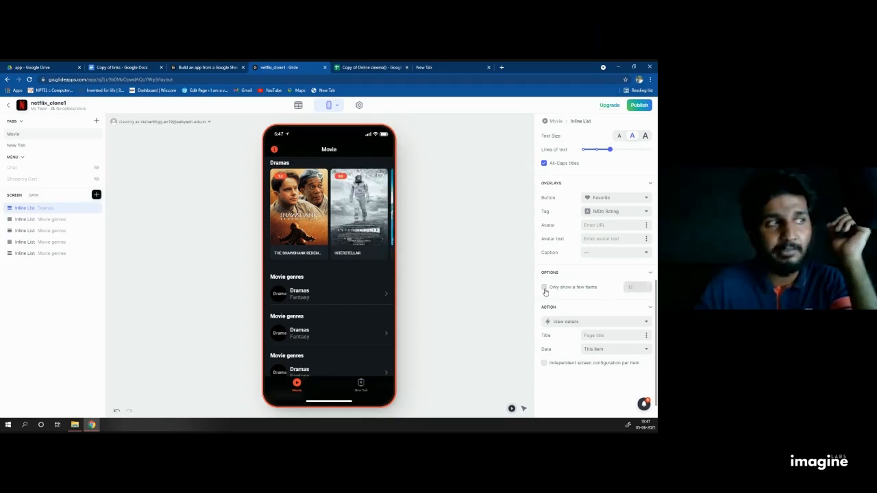
pyautogui.moveTo(354, 239); pyautogui.dragTo(299, 233)
pyautogui.moveTo(354, 222); pyautogui.dragTo(298, 212)
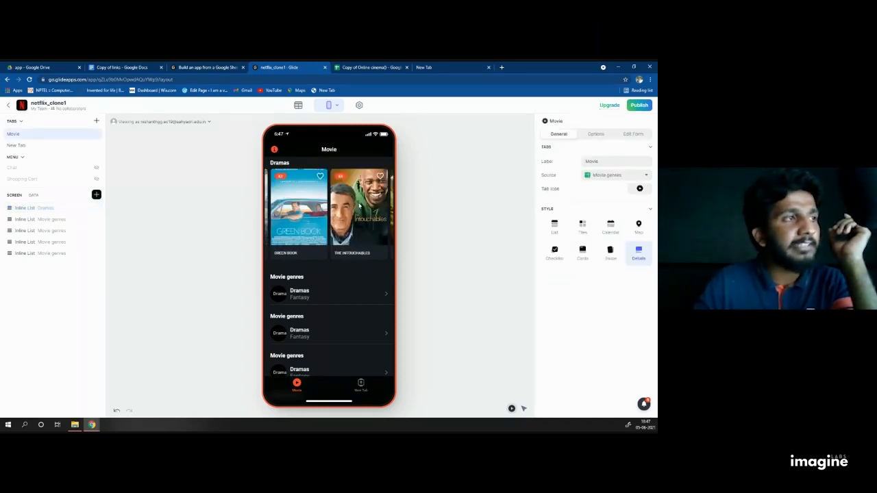
pyautogui.moveTo(359, 205); pyautogui.dragTo(305, 209)
pyautogui.moveTo(347, 210); pyautogui.dragTo(322, 218)
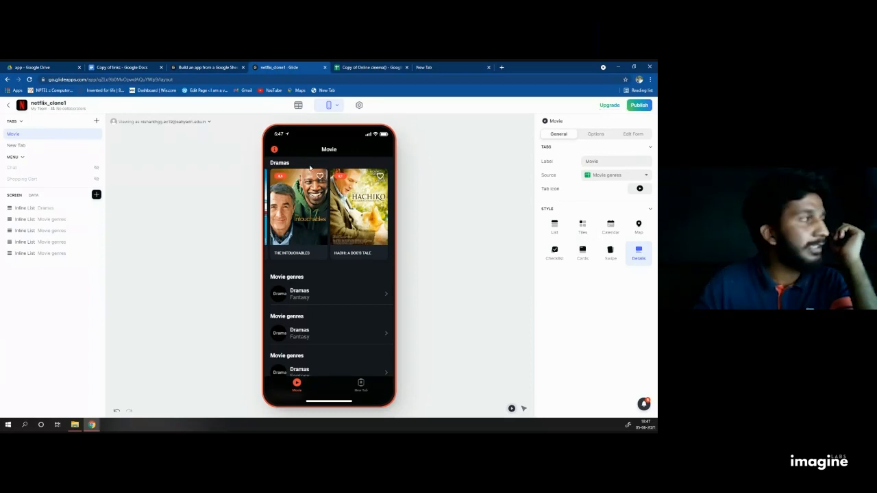
pyautogui.click(29, 207)
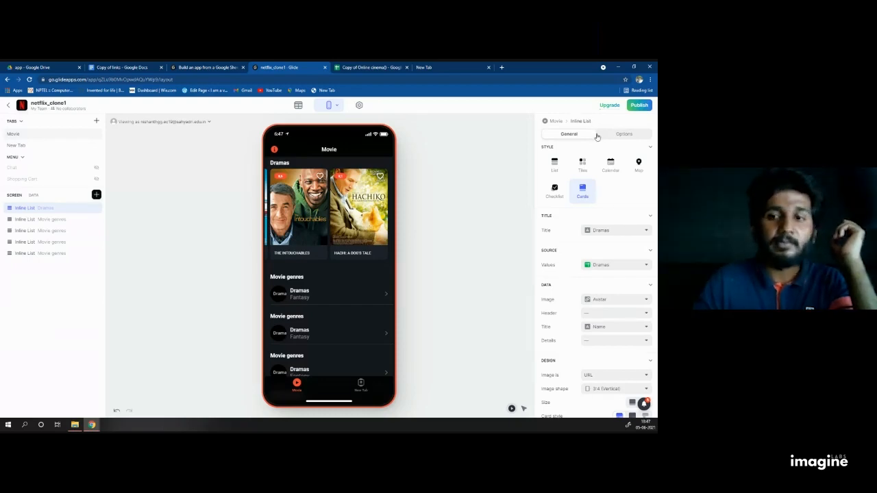
pyautogui.scroll(-2, 587, 213)
pyautogui.scroll(-5, 596, 240)
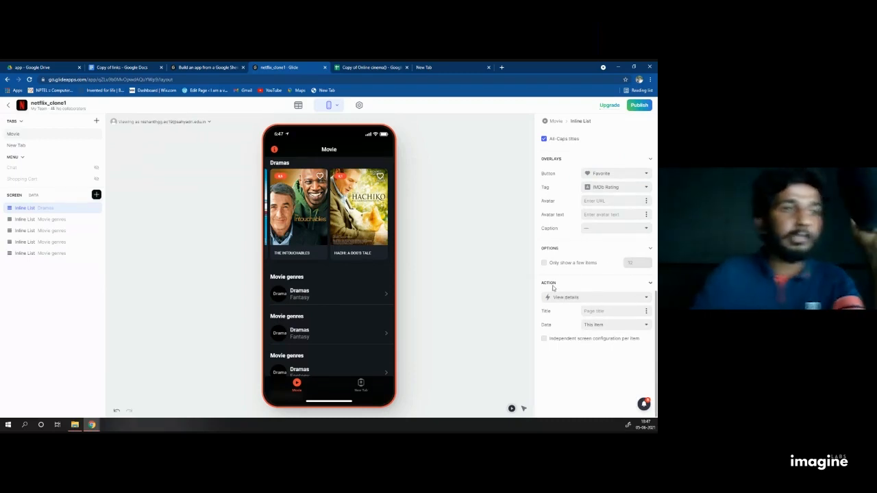
pyautogui.click(298, 217)
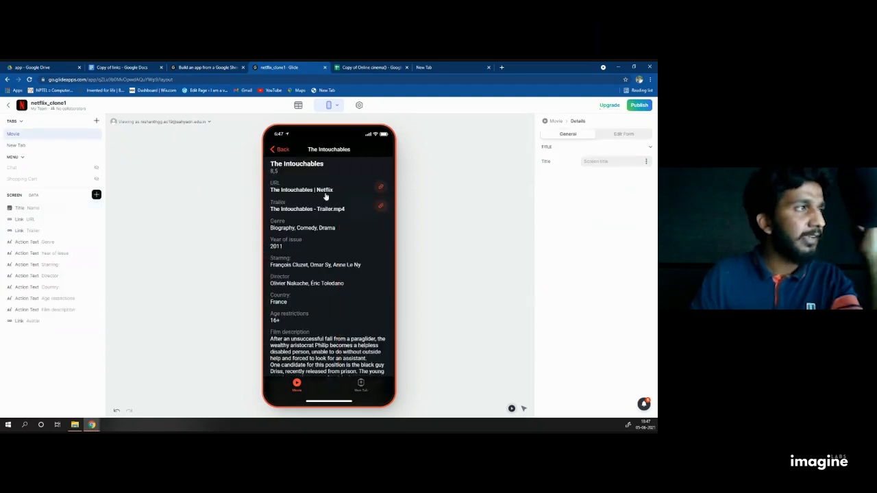
pyautogui.click(273, 150)
pyautogui.click(285, 182)
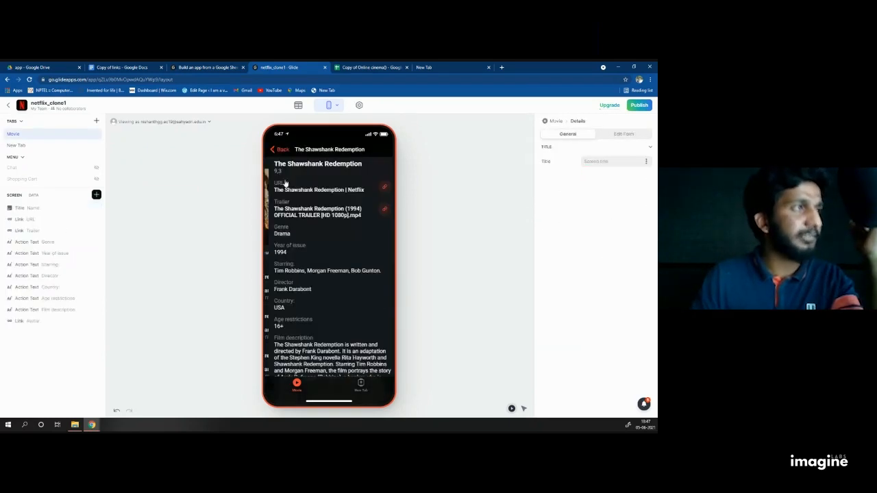
pyautogui.click(274, 150)
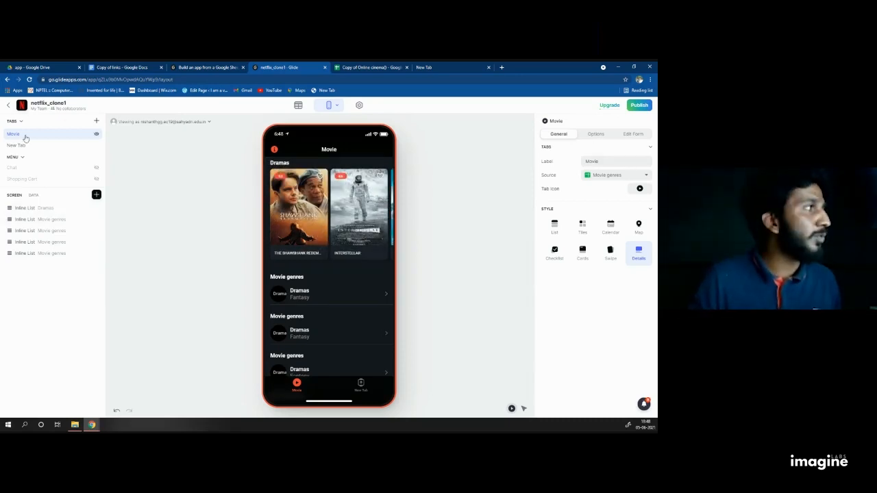
pyautogui.click(29, 208)
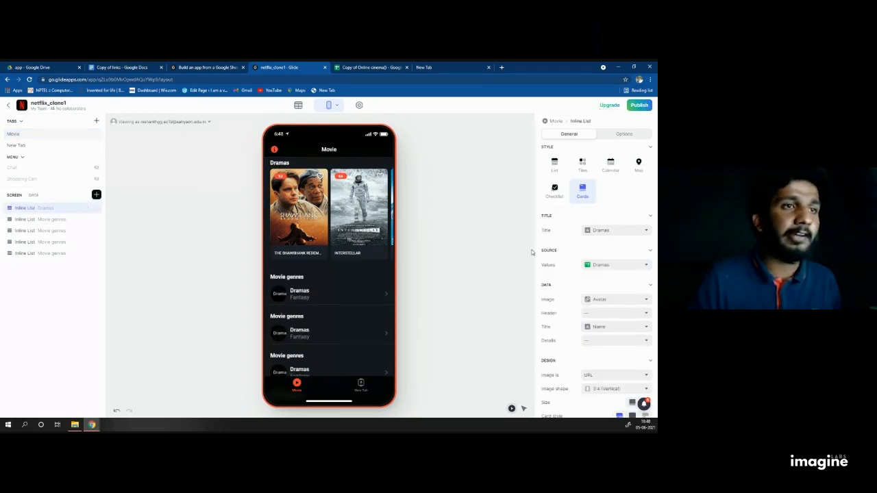
# Step: Choose 'Create new action...' for the Dramas card tap action
pyautogui.scroll(-10, 596, 287)
pyautogui.click(568, 297)
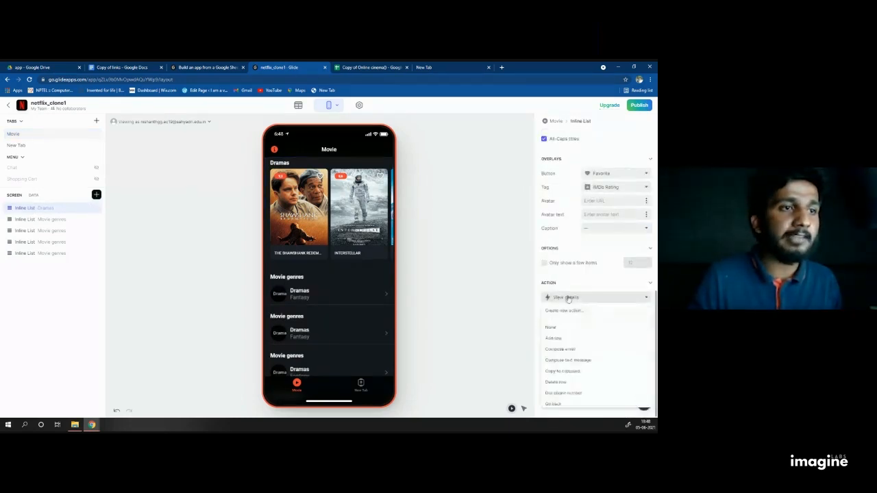
pyautogui.click(554, 310)
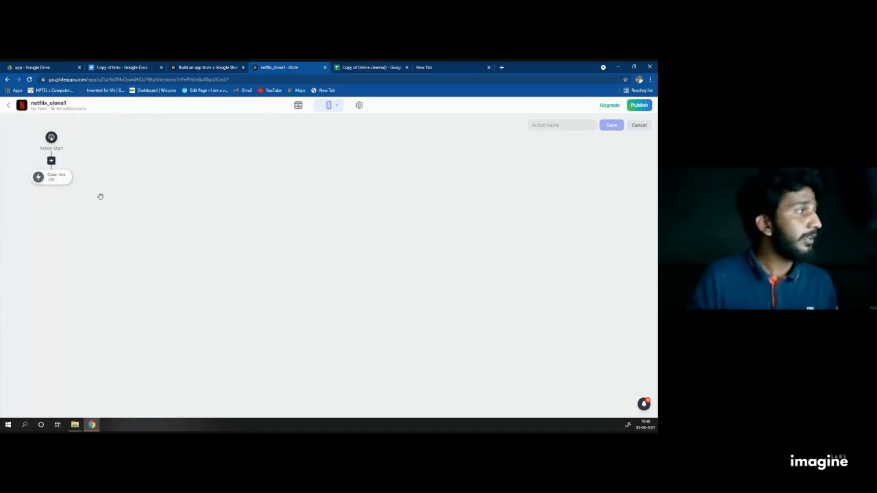
# Step: Replace the default Open link step with a Reshuffle step
pyautogui.click(58, 179)
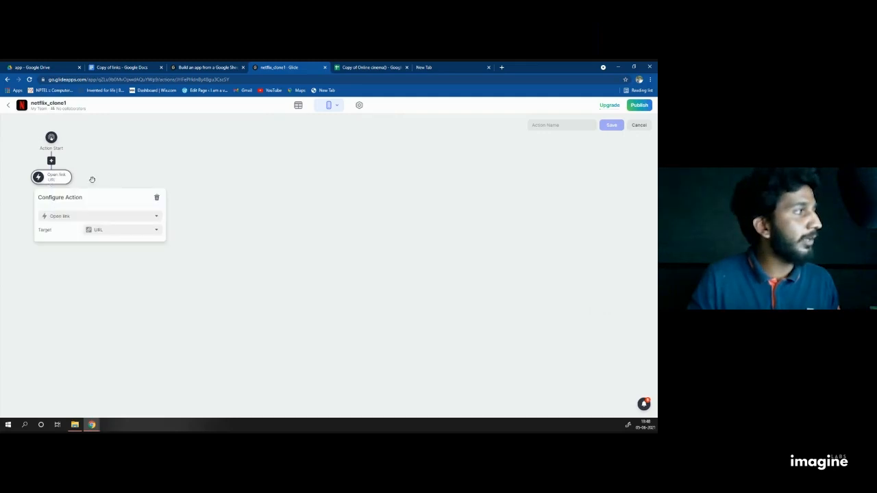
pyautogui.click(155, 198)
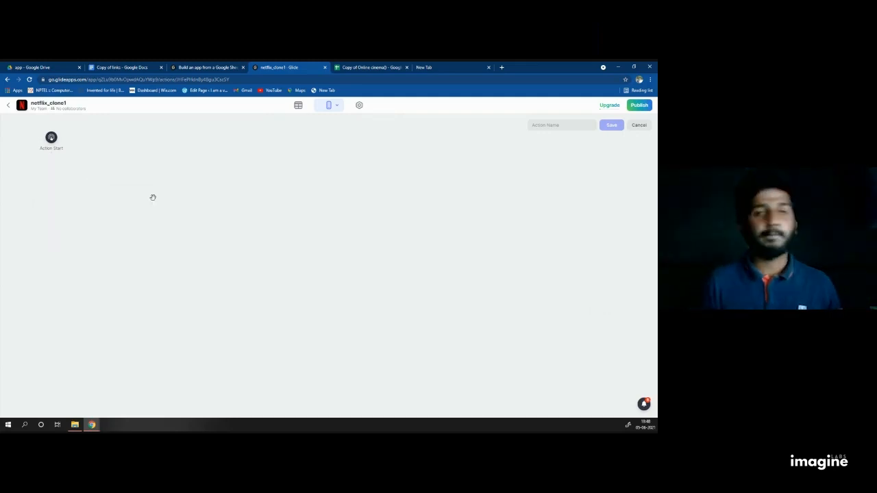
pyautogui.click(51, 138)
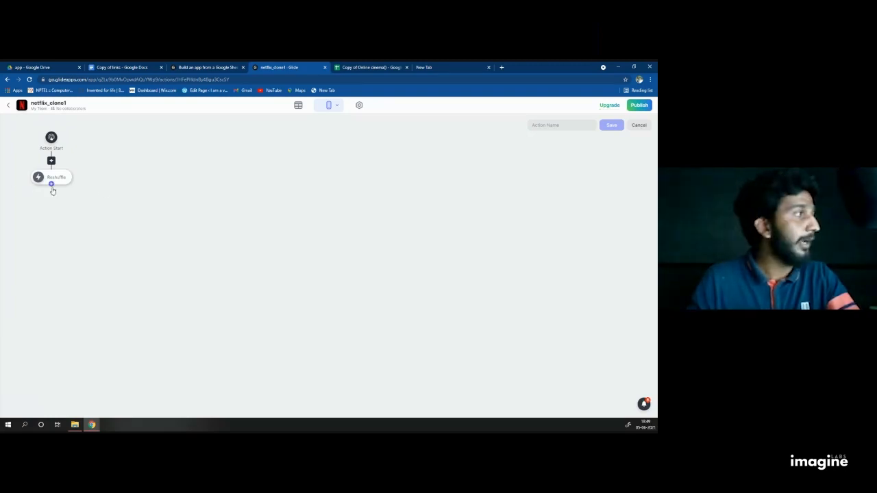
# Step: Add View details after Reshuffle, name the action 'reshuffle and view' and save
pyautogui.click(51, 183)
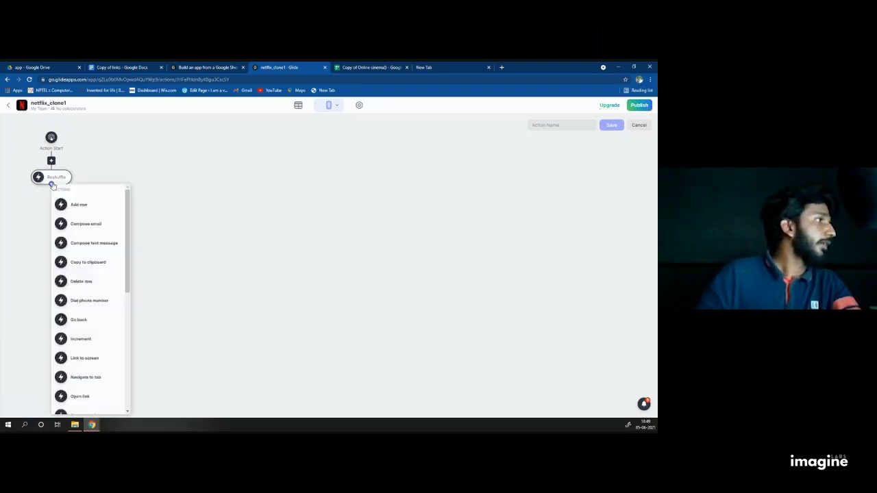
pyautogui.scroll(-5, 94, 285)
pyautogui.scroll(-5, 95, 285)
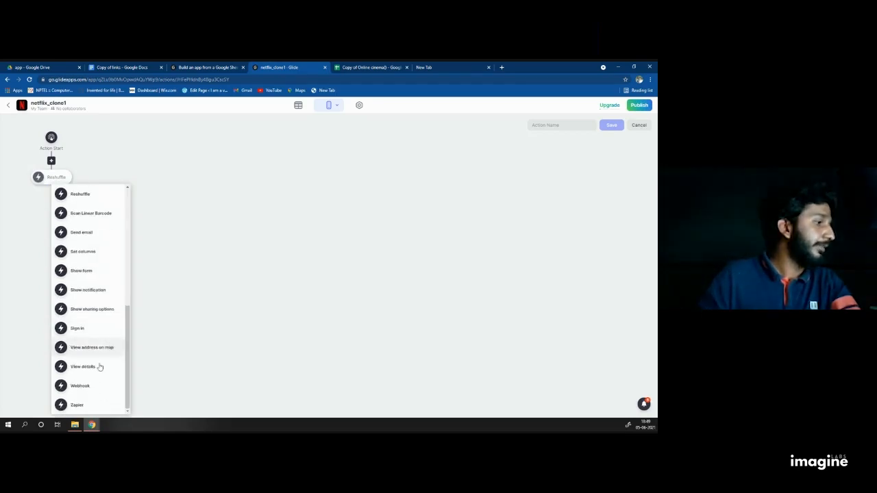
pyautogui.click(98, 365)
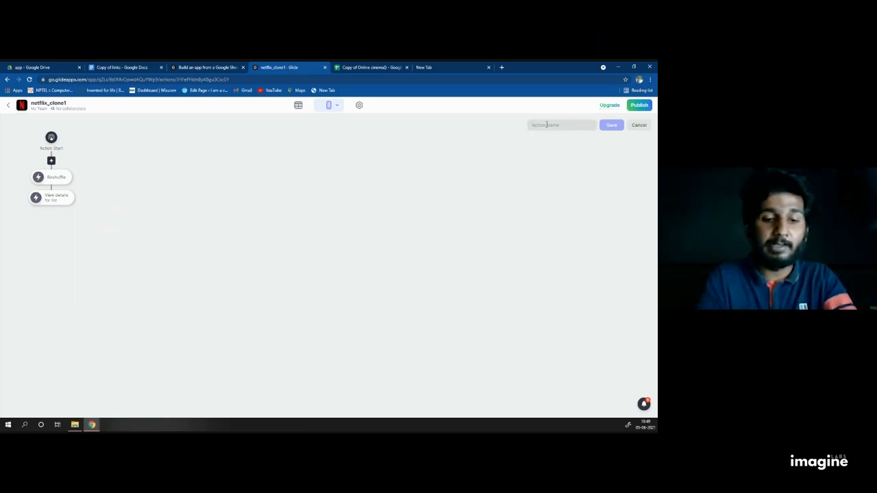
pyautogui.write('re')
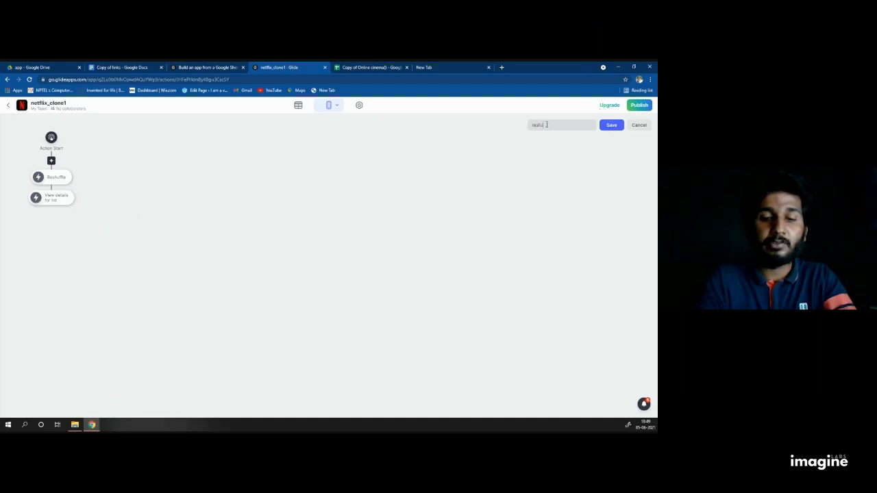
pyautogui.write('s')
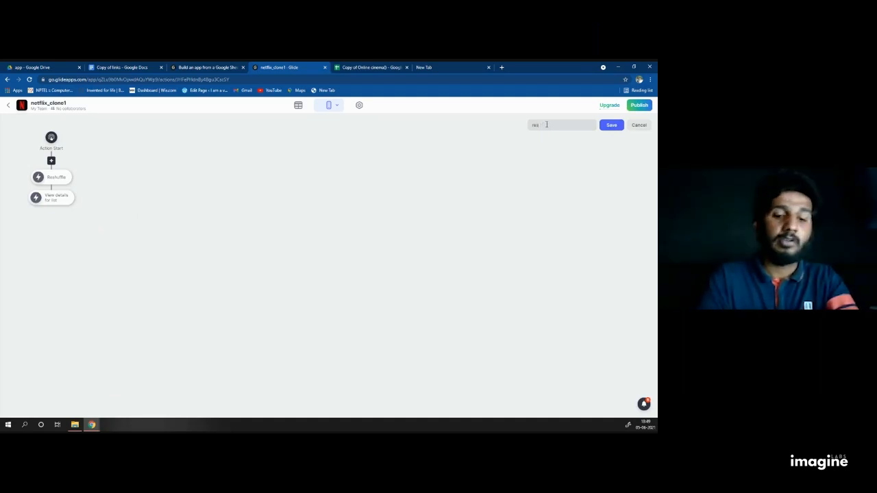
pyautogui.write('huffle a')
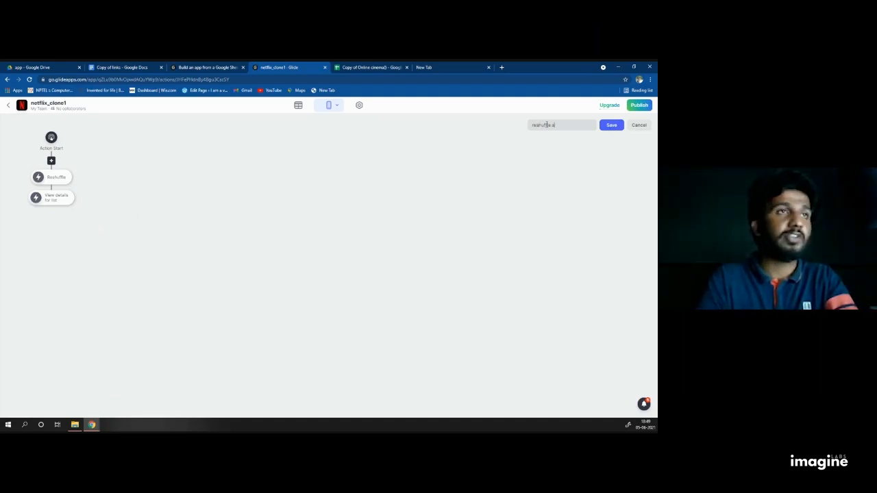
pyautogui.write('nd vi')
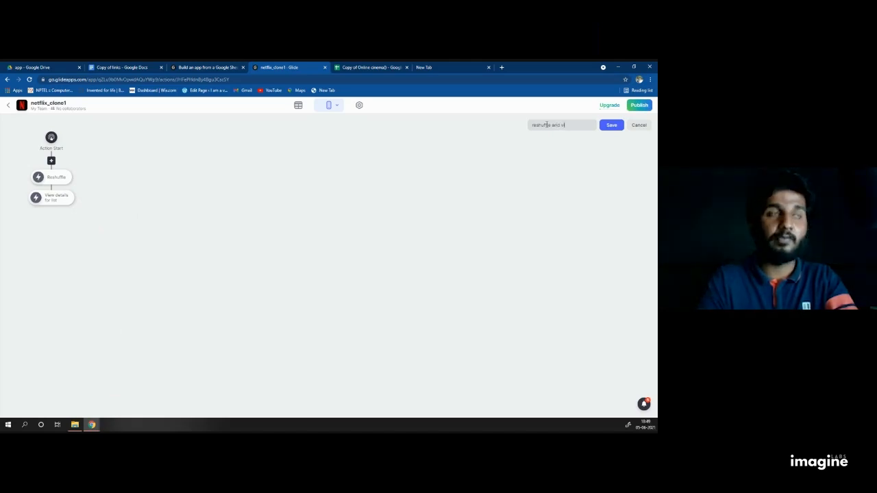
pyautogui.write('ew')
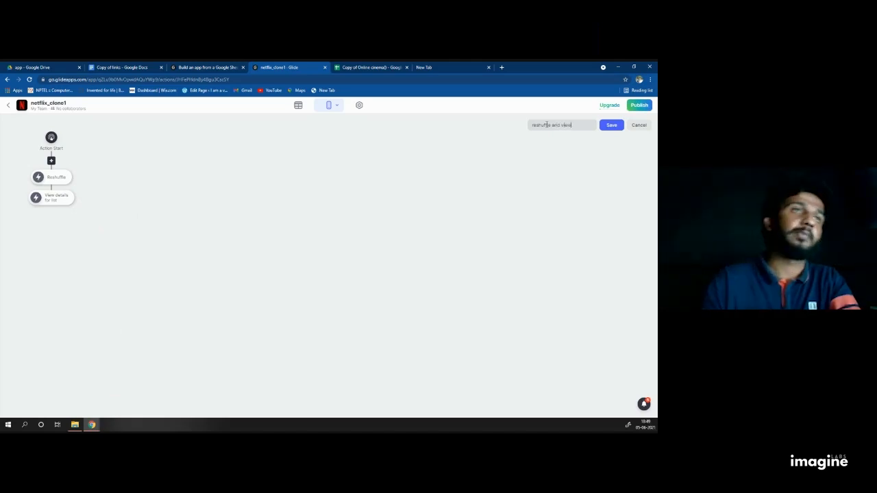
pyautogui.click(611, 126)
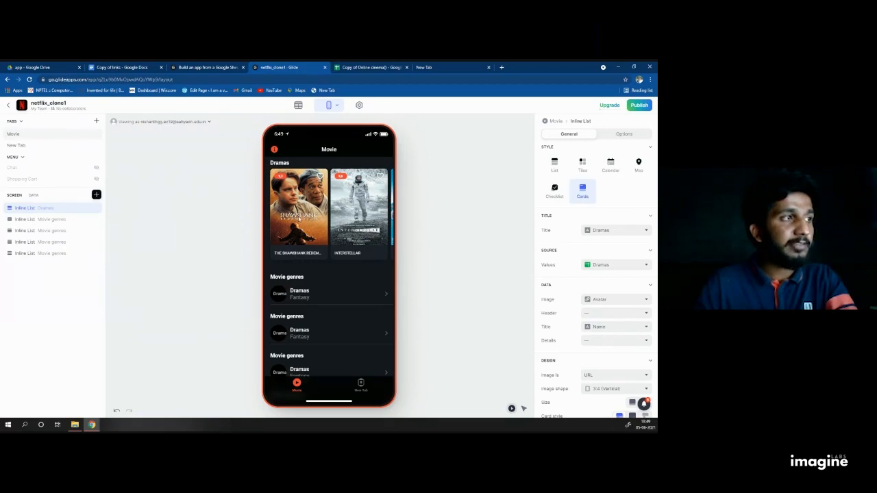
# Step: Repeatedly open and close The Shawshank Redemption's details in the preview
pyautogui.click(307, 218)
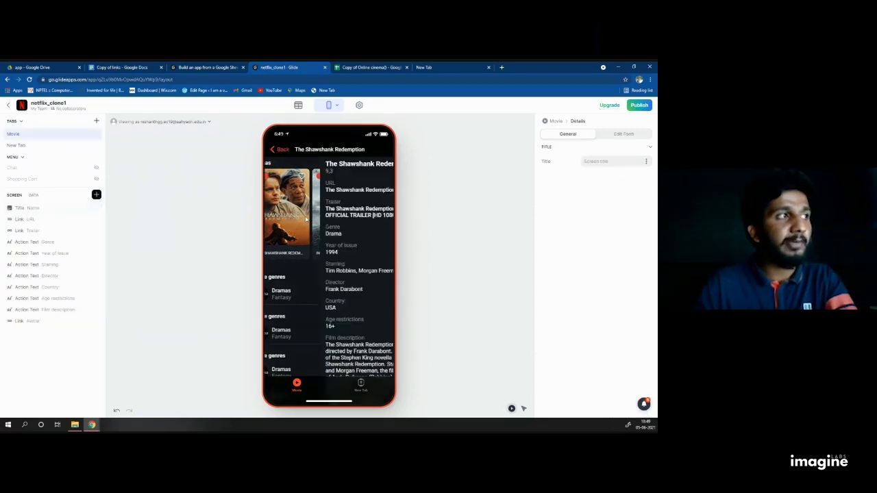
pyautogui.click(274, 150)
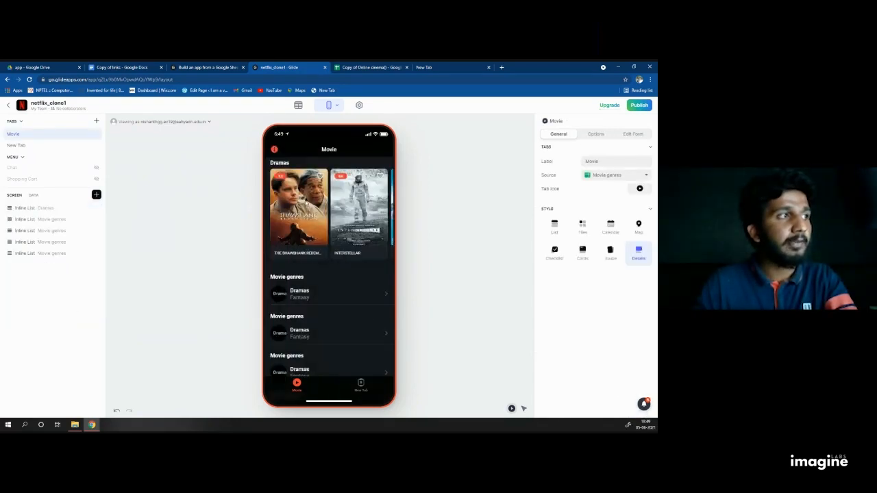
pyautogui.click(306, 204)
pyautogui.click(274, 150)
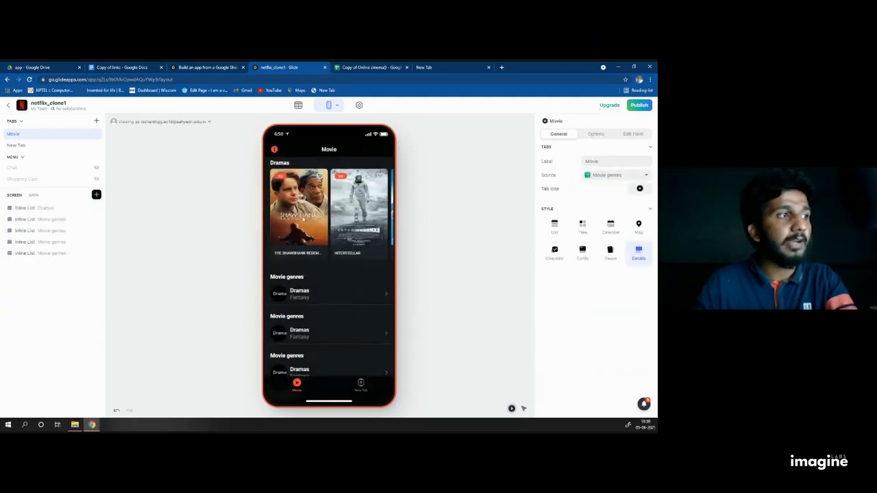
pyautogui.click(303, 219)
pyautogui.click(274, 149)
pyautogui.click(302, 202)
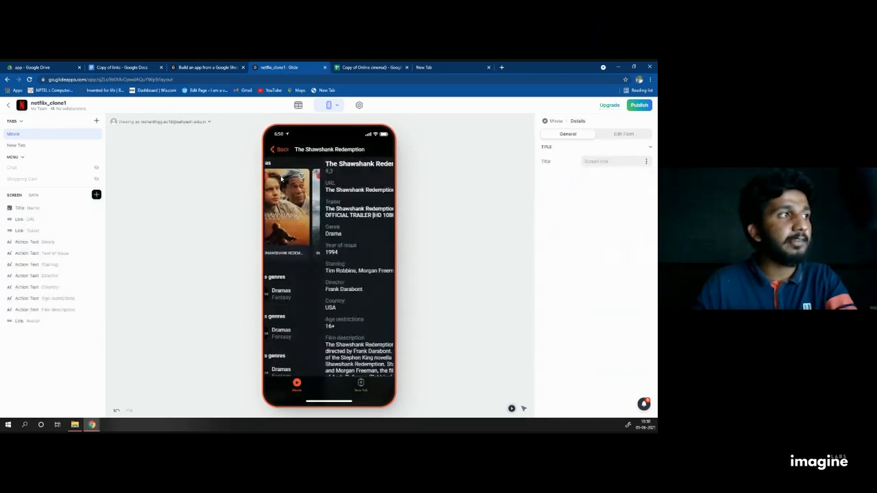
pyautogui.click(274, 149)
pyautogui.click(302, 184)
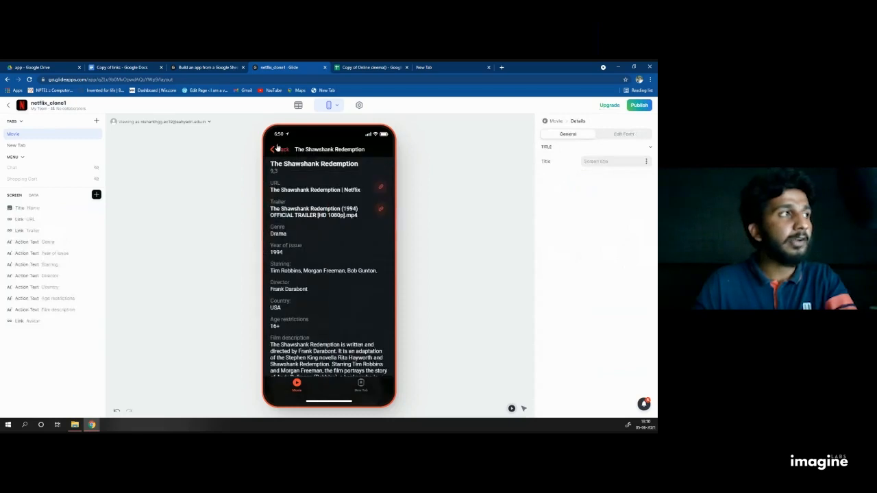
pyautogui.click(274, 149)
pyautogui.click(302, 195)
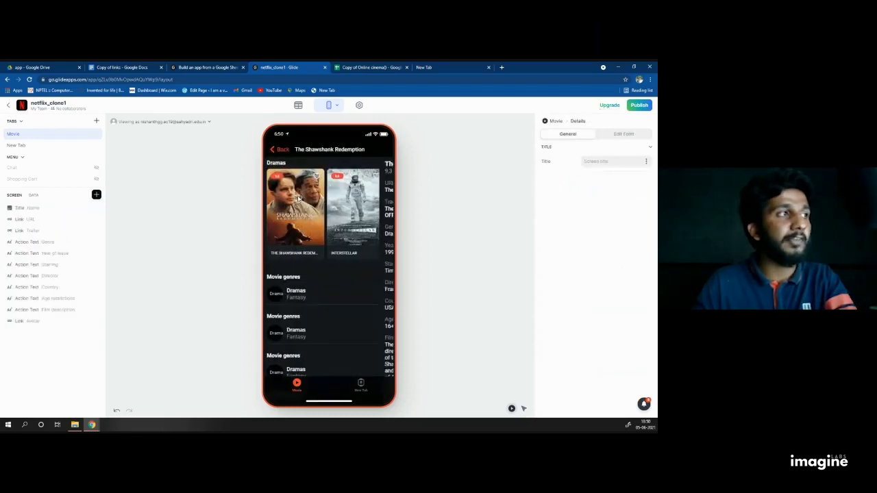
pyautogui.click(274, 150)
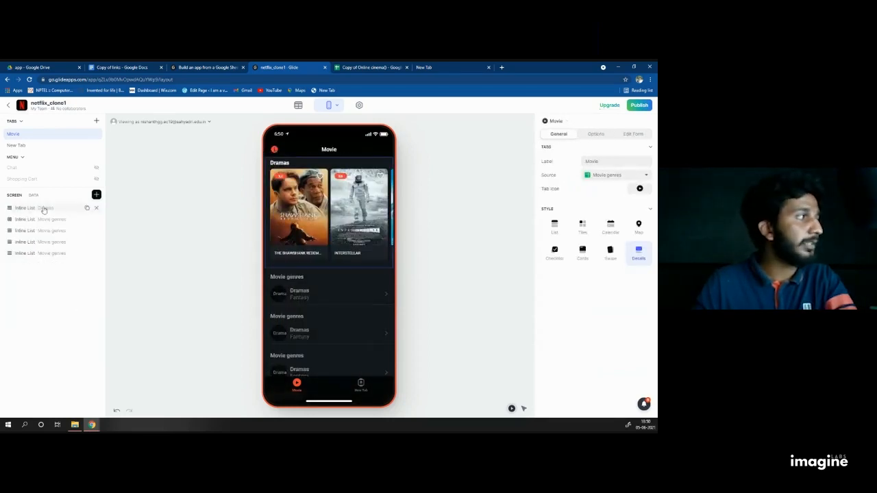
# Step: Change the Dramas list sort from Sheet order to Randomly
pyautogui.click(41, 209)
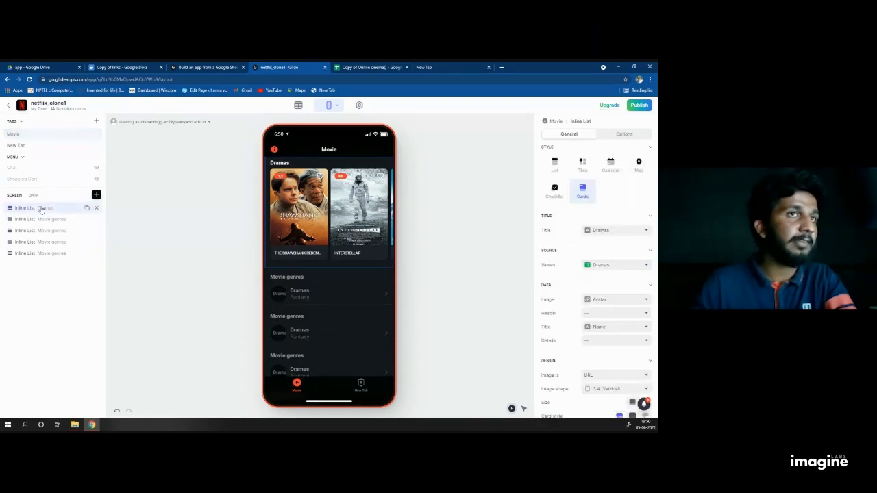
pyautogui.click(617, 135)
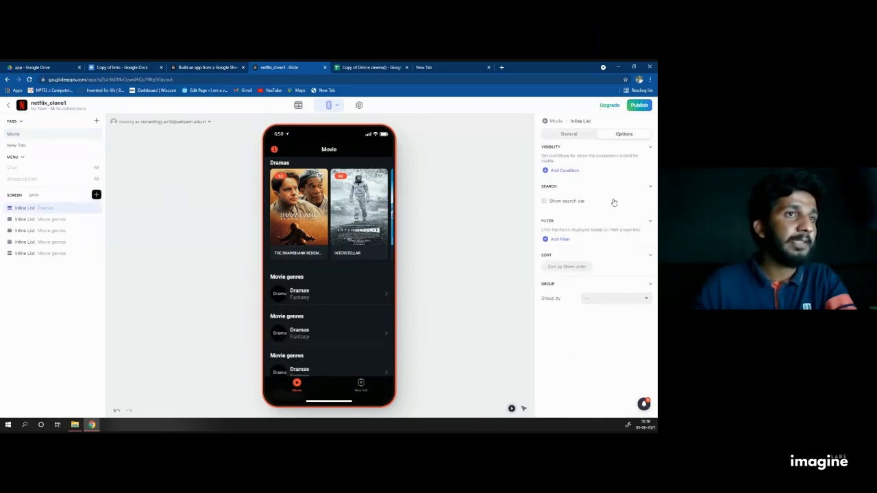
pyautogui.click(562, 268)
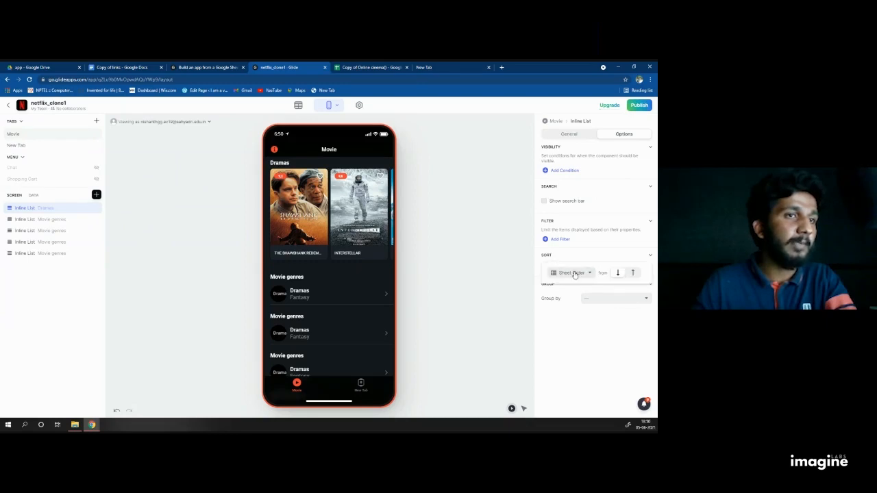
pyautogui.click(574, 273)
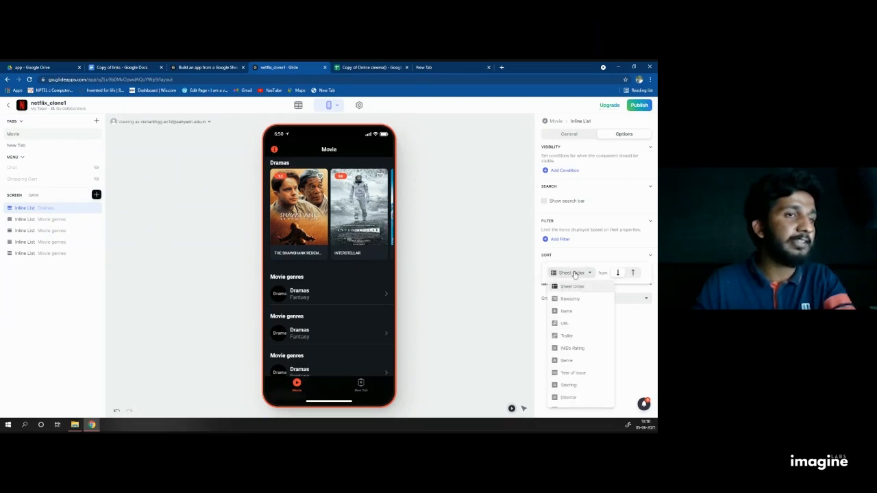
pyautogui.click(568, 299)
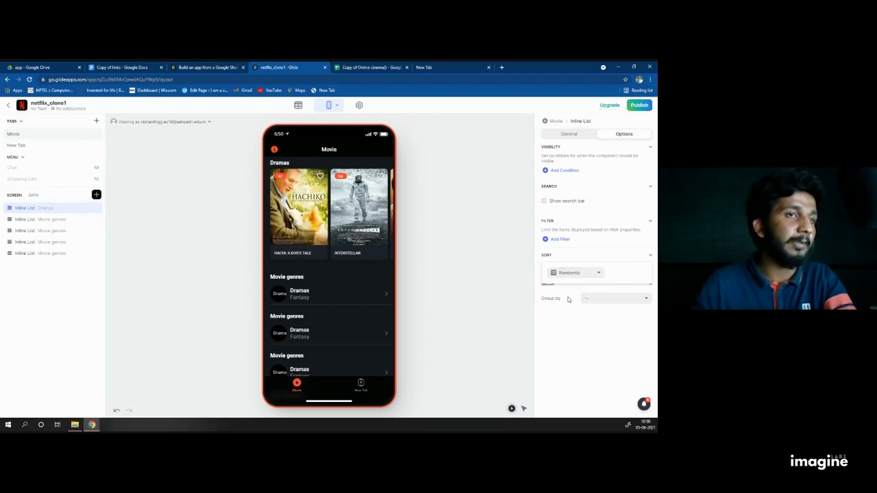
# Step: Open Hachi, Interstellar and Green Book in preview to confirm the Dramas order reshuffles
pyautogui.click(300, 214)
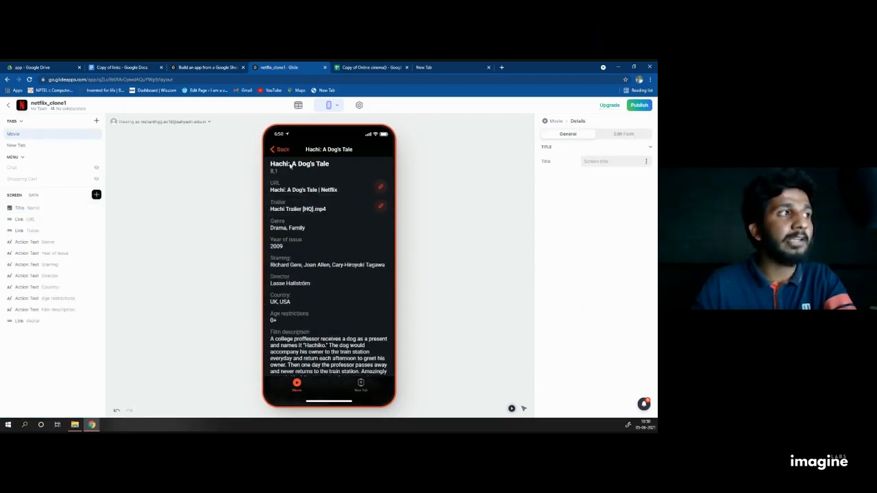
pyautogui.click(278, 150)
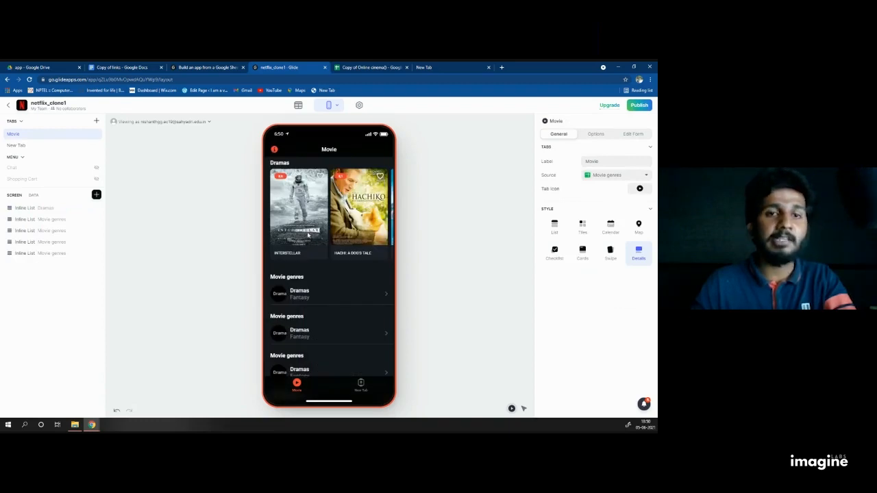
pyautogui.click(308, 235)
pyautogui.click(274, 150)
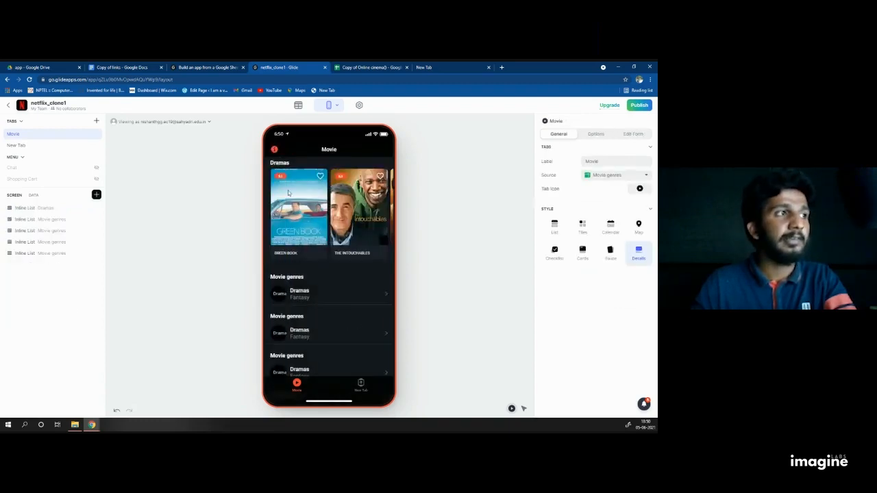
pyautogui.click(288, 190)
pyautogui.click(275, 149)
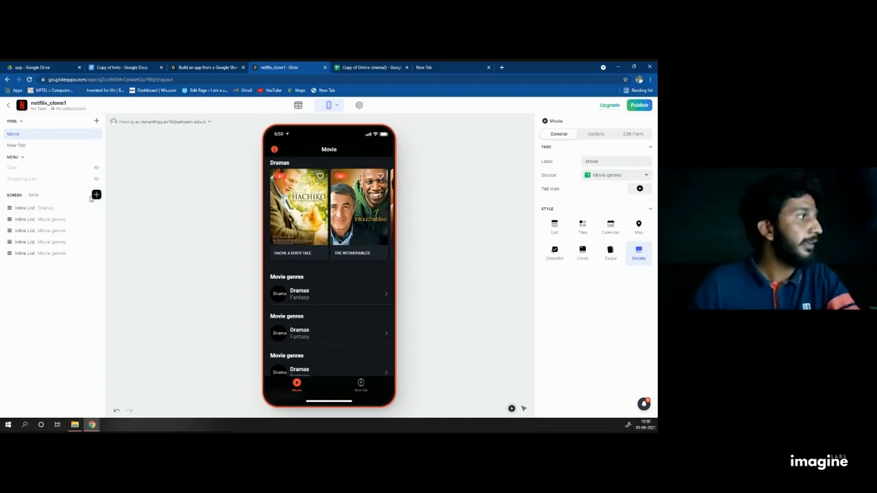
# Step: Show the Dramas card action choices, with 'reshuffle and view' currently selected
pyautogui.click(44, 209)
pyautogui.scroll(-10, 576, 274)
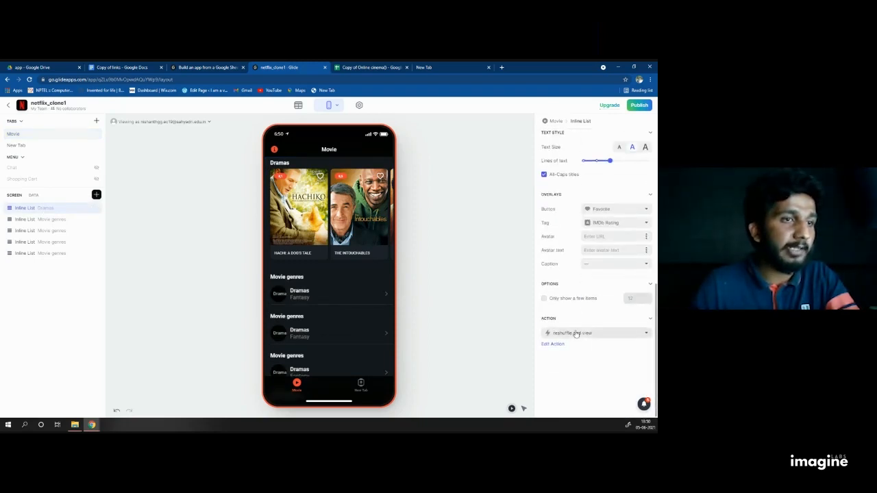
pyautogui.click(576, 334)
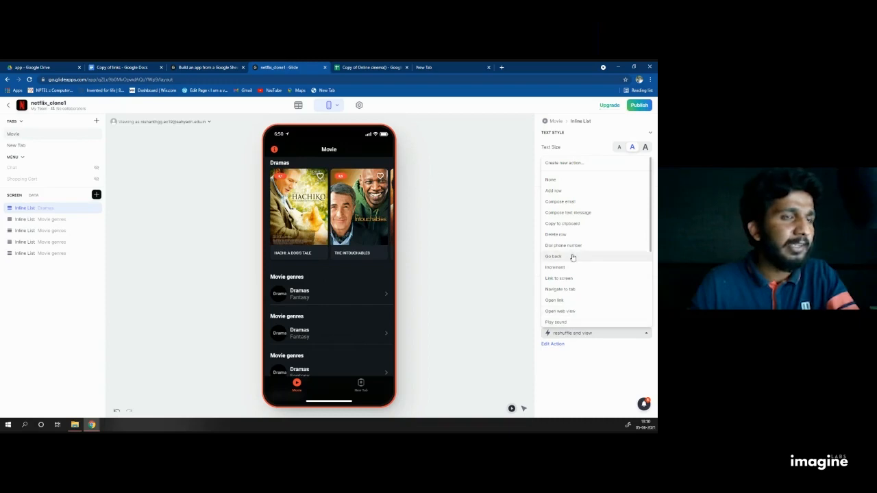
pyautogui.scroll(-3, 573, 315)
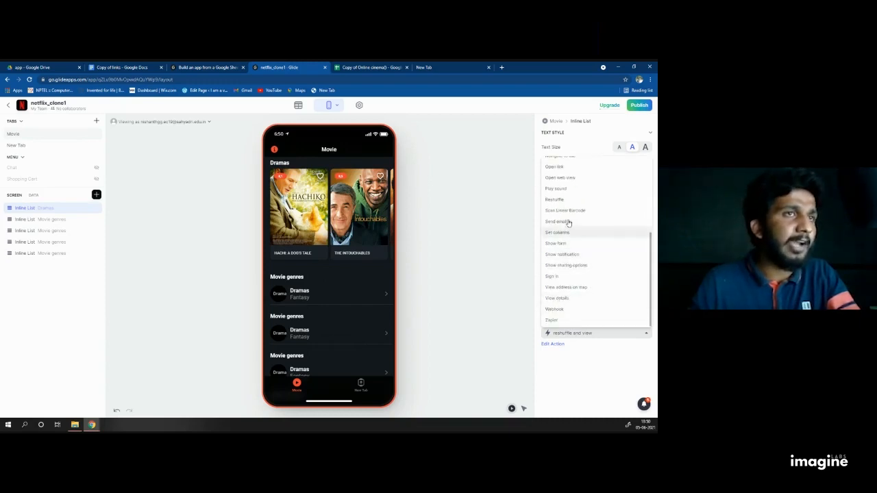
pyautogui.scroll(3, 574, 243)
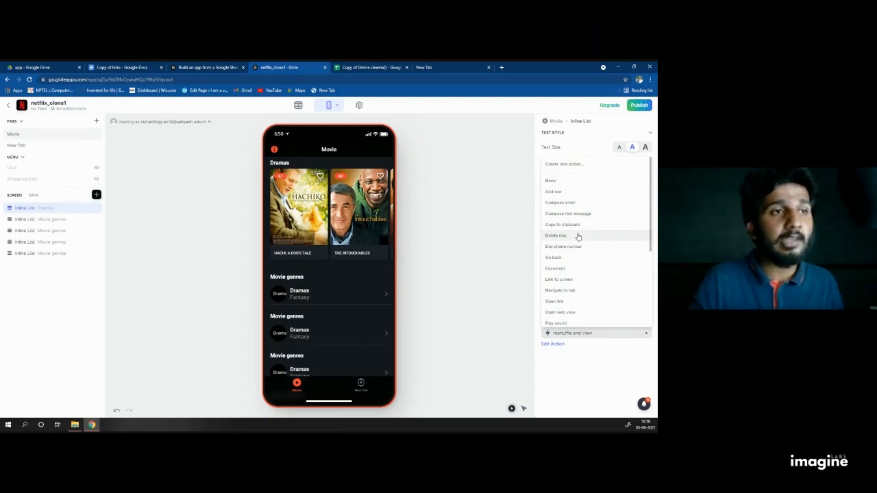
# Step: Create a new action, swapping its Open link step for Reshuffle
pyautogui.click(574, 167)
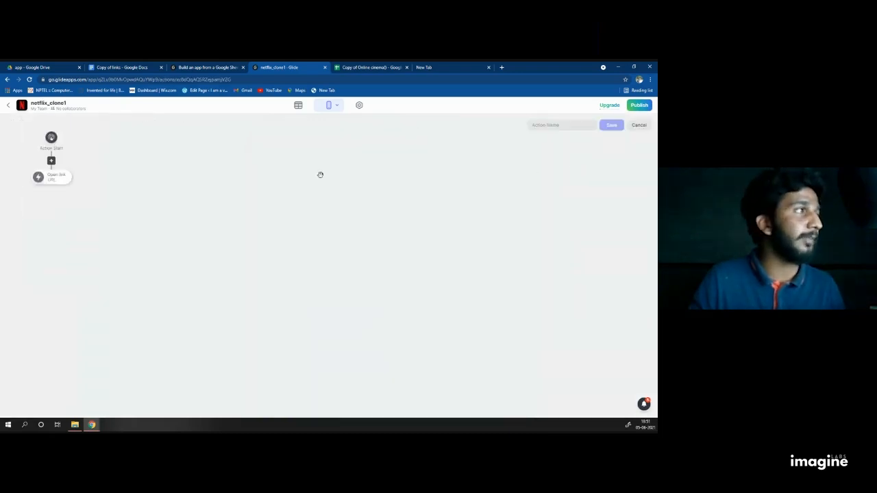
pyautogui.click(56, 178)
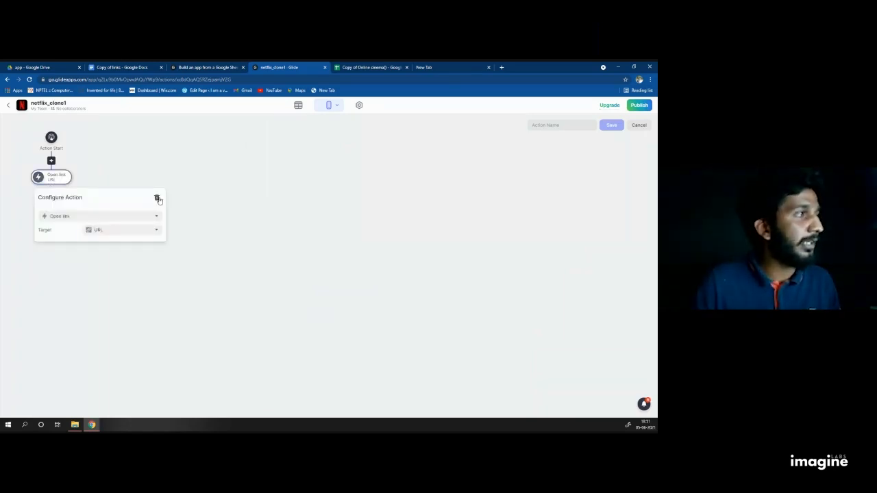
pyautogui.click(156, 198)
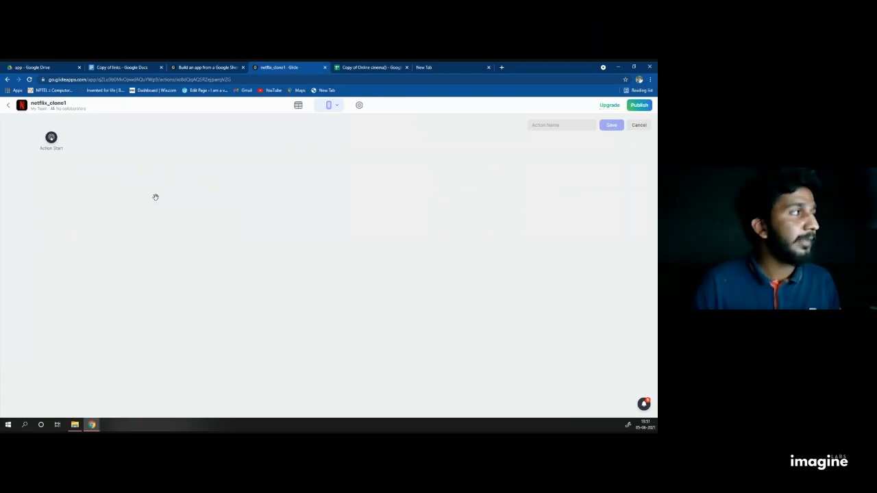
pyautogui.click(52, 142)
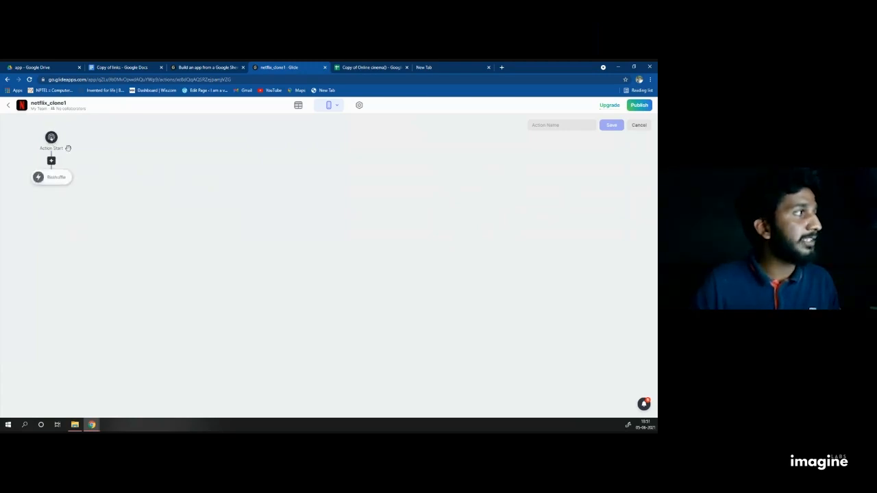
# Step: Add a View details step after Reshuffle
pyautogui.click(52, 185)
pyautogui.scroll(-5, 98, 286)
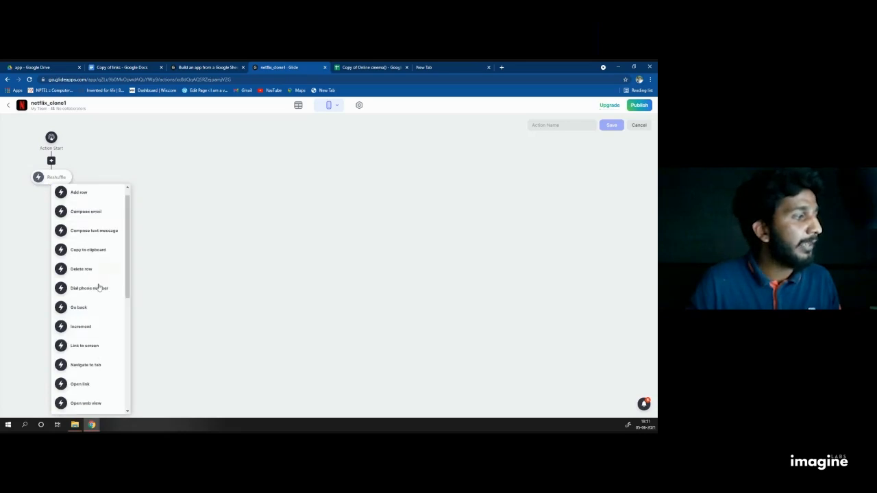
pyautogui.scroll(3, 94, 388)
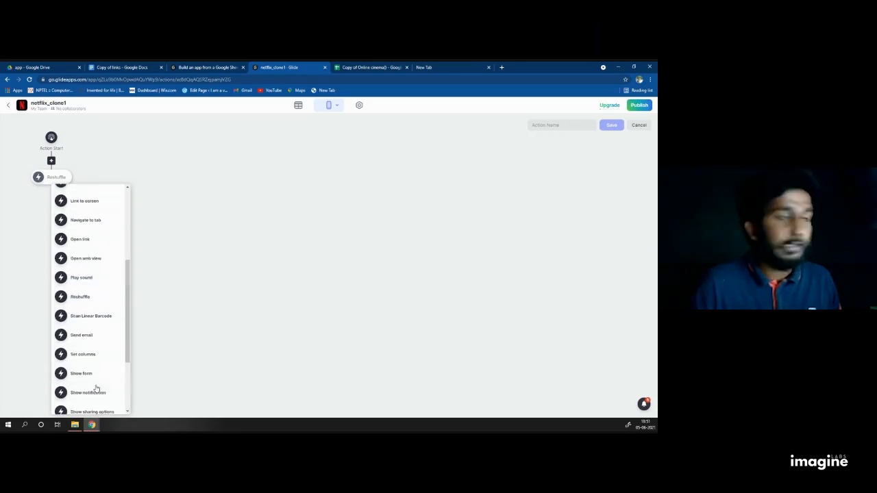
pyautogui.scroll(-3, 102, 377)
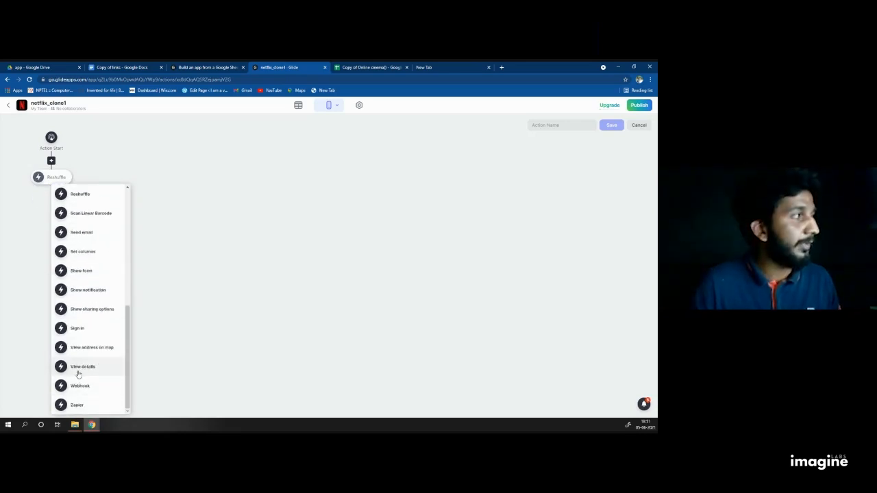
pyautogui.click(78, 368)
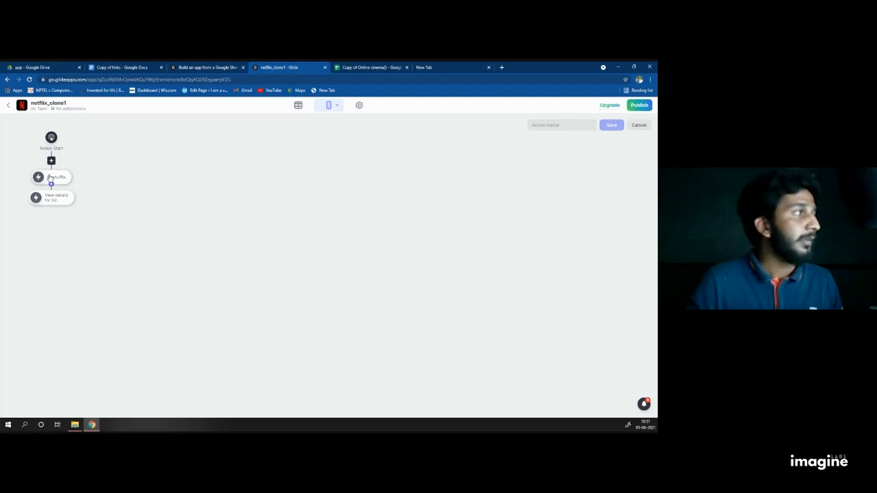
# Step: Name the action 'dgfsnzdsrf' and save it
pyautogui.click(548, 124)
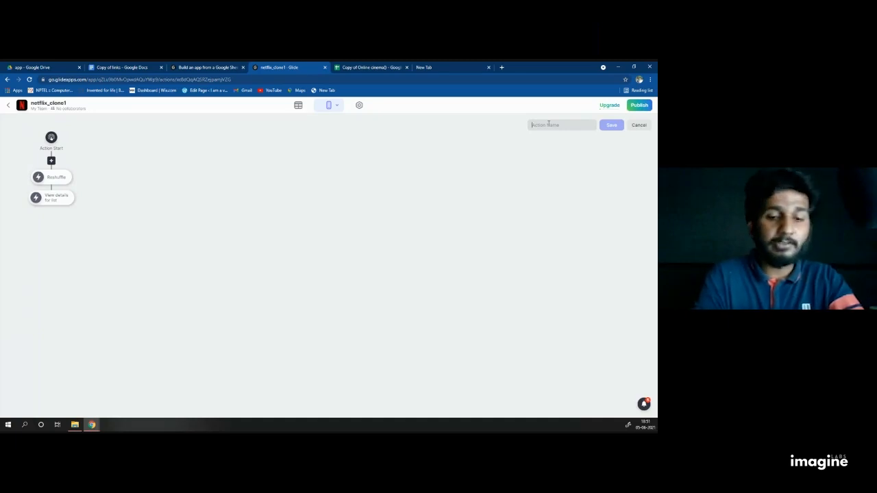
pyautogui.write('dgfsnzdsrf')
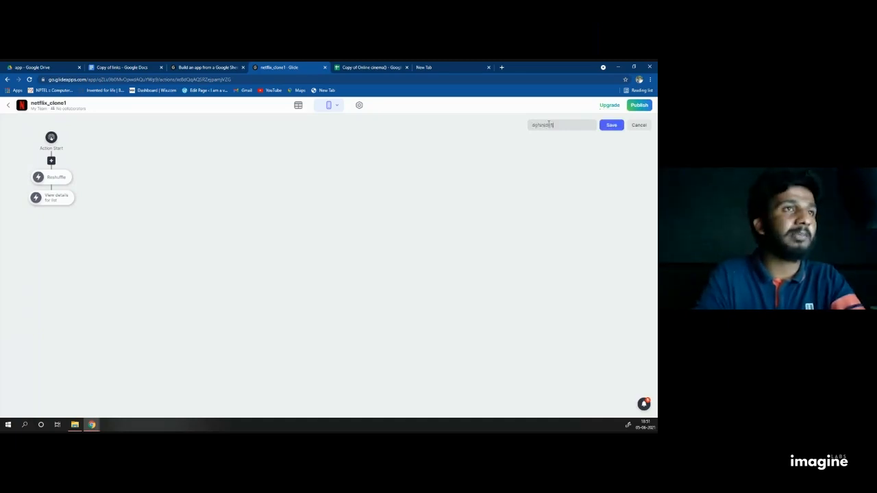
pyautogui.click(612, 127)
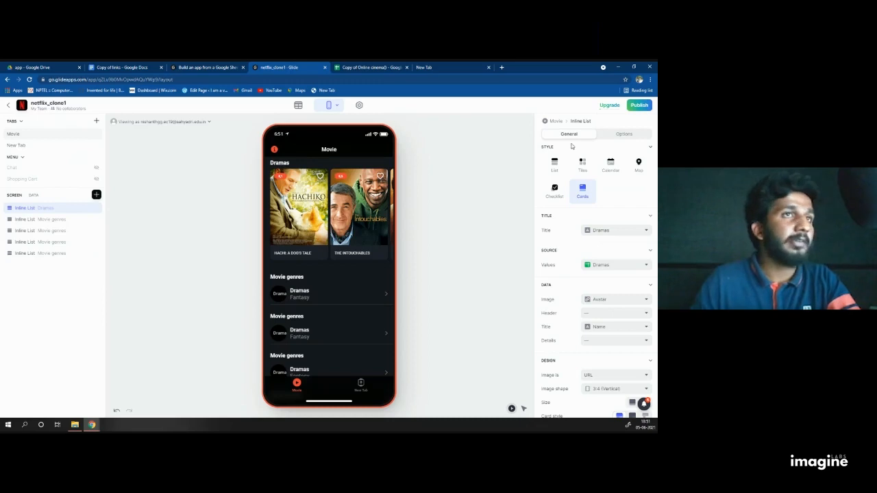
# Step: Set the Dramas list sort order to Randomly
pyautogui.click(625, 134)
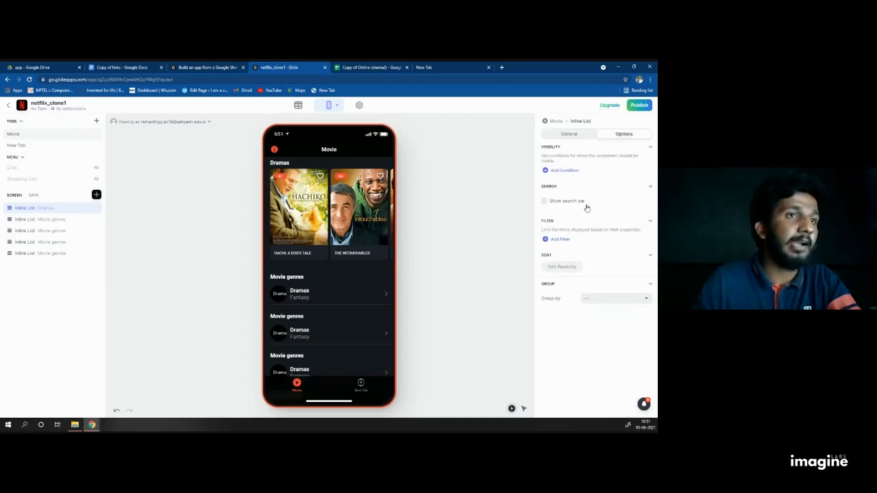
pyautogui.click(555, 268)
pyautogui.click(584, 274)
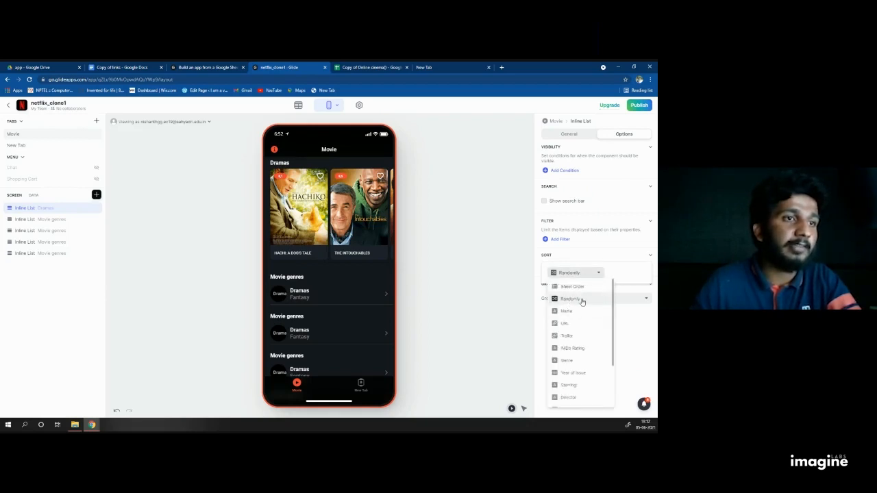
pyautogui.click(581, 300)
pyautogui.click(565, 351)
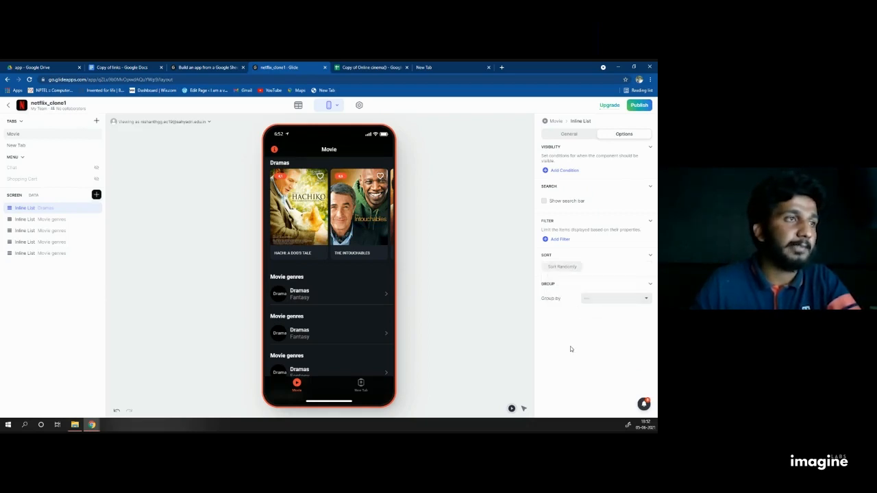
# Step: Open Hachiko and Interstellar in preview and return to confirm the carousel reshuffles
pyautogui.click(307, 219)
pyautogui.click(273, 149)
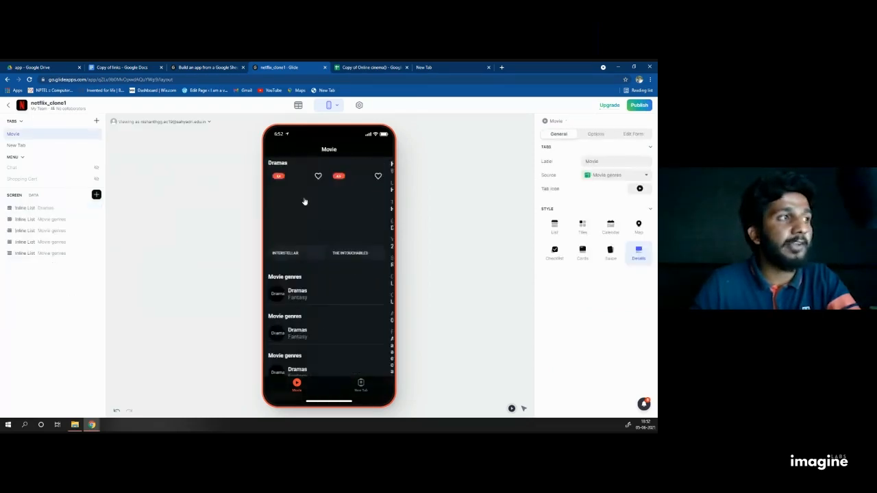
pyautogui.click(291, 207)
pyautogui.click(273, 150)
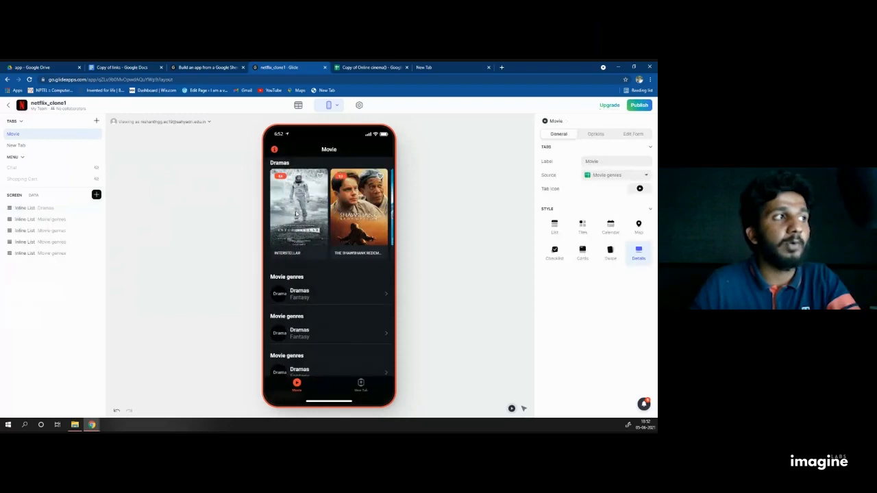
pyautogui.click(297, 214)
pyautogui.click(277, 149)
pyautogui.click(359, 205)
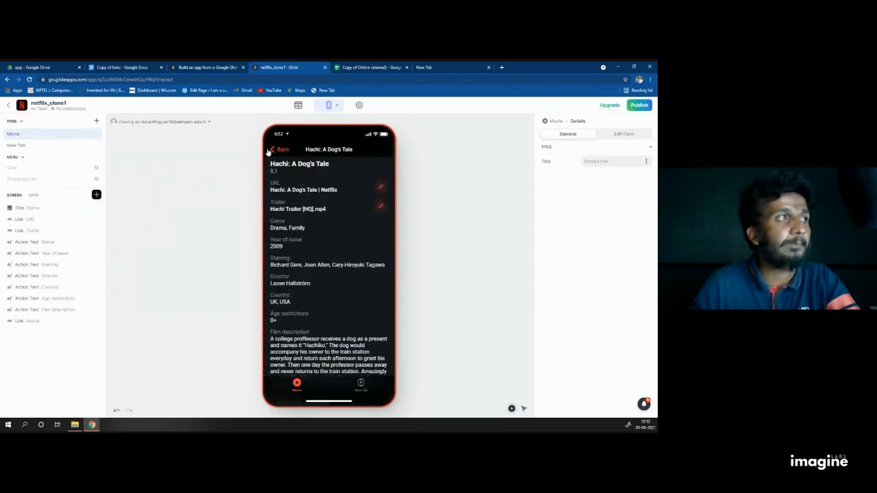
pyautogui.click(273, 149)
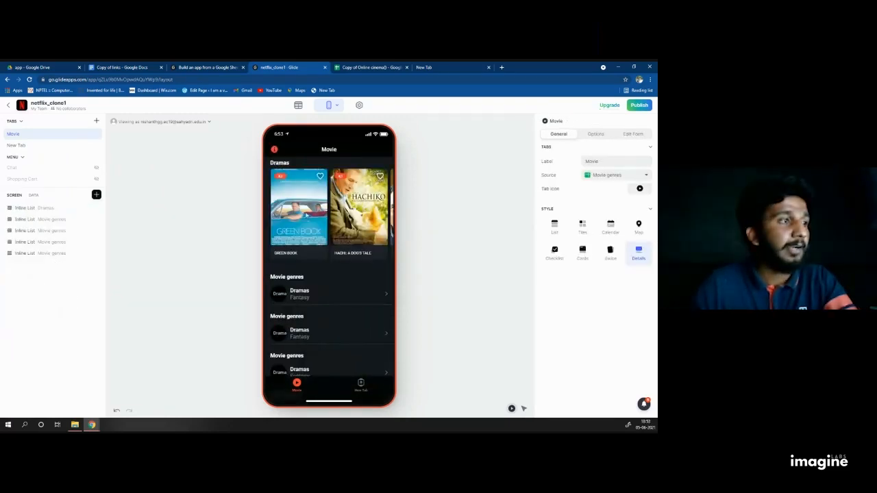
pyautogui.click(61, 210)
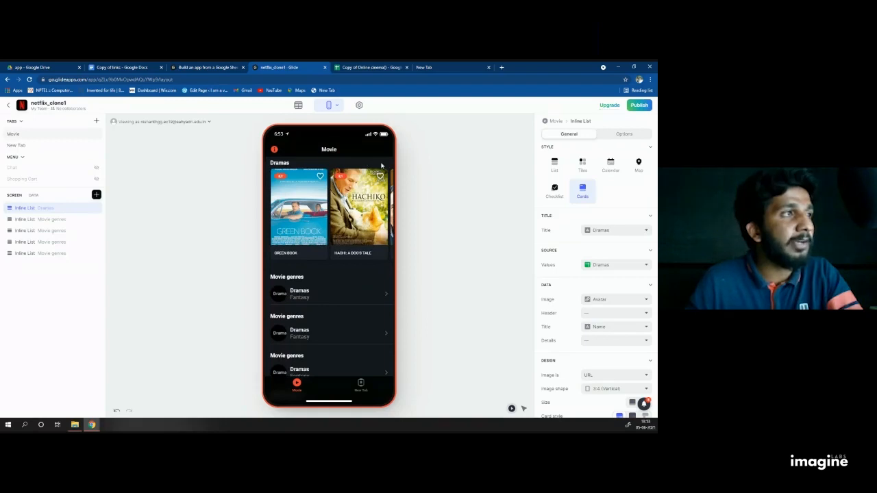
# Step: Add a search bar above the Dramas movie list
pyautogui.moveTo(370, 202); pyautogui.dragTo(306, 212)
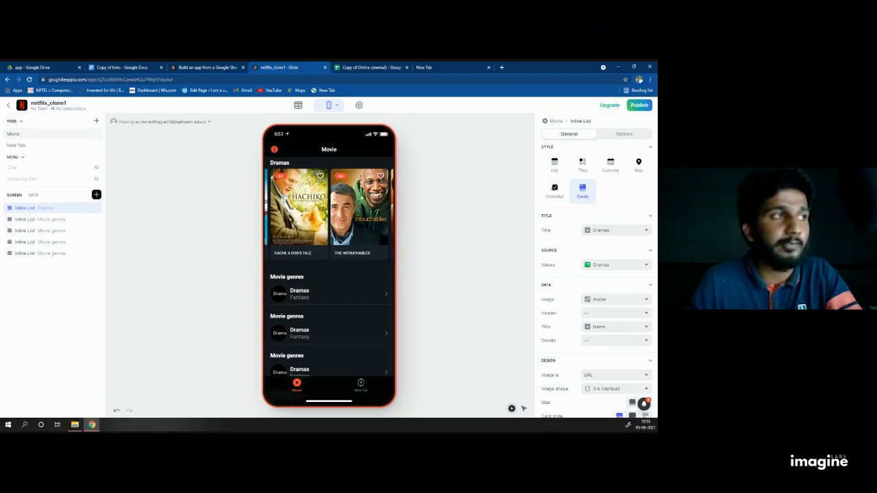
pyautogui.doubleClick(47, 210)
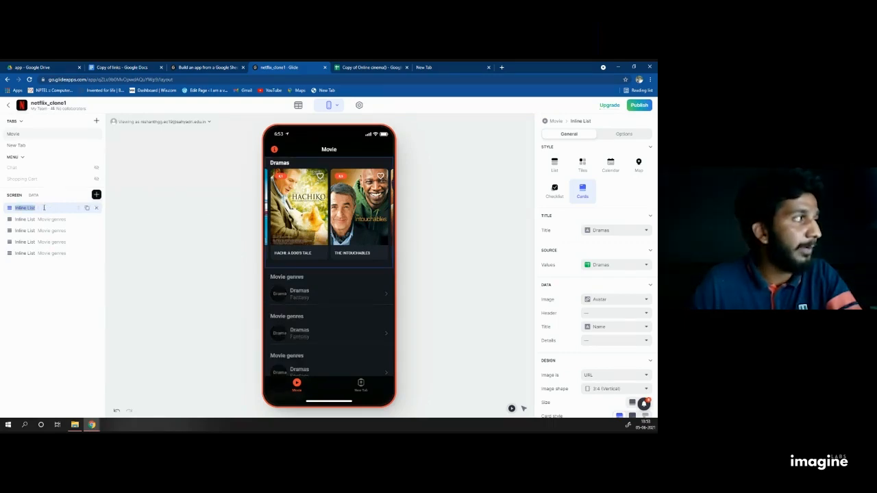
pyautogui.press('Return')
pyautogui.click(624, 134)
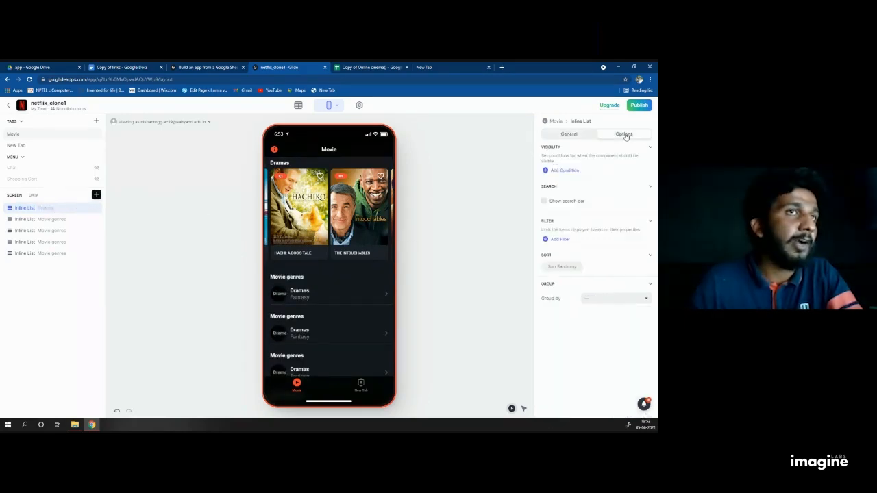
pyautogui.click(544, 202)
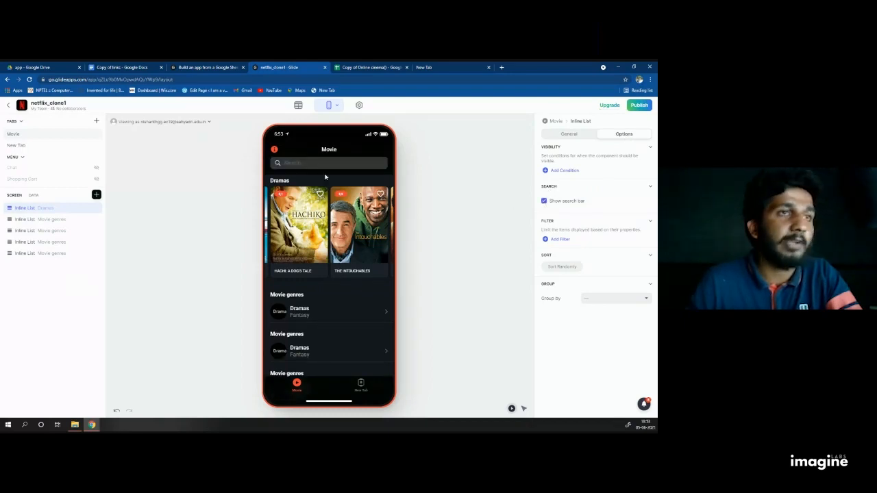
# Step: Open The Intouchables' details in the preview and return to the Movie list
pyautogui.hscroll(-1, 350, 223)
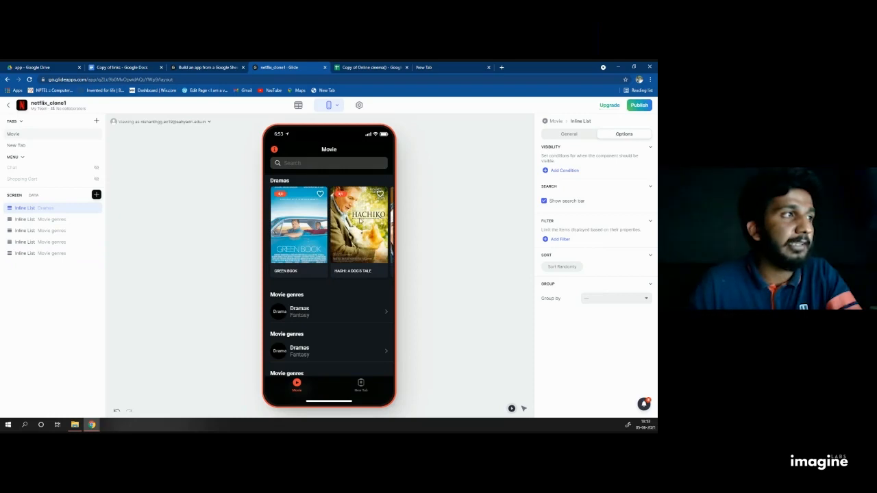
pyautogui.hscroll(1, 358, 219)
pyautogui.hscroll(-1, 358, 220)
pyautogui.hscroll(1, 358, 220)
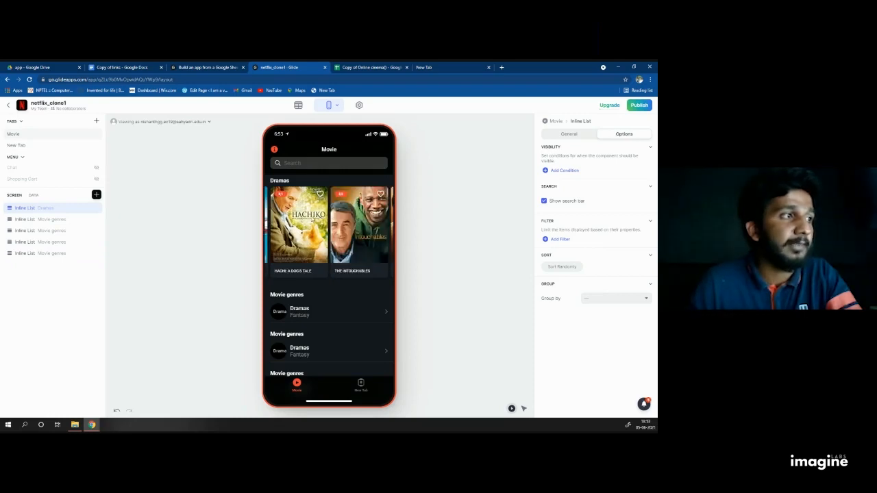
pyautogui.click(358, 220)
pyautogui.scroll(-2, 322, 237)
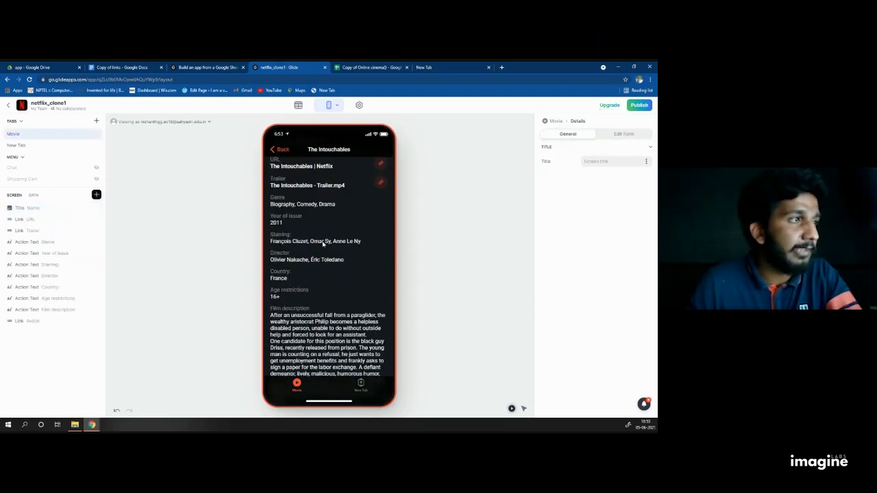
pyautogui.click(273, 150)
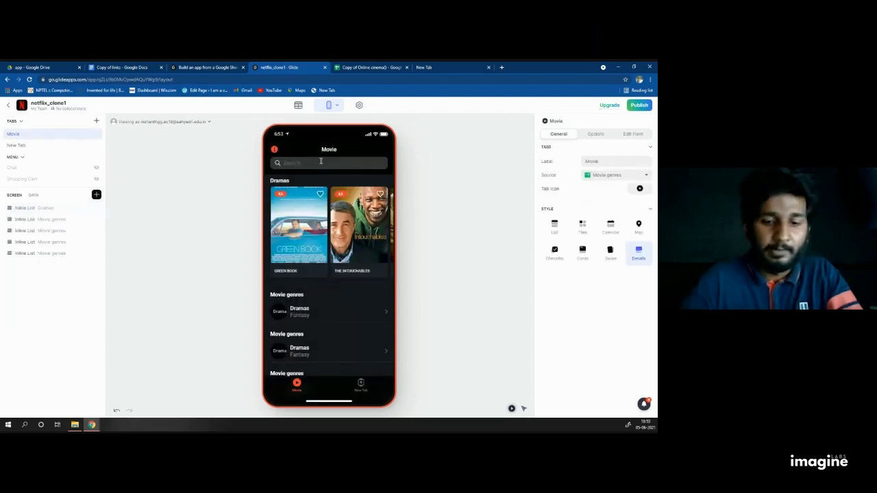
# Step: Test the search bar with 'biog' and 'green', then clear it
pyautogui.write('bio')
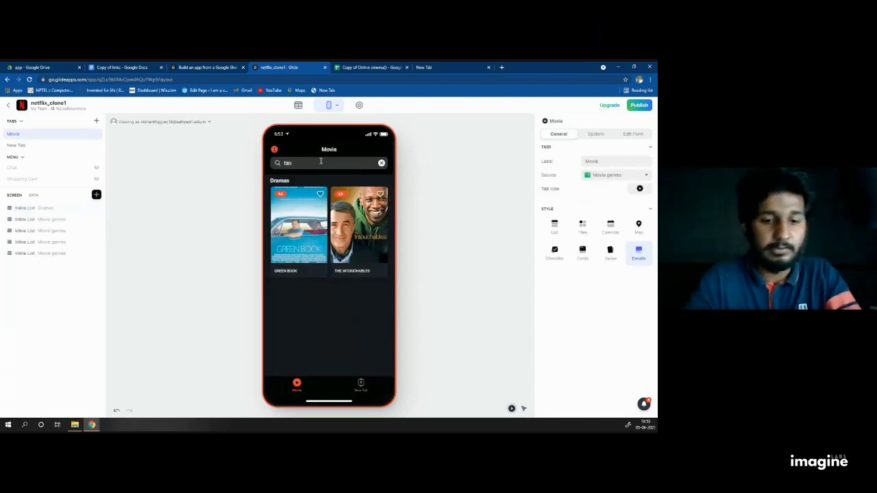
pyautogui.write('gr')
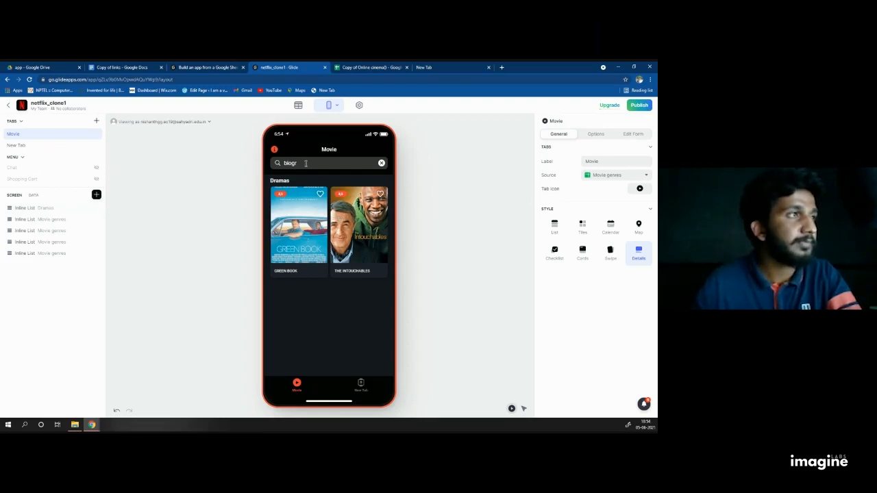
pyautogui.press('BackSpace')
pyautogui.press('BackSpace')
pyautogui.press('BackSpace')
pyautogui.write('g')
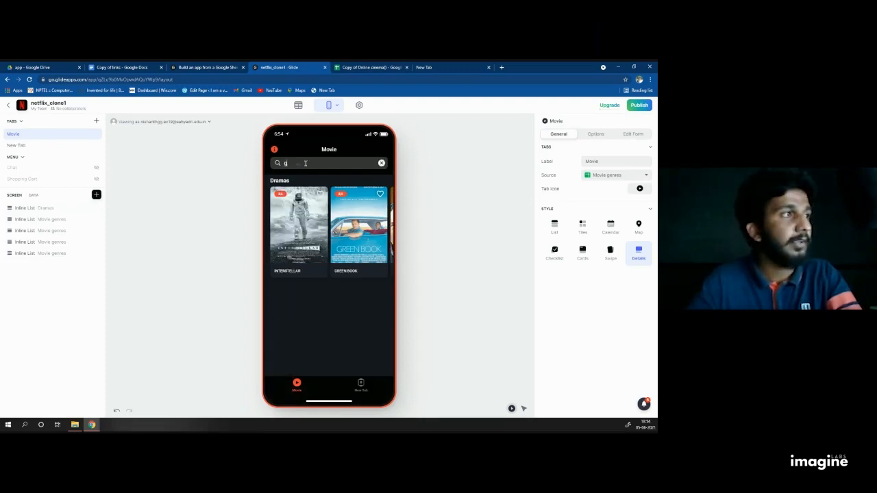
pyautogui.write('reen')
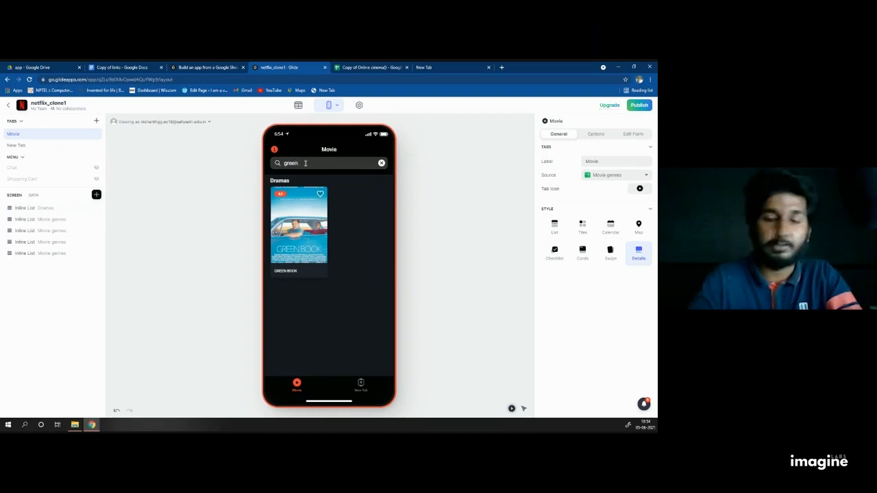
pyautogui.press('BackSpace')
pyautogui.press('BackSpace')
pyautogui.press('BackSpace')
pyautogui.press('BackSpace')
pyautogui.press('BackSpace')
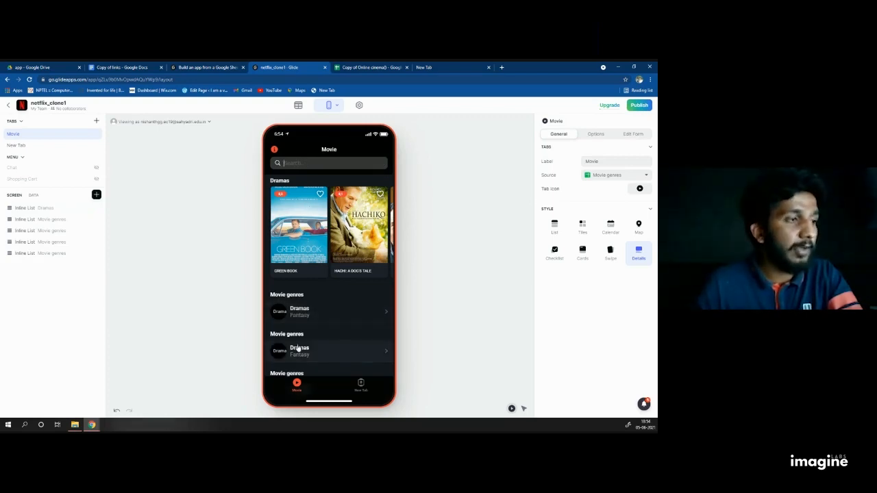
pyautogui.scroll(-1, 329, 333)
pyautogui.scroll(1, 329, 235)
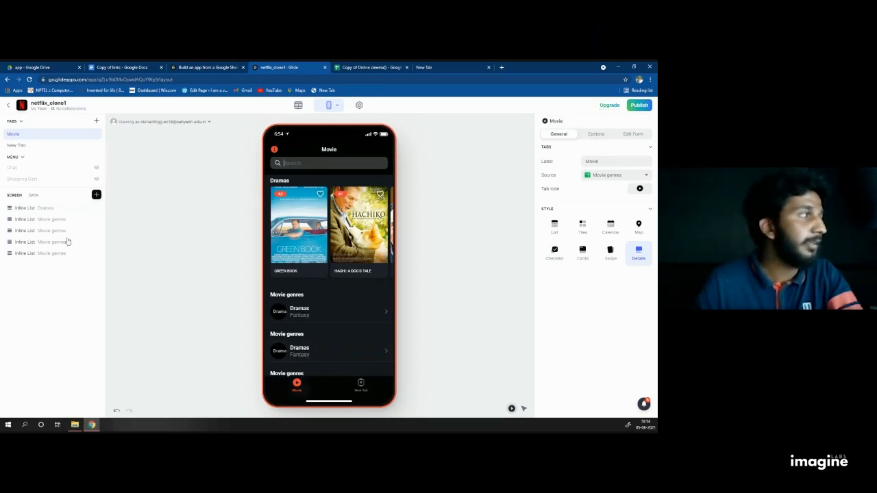
# Step: Reselect the Dramas list and review its sort and style settings
pyautogui.click(41, 208)
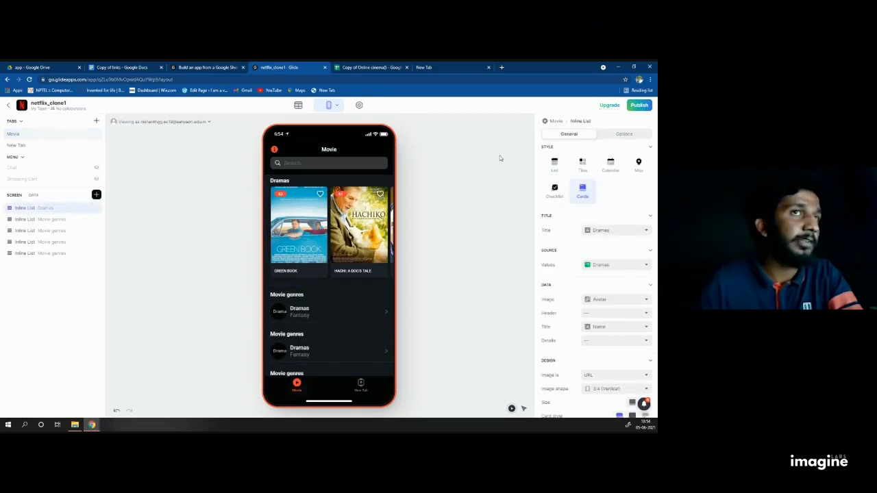
pyautogui.click(624, 133)
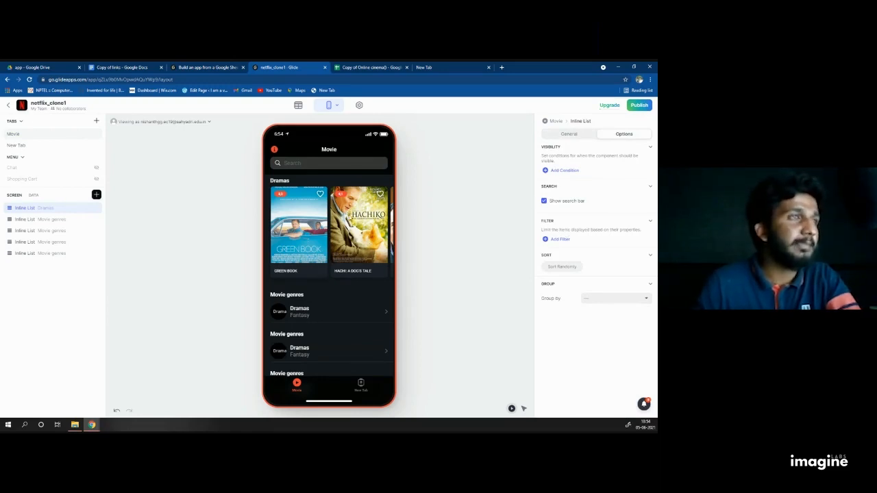
pyautogui.click(44, 209)
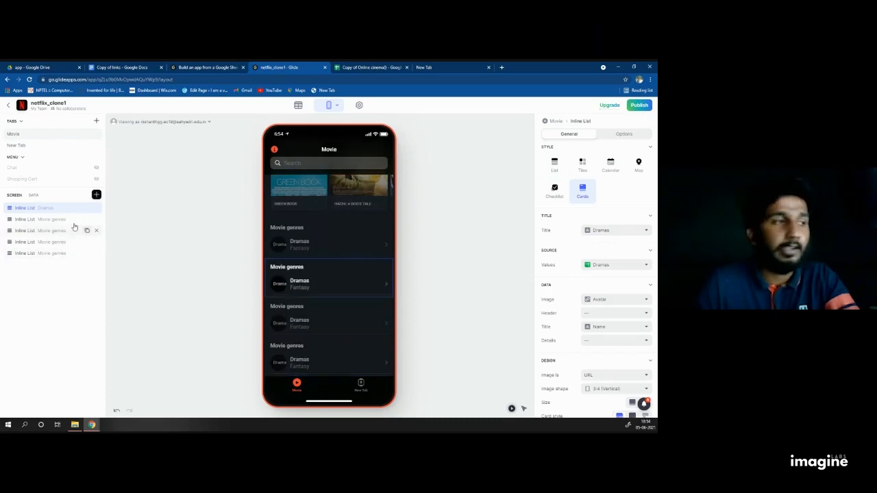
pyautogui.scroll(2, 371, 240)
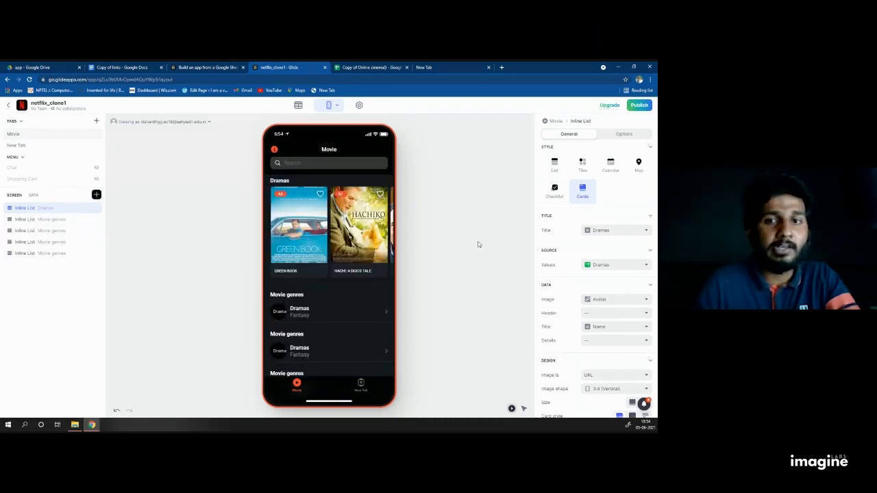
# Step: Make the first Movie genres list a Cards list titled Fantasy, sourced from the Fantasy sheet
pyautogui.click(38, 219)
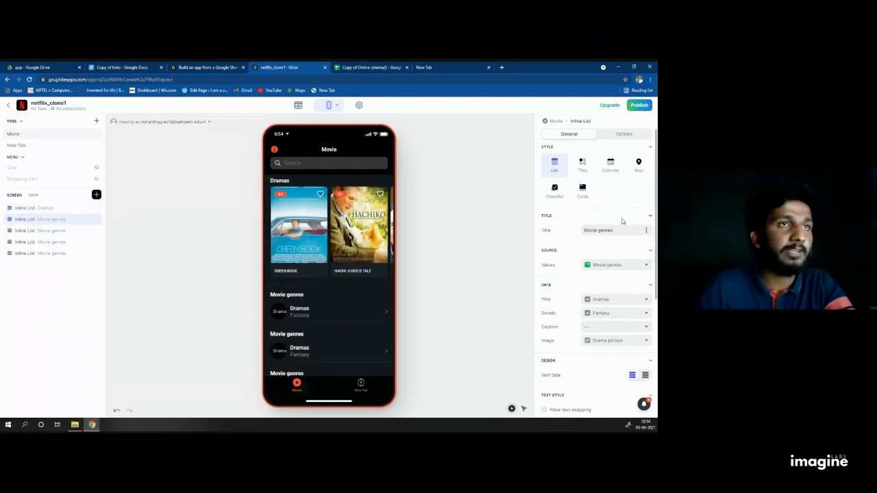
pyautogui.click(583, 190)
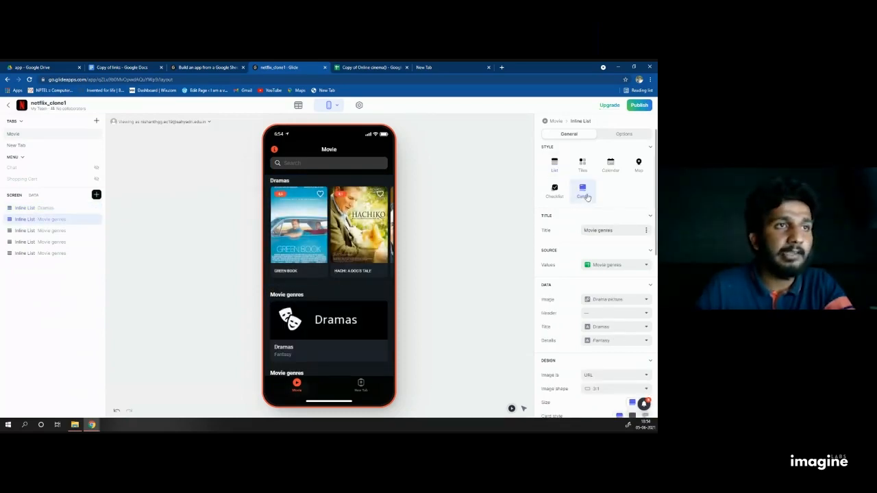
pyautogui.click(646, 232)
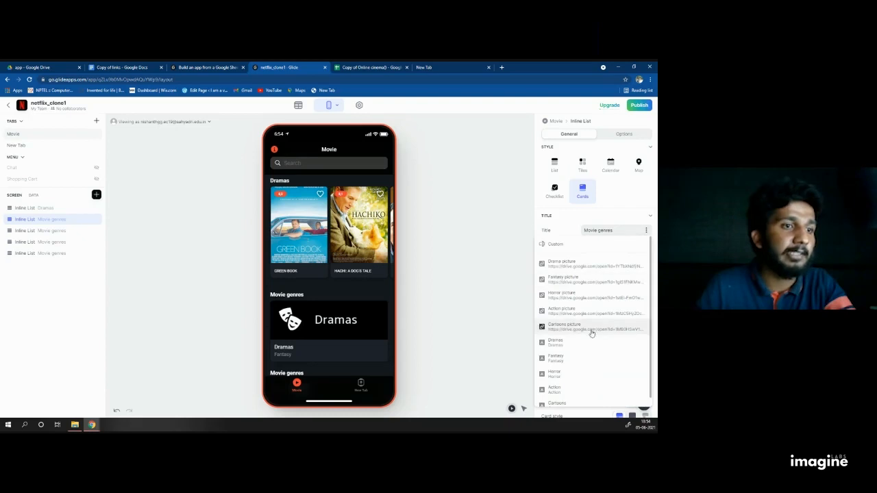
pyautogui.click(562, 351)
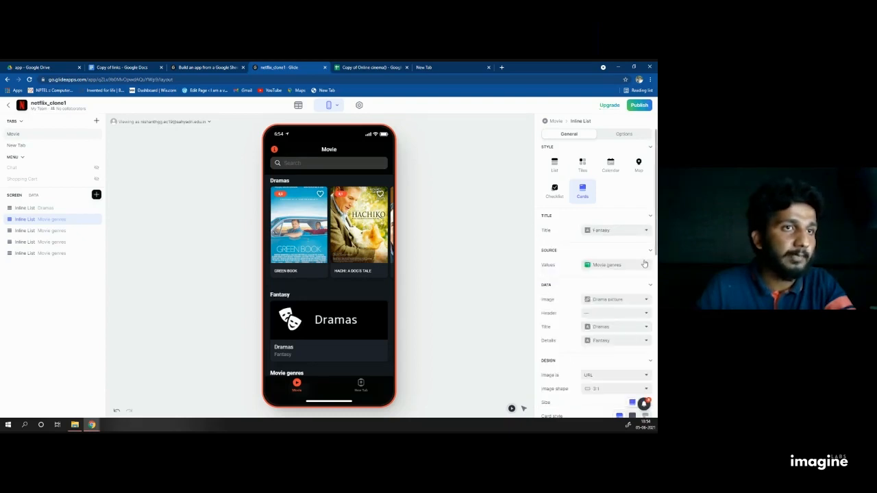
pyautogui.click(645, 264)
pyautogui.click(595, 344)
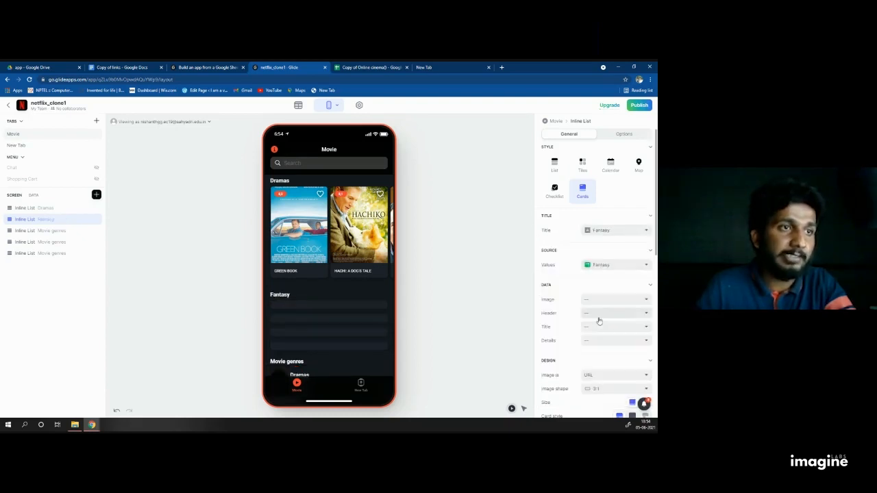
# Step: Use the Avatar column for card images and each movie's Name for titles
pyautogui.scroll(-2, 600, 315)
pyautogui.click(619, 232)
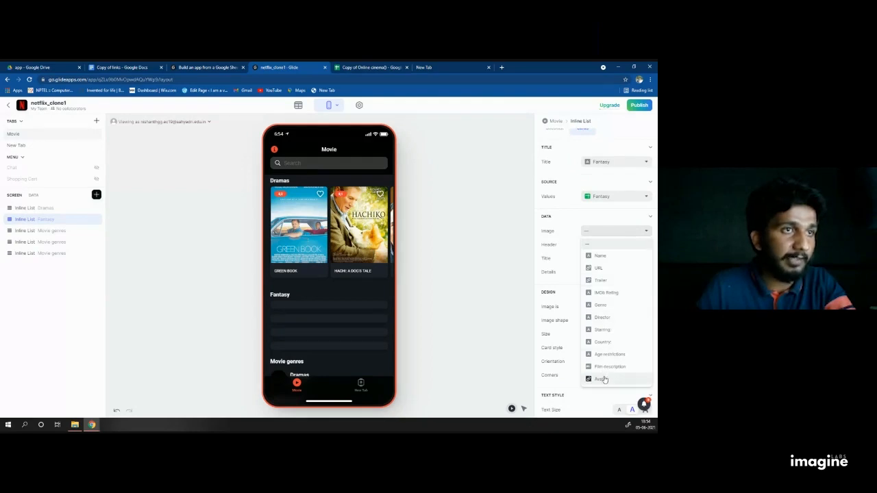
pyautogui.click(600, 378)
pyautogui.click(615, 259)
pyautogui.click(604, 284)
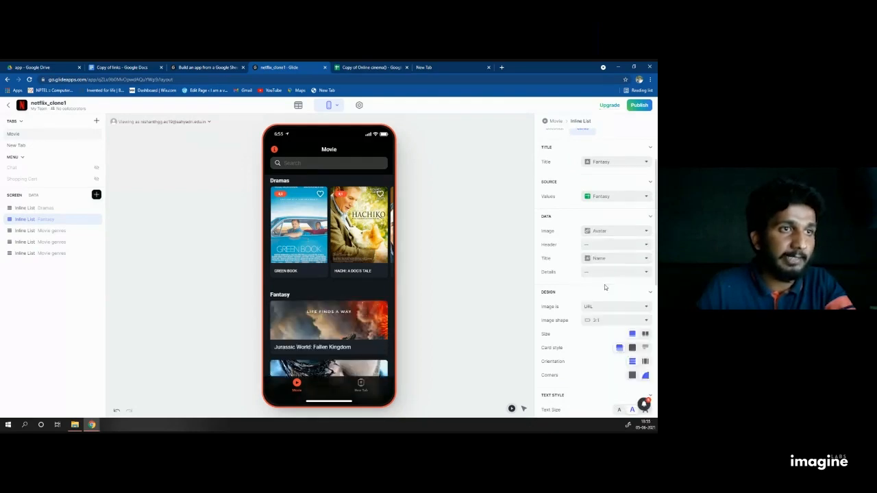
# Step: Show the Fantasy posters as 3:4 vertical, half-size cards and adjust their orientation
pyautogui.scroll(-1, 605, 284)
pyautogui.click(610, 288)
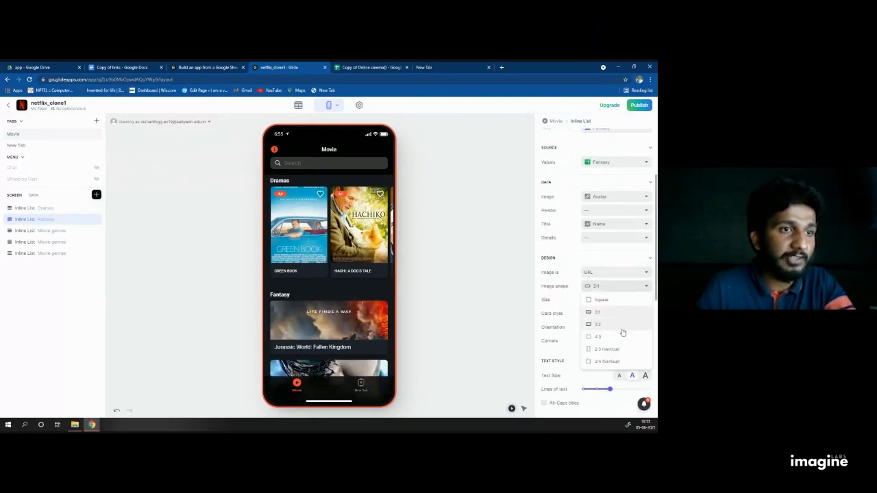
pyautogui.click(607, 361)
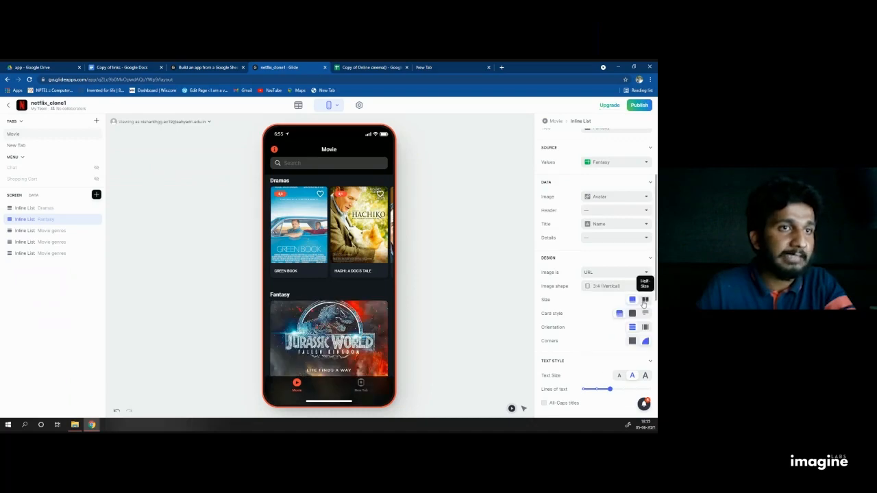
pyautogui.click(644, 301)
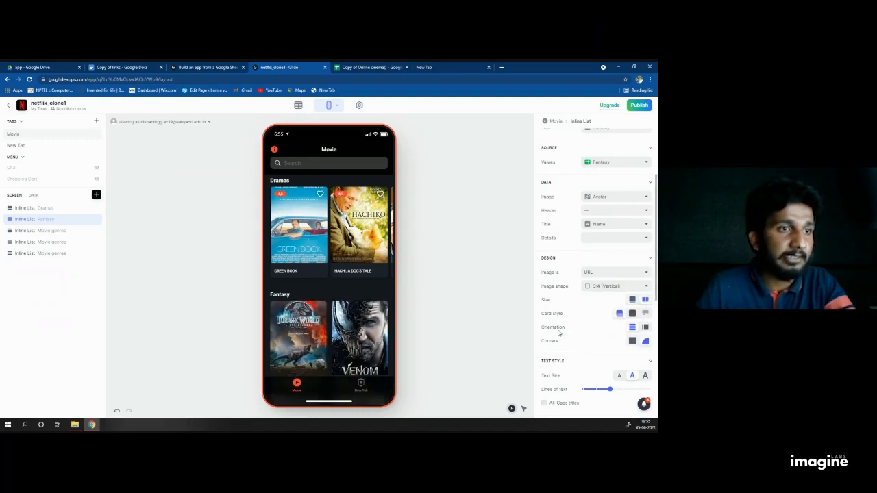
pyautogui.click(645, 326)
# Step: Show card titles in all caps and put a Favorite button on each poster
pyautogui.scroll(-1, 629, 333)
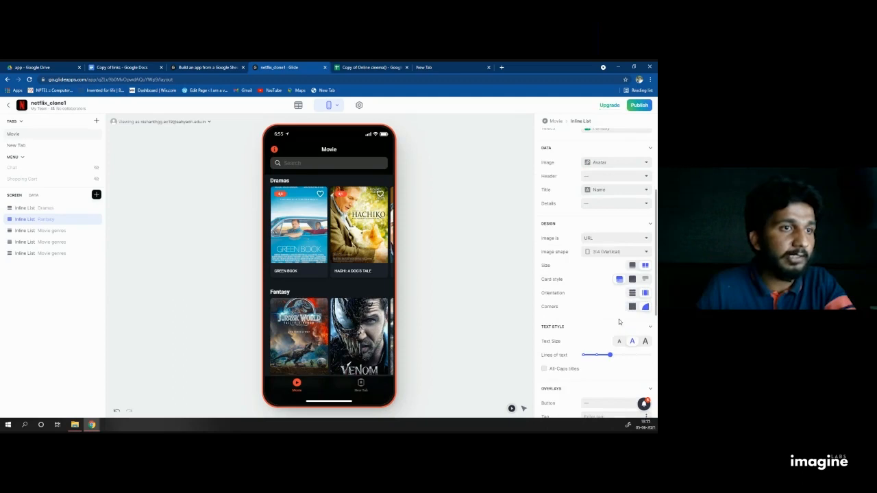
pyautogui.scroll(-1, 619, 321)
pyautogui.click(544, 335)
pyautogui.scroll(-1, 610, 323)
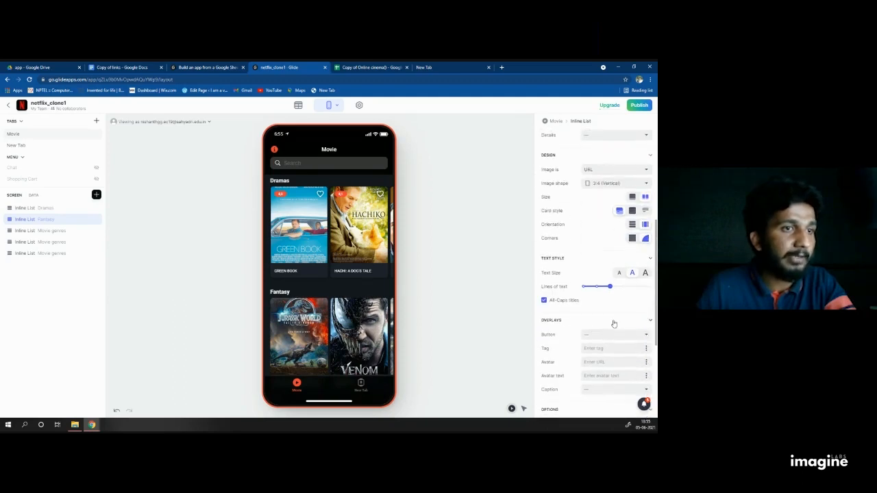
pyautogui.click(611, 335)
pyautogui.click(609, 359)
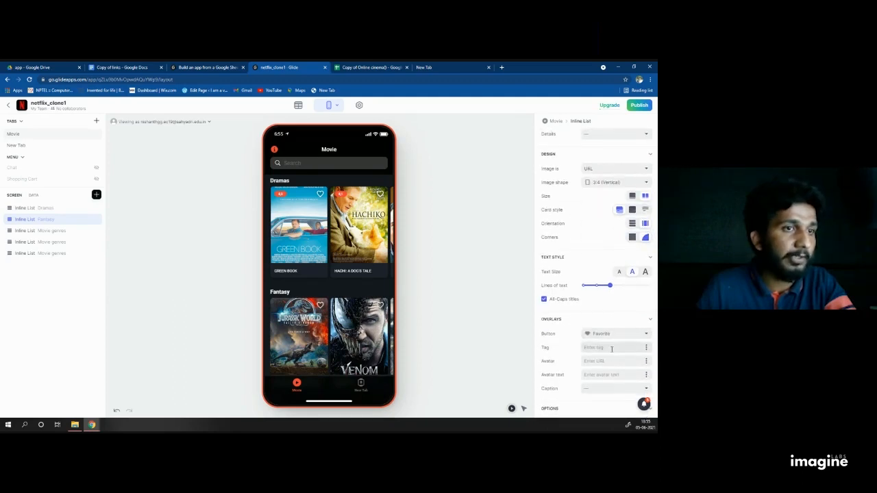
# Step: Tag each poster with its IMDb Rating and show all Fantasy movies without a limit
pyautogui.scroll(-1, 614, 312)
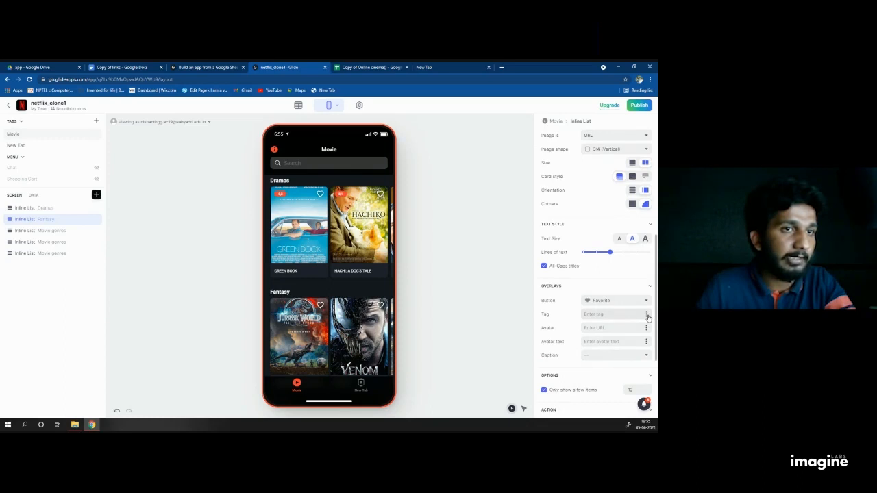
pyautogui.click(646, 315)
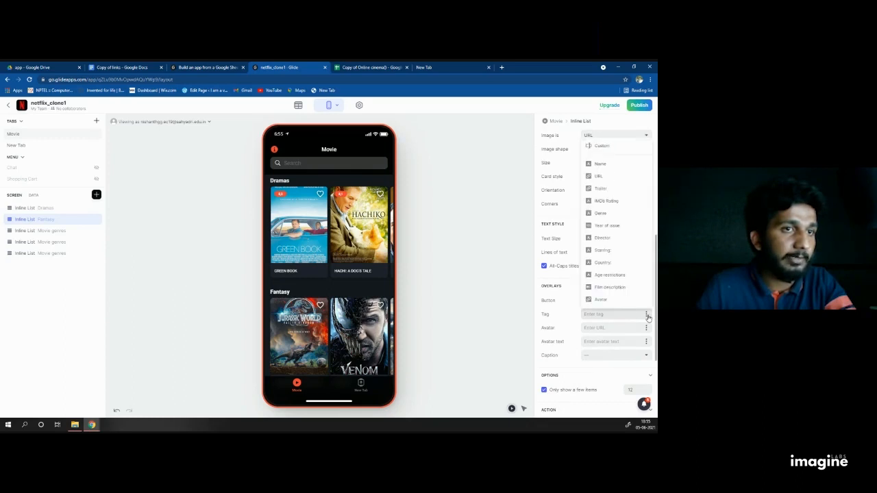
pyautogui.click(612, 201)
pyautogui.scroll(-2, 603, 288)
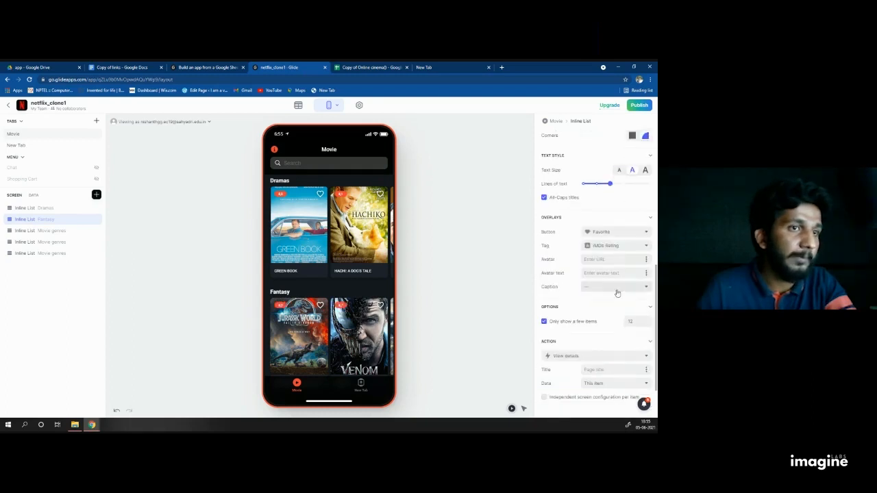
pyautogui.click(544, 322)
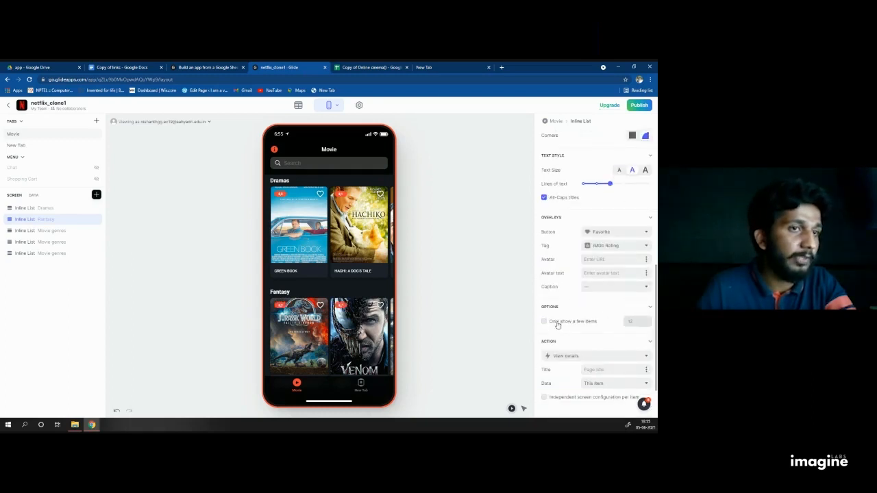
# Step: Start a new custom action for tapping a Fantasy poster
pyautogui.scroll(-1, 576, 326)
pyautogui.scroll(-1, 576, 327)
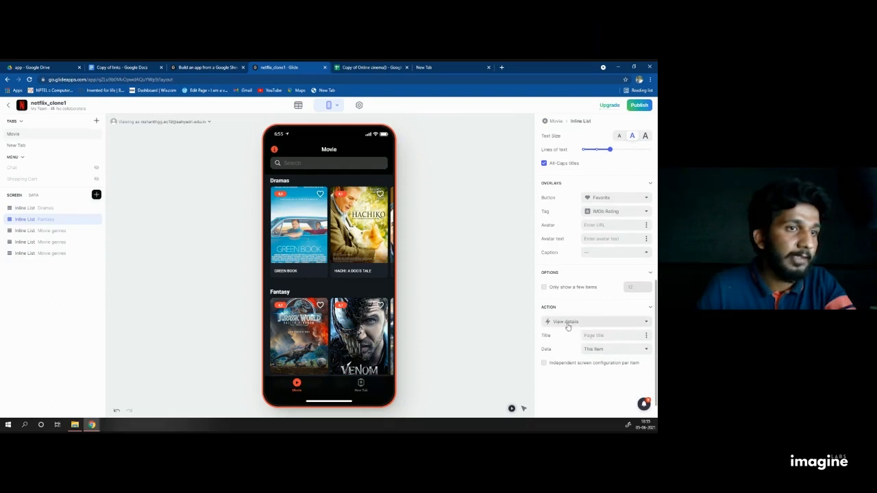
pyautogui.click(569, 322)
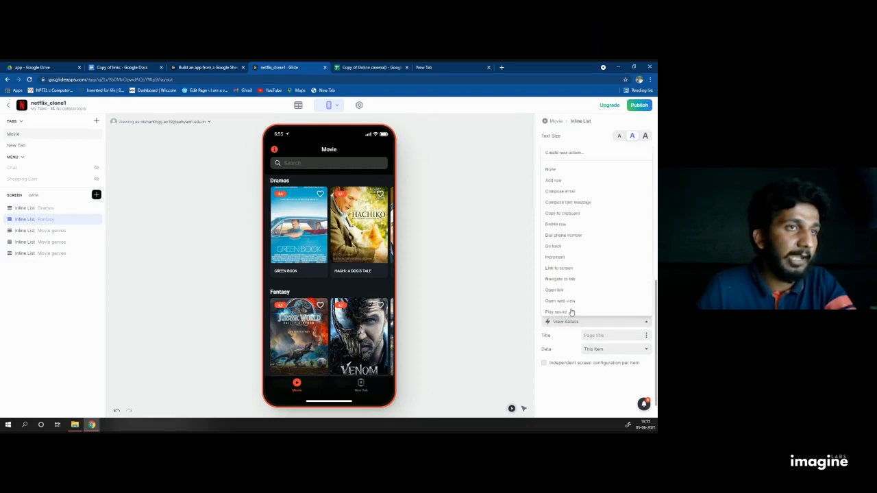
pyautogui.click(564, 152)
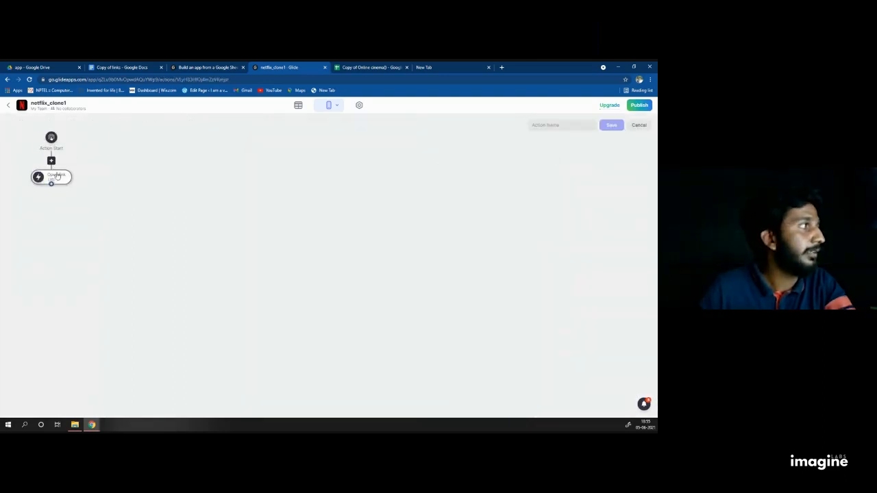
# Step: Replace the default Open link step with Reshuffle followed by View details
pyautogui.click(57, 176)
pyautogui.click(156, 197)
pyautogui.click(50, 142)
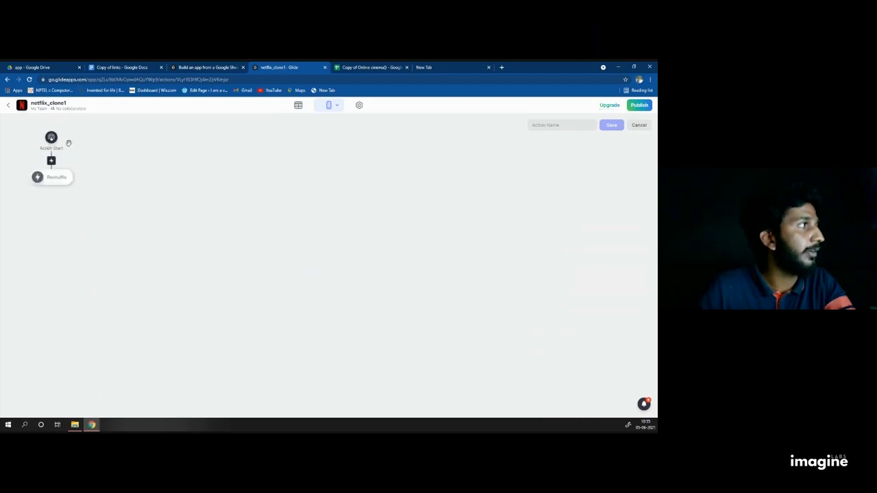
pyautogui.click(51, 184)
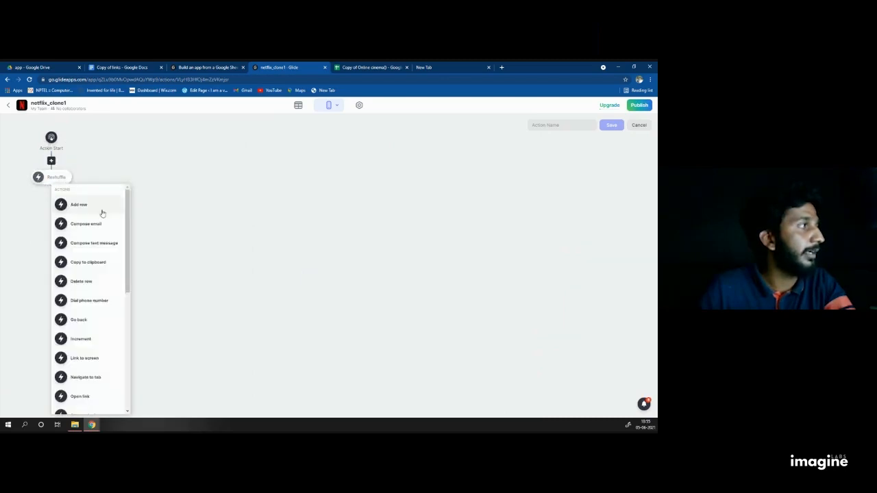
pyautogui.scroll(-10, 103, 274)
pyautogui.click(83, 370)
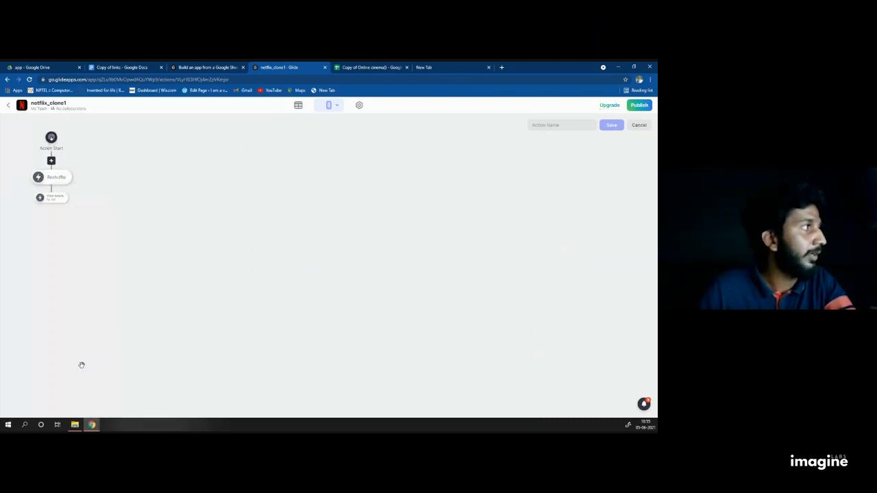
# Step: Name the action 'afil' and save it
pyautogui.click(544, 127)
pyautogui.write('afil')
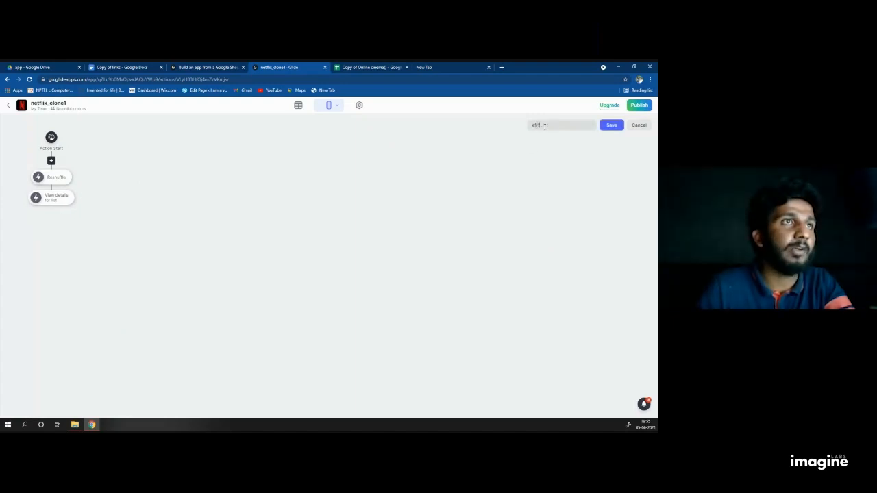
pyautogui.click(611, 126)
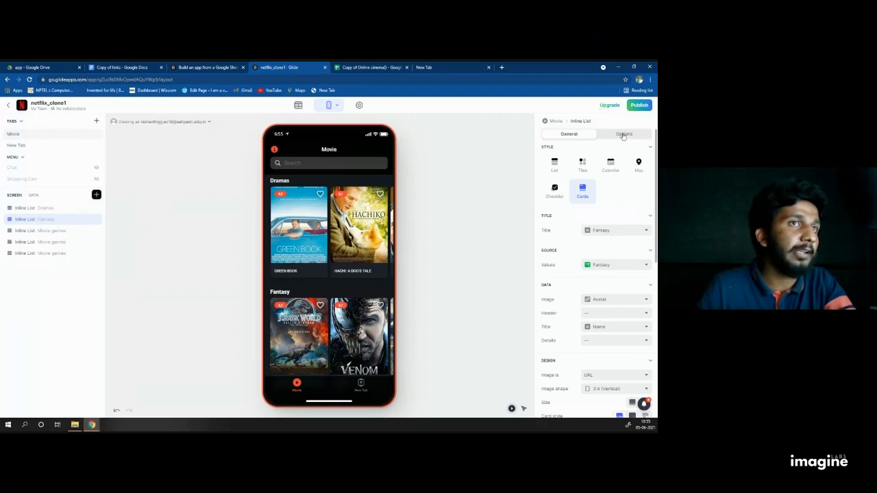
pyautogui.click(623, 135)
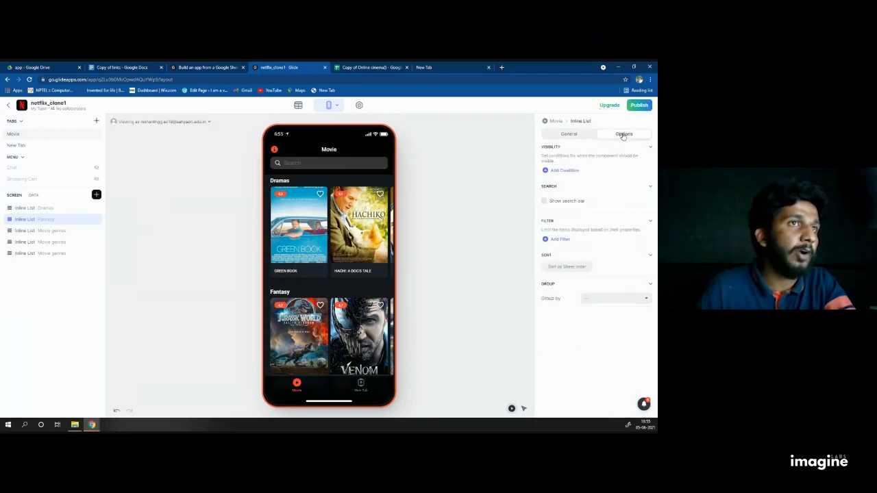
pyautogui.click(545, 200)
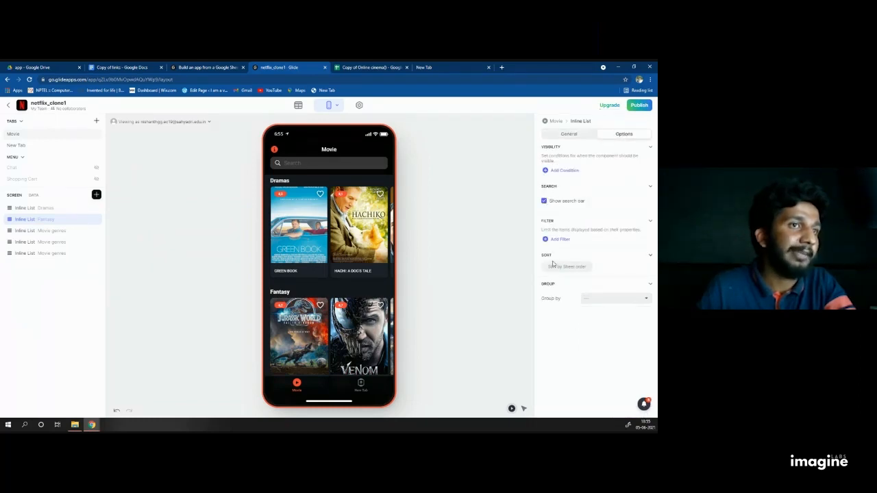
pyautogui.click(558, 267)
pyautogui.click(571, 273)
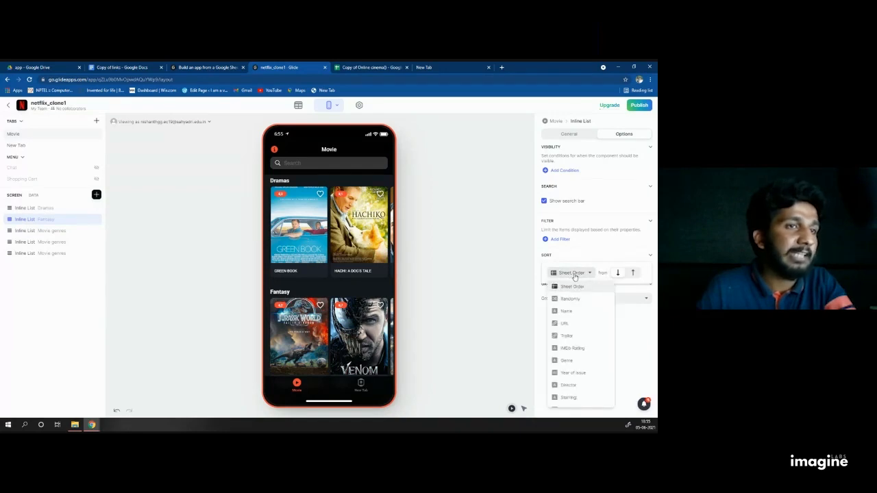
pyautogui.click(575, 299)
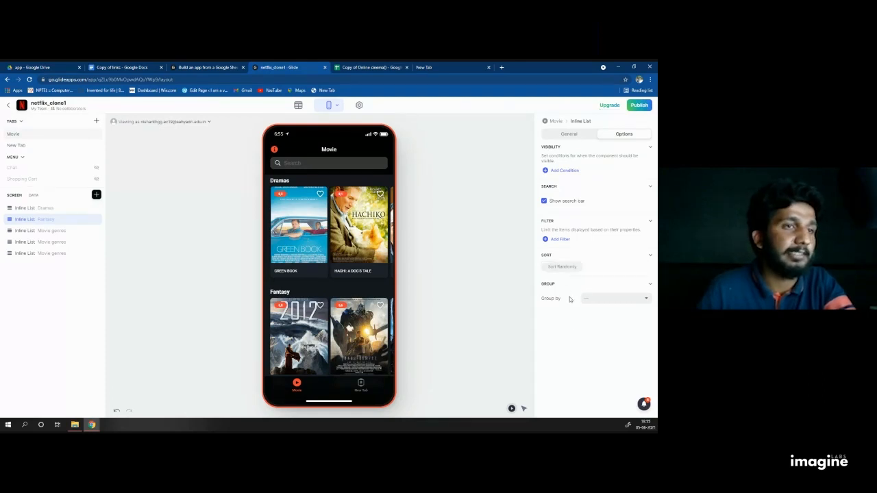
pyautogui.scroll(-2, 335, 277)
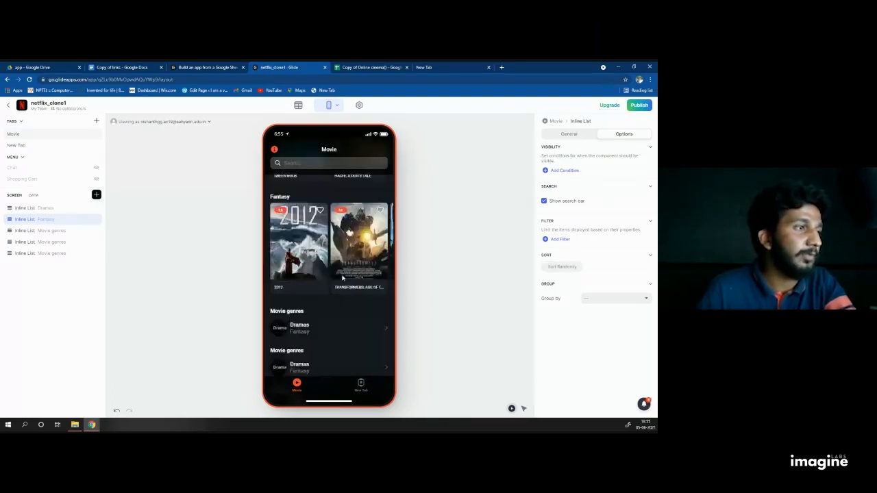
pyautogui.scroll(2, 313, 203)
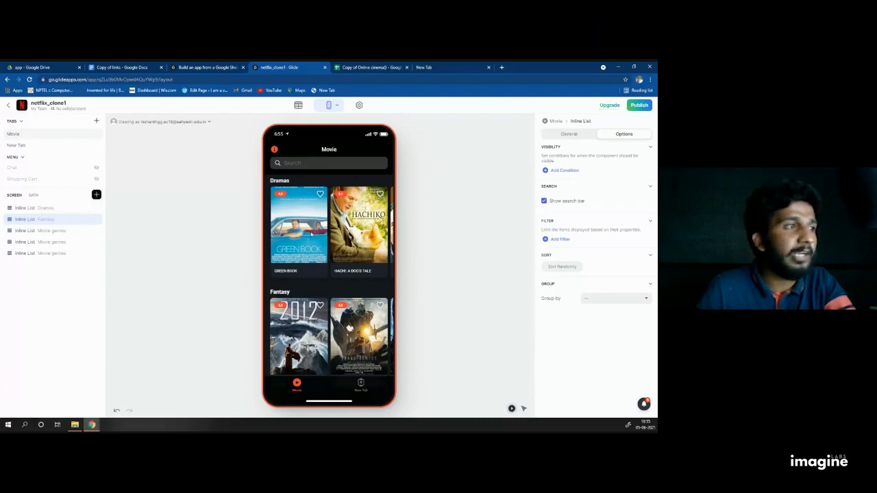
pyautogui.scroll(-1, 368, 228)
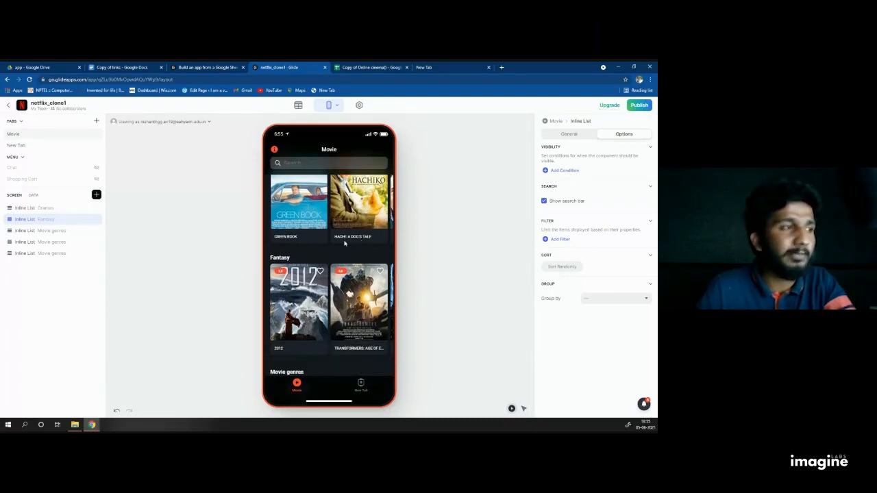
pyautogui.scroll(-1, 344, 244)
# Step: Preview the 2012 and Venom detail screens, returning to the movie list each time
pyautogui.click(299, 274)
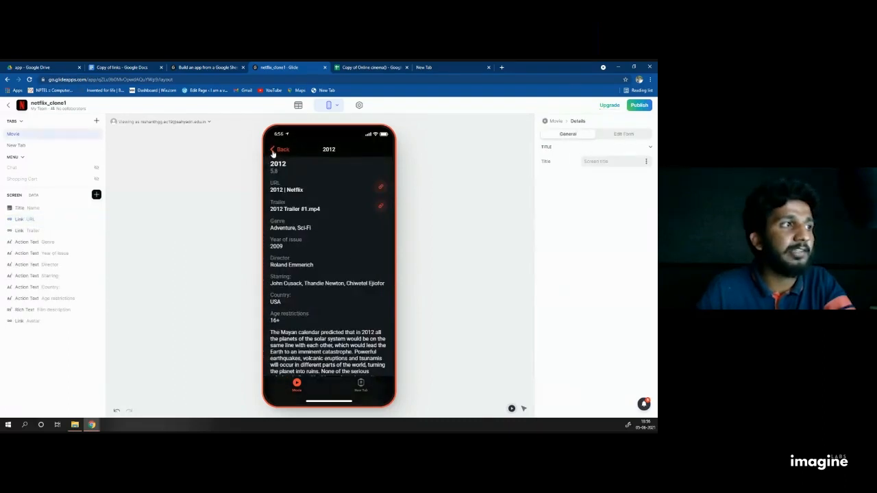
pyautogui.click(272, 151)
pyautogui.click(301, 267)
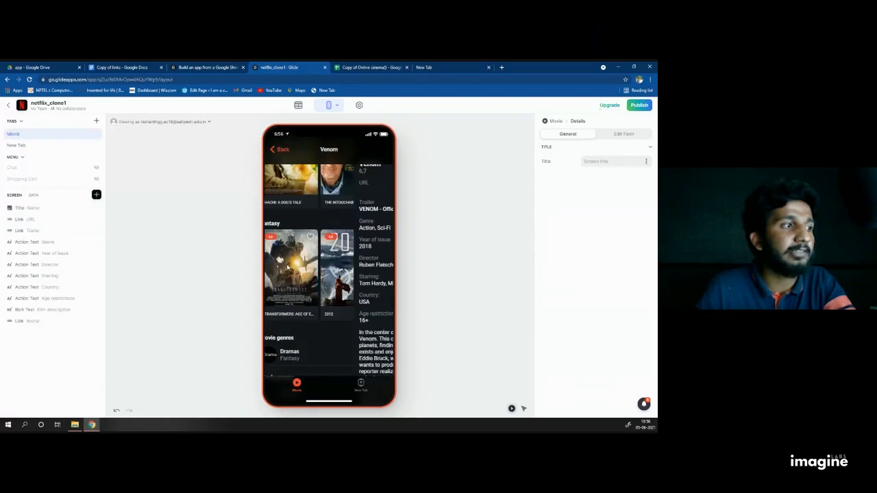
pyautogui.click(274, 151)
# Step: Open The Shawshank Redemption's details in the preview and scroll through its fields
pyautogui.scroll(-1, 318, 237)
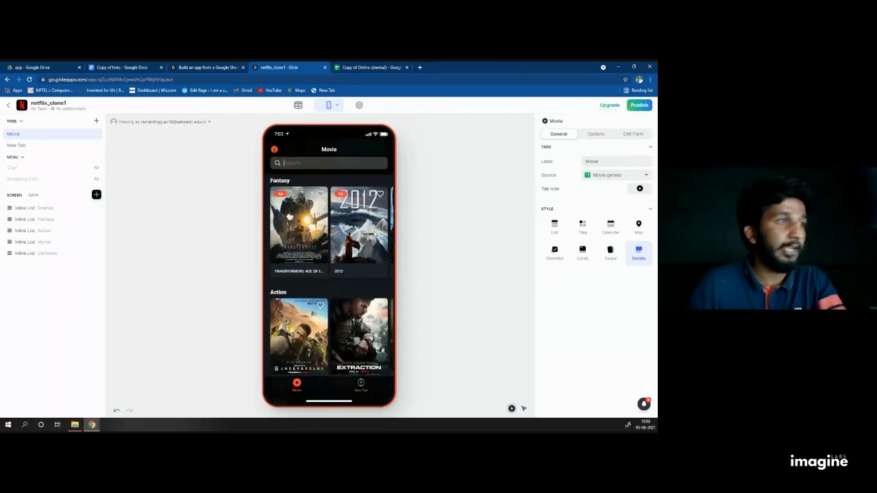
pyautogui.scroll(-4, 374, 252)
pyautogui.scroll(7, 349, 251)
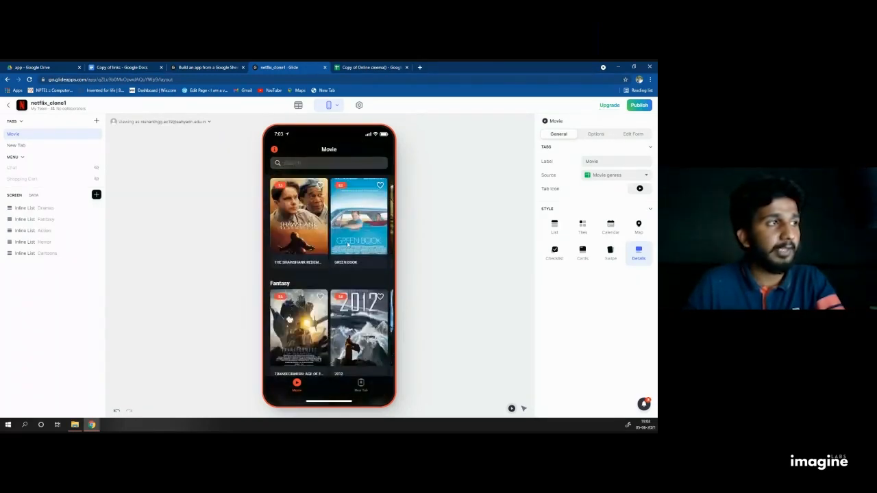
pyautogui.scroll(1, 347, 244)
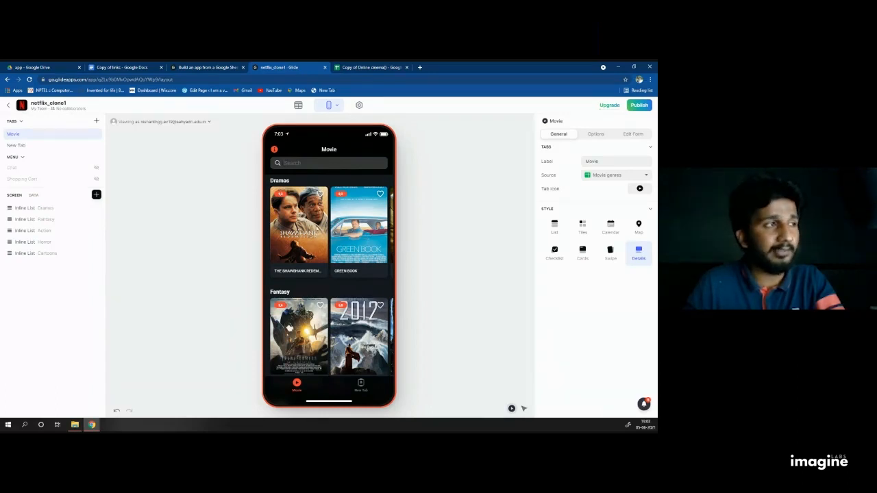
pyautogui.click(315, 225)
pyautogui.scroll(-4, 328, 233)
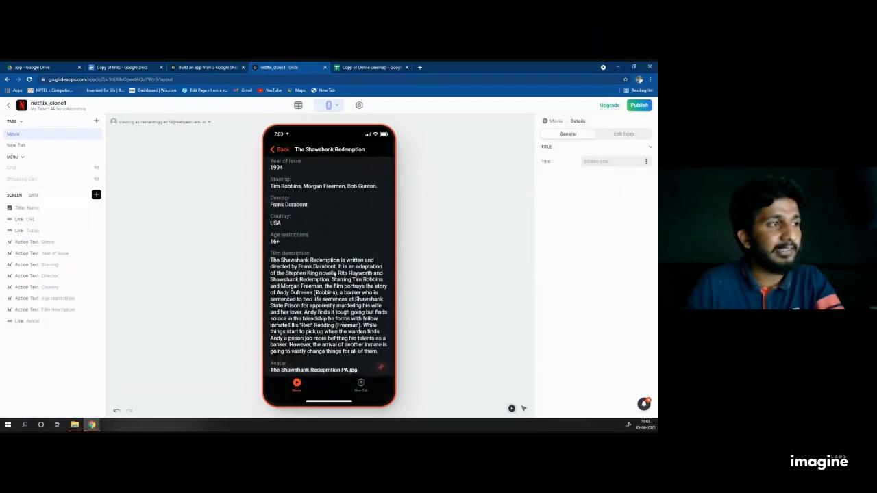
pyautogui.scroll(4, 335, 274)
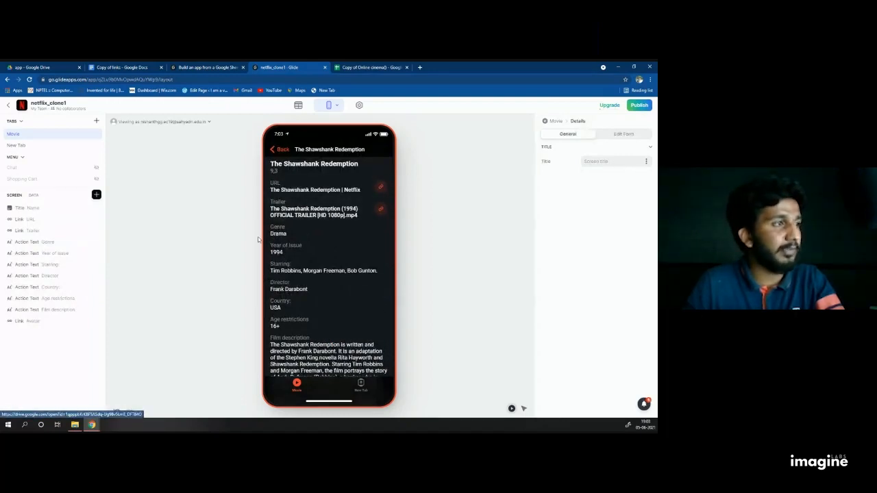
pyautogui.scroll(-3, 294, 250)
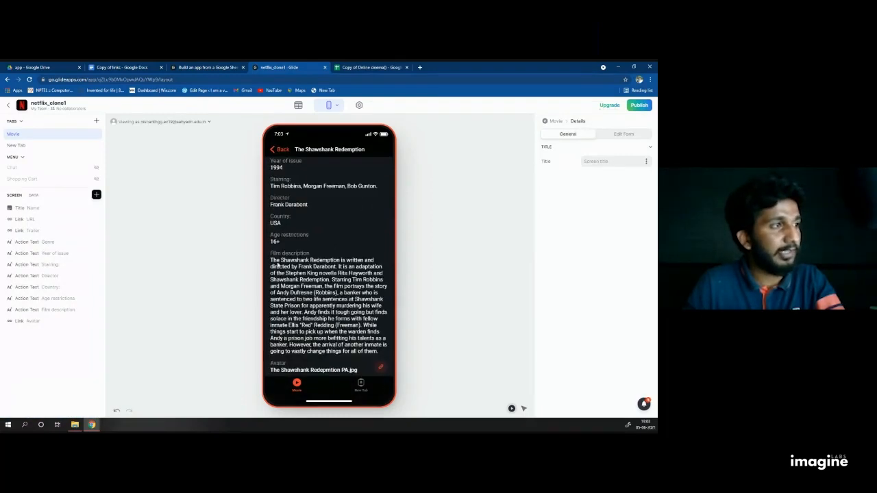
pyautogui.scroll(3, 317, 298)
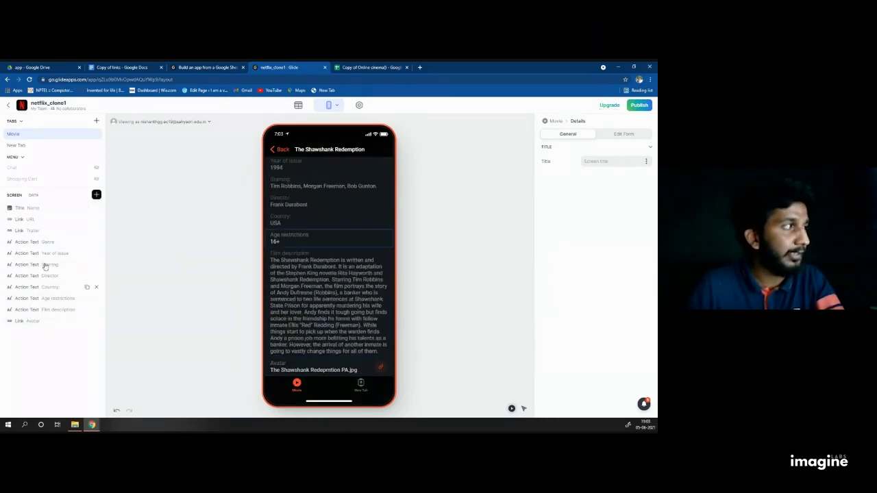
# Step: Delete the Link URL, Link Trailer and Link Avatar components from The Shawshank Redemption's details screen
pyautogui.click(96, 219)
pyautogui.click(96, 219)
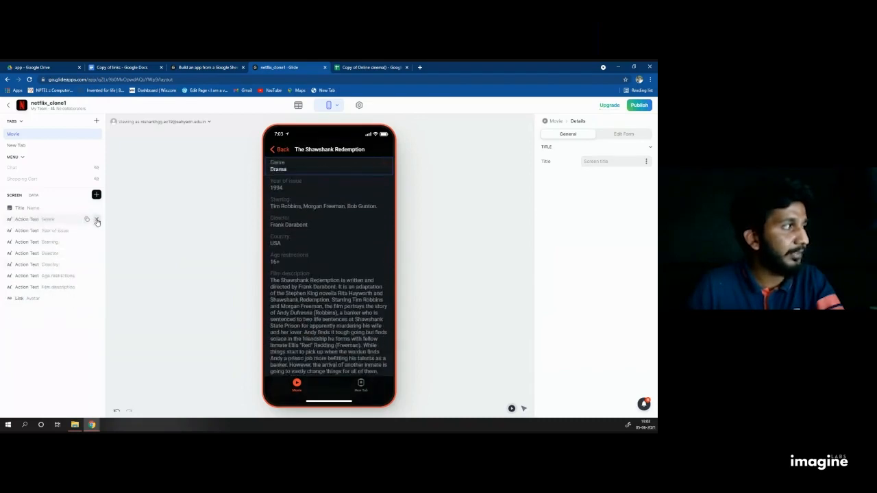
pyautogui.click(96, 298)
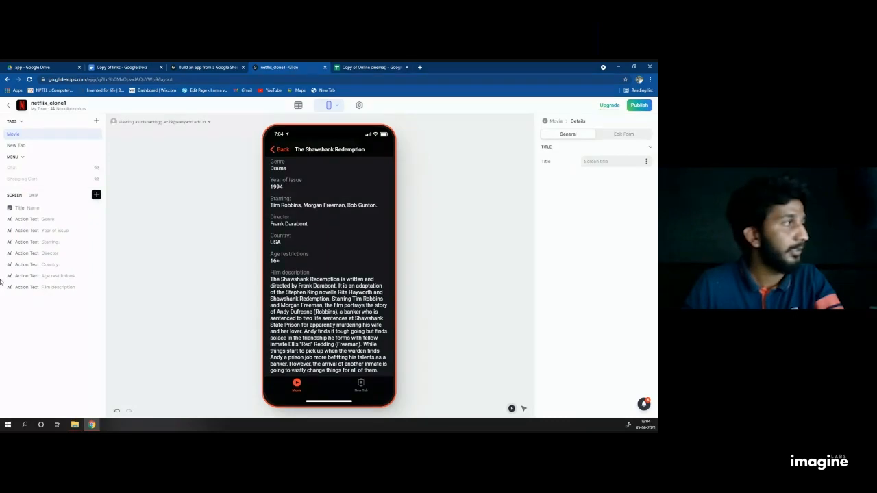
pyautogui.click(97, 196)
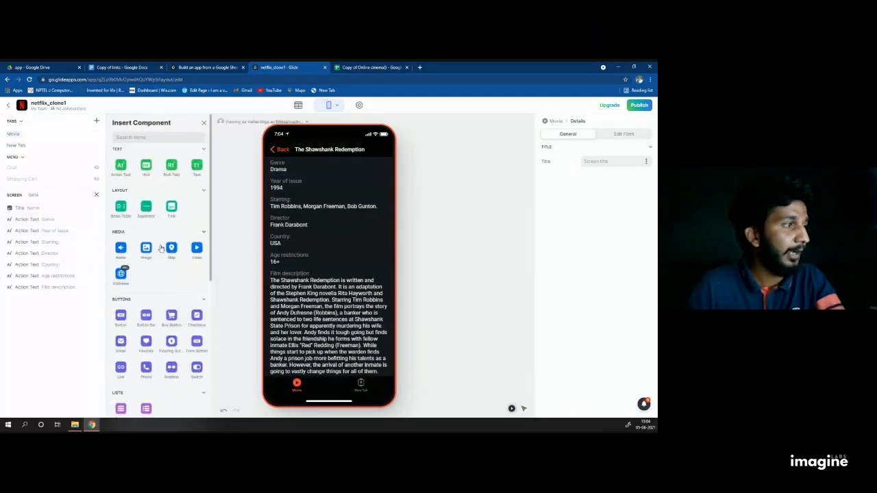
# Step: Insert a Video component and move it to the top of the details screen
pyautogui.click(197, 247)
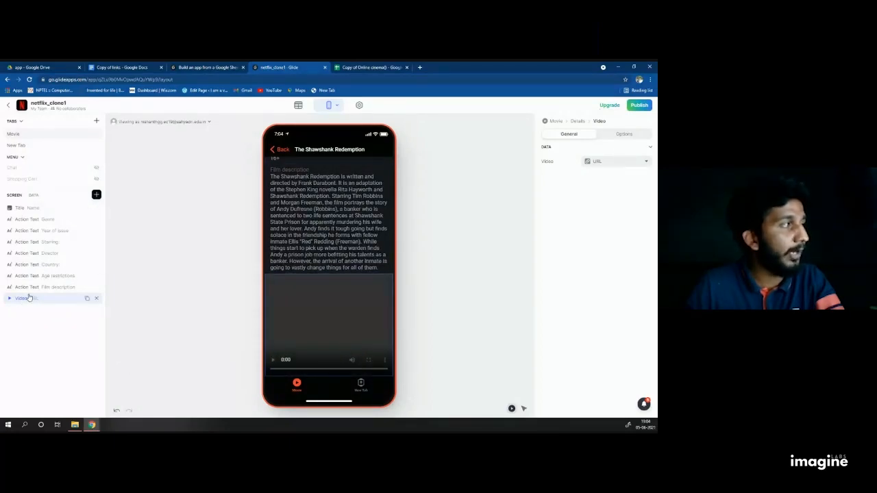
pyautogui.moveTo(24, 298); pyautogui.dragTo(19, 194)
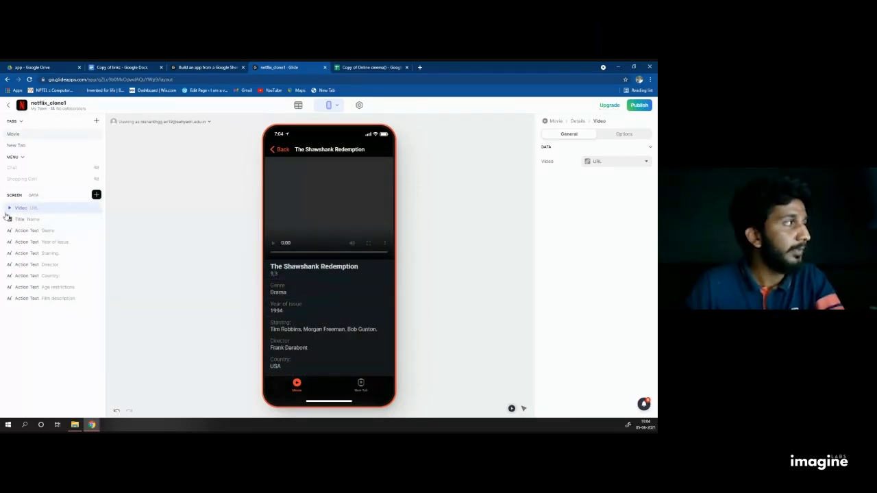
pyautogui.doubleClick(28, 208)
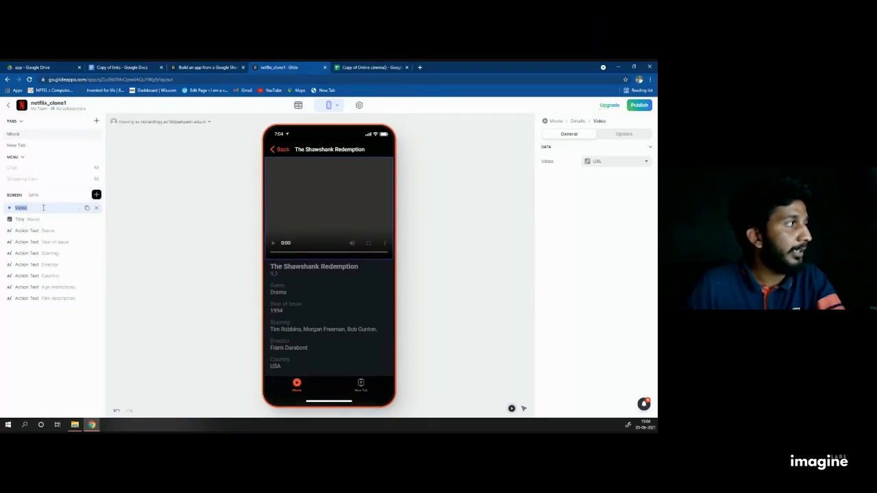
pyautogui.click(43, 207)
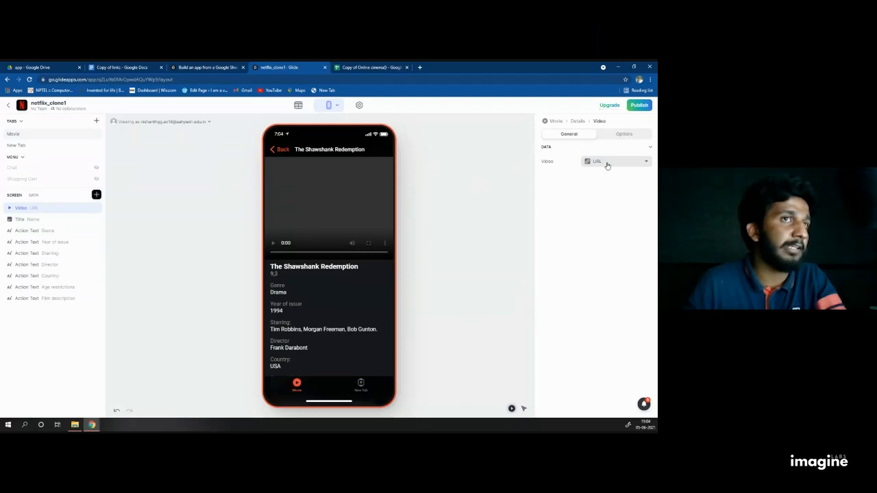
# Step: Set the video source to the Trailer column and play the trailer in the preview
pyautogui.click(606, 164)
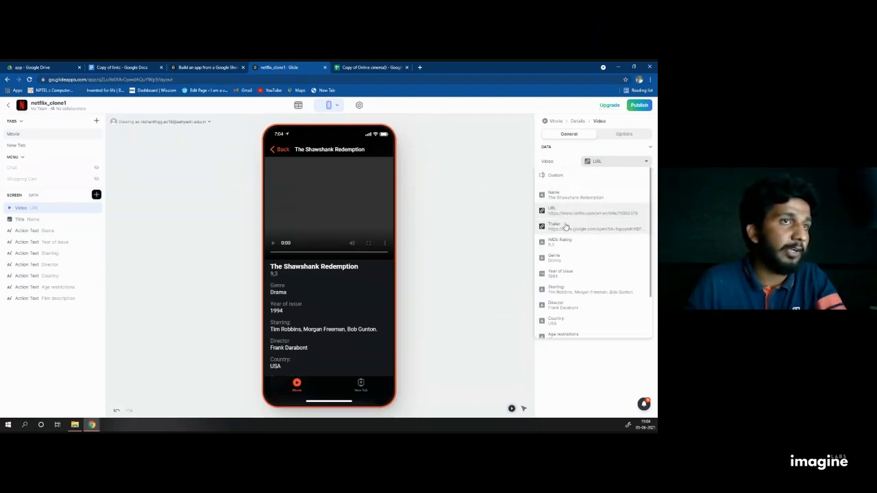
pyautogui.click(565, 227)
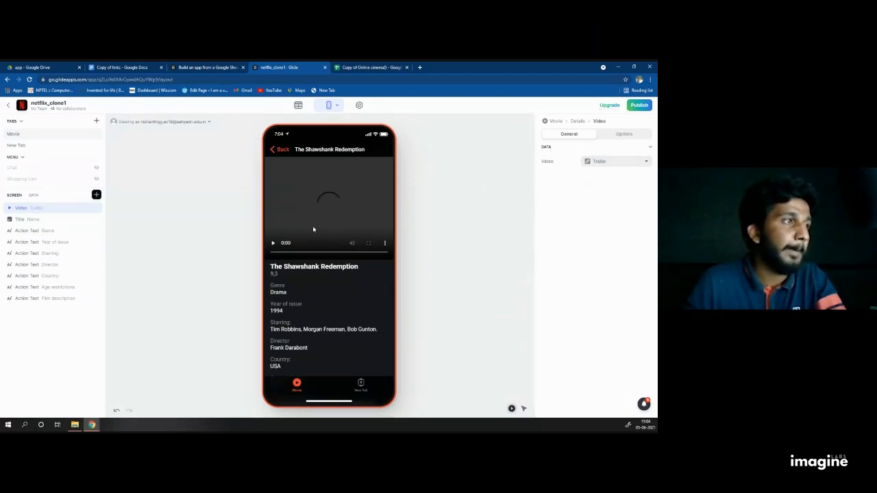
pyautogui.click(274, 243)
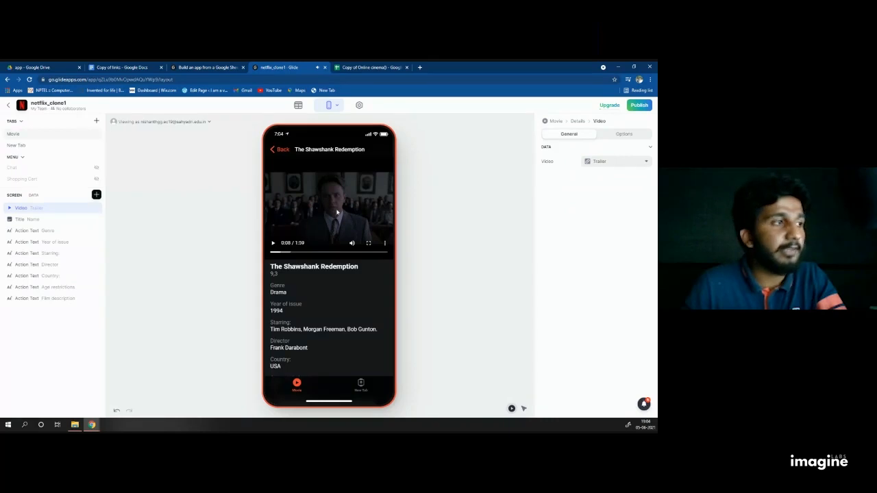
pyautogui.scroll(-1, 333, 215)
pyautogui.scroll(1, 300, 275)
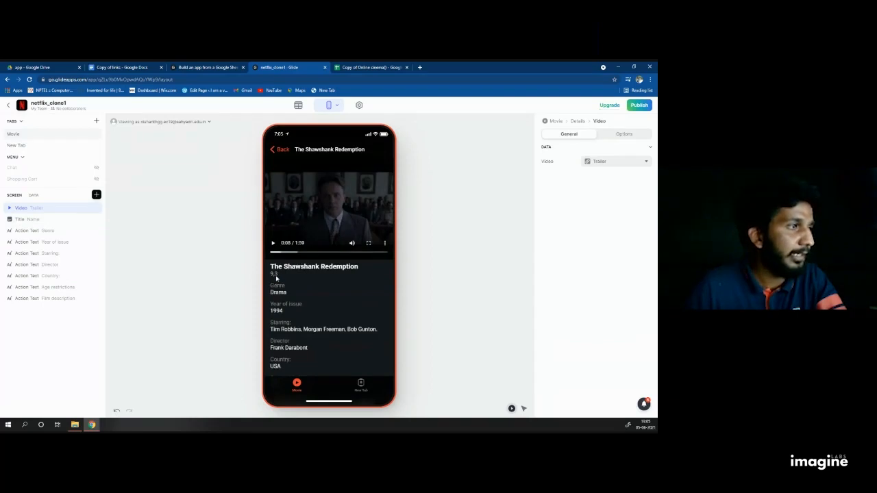
pyautogui.scroll(-2, 322, 278)
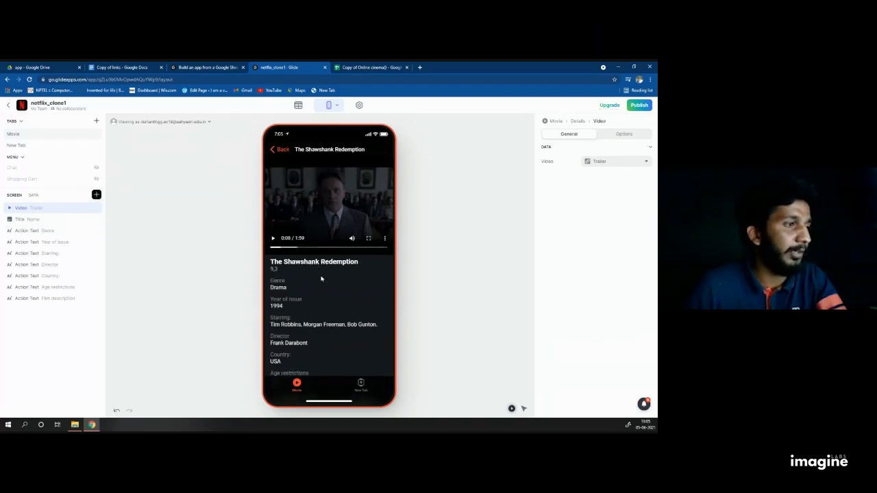
pyautogui.scroll(-2, 321, 279)
pyautogui.scroll(4, 321, 278)
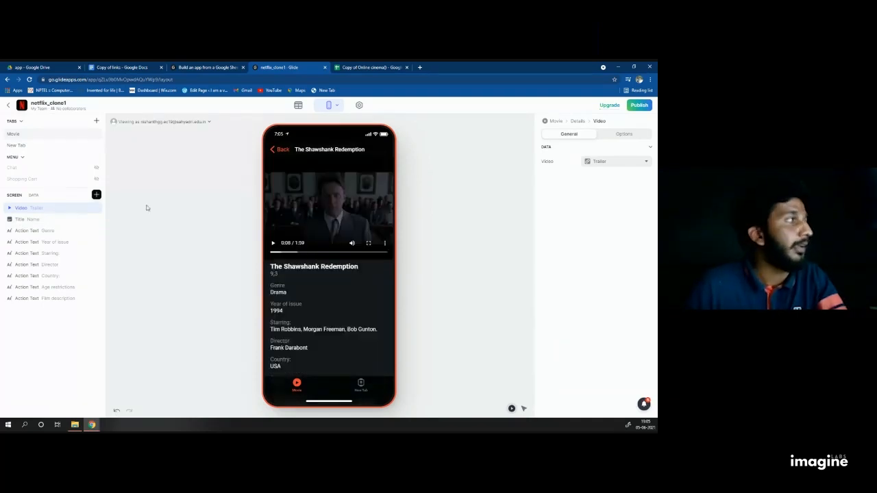
pyautogui.click(97, 196)
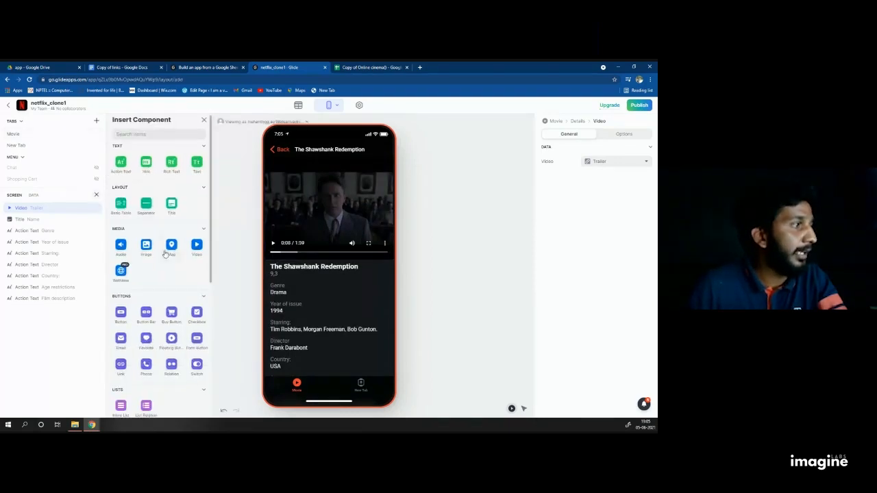
# Step: Add a Separator with Medium spacing just below the trailer video
pyautogui.scroll(-3, 164, 257)
pyautogui.scroll(3, 165, 255)
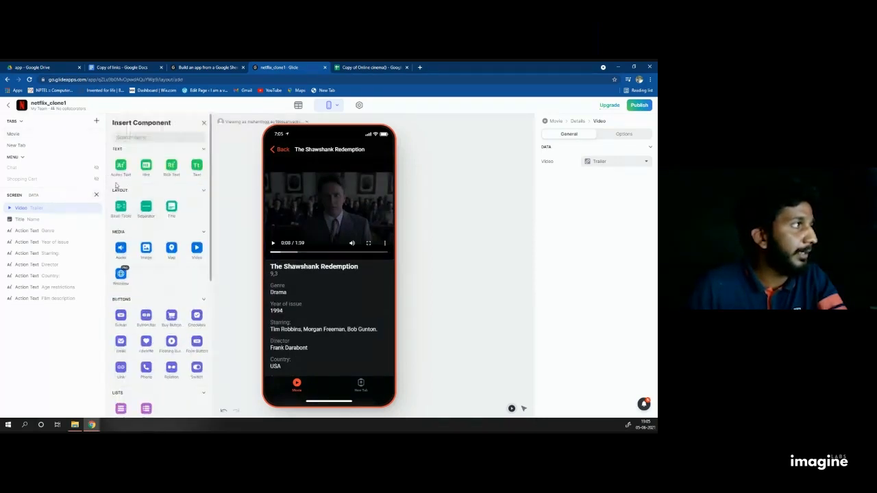
pyautogui.click(147, 209)
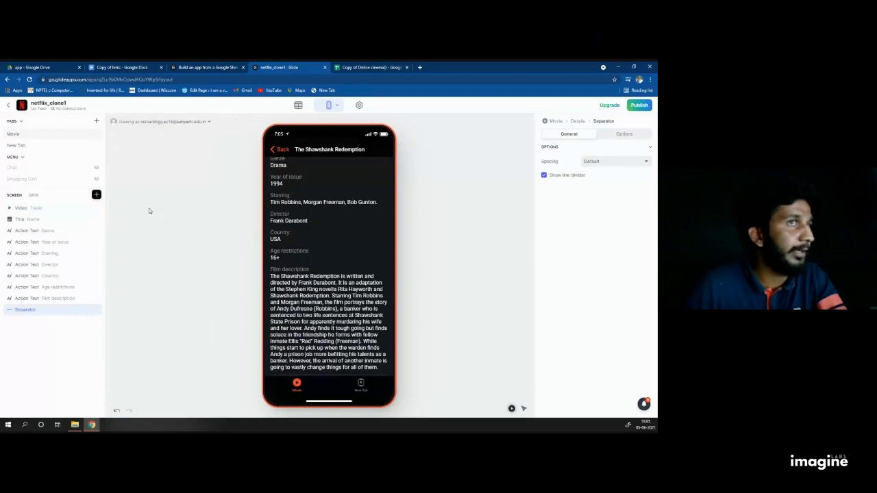
pyautogui.click(605, 163)
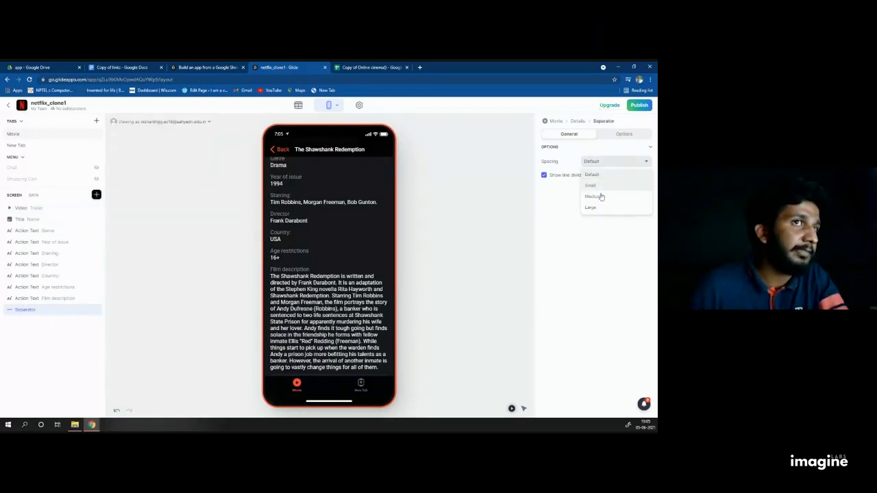
pyautogui.click(593, 197)
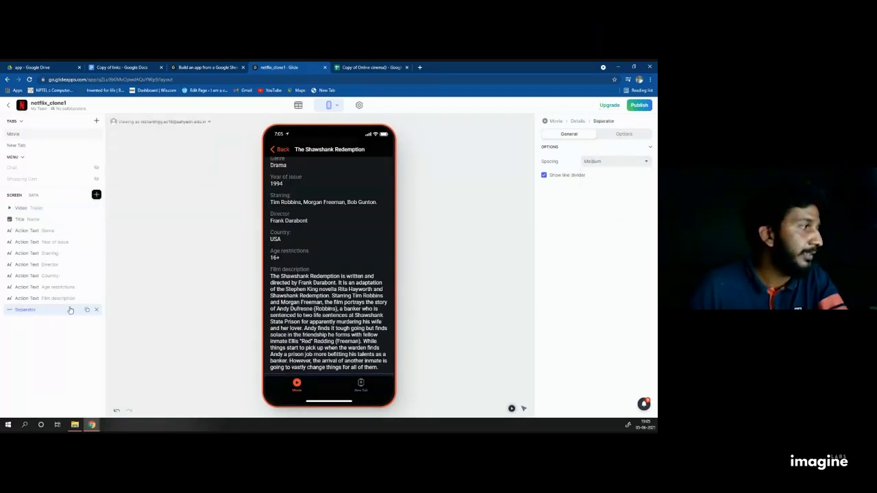
pyautogui.moveTo(24, 310); pyautogui.dragTo(45, 219)
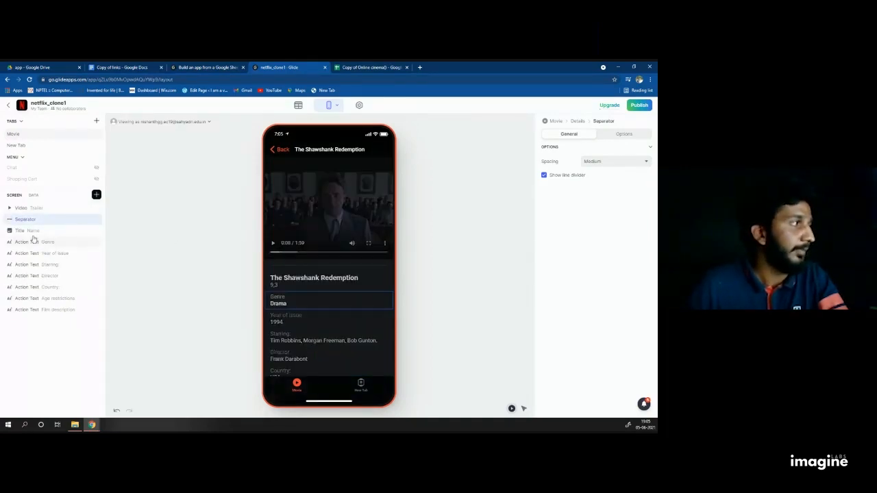
pyautogui.click(97, 194)
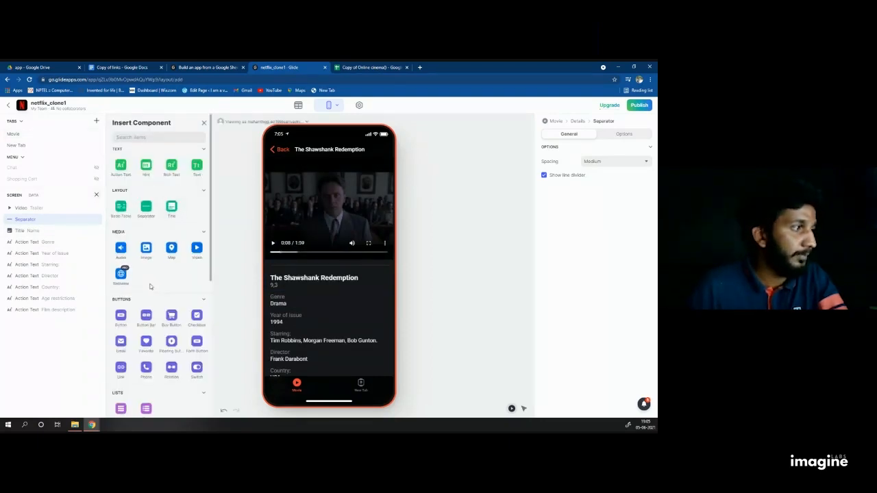
# Step: Add a button labelled 'Watch Now' beneath the movie title
pyautogui.scroll(-2, 150, 286)
pyautogui.click(120, 248)
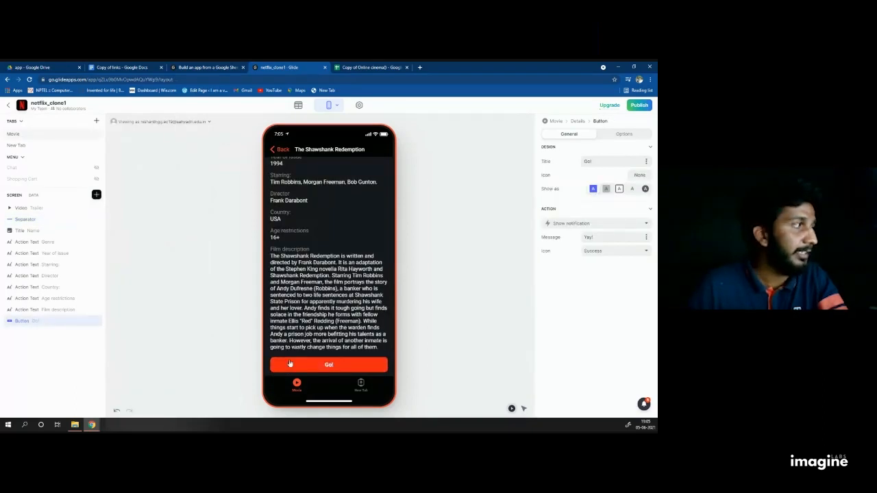
pyautogui.moveTo(41, 320); pyautogui.dragTo(43, 244)
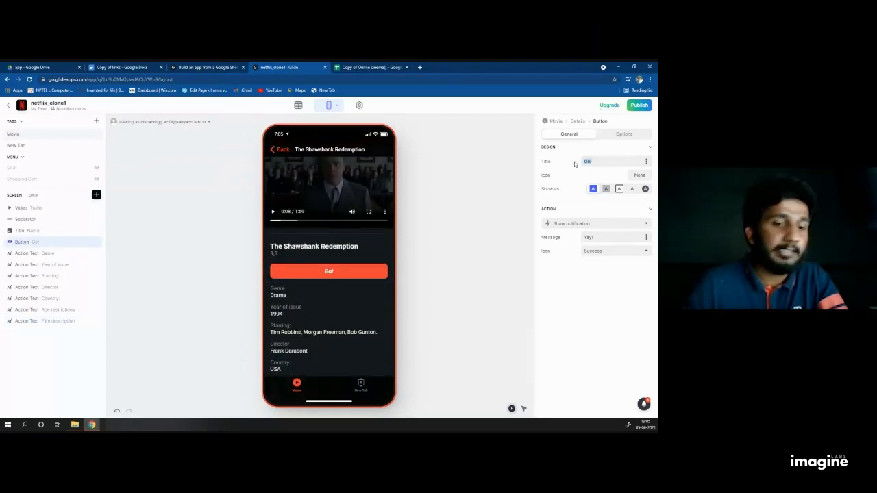
pyautogui.write('whatch')
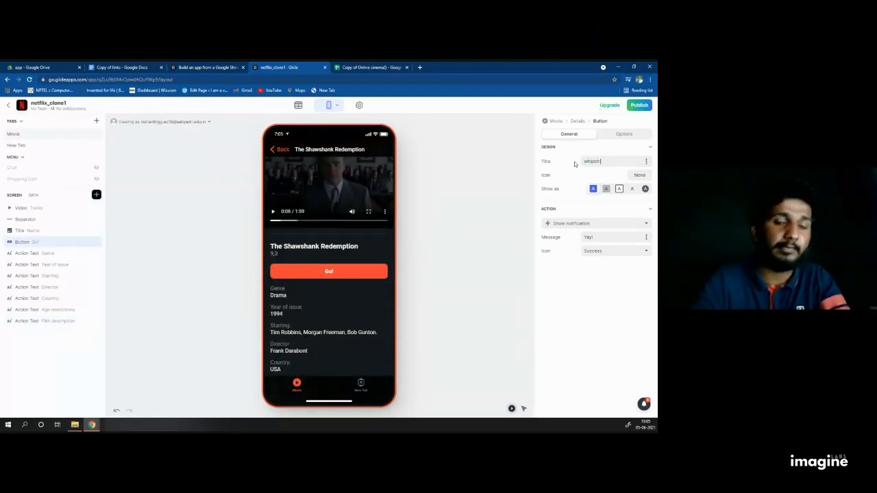
pyautogui.write(' now')
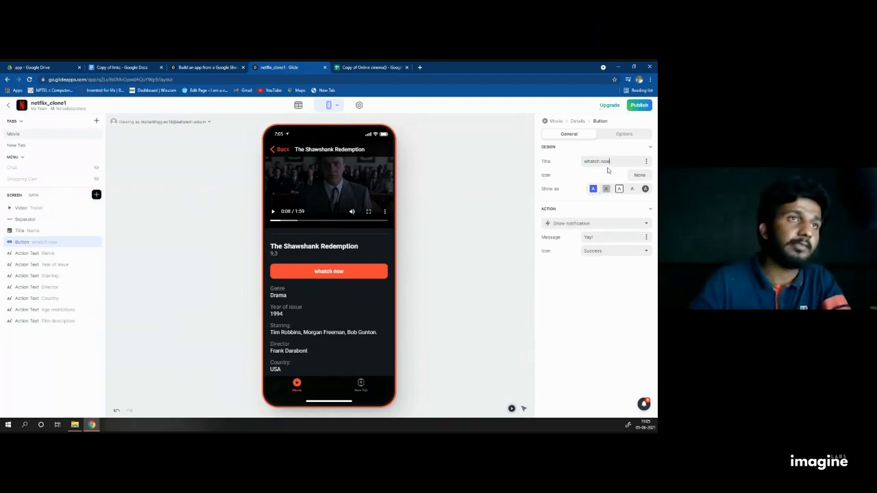
pyautogui.hotkey('ctrl', 'a')
pyautogui.write('Watch')
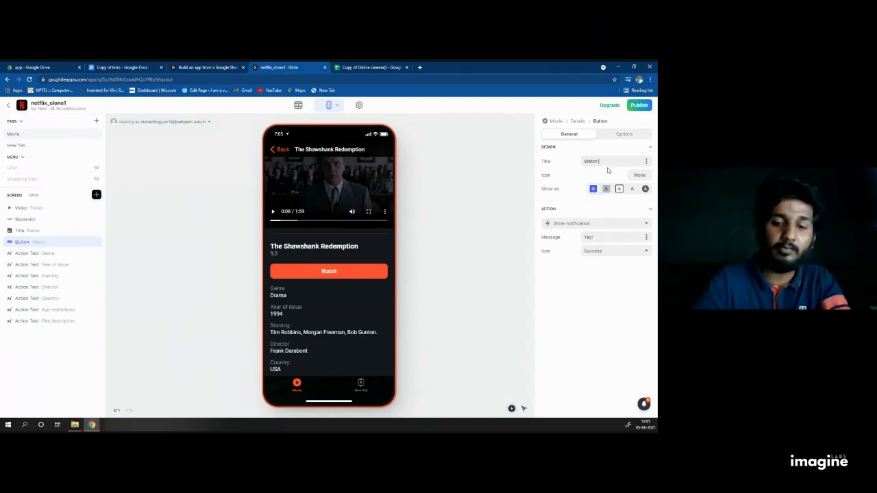
pyautogui.write(' Now')
# Step: Change the Watch Now button's action to Open link
pyautogui.click(23, 219)
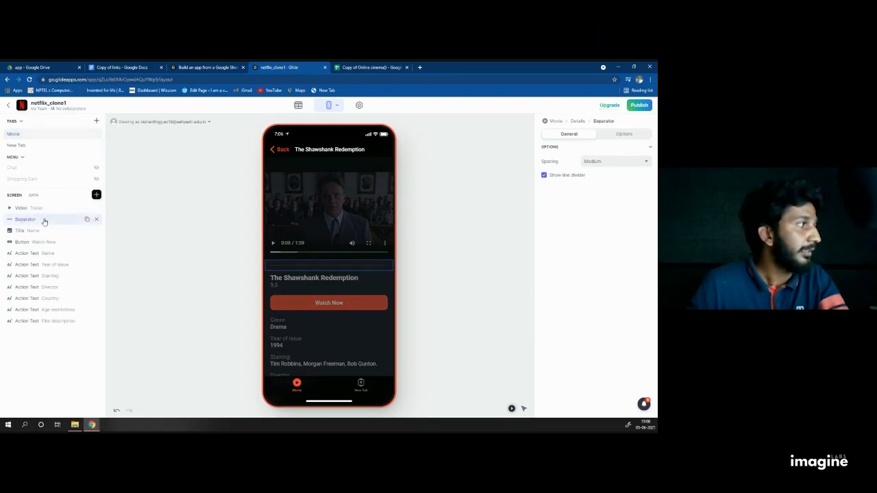
pyautogui.click(34, 230)
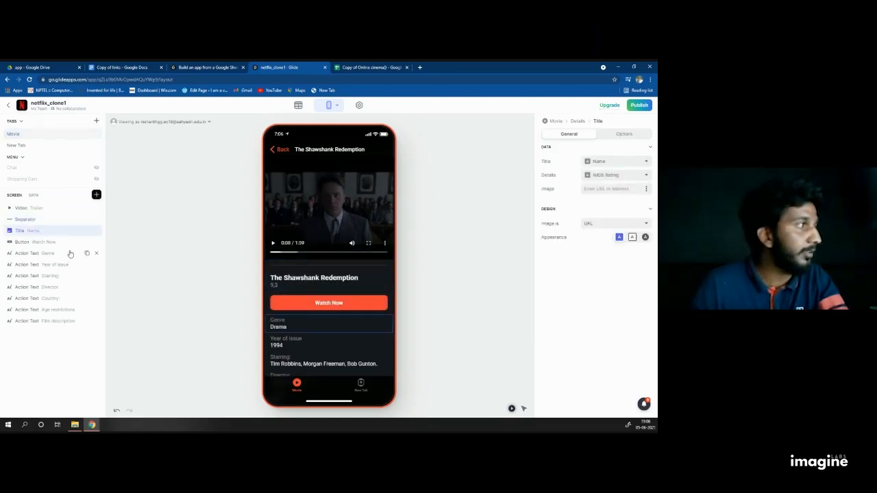
pyautogui.click(42, 242)
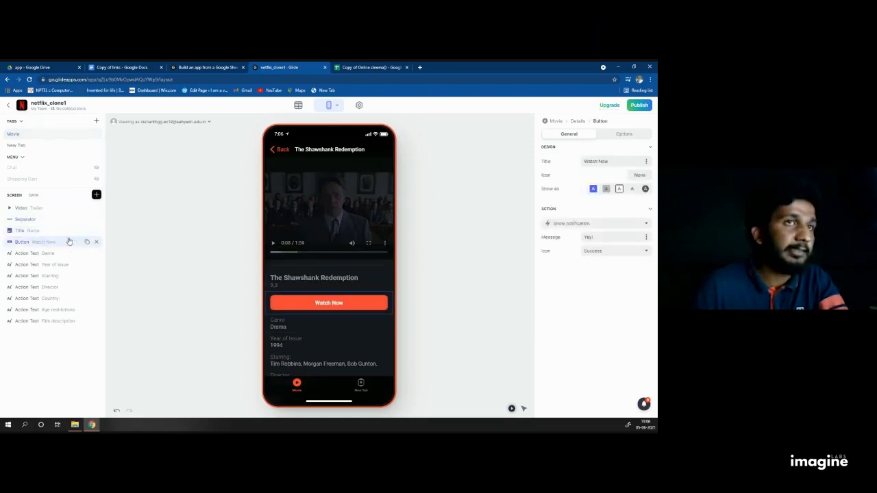
pyautogui.click(579, 224)
pyautogui.scroll(-5, 586, 301)
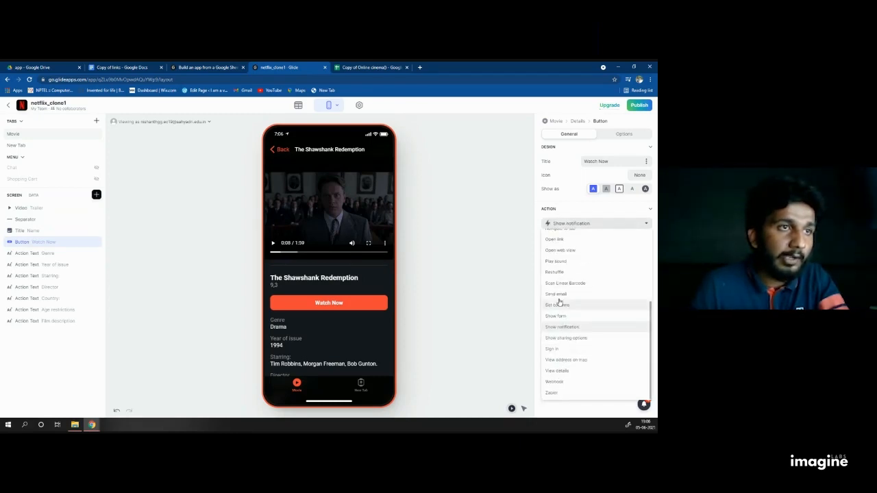
pyautogui.click(563, 240)
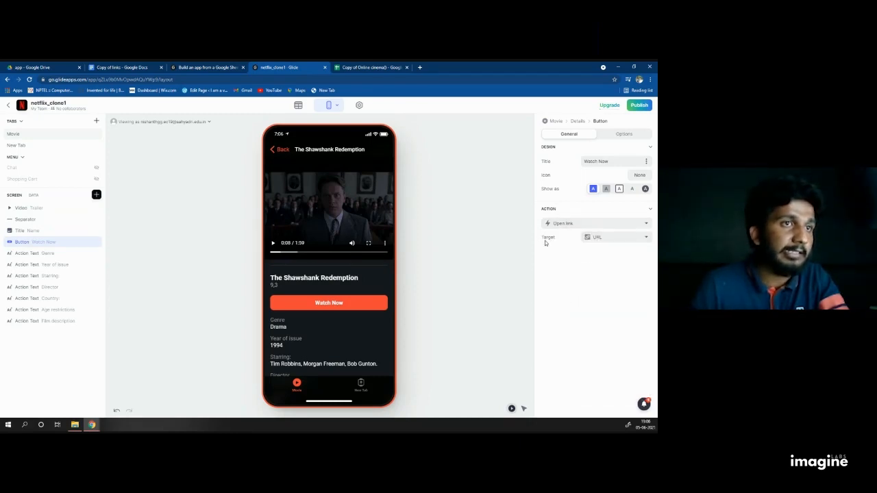
# Step: Test Watch Now in the preview, reach The Shawshank Redemption's Netflix page, then return to Glide
pyautogui.click(348, 309)
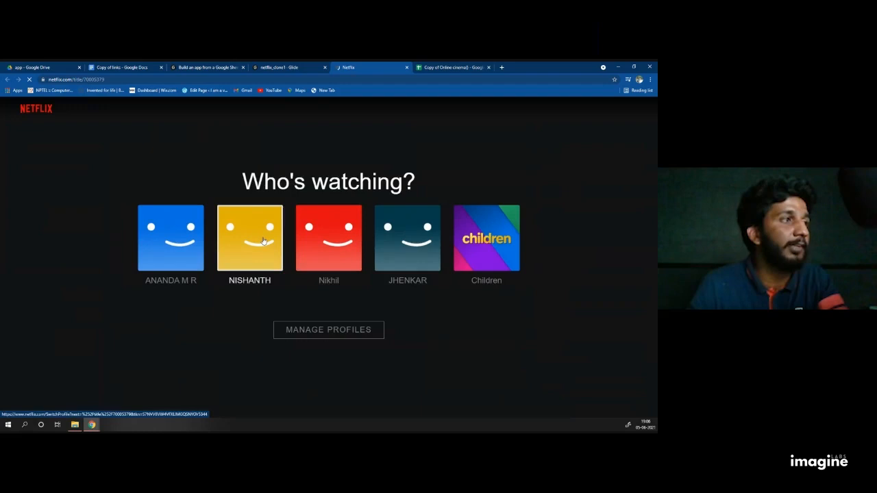
pyautogui.click(263, 241)
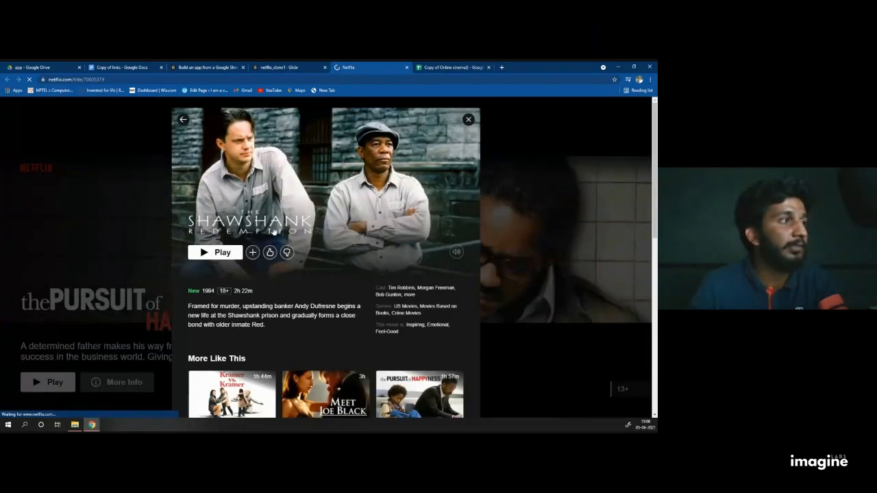
pyautogui.click(277, 67)
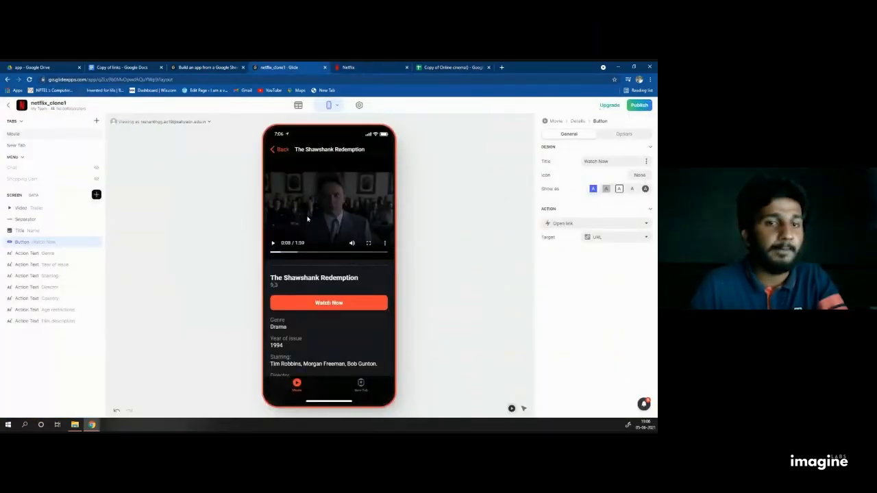
# Step: Go back to the Movie list, view Hachi: A Dog's Tale's details, and return
pyautogui.click(273, 148)
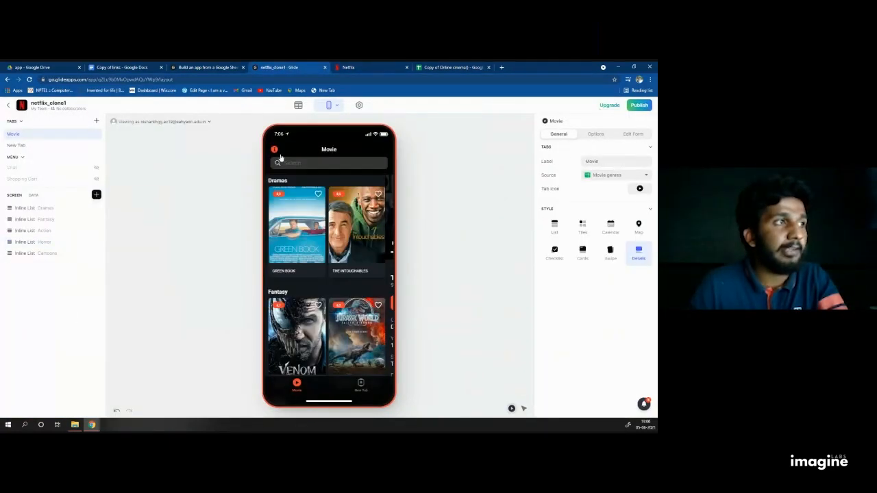
pyautogui.click(338, 237)
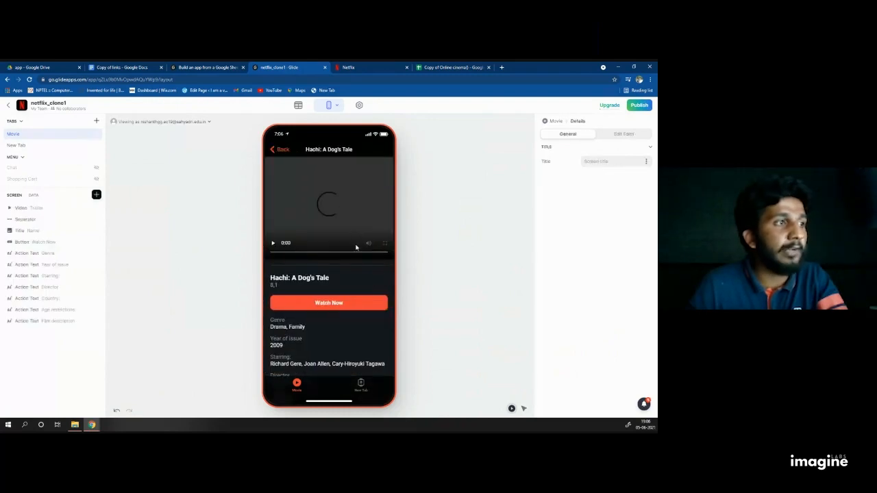
pyautogui.click(273, 148)
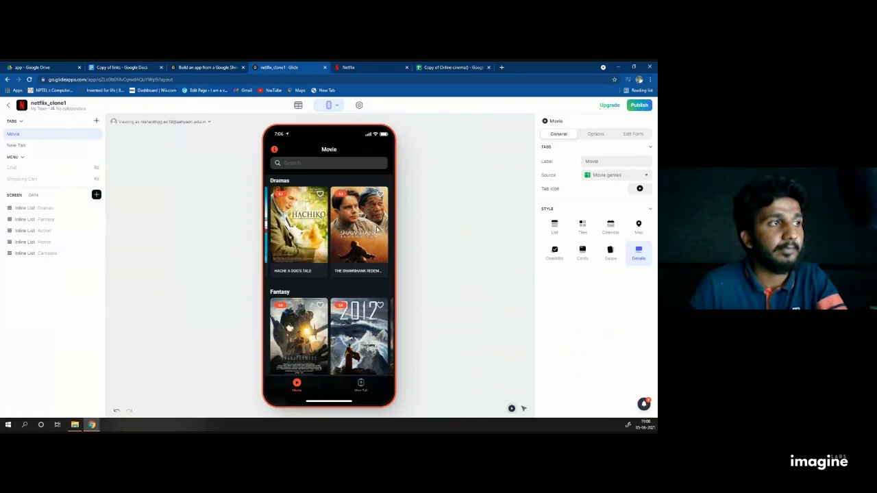
# Step: Open The Intouchables from the Dramas row, return, and scroll through the genre carousels
pyautogui.moveTo(286, 234); pyautogui.dragTo(418, 226)
pyautogui.click(313, 223)
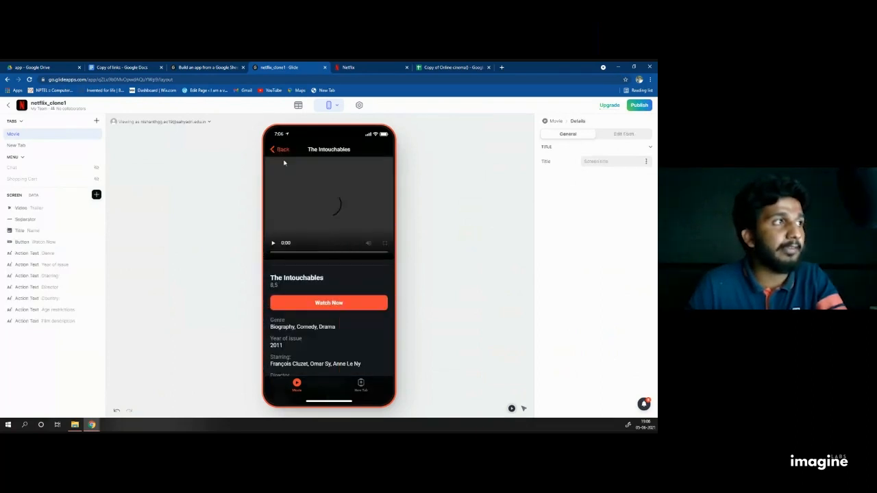
pyautogui.click(277, 149)
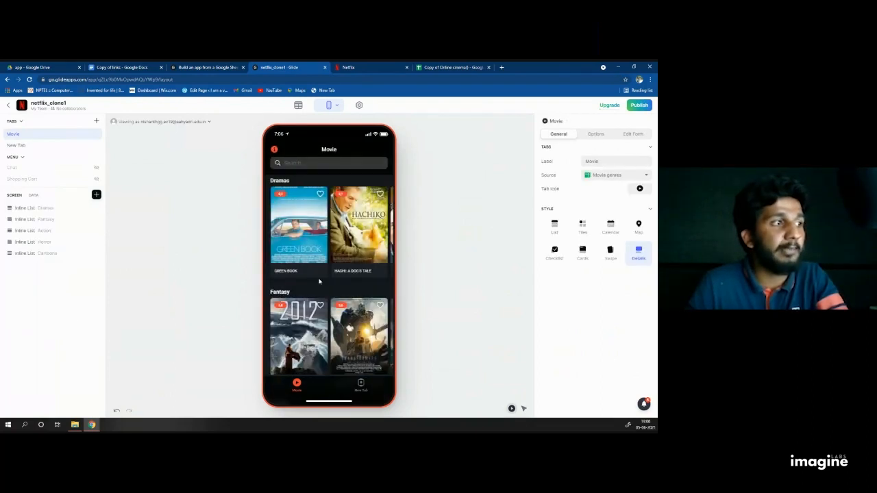
pyautogui.scroll(-5, 305, 311)
pyautogui.scroll(-5, 306, 312)
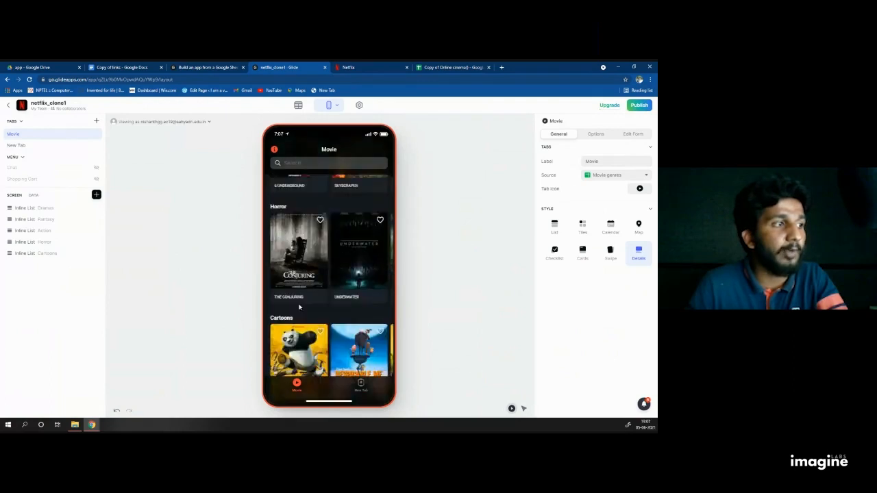
pyautogui.scroll(6, 315, 301)
pyautogui.scroll(2, 316, 302)
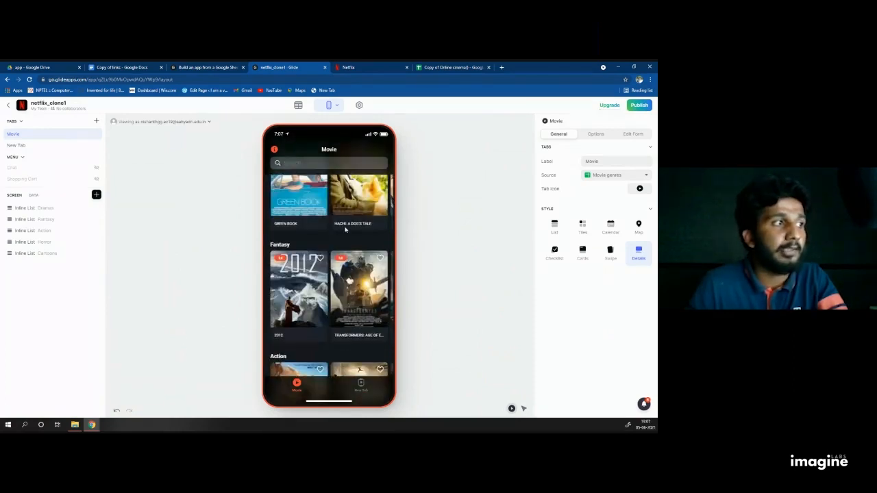
pyautogui.scroll(1, 306, 256)
pyautogui.scroll(-1, 306, 256)
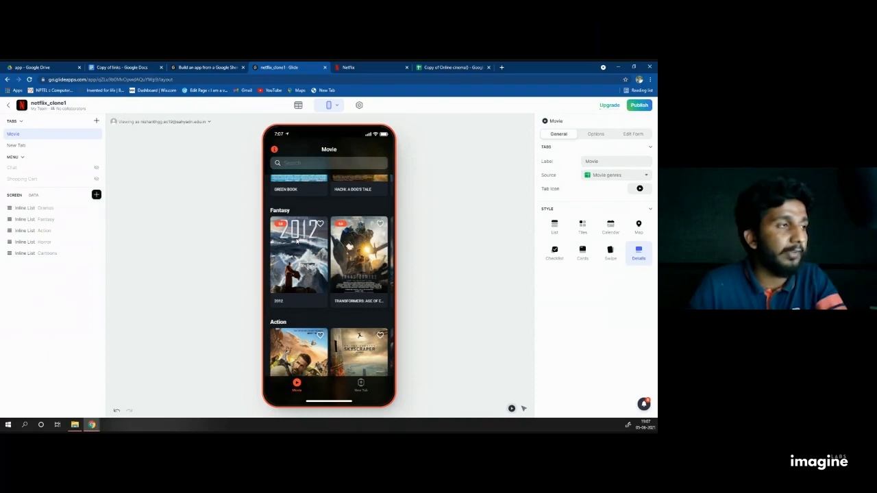
# Step: Open the 2012 details and delete its Link URL, Trailer and Avatar components
pyautogui.click(296, 241)
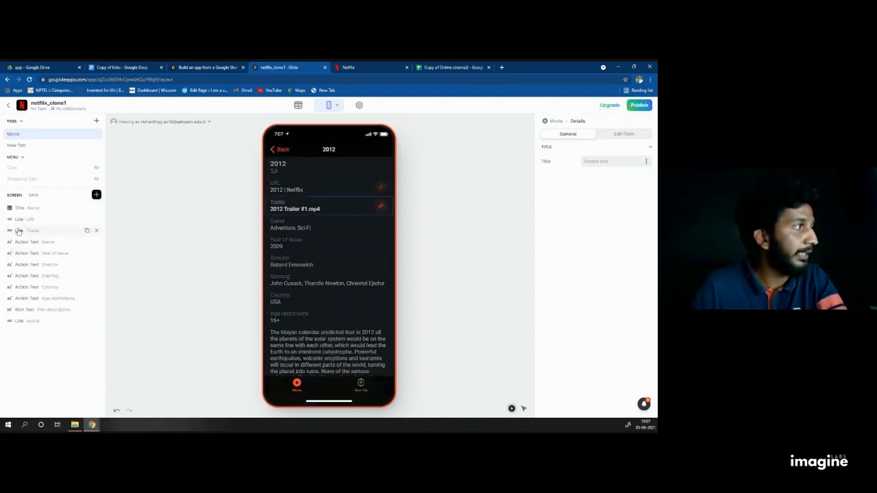
pyautogui.click(98, 220)
pyautogui.click(98, 220)
pyautogui.click(94, 297)
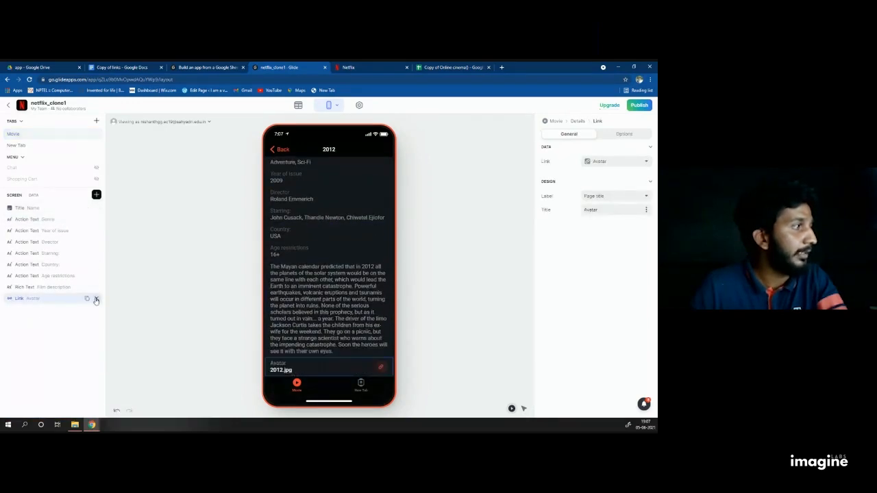
pyautogui.click(96, 300)
# Step: Insert a Video playing the Trailer column and move it above the title
pyautogui.click(95, 195)
pyautogui.scroll(-5, 155, 293)
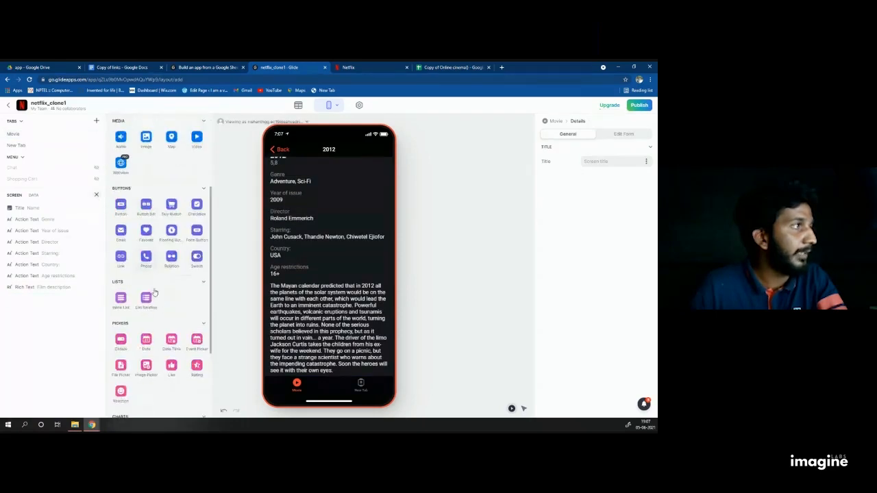
pyautogui.scroll(1, 178, 254)
pyautogui.click(196, 215)
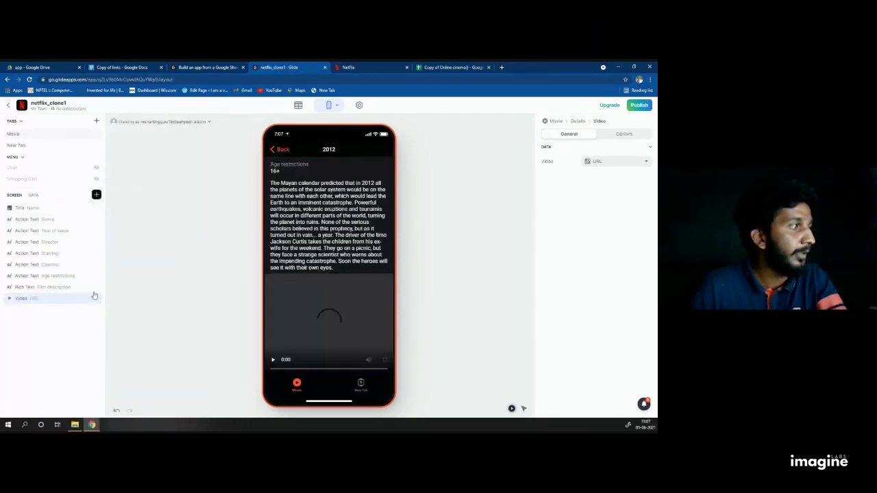
pyautogui.click(602, 162)
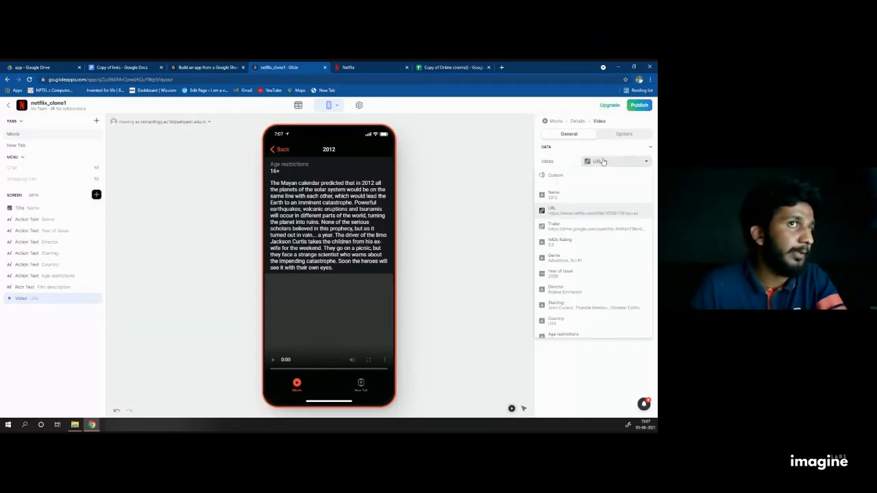
pyautogui.click(571, 226)
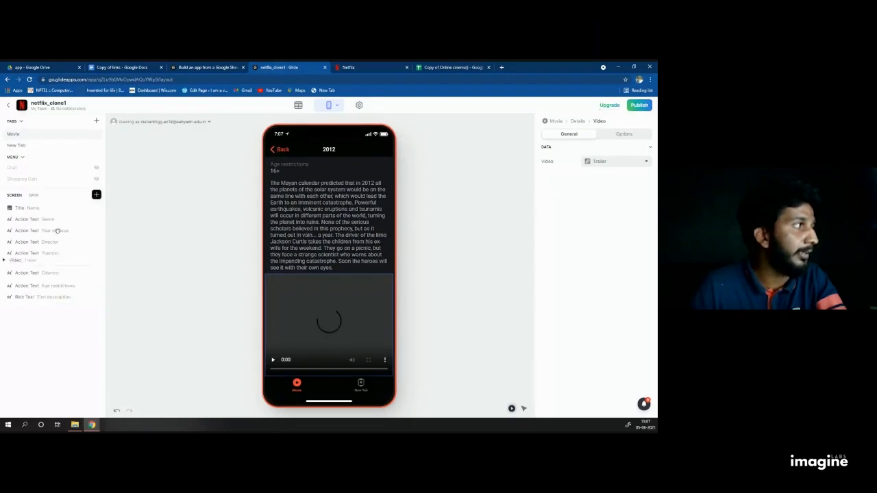
pyautogui.moveTo(53, 298); pyautogui.dragTo(45, 203)
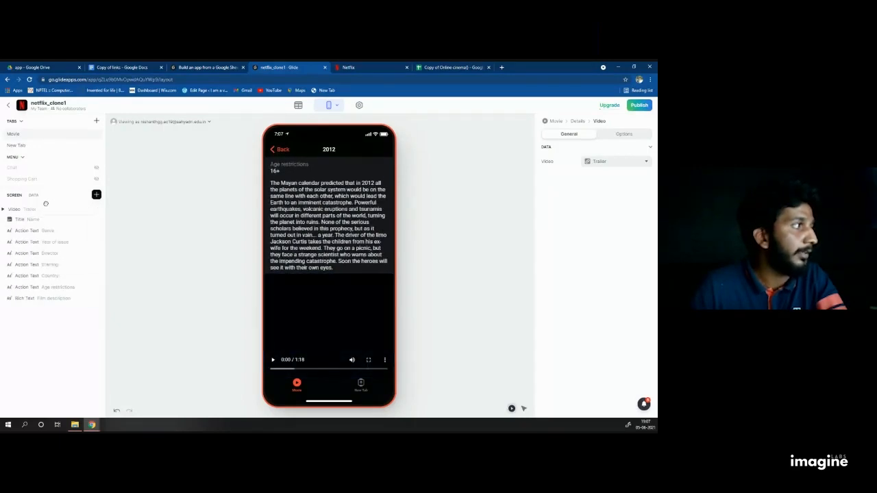
# Step: Insert a Separator just below the trailer video and set its spacing to Medium
pyautogui.click(96, 194)
pyautogui.click(144, 209)
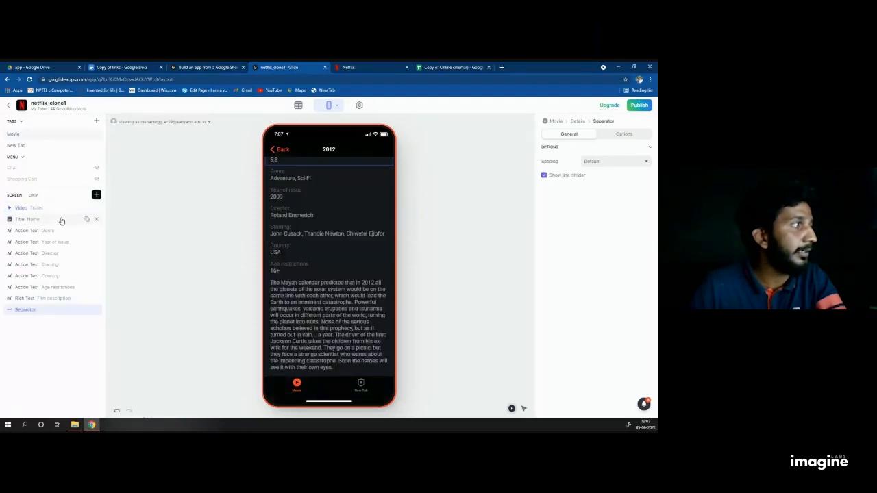
pyautogui.moveTo(59, 306); pyautogui.dragTo(41, 218)
pyautogui.click(628, 162)
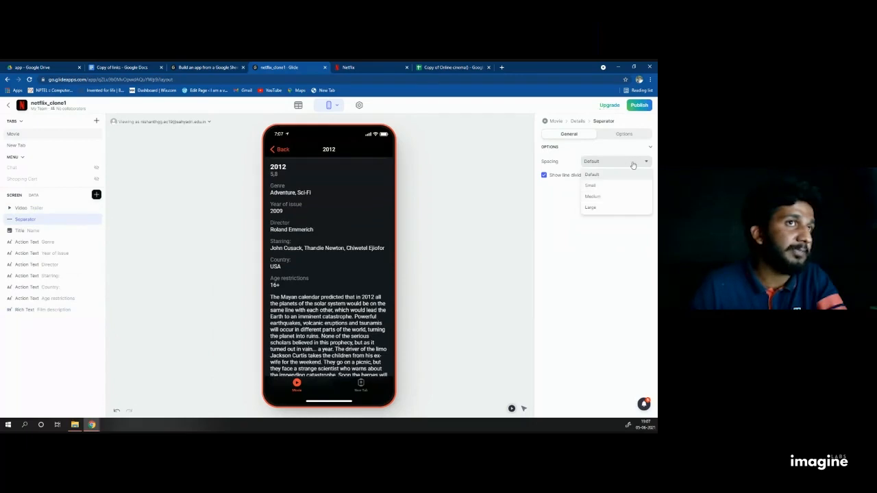
pyautogui.click(601, 196)
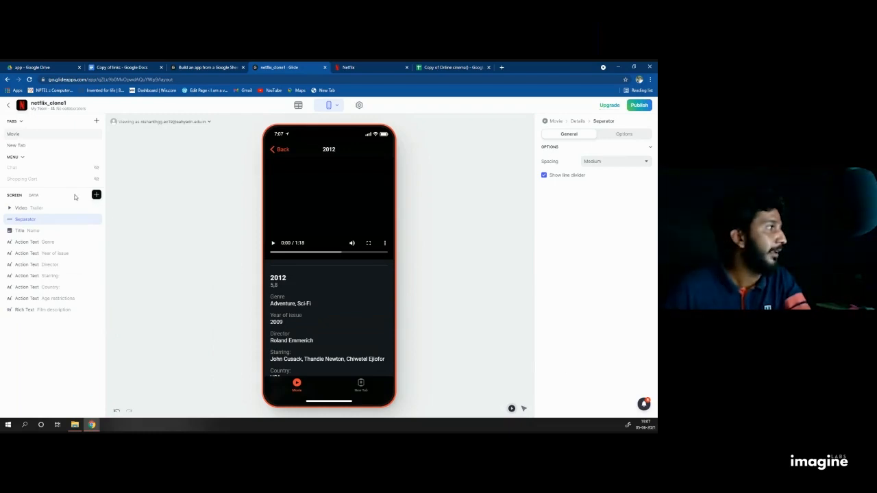
pyautogui.click(96, 194)
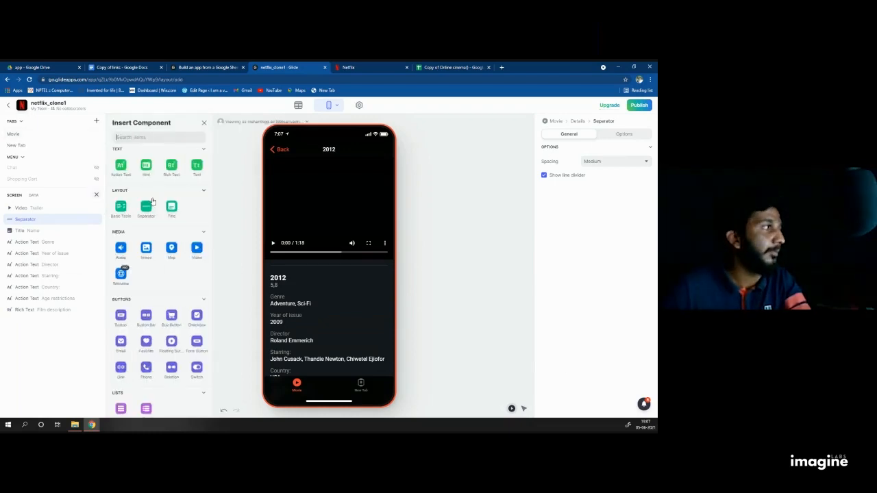
# Step: Insert a button titled 'Watch Now' whose action is Open link
pyautogui.click(121, 315)
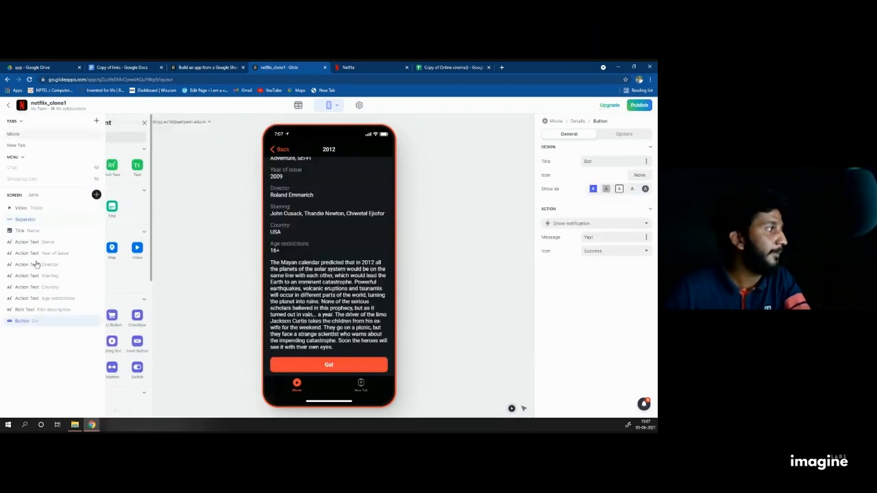
pyautogui.tripleClick(602, 160)
pyautogui.write('W')
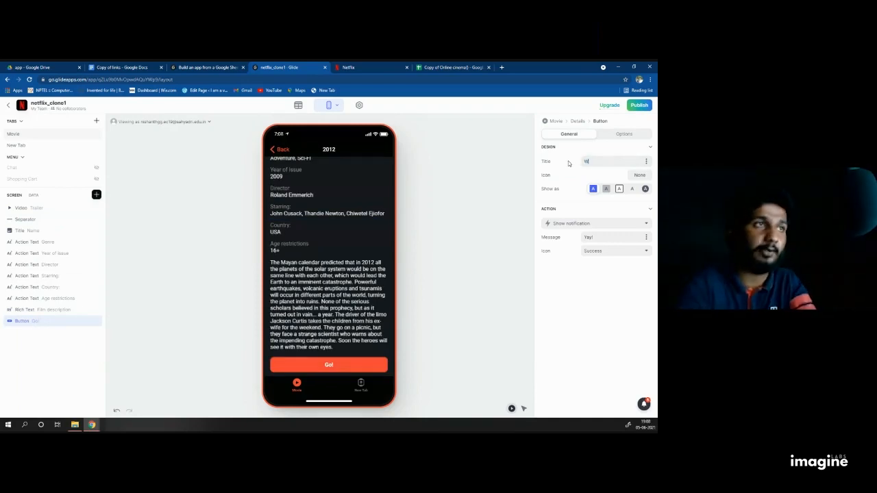
pyautogui.write('atch Now')
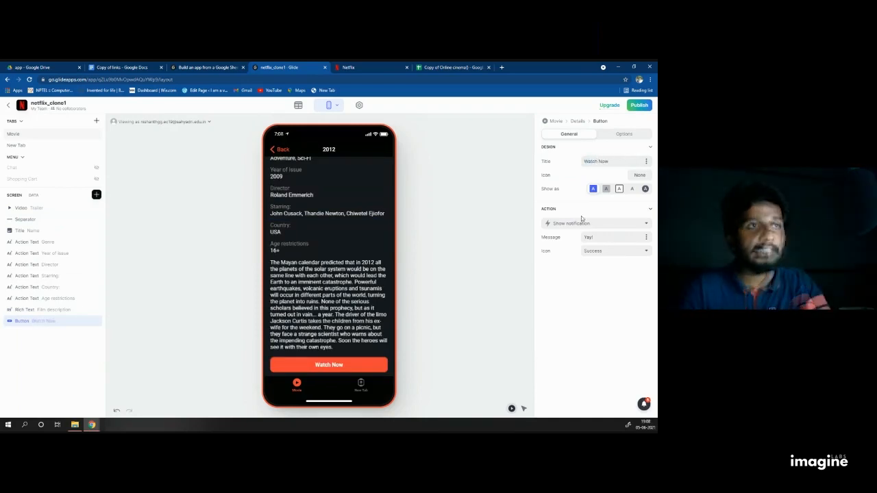
pyautogui.click(577, 225)
pyautogui.scroll(-3, 572, 309)
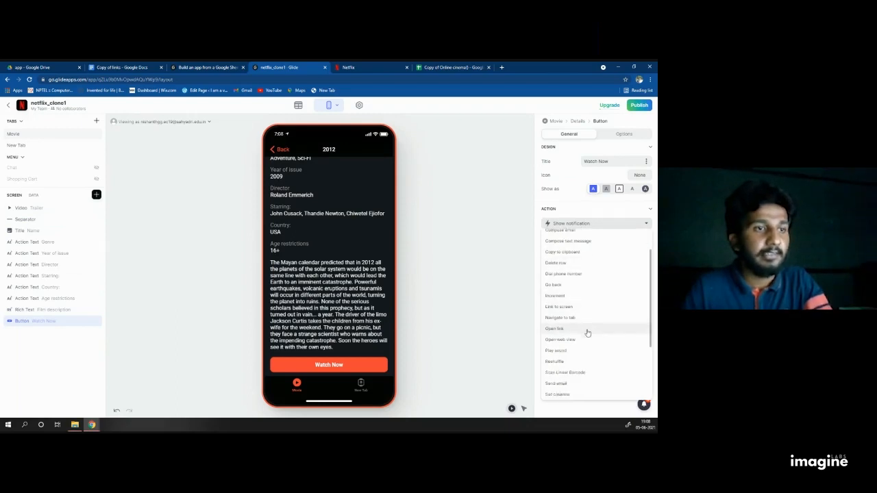
pyautogui.click(559, 294)
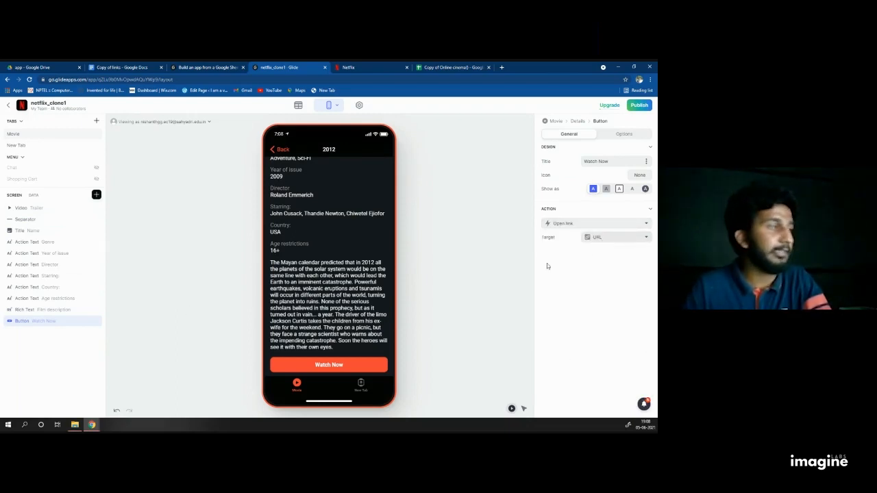
# Step: Move the Watch Now button just below the separator and return to the Movie tab's genre list
pyautogui.moveTo(53, 322); pyautogui.dragTo(53, 242)
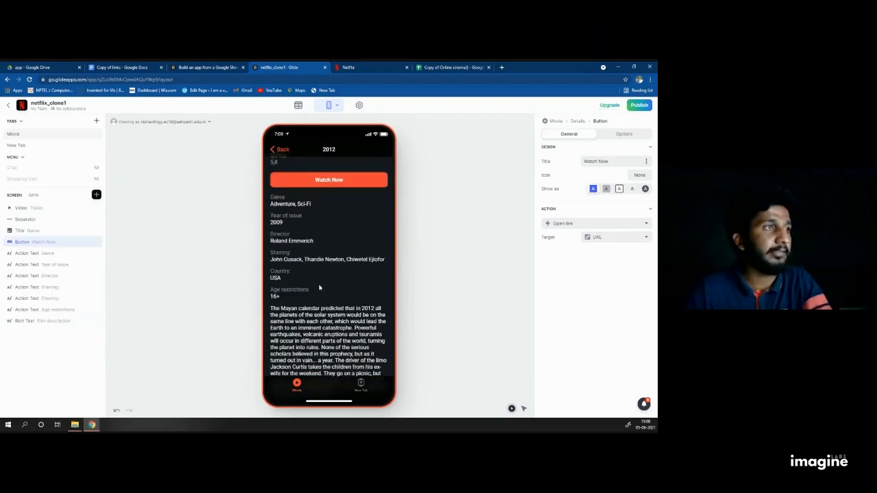
pyautogui.scroll(3, 320, 287)
pyautogui.scroll(-3, 360, 317)
pyautogui.scroll(4, 288, 164)
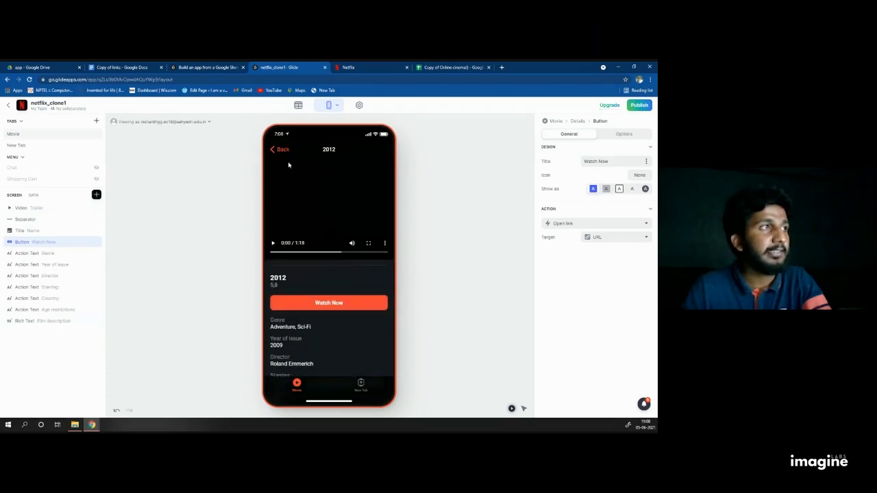
pyautogui.click(272, 149)
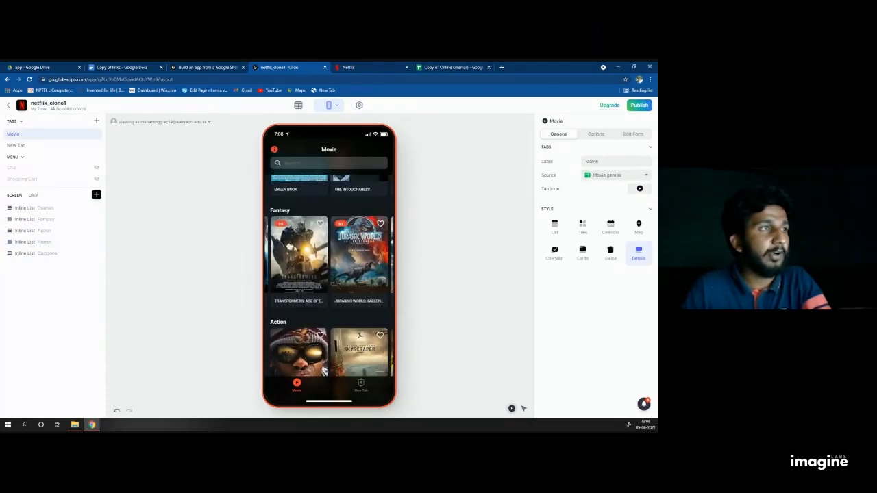
pyautogui.click(356, 241)
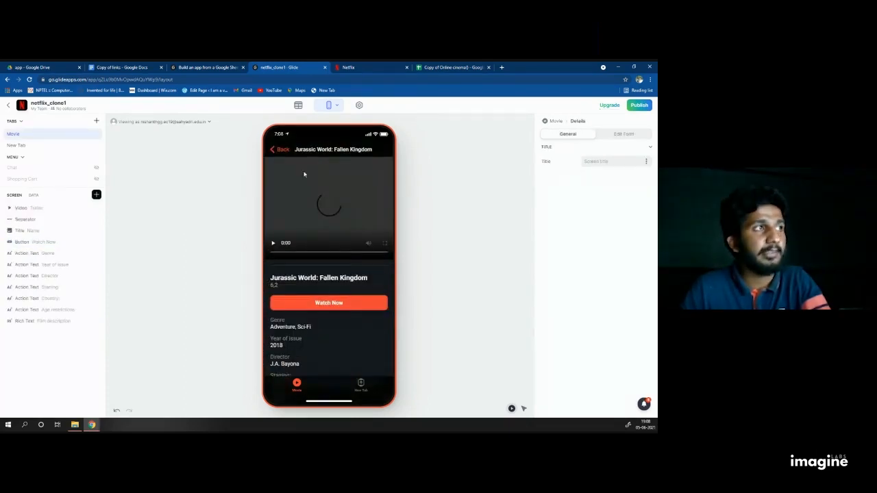
pyautogui.click(282, 150)
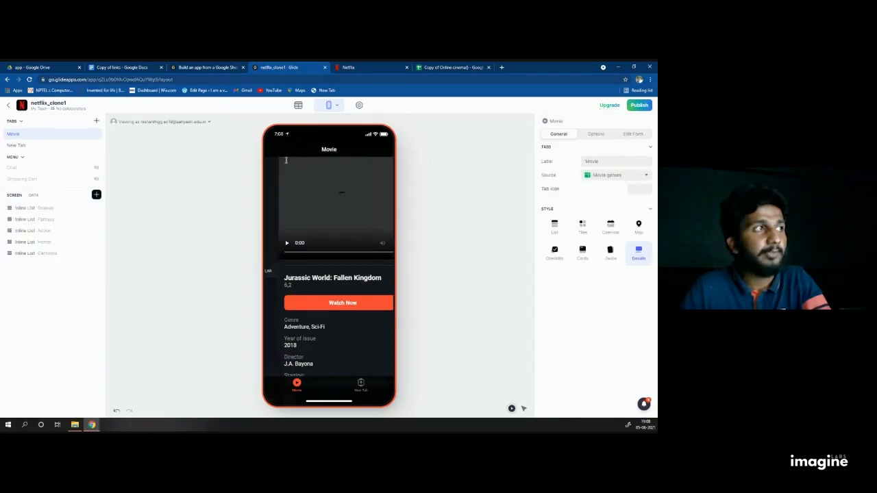
pyautogui.scroll(-1, 312, 269)
pyautogui.scroll(3, 316, 253)
pyautogui.scroll(-6, 318, 235)
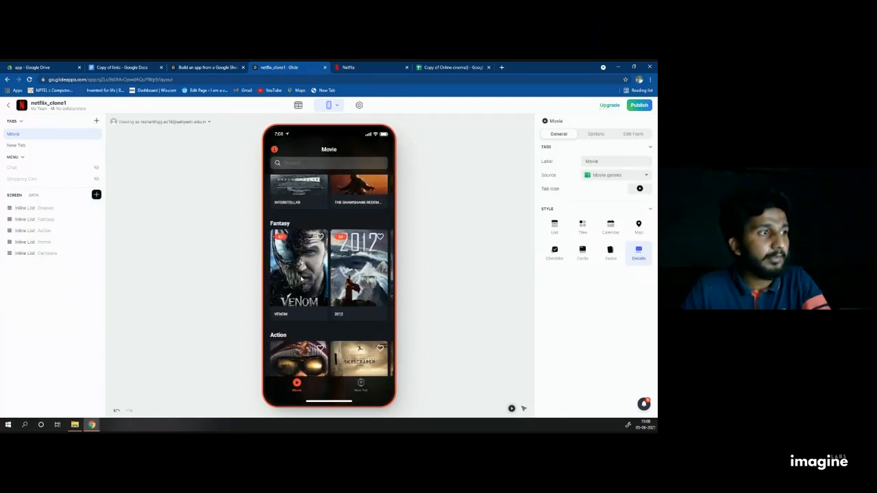
pyautogui.scroll(-1, 308, 340)
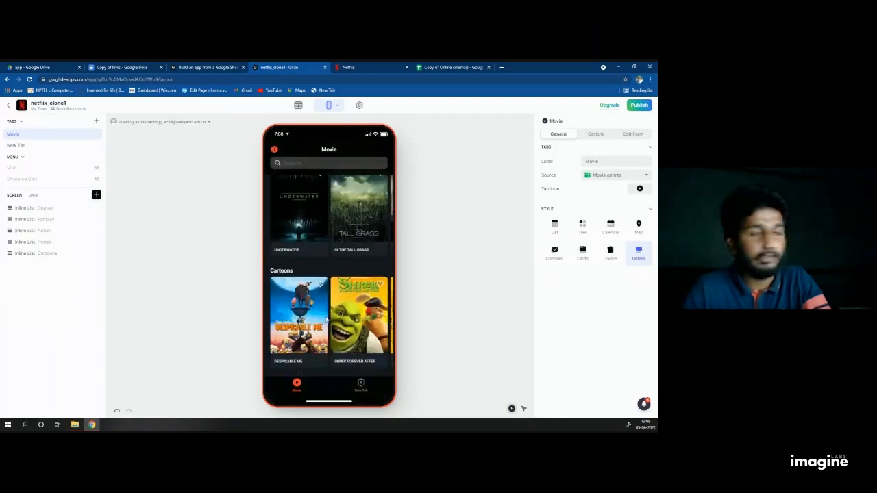
pyautogui.scroll(3, 309, 339)
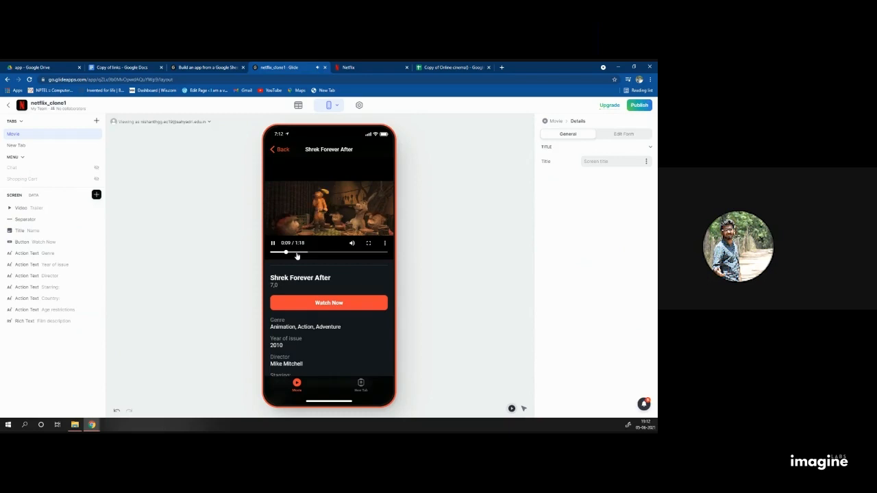
pyautogui.click(272, 150)
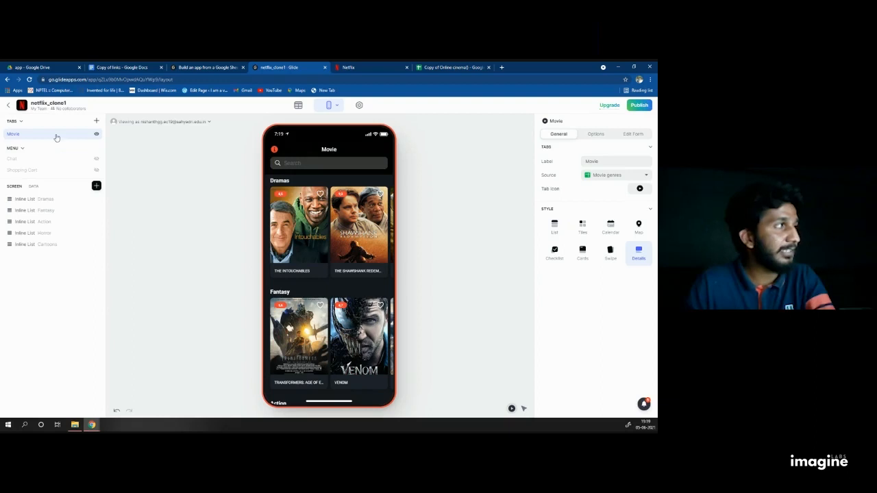
# Step: Duplicate the Movie tab and label the copy 'Watch List'
pyautogui.rightClick(56, 137)
pyautogui.click(27, 148)
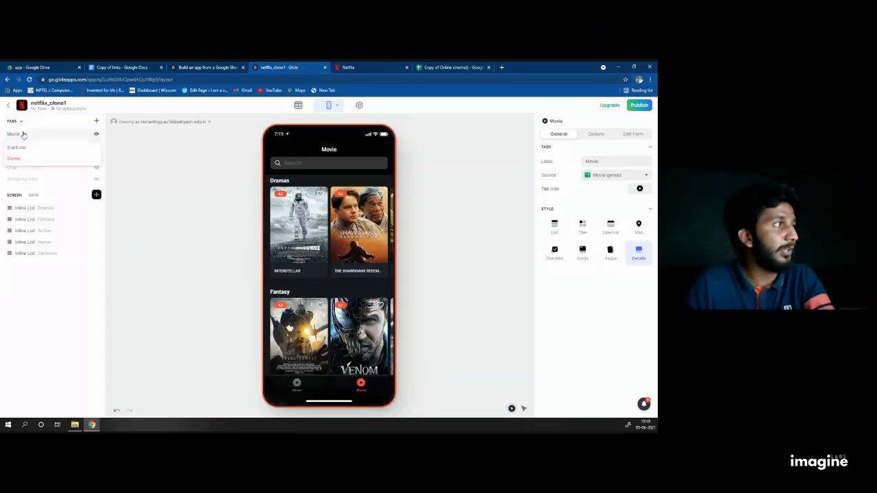
pyautogui.rightClick(26, 145)
pyautogui.click(223, 165)
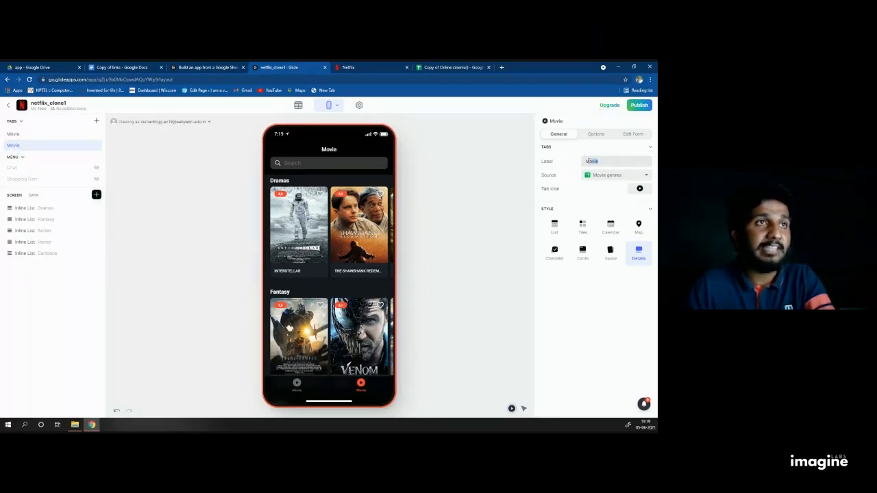
pyautogui.write('W')
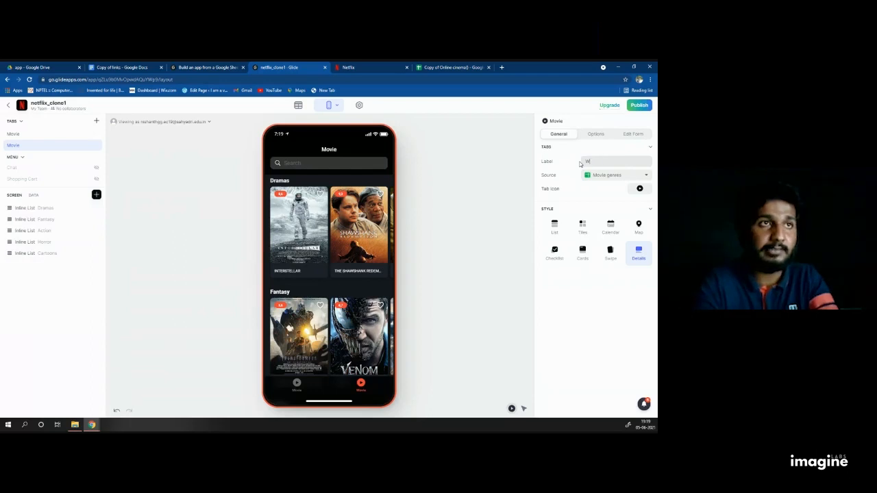
pyautogui.write('atch List')
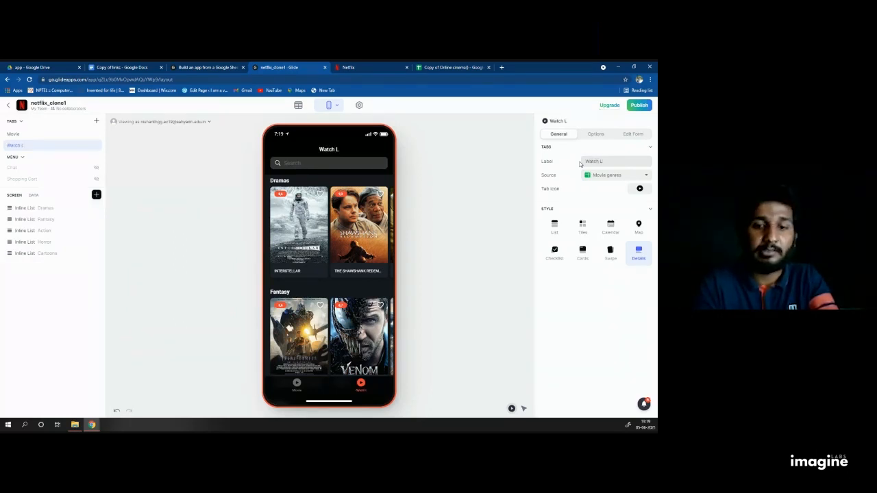
# Step: Give the Watch List tab a download icon found by searching 'dow'
pyautogui.click(639, 192)
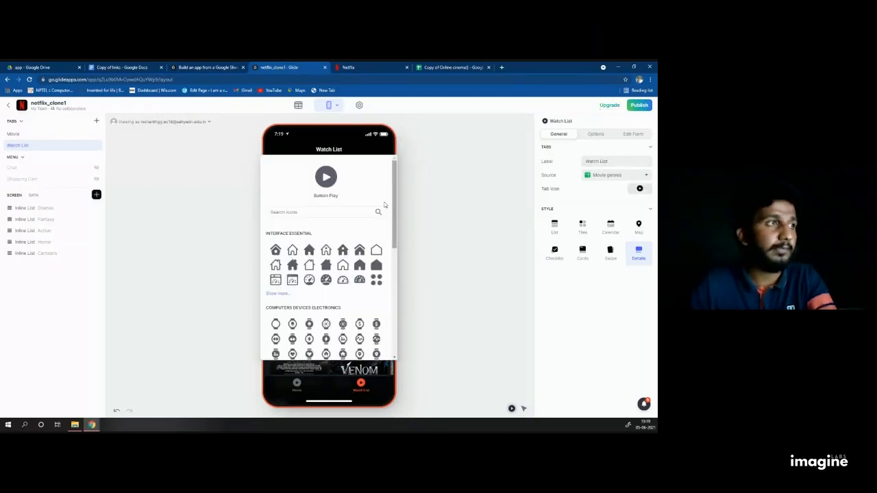
pyautogui.click(339, 212)
pyautogui.write('downlo')
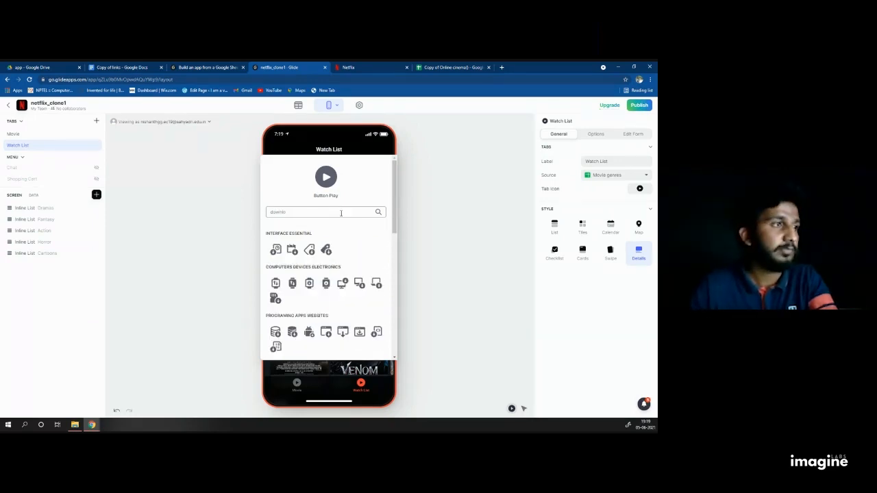
pyautogui.scroll(-5, 329, 288)
pyautogui.scroll(-3, 290, 322)
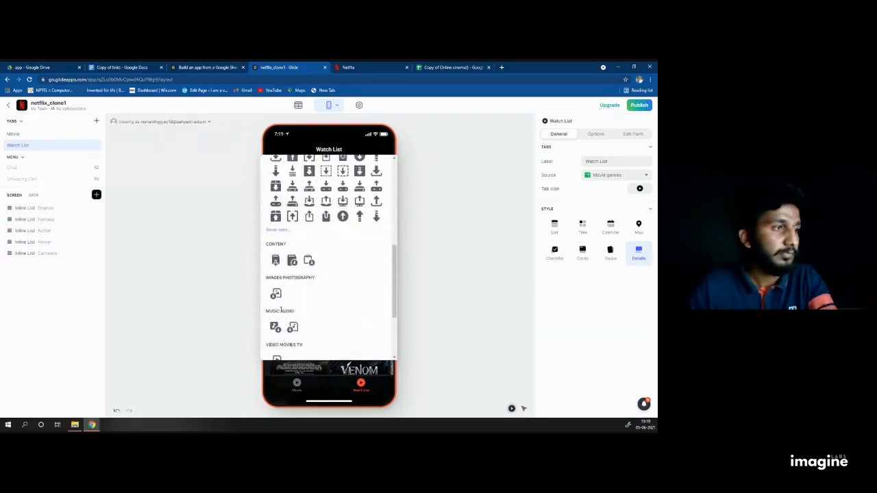
pyautogui.click(276, 328)
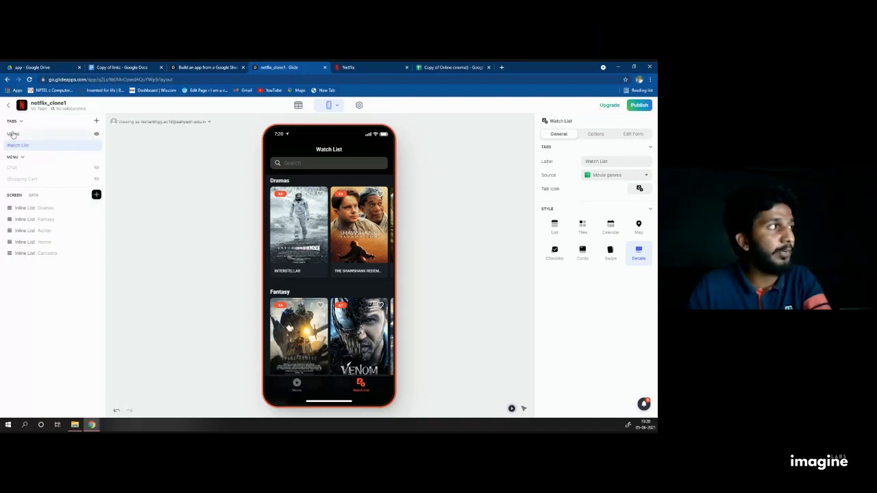
# Step: Switch the app preview from the Movie tab to the Watch List tab
pyautogui.rightClick(40, 136)
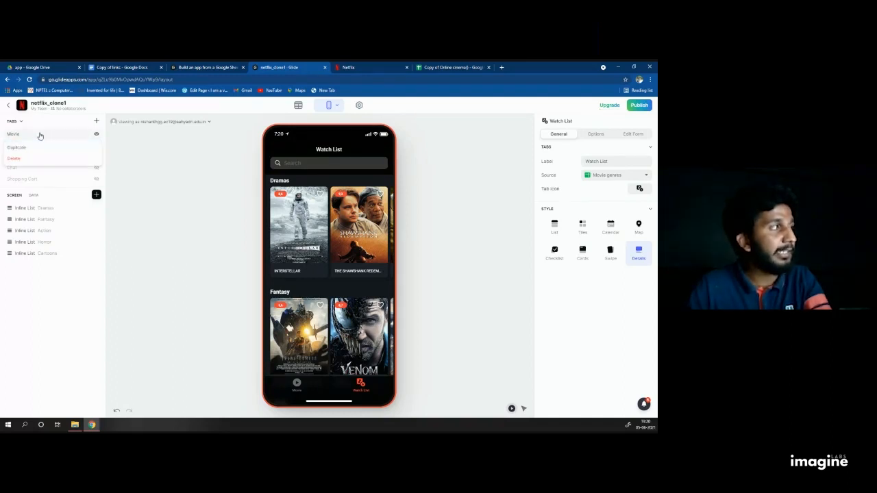
pyautogui.click(143, 156)
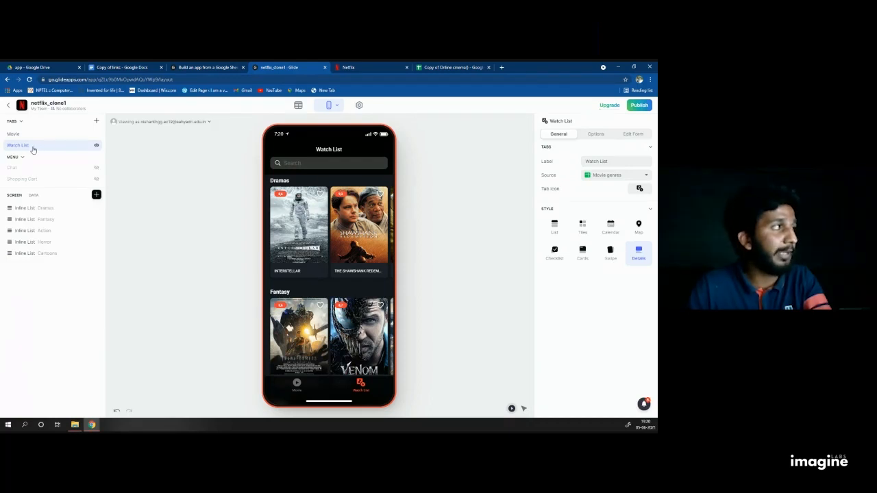
pyautogui.click(29, 137)
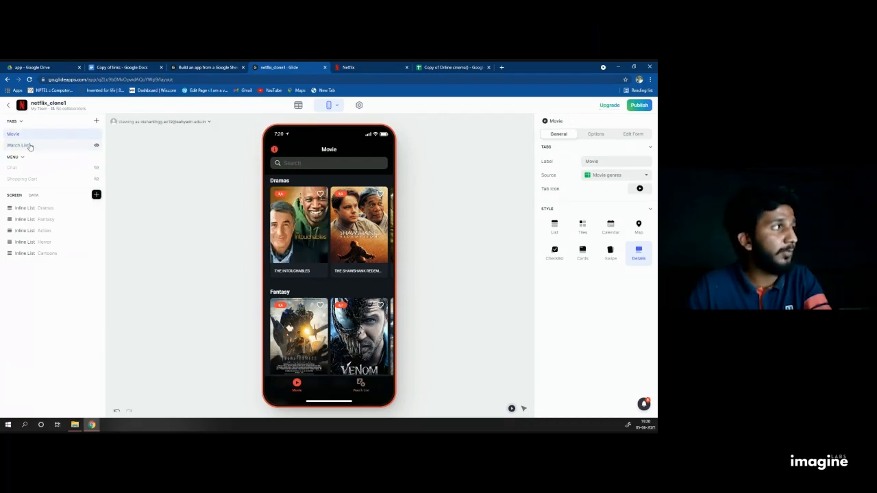
pyautogui.click(30, 146)
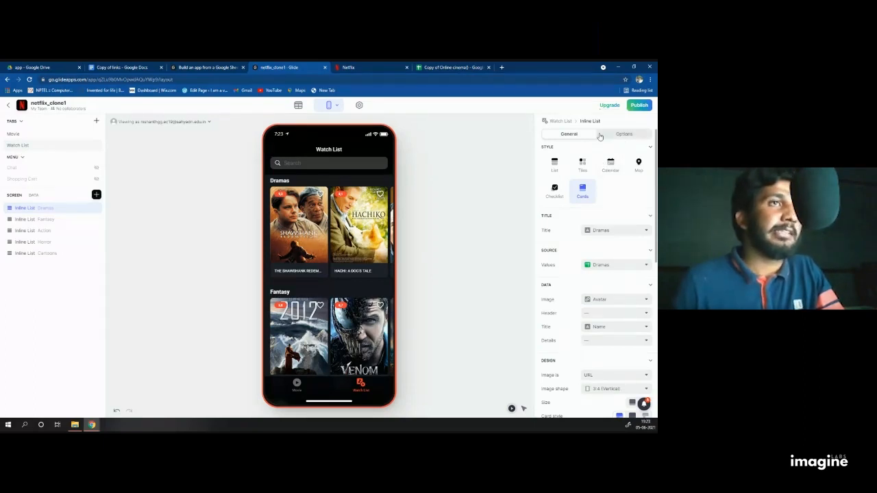
# Step: Review the Dramas list's General settings, then show its Options panel
pyautogui.click(631, 134)
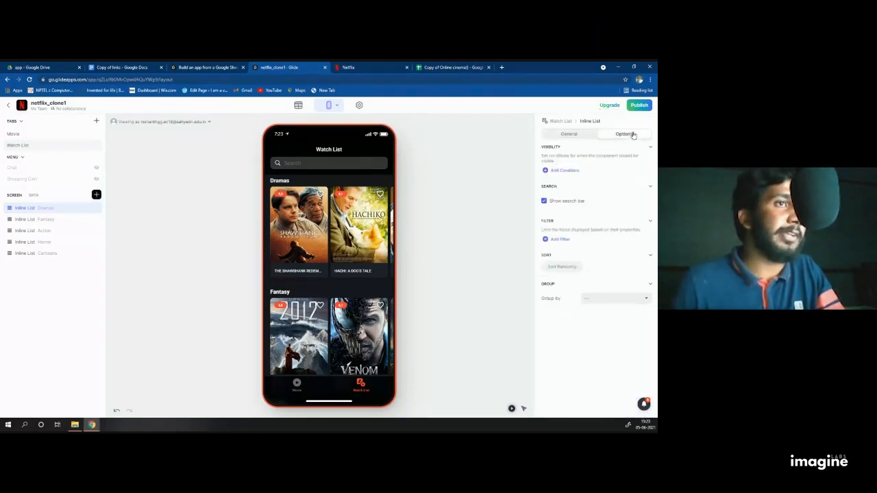
pyautogui.click(569, 134)
pyautogui.scroll(-10, 588, 274)
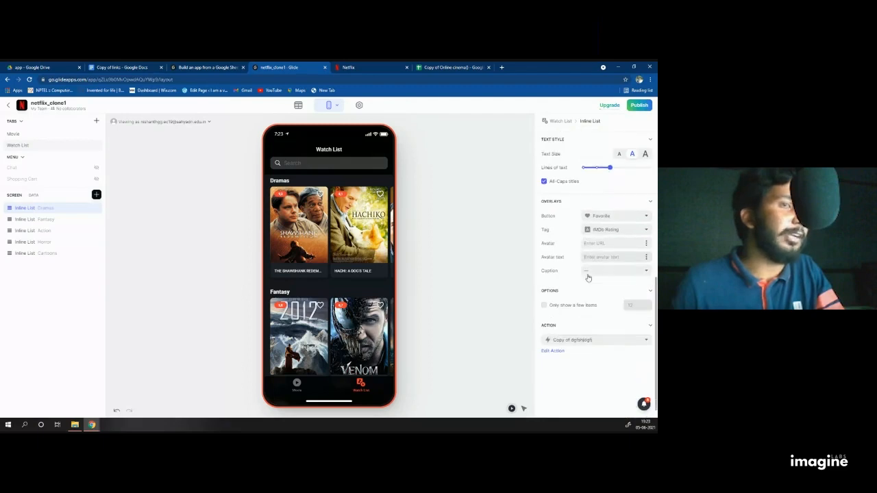
pyautogui.scroll(10, 603, 240)
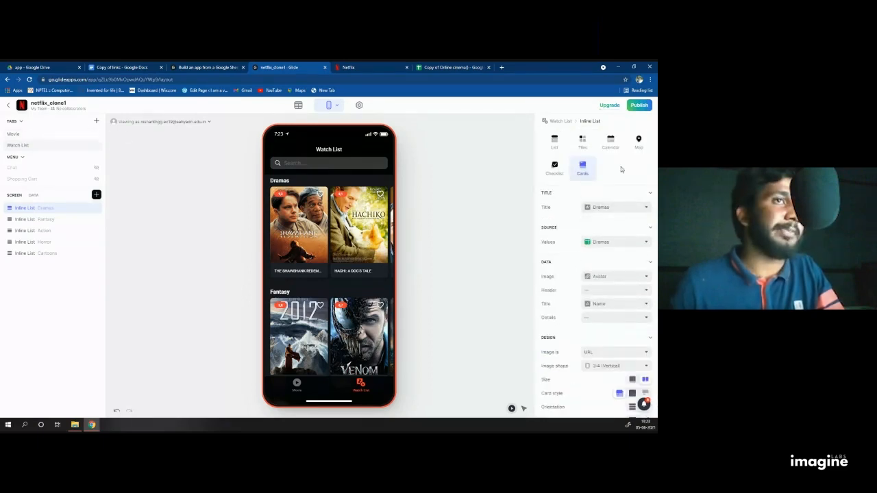
pyautogui.scroll(1, 625, 137)
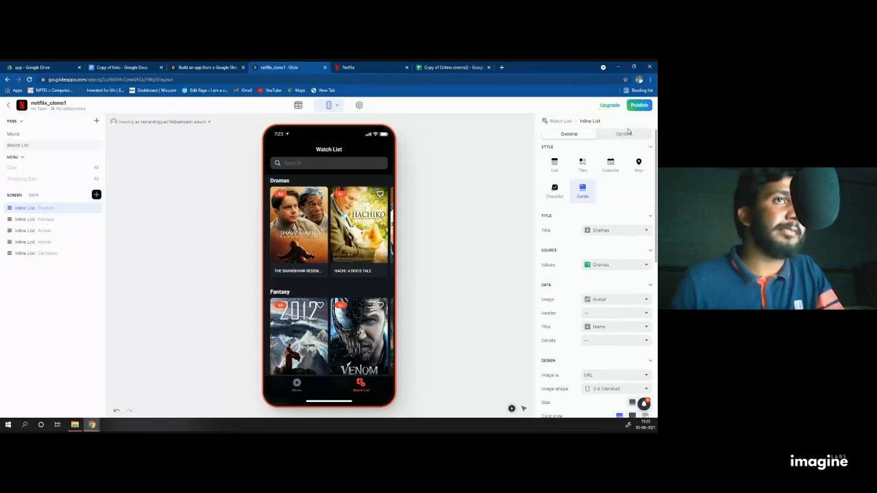
pyautogui.click(625, 134)
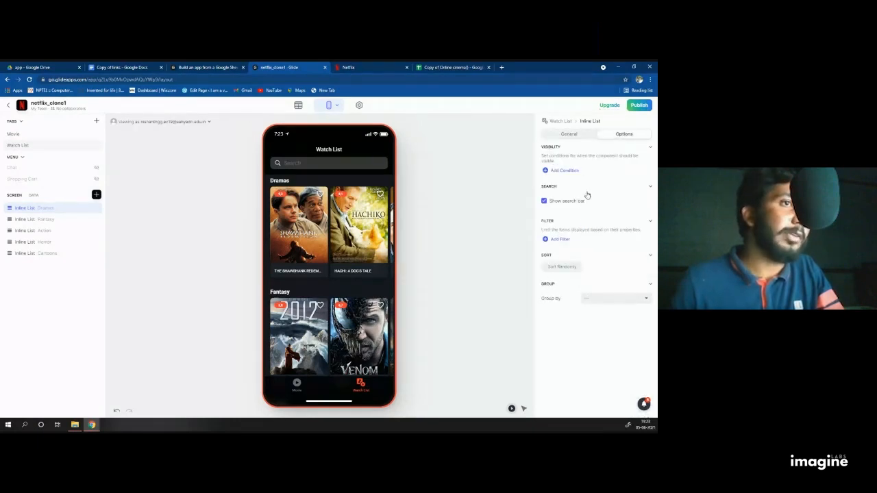
# Step: Add an 'Is Favorited? is True' filter to the Dramas list, turning off the filtering warning
pyautogui.click(545, 240)
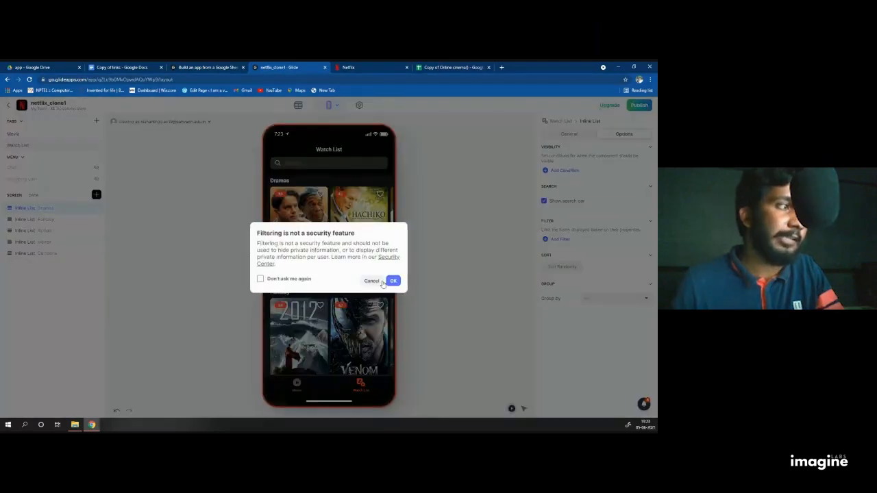
pyautogui.click(260, 278)
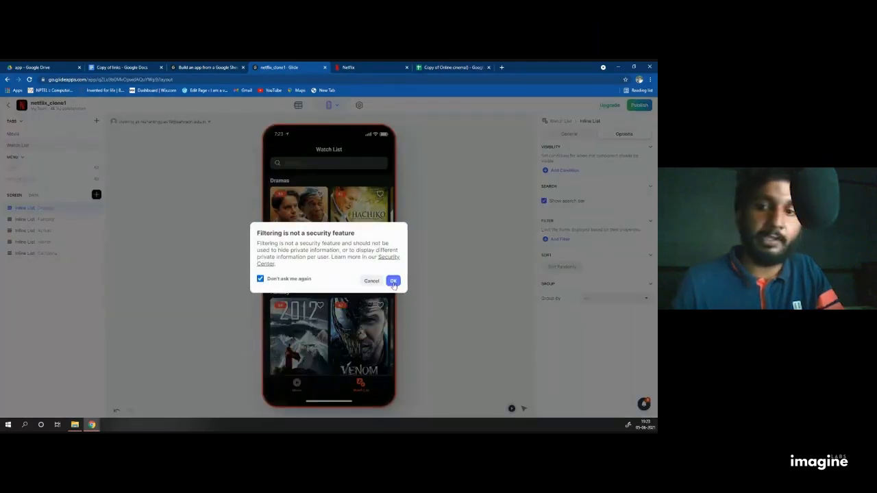
pyautogui.click(394, 282)
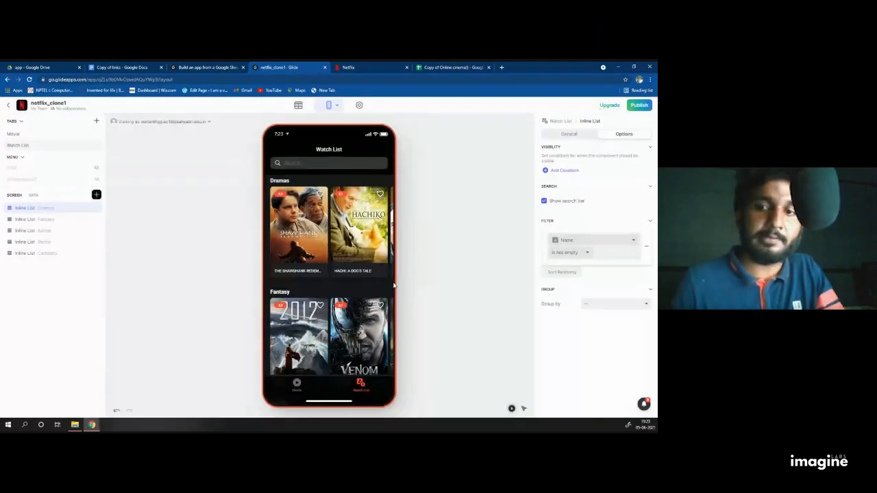
pyautogui.click(578, 242)
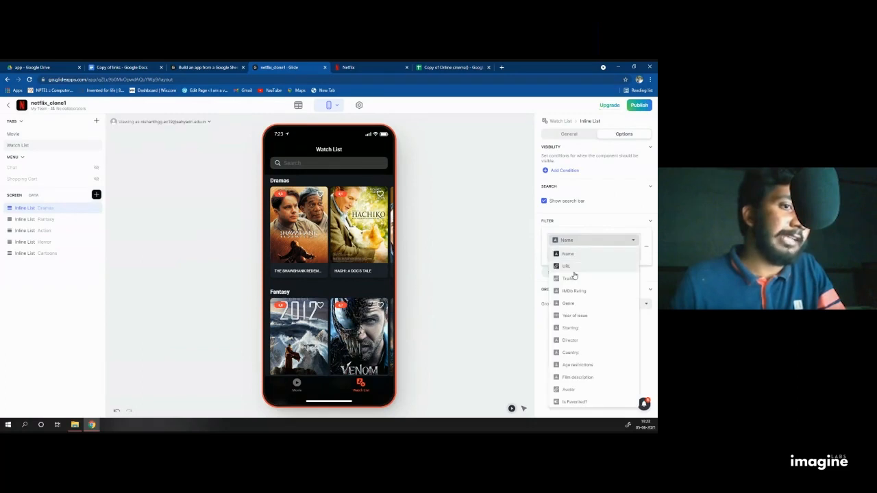
pyautogui.click(587, 400)
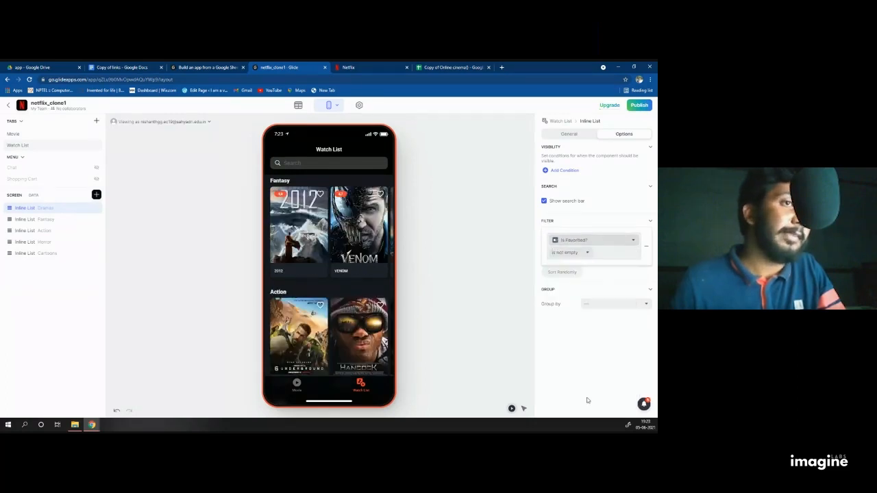
pyautogui.click(568, 252)
pyautogui.click(567, 266)
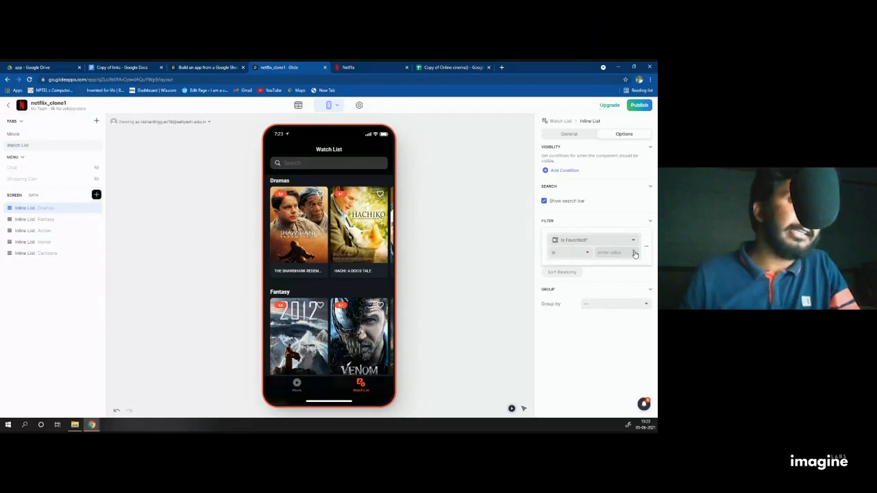
pyautogui.click(615, 253)
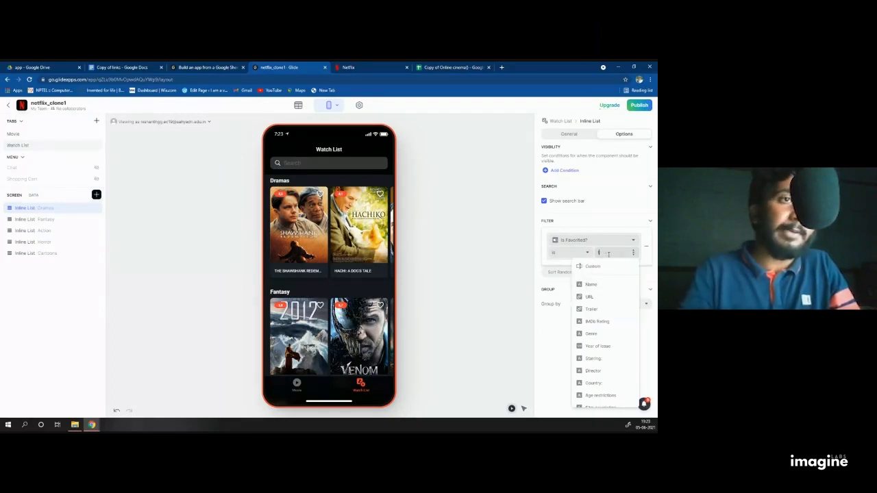
pyautogui.write('t')
pyautogui.press('BackSpace')
pyautogui.write('T')
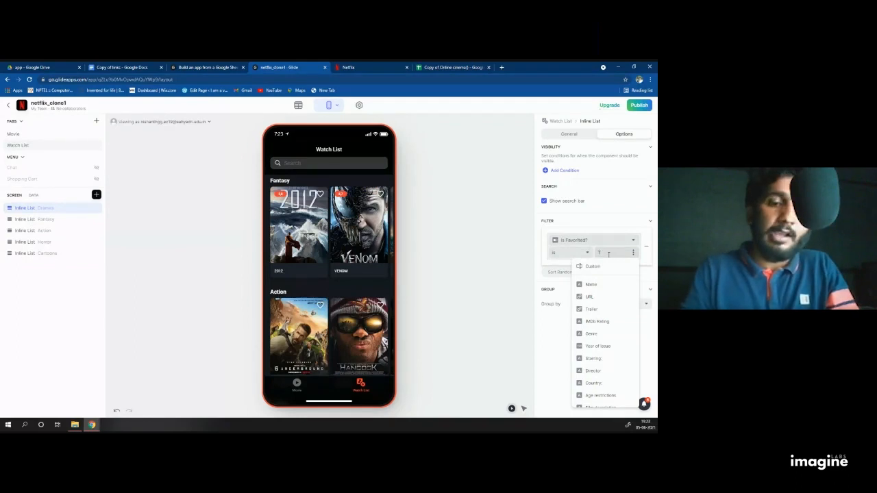
pyautogui.write('rue')
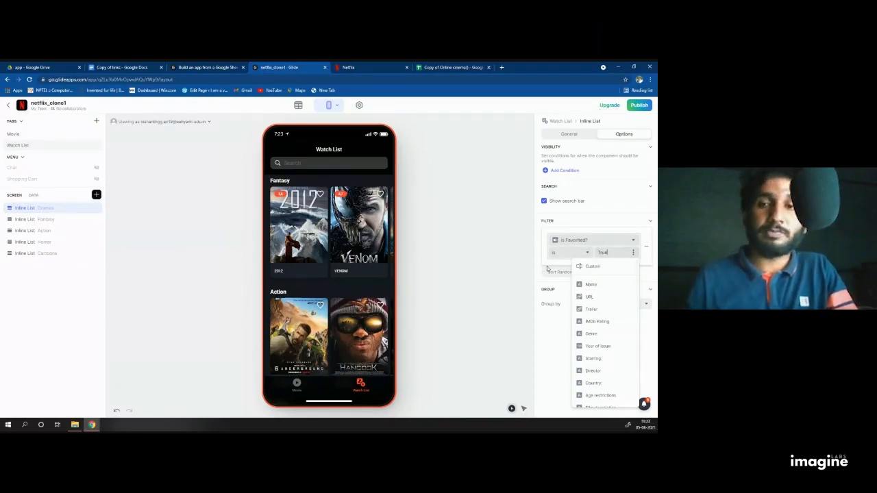
pyautogui.click(485, 239)
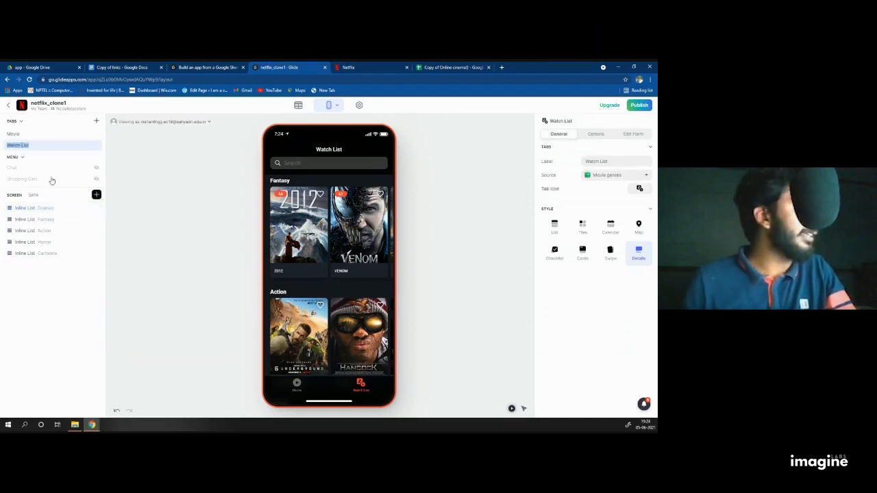
# Step: Delete the extra 'Name is not empty' condition from the Dramas filter and re-enter the True value
pyautogui.click(28, 209)
pyautogui.click(623, 134)
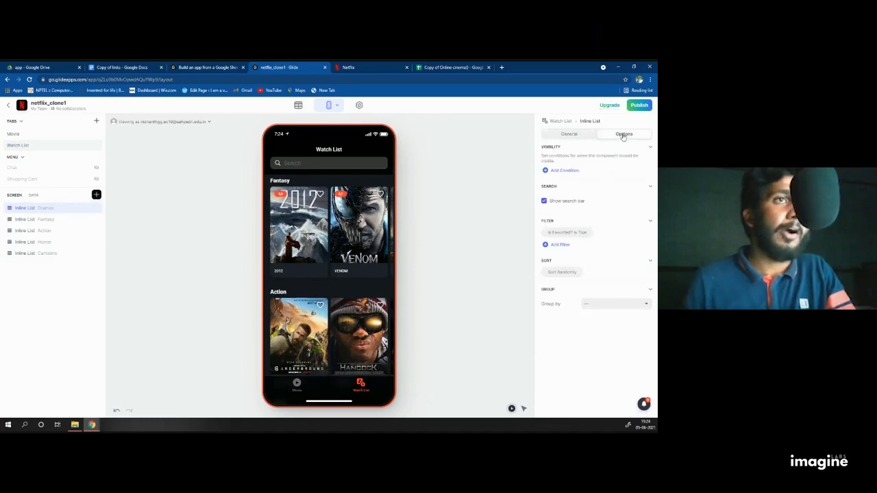
pyautogui.click(546, 245)
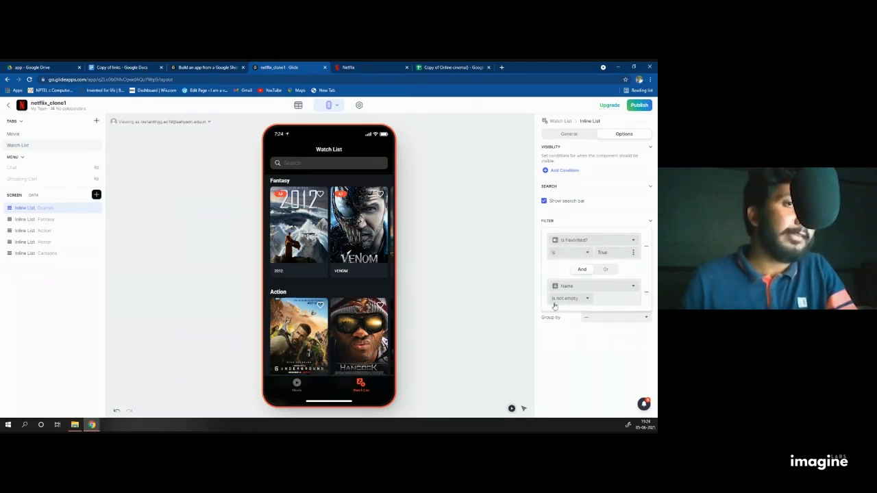
pyautogui.click(647, 294)
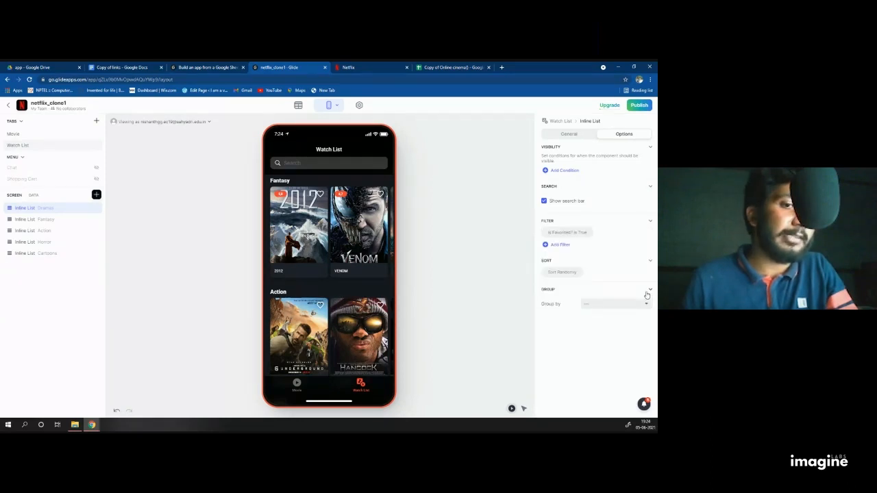
pyautogui.click(559, 235)
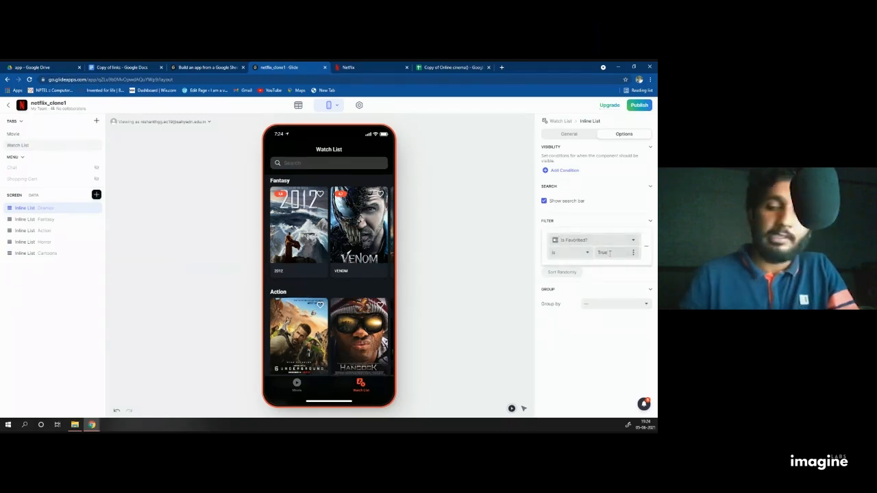
pyautogui.click(633, 253)
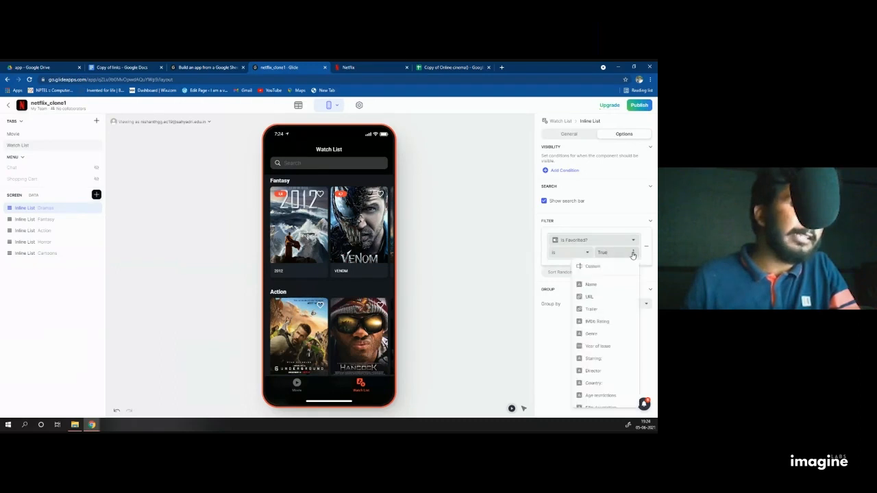
pyautogui.scroll(-2, 599, 322)
pyautogui.scroll(3, 599, 328)
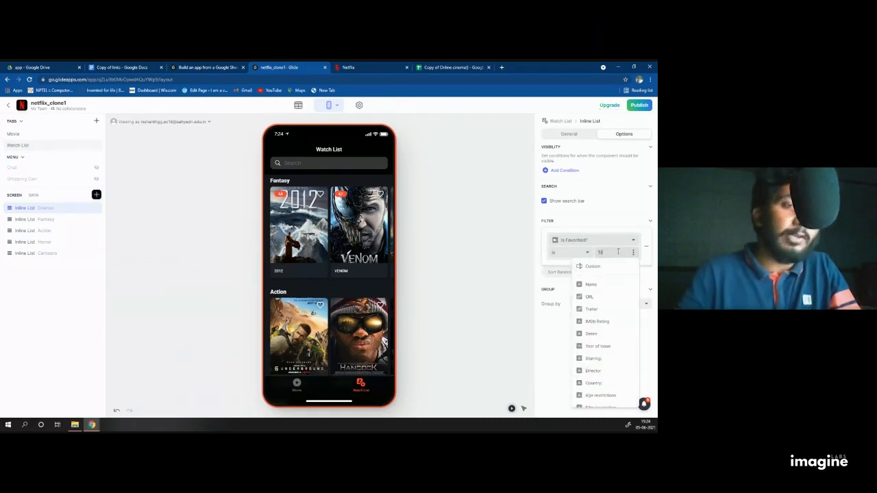
pyautogui.write('ue')
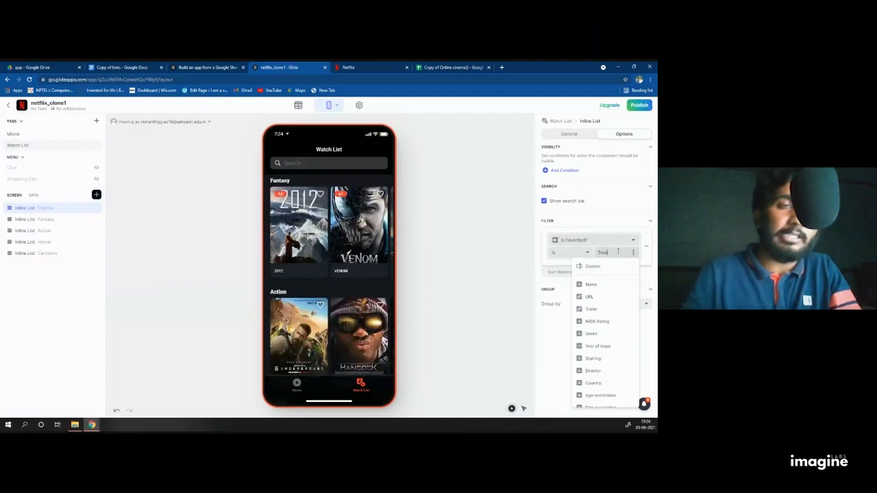
pyautogui.click(480, 215)
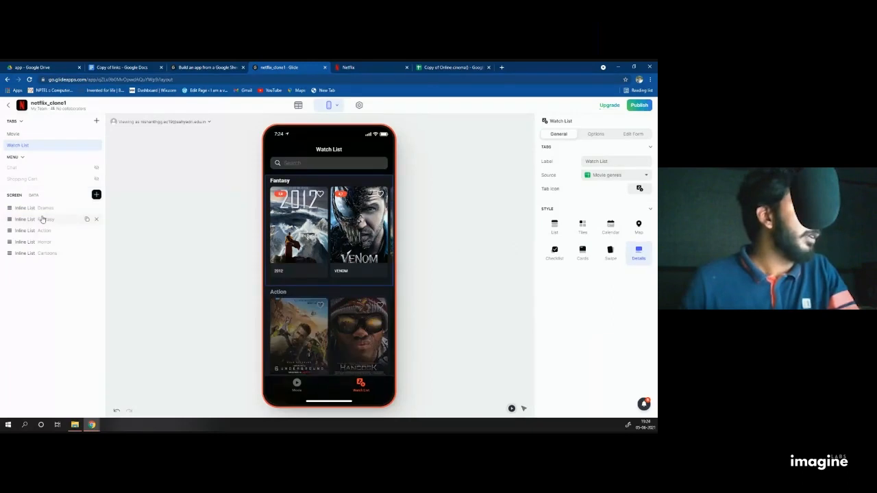
# Step: Filter the Fantasy list to 'Is Favorited? is True'
pyautogui.click(46, 219)
pyautogui.click(620, 134)
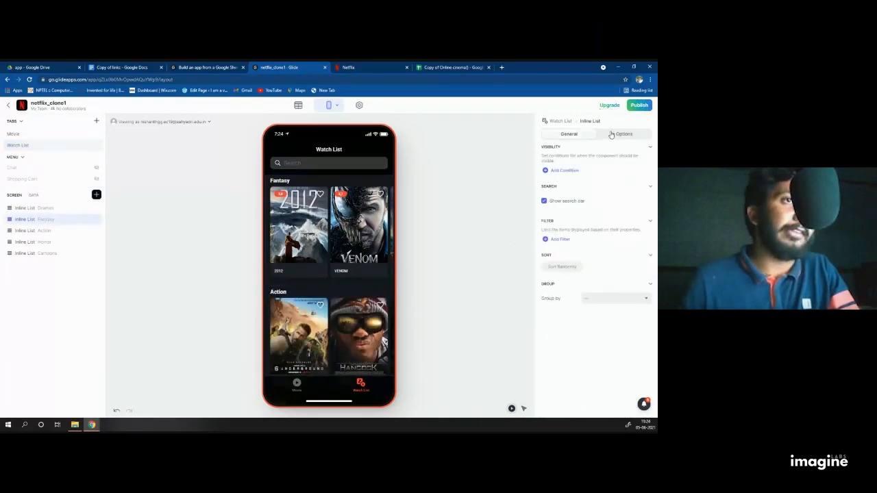
pyautogui.click(17, 145)
pyautogui.click(49, 220)
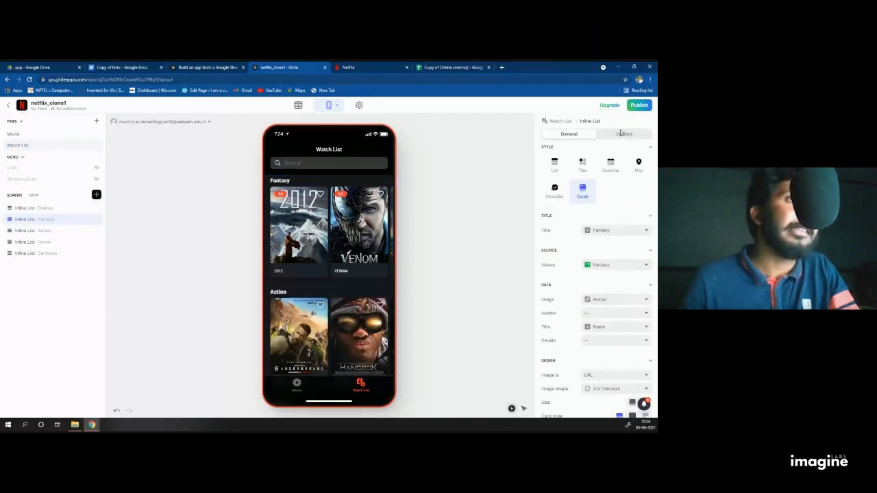
pyautogui.click(619, 134)
pyautogui.click(550, 243)
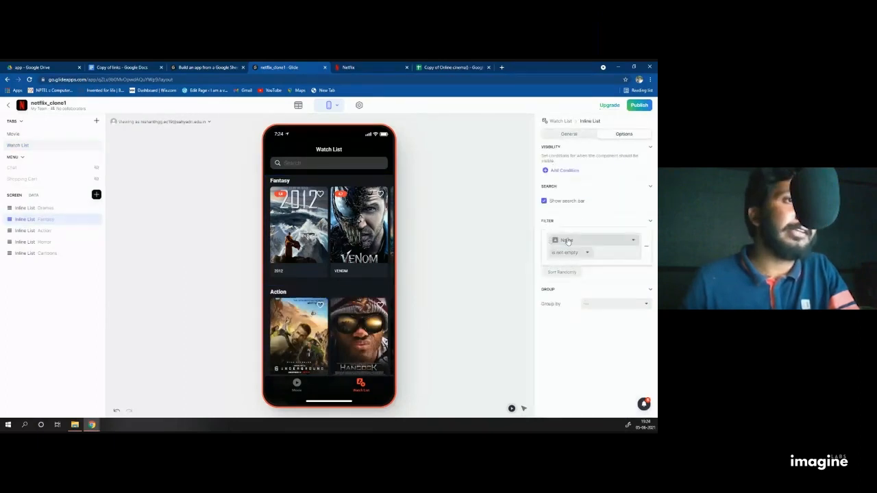
pyautogui.click(568, 241)
pyautogui.click(574, 402)
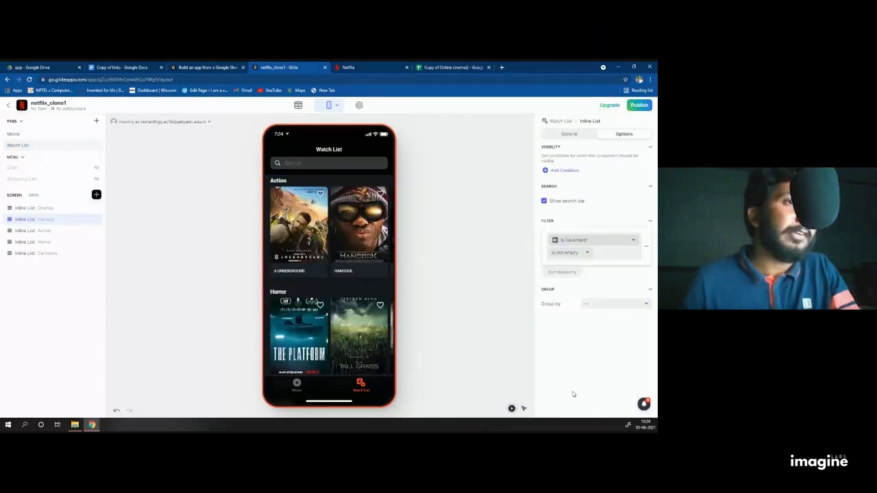
pyautogui.click(571, 253)
pyautogui.click(575, 266)
pyautogui.click(614, 252)
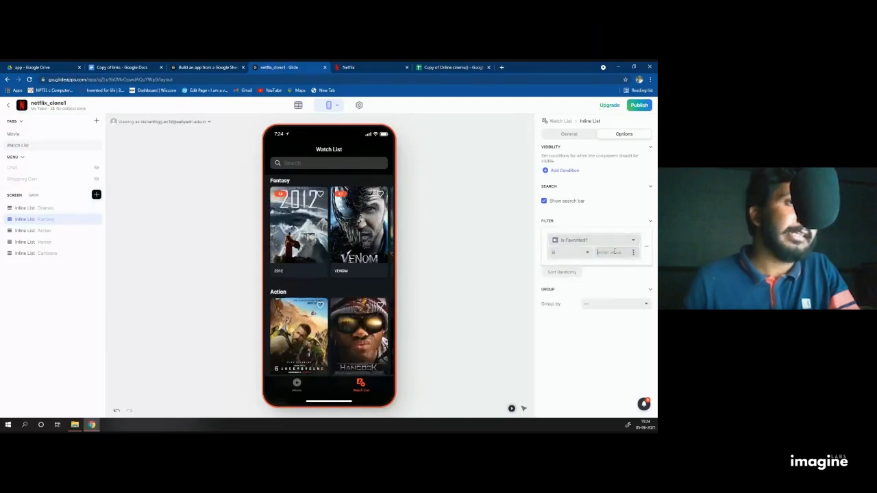
pyautogui.write('True')
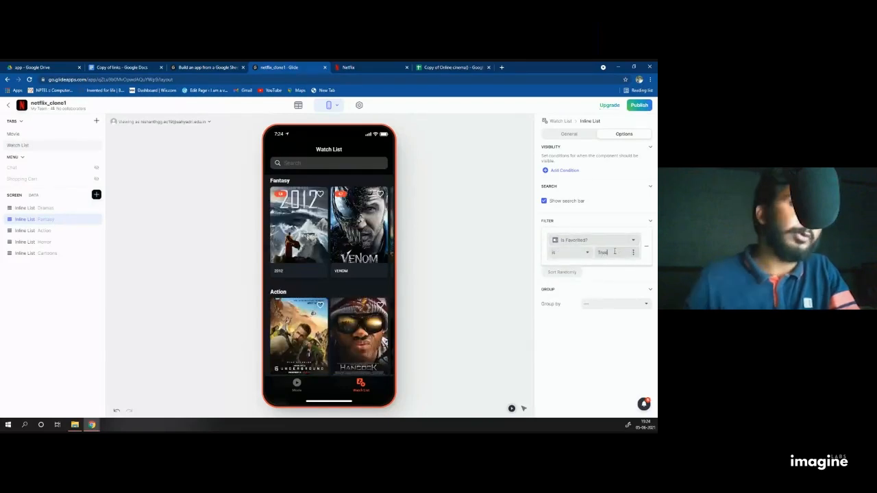
# Step: Filter the Action list to 'Is Favorited? is True'
pyautogui.click(42, 231)
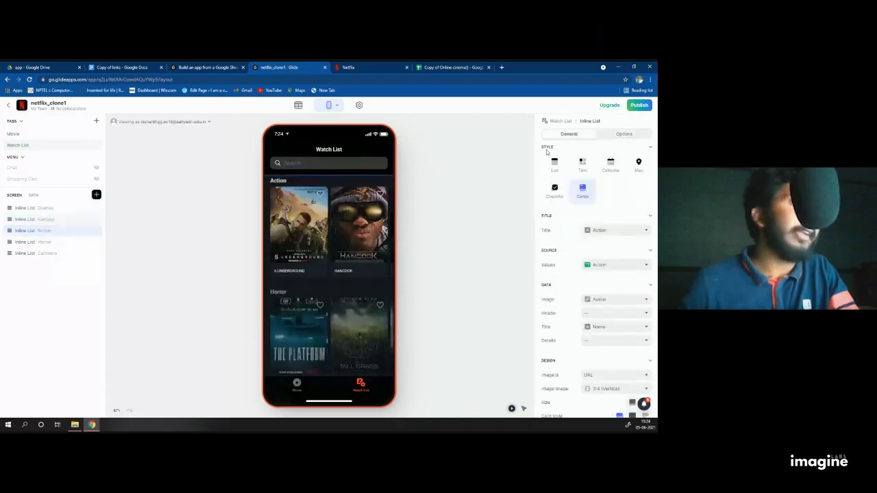
pyautogui.click(623, 135)
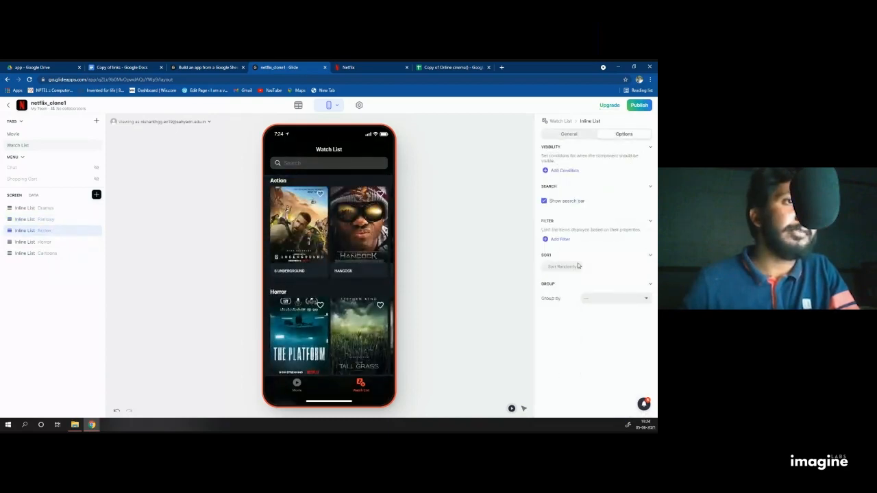
pyautogui.click(547, 239)
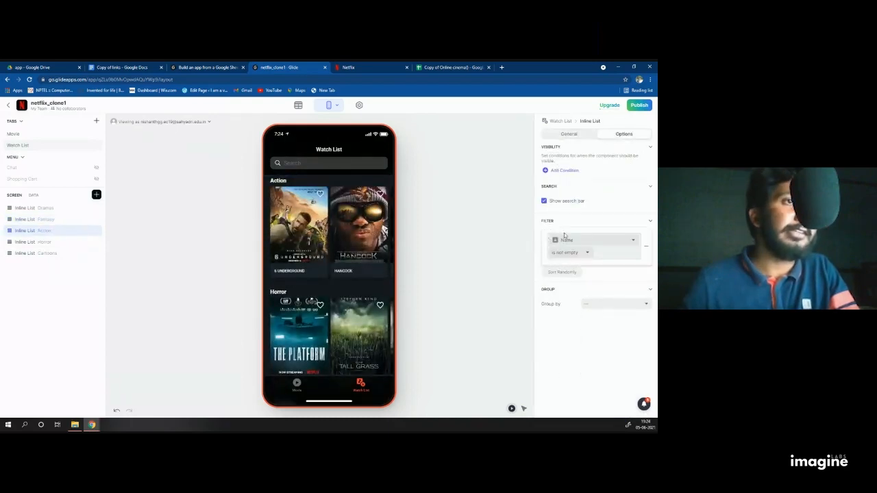
pyautogui.click(557, 240)
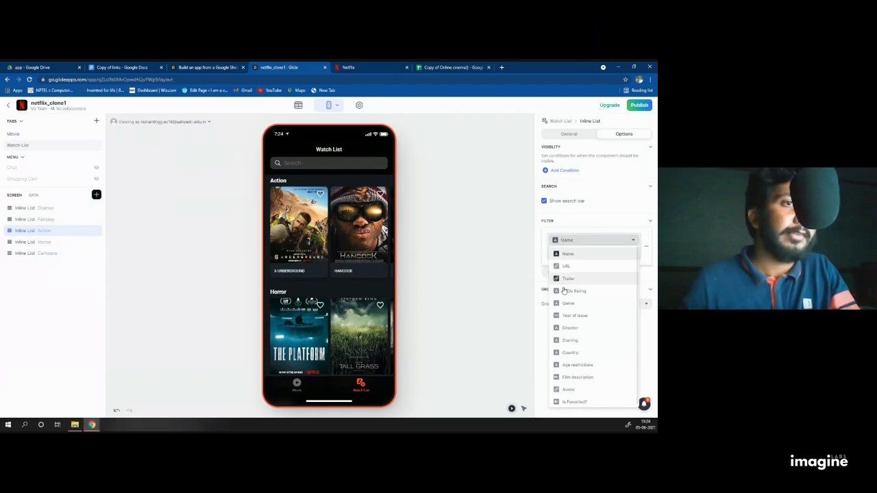
pyautogui.click(573, 402)
pyautogui.click(566, 253)
pyautogui.click(582, 265)
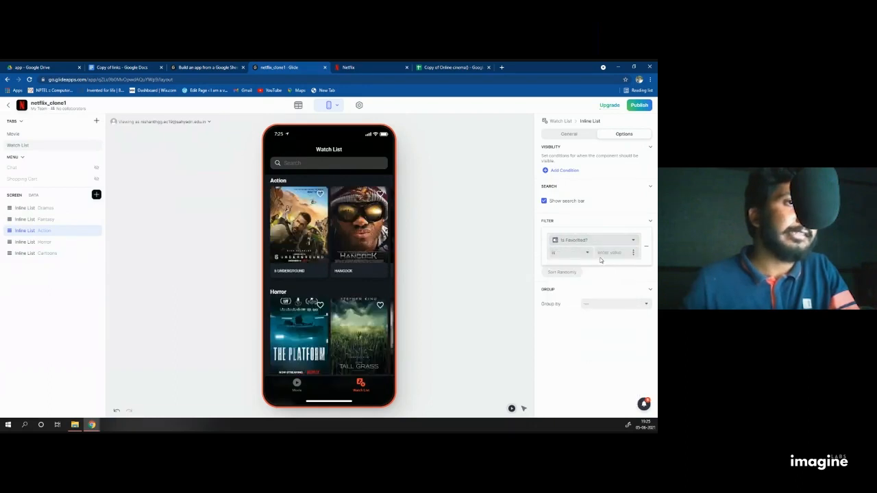
pyautogui.click(605, 252)
pyautogui.write('True')
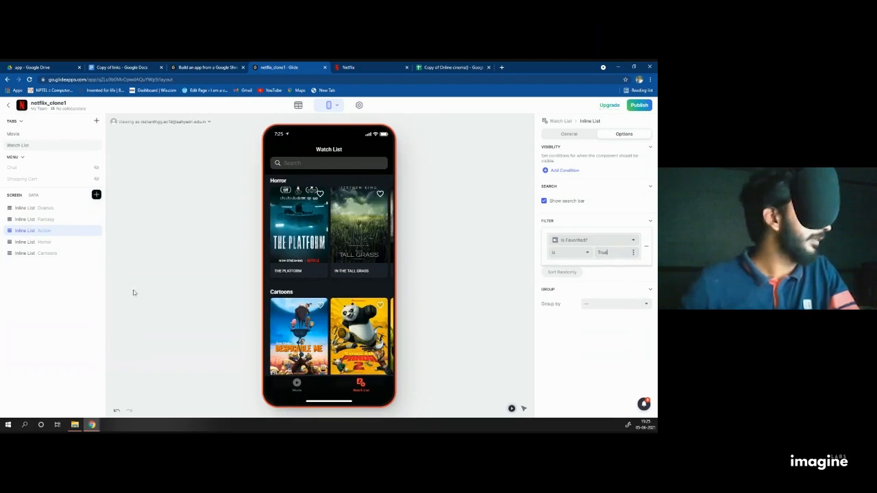
# Step: Filter the Horror list to 'Is Favorited? is True'
pyautogui.click(31, 242)
pyautogui.click(624, 134)
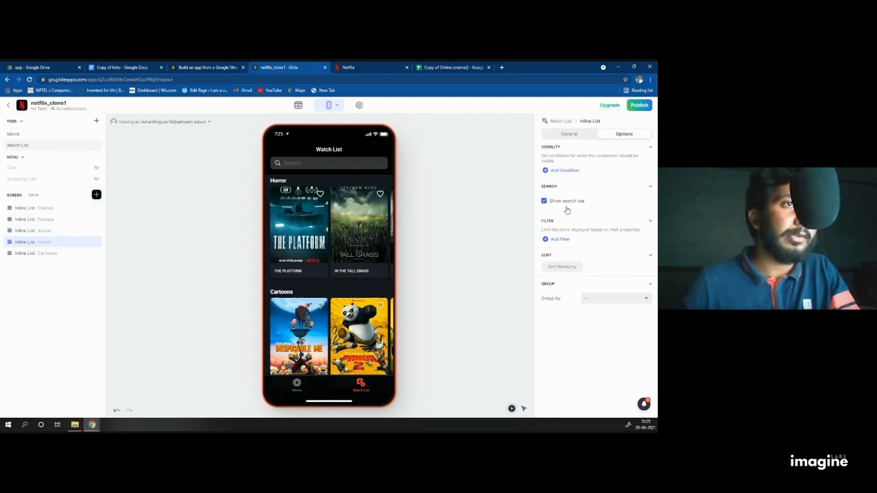
pyautogui.click(560, 238)
pyautogui.click(581, 241)
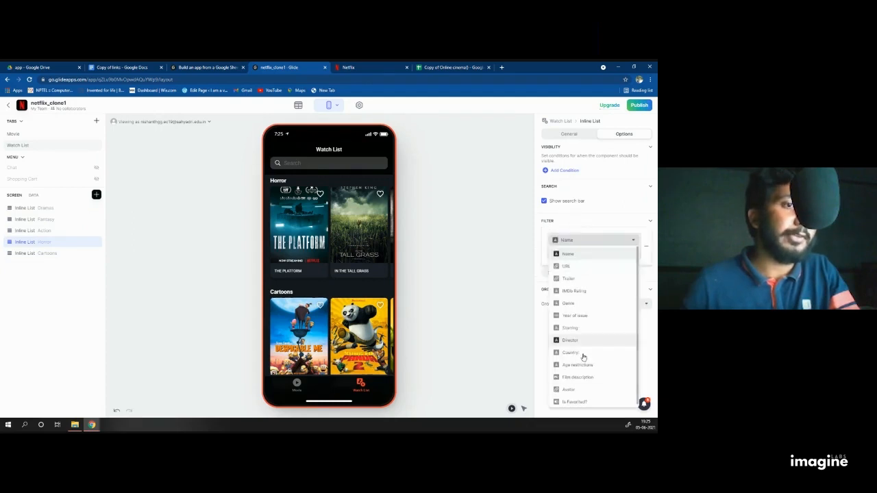
pyautogui.click(574, 402)
pyautogui.click(558, 253)
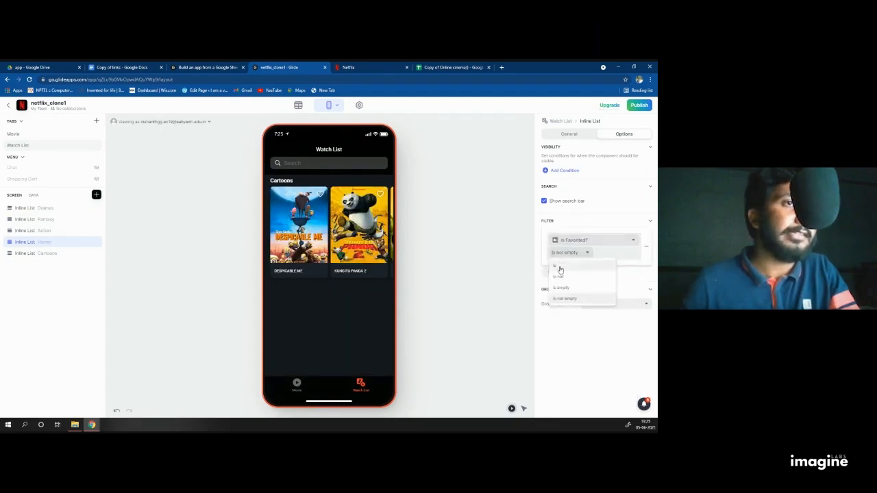
pyautogui.click(559, 268)
pyautogui.click(614, 252)
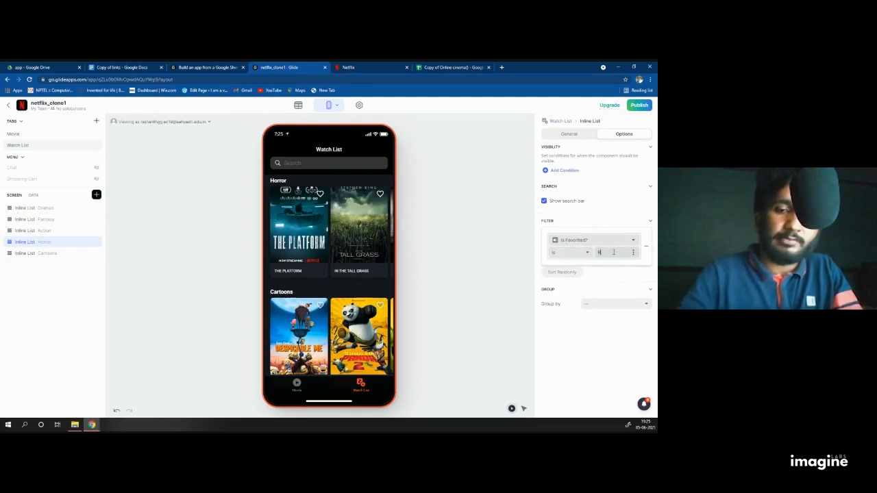
pyautogui.write('true')
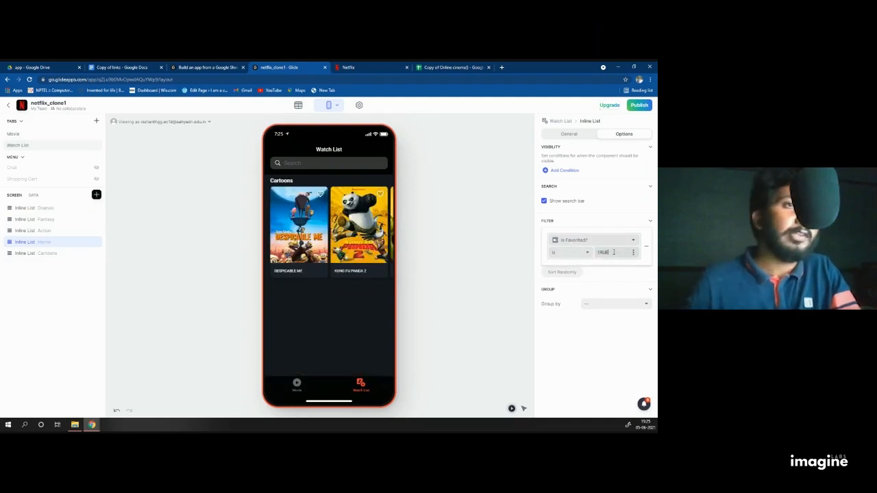
pyautogui.press('BackSpace')
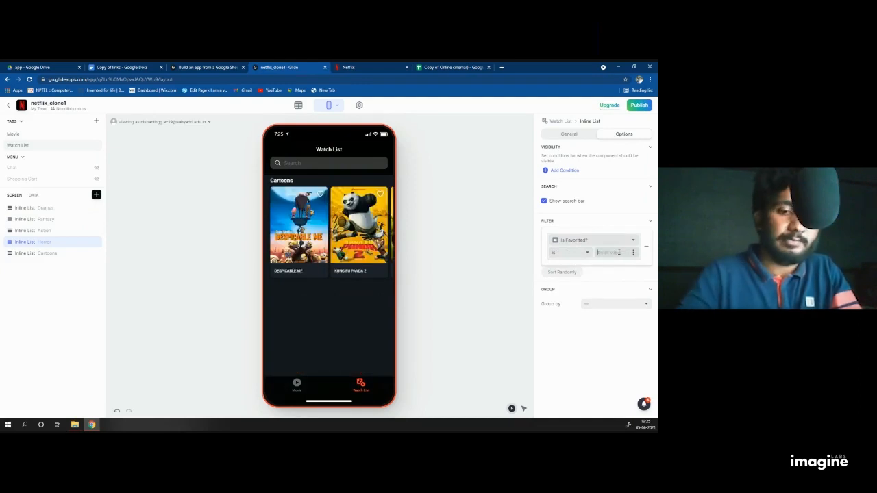
pyautogui.write('True')
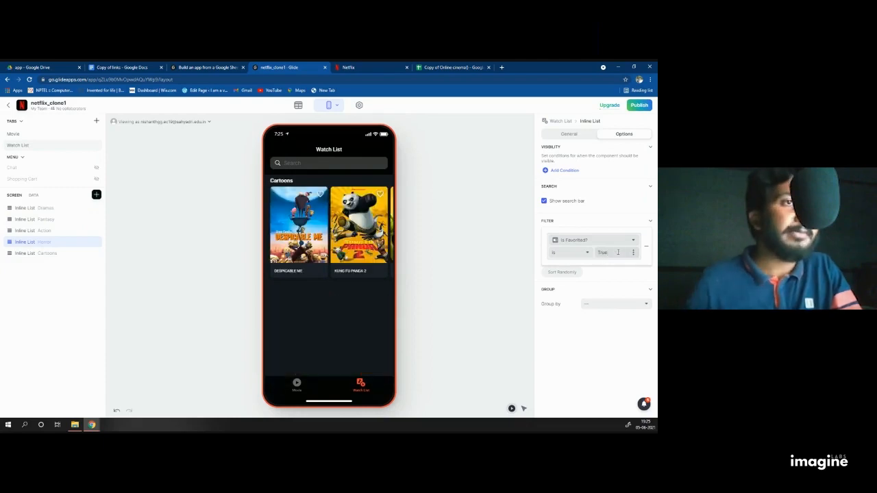
pyautogui.click(418, 289)
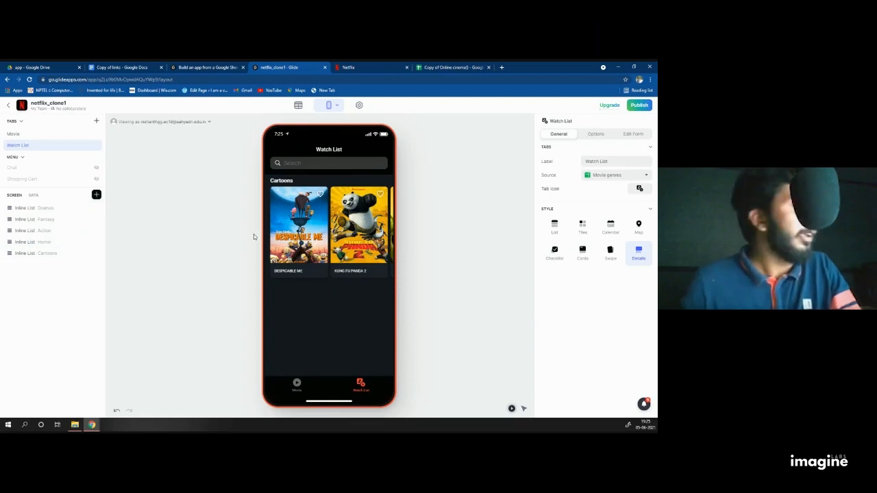
# Step: Filter the Cartoons list to 'Is Favorited? is True'
pyautogui.click(51, 253)
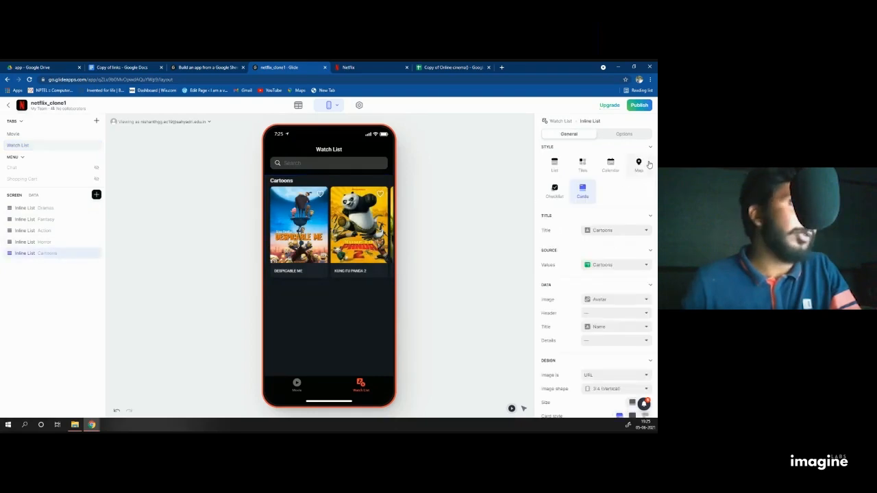
pyautogui.click(616, 134)
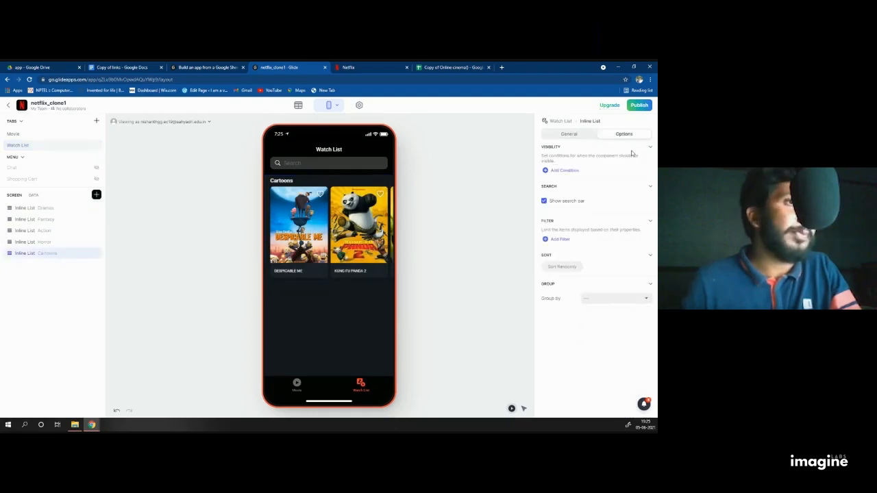
pyautogui.click(545, 241)
pyautogui.click(569, 242)
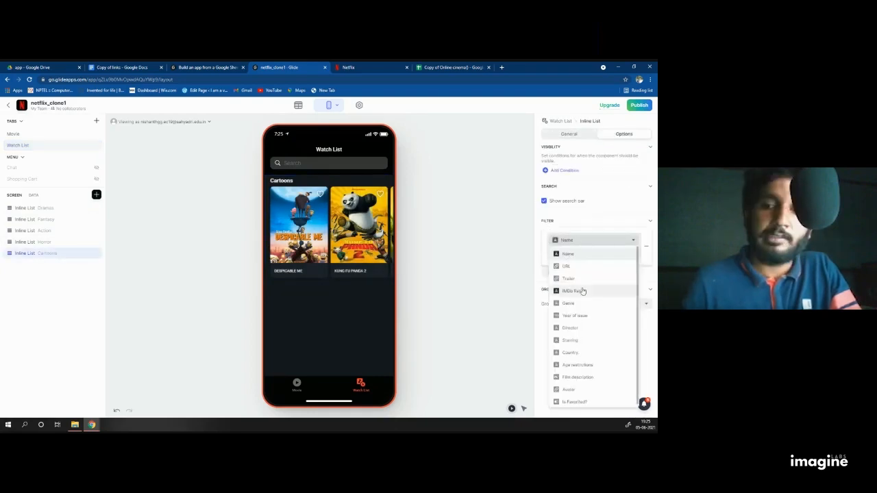
pyautogui.click(583, 401)
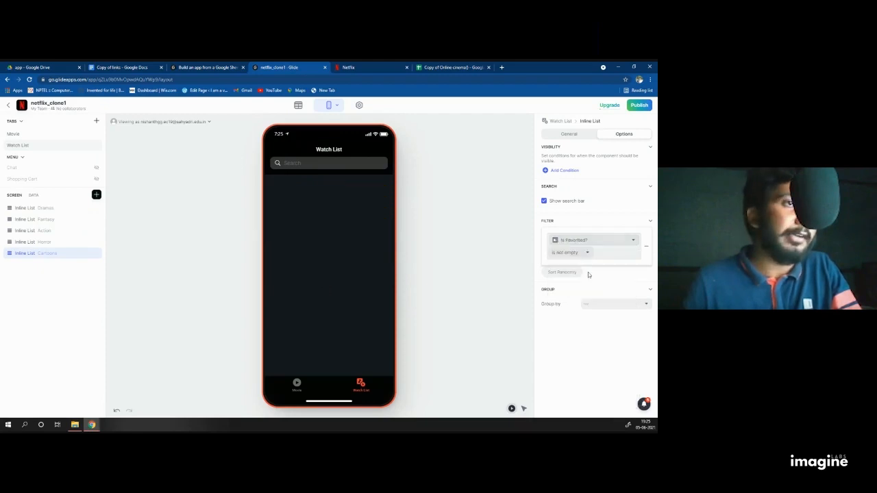
pyautogui.click(572, 253)
pyautogui.click(566, 284)
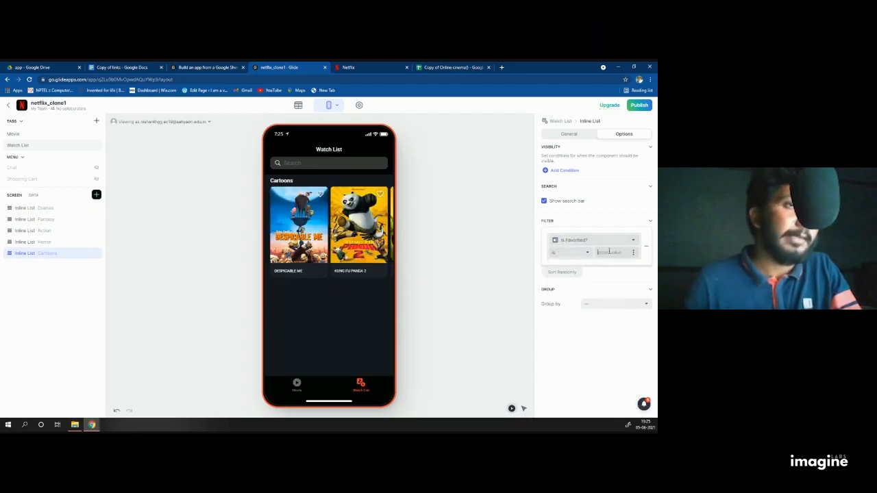
pyautogui.click(609, 252)
pyautogui.write('True')
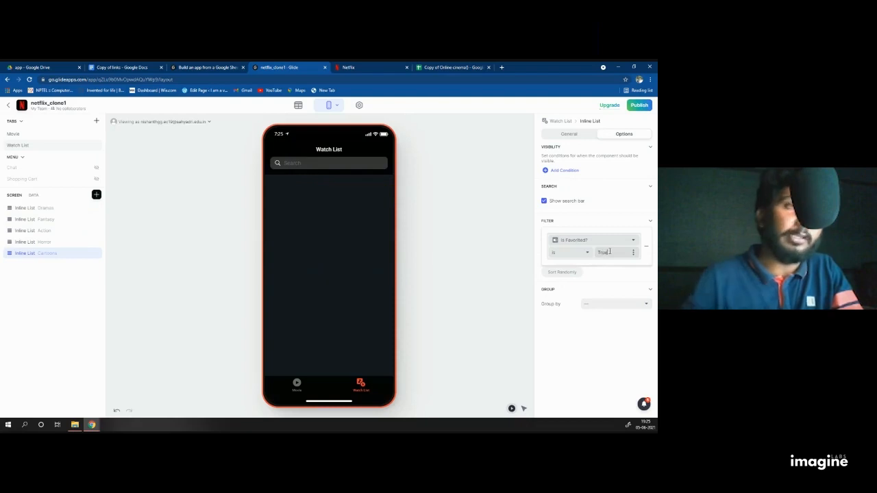
pyautogui.click(513, 237)
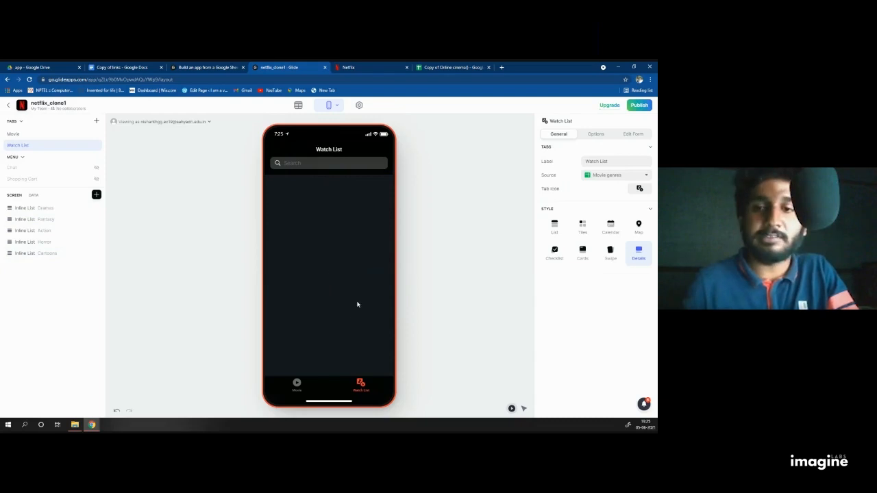
# Step: Compare the Movie and Watch List screens in the preview, scrolling down the Movie list
pyautogui.click(296, 385)
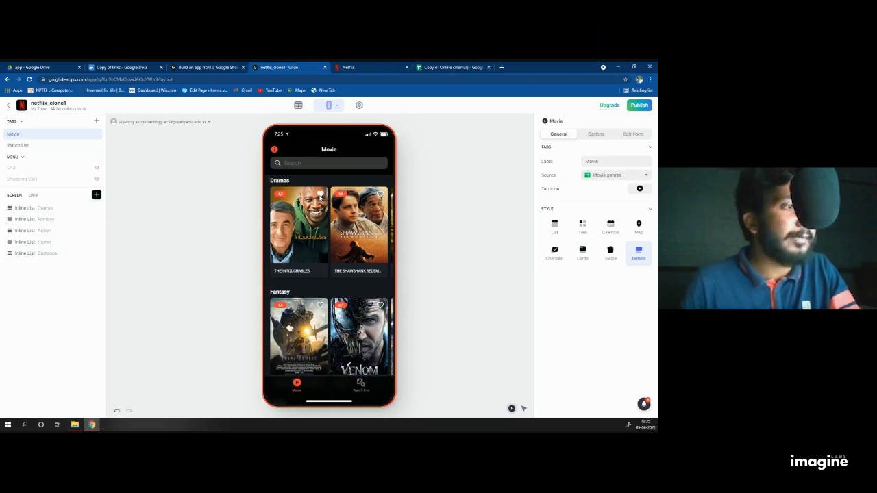
pyautogui.click(361, 388)
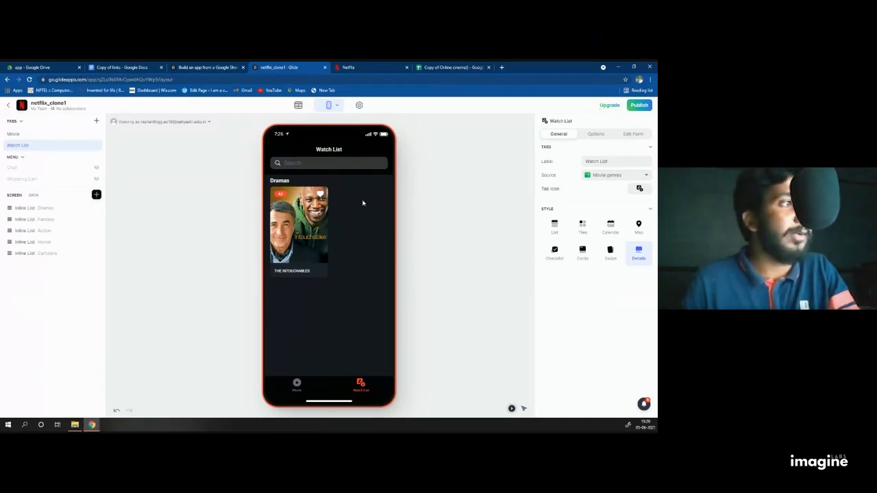
pyautogui.click(297, 382)
pyautogui.scroll(-2, 290, 294)
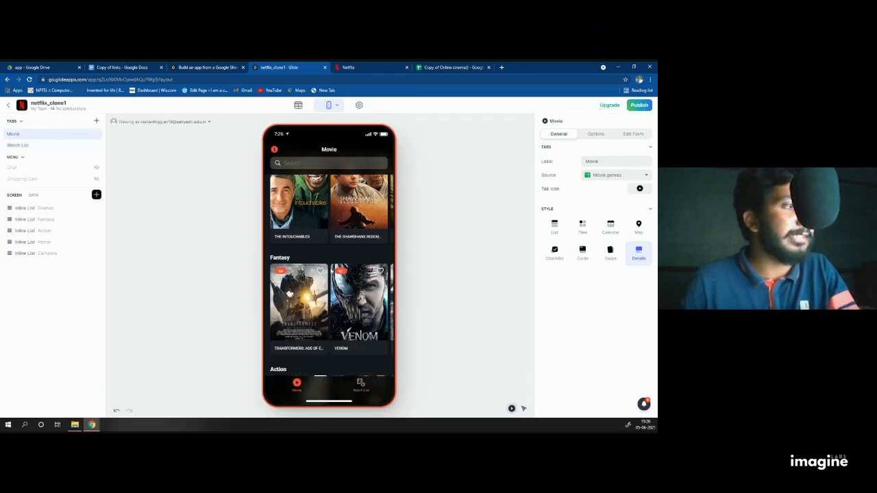
pyautogui.scroll(-2, 349, 292)
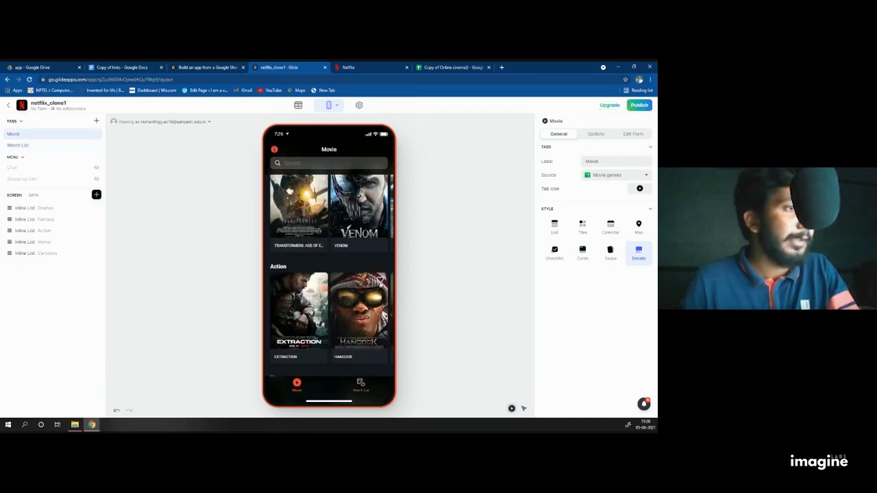
pyautogui.scroll(-2, 370, 302)
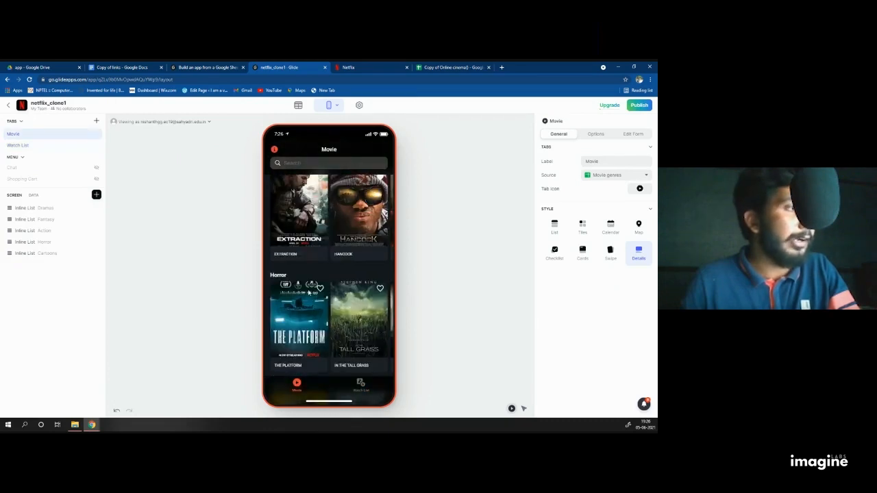
pyautogui.scroll(-2, 379, 305)
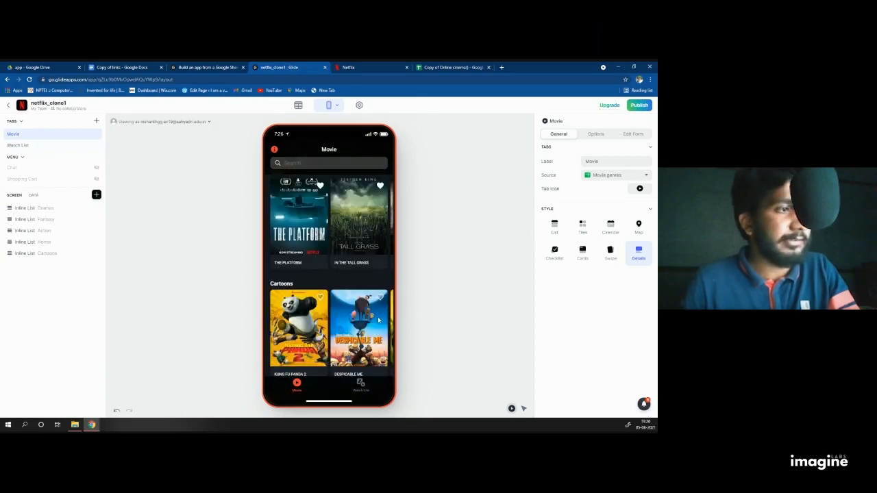
pyautogui.scroll(-1, 374, 355)
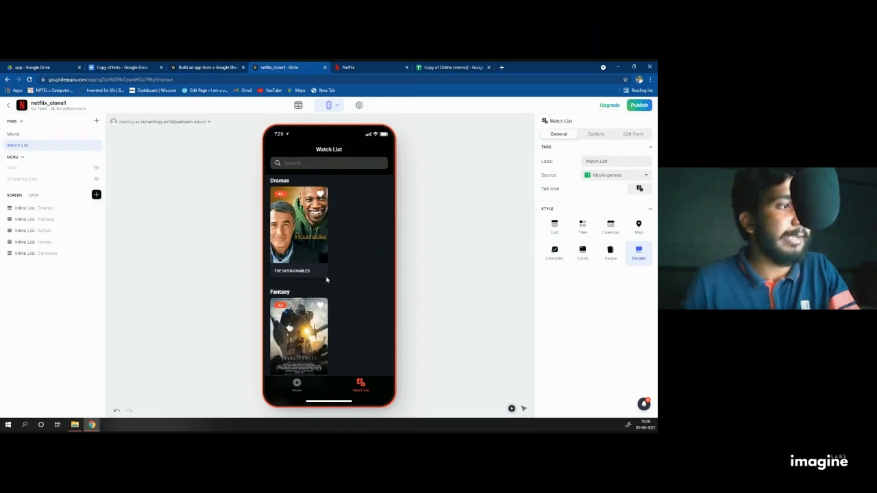
pyautogui.scroll(-5, 326, 280)
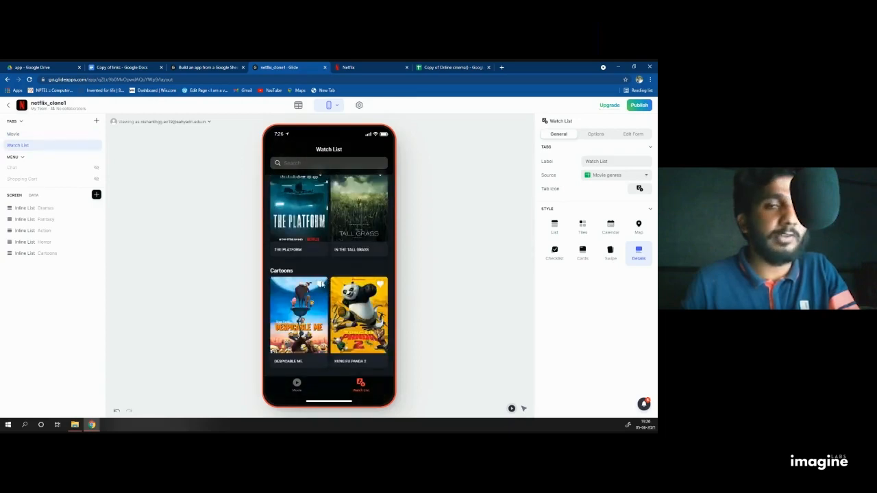
# Step: Unfavorite Despicable Me, The Platform, The Intouchables and Transformers in the preview
pyautogui.click(322, 283)
pyautogui.scroll(4, 326, 280)
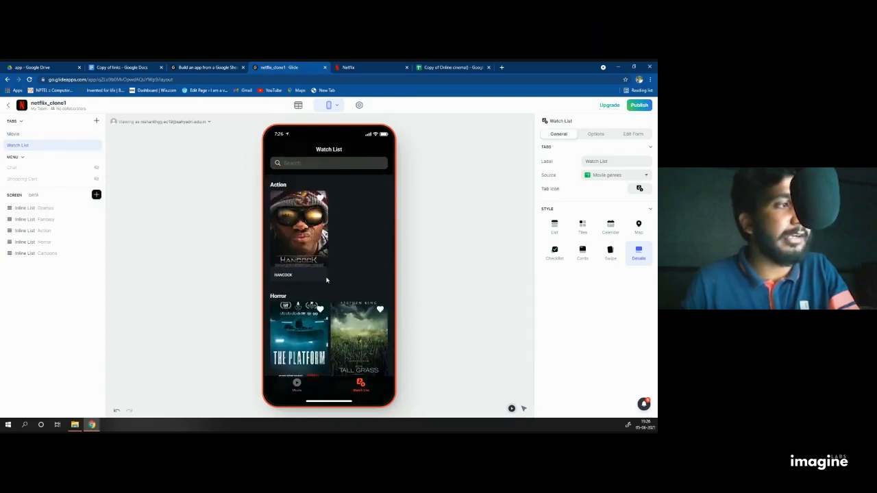
pyautogui.click(321, 353)
pyautogui.scroll(2, 319, 355)
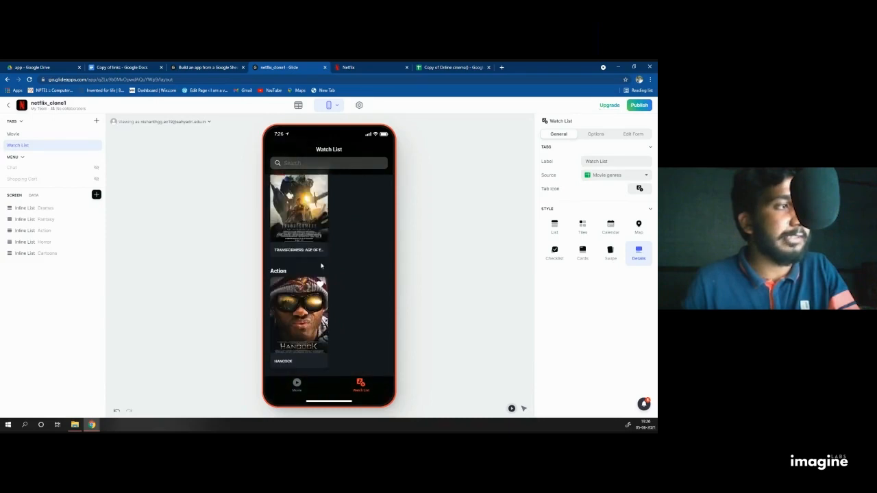
pyautogui.scroll(3, 323, 288)
pyautogui.click(321, 195)
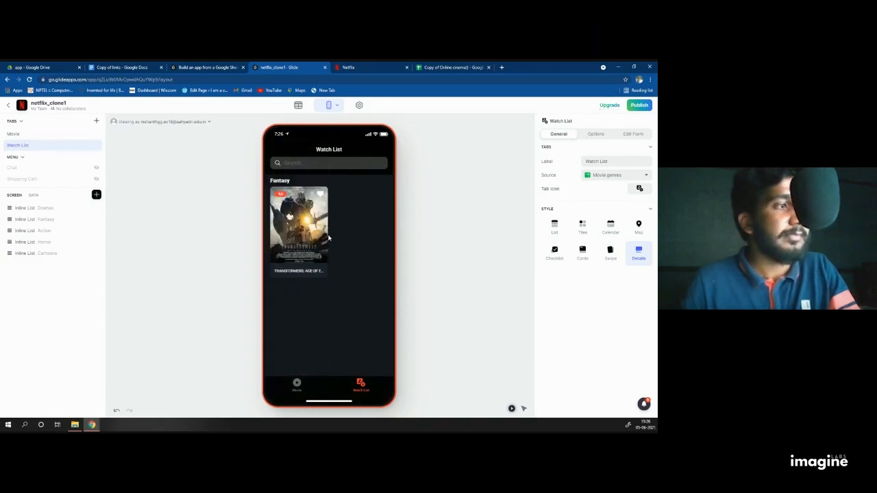
pyautogui.click(320, 196)
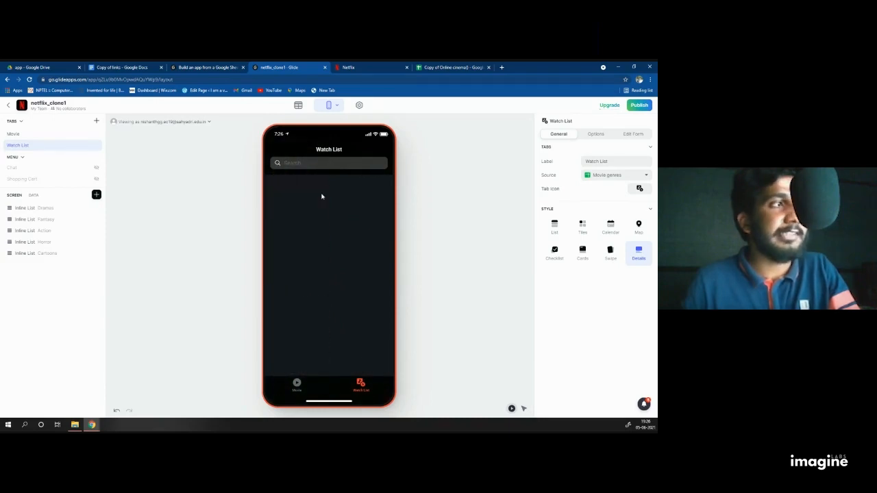
# Step: Recheck the Movie screen preview, then switch to the Copy of Online cinema() spreadsheet
pyautogui.click(295, 383)
pyautogui.scroll(1, 320, 248)
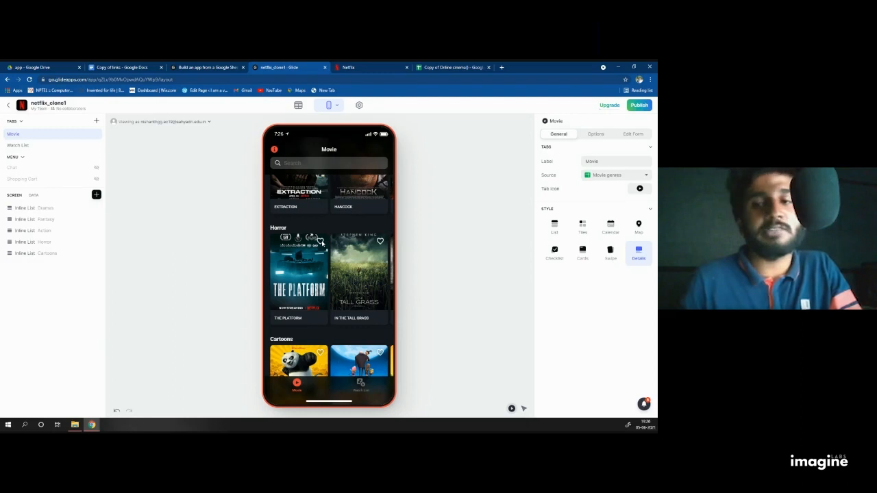
pyautogui.scroll(-1, 322, 242)
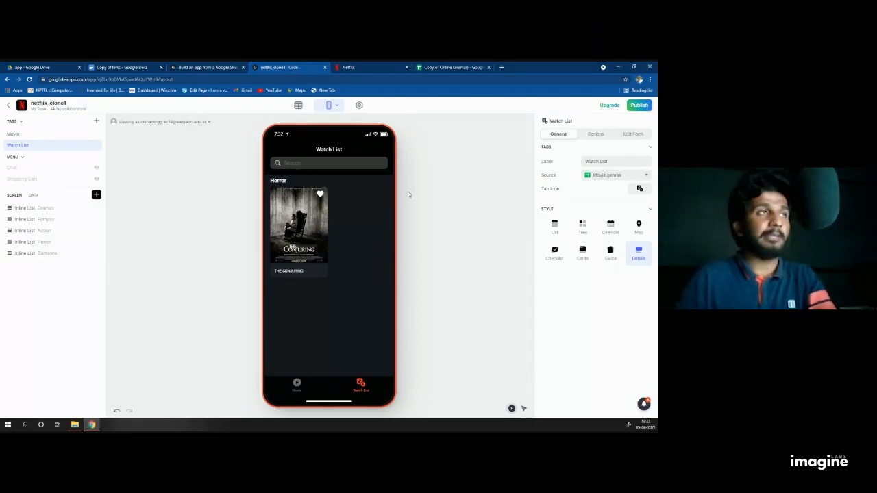
pyautogui.click(433, 66)
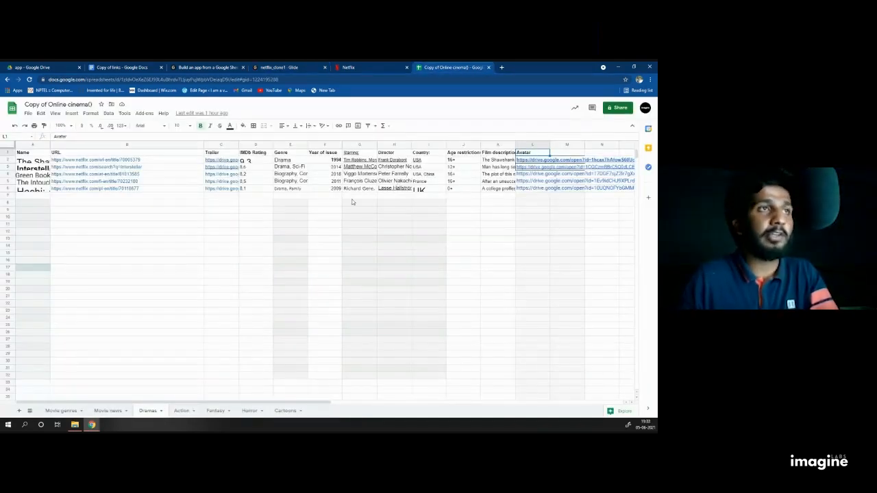
# Step: Close the Copy of Online cinema() spreadsheet tab and return to the Google Drive app folder
pyautogui.click(364, 69)
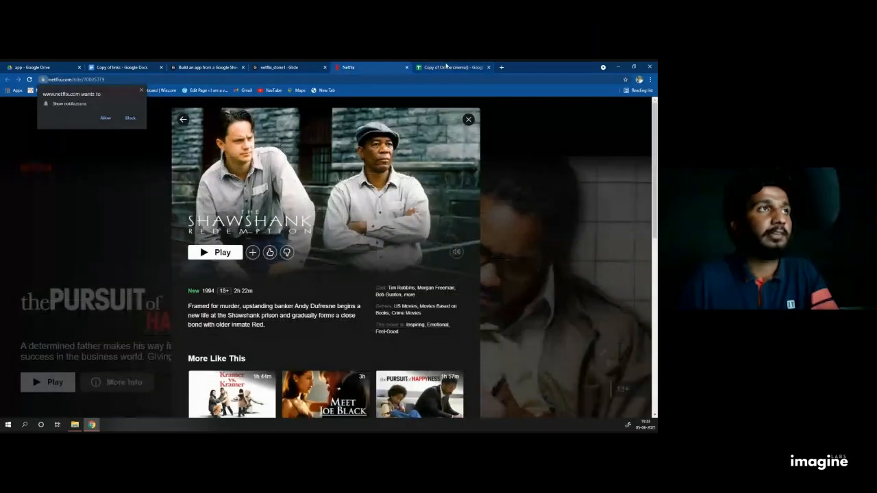
pyautogui.click(447, 67)
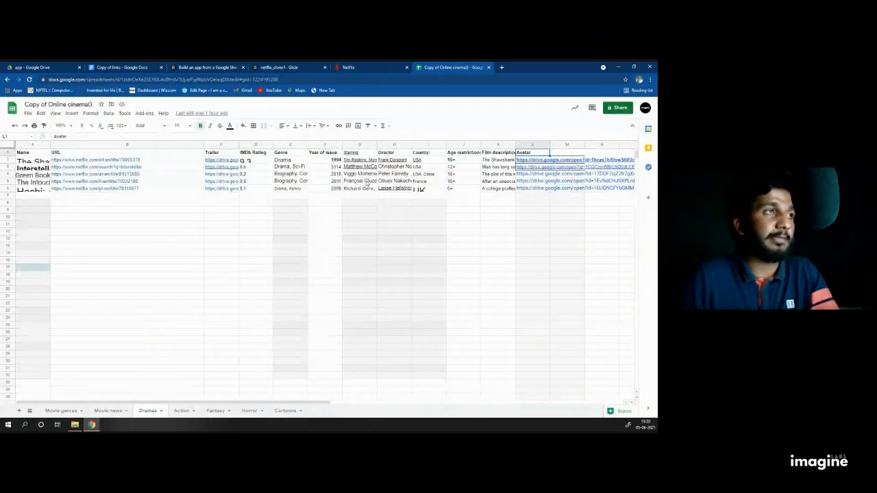
pyautogui.click(378, 66)
pyautogui.click(480, 67)
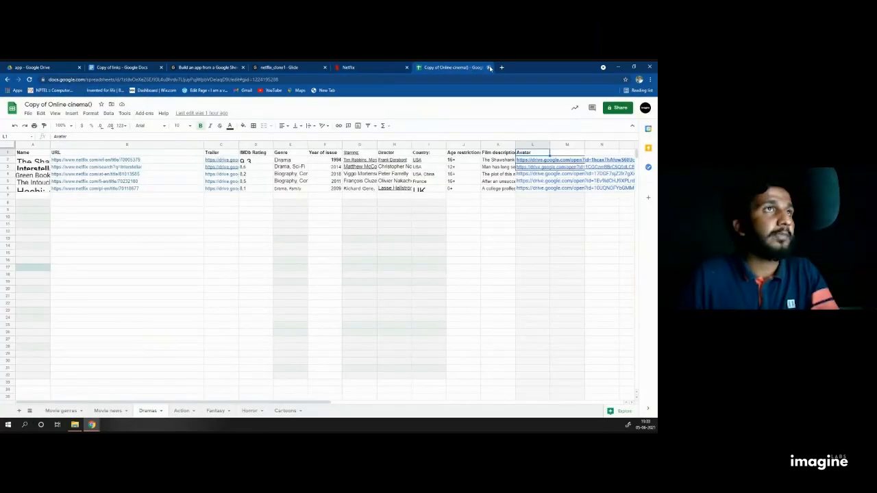
pyautogui.click(490, 67)
pyautogui.click(31, 68)
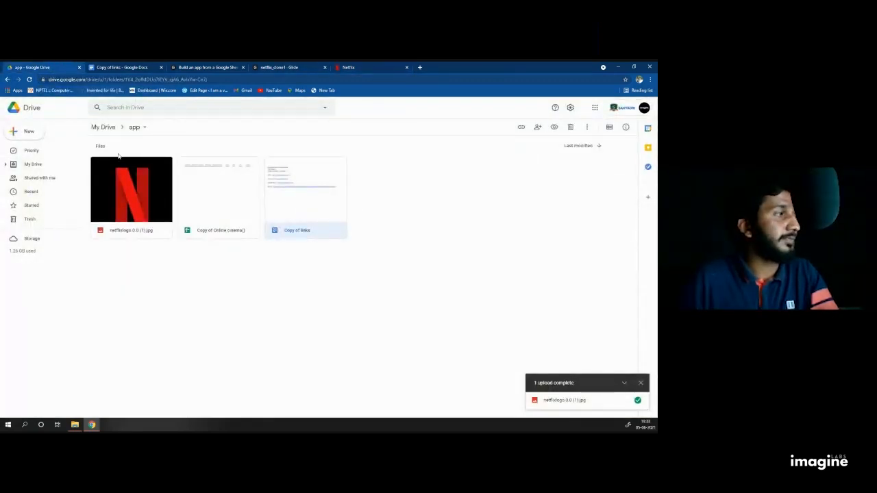
# Step: Open the Copy of Online cinema() spreadsheet from the app folder in My Drive
pyautogui.click(48, 166)
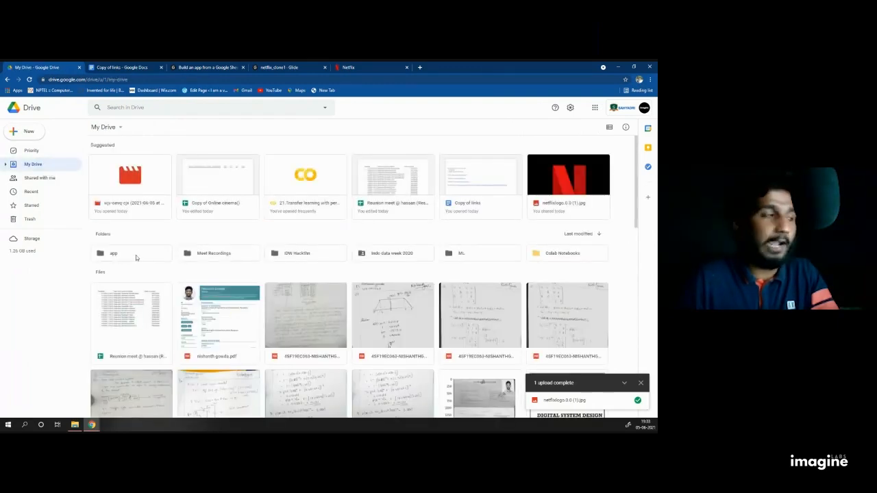
pyautogui.click(136, 254)
pyautogui.doubleClick(136, 255)
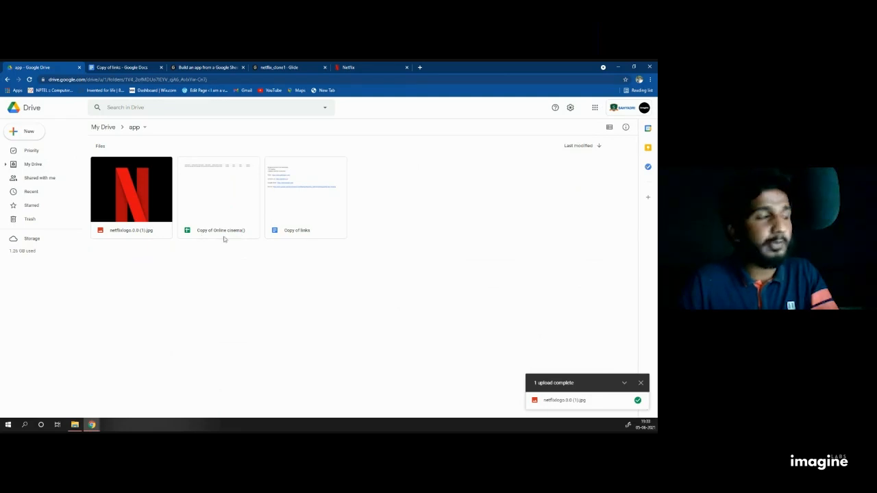
pyautogui.doubleClick(224, 203)
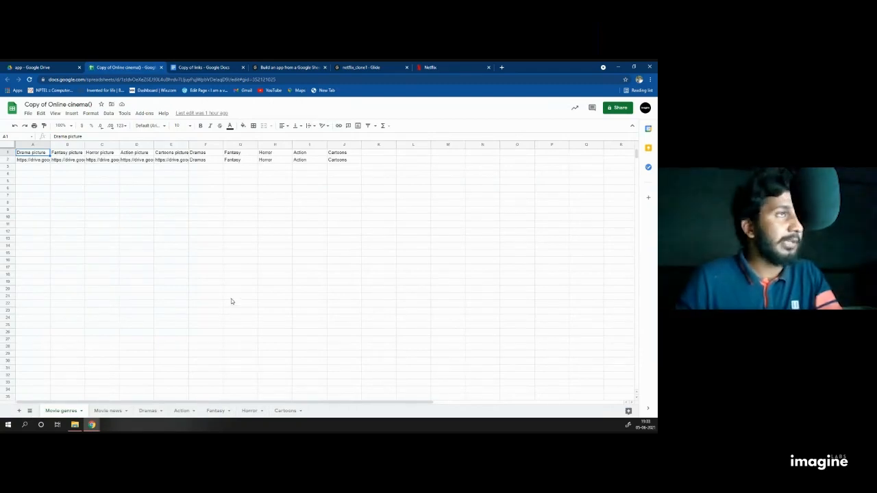
pyautogui.click(116, 411)
pyautogui.click(145, 411)
pyautogui.click(182, 410)
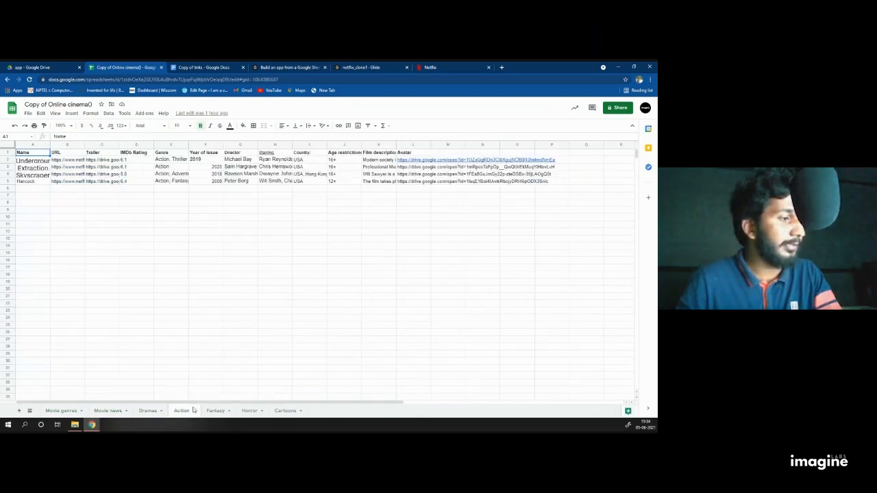
pyautogui.click(218, 410)
pyautogui.click(255, 410)
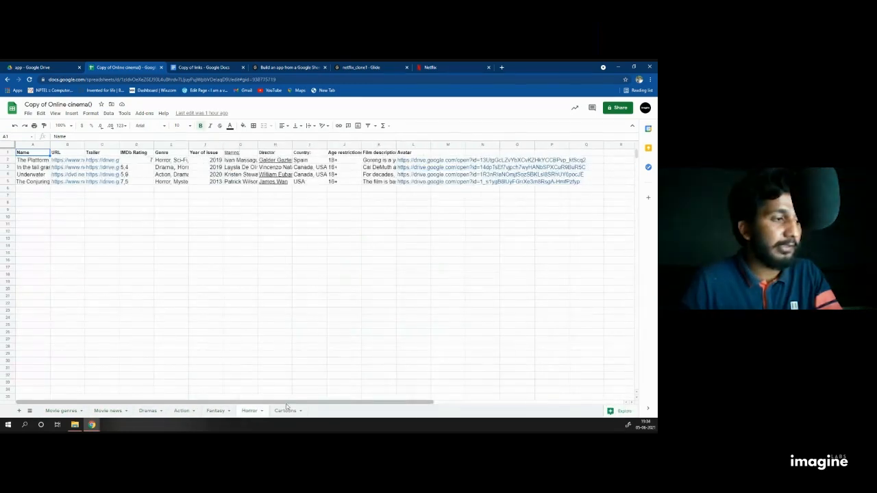
pyautogui.click(287, 410)
pyautogui.click(220, 412)
pyautogui.click(251, 411)
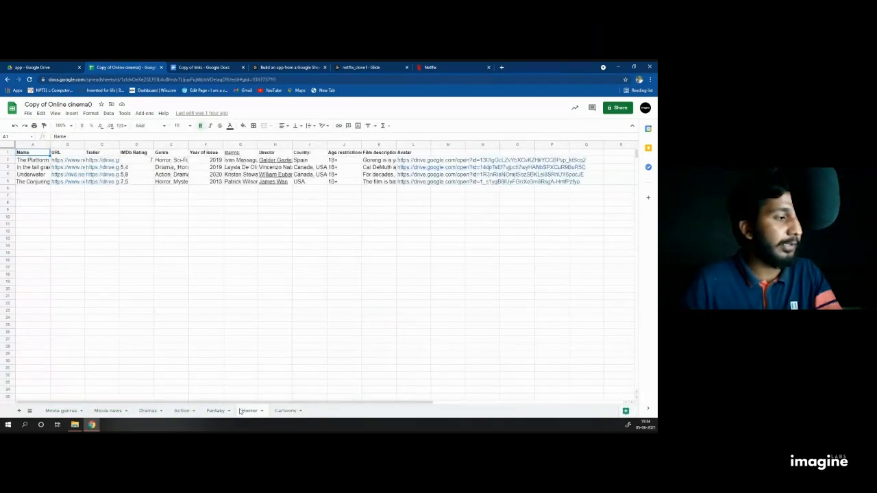
pyautogui.click(182, 412)
pyautogui.click(104, 410)
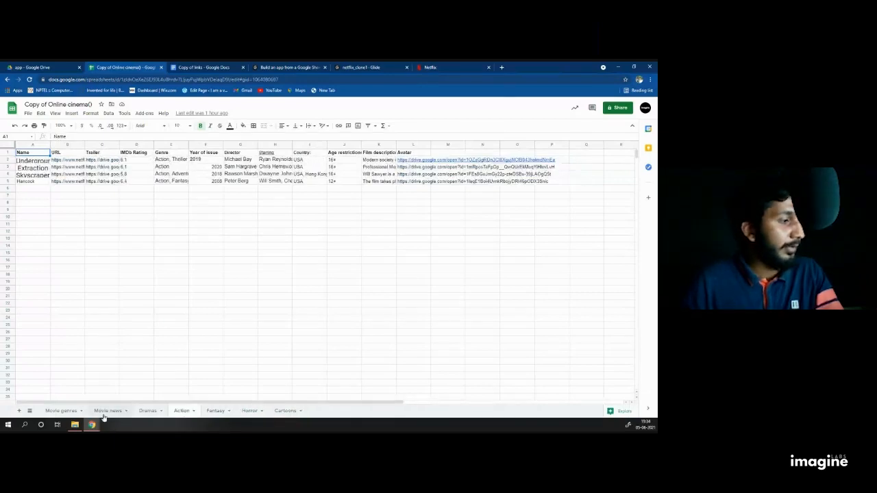
pyautogui.click(61, 410)
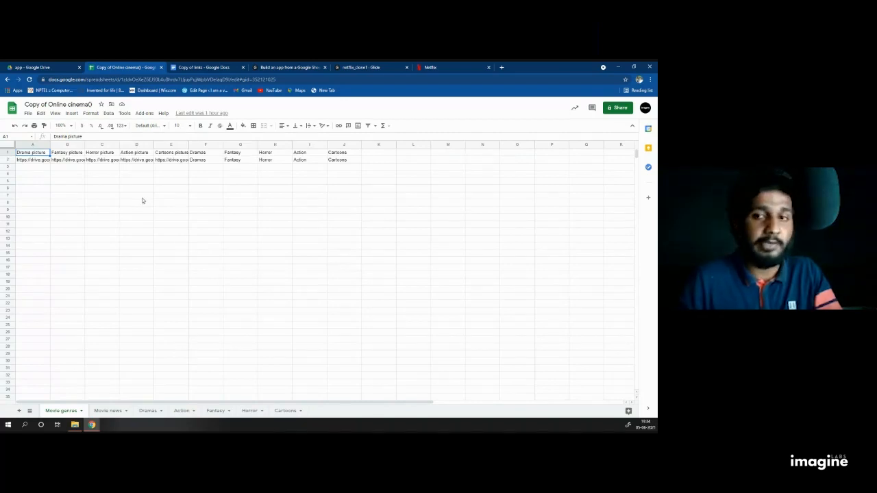
# Step: Add a blank sheet, rename it 'Popular', and move it right after Movie news
pyautogui.click(19, 411)
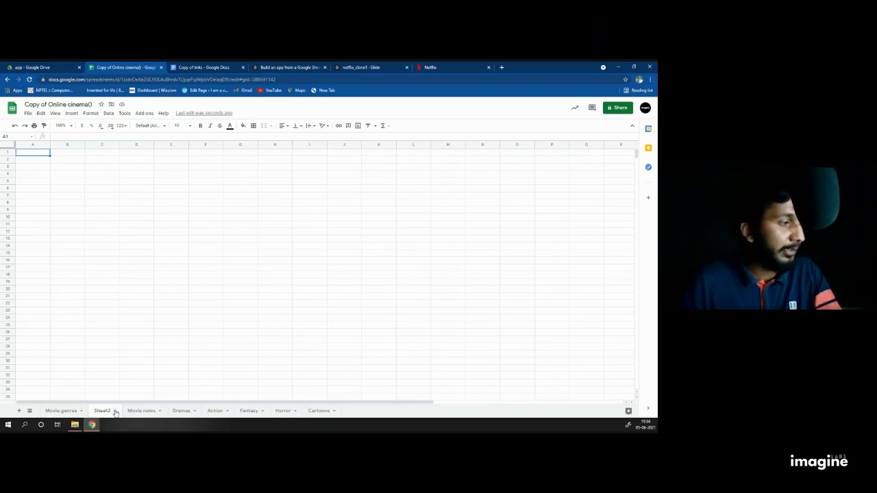
pyautogui.click(115, 411)
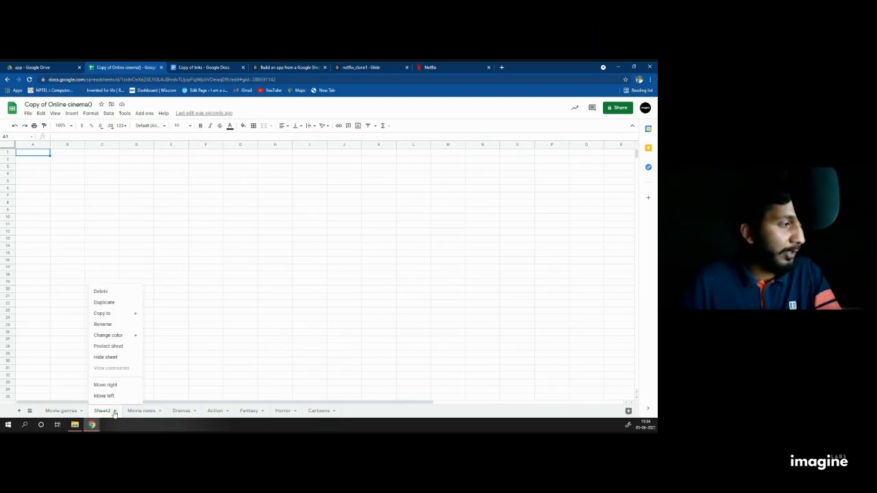
pyautogui.click(110, 326)
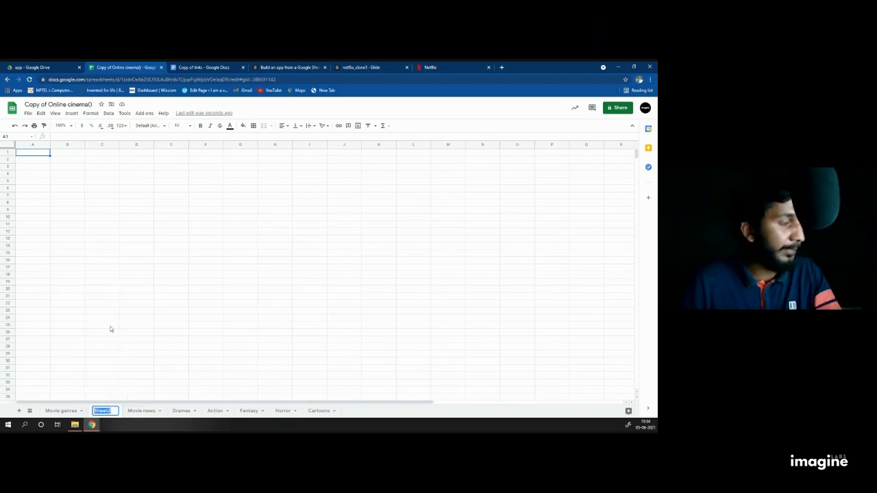
pyautogui.write('Pop')
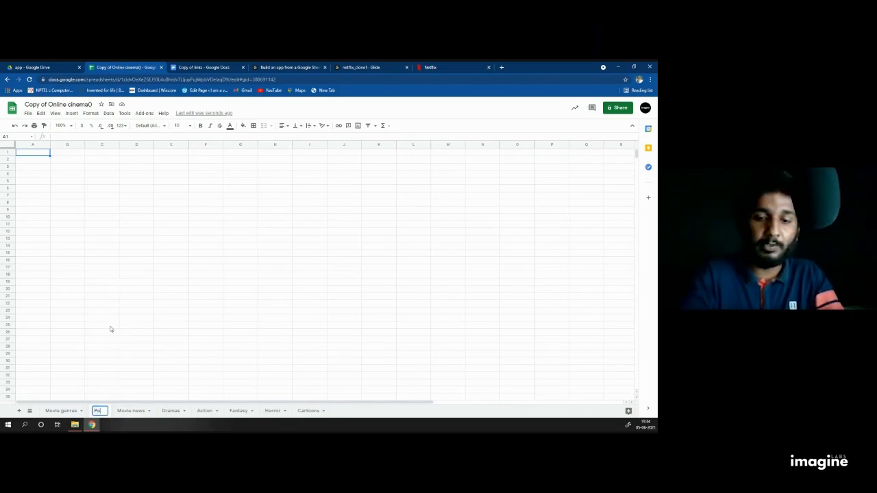
pyautogui.write('ular')
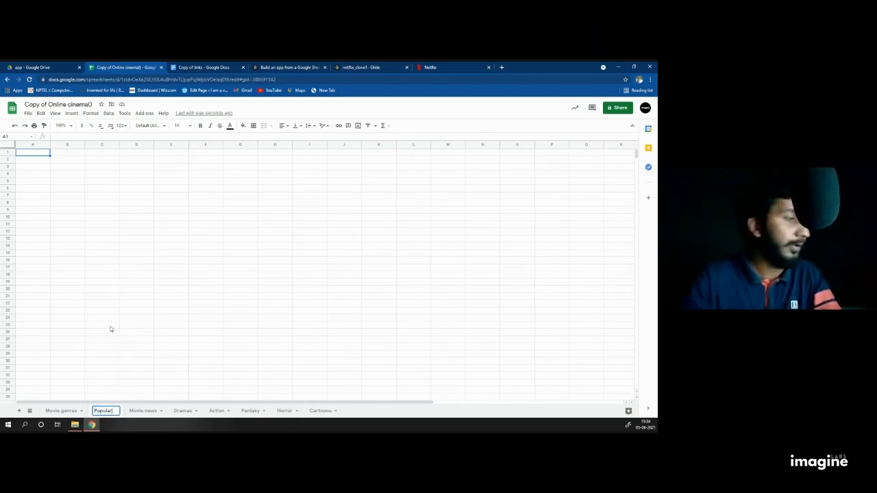
pyautogui.click(148, 318)
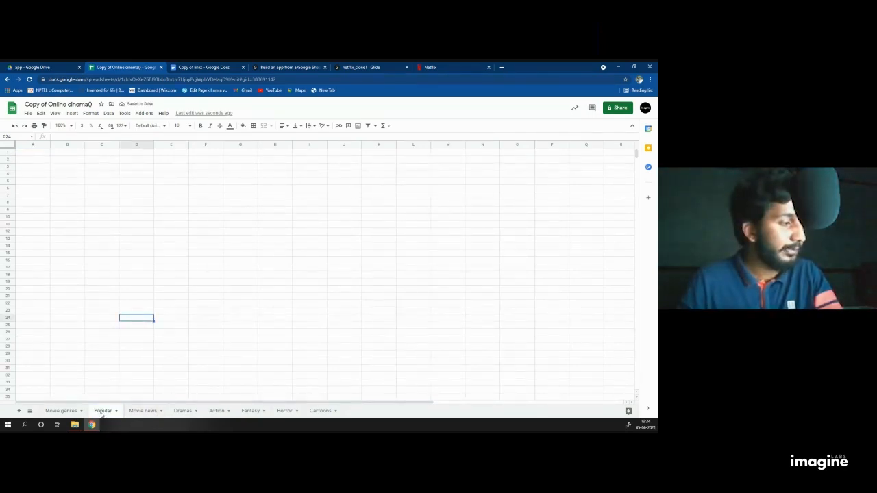
pyautogui.moveTo(103, 413); pyautogui.dragTo(145, 411)
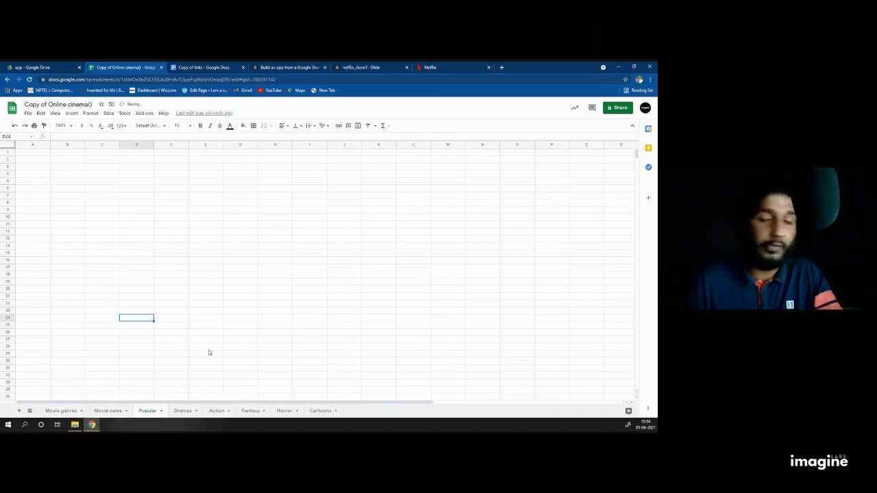
# Step: Select various cells on the empty Popular sheet, ending on cell G2
pyautogui.click(63, 168)
pyautogui.click(42, 153)
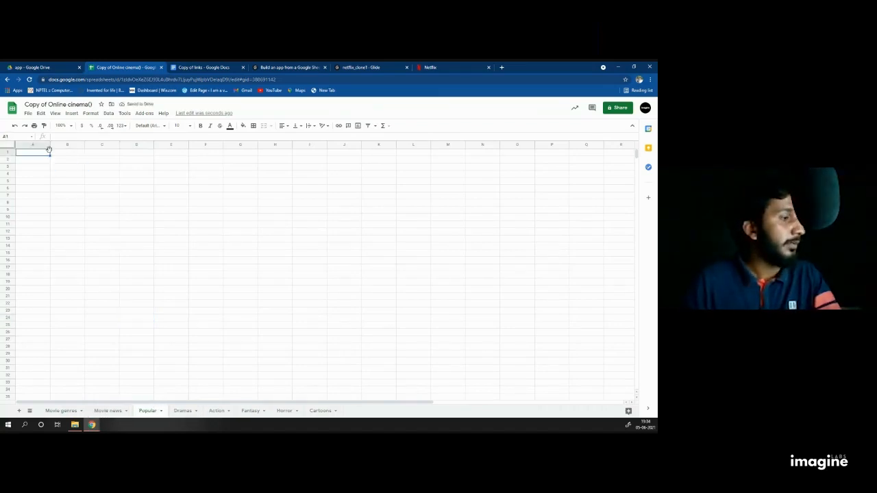
pyautogui.click(72, 153)
pyautogui.click(132, 153)
pyautogui.click(135, 181)
pyautogui.click(67, 174)
pyautogui.click(36, 170)
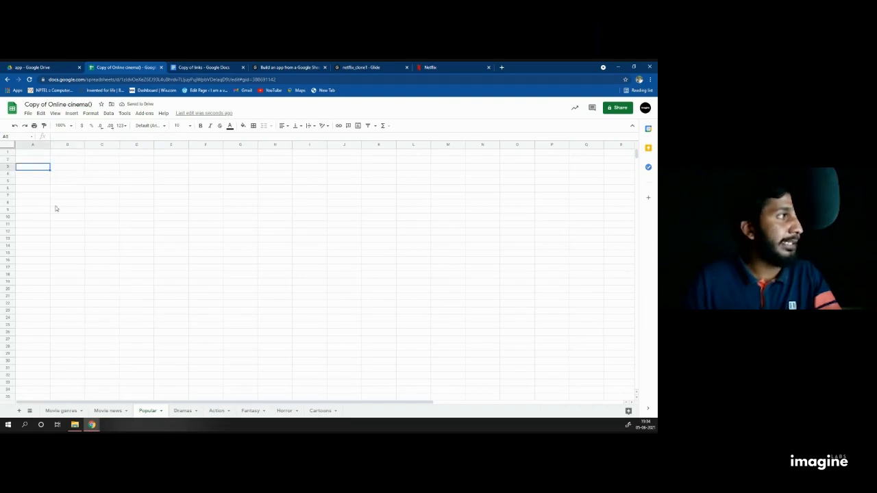
pyautogui.click(134, 203)
pyautogui.click(158, 174)
pyautogui.click(240, 174)
pyautogui.click(240, 196)
pyautogui.click(235, 160)
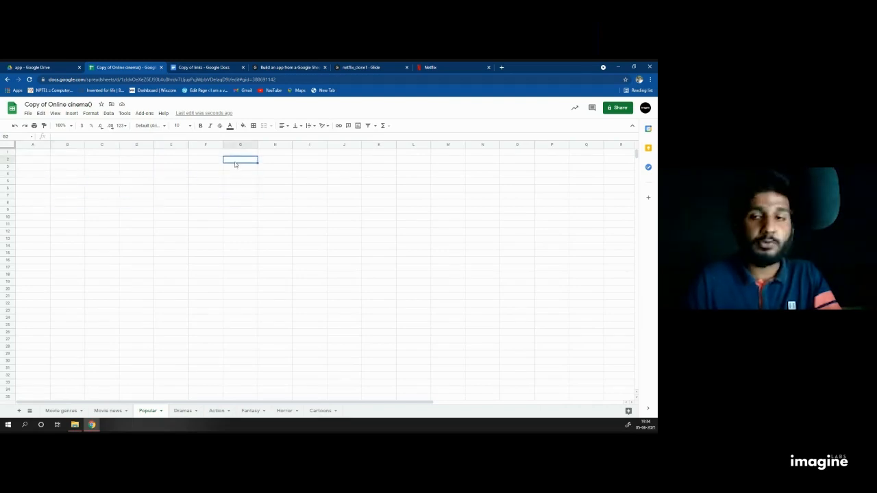
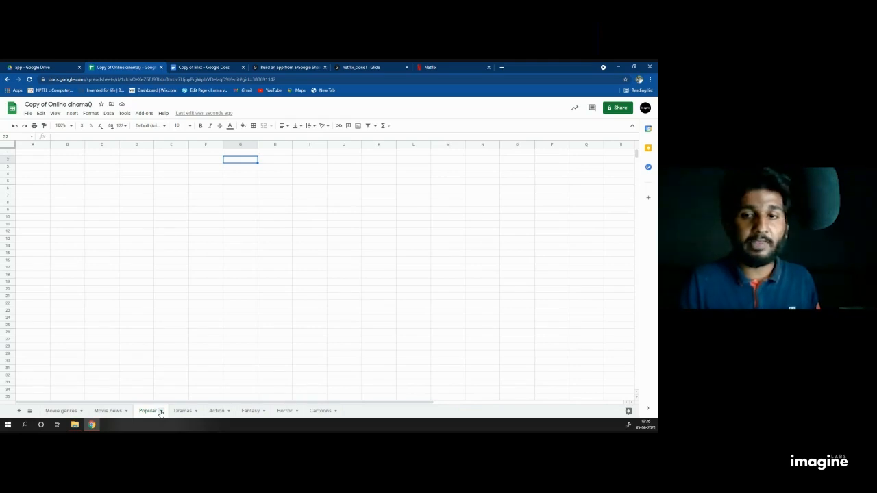
# Step: Open the Popular sheet's options, dismiss them, and select an empty cell
pyautogui.click(161, 411)
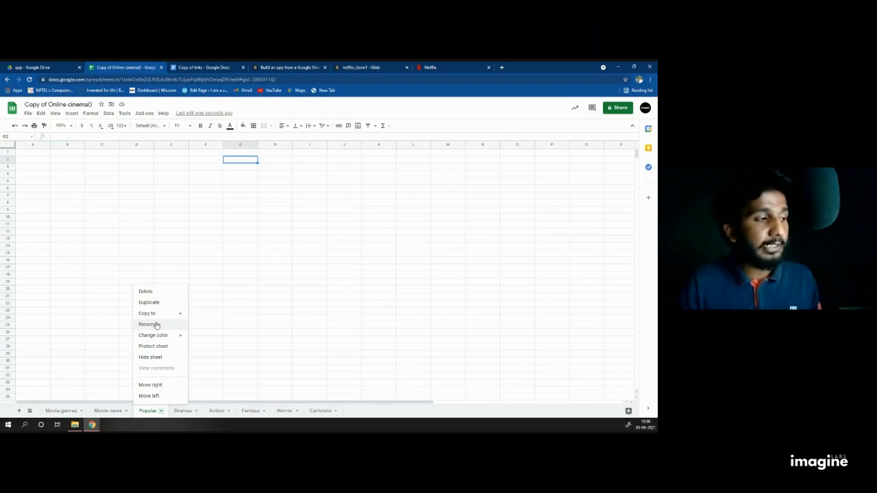
pyautogui.click(286, 311)
pyautogui.click(217, 319)
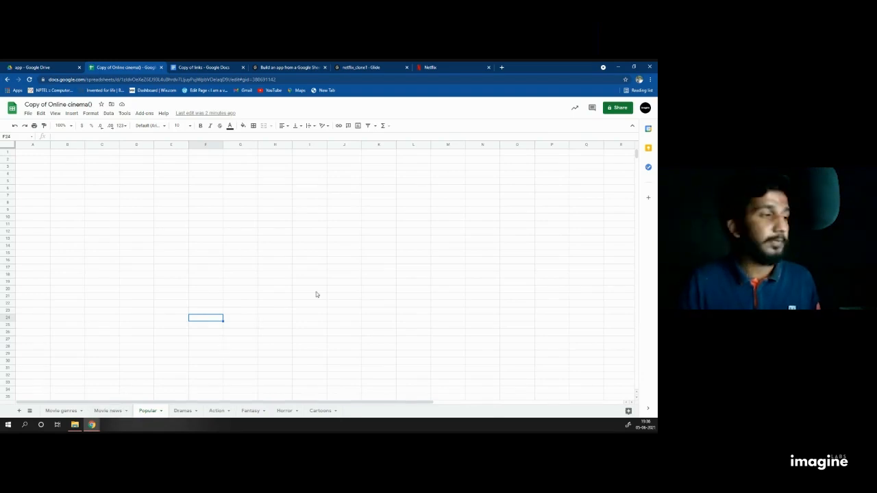
# Step: Compare the Dramas and Action column headers, from URL and Trailer to Country
pyautogui.click(184, 410)
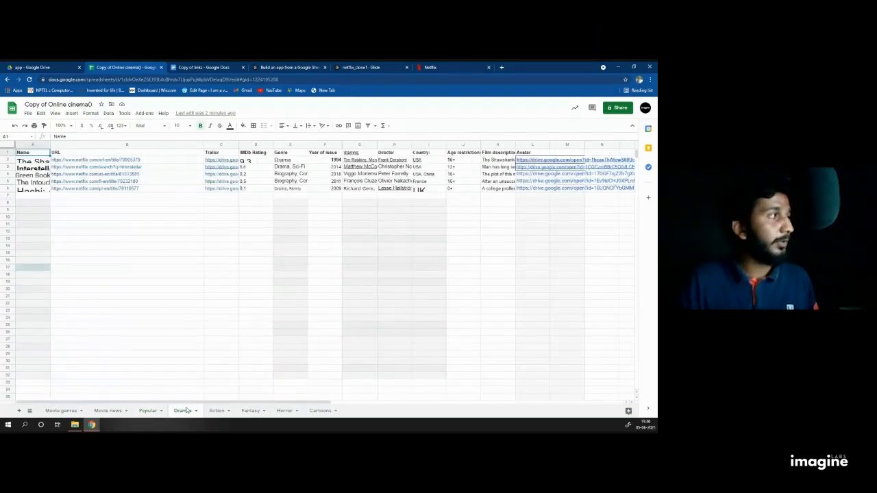
pyautogui.click(64, 157)
pyautogui.click(204, 157)
pyautogui.click(255, 156)
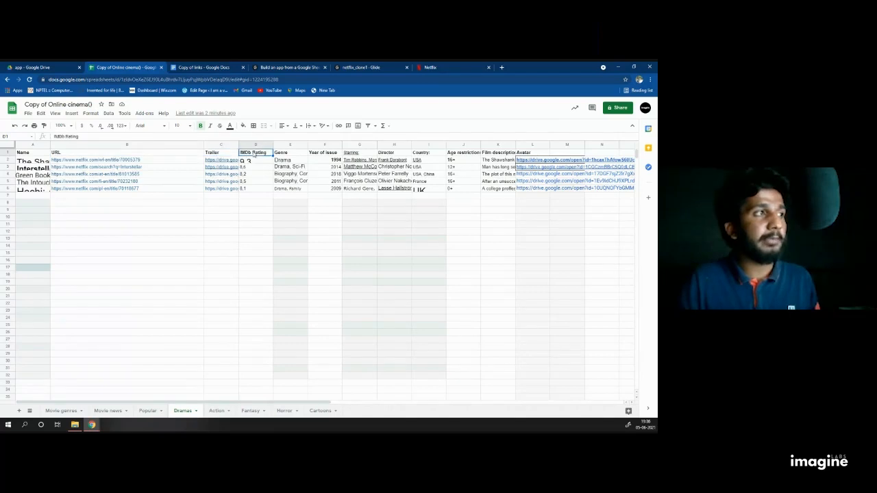
pyautogui.click(334, 156)
pyautogui.click(431, 158)
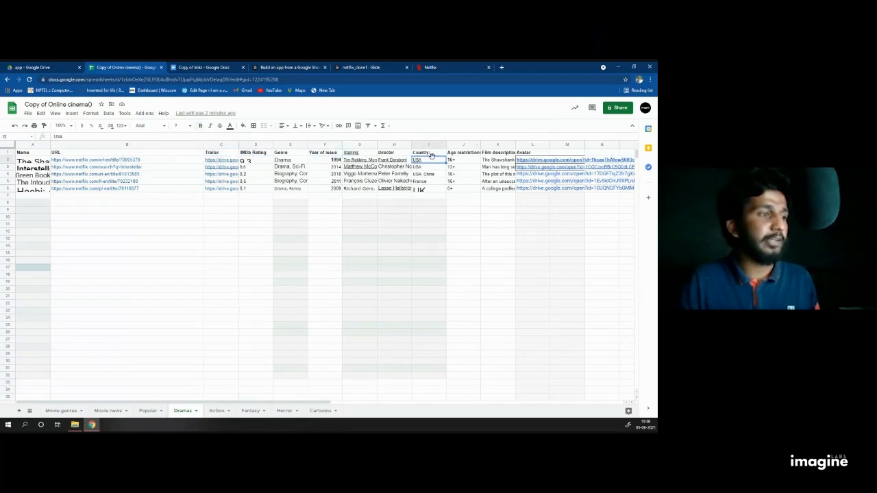
pyautogui.click(218, 411)
pyautogui.click(60, 155)
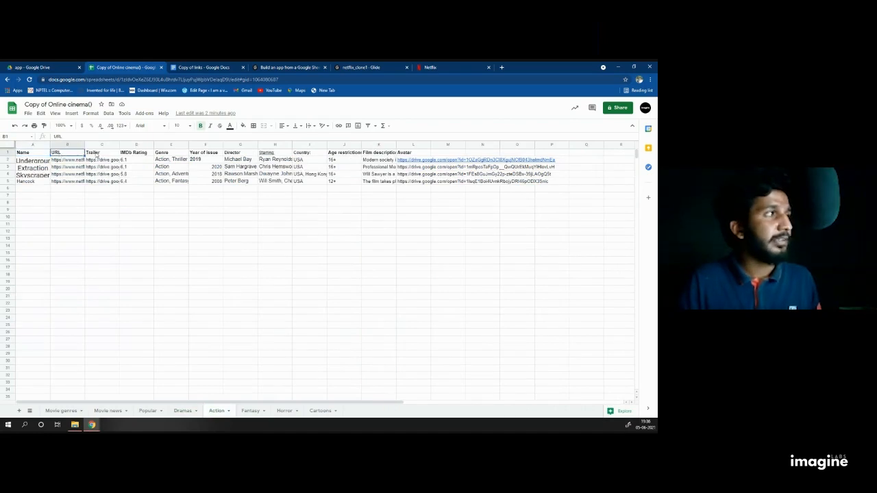
pyautogui.click(116, 161)
pyautogui.click(296, 153)
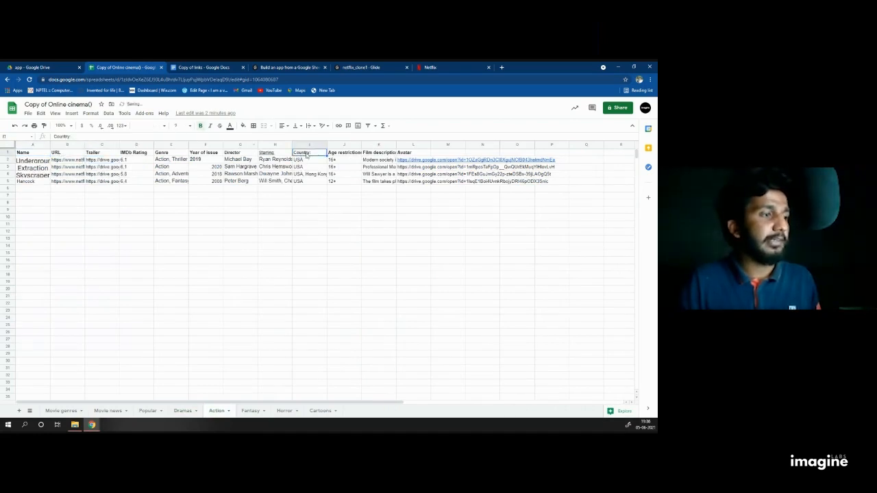
# Step: Look through the Fantasy, Cartoons, Horror, Dramas and Action sheets, ending on Popular's cell A1
pyautogui.click(251, 410)
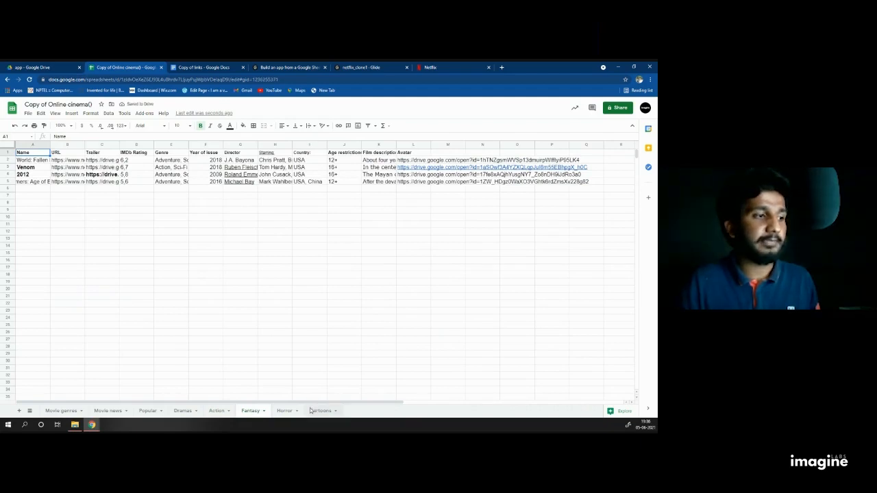
pyautogui.click(320, 411)
pyautogui.click(284, 410)
pyautogui.click(187, 410)
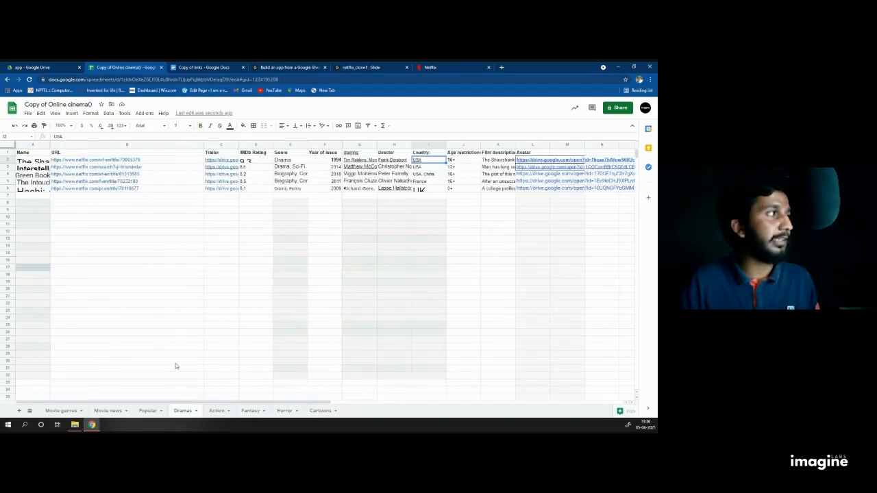
pyautogui.click(148, 411)
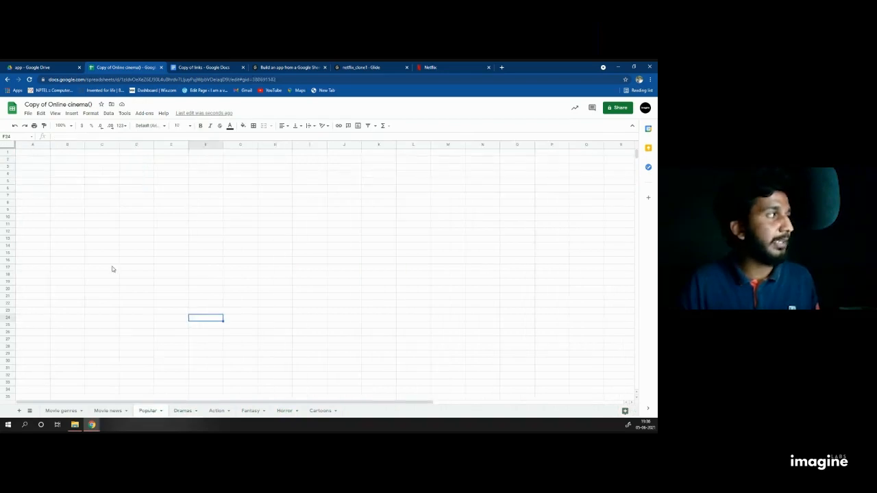
pyautogui.click(187, 410)
pyautogui.click(216, 411)
pyautogui.click(248, 410)
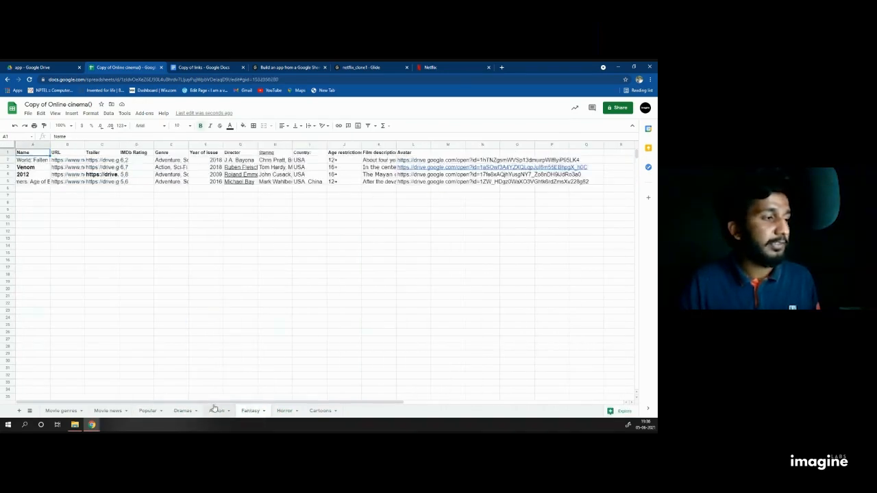
pyautogui.click(210, 411)
pyautogui.click(182, 411)
pyautogui.click(146, 413)
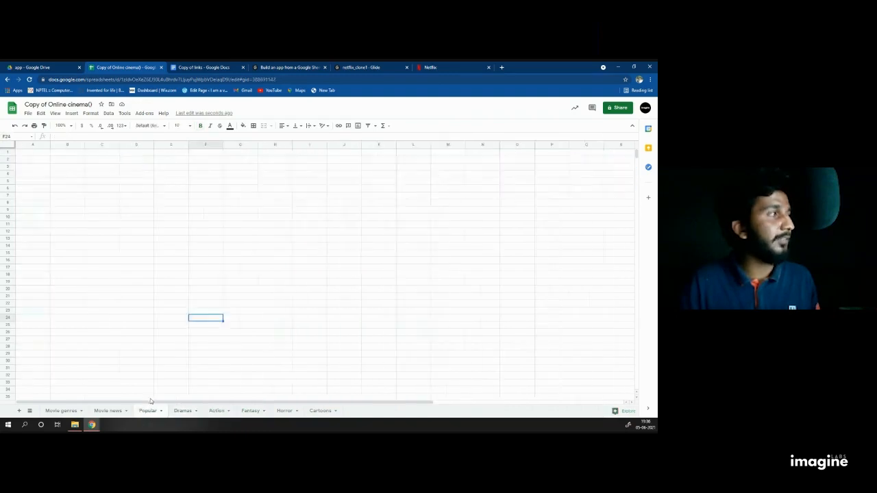
pyautogui.click(38, 157)
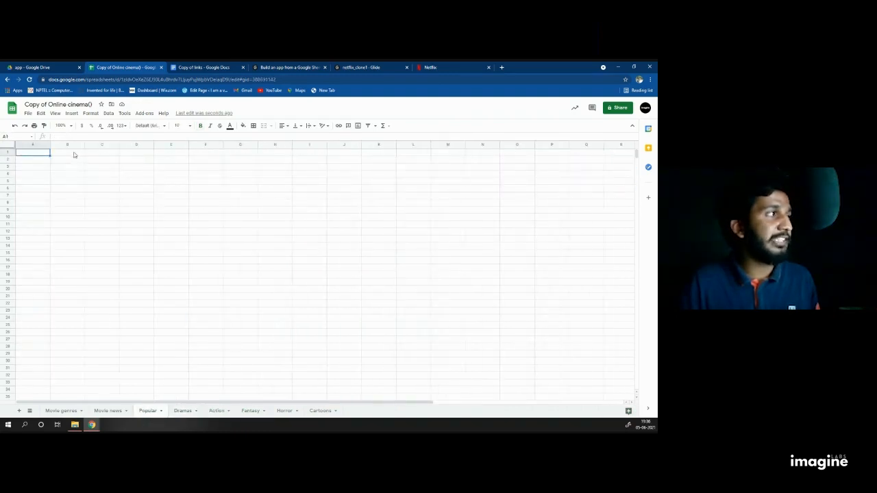
# Step: Copy the Dramas header row, Name through Avatar, and paste it into Popular's row 1
pyautogui.click(184, 410)
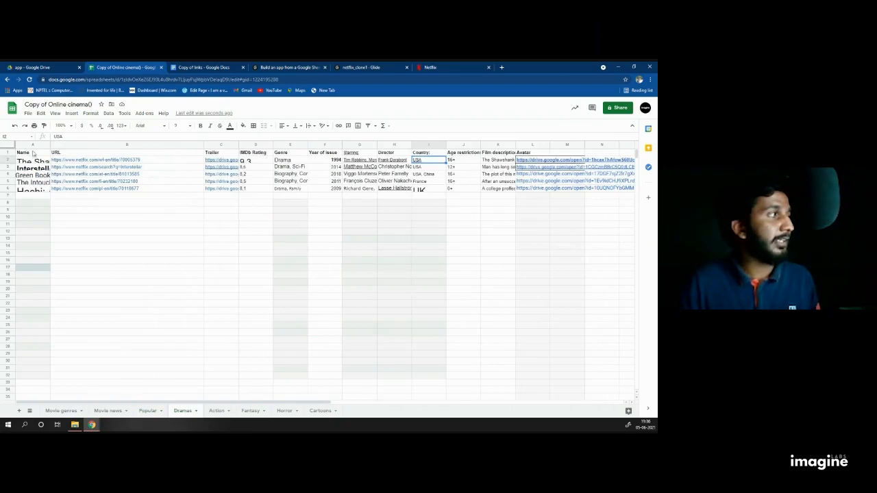
pyautogui.moveTo(33, 152); pyautogui.dragTo(84, 153)
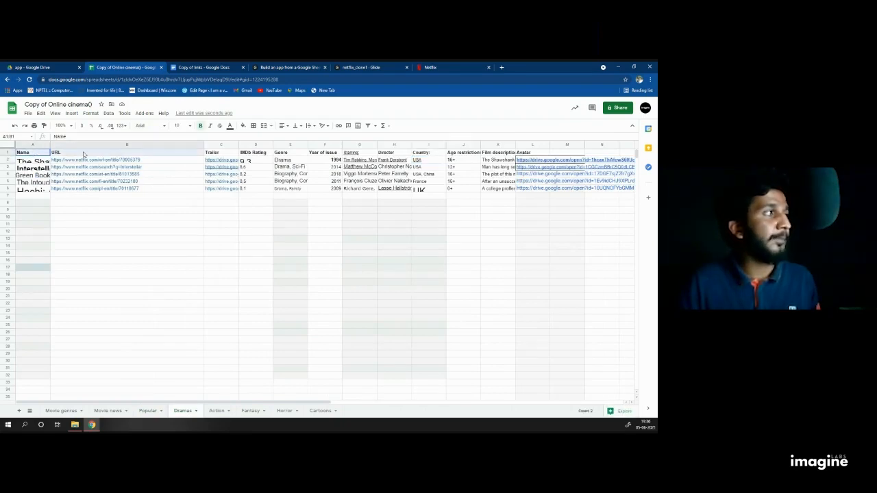
pyautogui.moveTo(141, 155); pyautogui.dragTo(535, 156)
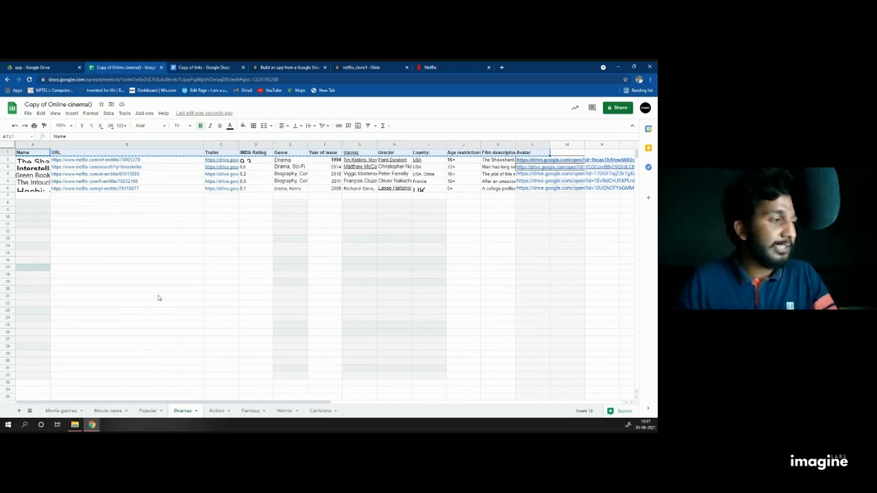
pyautogui.click(152, 411)
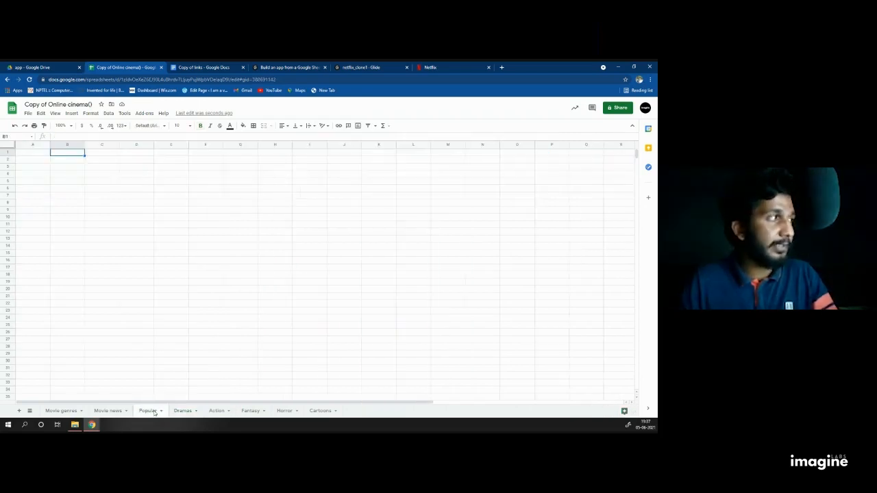
pyautogui.click(32, 154)
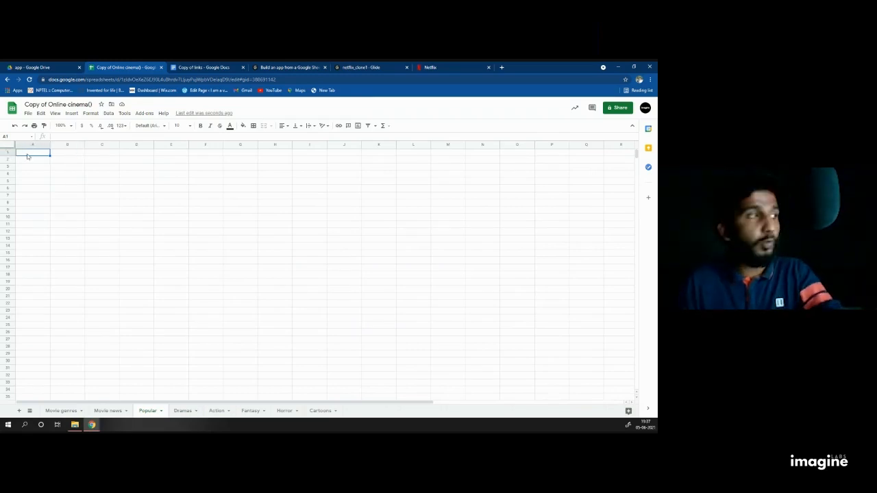
pyautogui.write('Name\tURL\tTrailer\tIMDb Rating\tGenre\tYear of Issue\tStarring:\tDirector\tCountry:\tAge restriction\tFilm description\tAvatar')
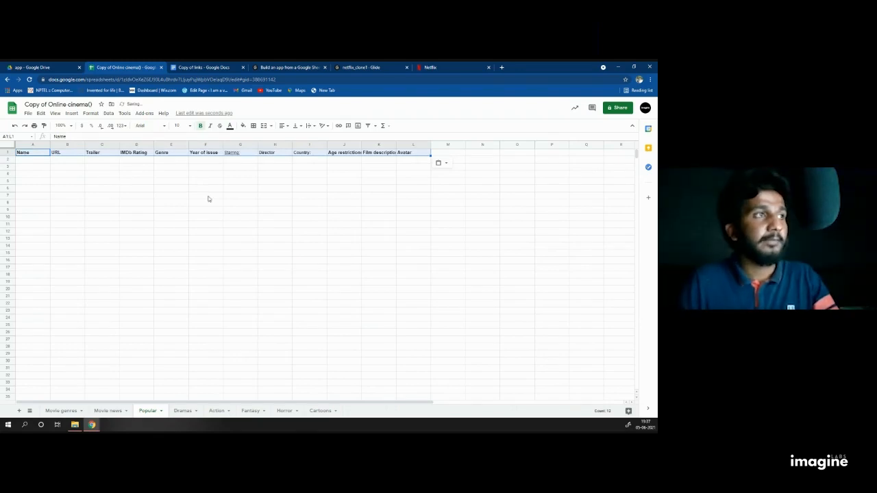
pyautogui.click(309, 225)
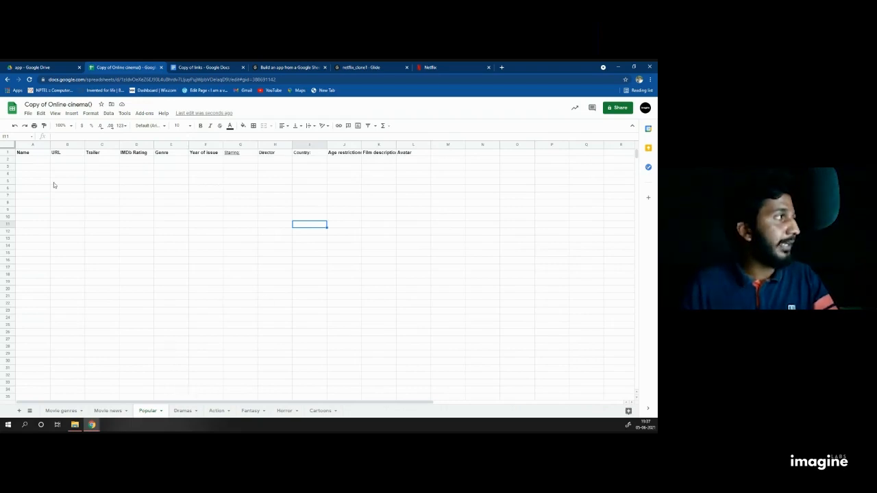
# Step: Enter Avatar as the name in A2 and an IMDb rating of 8.1 in D2
pyautogui.click(43, 160)
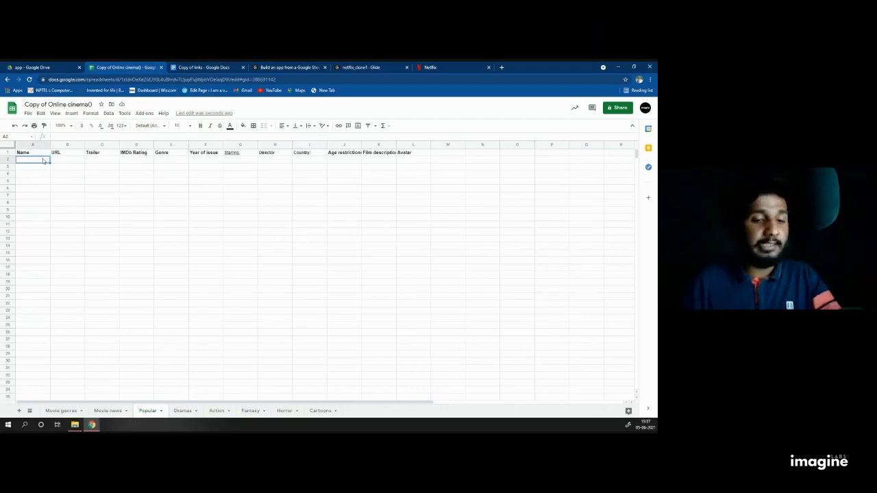
pyautogui.write('A')
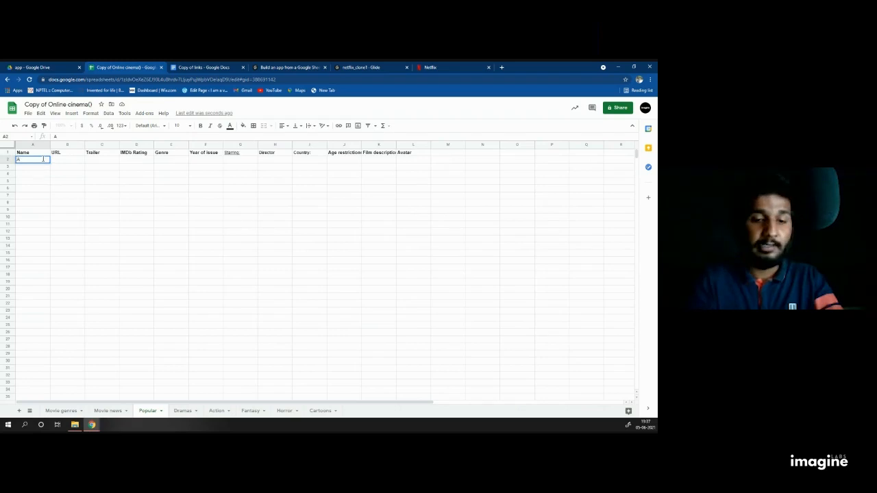
pyautogui.write('vathar')
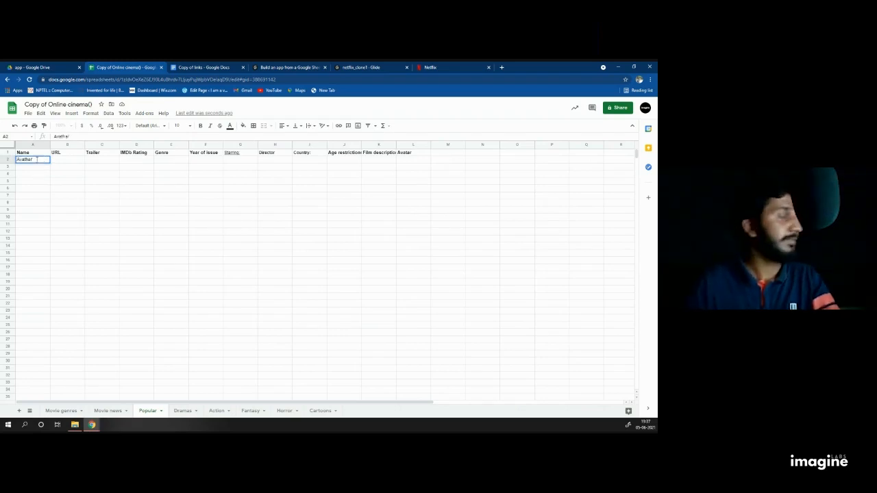
pyautogui.press('BackSpace')
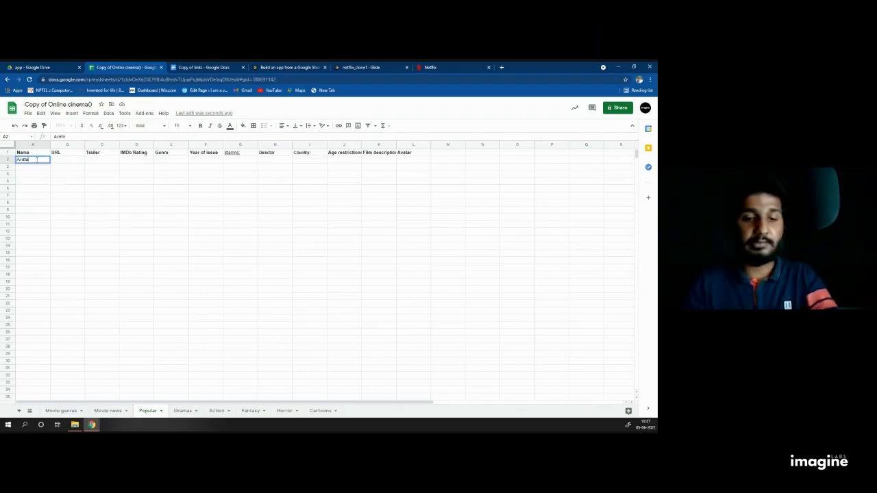
pyautogui.click(72, 162)
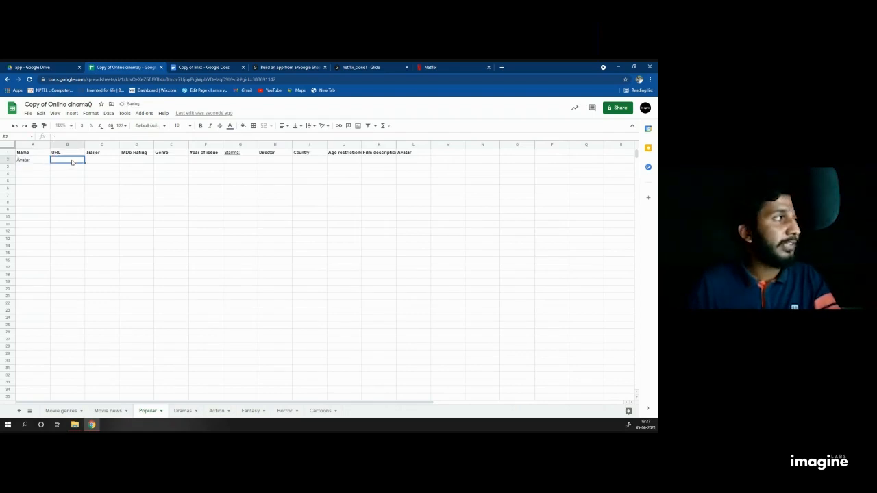
pyautogui.click(107, 163)
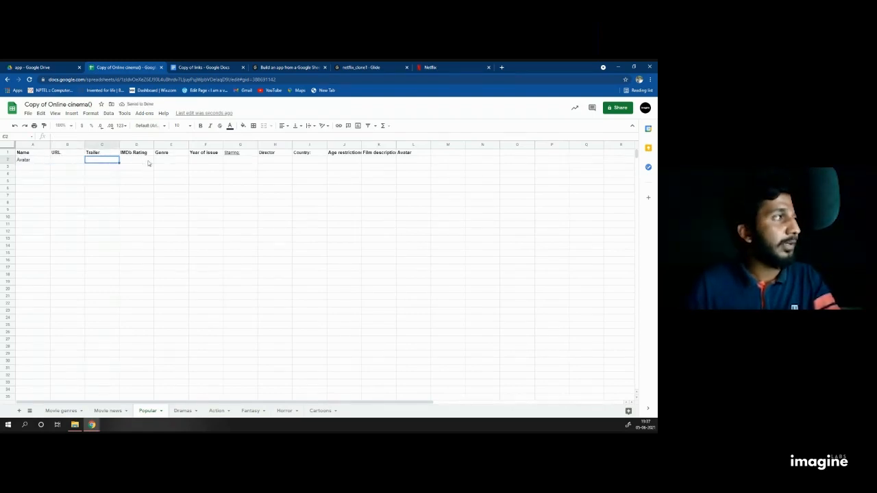
pyautogui.click(146, 163)
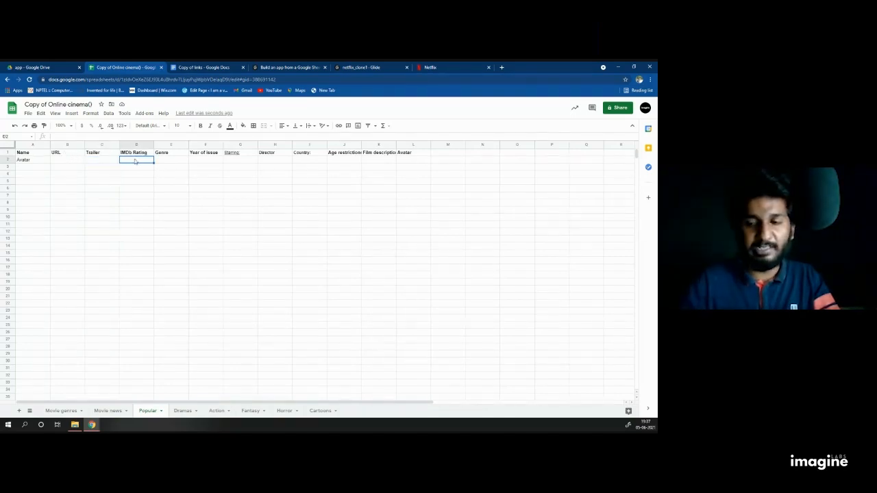
pyautogui.write('8.1')
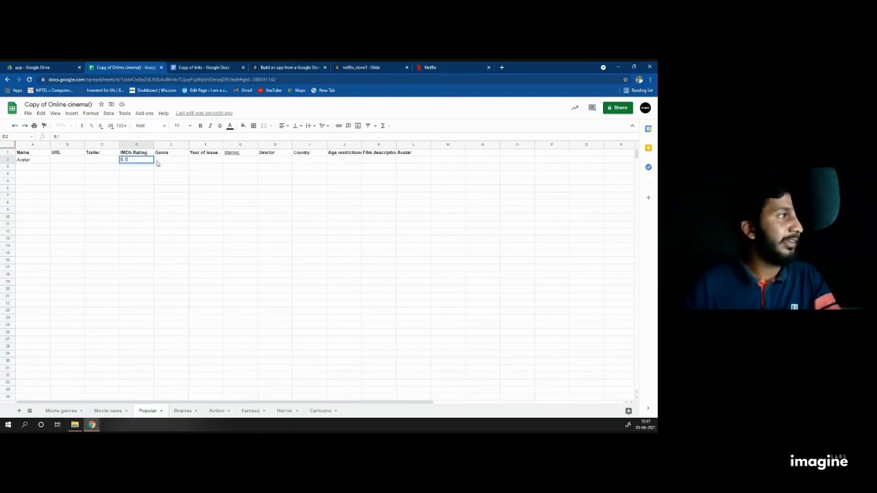
pyautogui.click(174, 162)
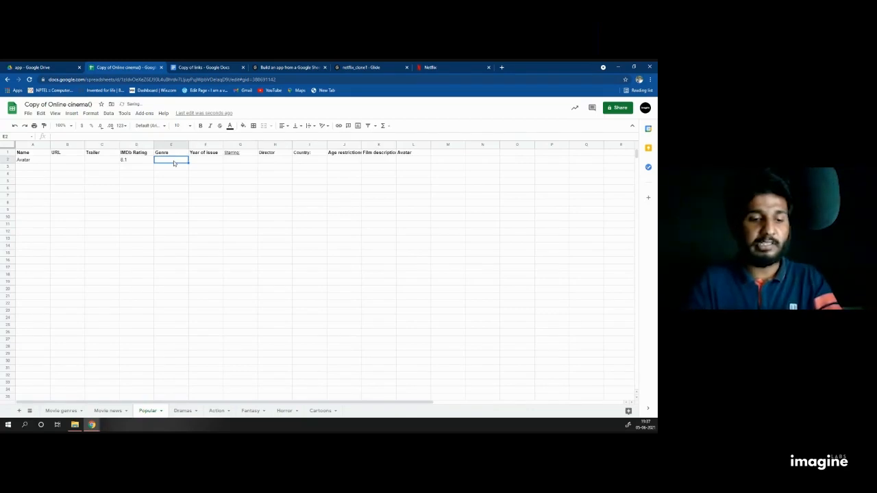
# Step: Set the genre in E2 to 'Action, Drama' and the year in F2 to 2018
pyautogui.write('Act')
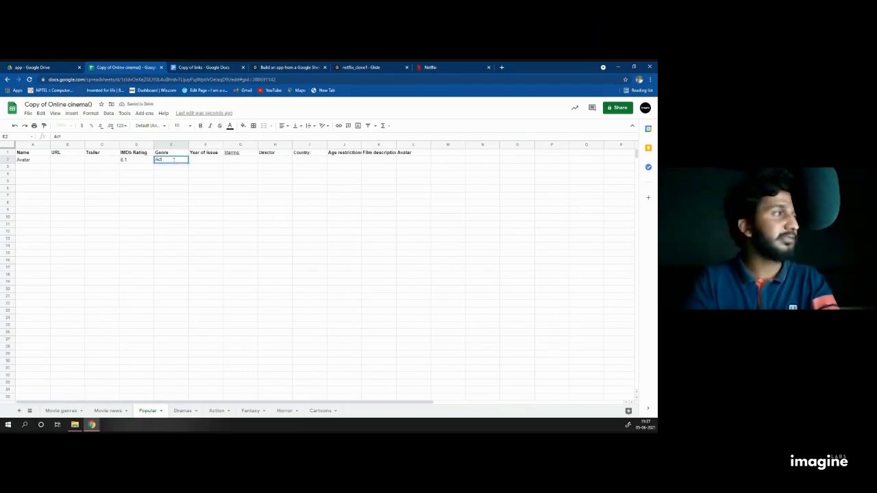
pyautogui.write('ion,')
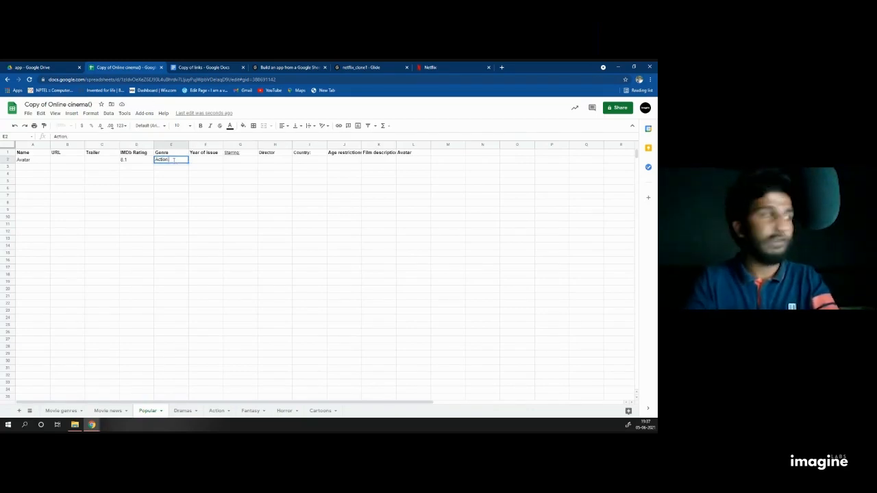
pyautogui.write(' drama')
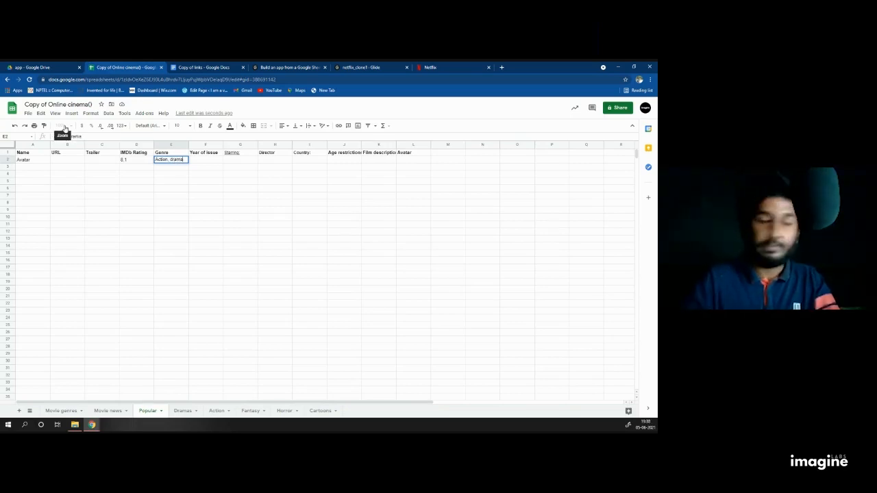
pyautogui.press('Left')
pyautogui.press('Left')
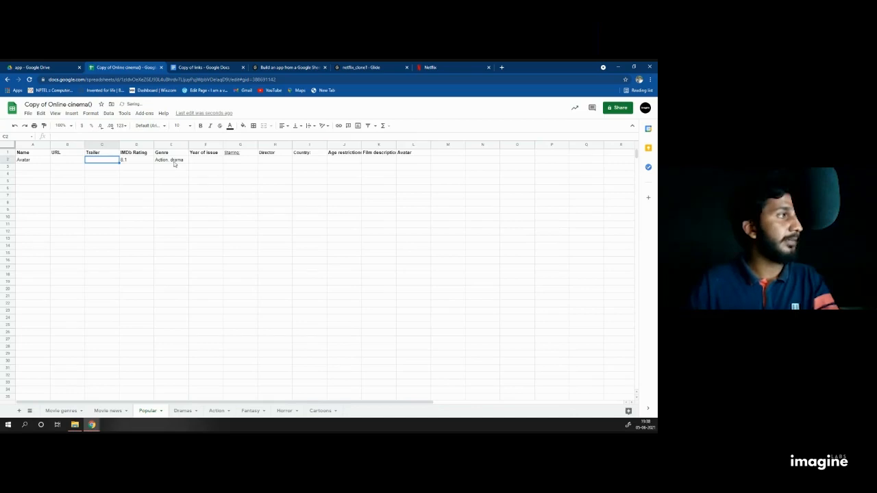
pyautogui.click(174, 160)
pyautogui.press('Return')
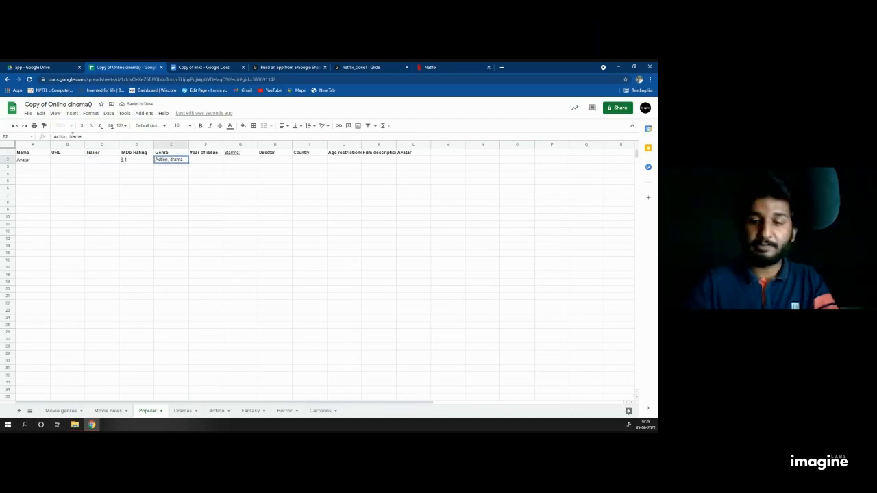
pyautogui.write('D')
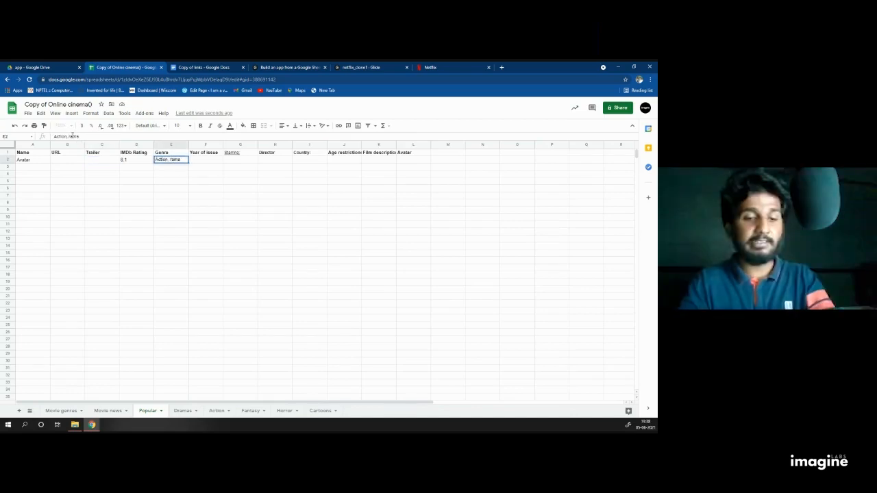
pyautogui.click(205, 161)
pyautogui.write('201')
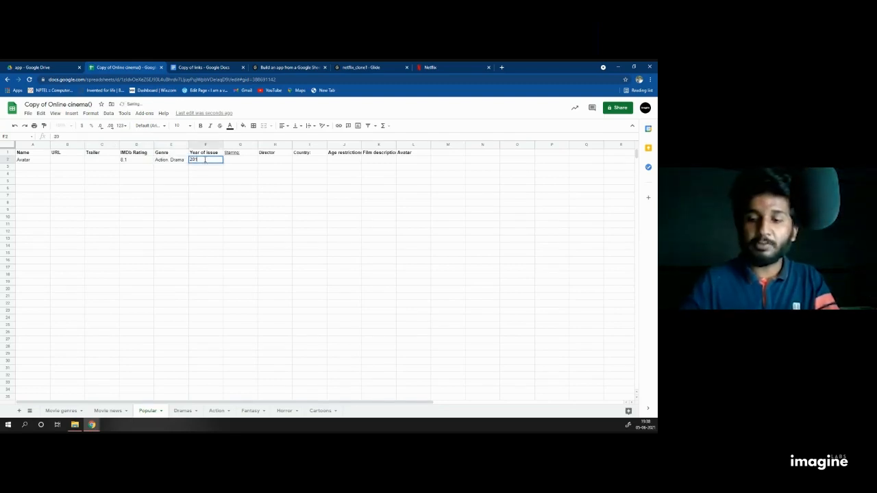
pyautogui.write('8')
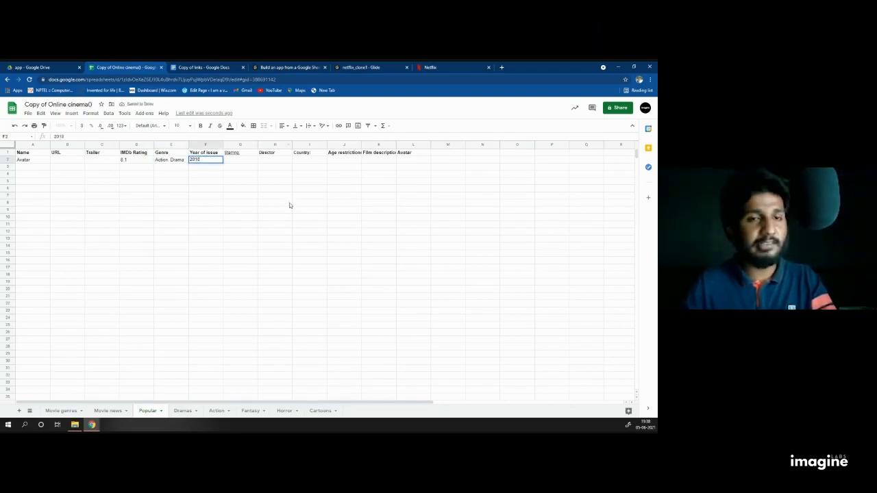
pyautogui.click(239, 162)
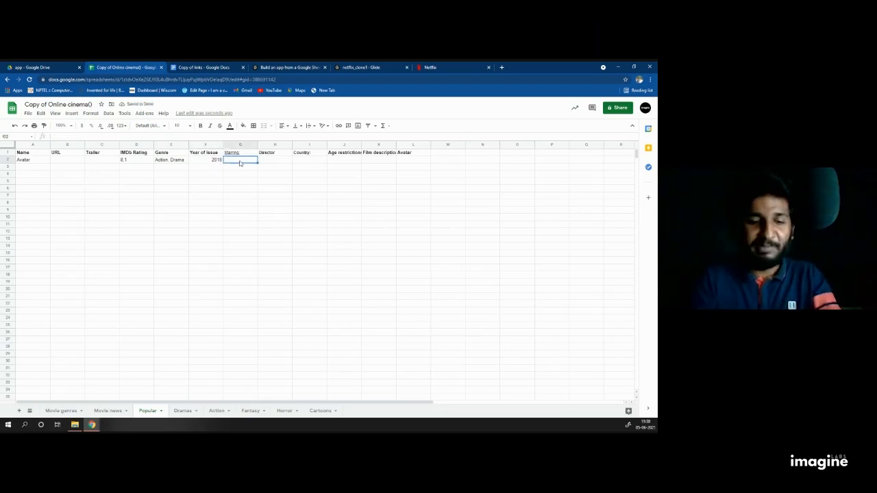
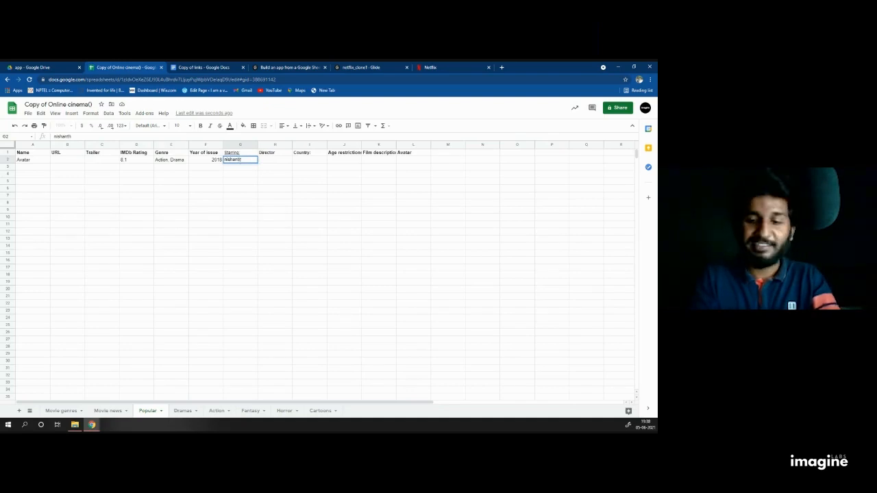
# Step: Fill in the cast list in G2 and fix its capitalisation
pyautogui.press('Left')
pyautogui.press('Left')
pyautogui.press('Left')
pyautogui.press('Left')
pyautogui.click(240, 161)
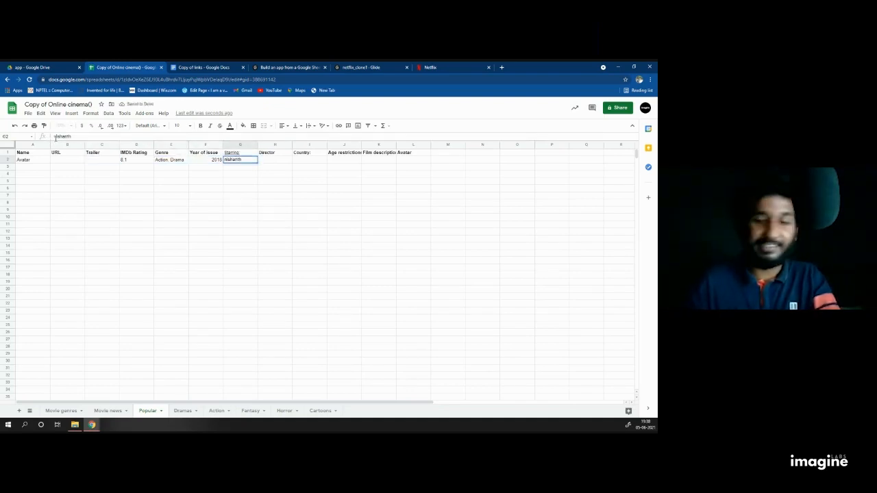
pyautogui.press('BackSpace')
pyautogui.write('N')
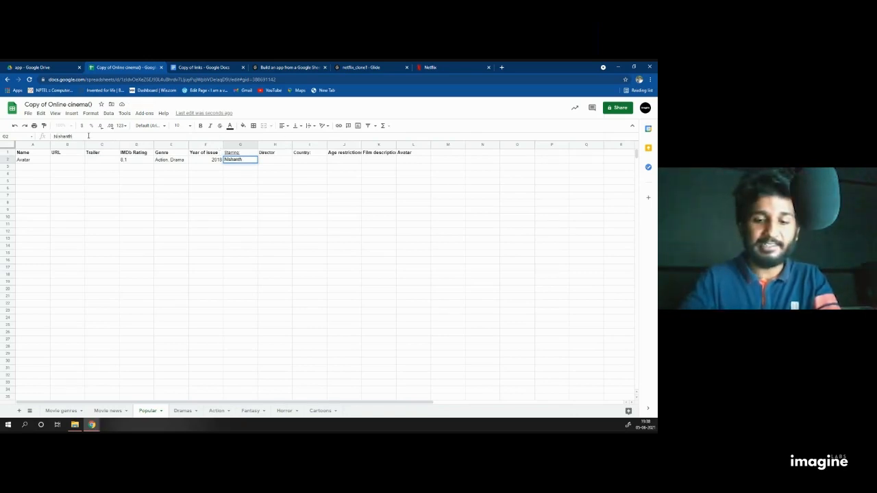
pyautogui.write(', s')
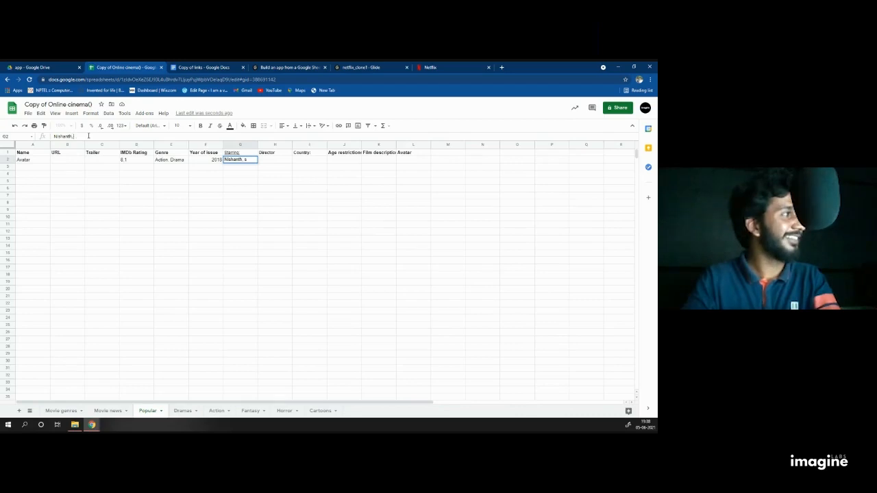
pyautogui.press('BackSpace')
pyautogui.write('So')
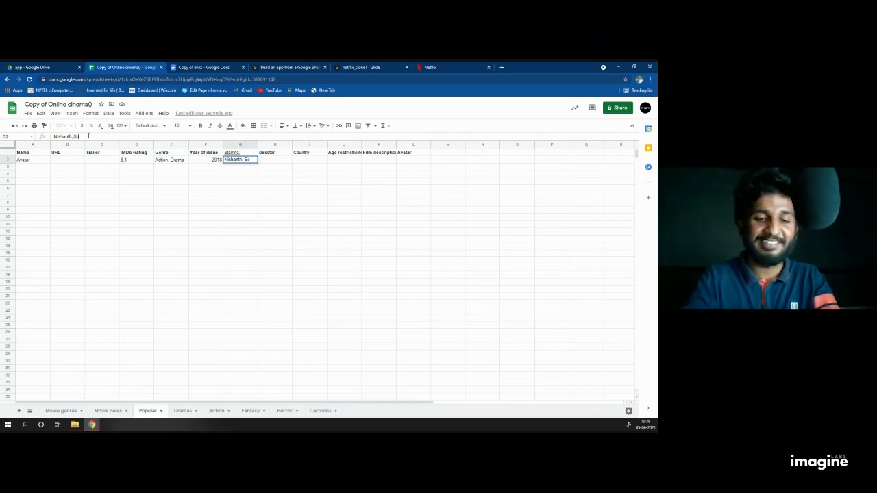
pyautogui.write('han')
pyautogui.click(279, 168)
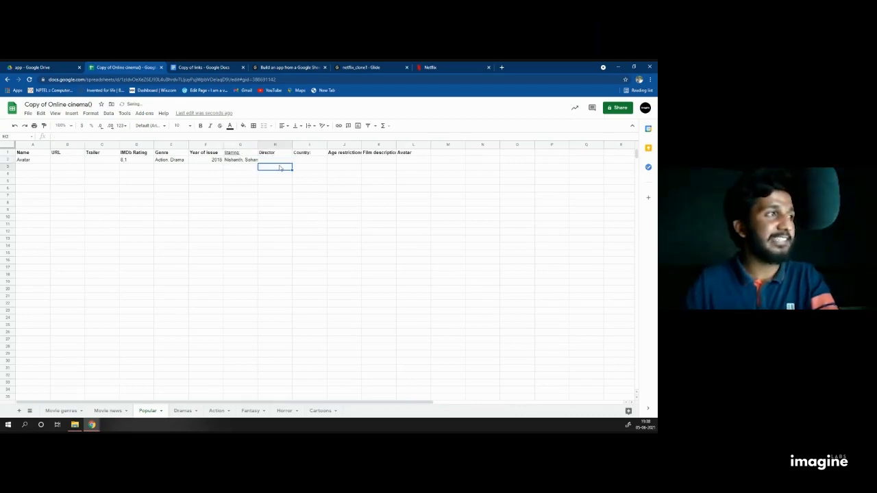
# Step: Enter the director's name in H2, country USA in I2, and age restriction 16+ in J2
pyautogui.click(270, 162)
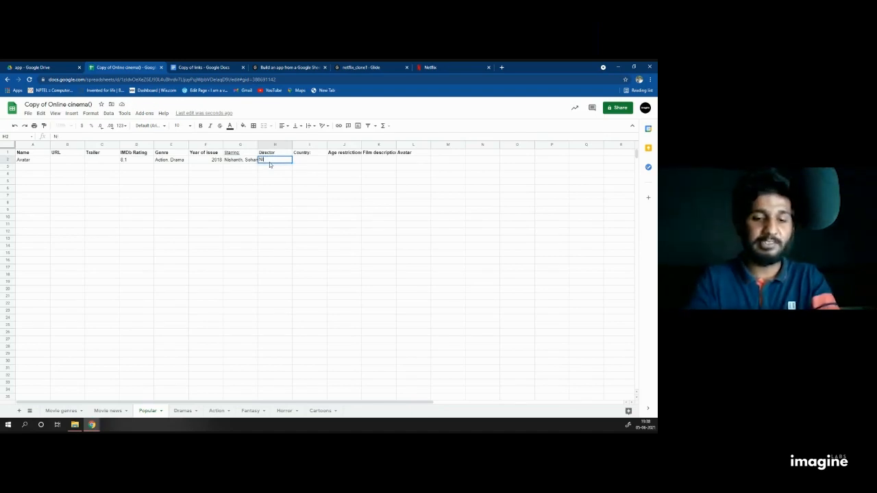
pyautogui.write('ISHANTH')
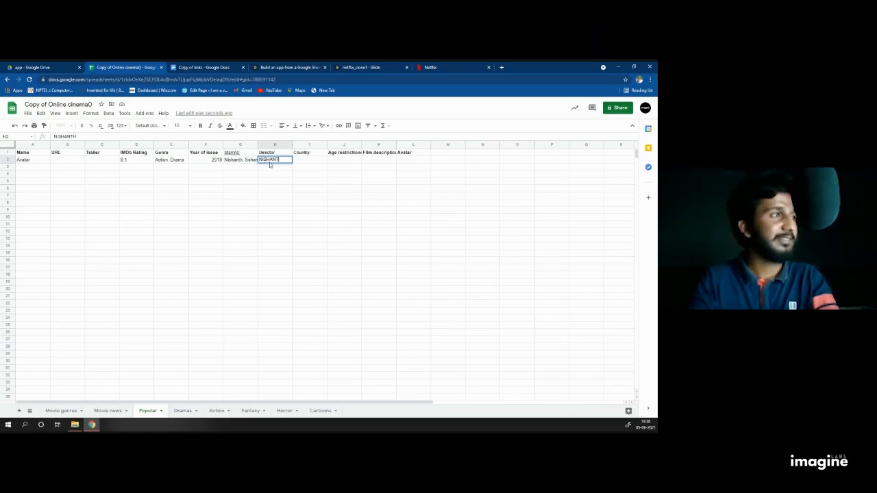
pyautogui.press('BackSpace')
pyautogui.press('BackSpace')
pyautogui.press('BackSpace')
pyautogui.press('BackSpace')
pyautogui.press('BackSpace')
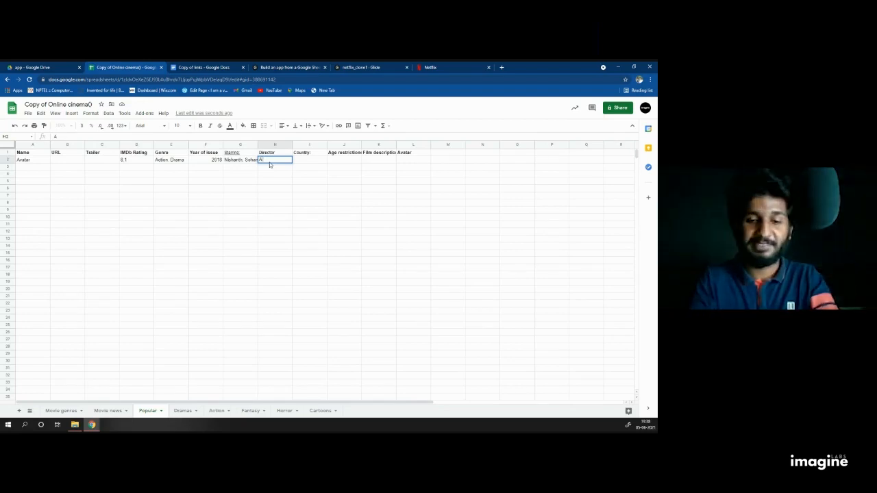
pyautogui.write('bhi')
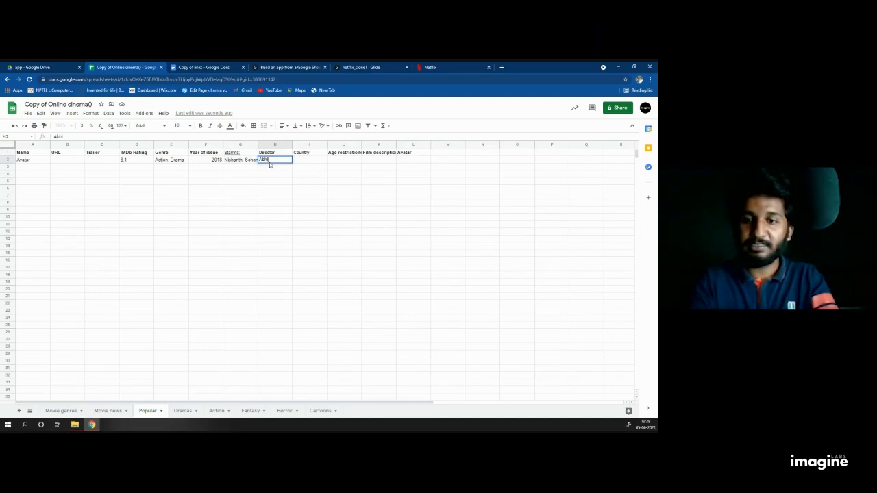
pyautogui.write('lash')
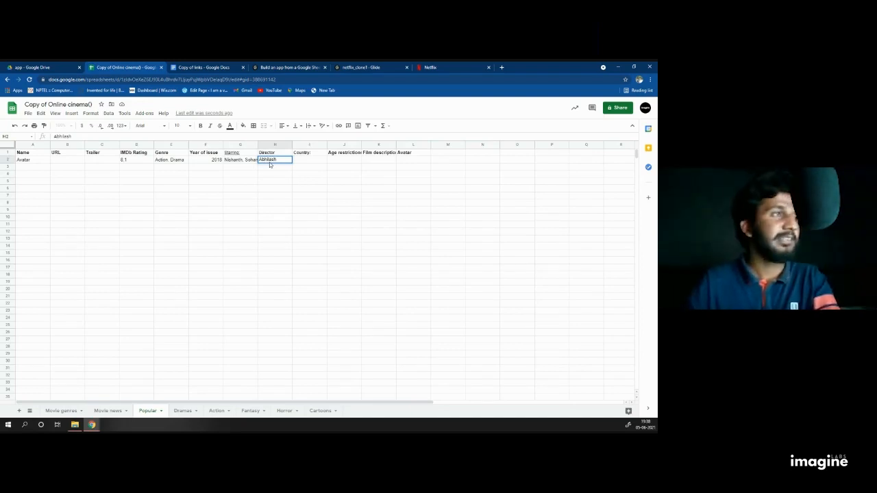
pyautogui.click(314, 162)
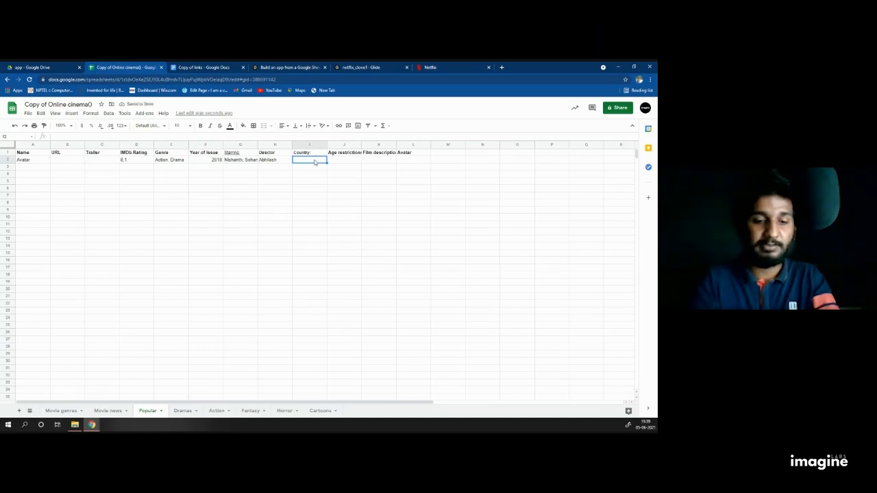
pyautogui.write('USA')
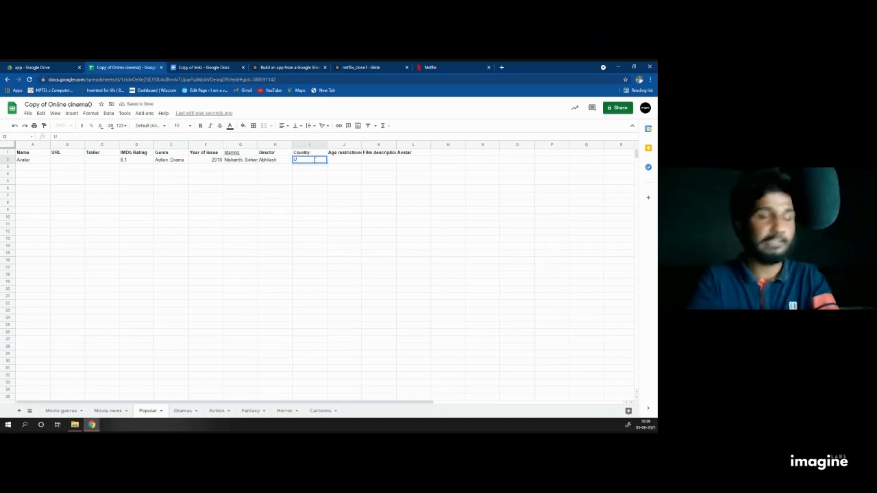
pyautogui.click(337, 161)
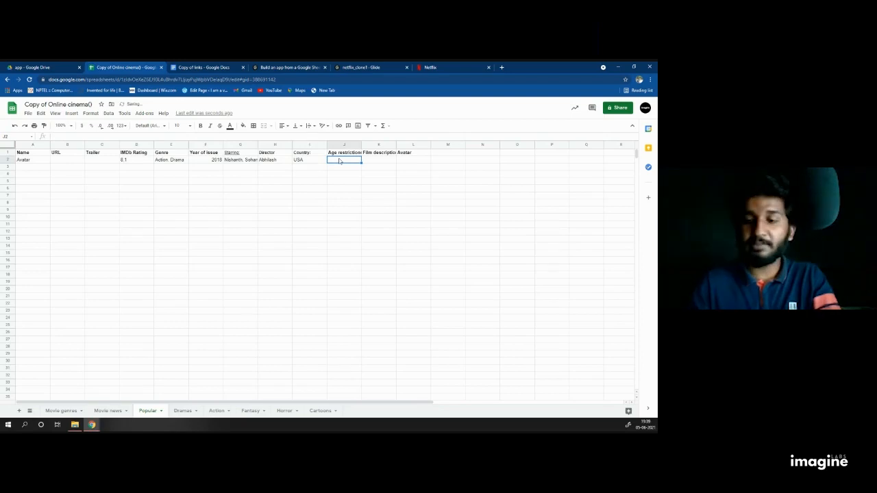
pyautogui.write('16+')
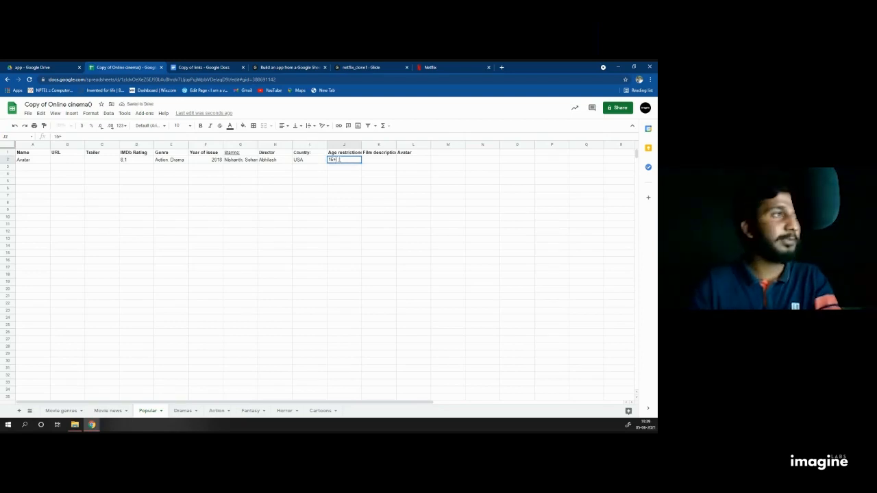
pyautogui.click(385, 161)
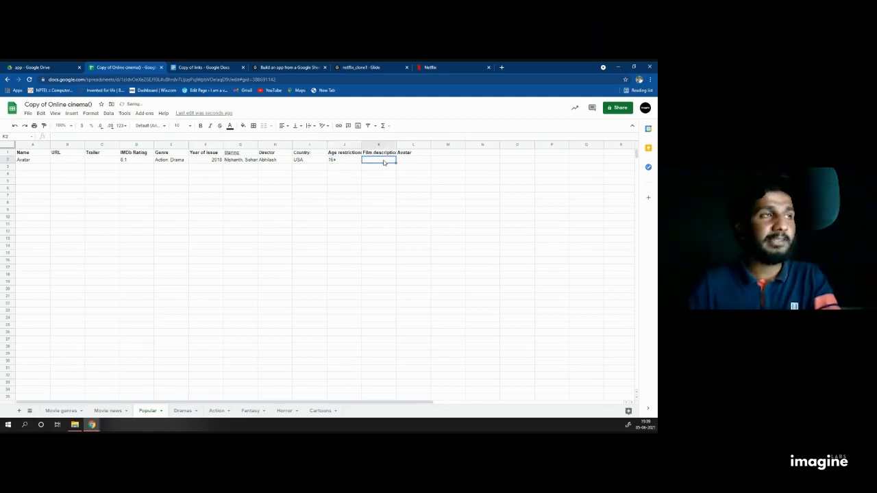
# Step: Search AVATAR, open the Avatar (2009 film) Wikipedia article, and copy its lead paragraph
pyautogui.click(502, 67)
pyautogui.write('AVATAR')
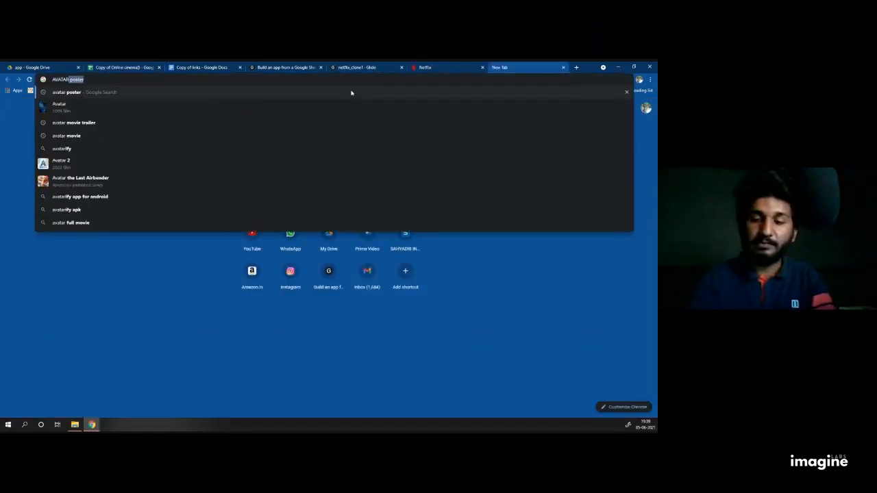
pyautogui.write(' poster\\\\')
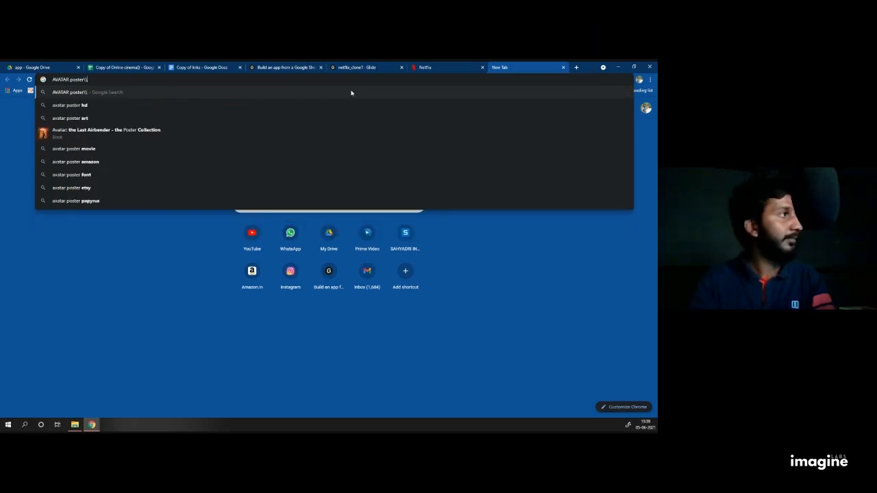
pyautogui.press('BackSpace')
pyautogui.press('BackSpace')
pyautogui.press('BackSpace')
pyautogui.press('BackSpace')
pyautogui.press('BackSpace')
pyautogui.press('BackSpace')
pyautogui.press('BackSpace')
pyautogui.press('BackSpace')
pyautogui.press('Return')
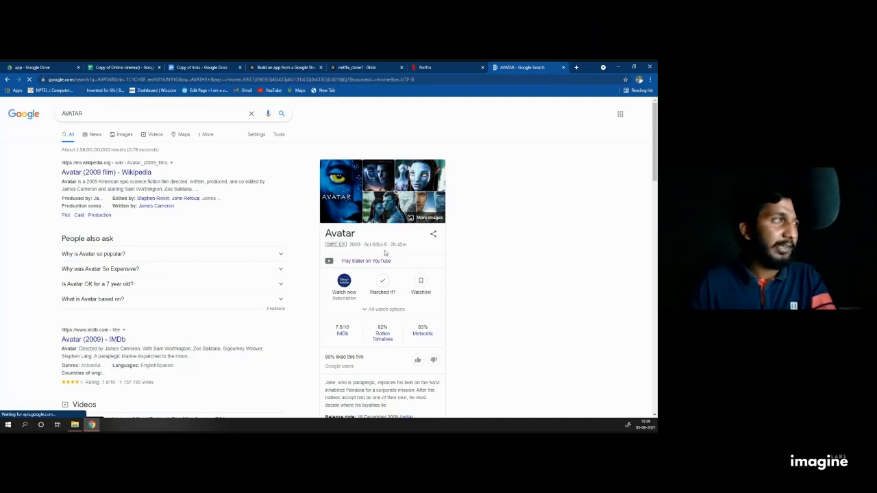
pyautogui.click(136, 174)
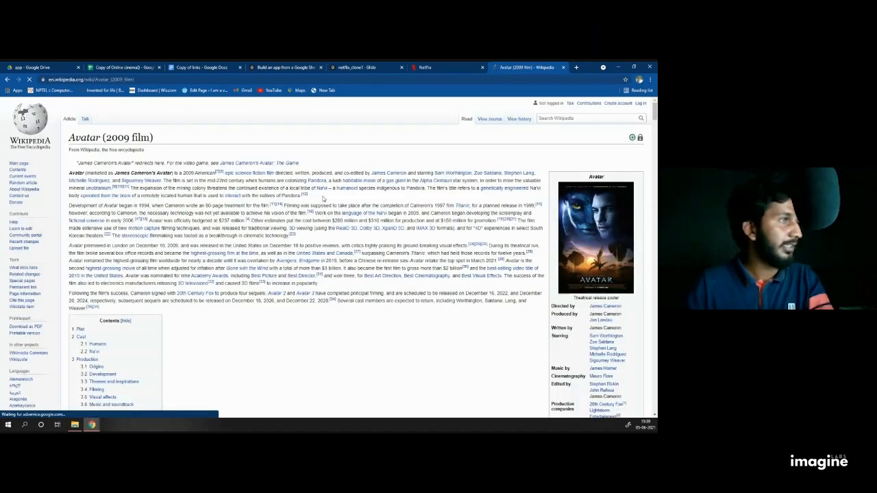
pyautogui.moveTo(302, 197); pyautogui.dragTo(70, 173)
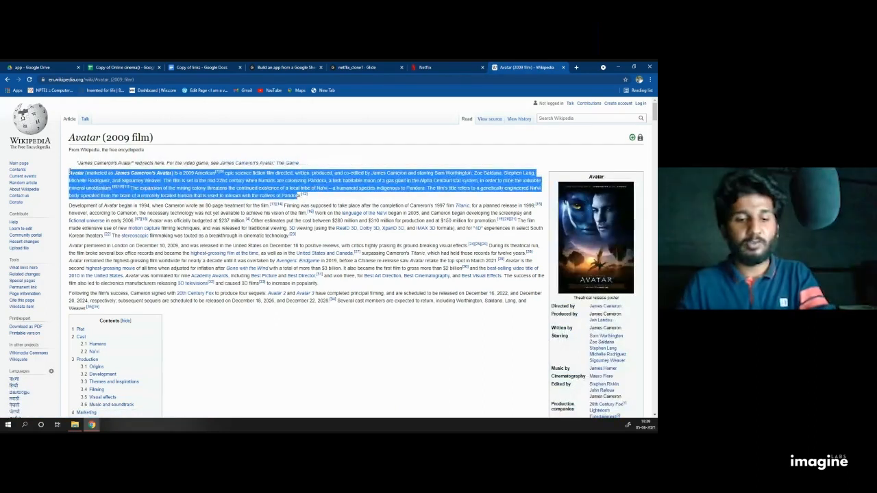
pyautogui.click(108, 64)
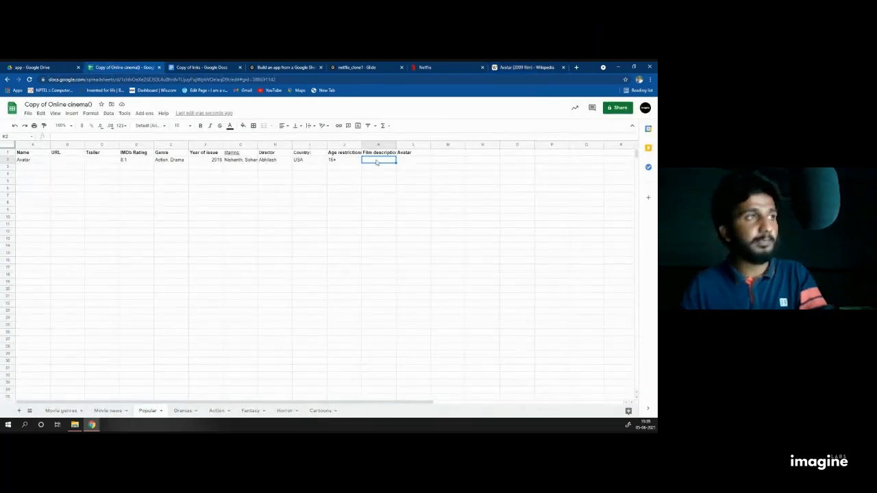
# Step: Paste the Avatar Wikipedia paragraph into the Film description cell K2
pyautogui.hotkey('ctrl', 'v')
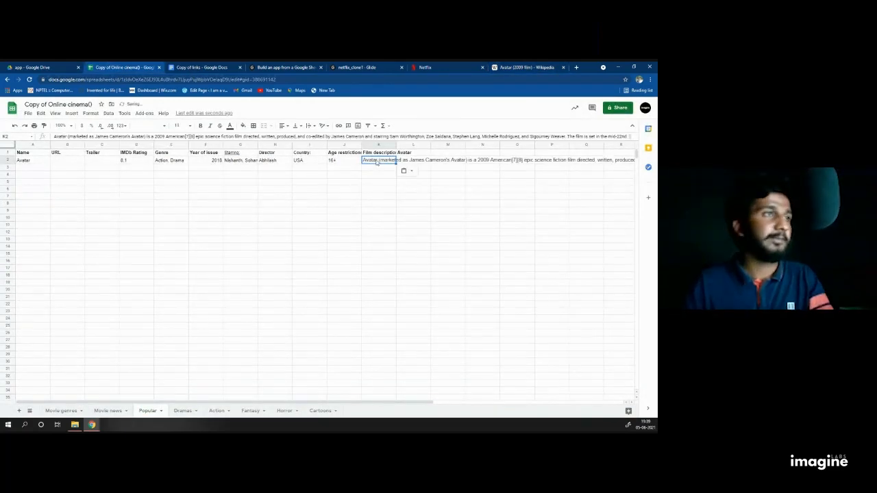
pyautogui.click(420, 211)
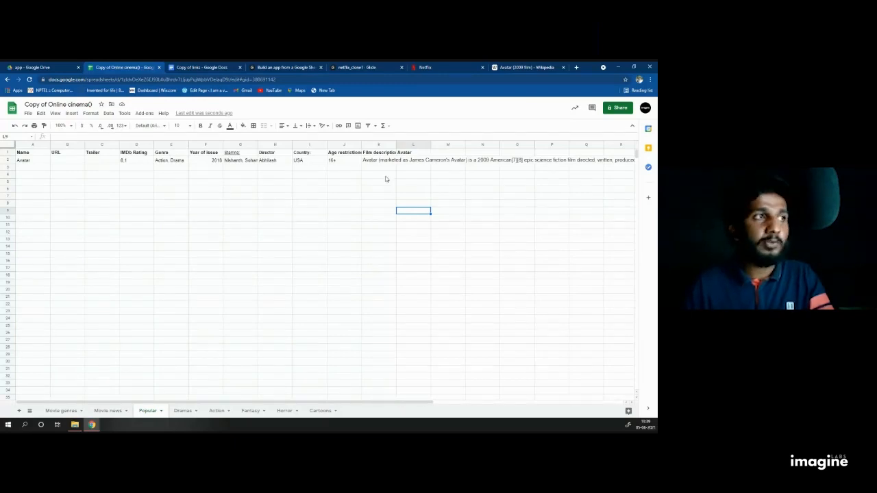
pyautogui.click(232, 205)
pyautogui.click(159, 206)
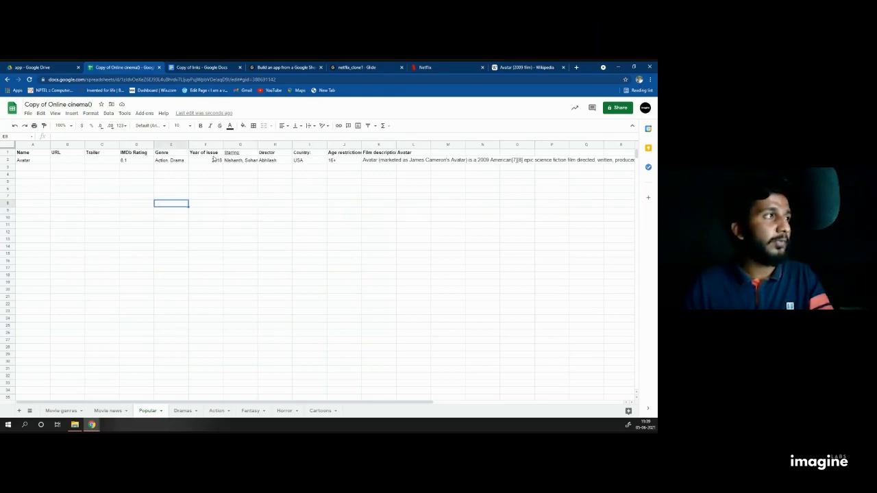
# Step: Select the entire Popular sheet with Ctrl+A
pyautogui.click(325, 196)
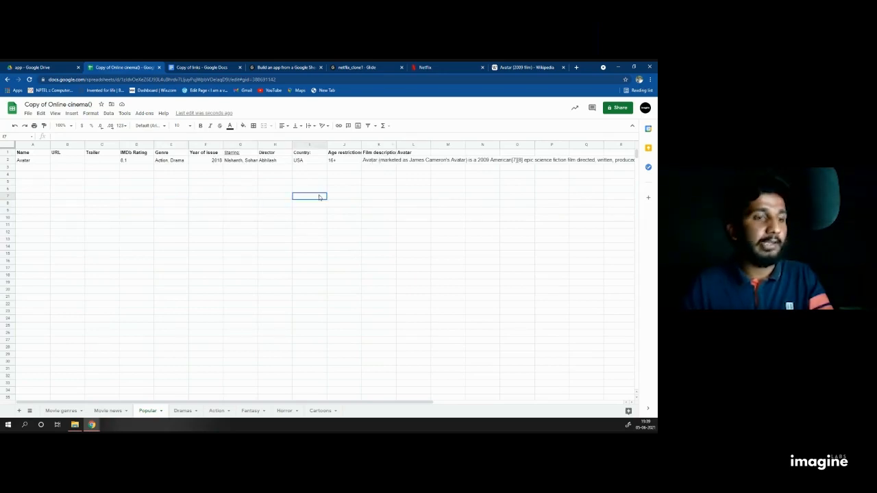
pyautogui.click(181, 191)
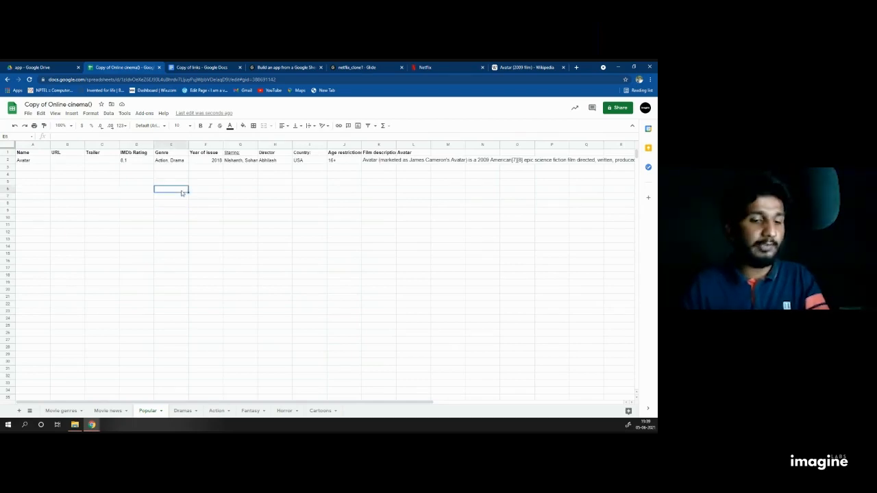
pyautogui.hotkey('ctrl', 'a')
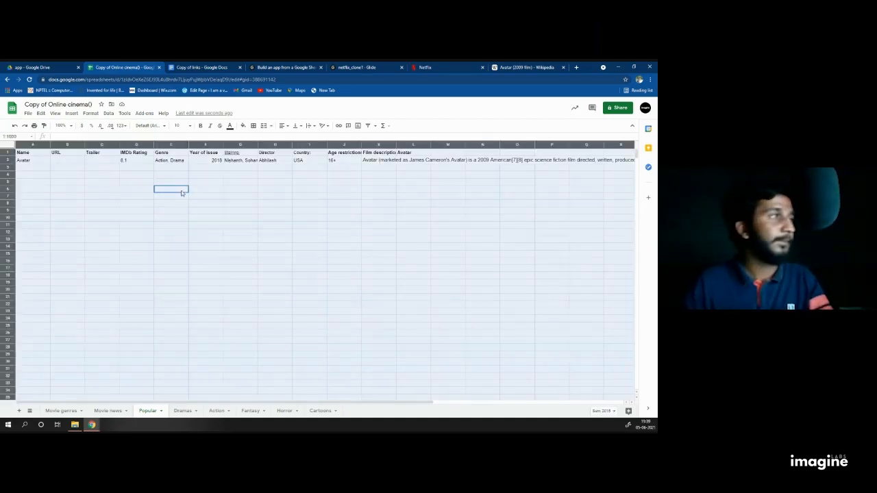
# Step: Apply Wrap text wrapping to the whole Popular sheet and widen the Film description column
pyautogui.click(91, 114)
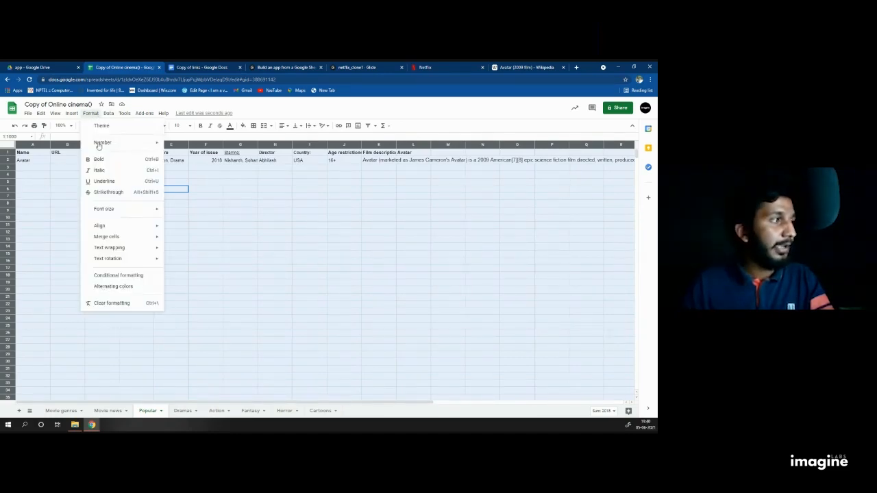
pyautogui.moveTo(122, 245)
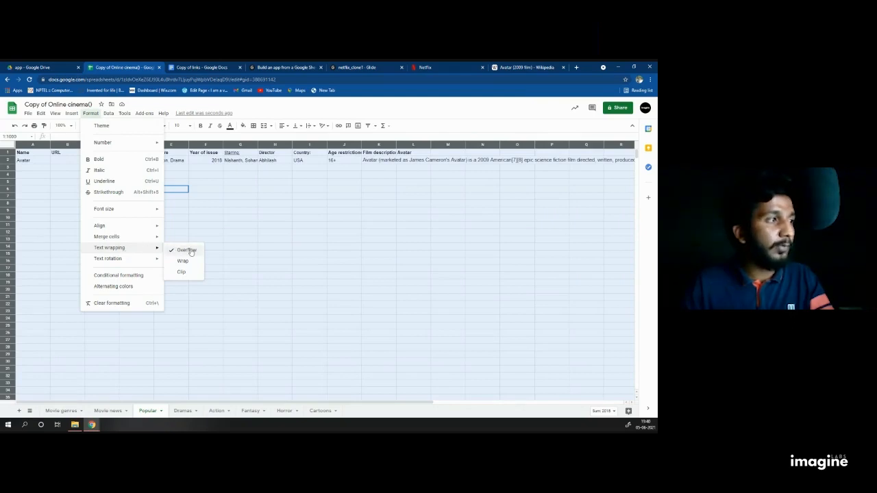
pyautogui.click(189, 262)
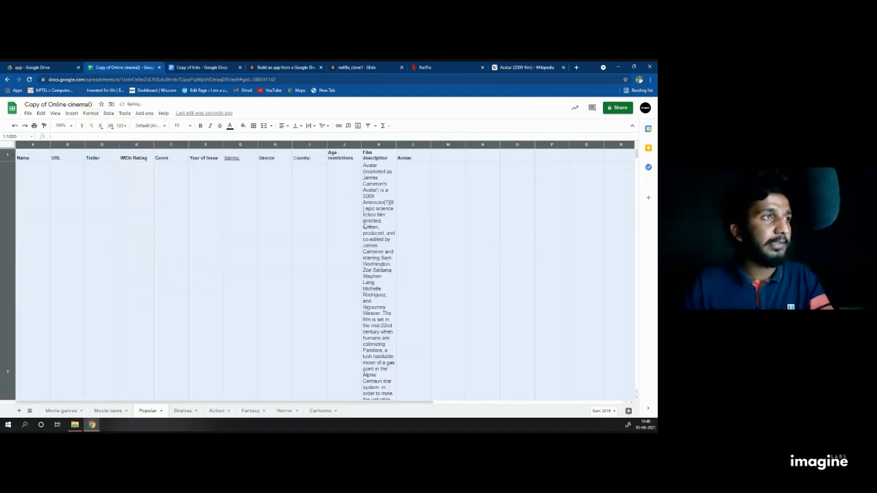
pyautogui.click(478, 225)
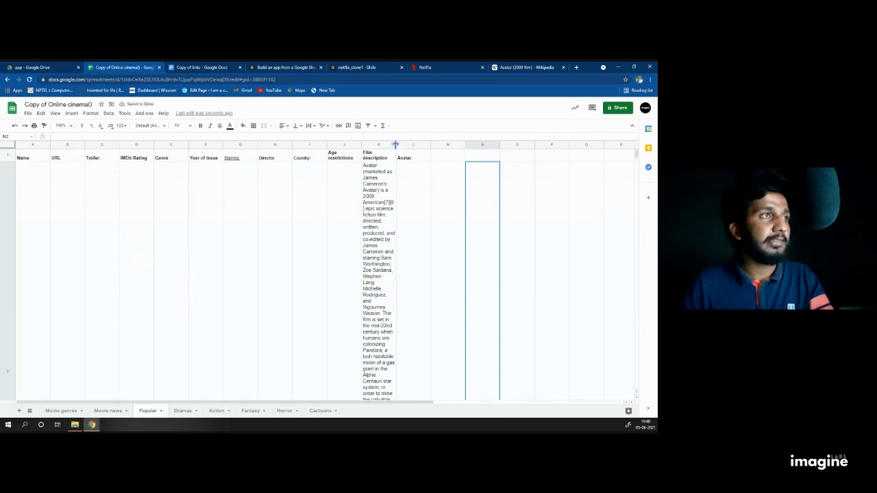
pyautogui.moveTo(396, 145); pyautogui.dragTo(442, 144)
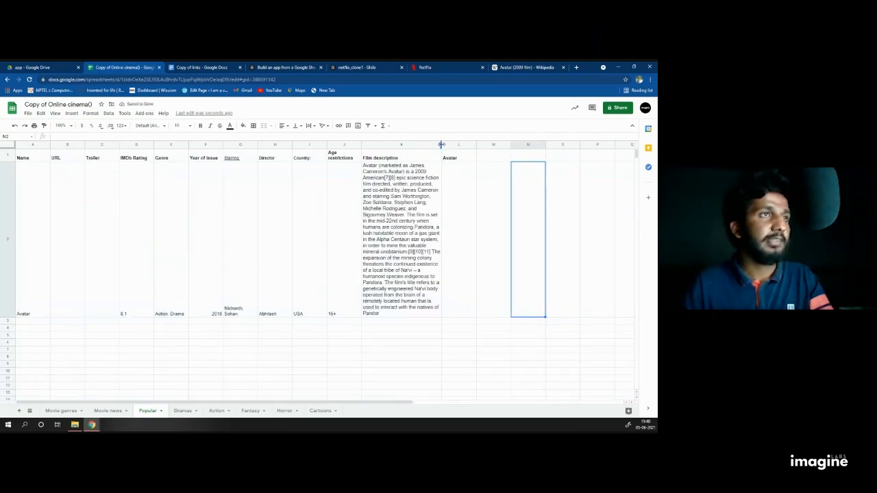
pyautogui.moveTo(440, 146); pyautogui.dragTo(544, 143)
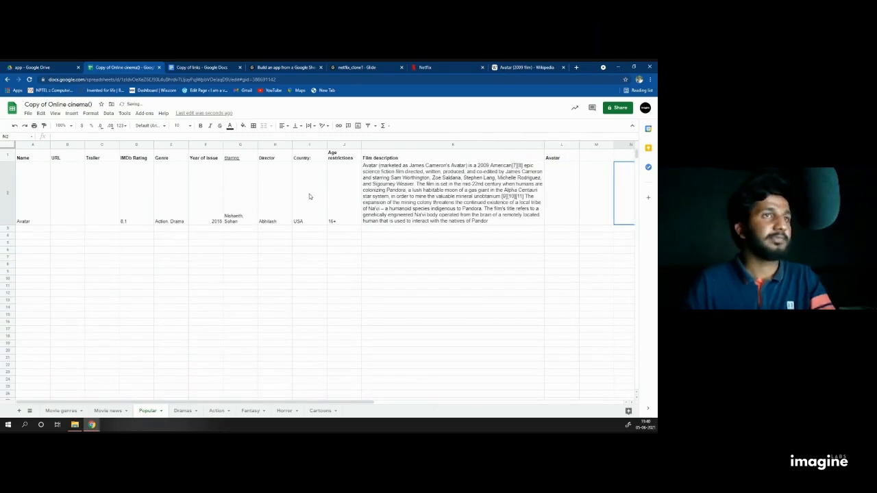
# Step: Set text wrapping to Wrap on the whole Dramas sheet
pyautogui.click(184, 411)
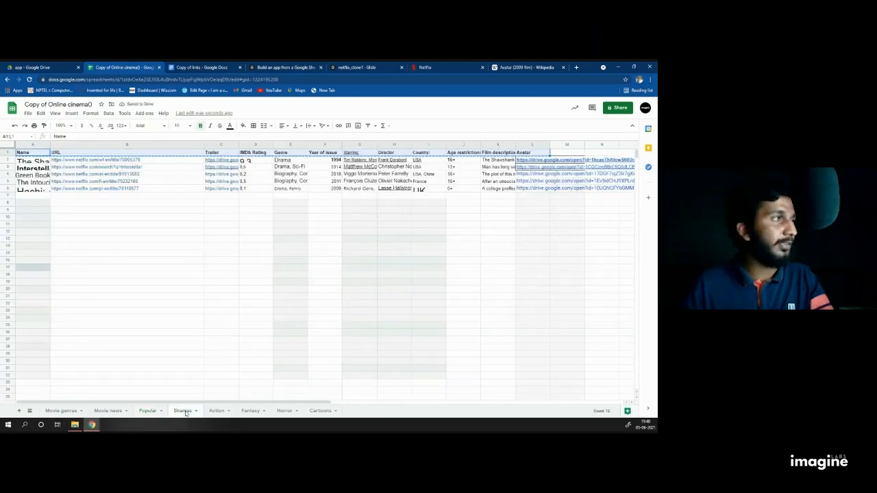
pyautogui.click(221, 303)
pyautogui.hotkey('ctrl', 'a')
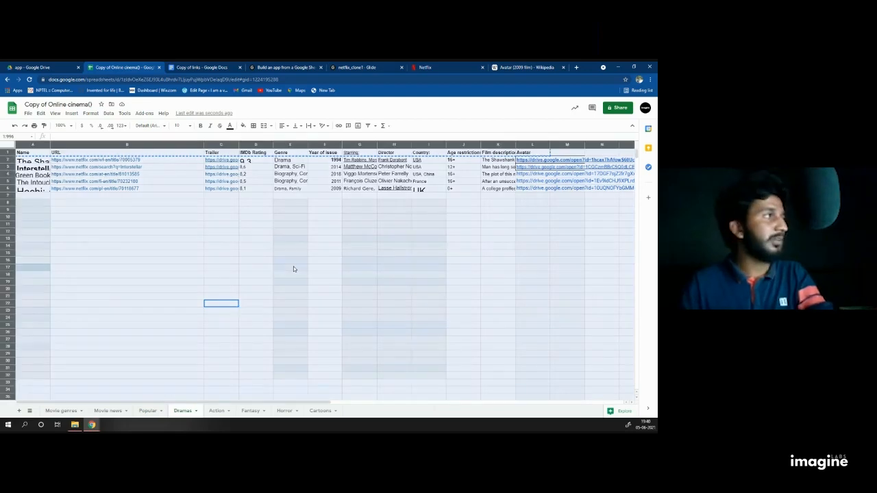
pyautogui.click(91, 114)
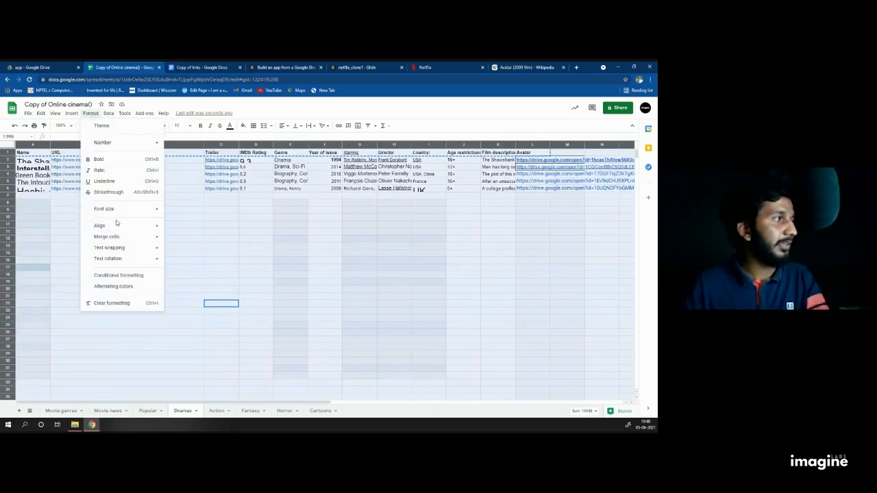
pyautogui.click(183, 262)
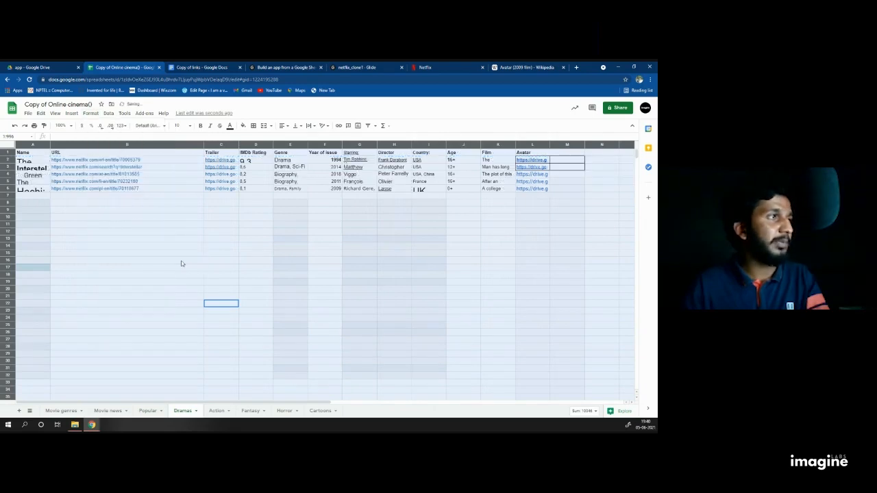
pyautogui.click(472, 209)
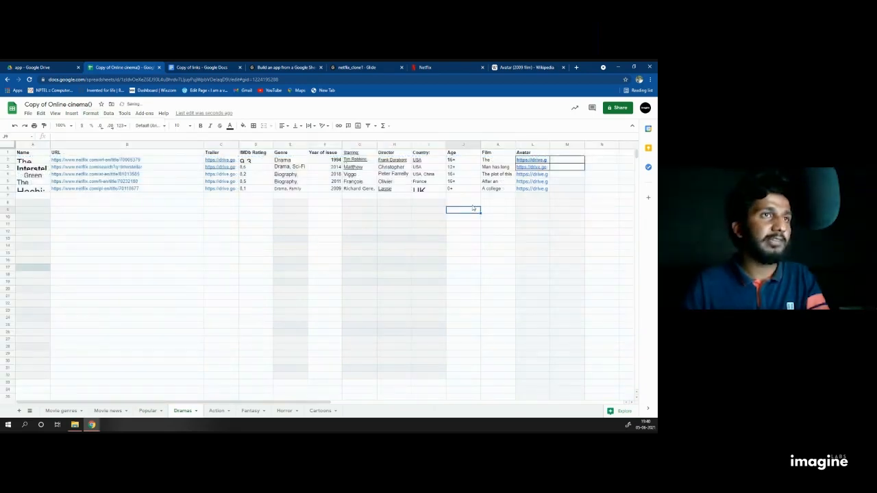
# Step: Set text wrapping to Clip on the Action sheet's data range A1:L5
pyautogui.click(216, 410)
pyautogui.hotkey('ctrl', 'a')
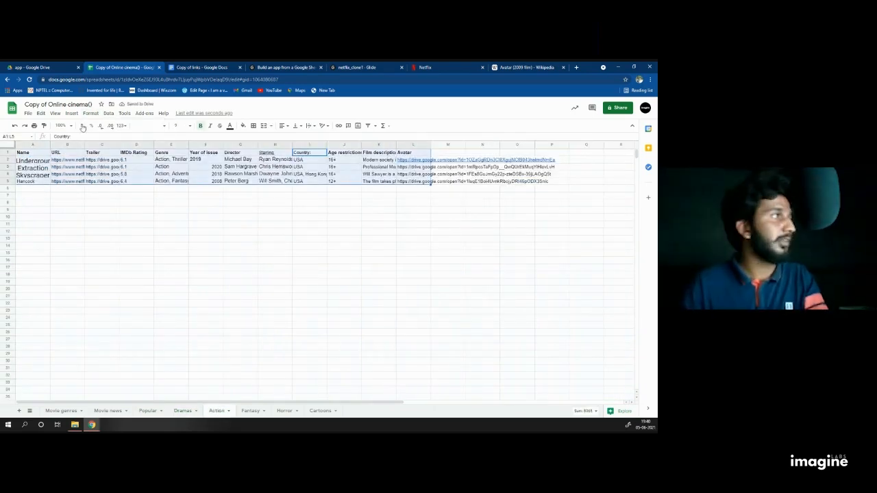
pyautogui.click(108, 113)
pyautogui.click(90, 113)
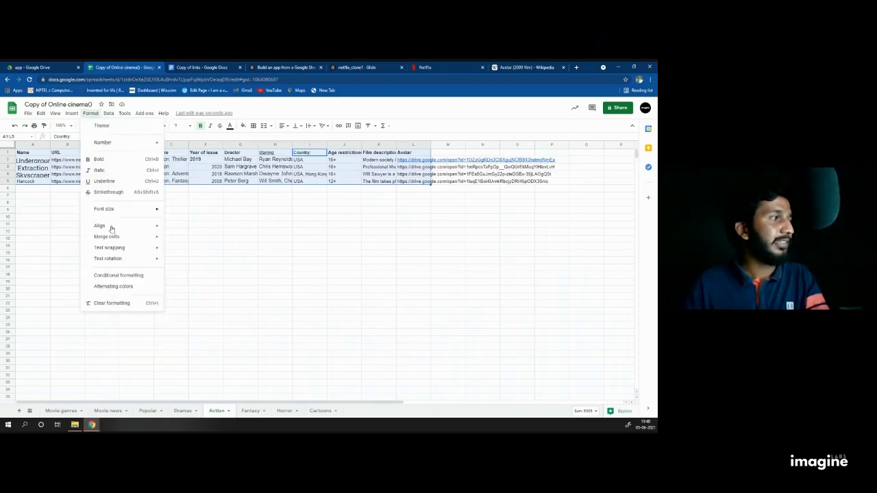
pyautogui.moveTo(160, 249)
pyautogui.click(182, 272)
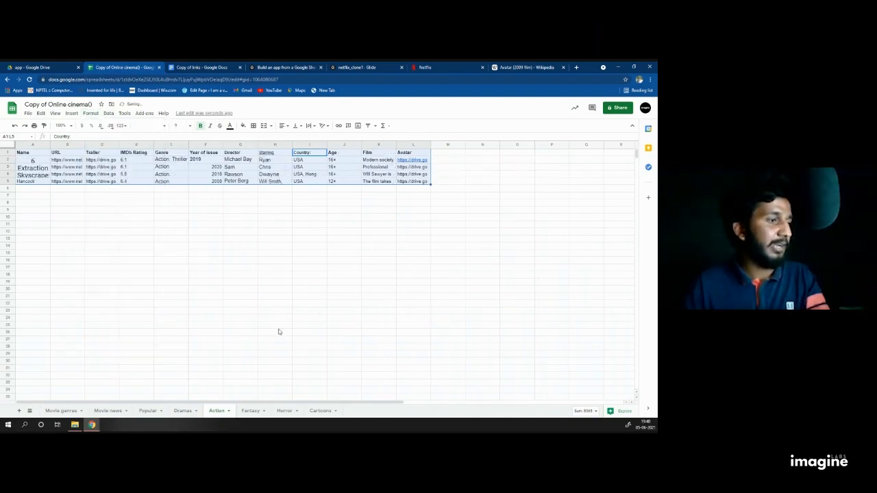
# Step: Set text wrapping to Clip on the whole Fantasy sheet
pyautogui.click(252, 411)
pyautogui.click(192, 320)
pyautogui.hotkey('ctrl', 'a')
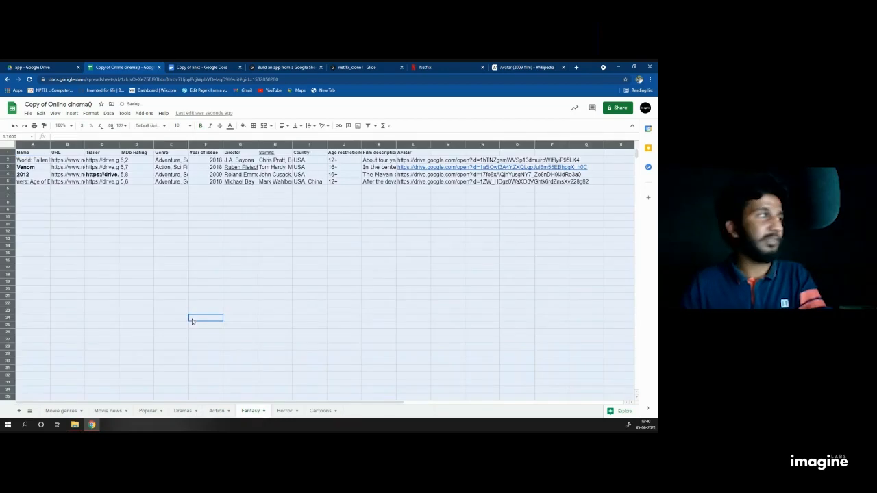
pyautogui.click(90, 113)
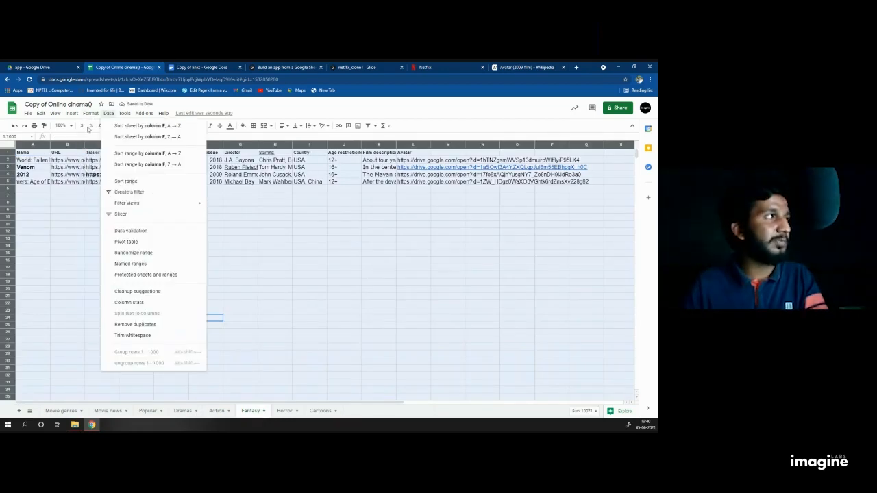
pyautogui.moveTo(106, 238)
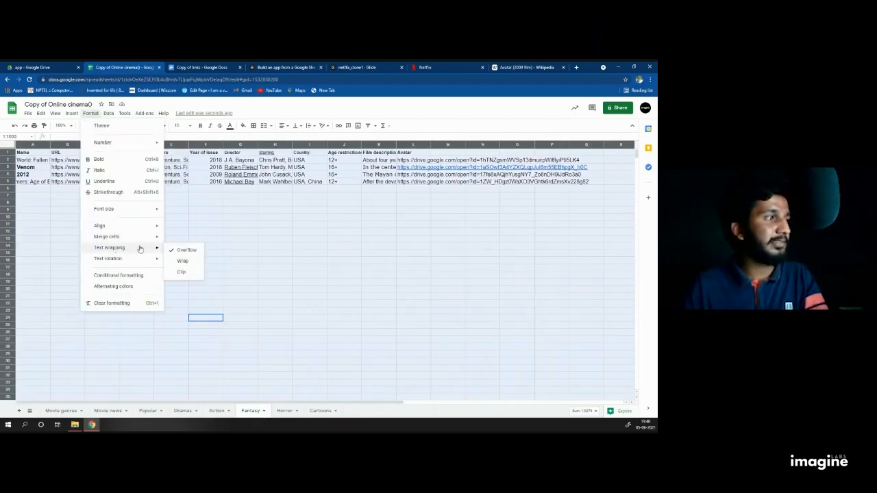
pyautogui.click(188, 261)
pyautogui.click(274, 263)
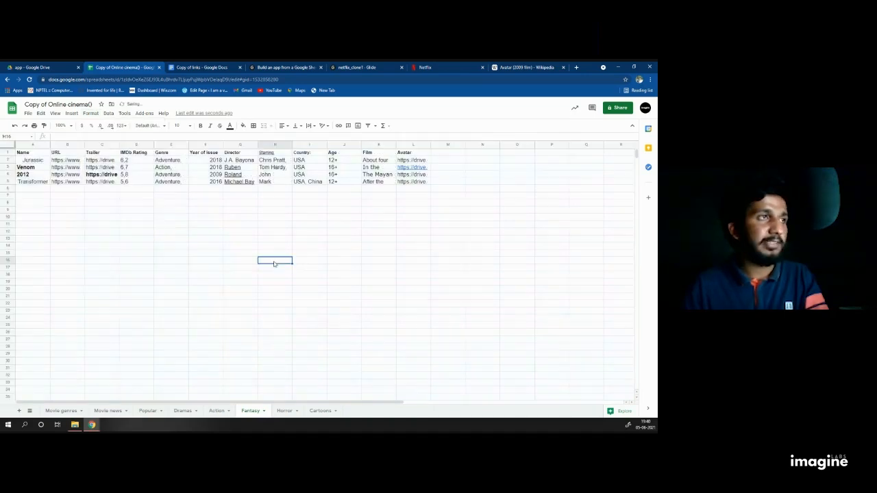
# Step: Set text wrapping to Clip on the whole Horror sheet
pyautogui.click(284, 410)
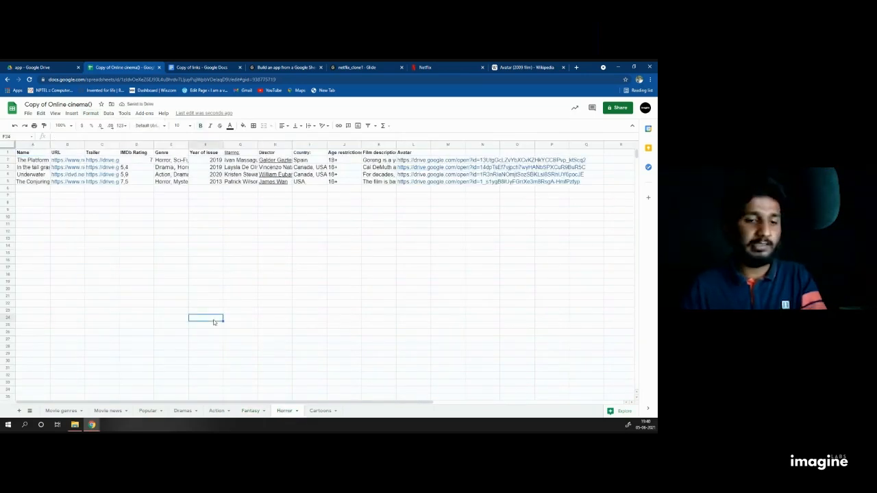
pyautogui.hotkey('ctrl', 'a')
pyautogui.click(90, 113)
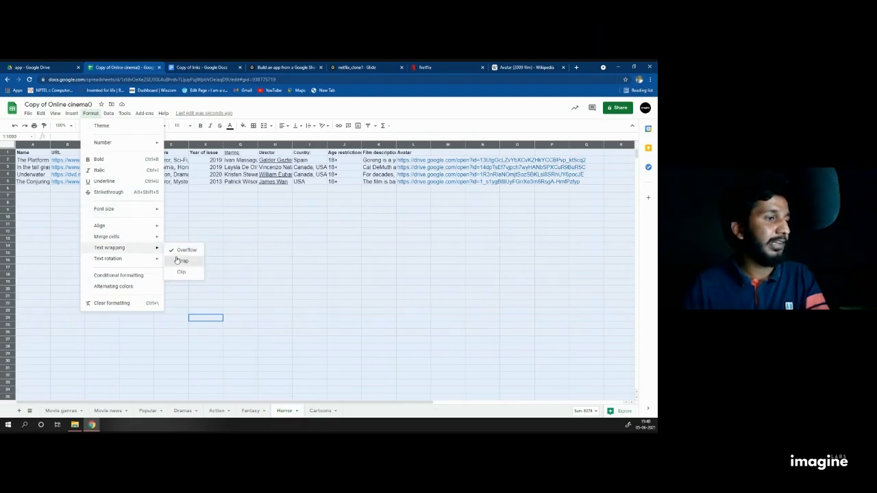
pyautogui.click(181, 261)
# Step: Set text wrapping to Wrap on the Cartoons data range A1:L4
pyautogui.click(320, 411)
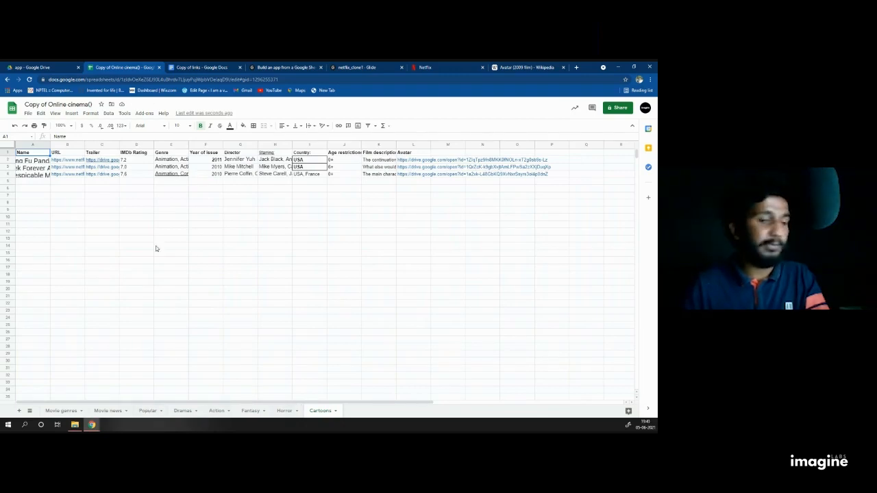
pyautogui.hotkey('ctrl', 'a')
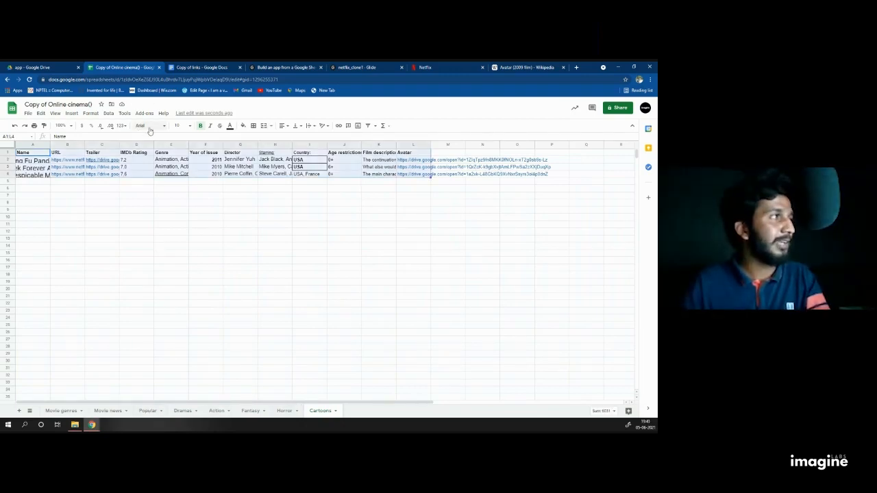
pyautogui.click(90, 113)
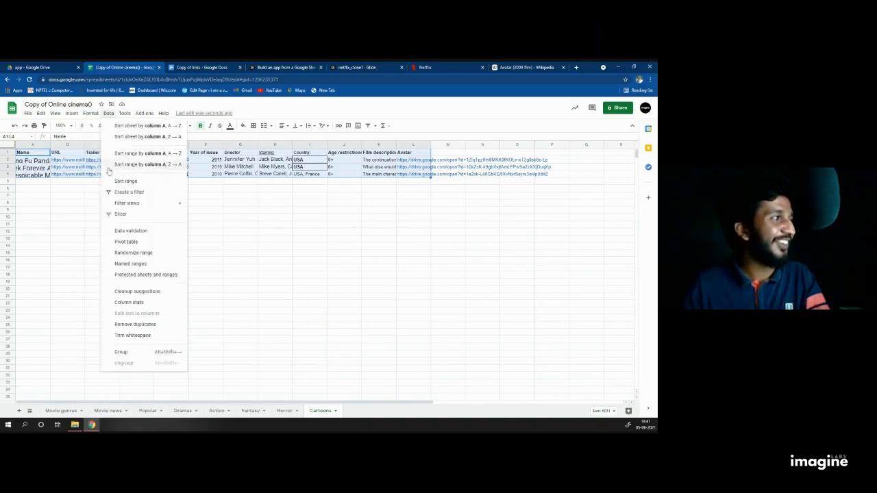
pyautogui.moveTo(113, 248)
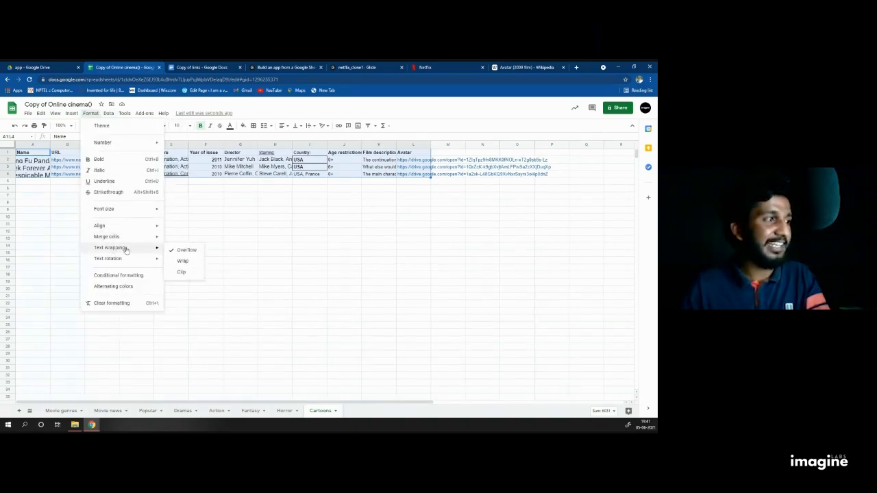
pyautogui.click(181, 261)
# Step: Check Popular's Avatar row, from name and 8.1 rating to country USA, then return to the Avatar Wikipedia tab
pyautogui.click(147, 411)
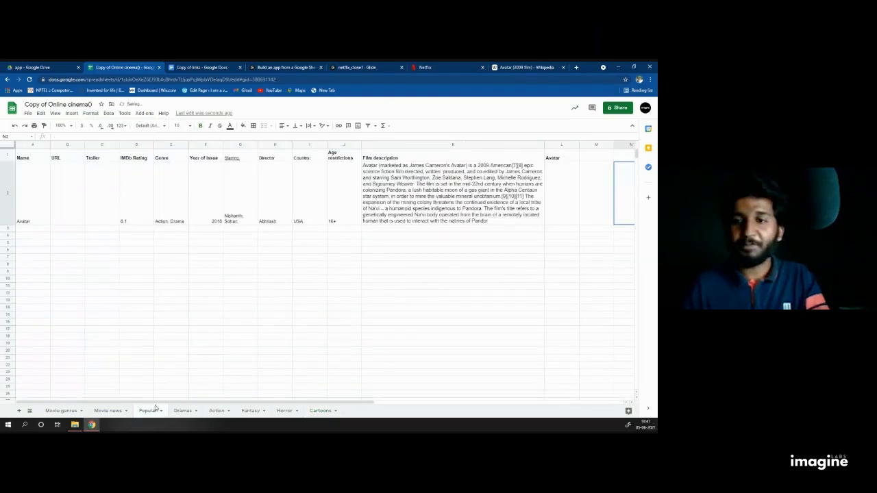
pyautogui.click(31, 169)
pyautogui.click(130, 192)
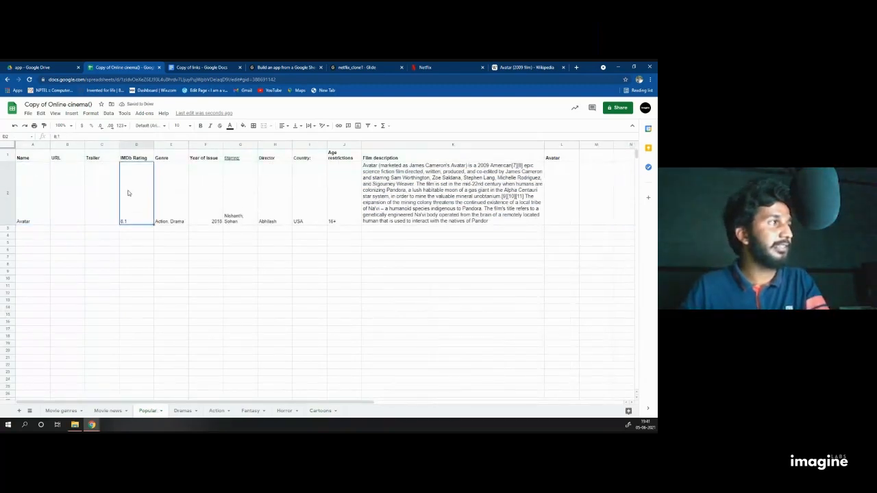
pyautogui.click(177, 168)
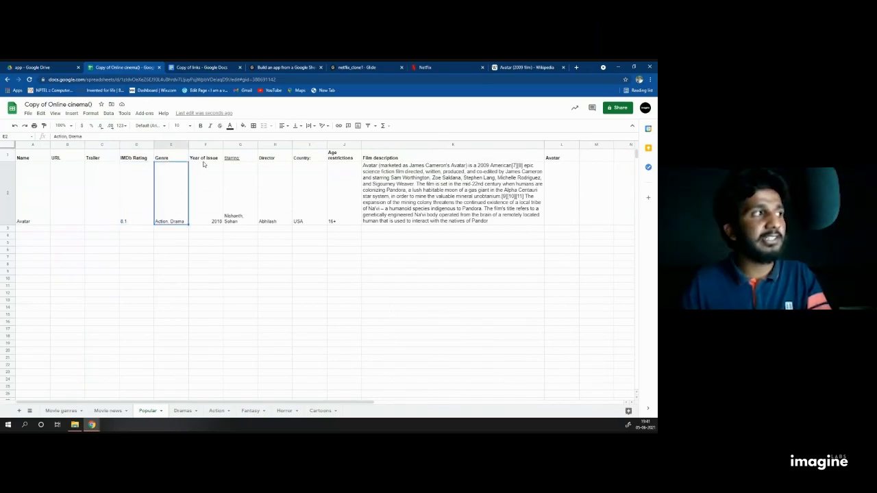
pyautogui.click(251, 174)
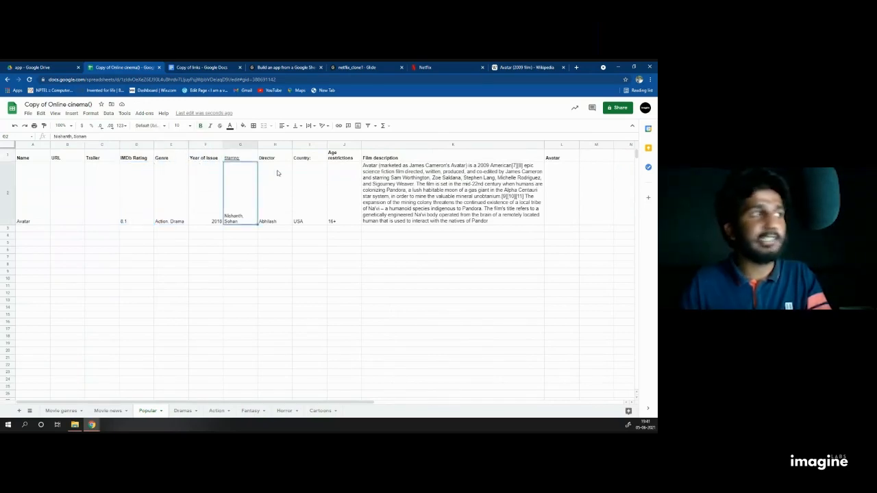
pyautogui.click(281, 173)
pyautogui.click(312, 173)
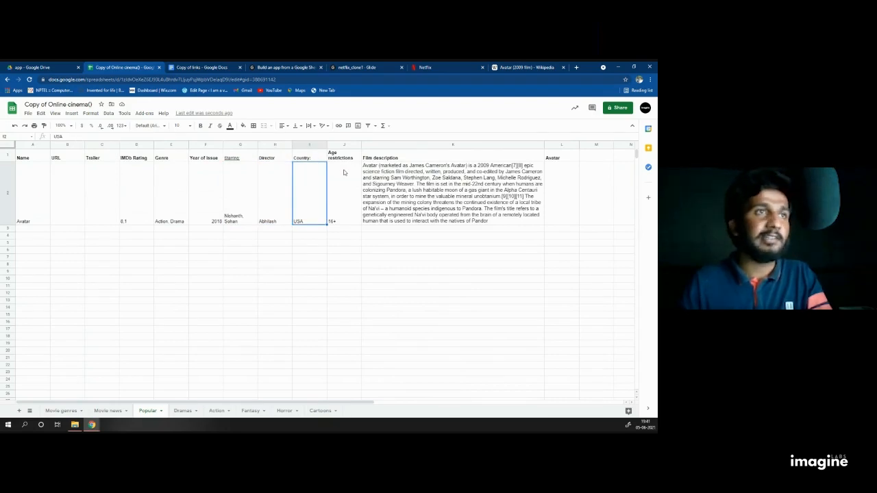
pyautogui.click(565, 176)
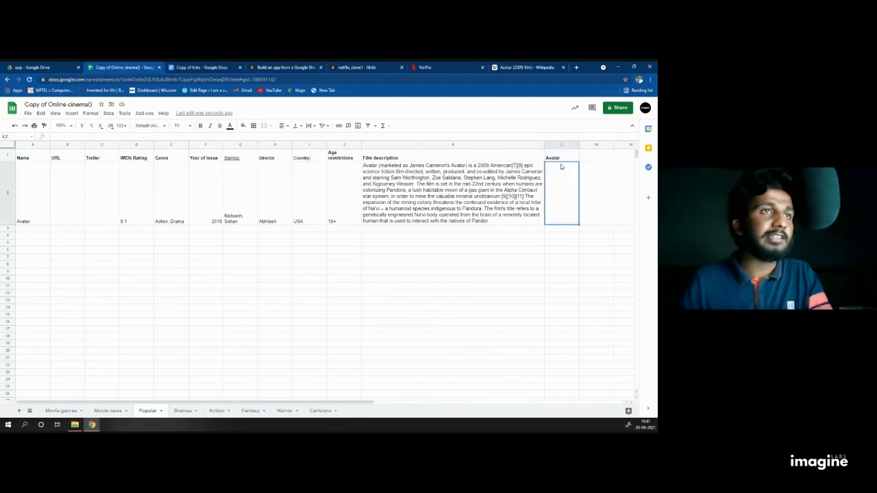
pyautogui.click(523, 67)
# Step: Close the Wikipedia tab, search Google Images for 'AVATAR POSTER', and preview a poster
pyautogui.hotkey('ctrl', 'w')
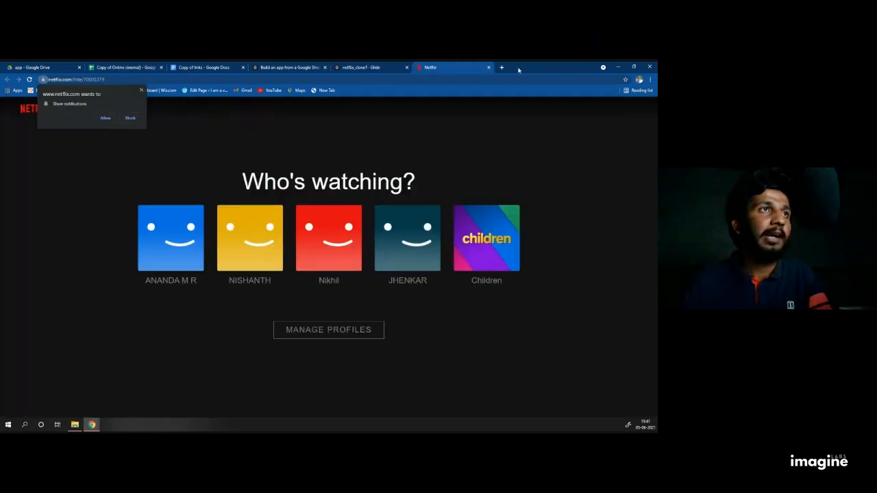
pyautogui.click(504, 68)
pyautogui.write('AVA')
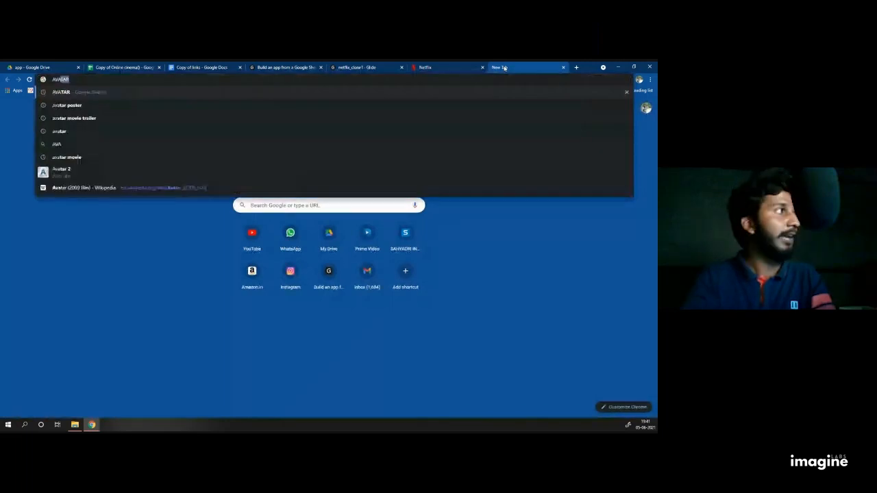
pyautogui.write('TAR')
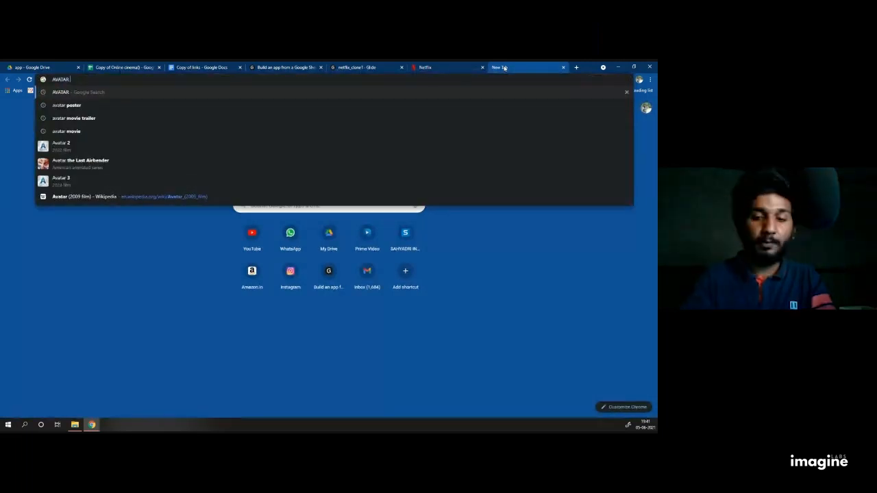
pyautogui.write(' POSTER')
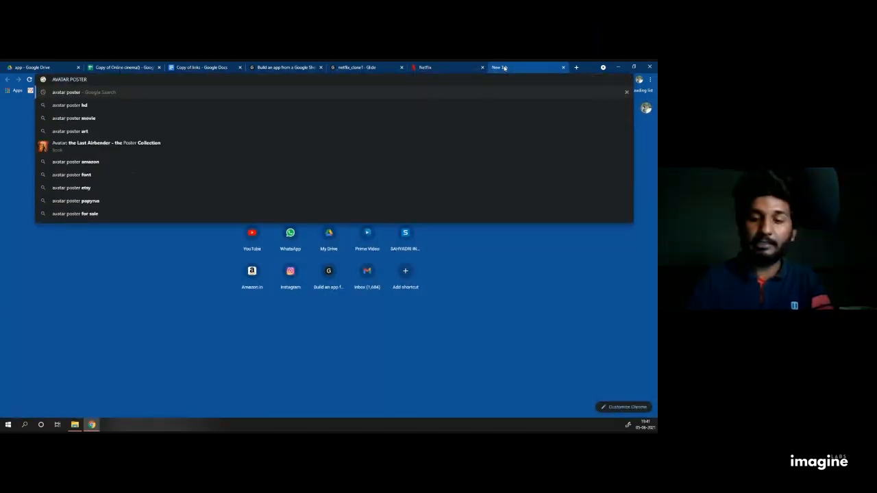
pyautogui.press('Return')
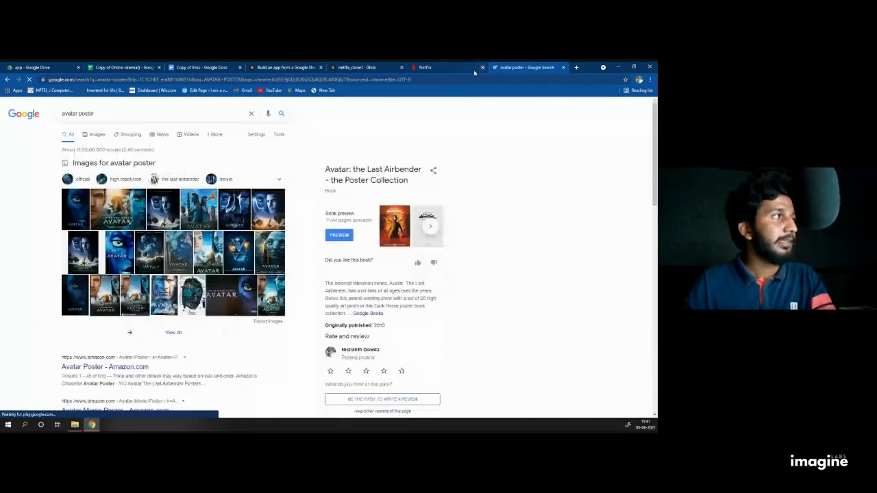
pyautogui.click(96, 135)
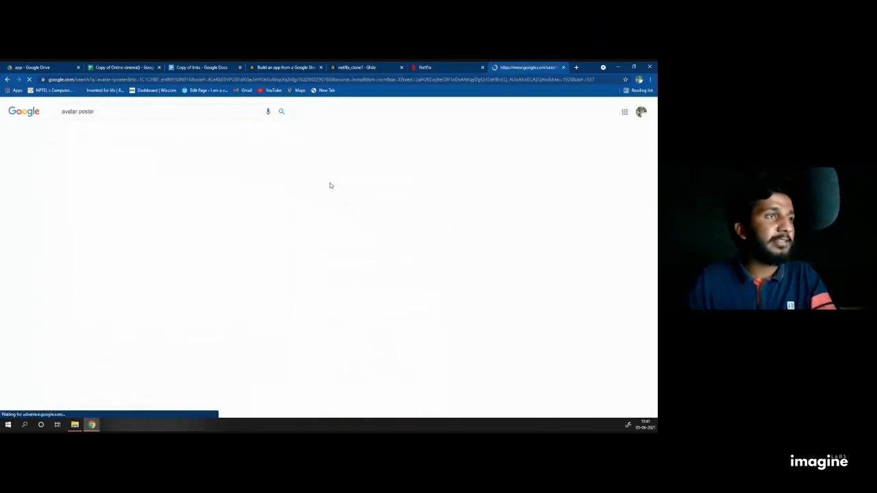
pyautogui.scroll(-2, 274, 261)
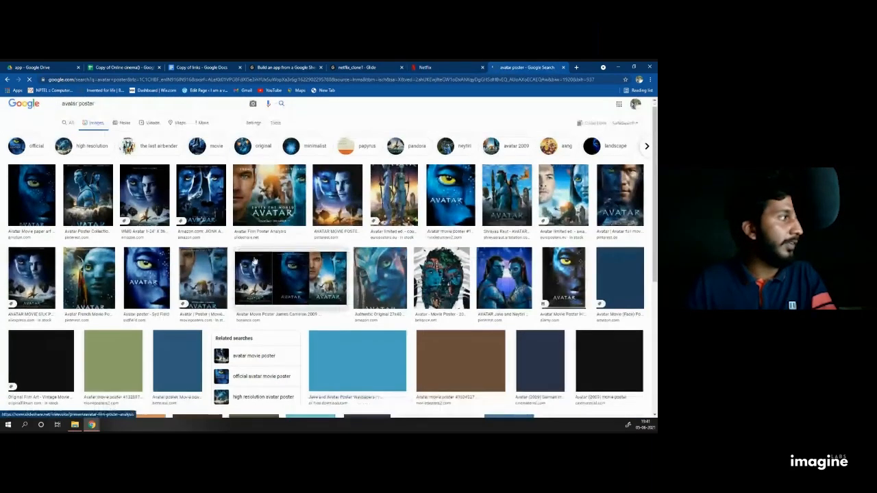
pyautogui.scroll(2, 274, 262)
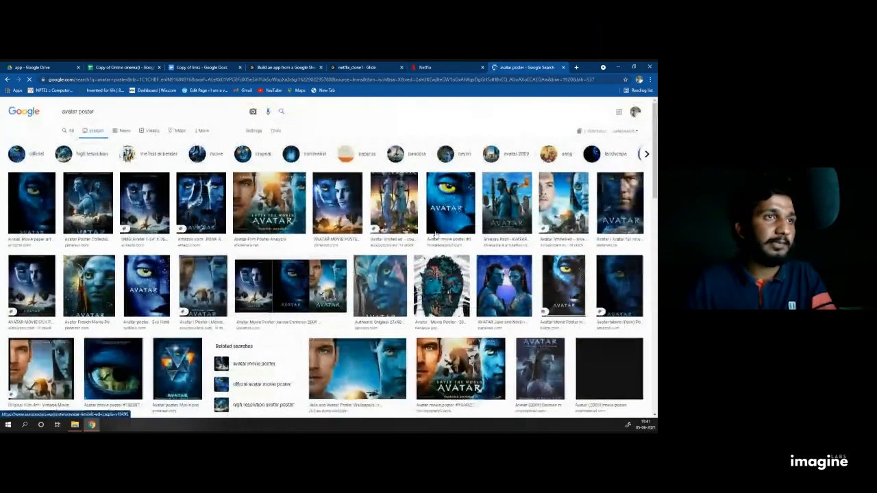
pyautogui.click(507, 209)
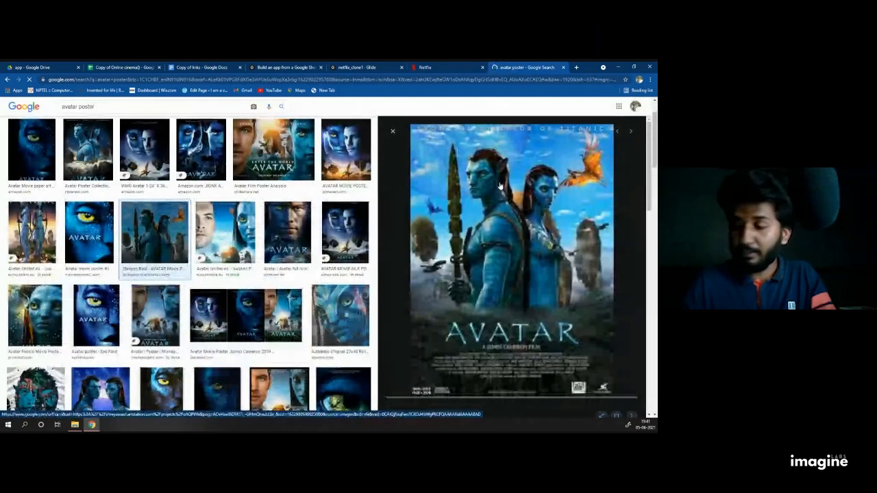
# Step: Save the previewed poster to Downloads as Avatar.jpg
pyautogui.rightClick(498, 183)
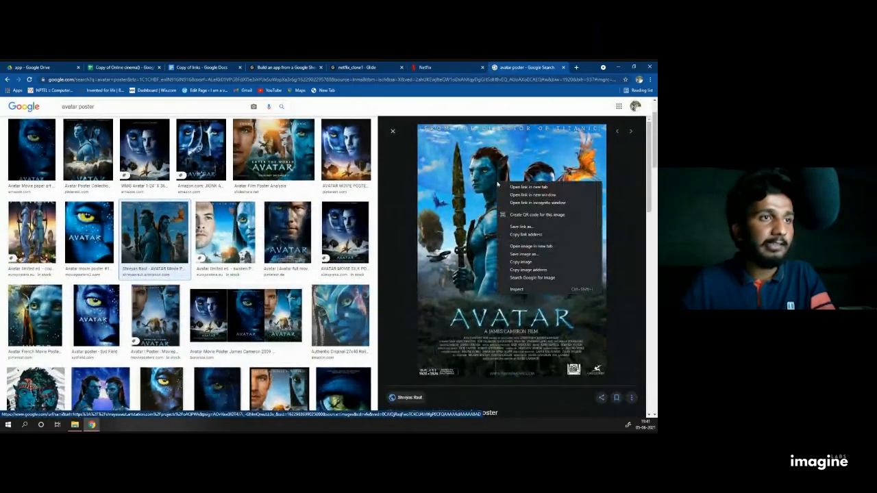
pyautogui.click(535, 254)
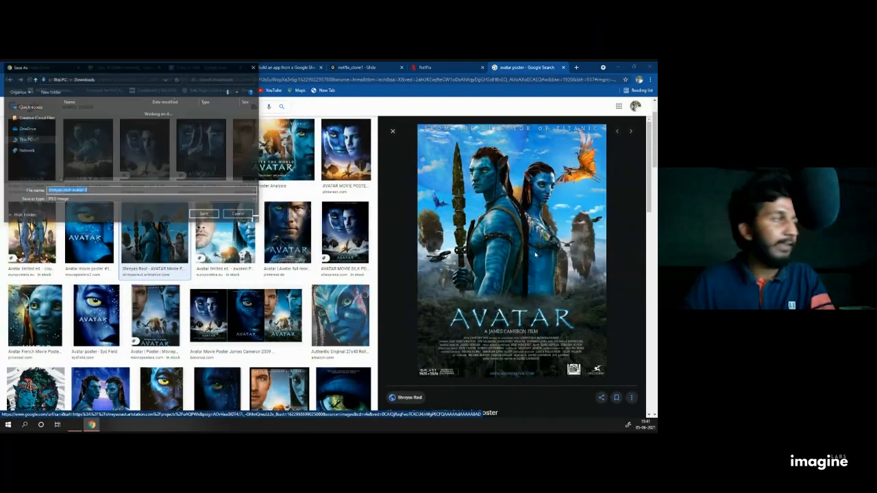
pyautogui.write('av')
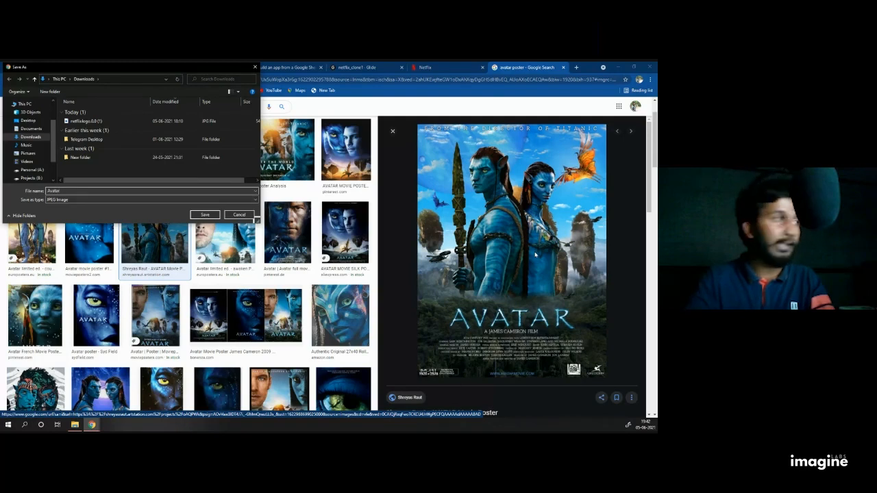
pyautogui.press('Return')
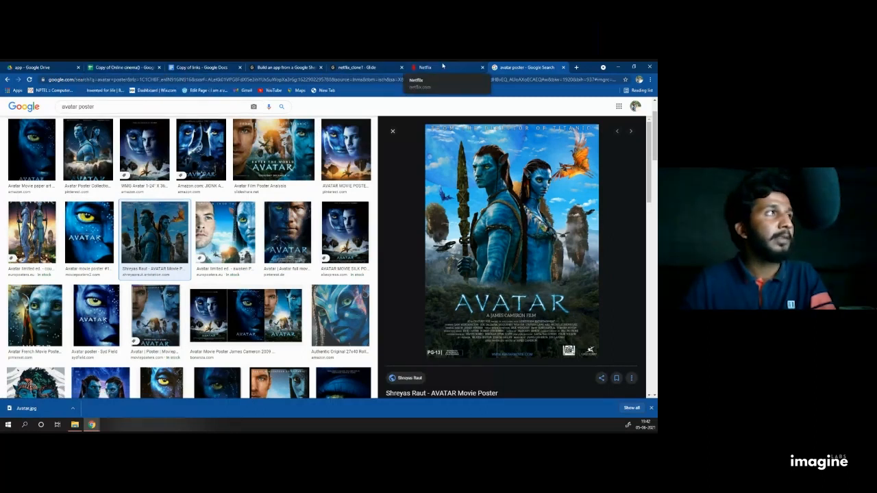
# Step: Go to the app folder in My Drive in Google Drive
pyautogui.click(41, 67)
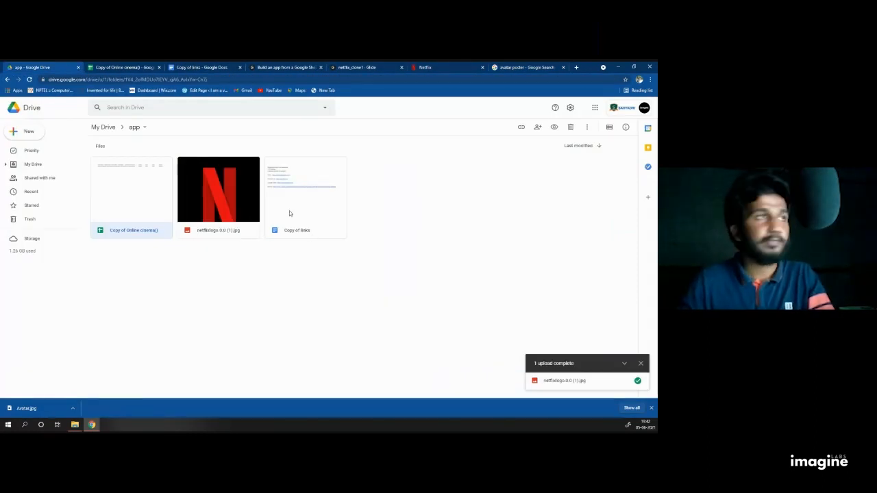
pyautogui.click(507, 68)
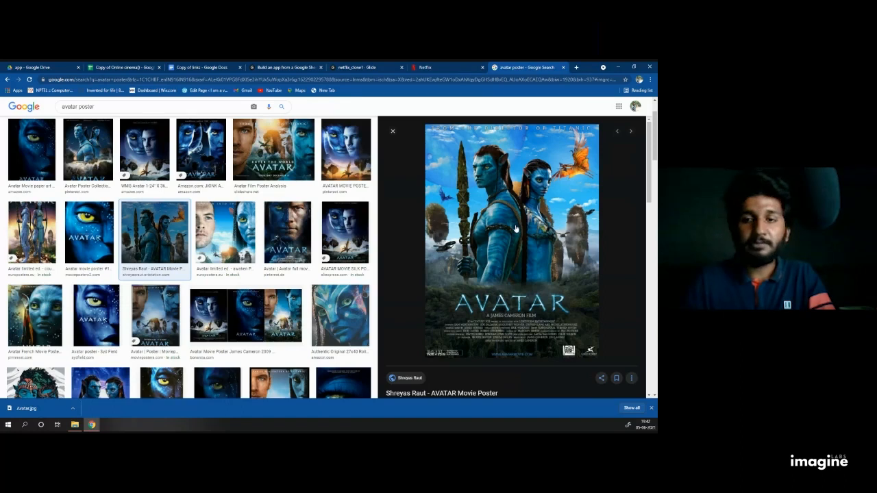
pyautogui.click(31, 67)
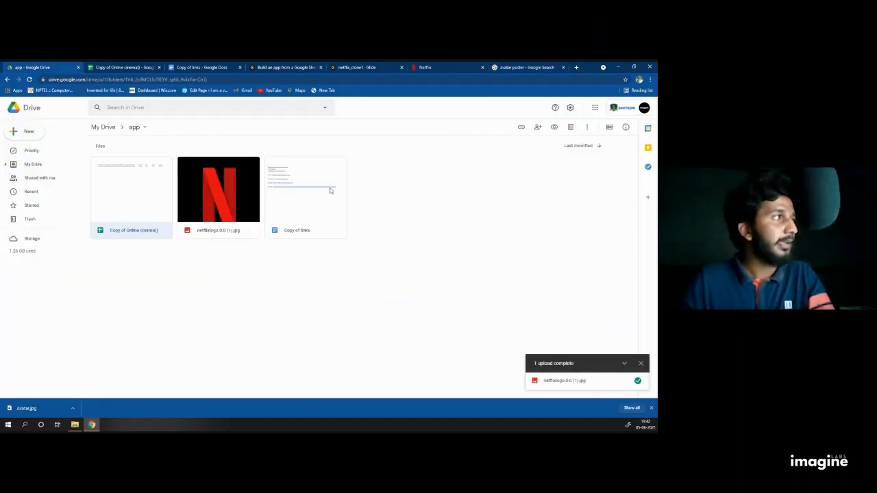
pyautogui.click(99, 127)
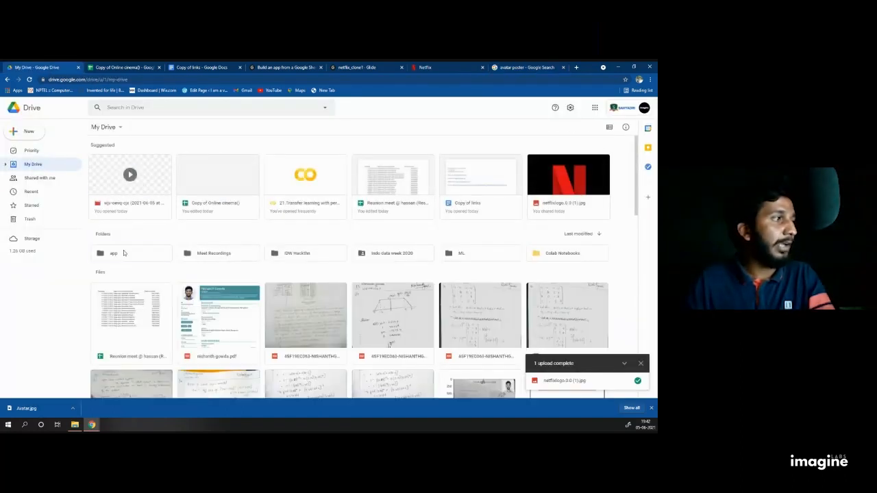
pyautogui.doubleClick(124, 253)
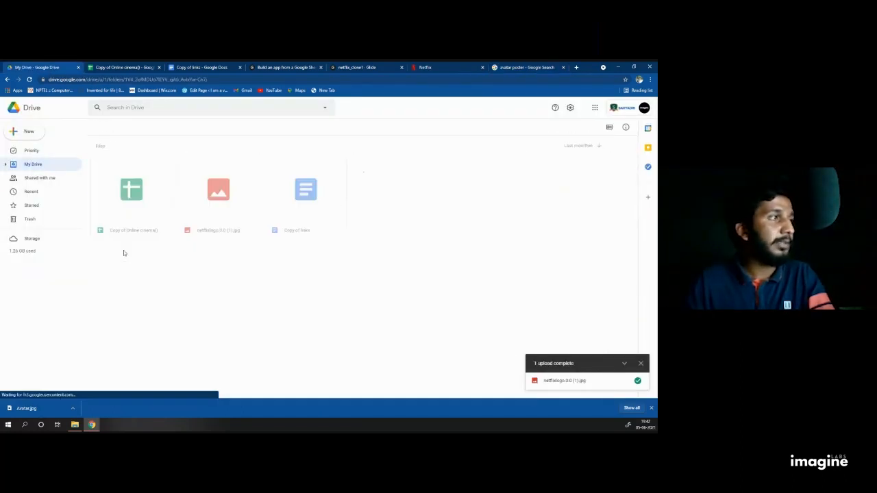
# Step: Upload the Avatar image from Downloads into the app folder
pyautogui.click(29, 137)
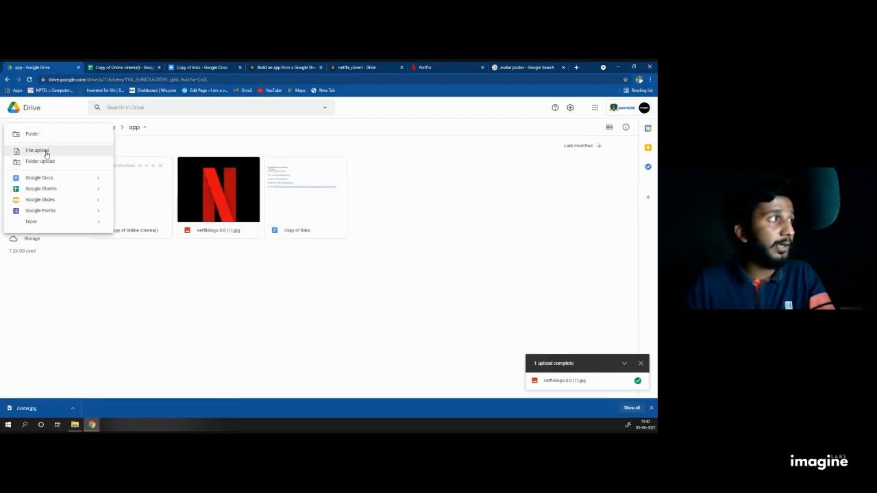
pyautogui.click(46, 151)
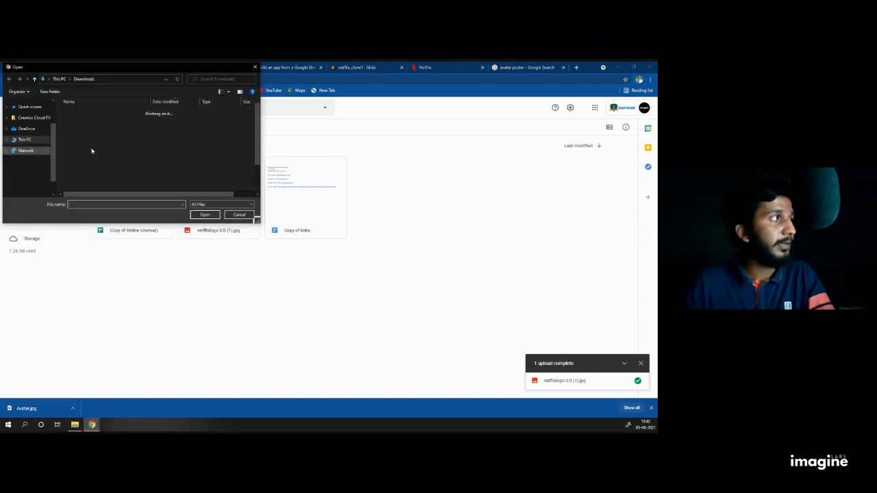
pyautogui.click(81, 123)
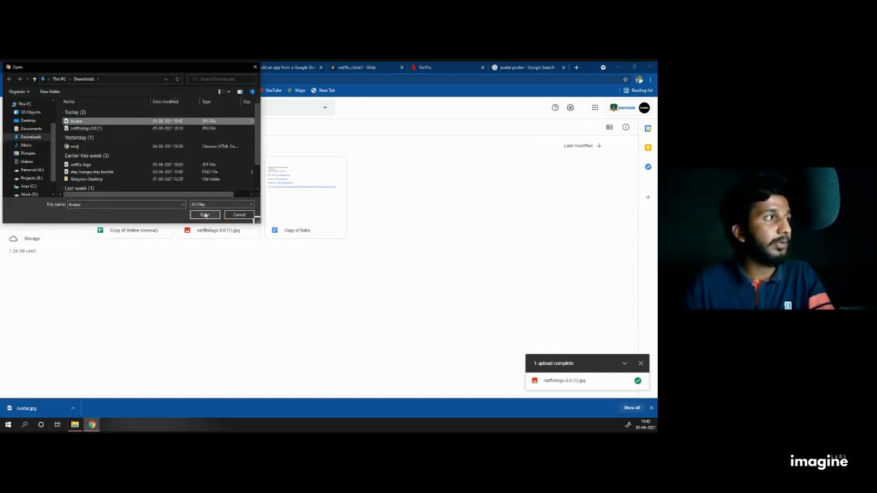
pyautogui.click(30, 137)
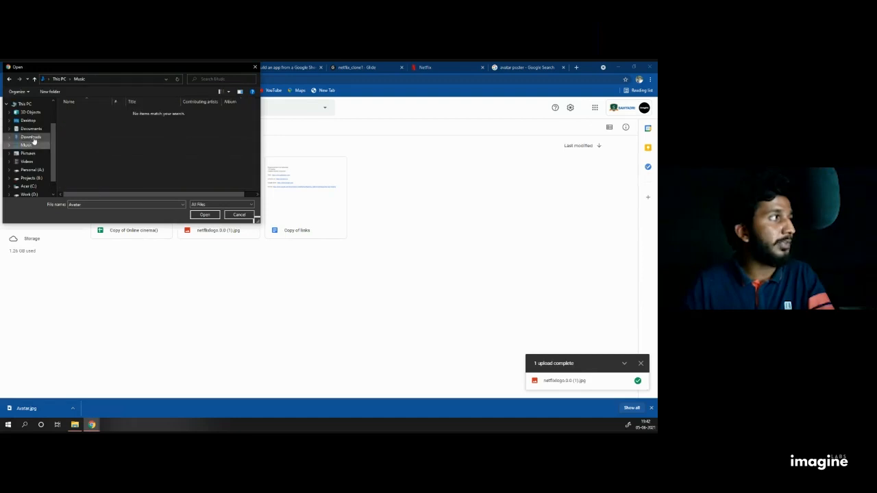
pyautogui.click(204, 215)
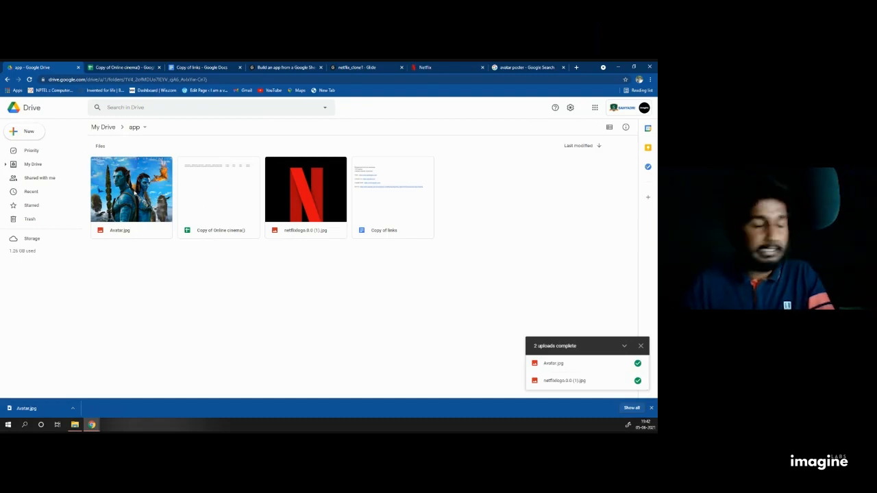
# Step: Set Avatar.jpg's link access to 'Anyone with the link' and copy the share link
pyautogui.rightClick(135, 193)
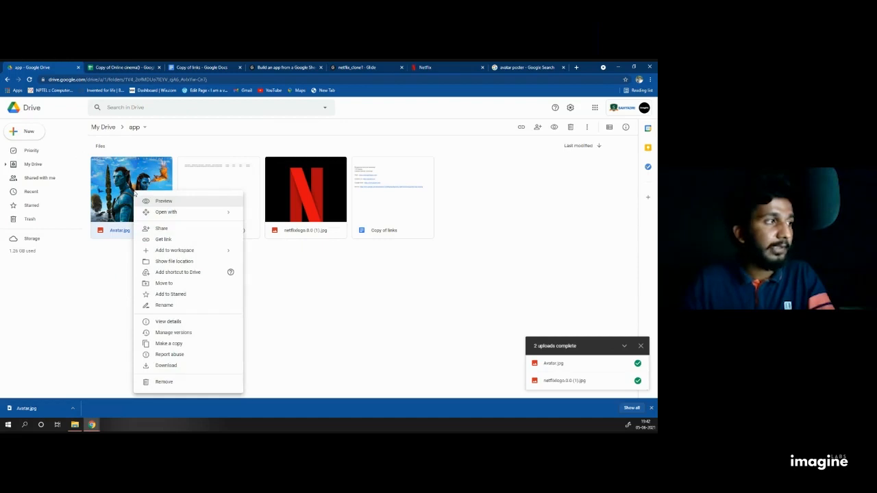
pyautogui.click(162, 228)
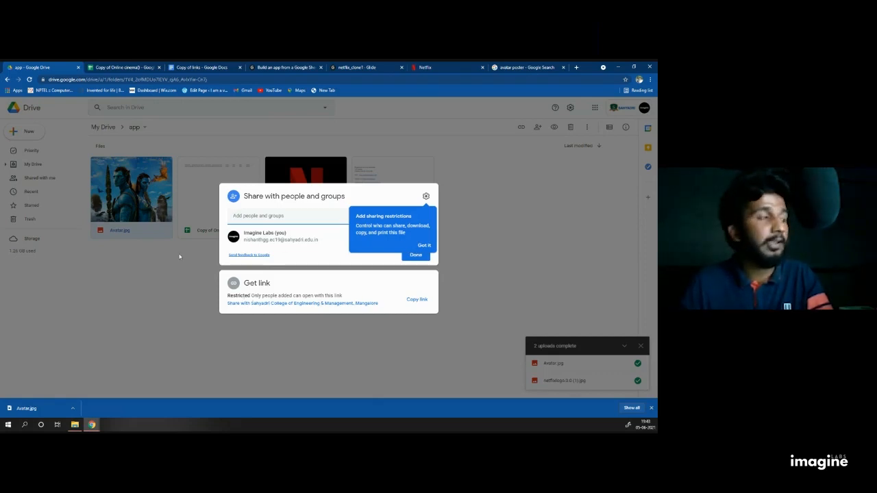
pyautogui.click(247, 296)
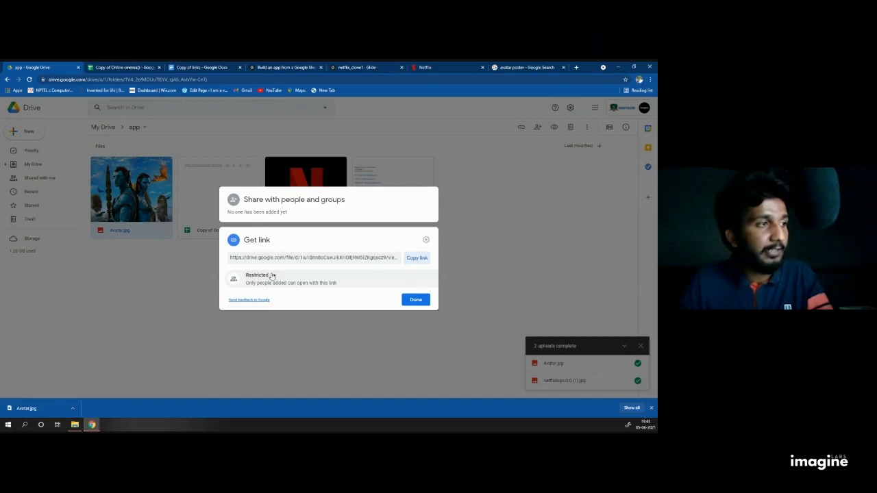
pyautogui.click(271, 275)
pyautogui.click(291, 335)
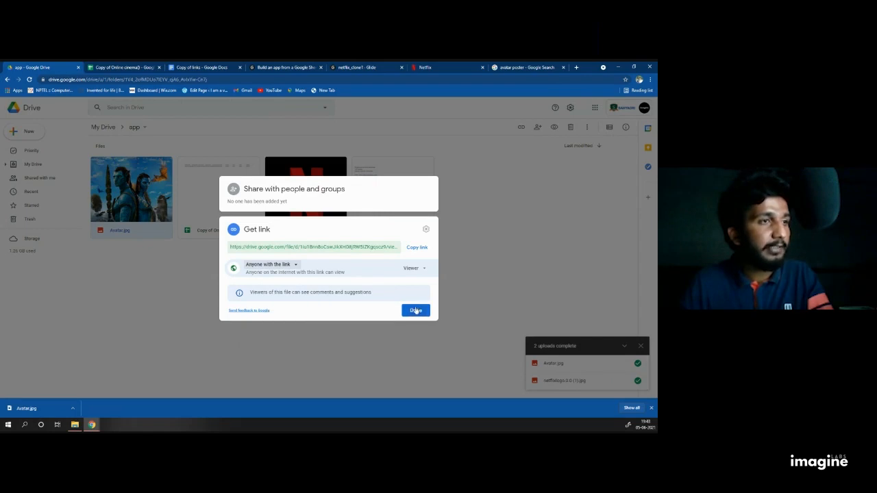
pyautogui.click(419, 248)
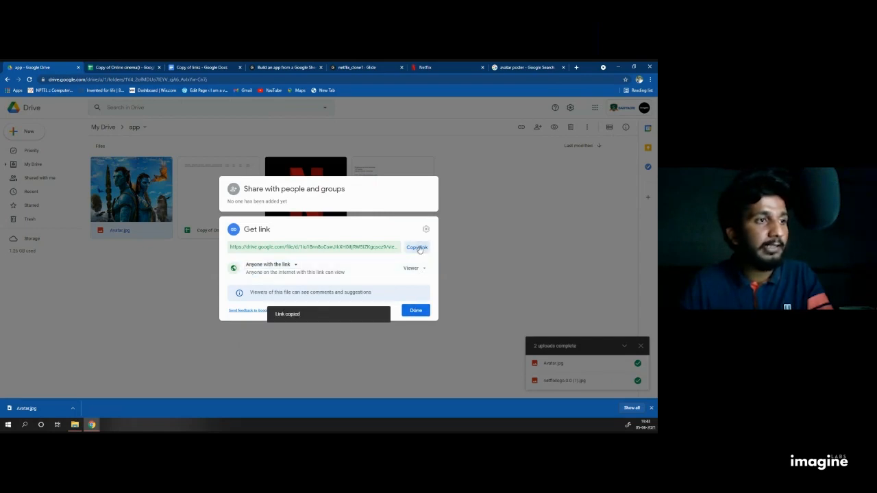
pyautogui.click(416, 311)
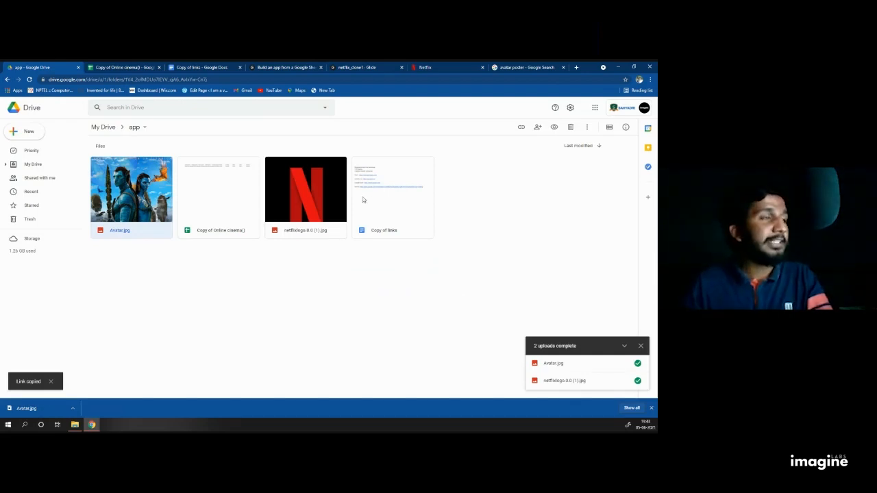
# Step: Paste the Avatar poster's Drive link into cell L2, then select the empty URL cell B2
pyautogui.click(121, 67)
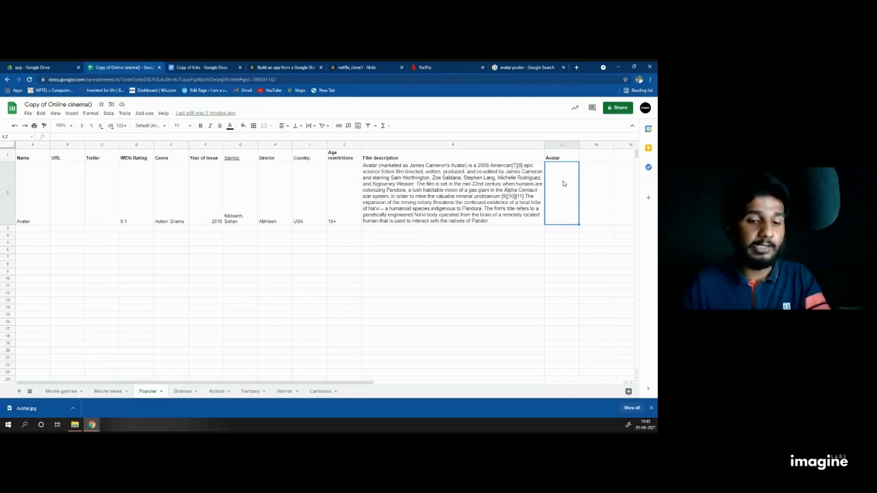
pyautogui.hotkey('ctrl', 'v')
pyautogui.click(535, 270)
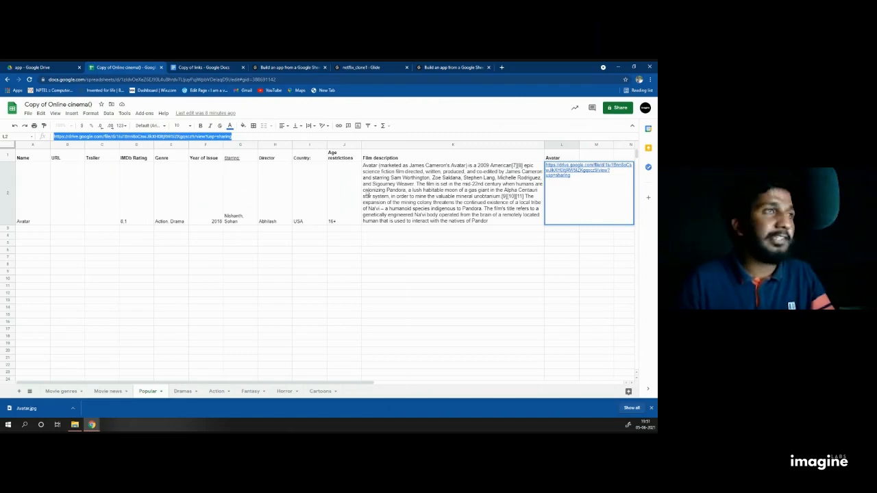
pyautogui.click(99, 180)
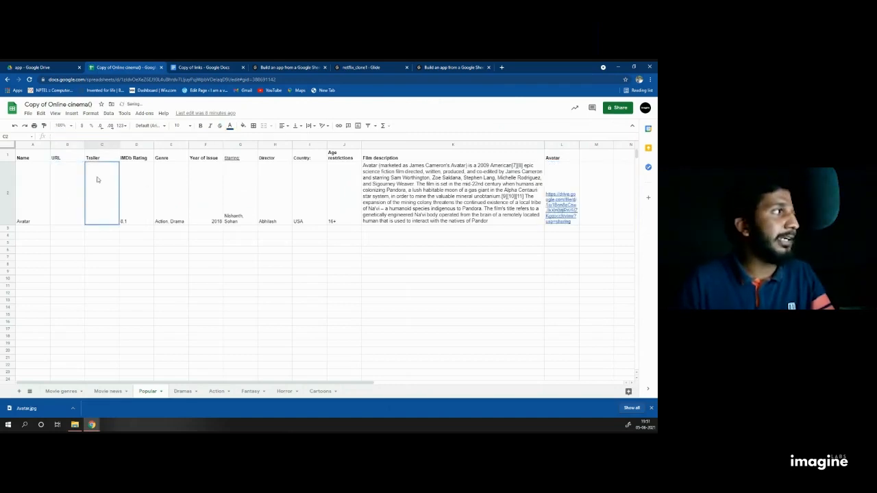
pyautogui.click(61, 179)
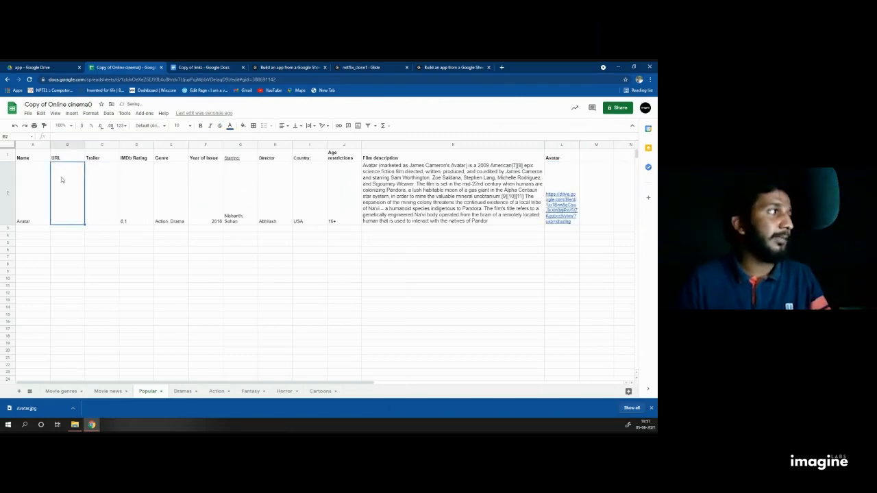
# Step: In a new YouTube tab, search 'avatar full movie' and open the Hindi dubbed full movie
pyautogui.click(502, 68)
pyautogui.click(269, 90)
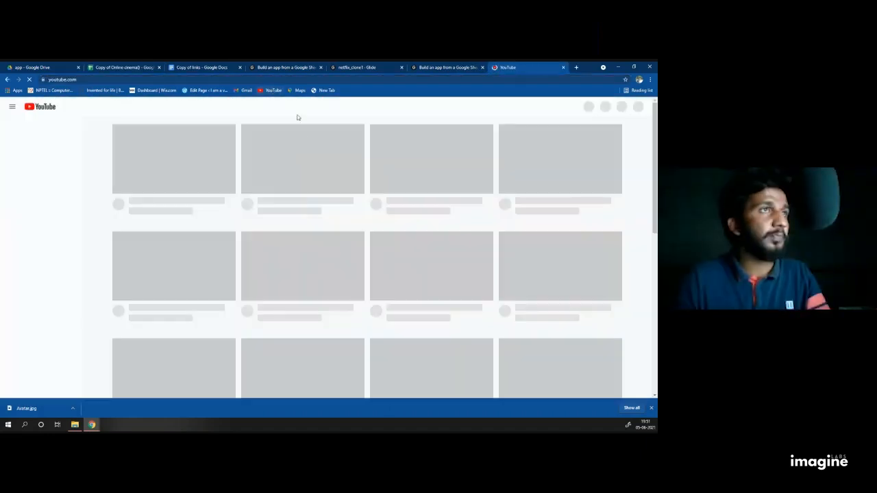
pyautogui.click(235, 107)
pyautogui.write('a')
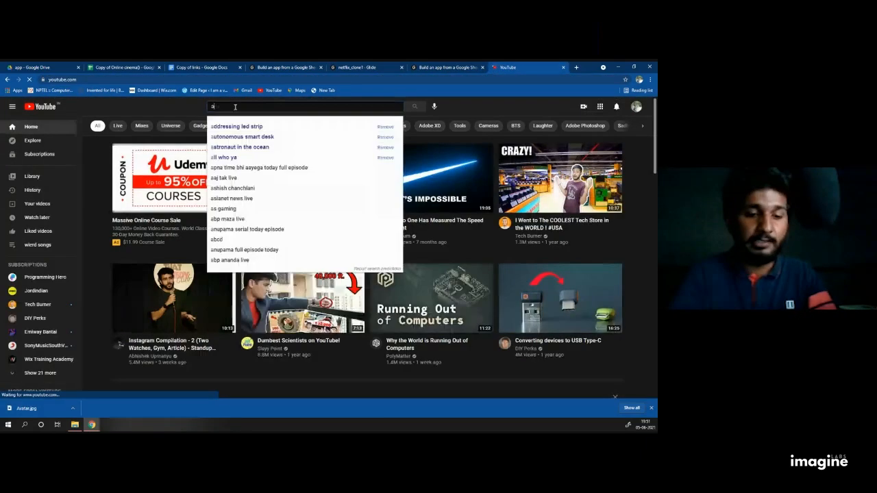
pyautogui.write('vatar')
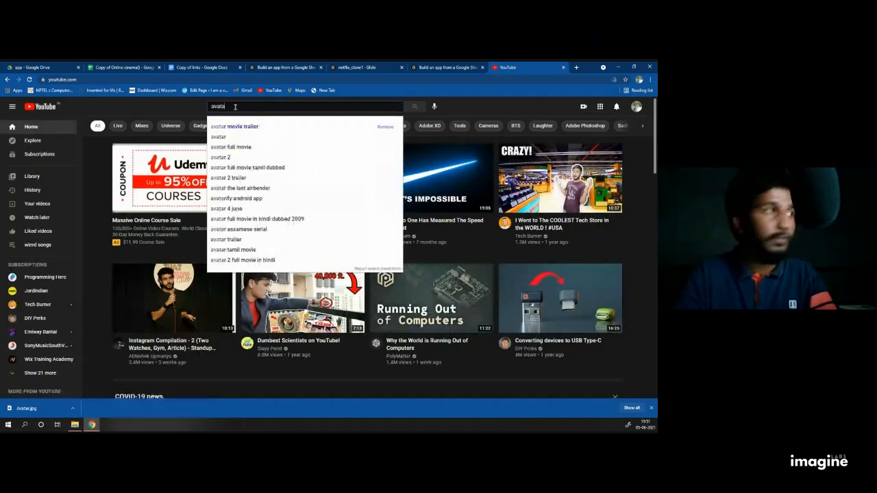
pyautogui.press('Down')
pyautogui.press('Down')
pyautogui.press('Down')
pyautogui.press('Return')
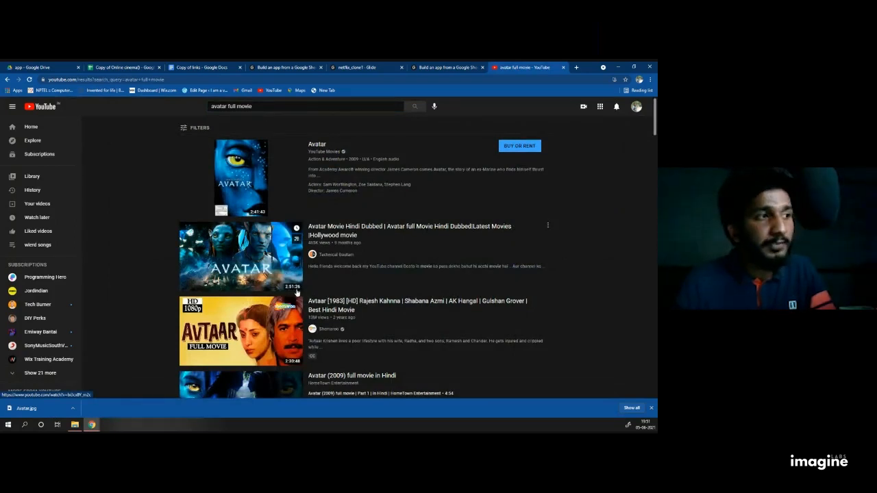
pyautogui.click(300, 293)
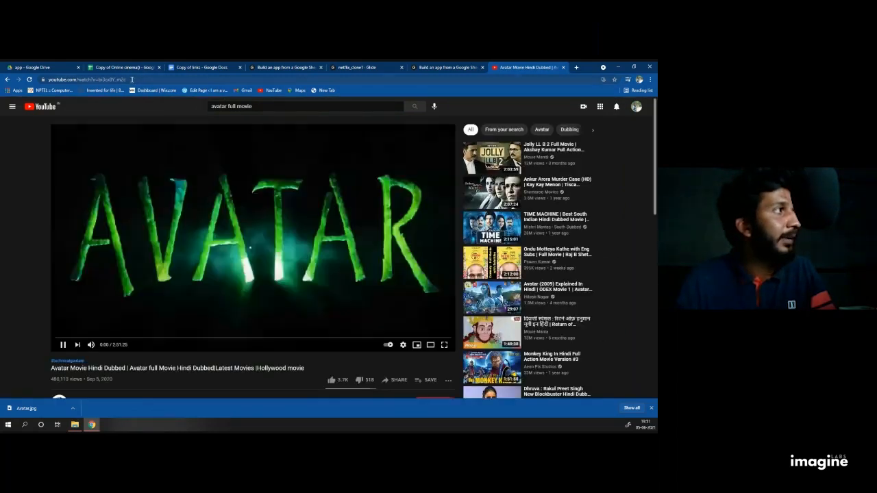
# Step: Pause the movie and copy its full page address from the address bar
pyautogui.moveTo(134, 80); pyautogui.dragTo(47, 80)
pyautogui.click(212, 215)
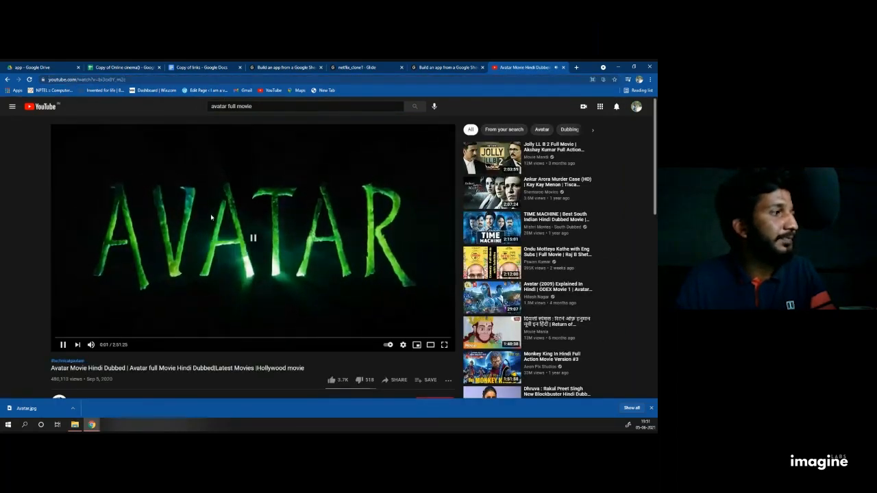
pyautogui.moveTo(144, 80); pyautogui.dragTo(41, 79)
pyautogui.click(135, 79)
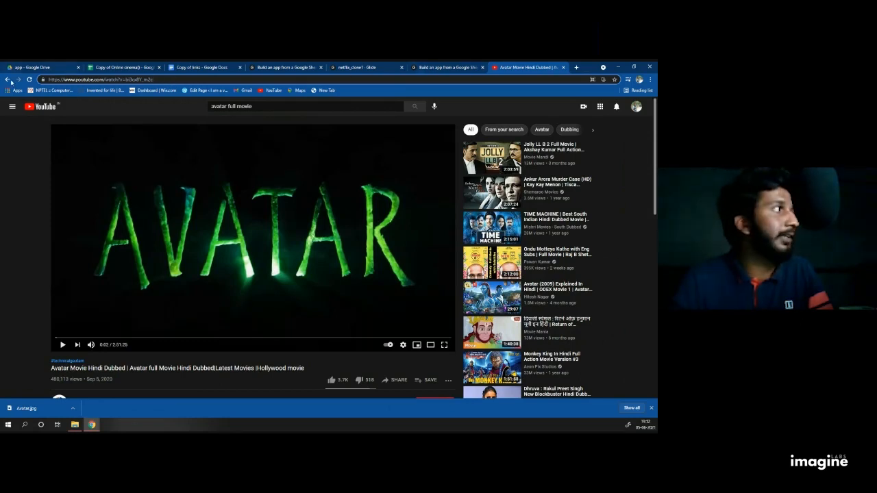
pyautogui.click(30, 79)
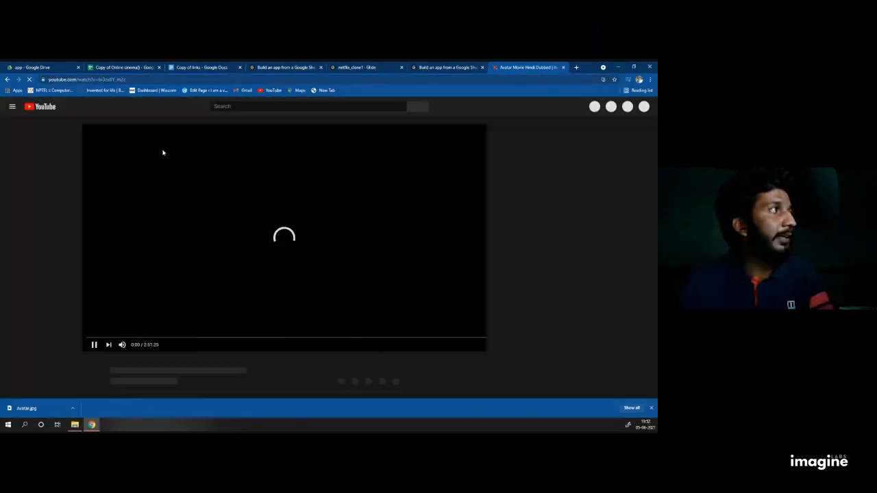
pyautogui.click(43, 79)
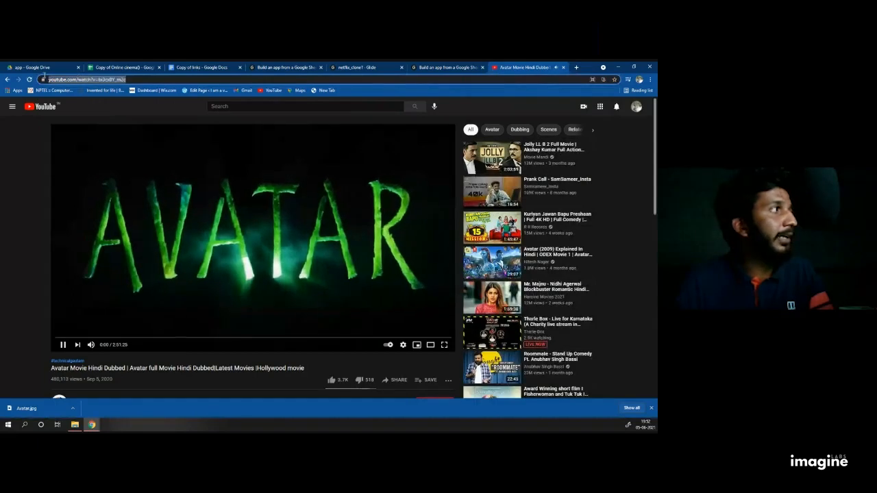
pyautogui.click(133, 130)
pyautogui.moveTo(128, 80); pyautogui.dragTo(54, 79)
pyautogui.click(168, 80)
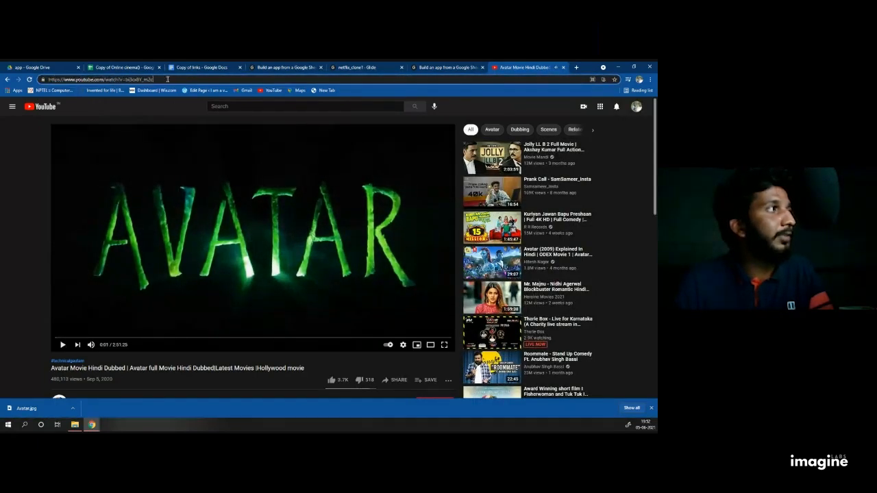
pyautogui.moveTo(167, 79); pyautogui.dragTo(50, 79)
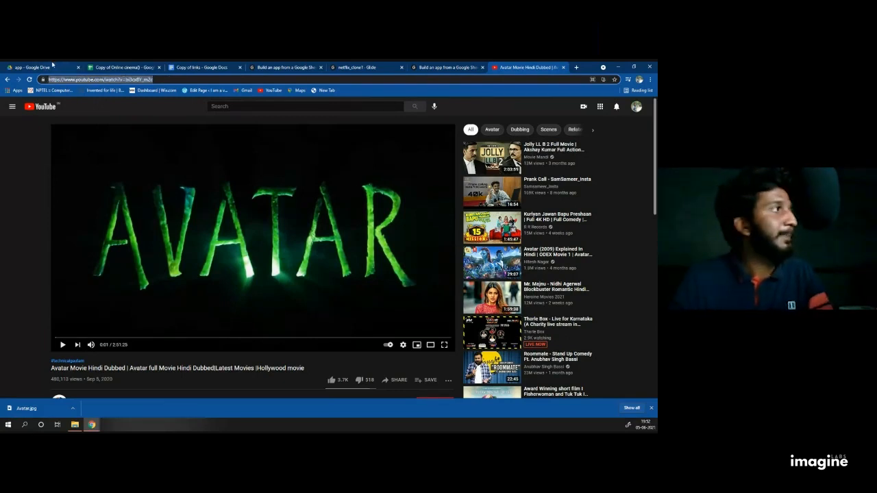
pyautogui.click(52, 65)
pyautogui.click(120, 67)
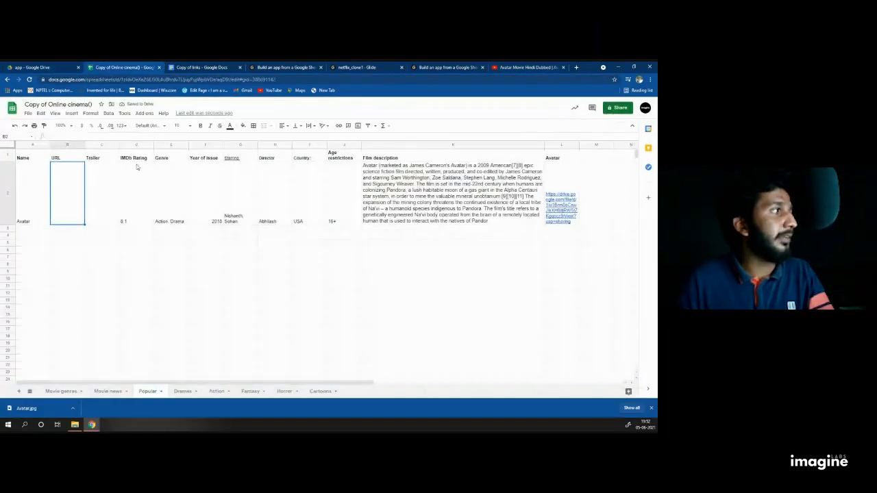
# Step: Paste the Avatar movie link into B2, select Trailer cell C2, and return to the YouTube video
pyautogui.hotkey('ctrl', 'v')
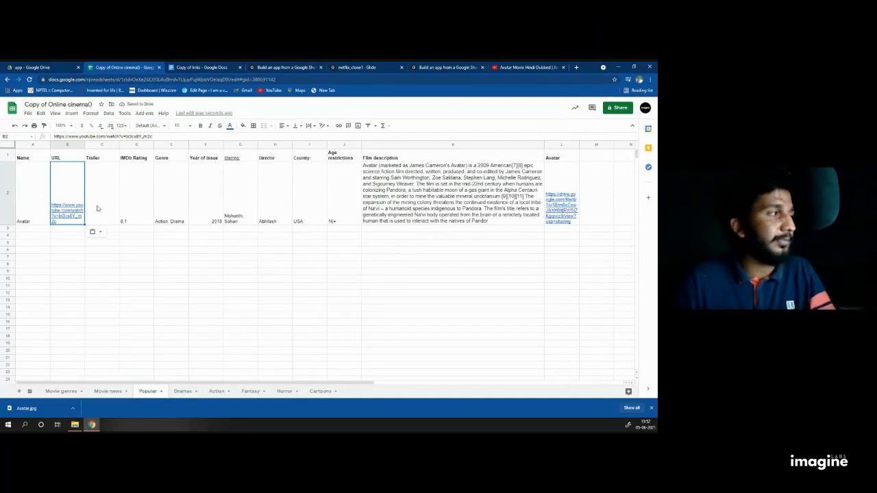
pyautogui.click(98, 208)
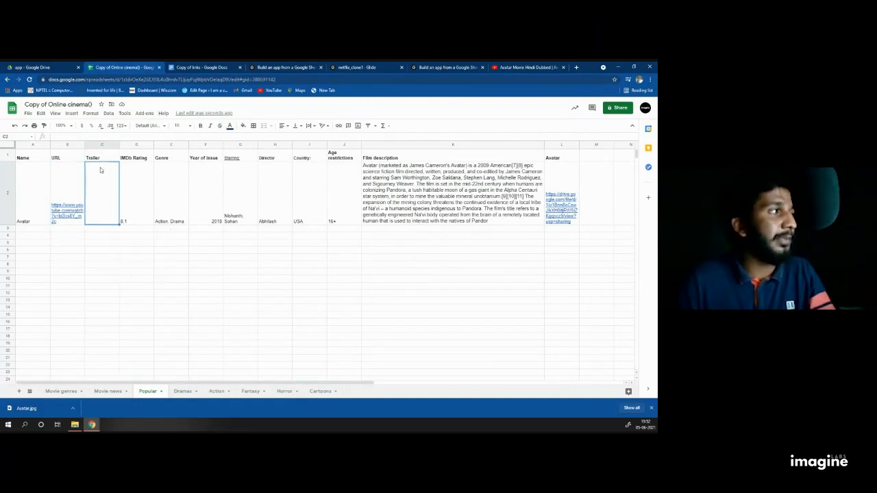
pyautogui.click(516, 66)
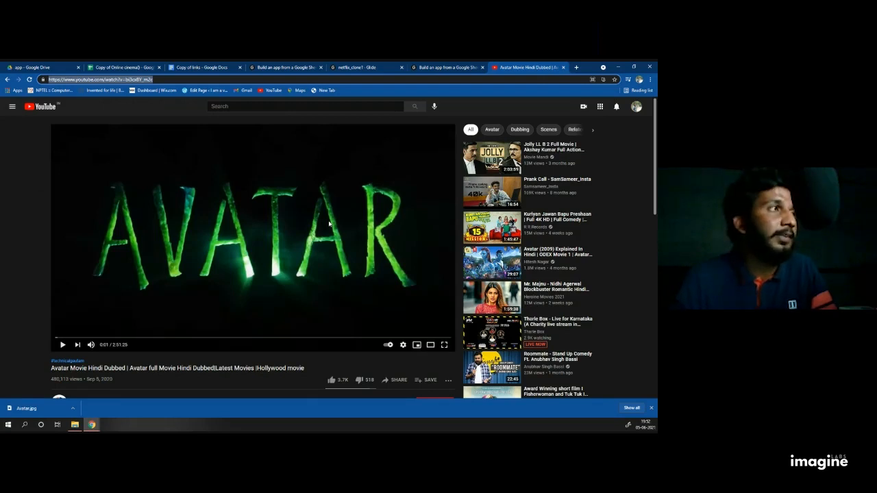
# Step: Search 'avatar movie trailer', open the 20th Century FOX official trailer, and copy its URL
pyautogui.click(162, 80)
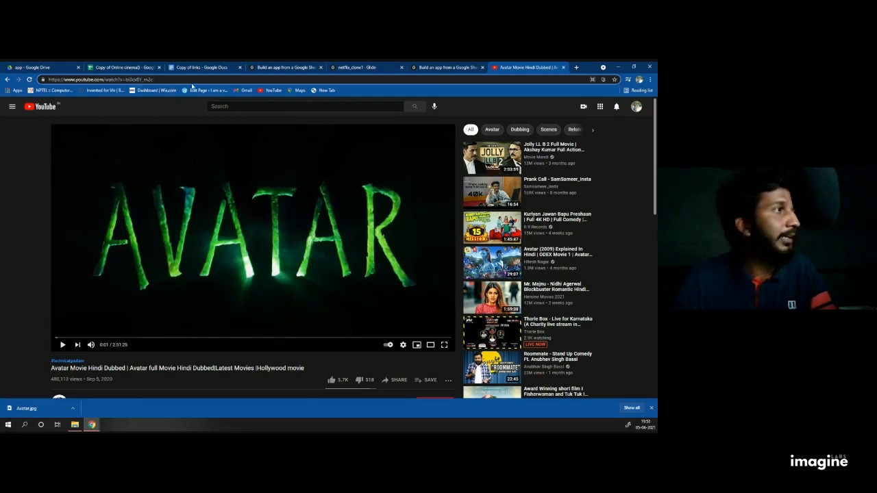
pyautogui.click(235, 105)
pyautogui.write('av')
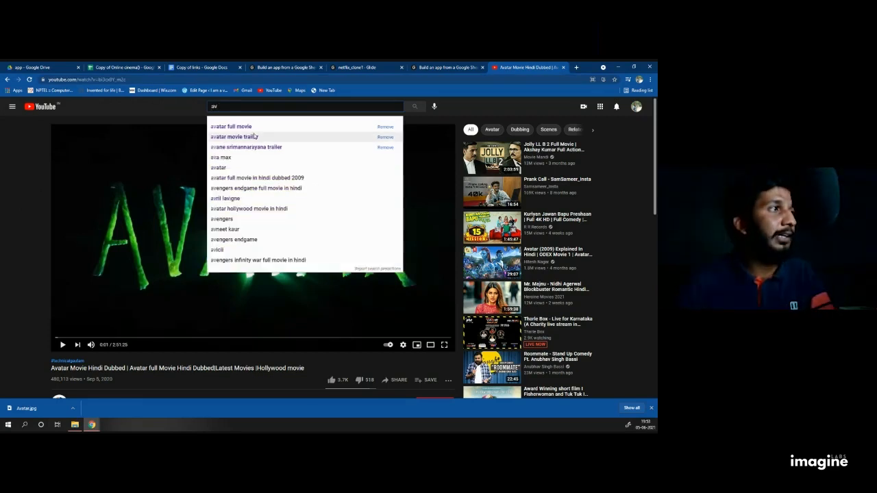
pyautogui.click(254, 137)
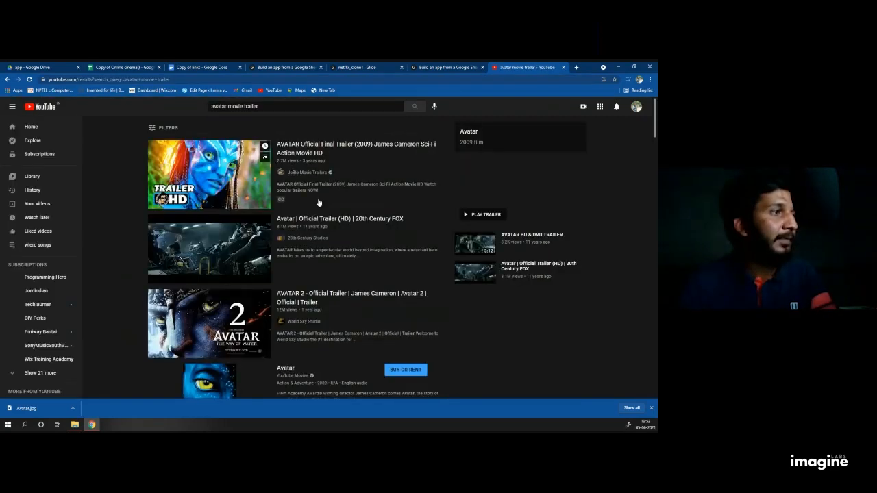
pyautogui.click(251, 237)
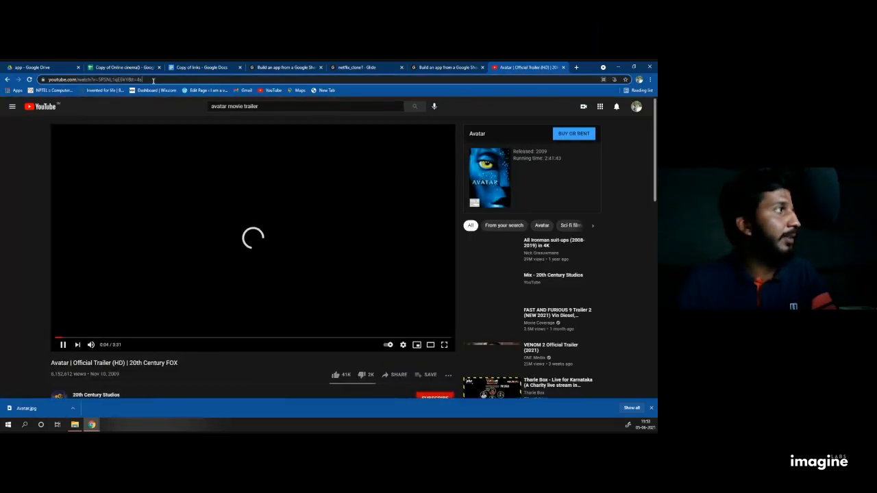
pyautogui.moveTo(153, 80); pyautogui.dragTo(200, 77)
pyautogui.moveTo(199, 80); pyautogui.dragTo(48, 80)
pyautogui.hotkey('ctrl', 'c')
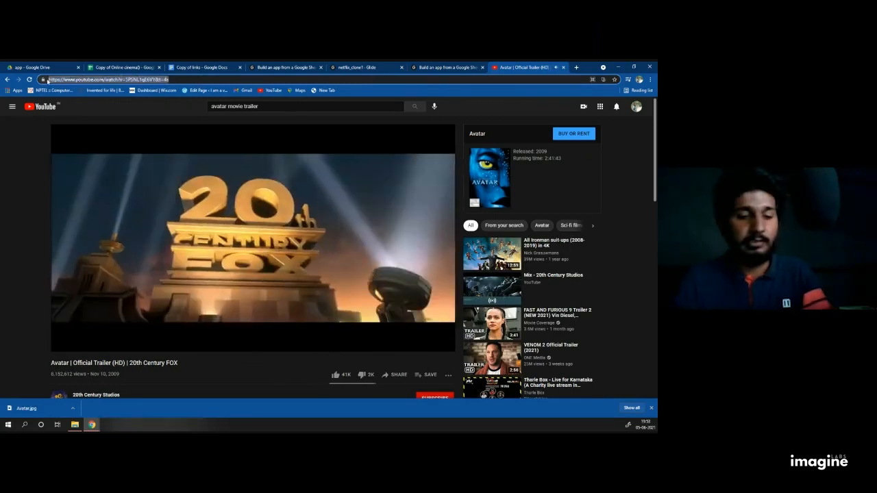
pyautogui.click(123, 67)
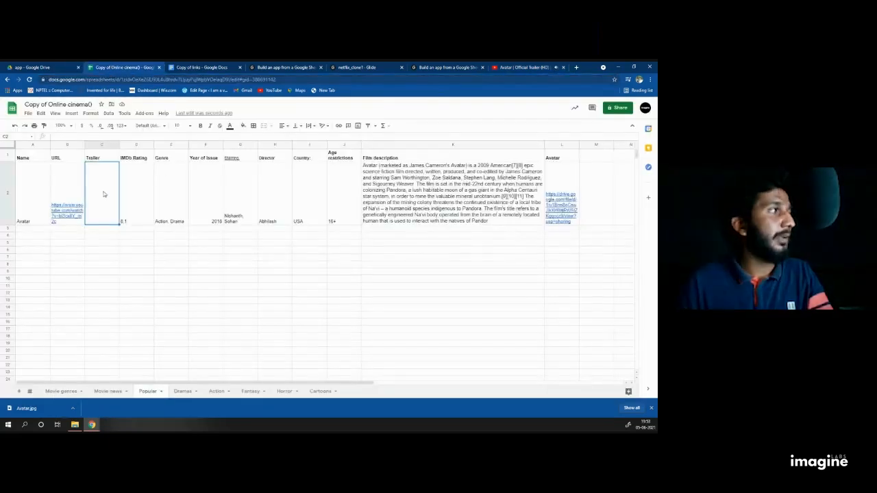
# Step: Paste the trailer link into C2 and close the YouTube trailer tab
pyautogui.hotkey('ctrl', 'v')
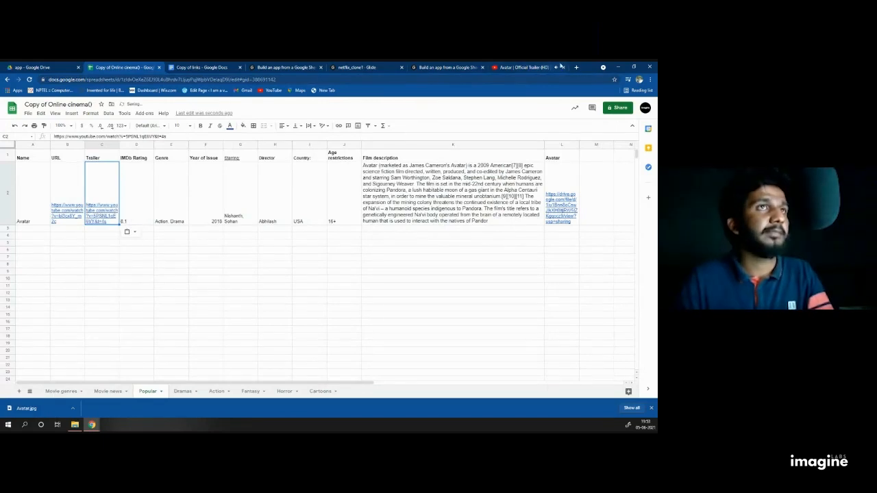
pyautogui.click(564, 67)
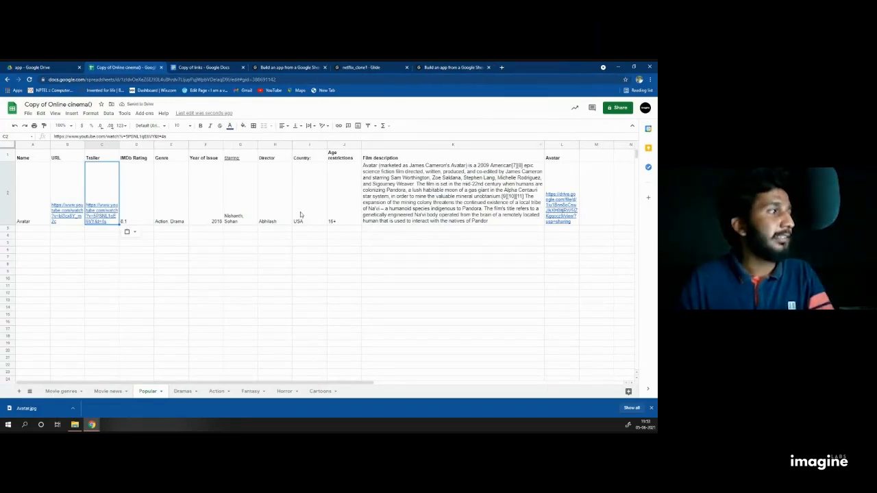
pyautogui.moveTo(142, 380); pyautogui.dragTo(109, 387)
pyautogui.click(24, 218)
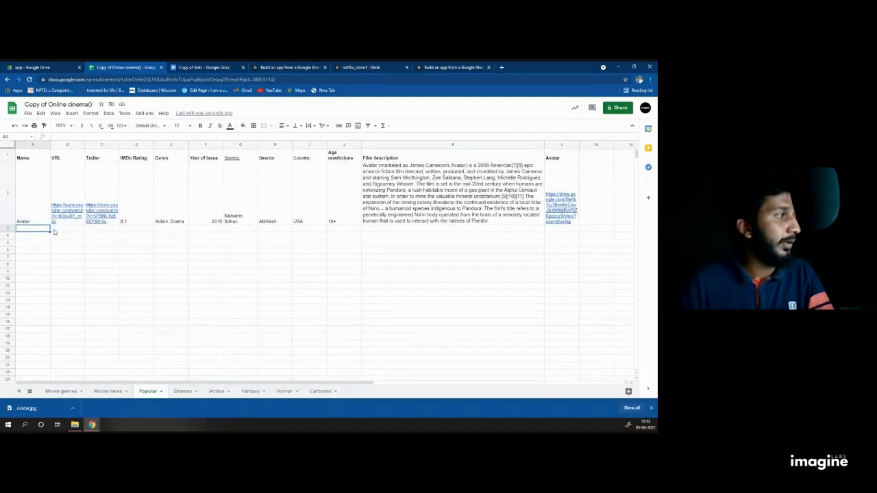
pyautogui.click(37, 237)
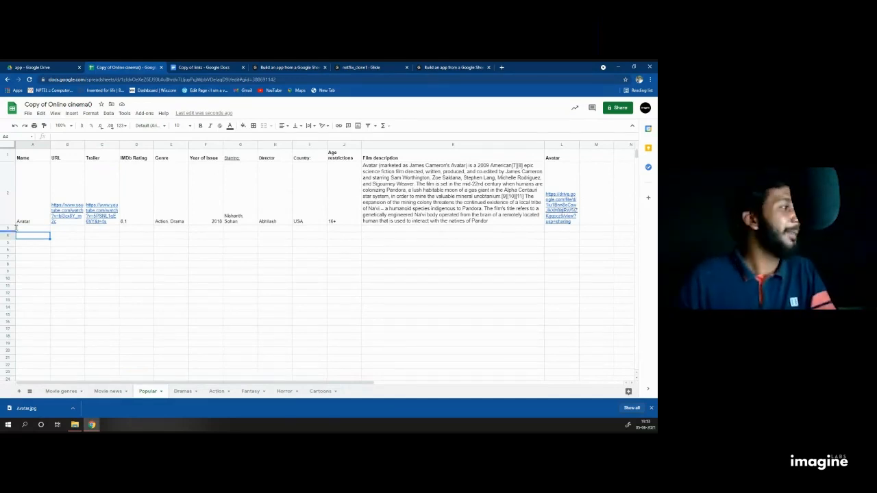
pyautogui.click(39, 240)
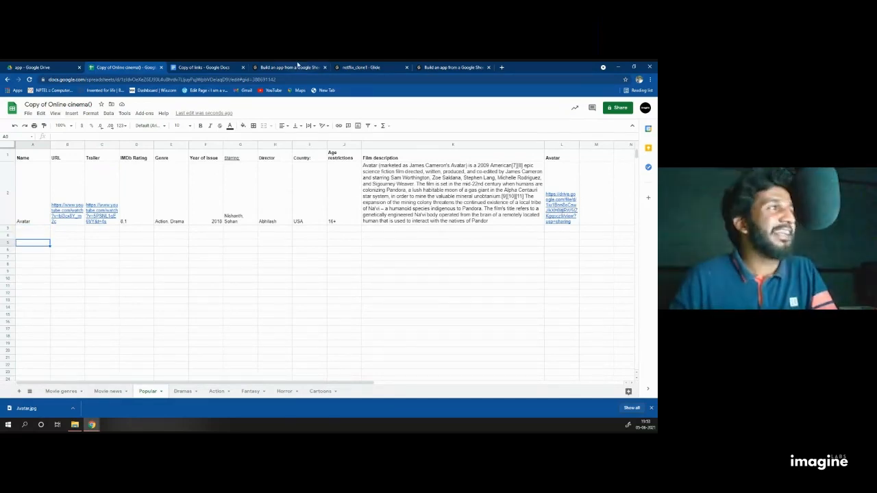
# Step: Check the URL and Trailer links in Avatar's row, then return to the netflix_clone1 editor
pyautogui.click(278, 66)
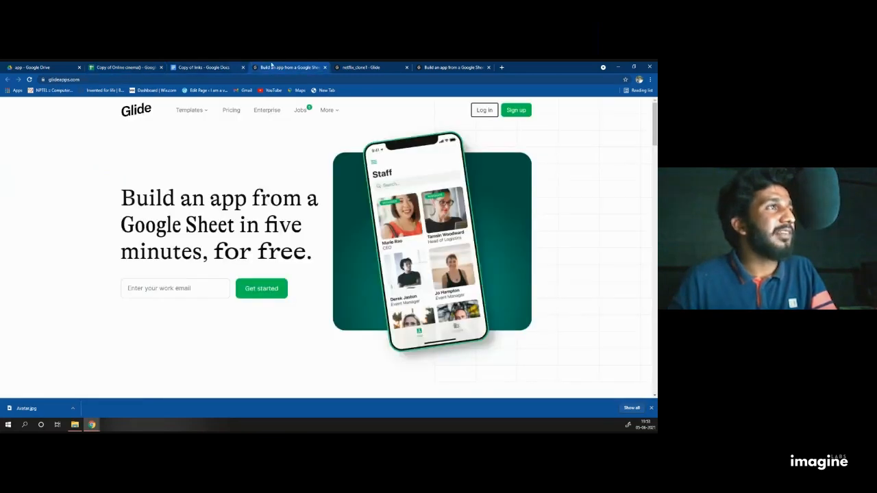
pyautogui.click(361, 67)
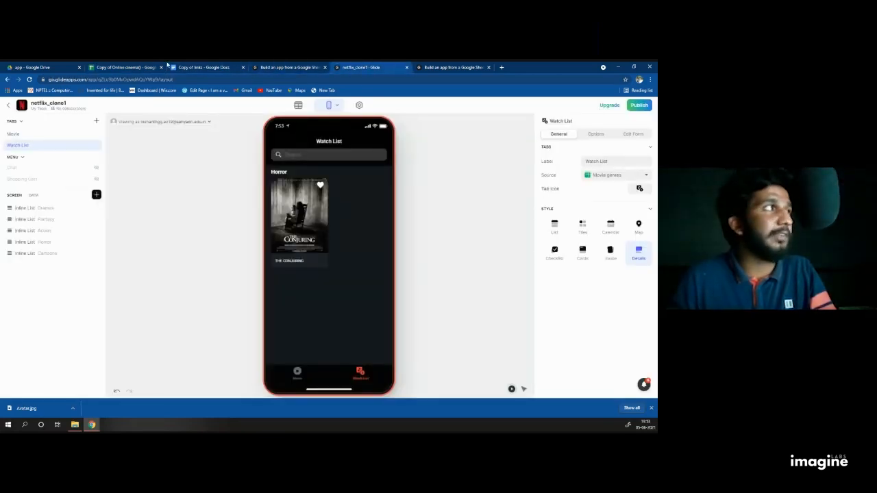
pyautogui.click(135, 67)
pyautogui.click(67, 189)
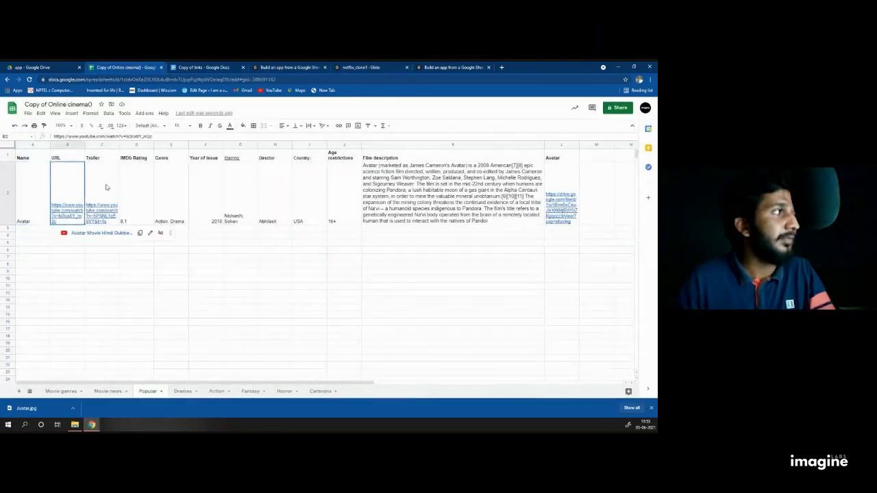
pyautogui.click(106, 186)
pyautogui.click(365, 67)
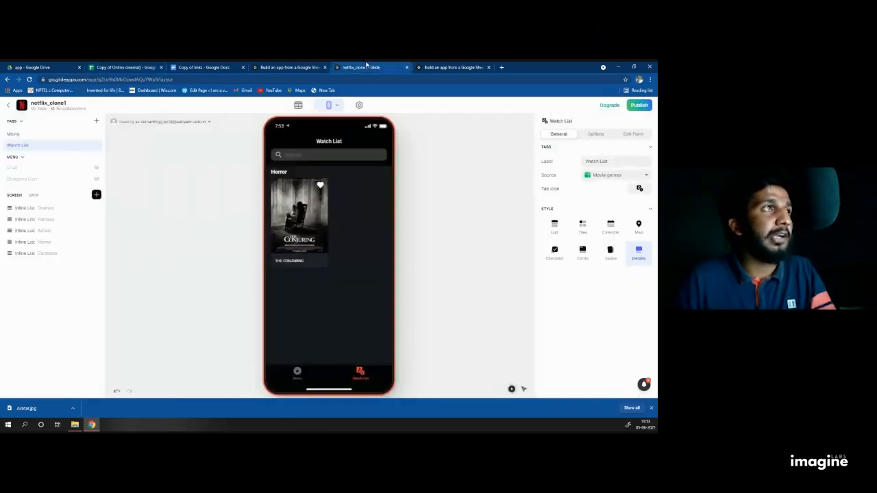
# Step: Check Avatar's name, URL, trailer, IMDb rating, genre and year in the Popular table
pyautogui.click(298, 105)
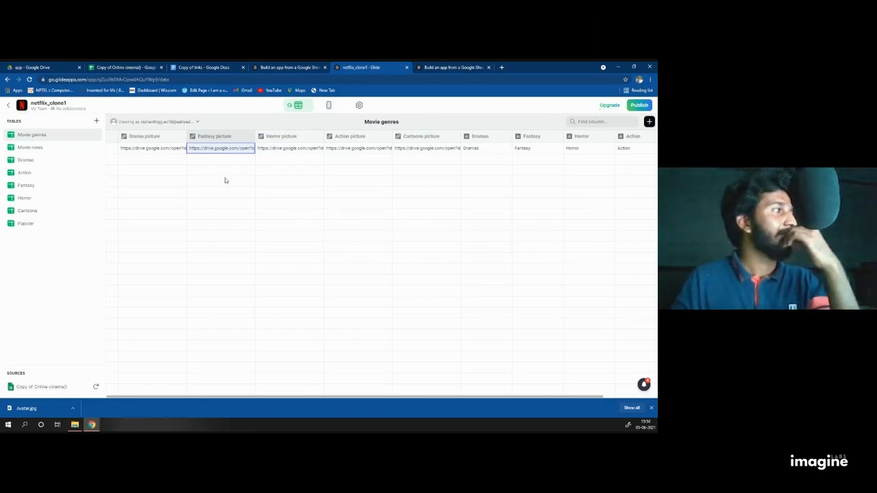
pyautogui.click(42, 225)
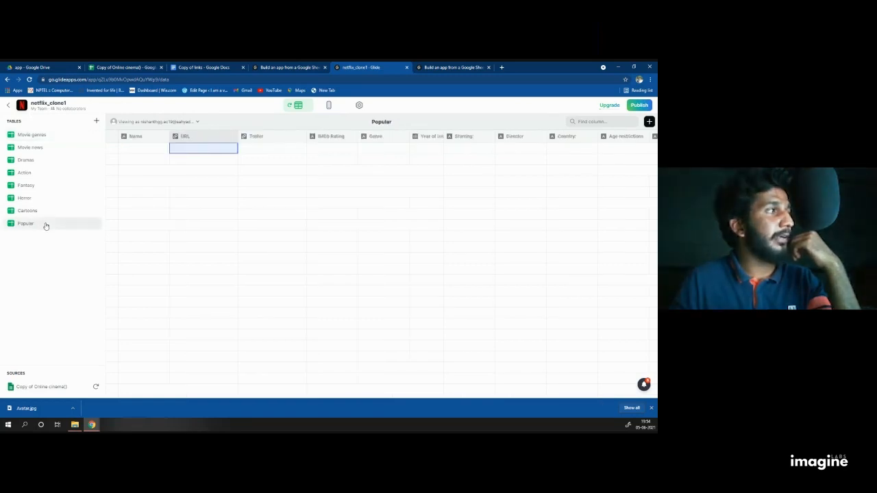
pyautogui.click(131, 152)
pyautogui.click(194, 151)
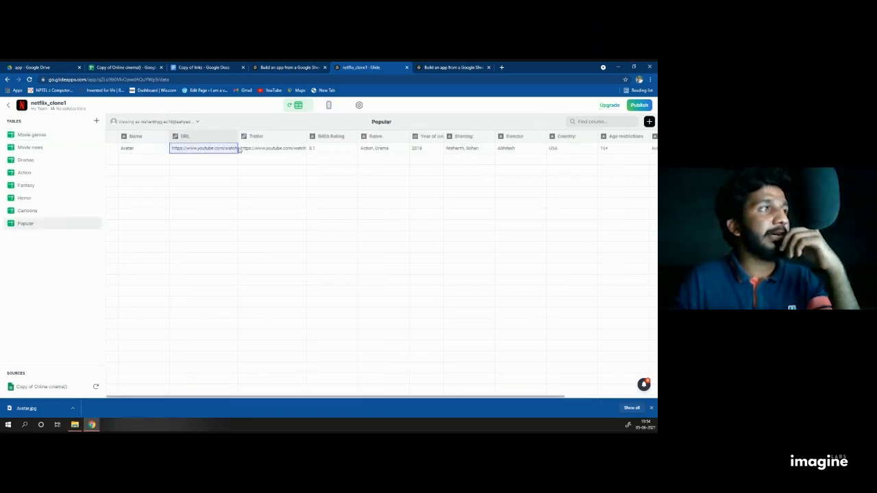
pyautogui.click(253, 150)
pyautogui.click(352, 148)
pyautogui.click(393, 148)
pyautogui.click(410, 150)
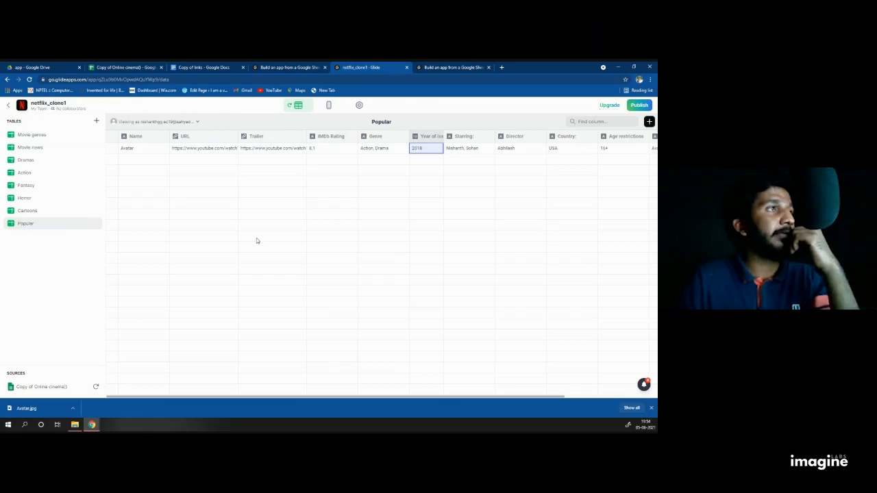
pyautogui.click(328, 105)
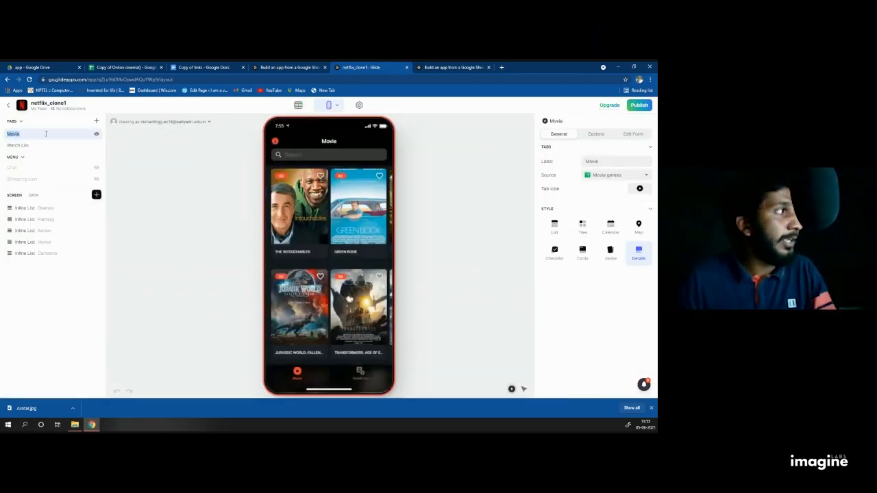
# Step: Add a Movie genres inline list in Cards style at the top of the Movie screen
pyautogui.click(96, 196)
pyautogui.scroll(-4, 150, 260)
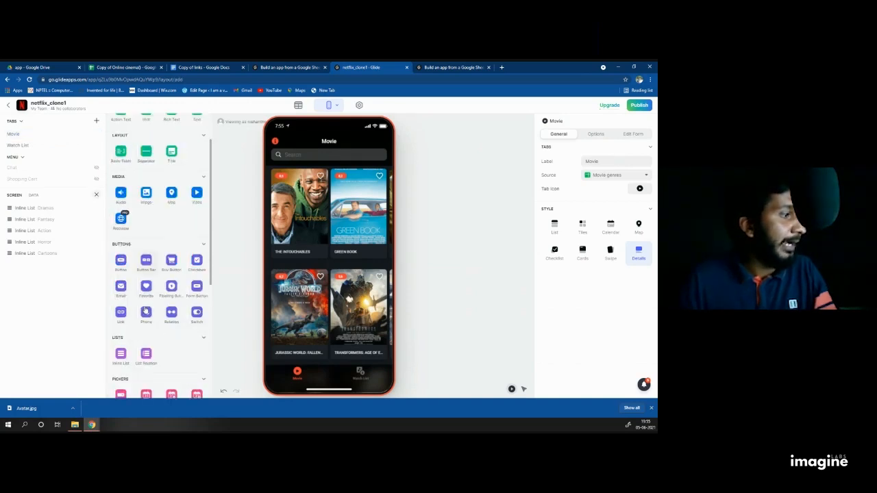
pyautogui.click(120, 273)
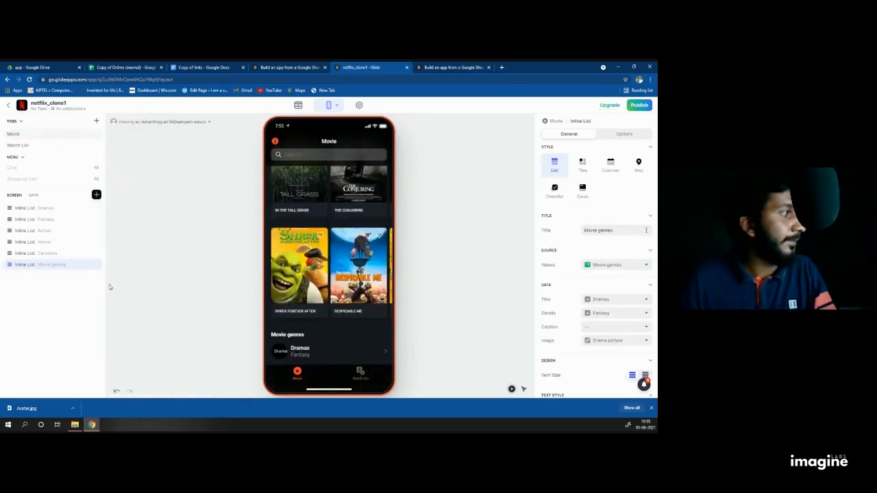
pyautogui.moveTo(42, 234); pyautogui.dragTo(41, 208)
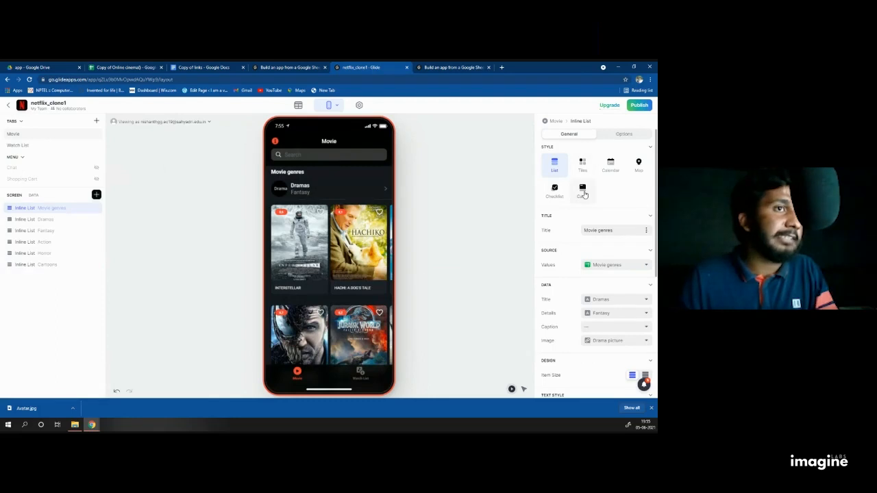
pyautogui.click(582, 192)
pyautogui.scroll(-1, 604, 218)
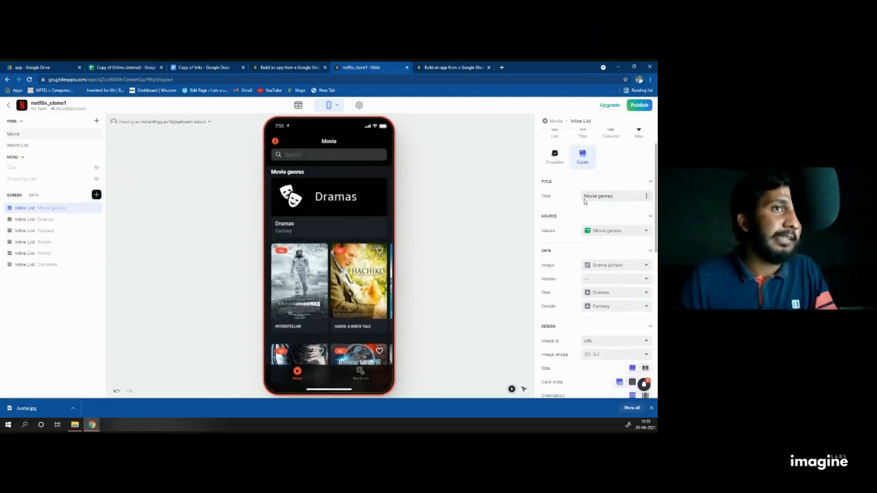
pyautogui.scroll(1, 616, 192)
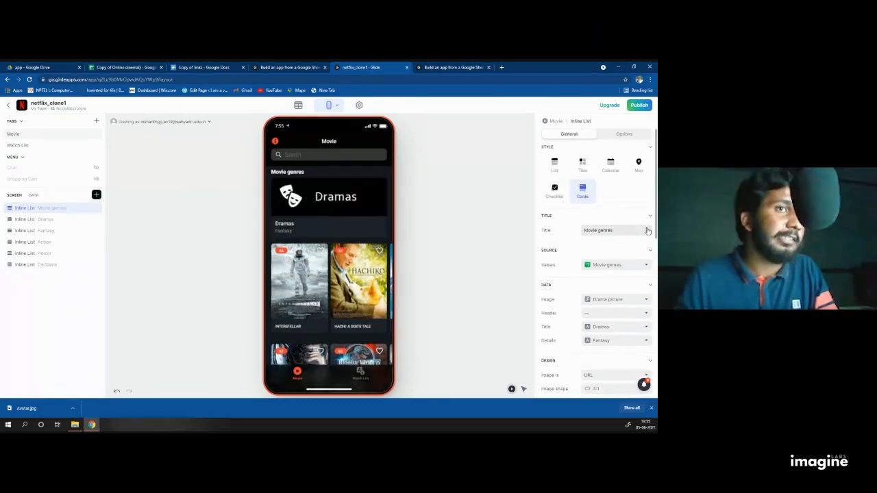
pyautogui.click(647, 231)
pyautogui.scroll(-2, 603, 354)
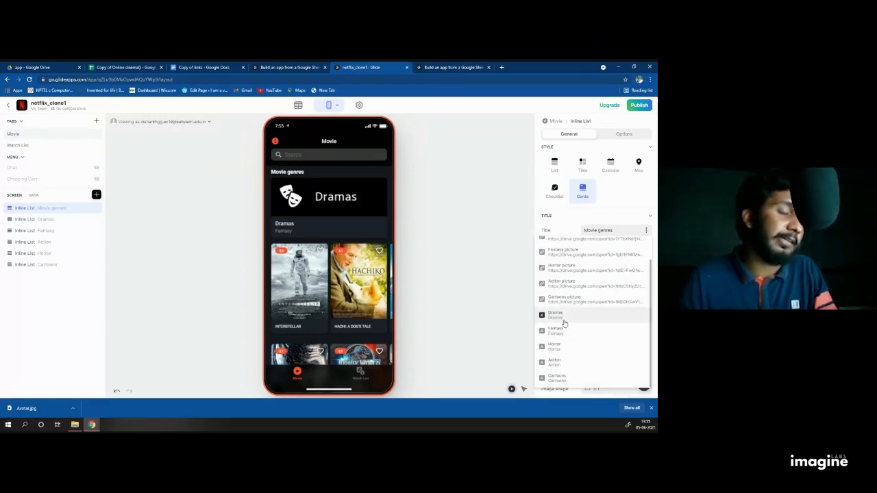
pyautogui.click(126, 67)
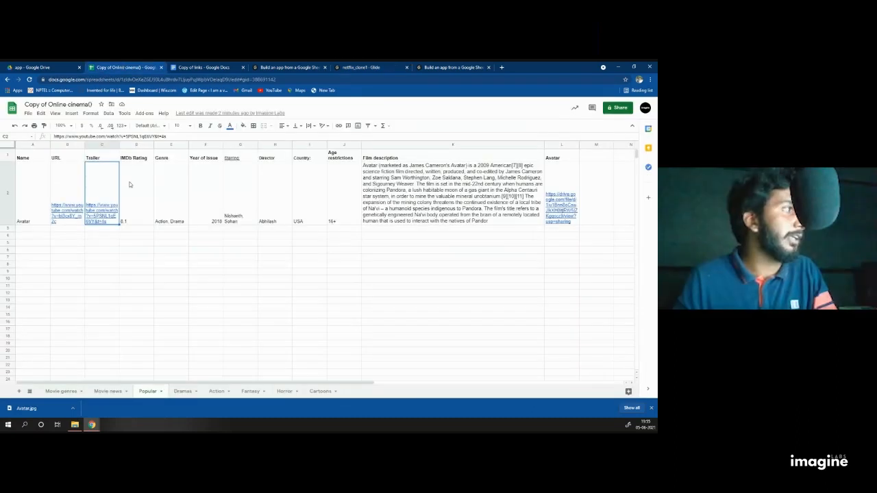
pyautogui.click(61, 391)
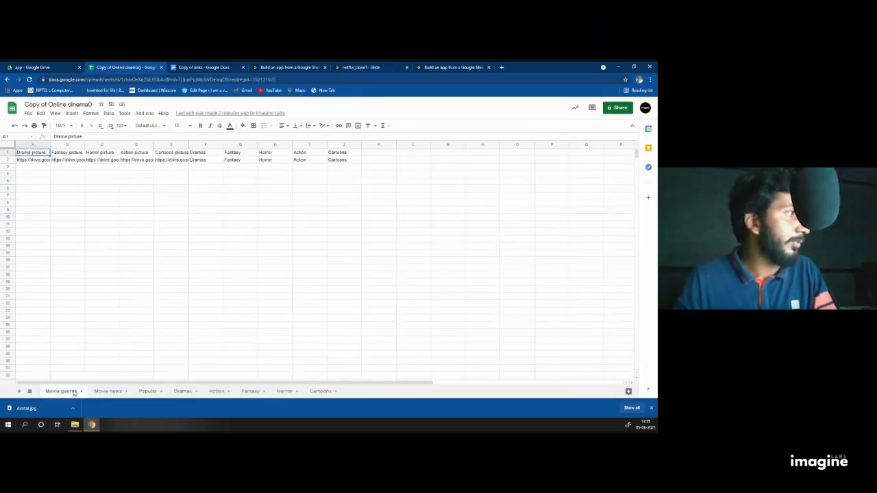
# Step: Enter the header 'Popular' in K1 and the value 'popular' in K2
pyautogui.click(367, 152)
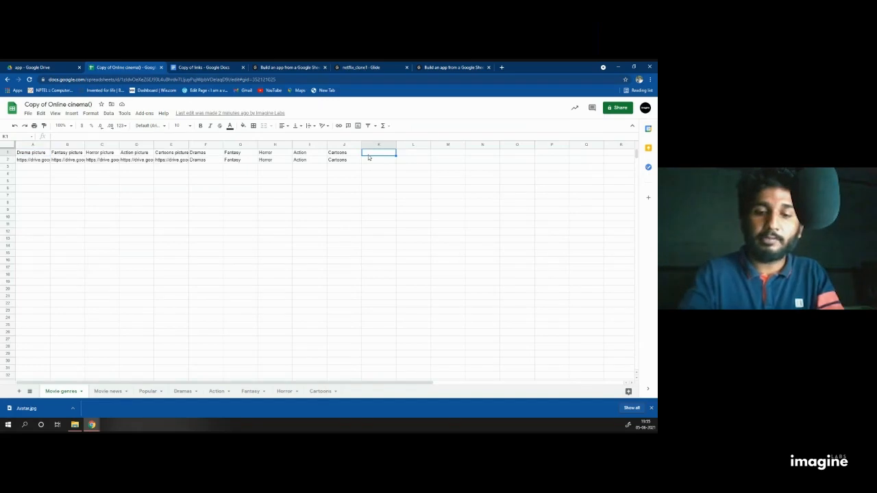
pyautogui.write('Popula')
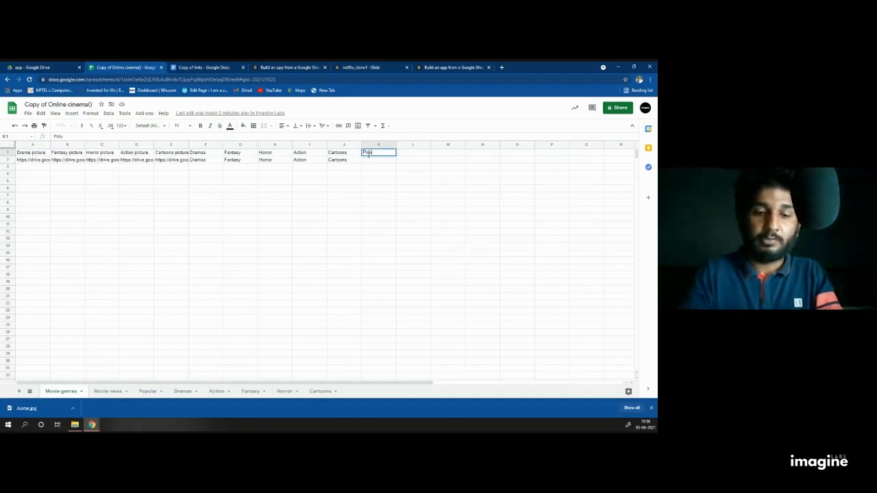
pyautogui.write('r')
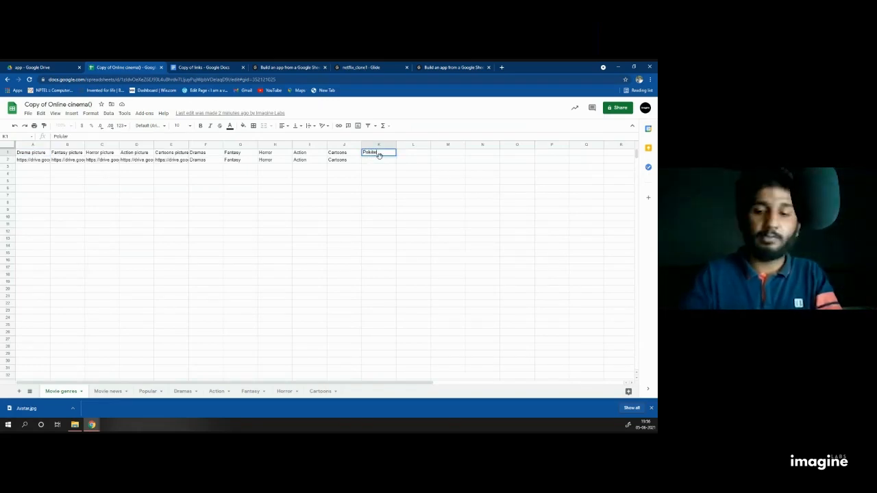
pyautogui.press('BackSpace')
pyautogui.press('BackSpace')
pyautogui.press('BackSpace')
pyautogui.press('BackSpace')
pyautogui.write('pular')
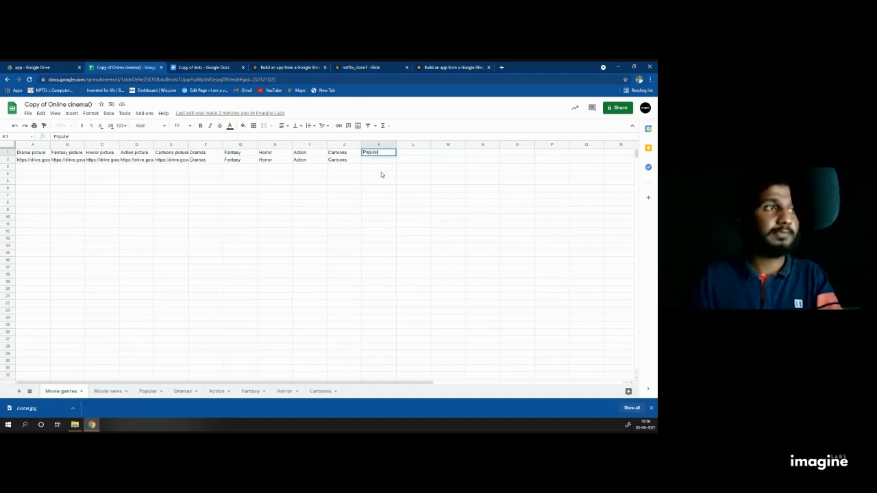
pyautogui.click(370, 163)
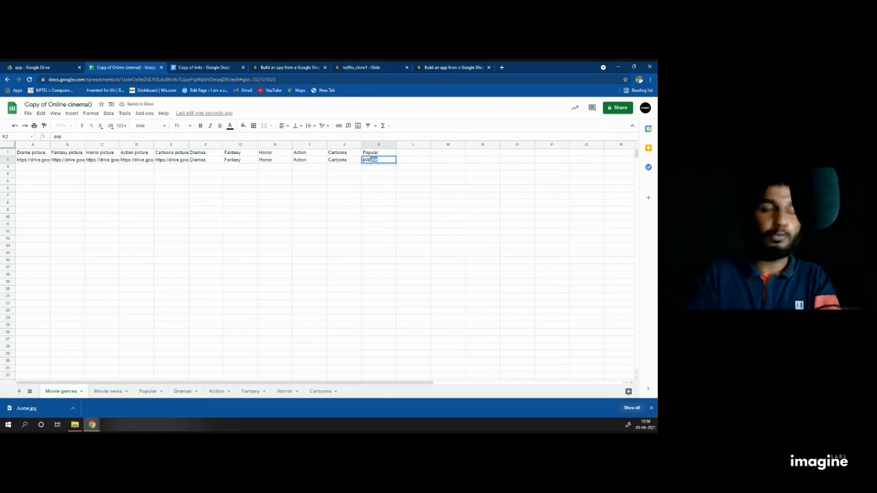
pyautogui.press('Return')
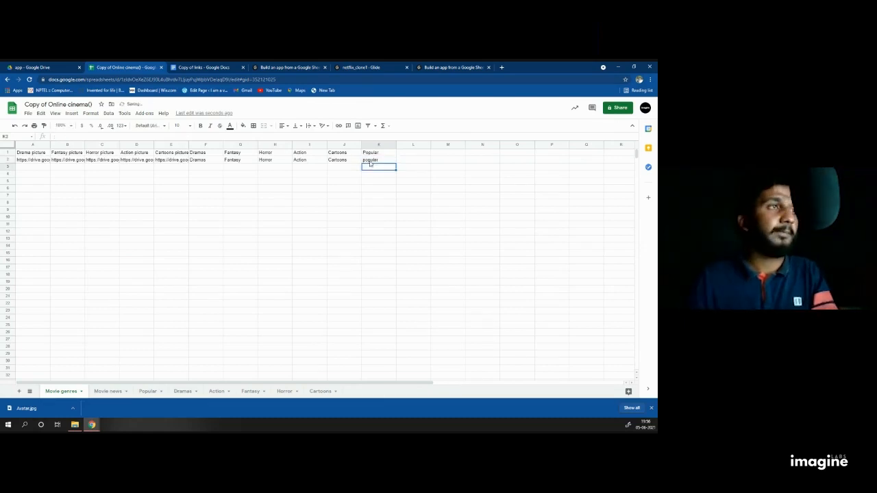
# Step: Select all cells on the Movie genres sheet, then switch back to the Glide tab
pyautogui.click(379, 196)
pyautogui.hotkey('ctrl', 'a')
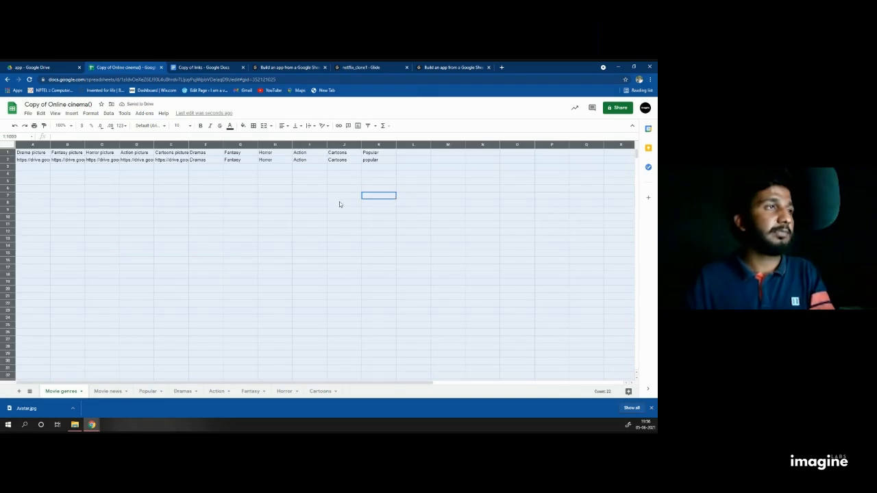
pyautogui.click(338, 204)
pyautogui.hotkey('ctrl', 'a')
pyautogui.click(338, 204)
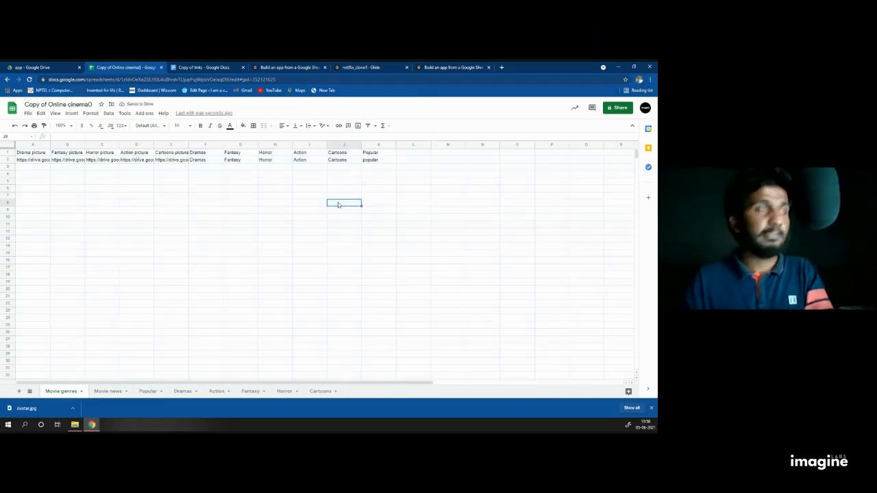
pyautogui.hotkey('ctrl', 'Tab')
pyautogui.hotkey('ctrl', 'Tab')
pyautogui.hotkey('ctrl', 'Tab')
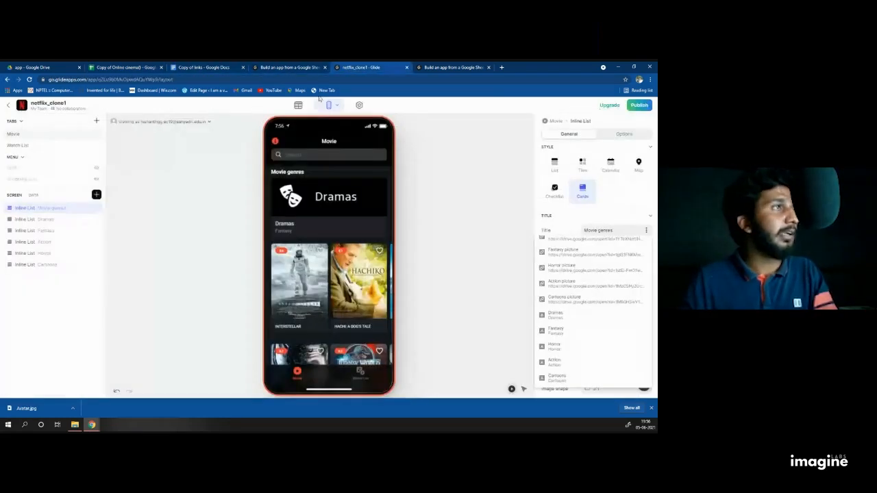
# Step: Reload the sheet data, accept the new columns, and title the list Popular using the Popular sheet as source
pyautogui.click(290, 109)
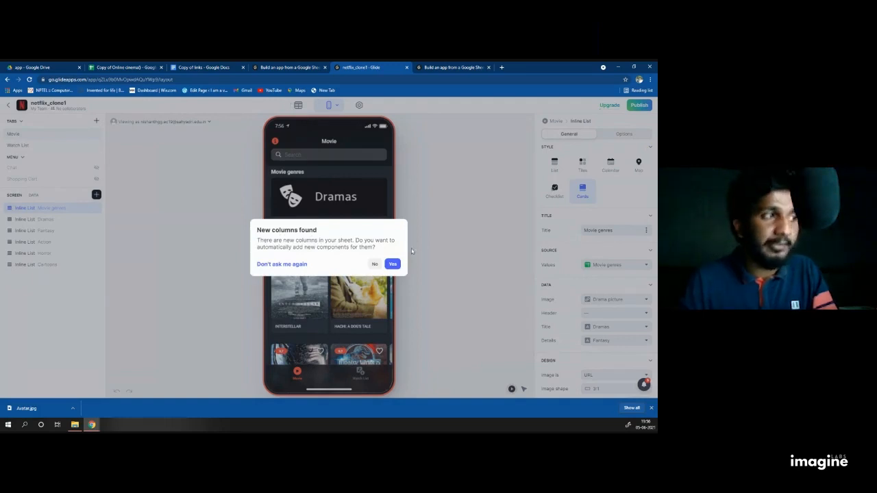
pyautogui.click(392, 265)
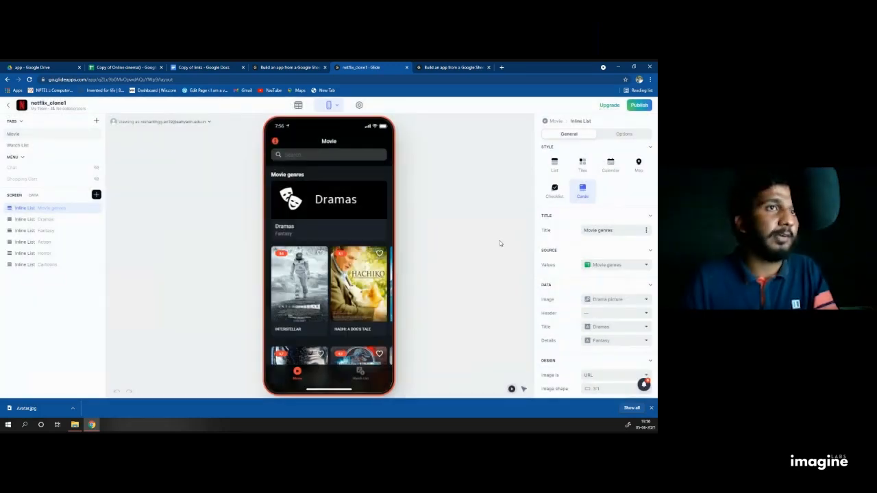
pyautogui.click(647, 233)
pyautogui.scroll(-2, 593, 341)
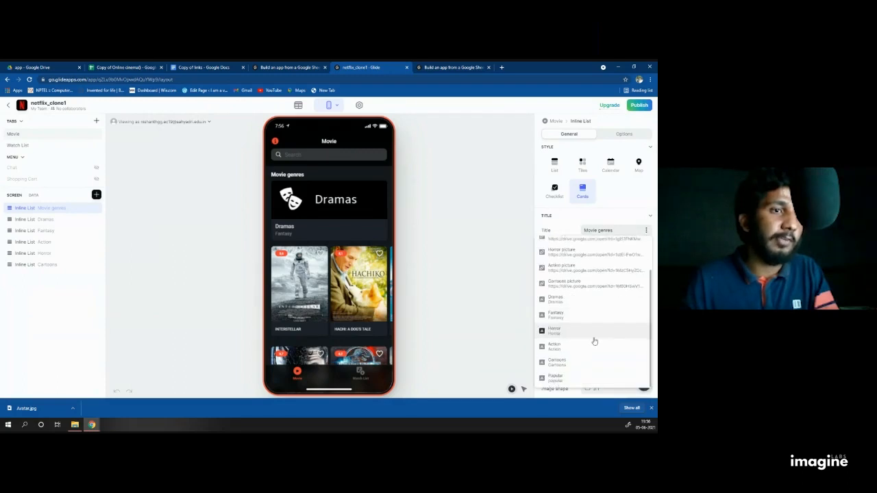
pyautogui.click(564, 378)
pyautogui.click(633, 266)
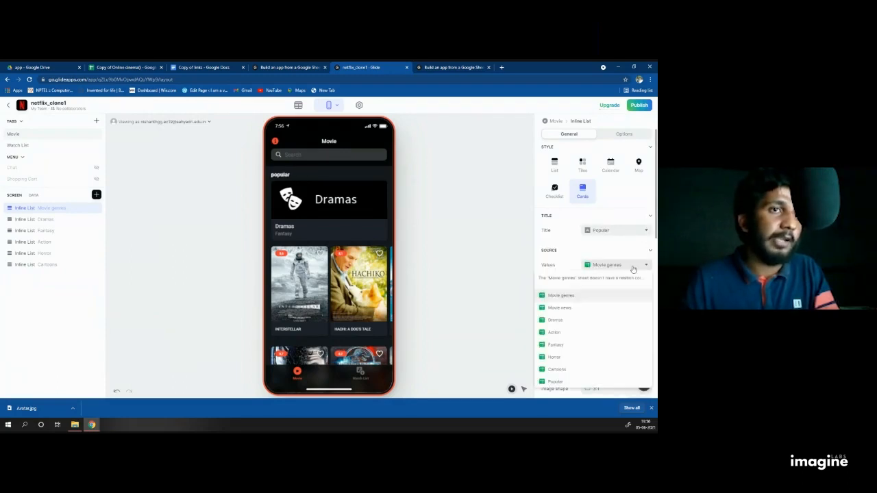
pyautogui.scroll(-2, 593, 336)
pyautogui.click(558, 384)
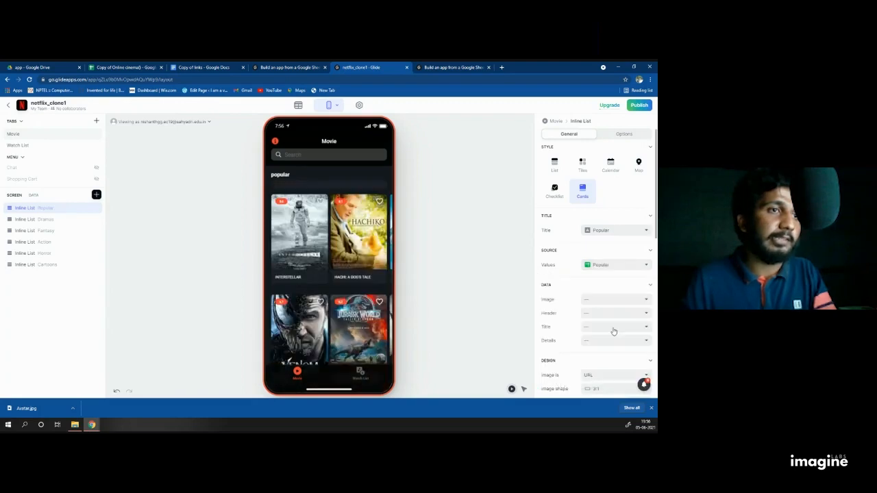
# Step: Fill the cards with the Avatar poster image, the movie Name as title, and the Film description
pyautogui.click(611, 301)
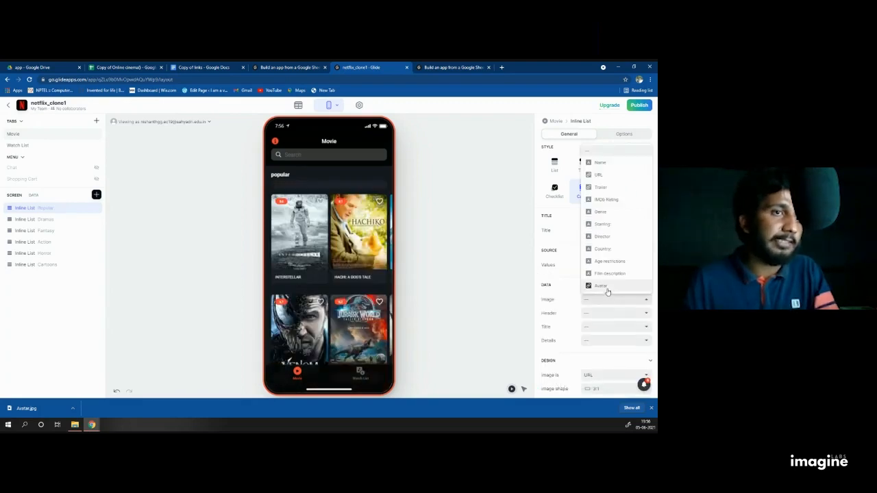
pyautogui.click(606, 286)
pyautogui.scroll(-1, 589, 282)
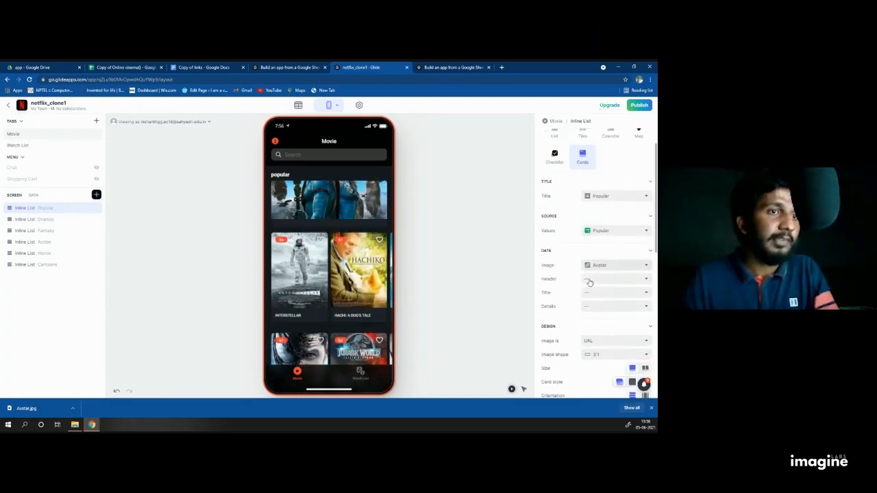
pyautogui.click(613, 295)
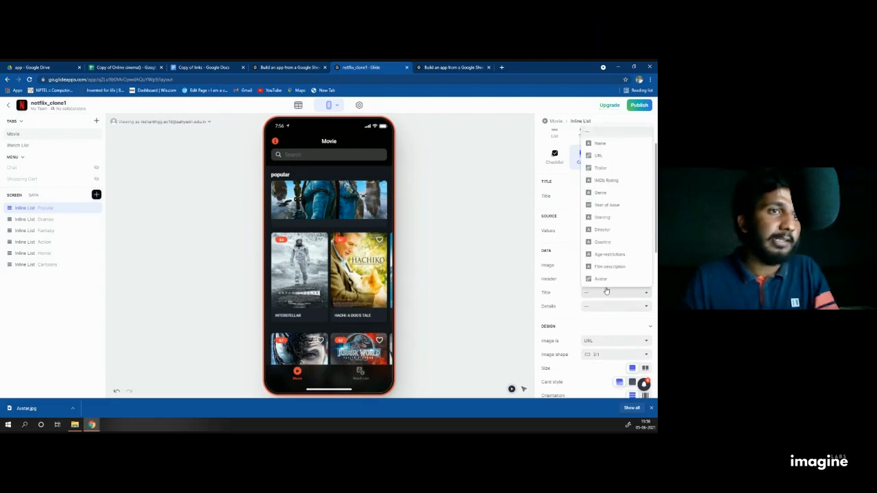
pyautogui.click(604, 147)
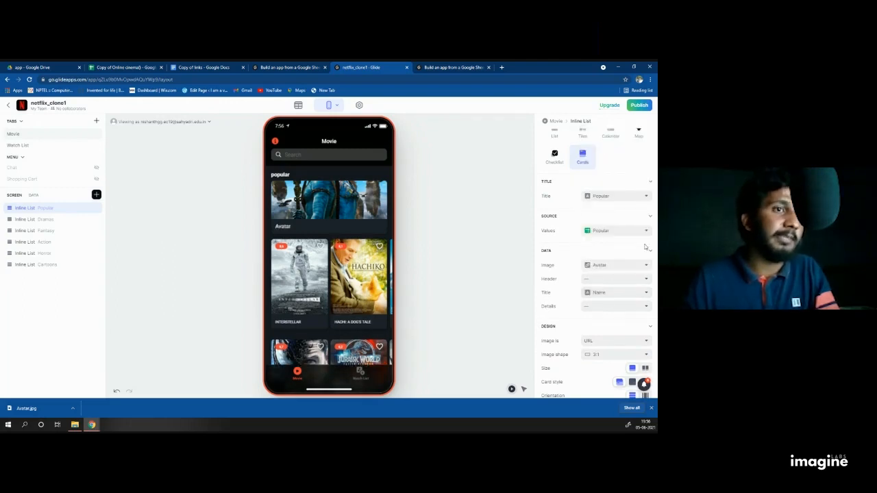
pyautogui.click(602, 309)
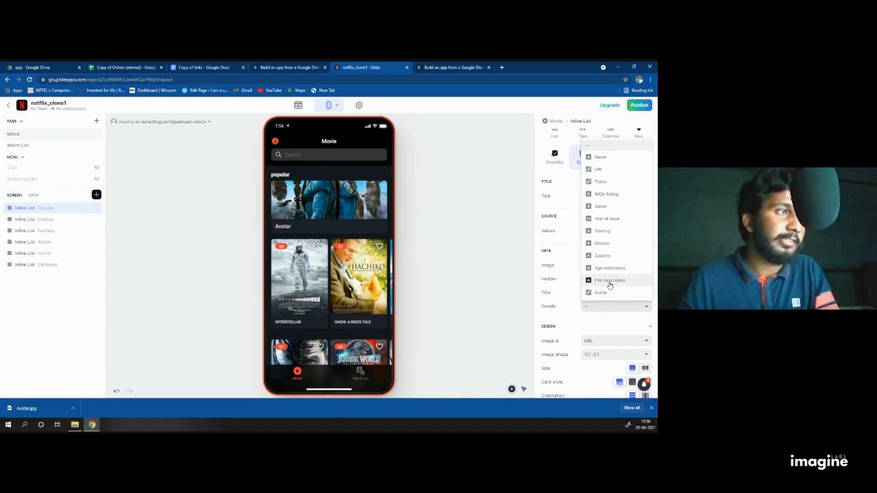
pyautogui.click(609, 281)
pyautogui.scroll(-2, 563, 274)
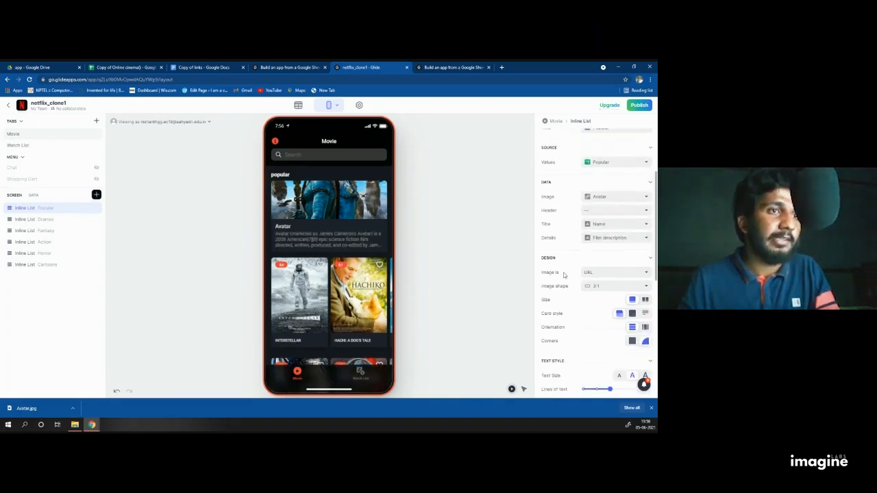
pyautogui.scroll(-1, 564, 274)
# Step: Set the card image shape to 2:3 (Vertical), corners to Sharp, and orientation to horizontal
pyautogui.click(624, 252)
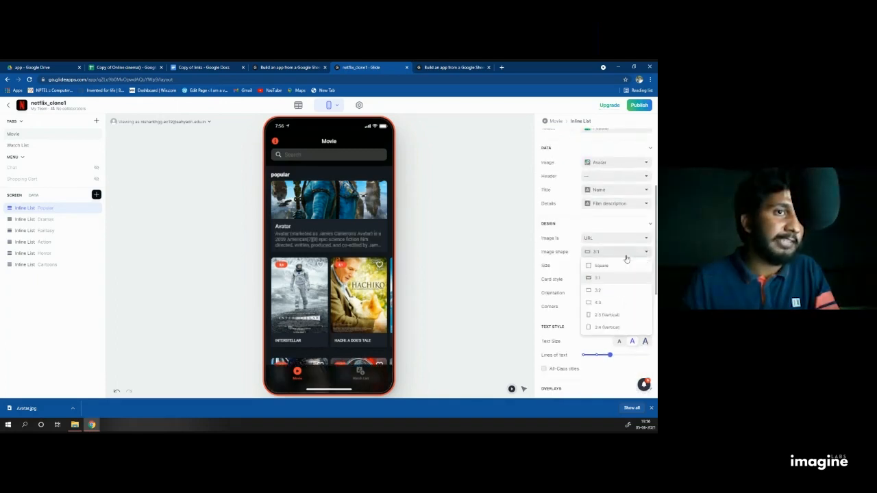
pyautogui.click(607, 316)
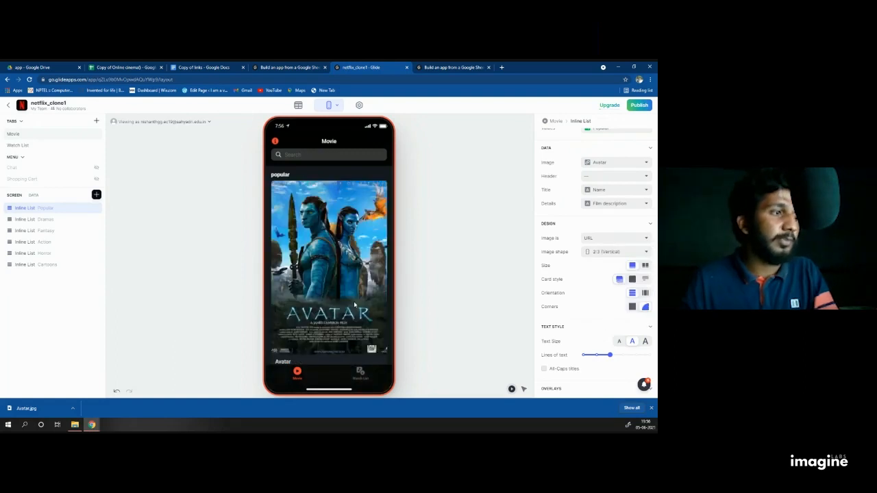
pyautogui.scroll(-5, 355, 303)
pyautogui.scroll(4, 349, 288)
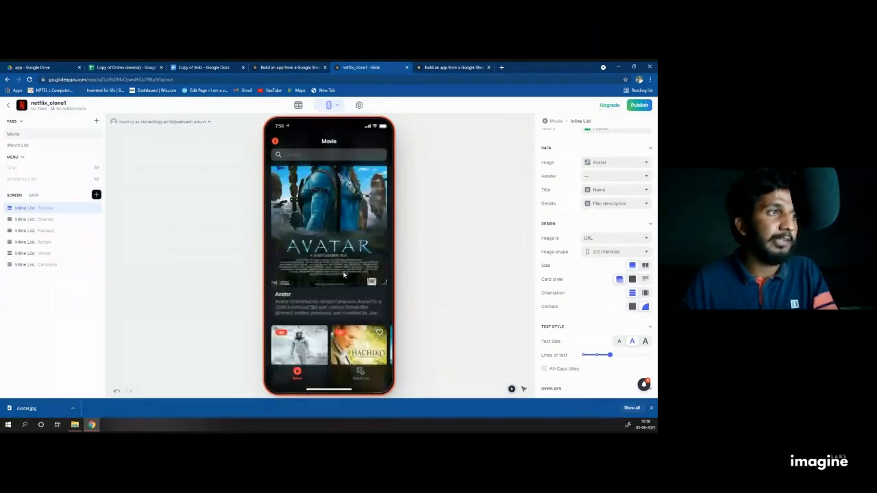
pyautogui.scroll(-1, 338, 274)
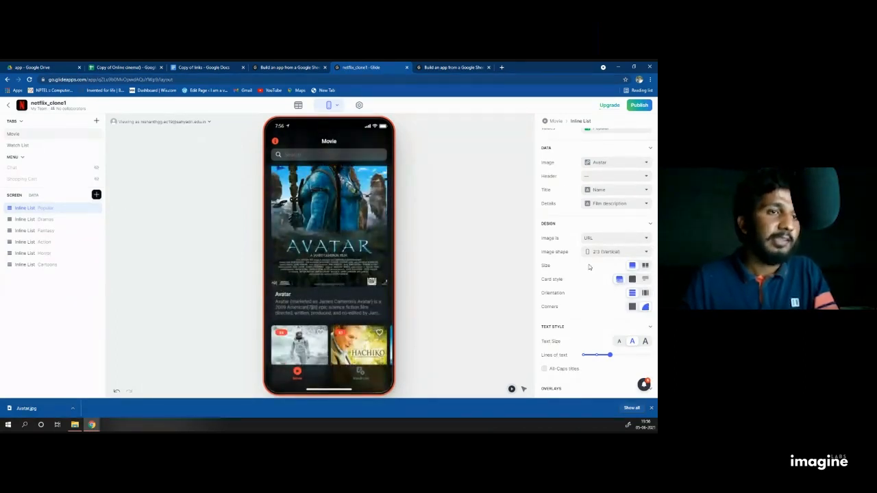
pyautogui.click(636, 309)
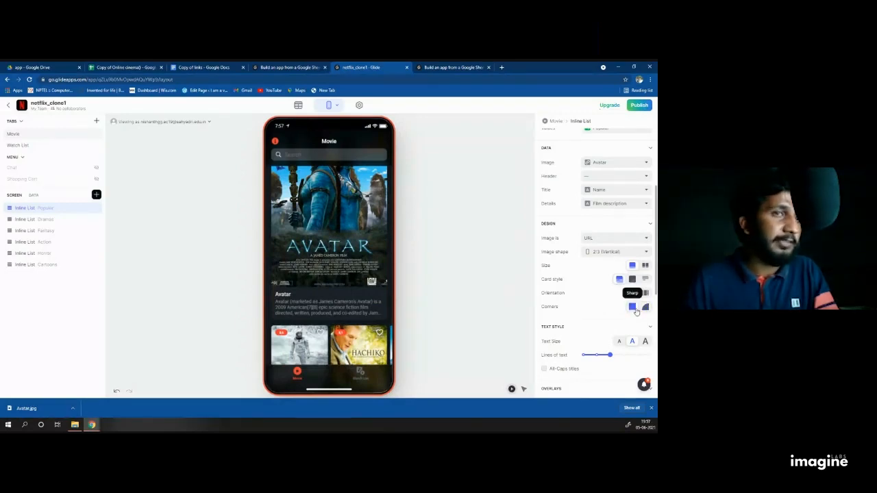
pyautogui.click(634, 295)
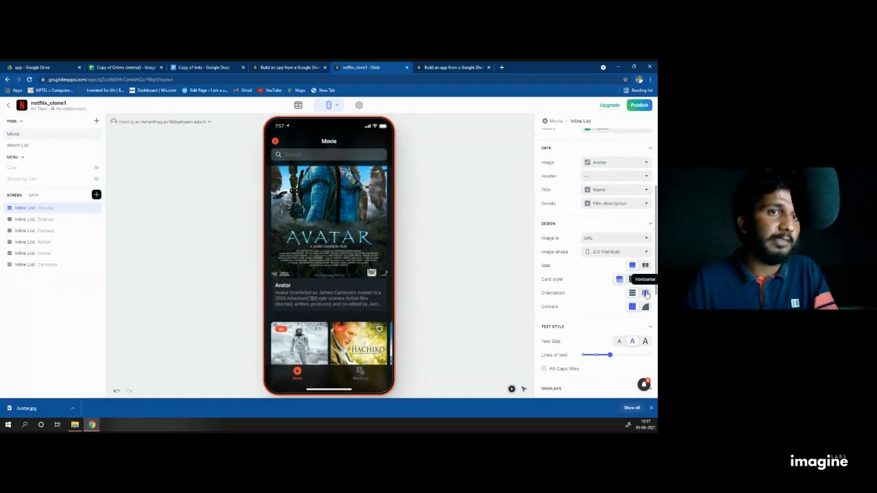
pyautogui.click(646, 294)
pyautogui.scroll(1, 560, 309)
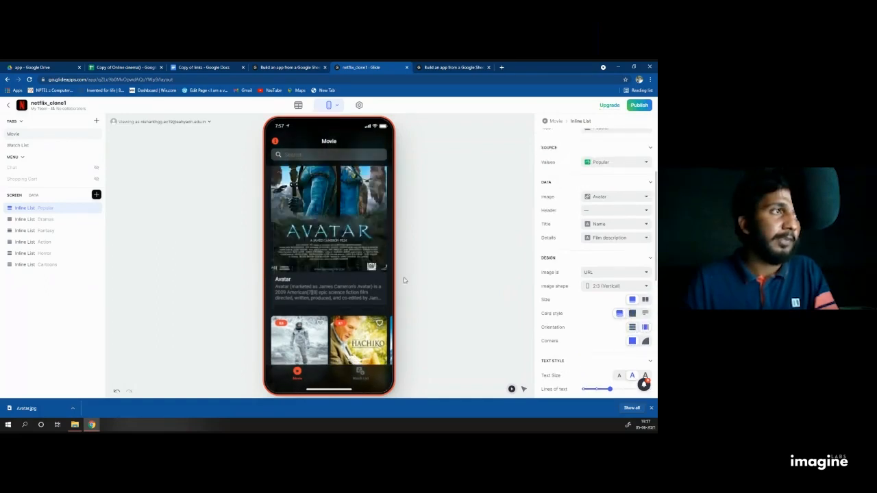
pyautogui.scroll(2, 375, 256)
pyautogui.scroll(-1, 556, 295)
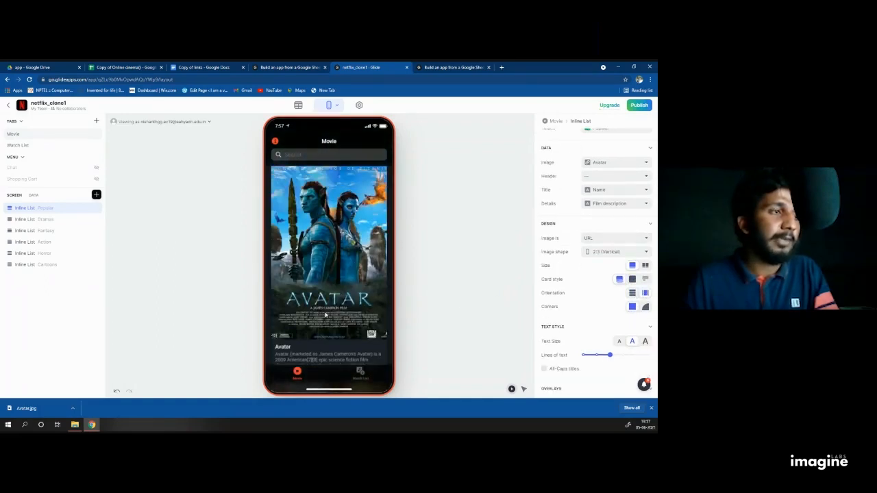
pyautogui.scroll(-1, 559, 301)
pyautogui.scroll(-1, 348, 256)
pyautogui.scroll(1, 348, 256)
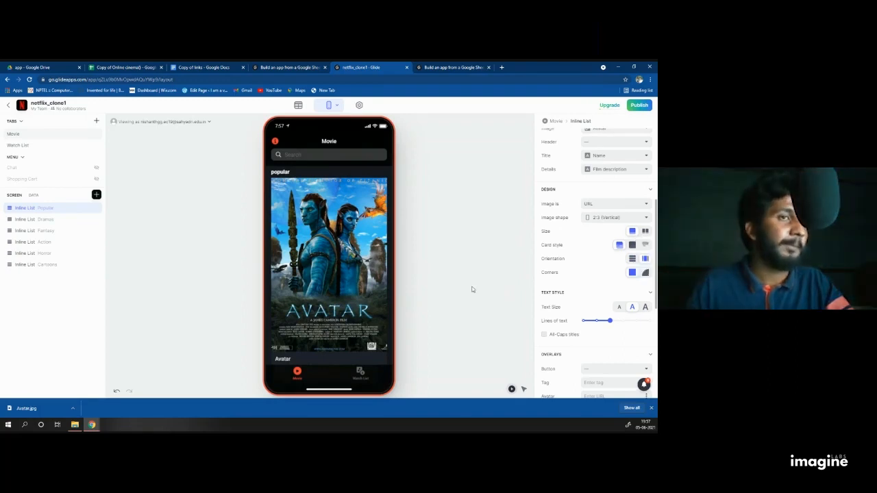
# Step: Turn on All-Caps card titles and keep the description at two lines of text
pyautogui.scroll(-1, 651, 282)
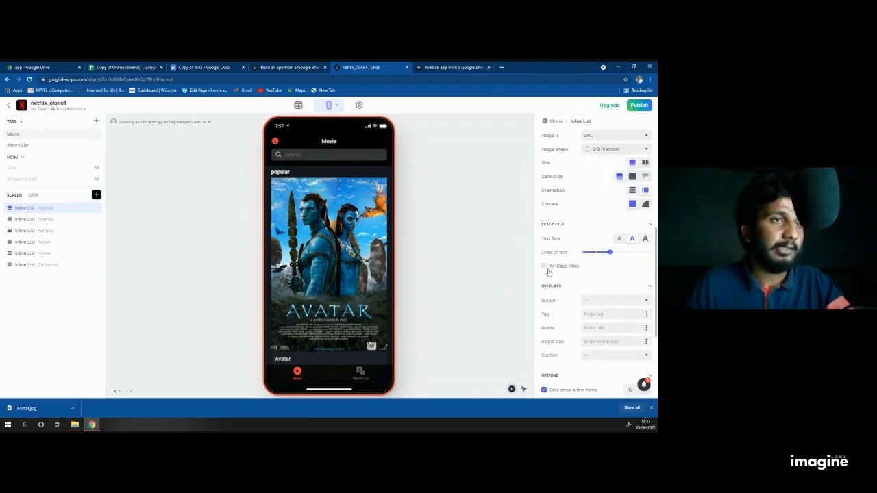
pyautogui.click(544, 267)
pyautogui.scroll(-1, 545, 269)
pyautogui.scroll(-3, 370, 284)
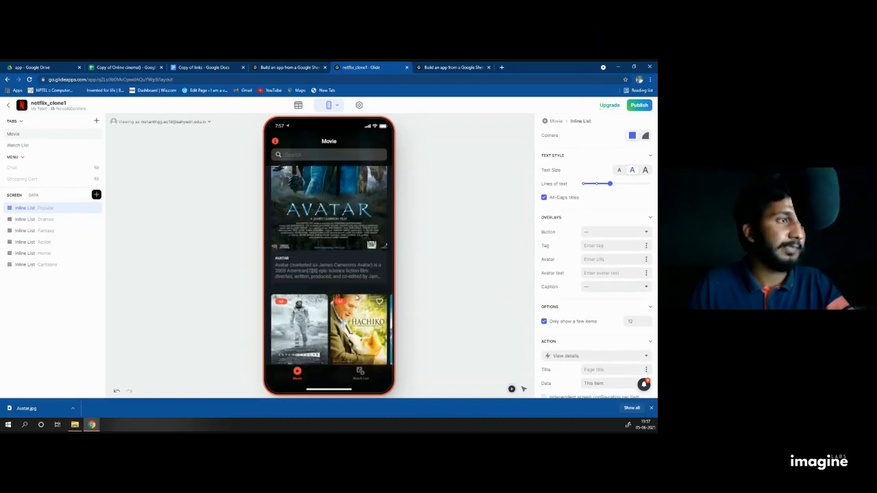
pyautogui.moveTo(608, 183); pyautogui.dragTo(650, 183)
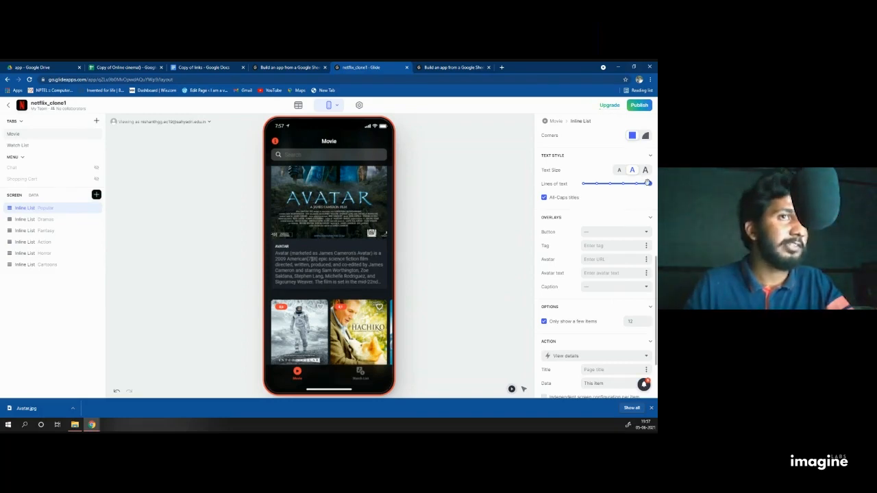
pyautogui.moveTo(649, 183); pyautogui.dragTo(610, 183)
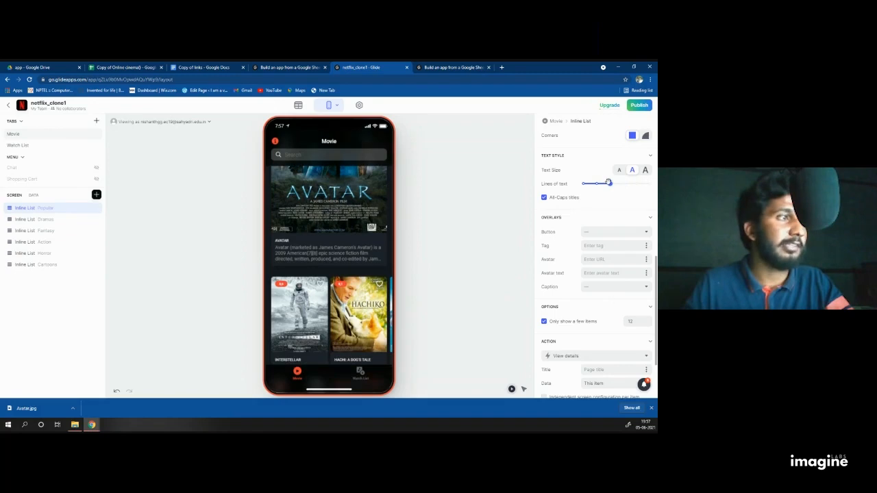
pyautogui.scroll(-1, 608, 203)
# Step: Give each card a Favorite button and an IMDb Rating tag
pyautogui.click(608, 198)
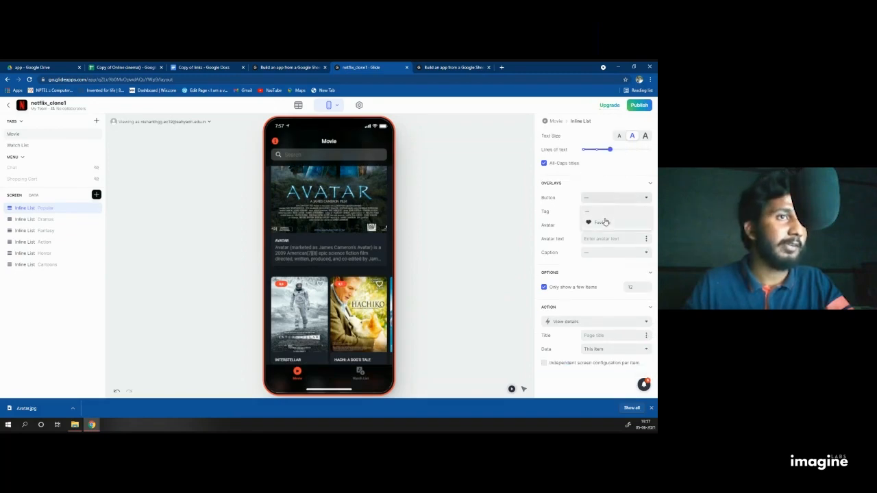
pyautogui.click(605, 220)
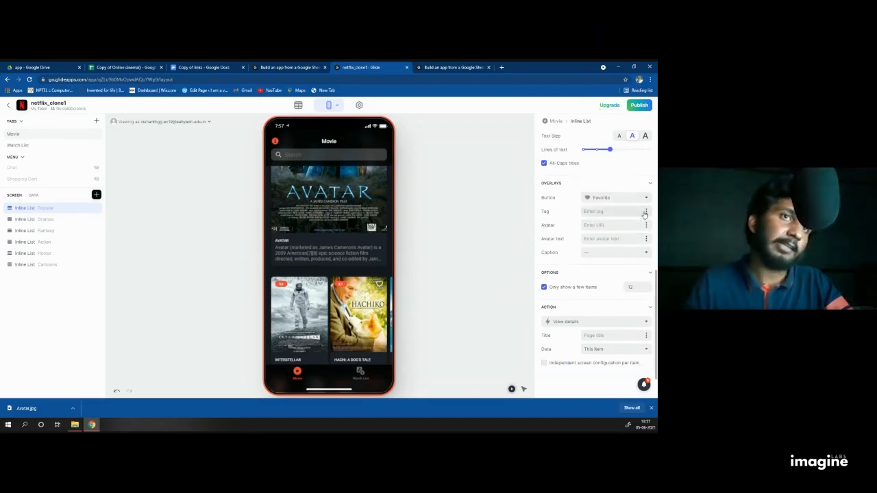
pyautogui.click(606, 211)
pyautogui.click(606, 280)
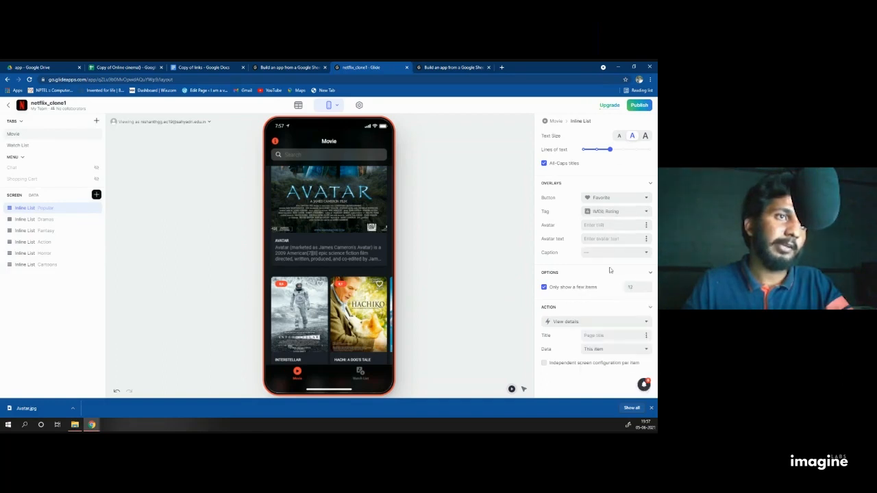
pyautogui.scroll(-1, 589, 274)
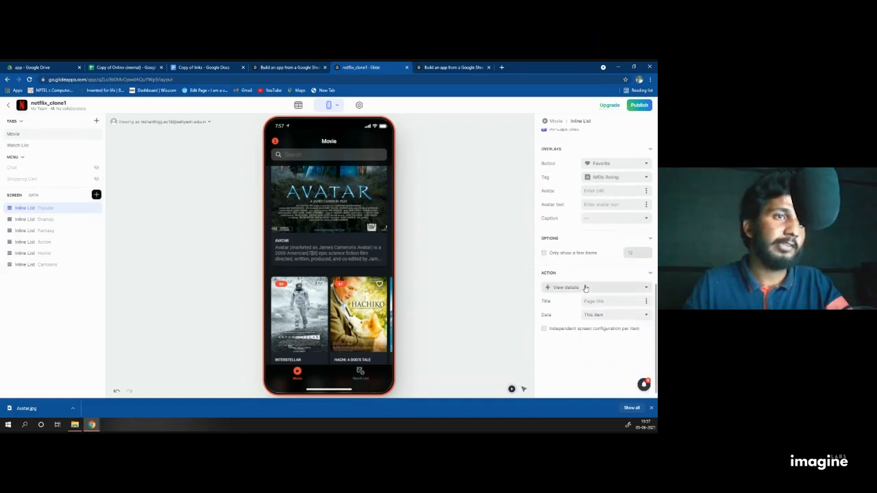
# Step: Choose Custom action as the Popular list's tap action
pyautogui.click(586, 289)
pyautogui.click(513, 300)
pyautogui.click(512, 297)
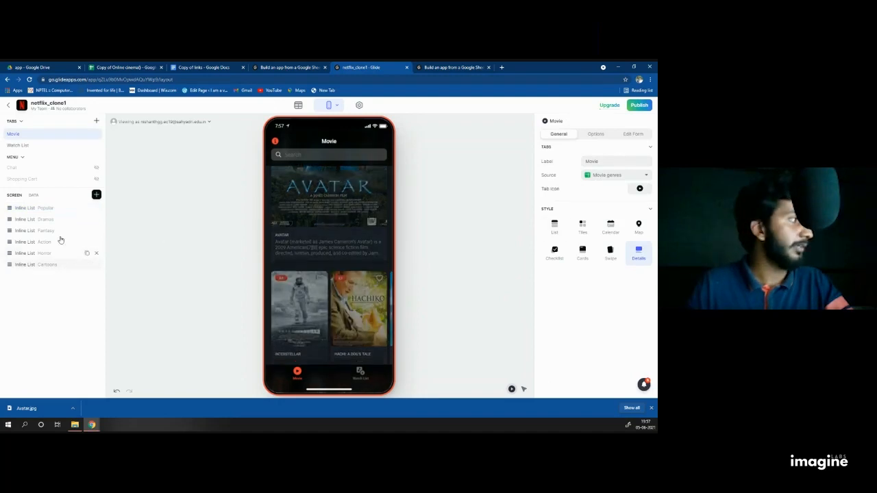
pyautogui.click(55, 207)
pyautogui.scroll(-10, 613, 276)
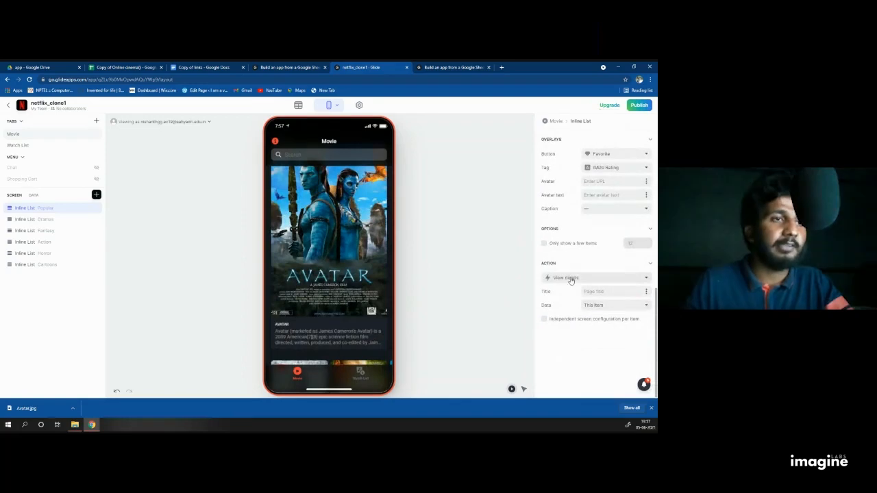
pyautogui.click(594, 278)
pyautogui.click(563, 298)
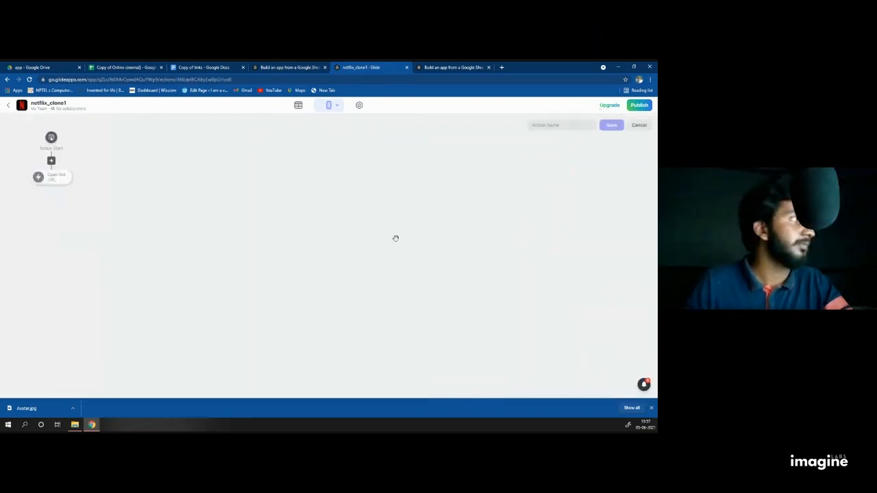
# Step: Replace the Open link step with a Reshuffle step followed by a View details step
pyautogui.click(51, 179)
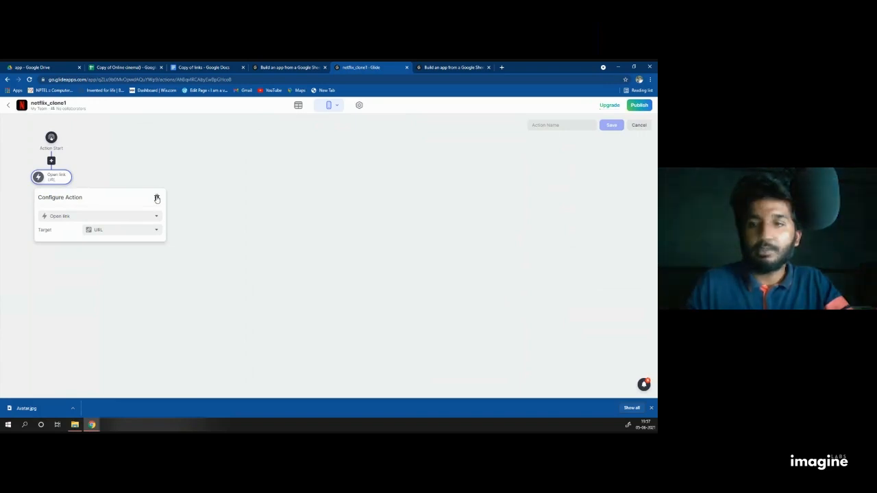
pyautogui.click(156, 198)
pyautogui.click(50, 150)
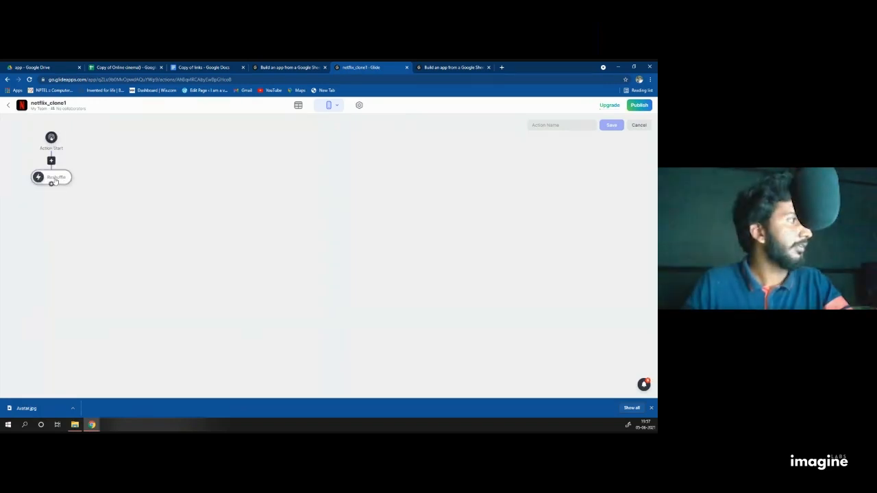
pyautogui.click(50, 185)
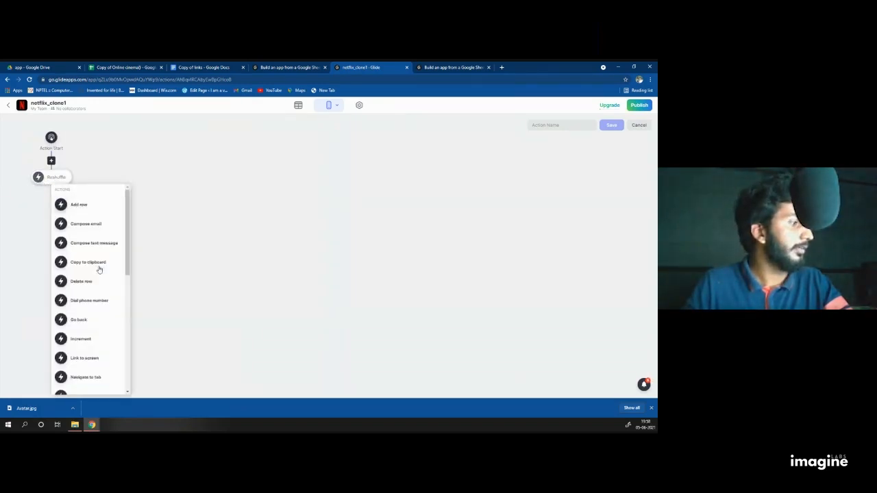
pyautogui.scroll(-5, 73, 294)
pyautogui.scroll(-3, 92, 352)
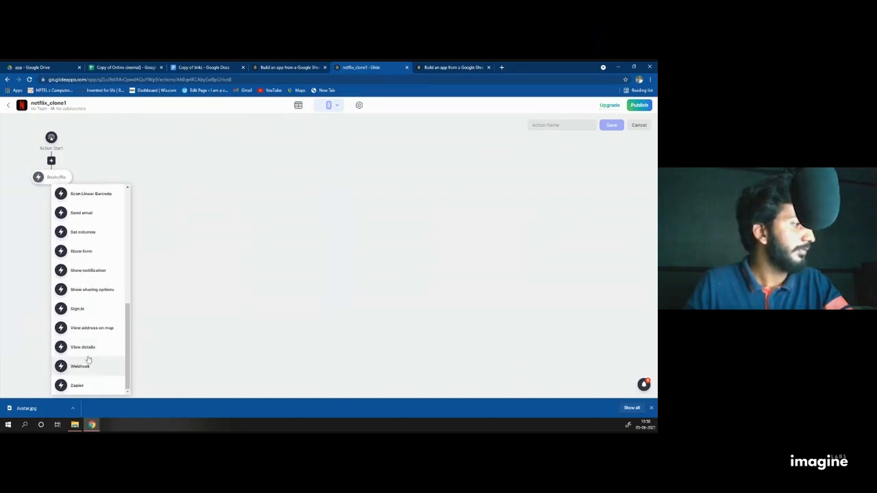
pyautogui.click(86, 356)
# Step: Name the custom action 'sddf' and save it
pyautogui.click(560, 125)
pyautogui.write('sddf')
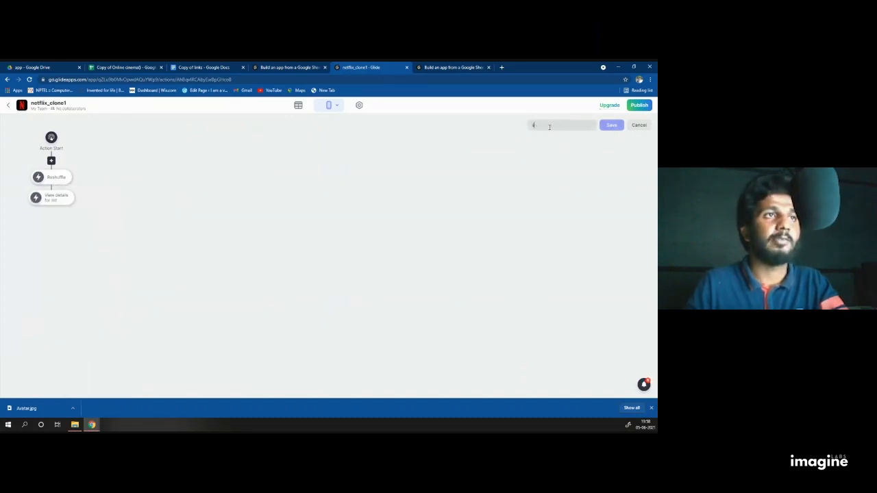
pyautogui.click(613, 124)
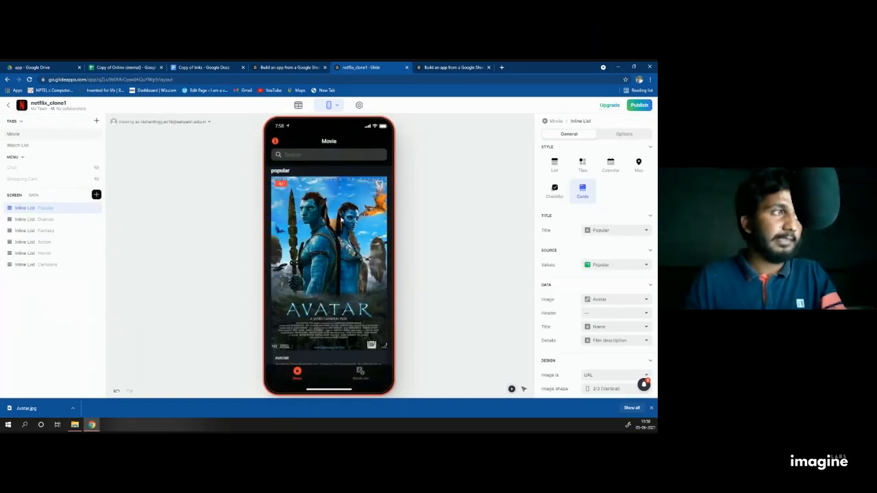
# Step: Set the Popular list's Sort option to Randomly
pyautogui.click(324, 224)
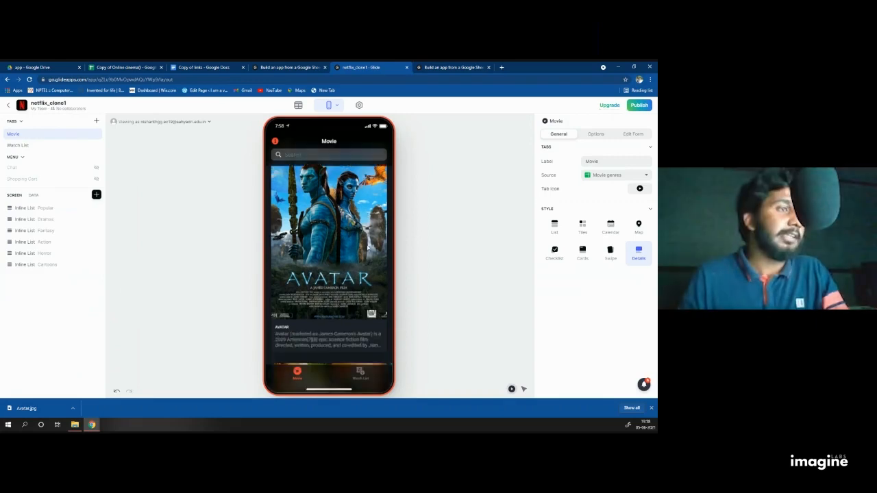
pyautogui.click(609, 136)
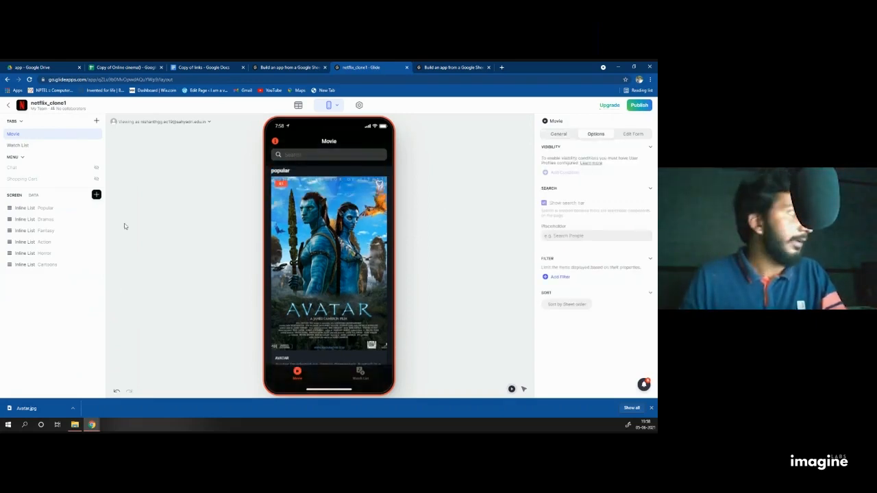
pyautogui.click(48, 208)
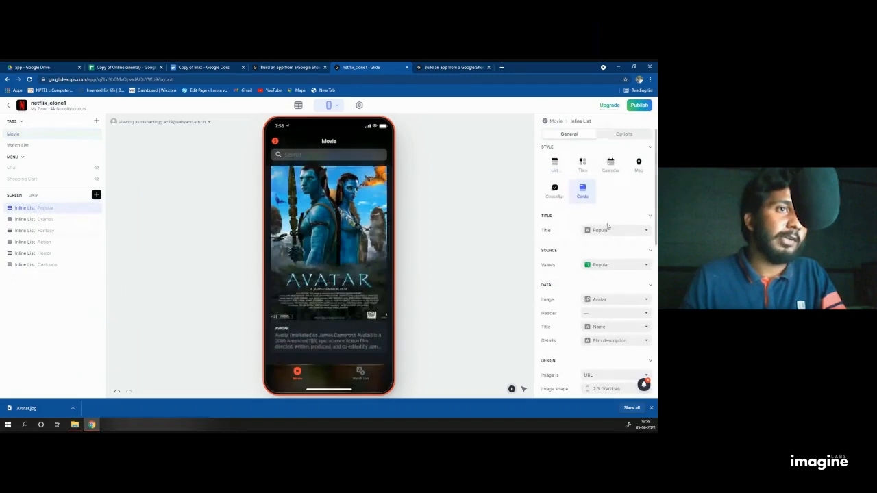
pyautogui.click(624, 135)
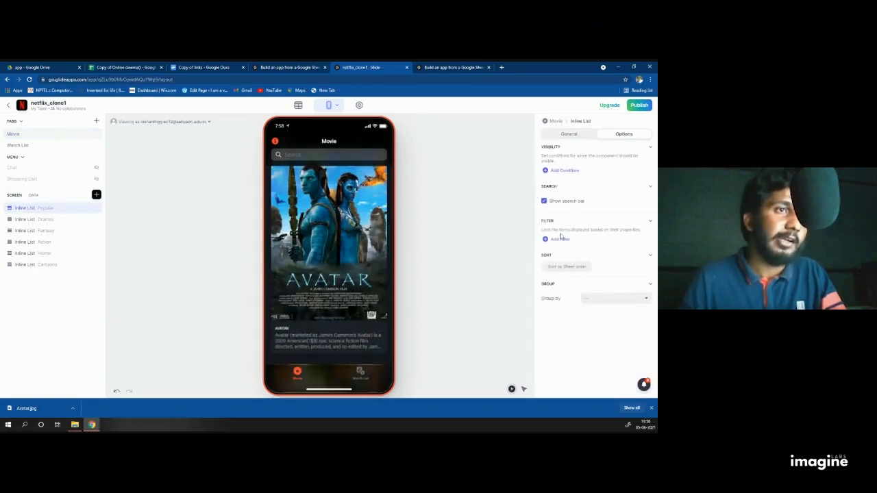
pyautogui.click(557, 267)
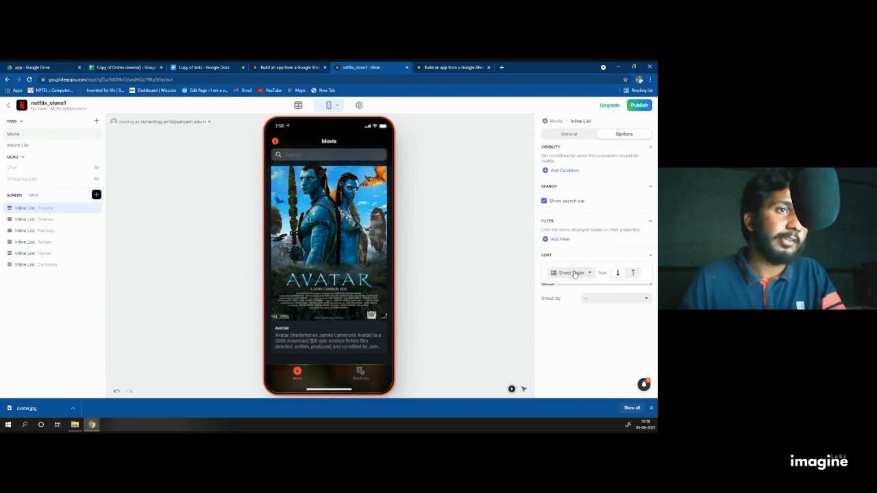
pyautogui.click(574, 274)
pyautogui.click(573, 300)
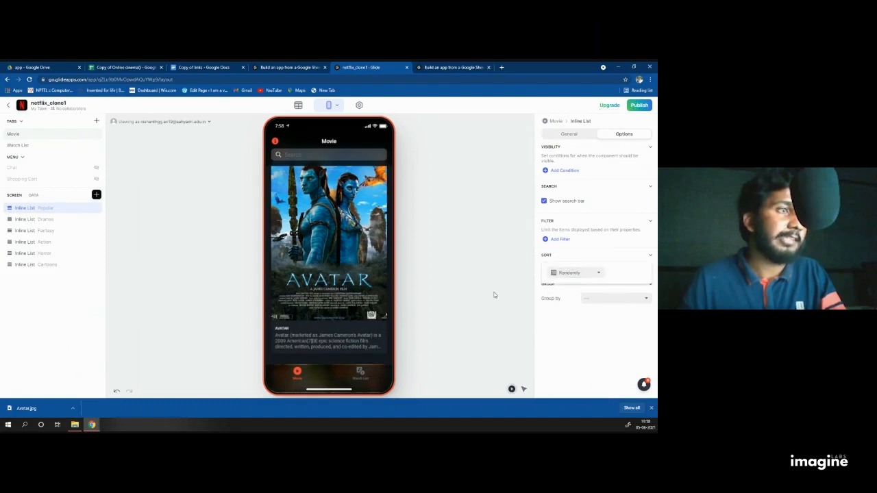
pyautogui.click(493, 294)
pyautogui.click(556, 134)
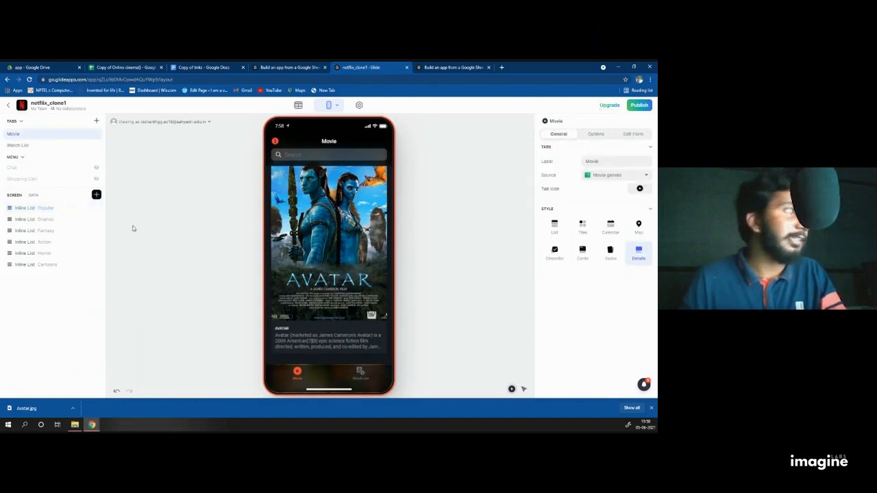
# Step: Keep the Popular posters at 2:3 (Vertical) and set their size back to Full-Size
pyautogui.click(48, 208)
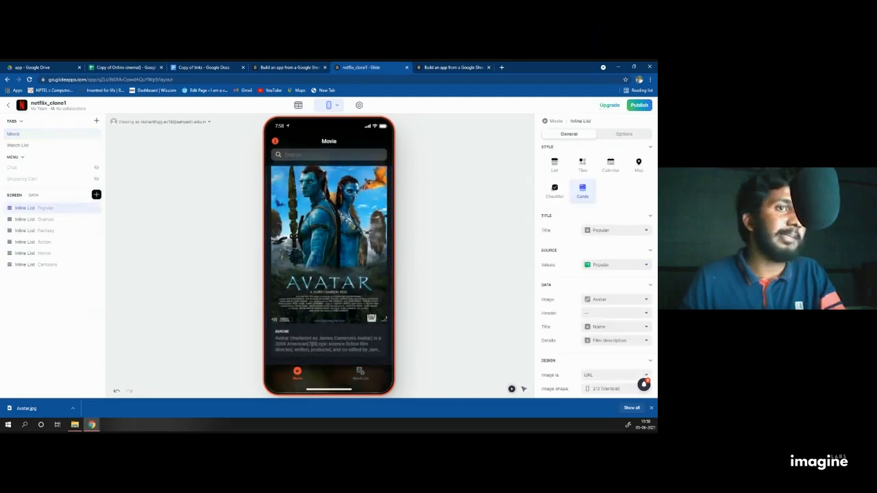
pyautogui.scroll(-5, 609, 227)
pyautogui.click(609, 218)
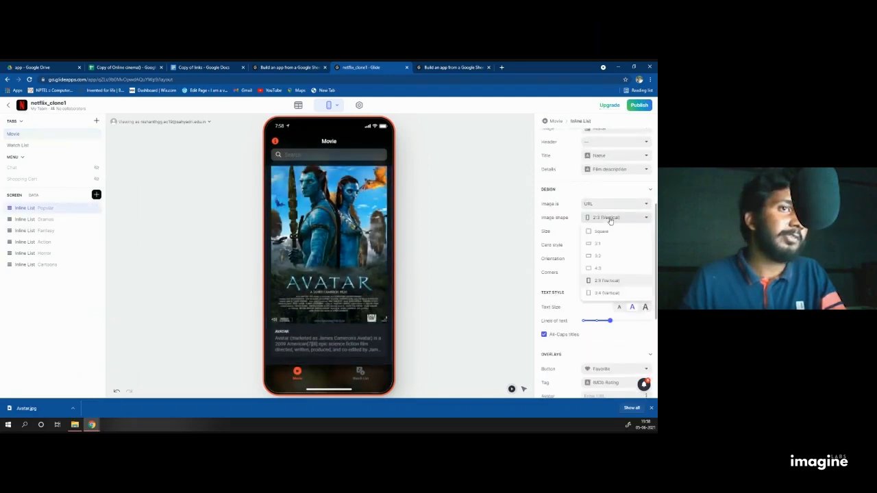
pyautogui.click(609, 280)
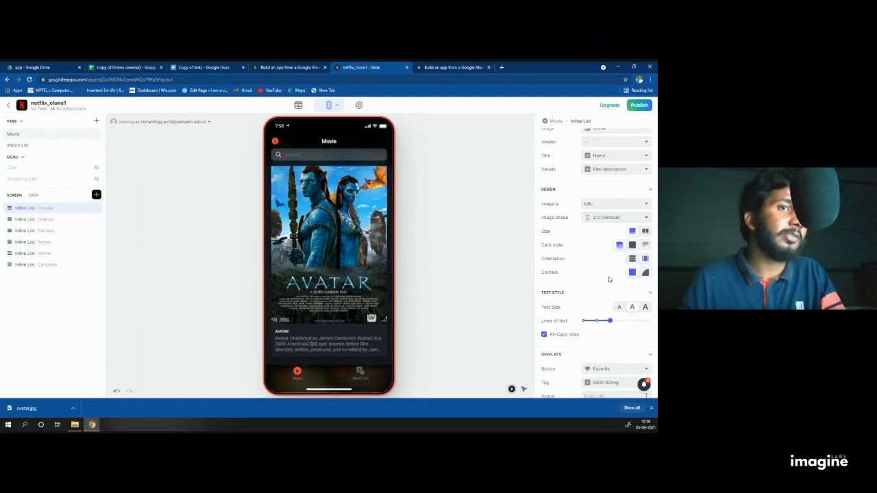
pyautogui.click(645, 231)
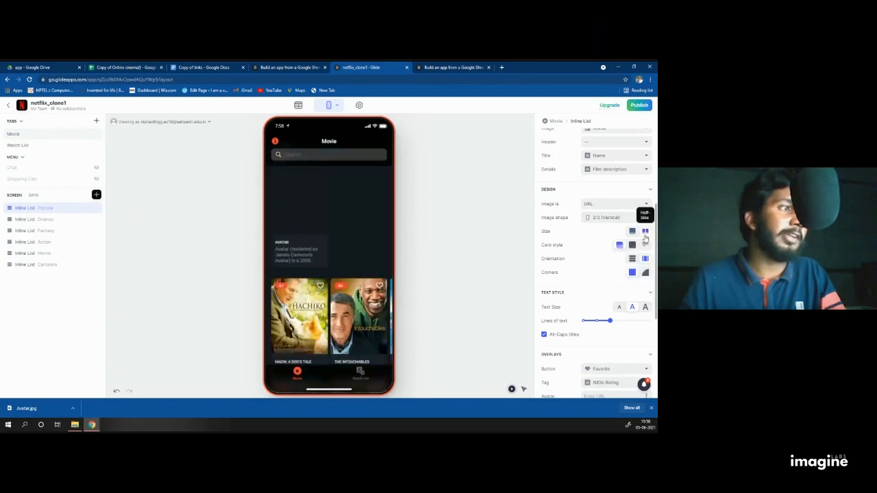
pyautogui.click(632, 232)
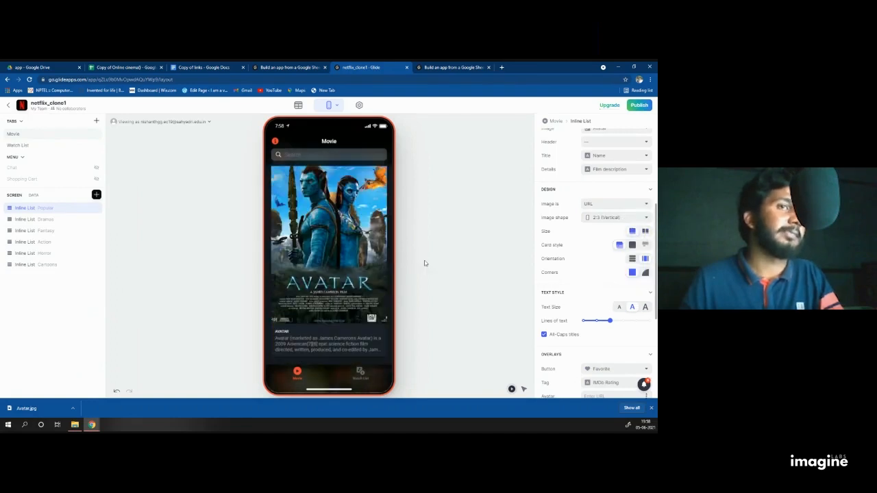
pyautogui.scroll(-1, 593, 294)
pyautogui.scroll(-3, 593, 294)
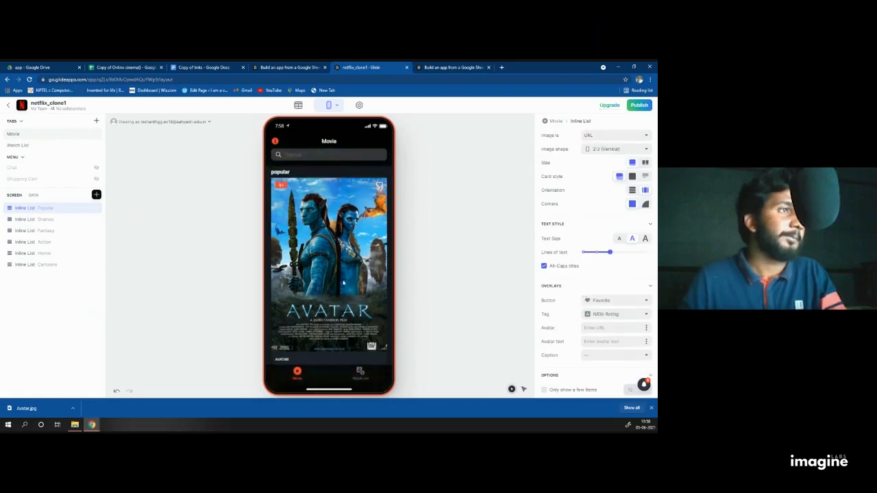
pyautogui.scroll(-3, 346, 281)
pyautogui.scroll(3, 326, 270)
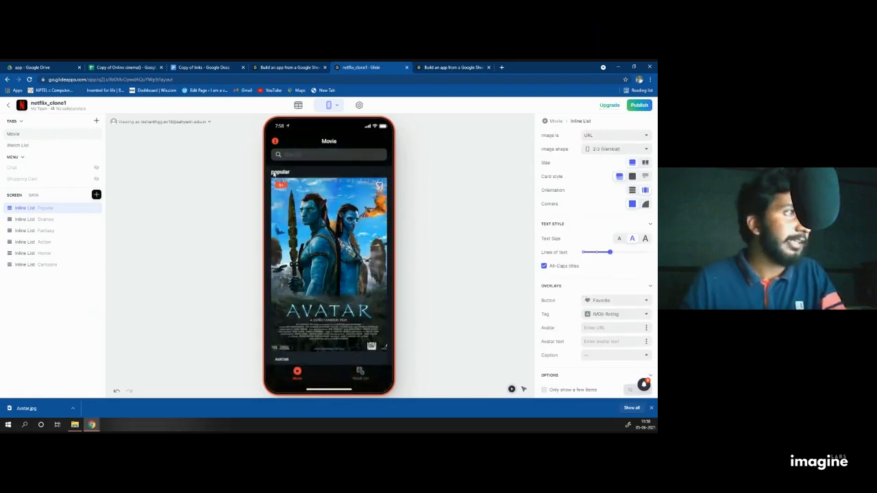
pyautogui.scroll(5, 578, 196)
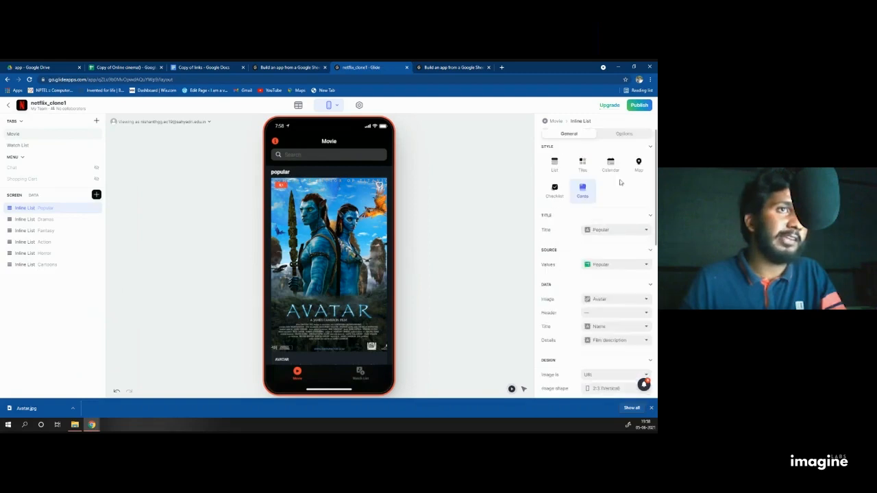
# Step: Clear the list's Popular heading, then open the Avatar card's detail screen
pyautogui.click(651, 232)
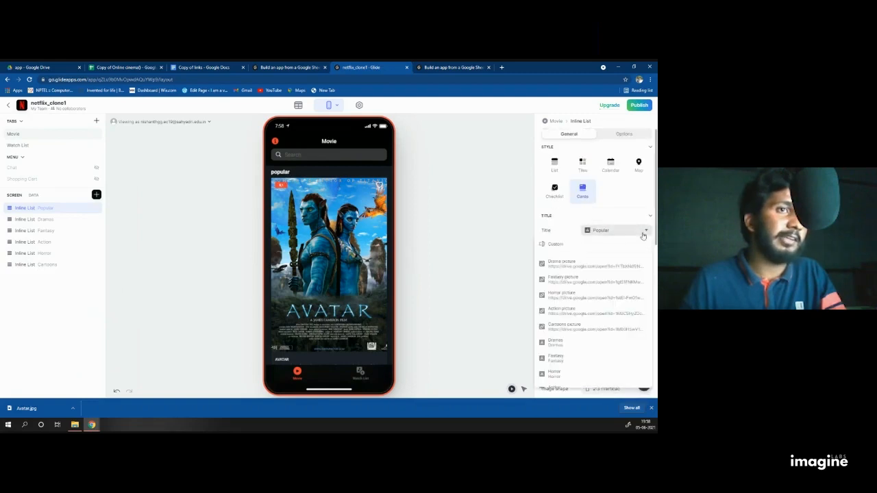
pyautogui.click(571, 249)
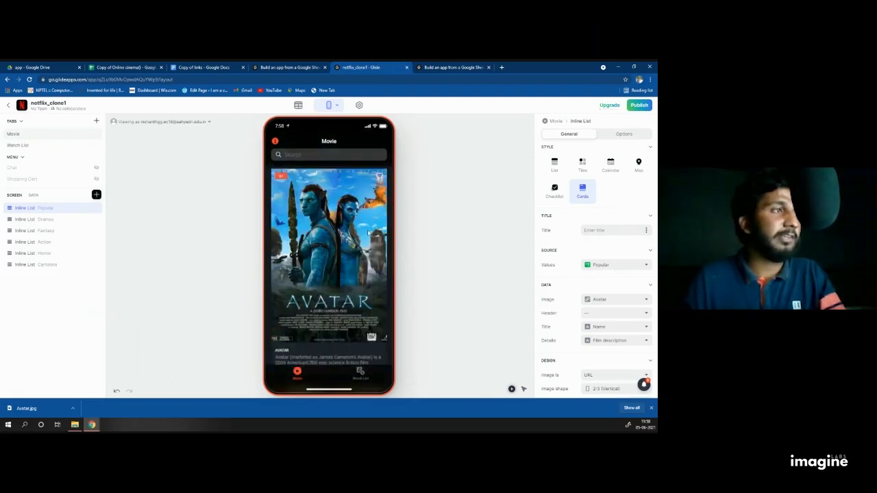
pyautogui.click(304, 220)
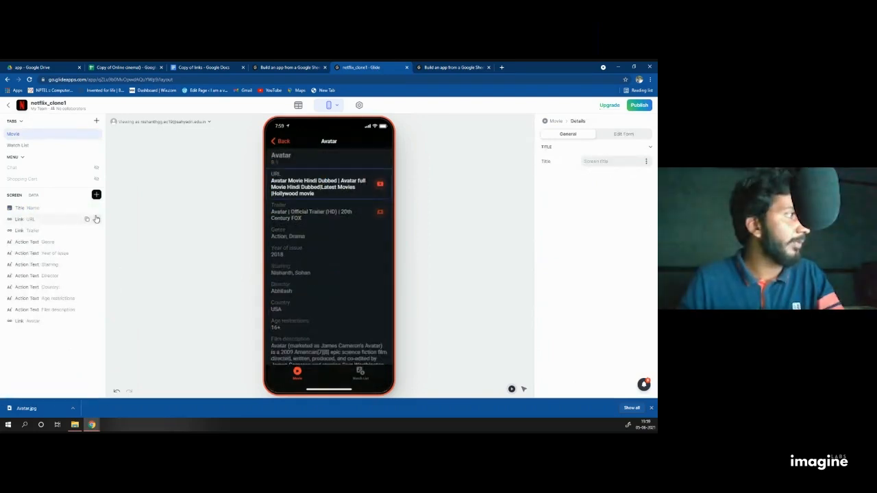
# Step: Remove the URL, Trailer and Avatar link rows and add a Video sourced from the URL column
pyautogui.click(96, 219)
pyautogui.click(96, 219)
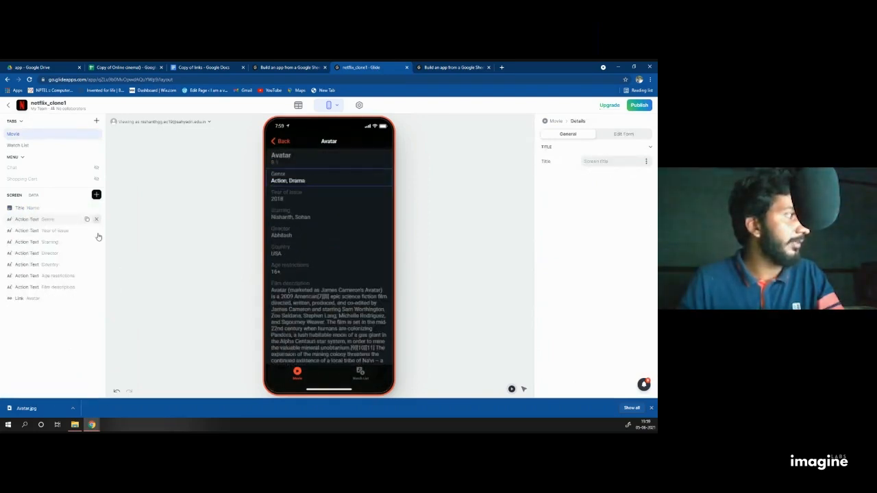
pyautogui.click(96, 298)
pyautogui.click(96, 194)
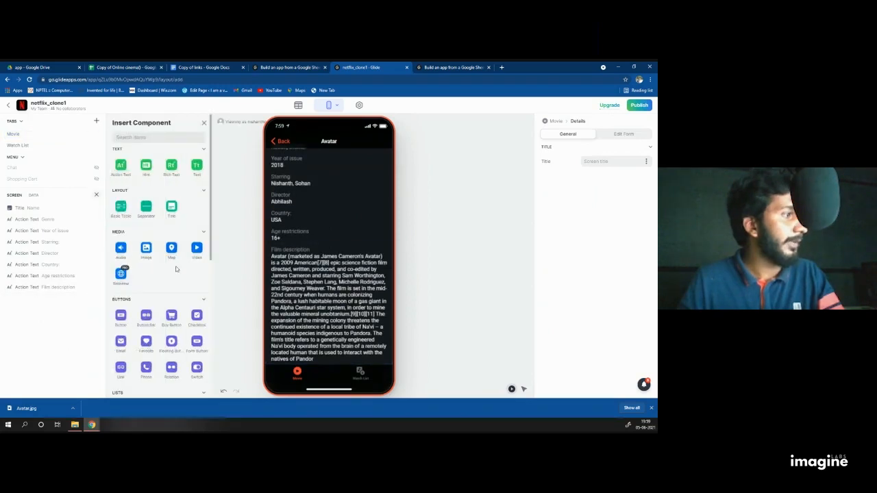
pyautogui.click(197, 249)
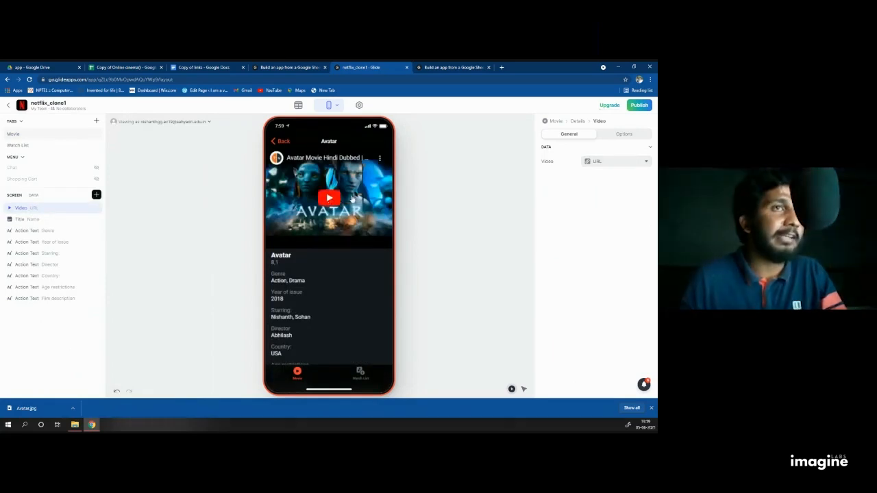
pyautogui.click(601, 162)
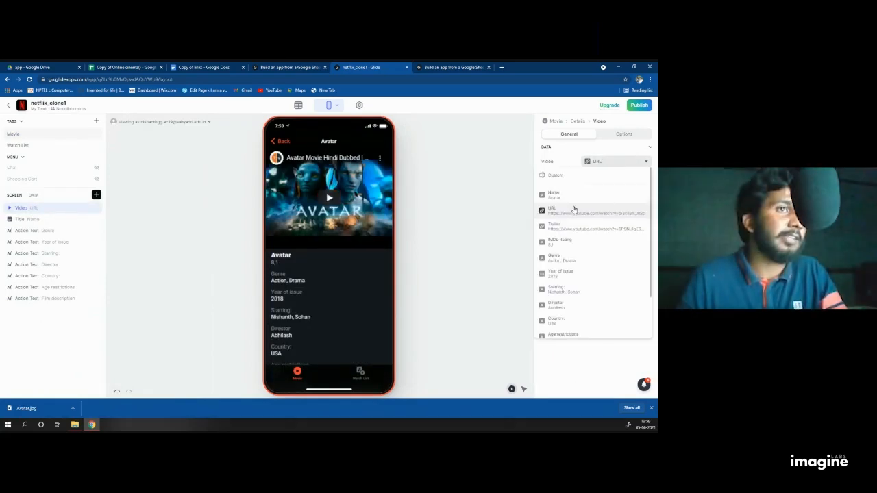
pyautogui.click(573, 212)
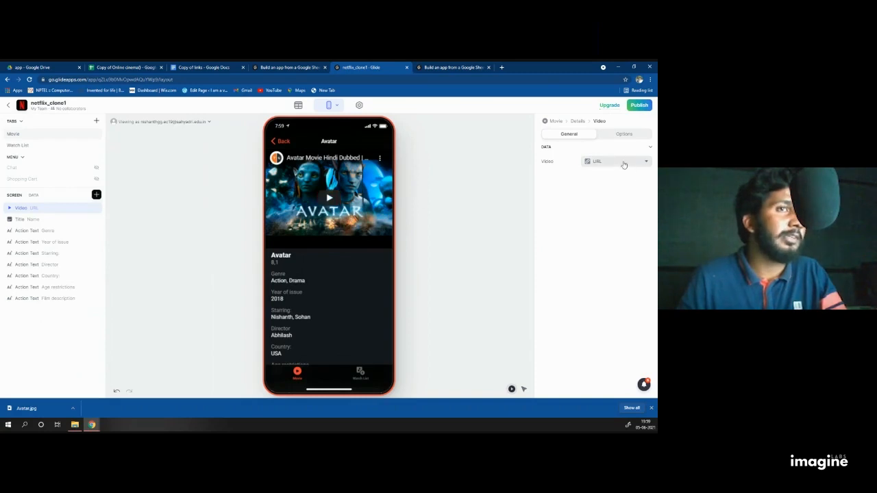
pyautogui.click(605, 162)
pyautogui.click(571, 214)
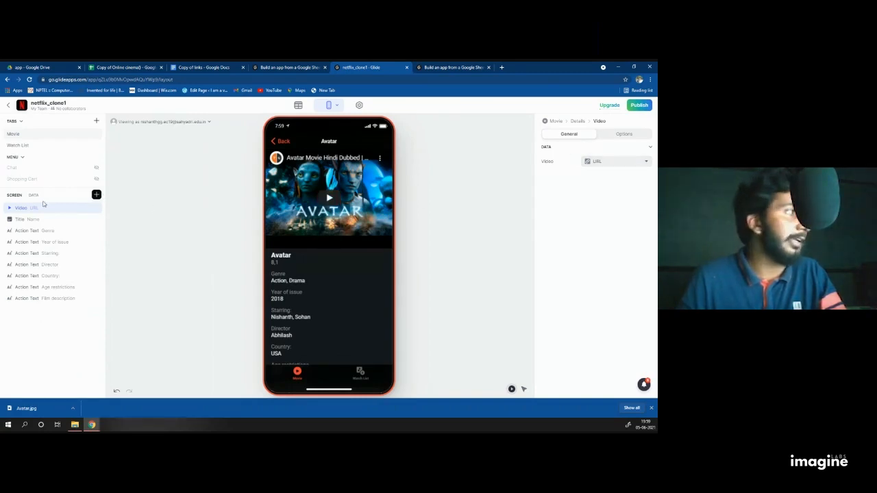
# Step: Add a Separator just below the video with Medium spacing
pyautogui.click(97, 195)
pyautogui.scroll(-1, 137, 233)
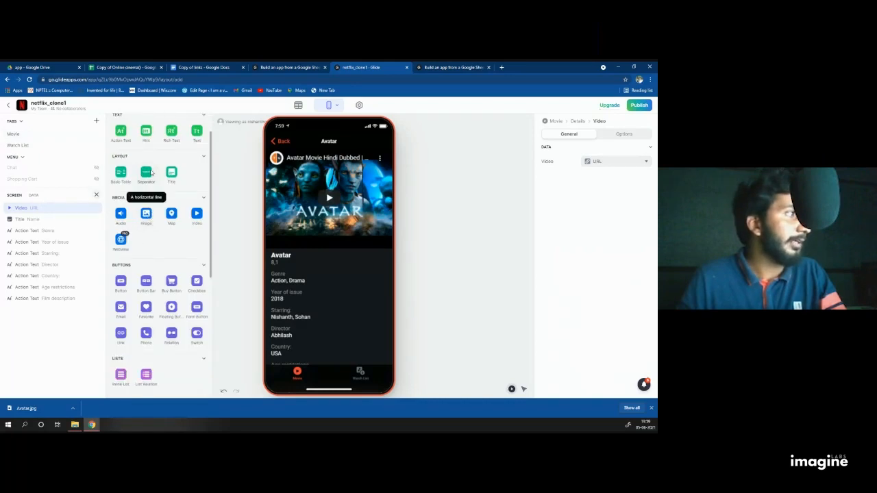
pyautogui.click(141, 209)
pyautogui.moveTo(68, 309); pyautogui.dragTo(90, 221)
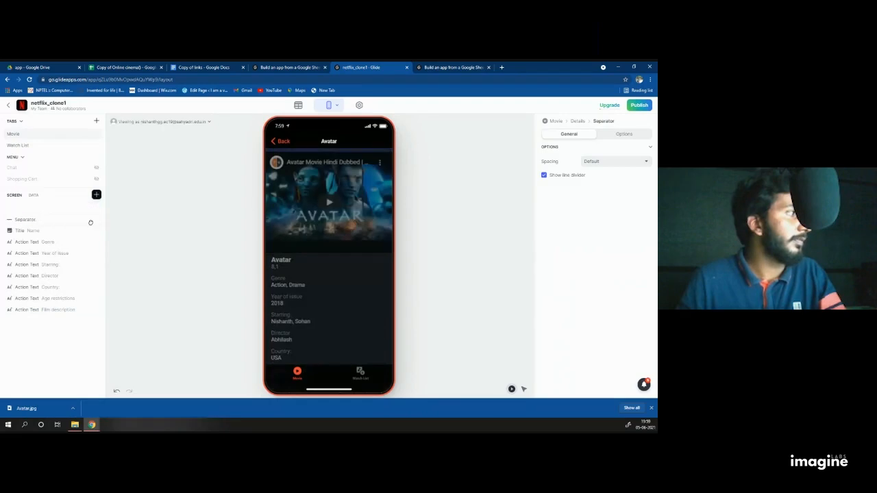
pyautogui.click(607, 164)
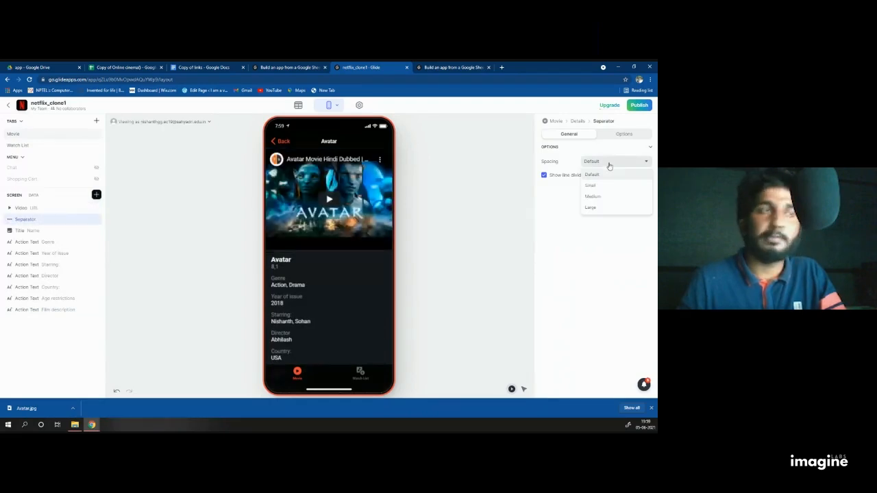
pyautogui.click(595, 196)
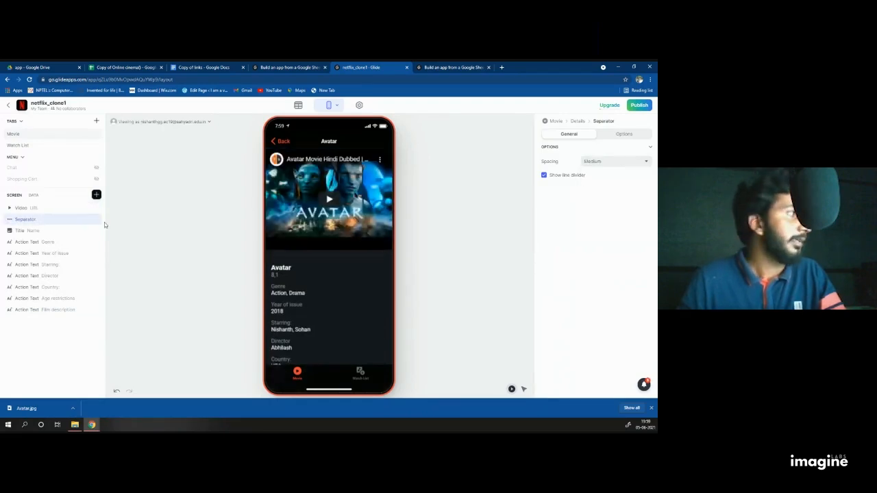
pyautogui.click(97, 195)
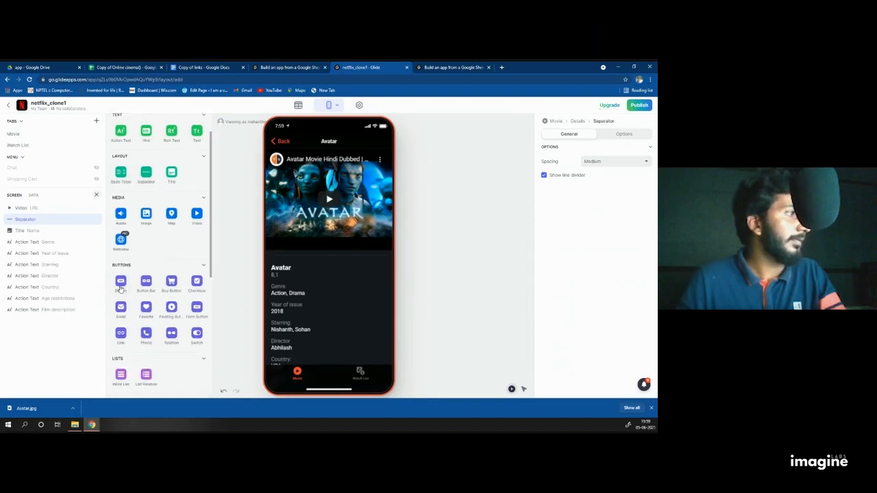
# Step: Add a 'Watch Trailer' button below the title that opens the movie's Trailer link
pyautogui.click(120, 283)
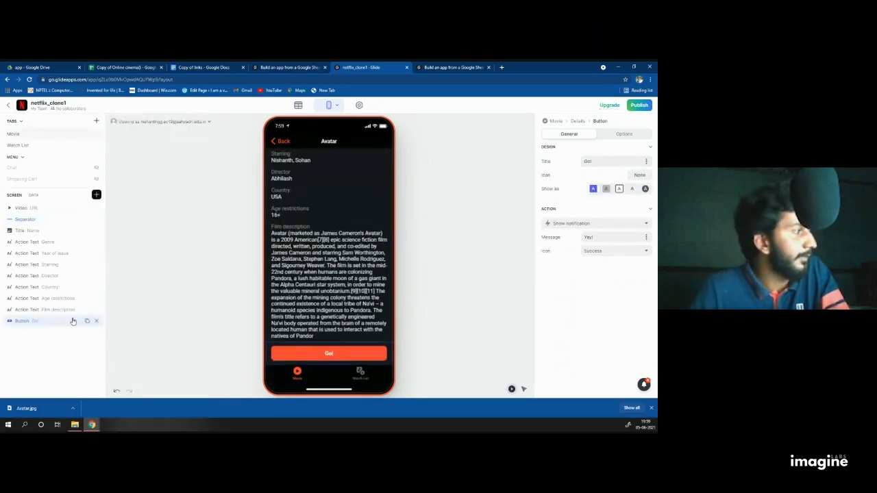
pyautogui.moveTo(72, 321); pyautogui.dragTo(68, 239)
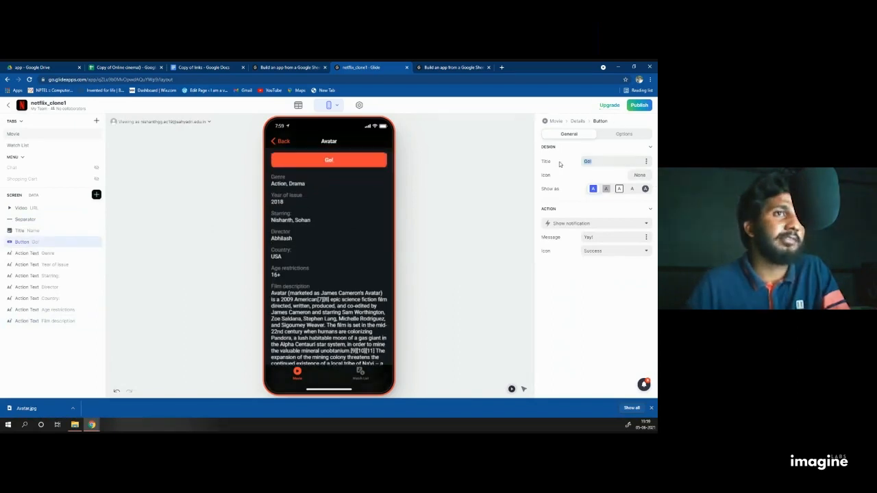
pyautogui.write('Watch Trailer')
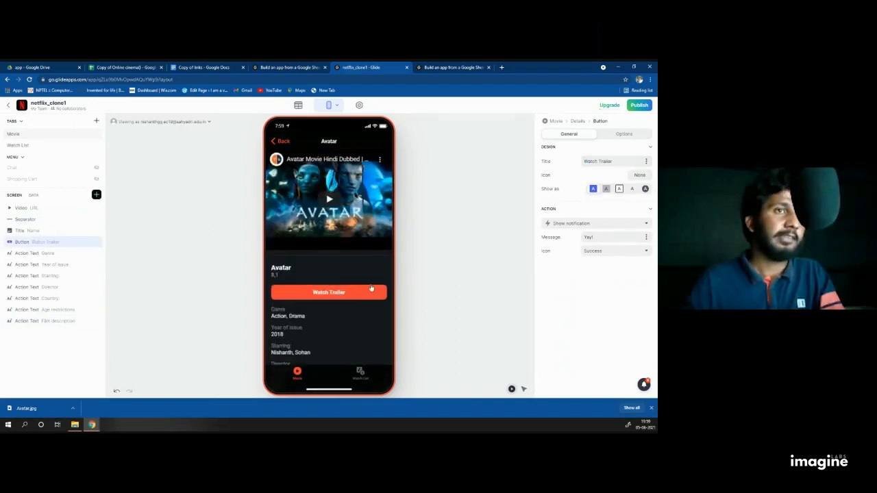
pyautogui.click(609, 223)
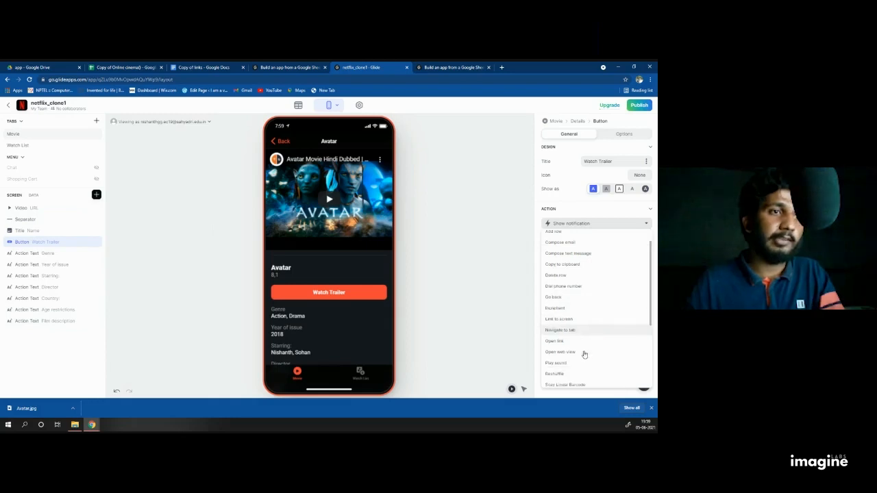
pyautogui.click(579, 329)
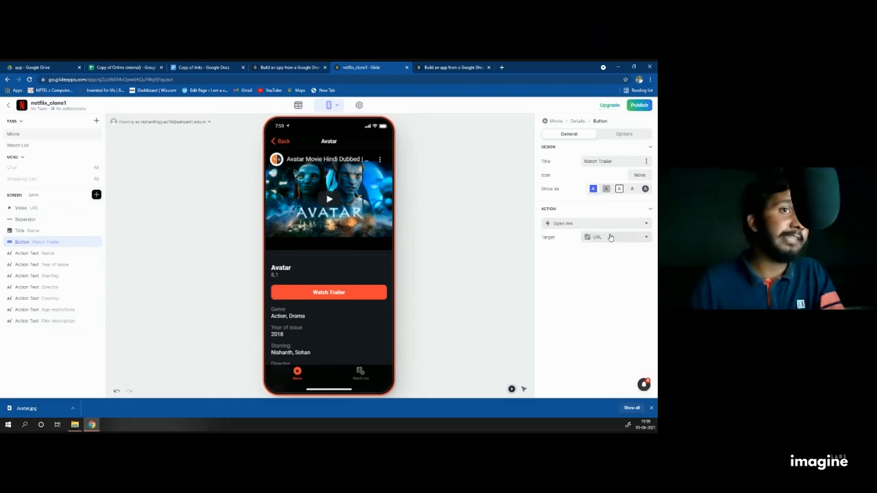
pyautogui.click(610, 237)
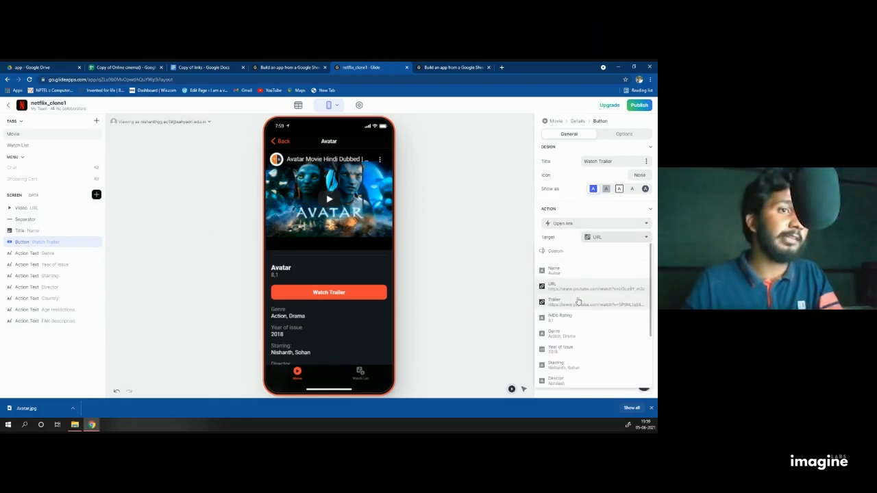
pyautogui.click(577, 301)
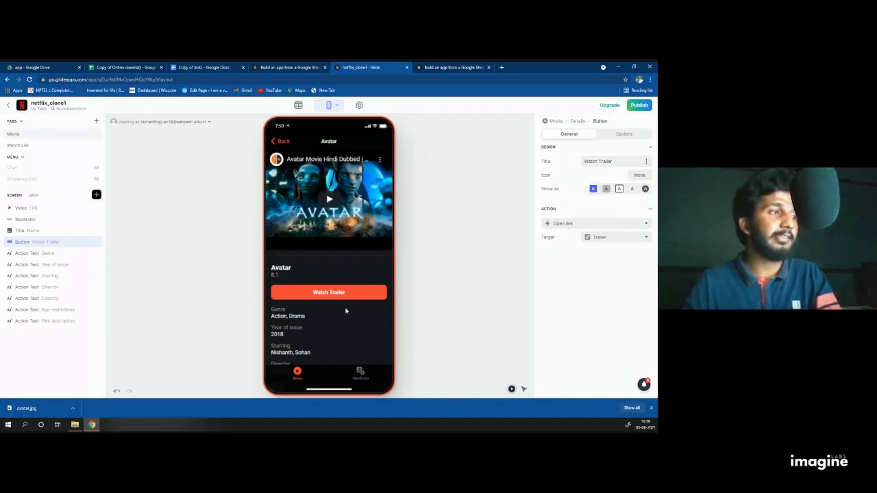
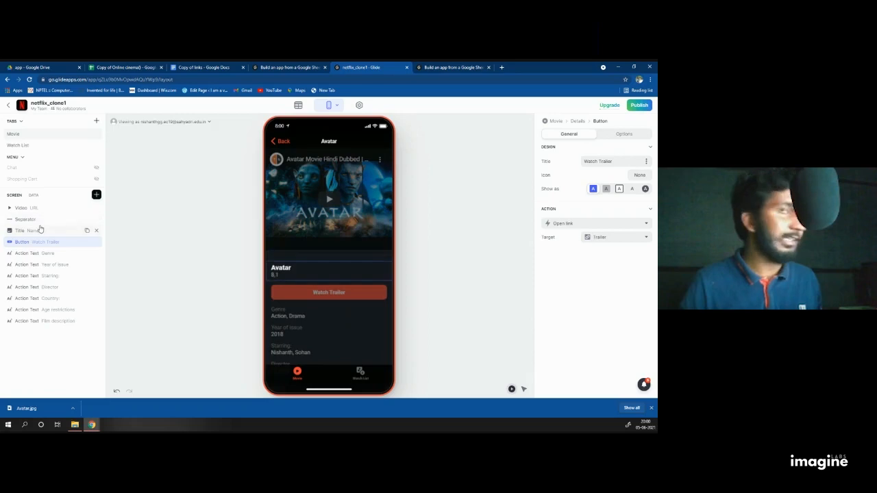
# Step: Set the Title component's Details to an empty Custom value so the IMDb rating disappears
pyautogui.click(40, 230)
pyautogui.click(644, 175)
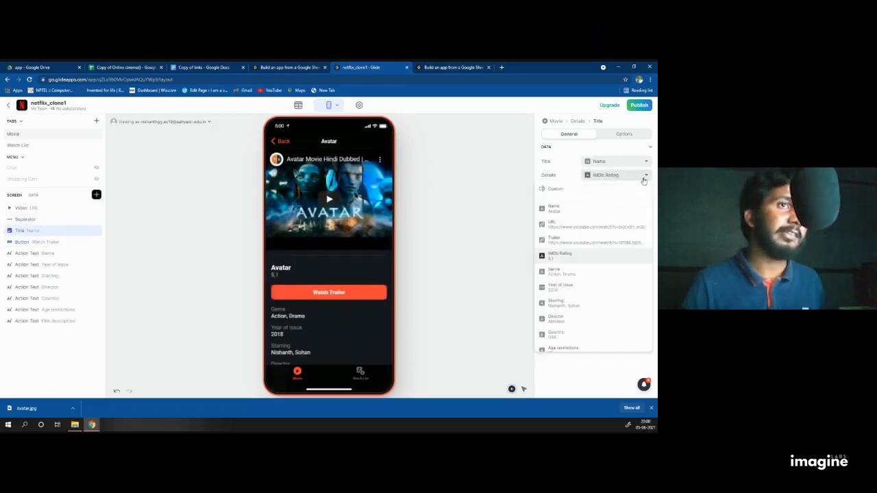
pyautogui.click(580, 189)
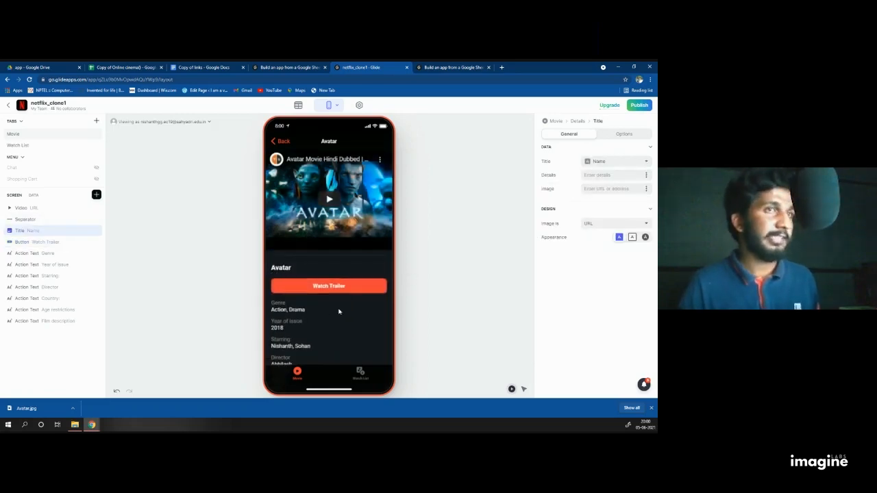
pyautogui.scroll(-5, 348, 302)
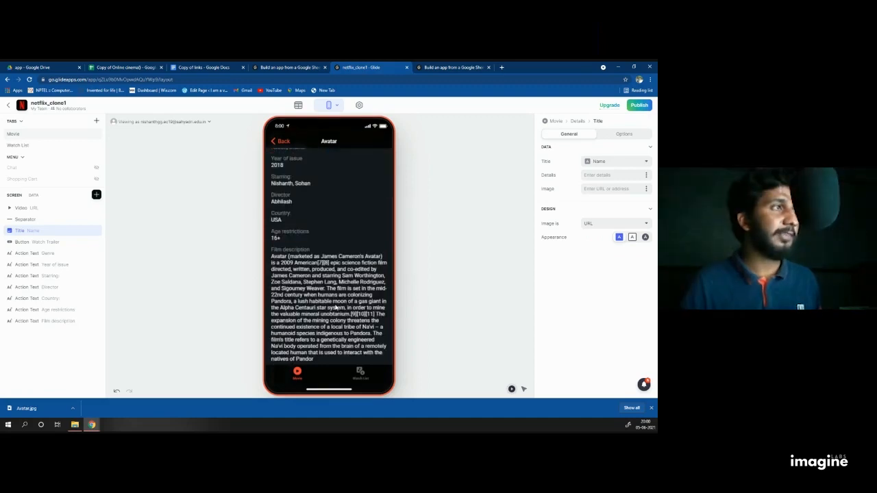
pyautogui.scroll(5, 336, 308)
# Step: Play the Avatar trailer video in the preview, skip ahead, then pause it
pyautogui.click(330, 204)
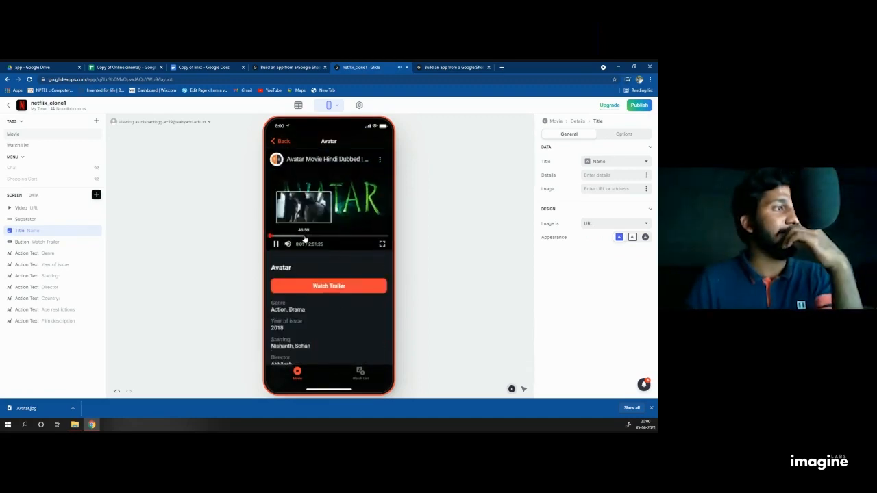
pyautogui.click(304, 237)
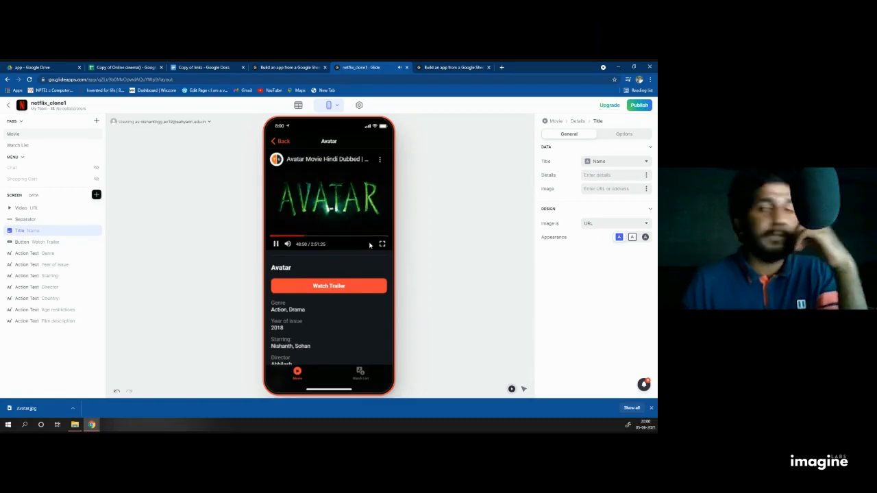
pyautogui.click(277, 244)
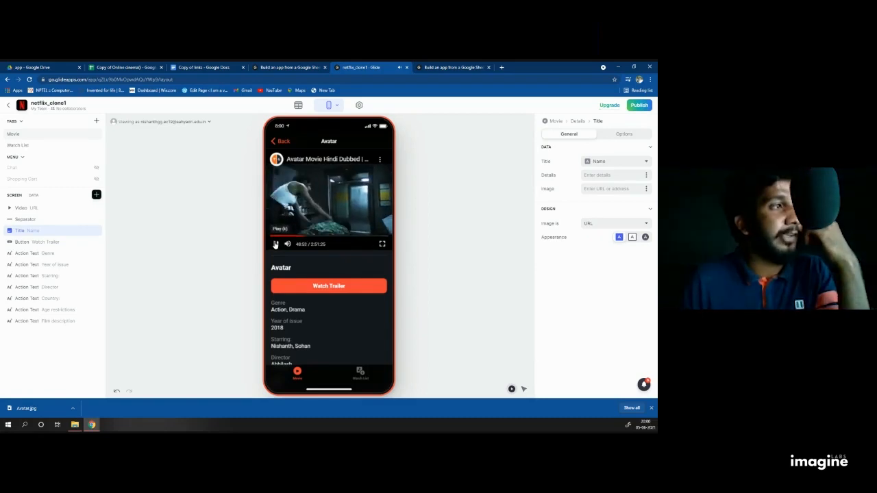
# Step: Check the Avatar and Interstellar detail screens, returning to the Movie poster list each time
pyautogui.click(281, 141)
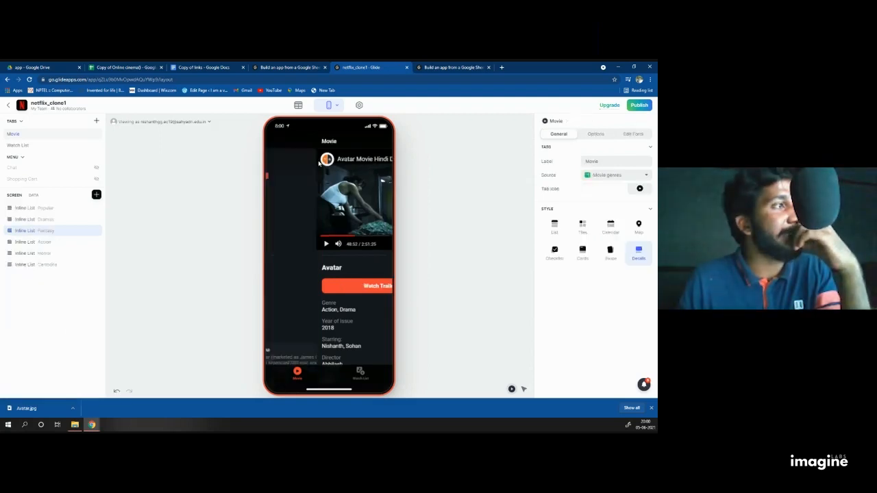
pyautogui.click(318, 204)
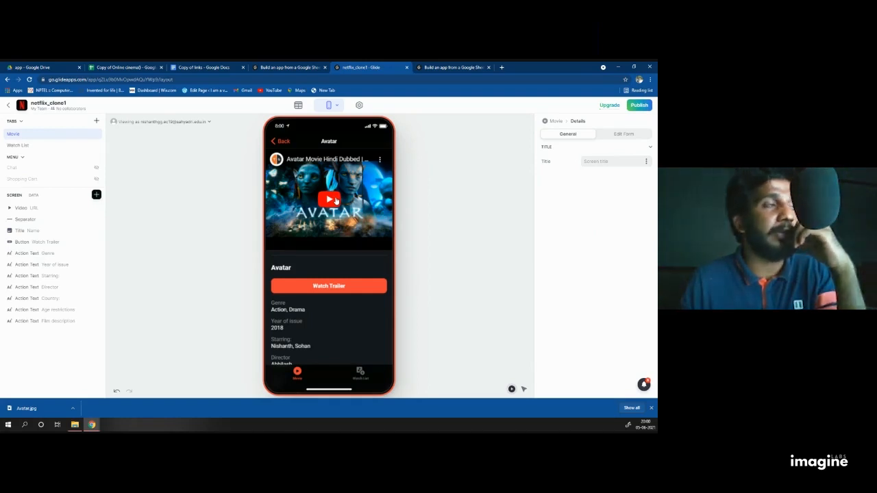
pyautogui.click(273, 142)
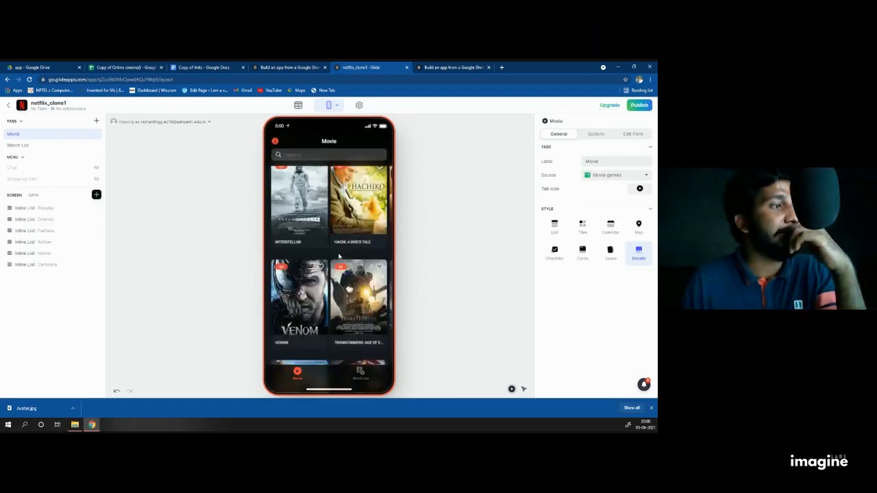
pyautogui.click(293, 199)
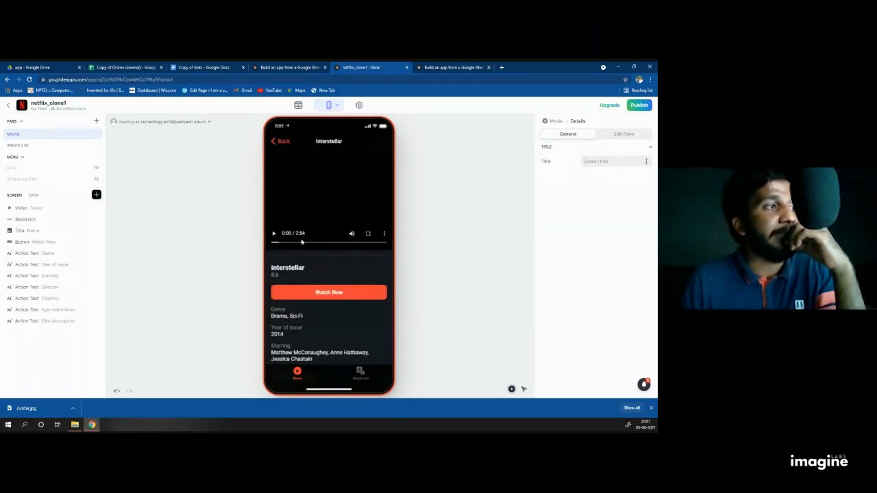
pyautogui.click(276, 141)
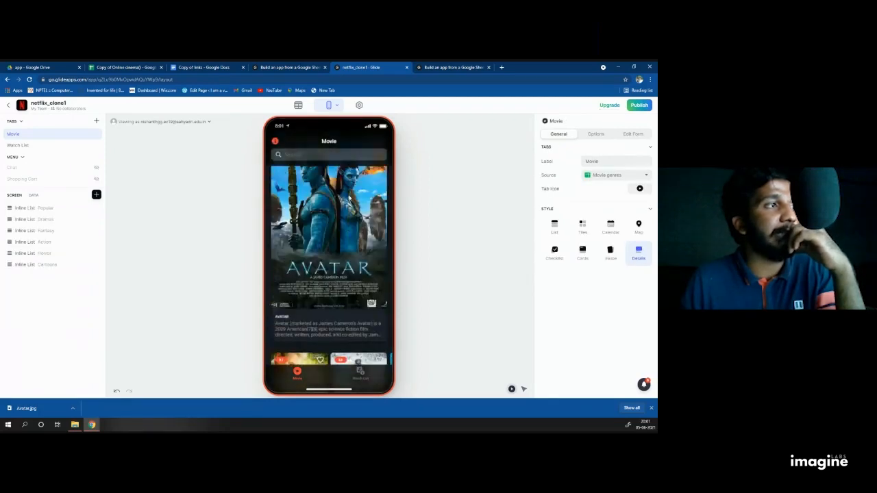
pyautogui.click(326, 207)
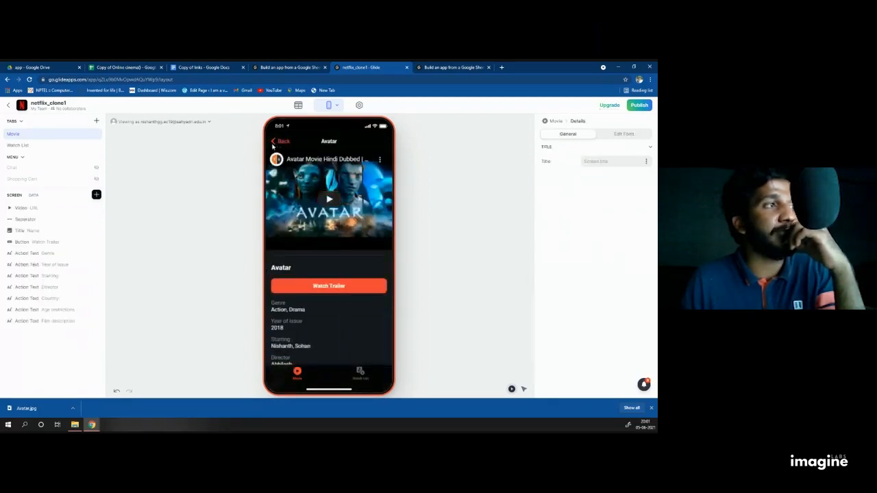
pyautogui.click(276, 142)
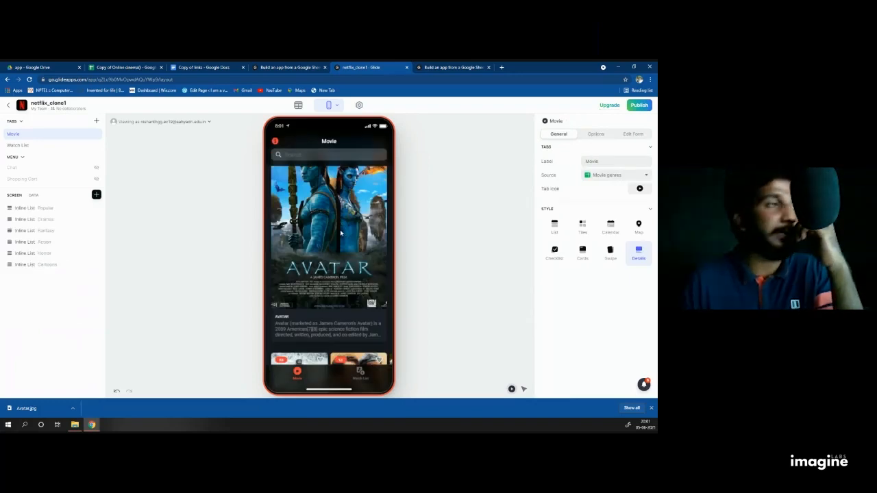
pyautogui.scroll(-10, 340, 229)
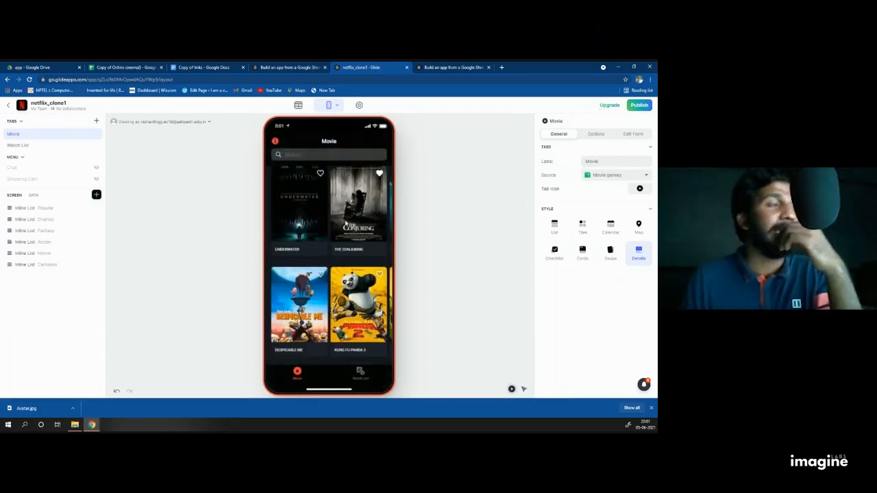
pyautogui.scroll(2, 312, 244)
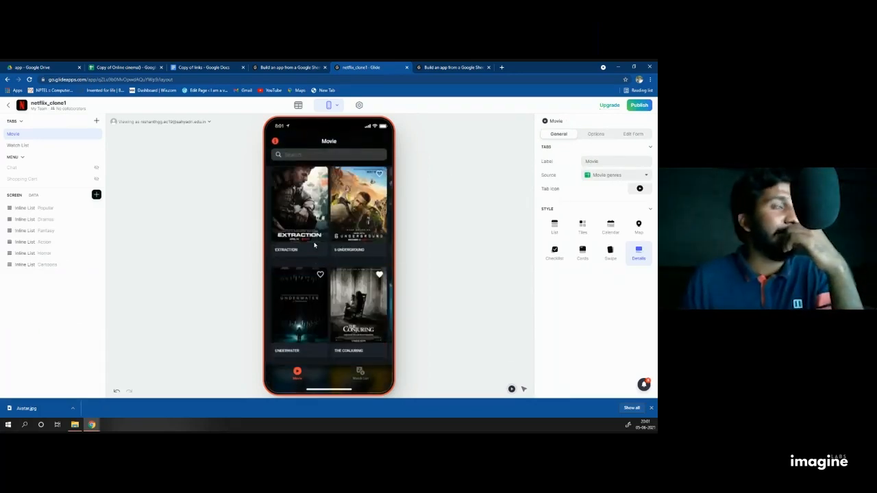
# Step: Publish the netflix_clone1 app with Publish app and wait for it to go live
pyautogui.click(640, 106)
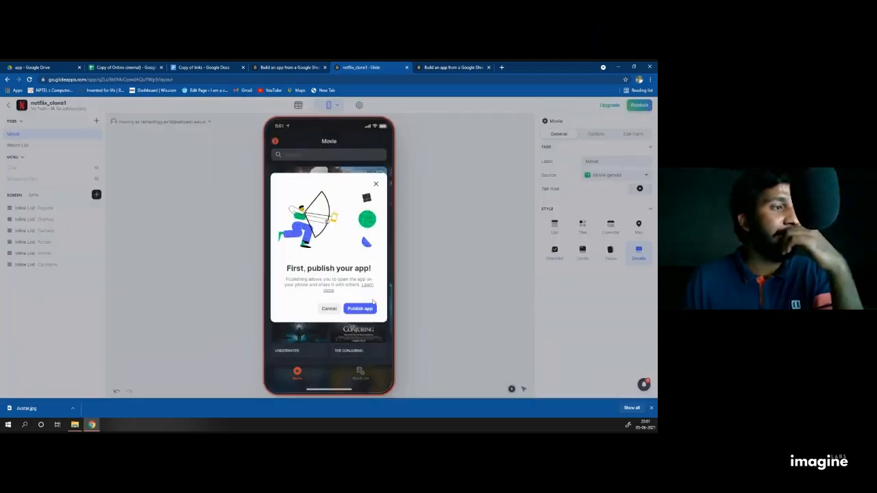
pyautogui.click(366, 308)
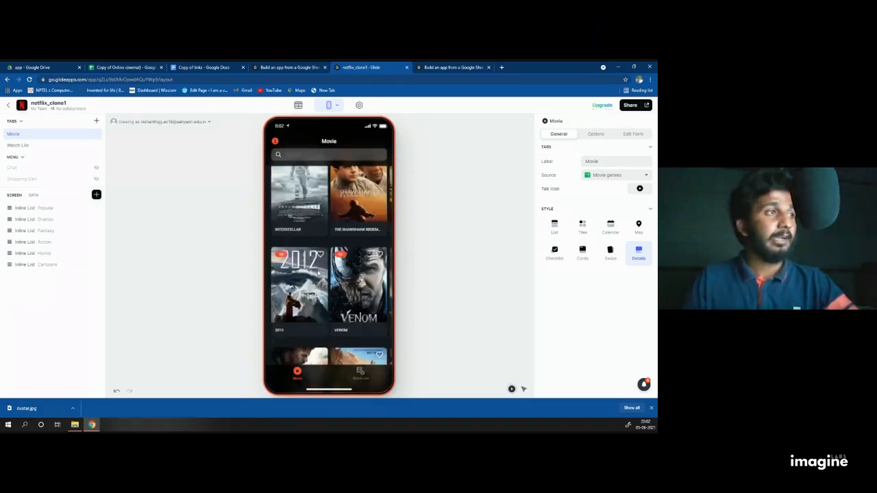
pyautogui.scroll(5, 346, 216)
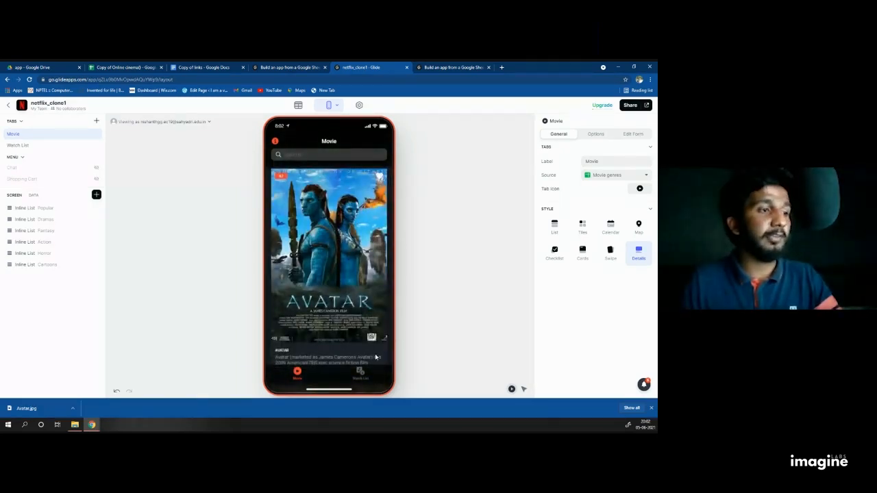
# Step: Add an Inline List component to the Watch List screen
pyautogui.click(359, 373)
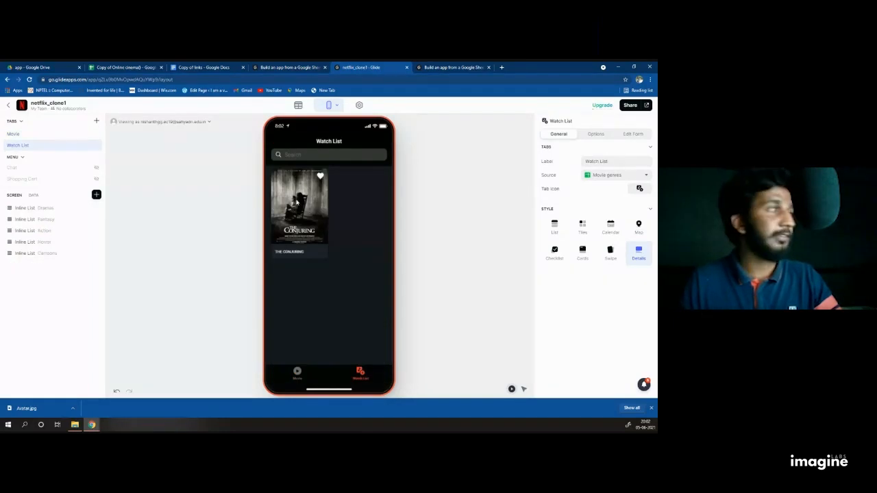
pyautogui.click(96, 195)
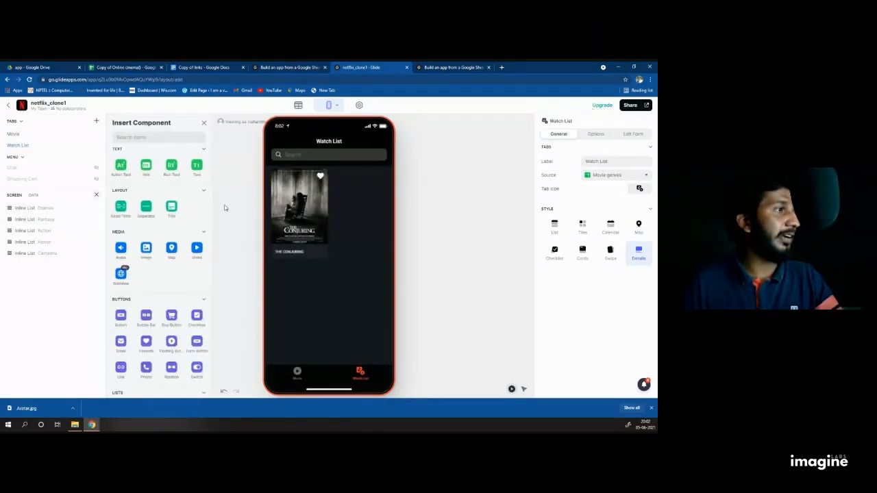
pyautogui.click(96, 194)
pyautogui.click(96, 195)
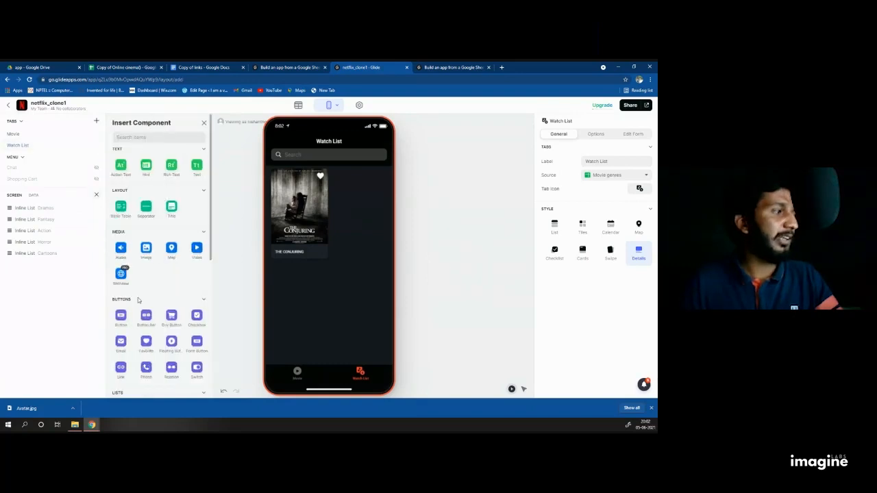
pyautogui.scroll(-1, 130, 308)
pyautogui.click(121, 343)
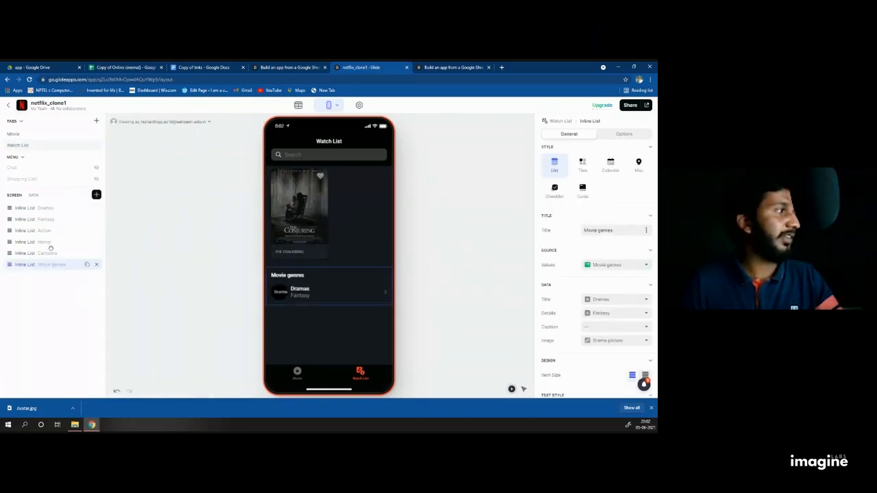
# Step: Set the list's title to the Popular column and its source to the Popular sheet
pyautogui.click(645, 231)
pyautogui.scroll(-3, 601, 356)
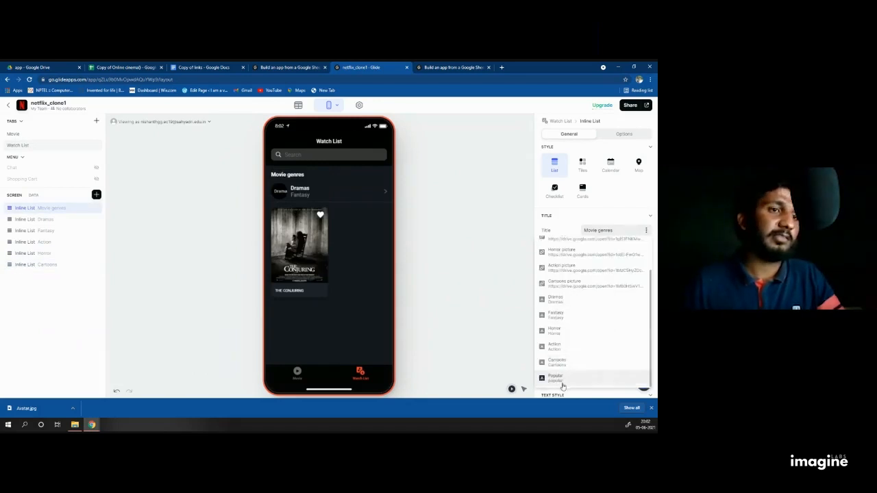
pyautogui.click(563, 384)
pyautogui.click(645, 266)
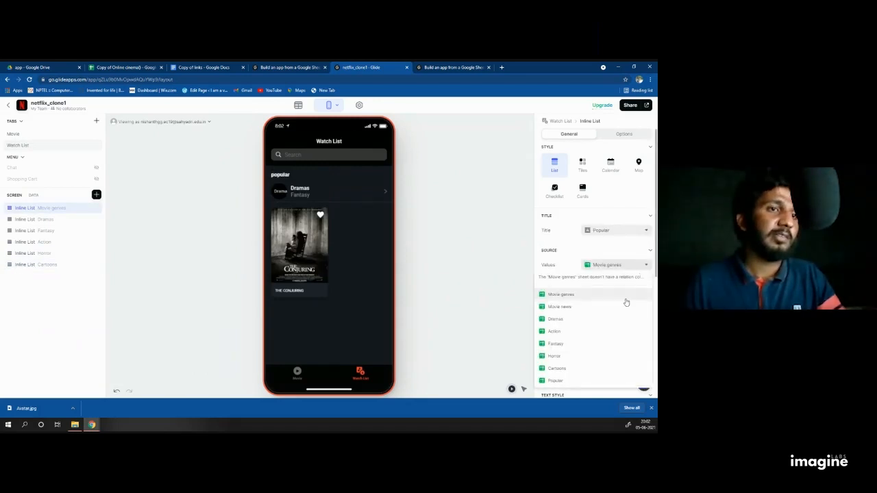
pyautogui.click(571, 380)
pyautogui.scroll(-1, 611, 224)
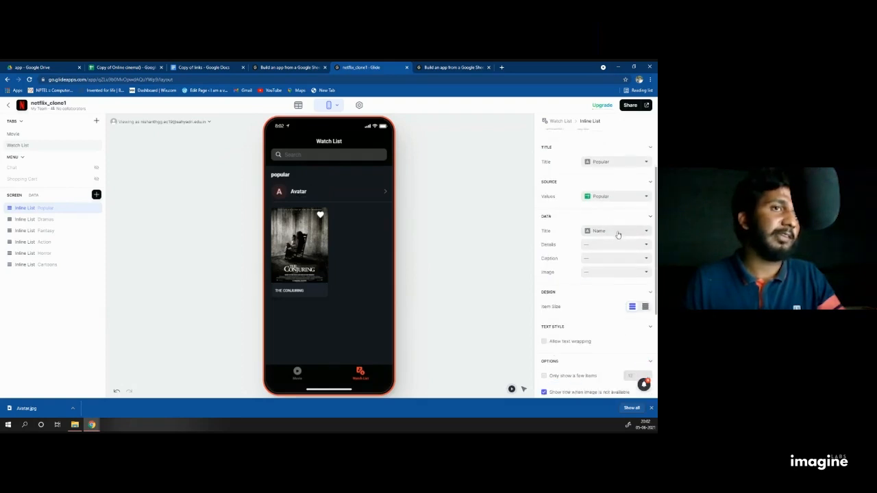
pyautogui.scroll(2, 593, 151)
# Step: Style the list as Cards using the Avatar column for the images
pyautogui.click(584, 192)
pyautogui.scroll(-2, 603, 223)
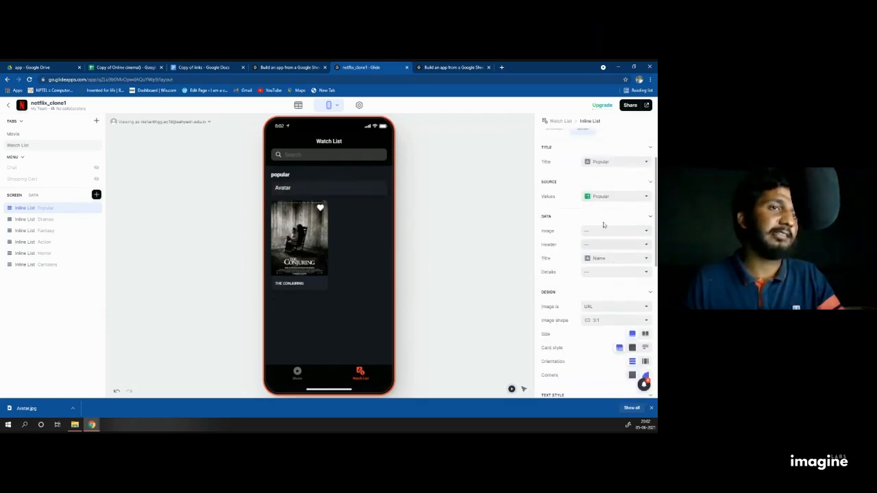
pyautogui.click(607, 237)
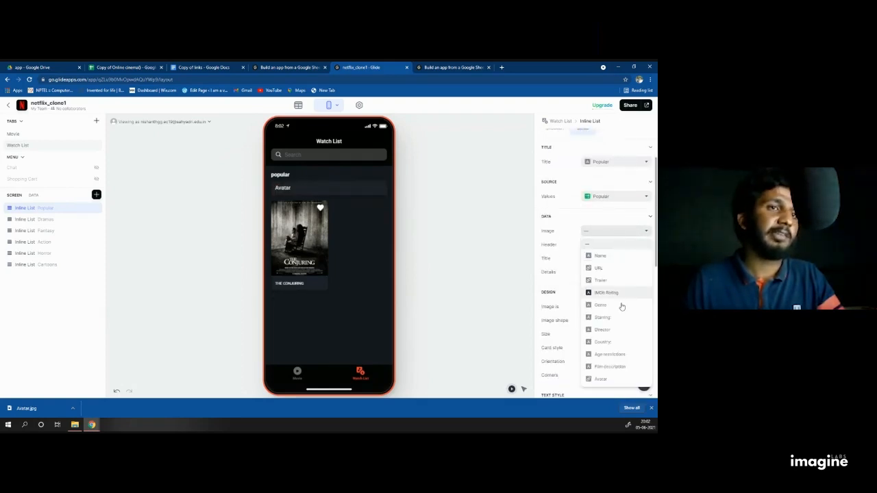
pyautogui.click(607, 379)
pyautogui.scroll(-1, 593, 261)
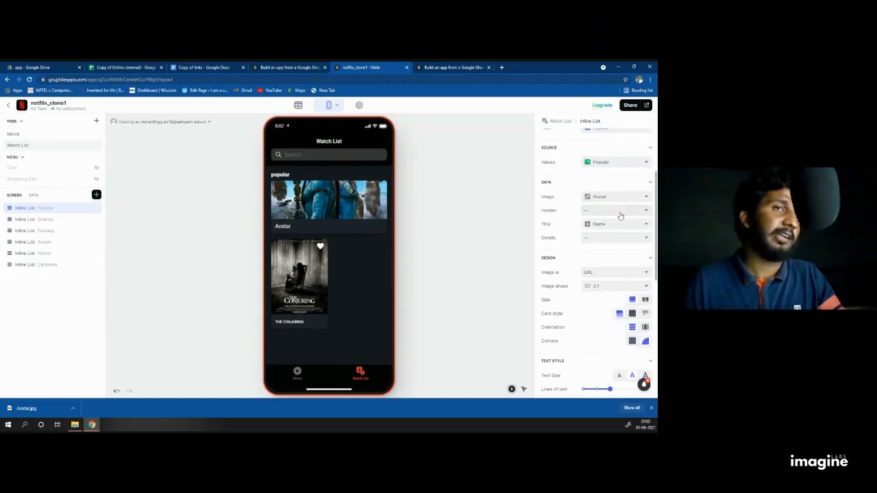
pyautogui.scroll(-1, 607, 242)
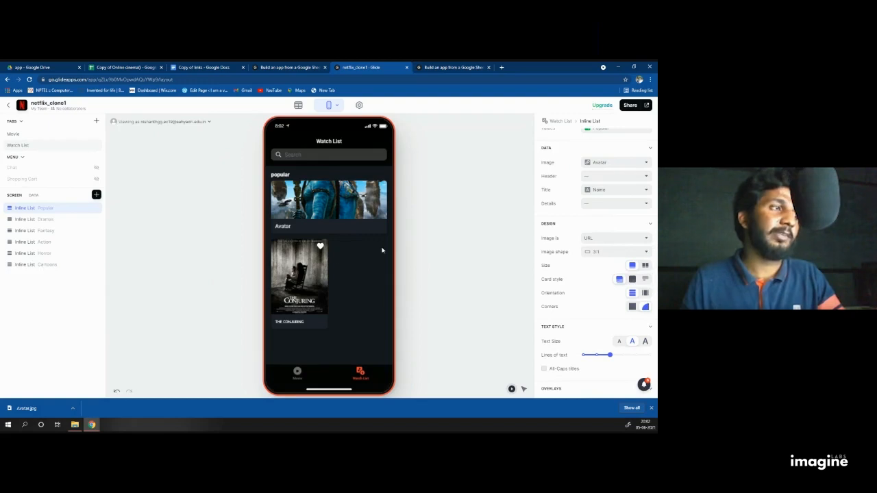
pyautogui.click(297, 371)
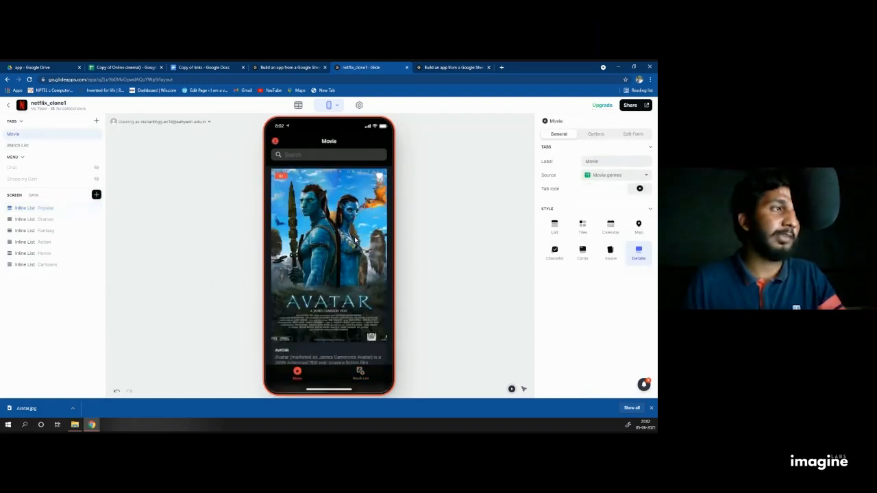
# Step: Check the Watch List's data source, then select its Popular inline list
pyautogui.click(359, 371)
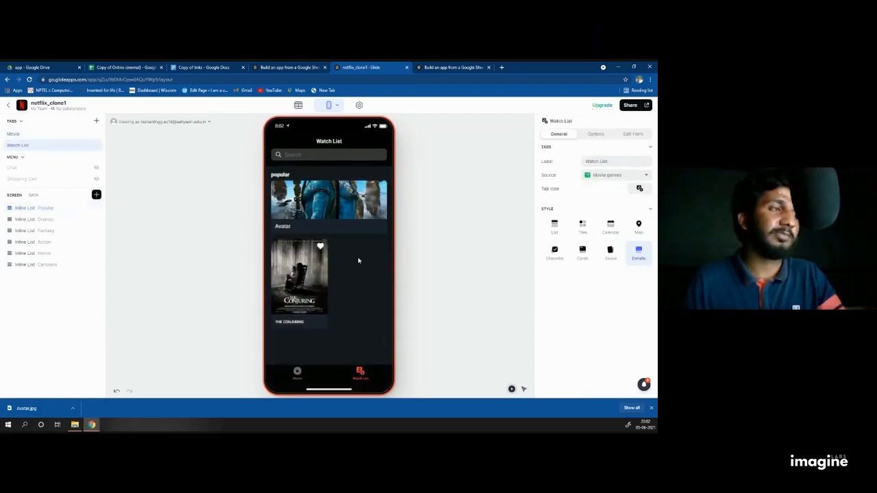
pyautogui.click(629, 177)
pyautogui.click(488, 240)
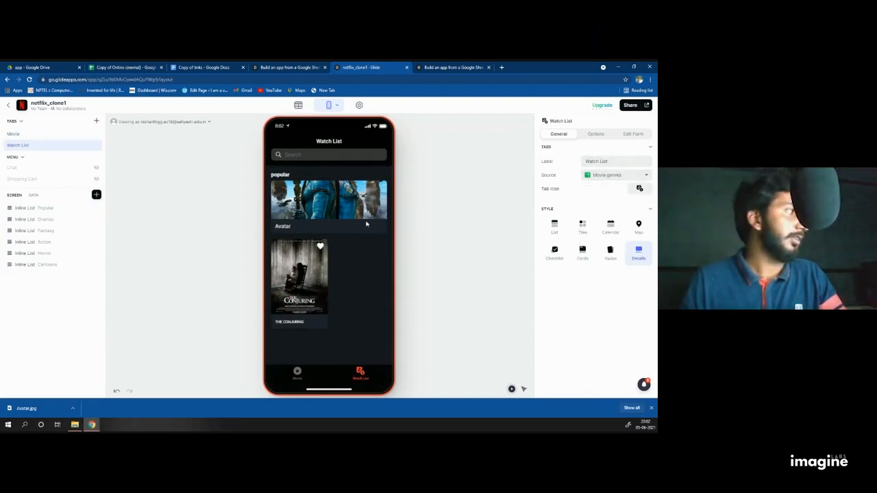
pyautogui.click(26, 207)
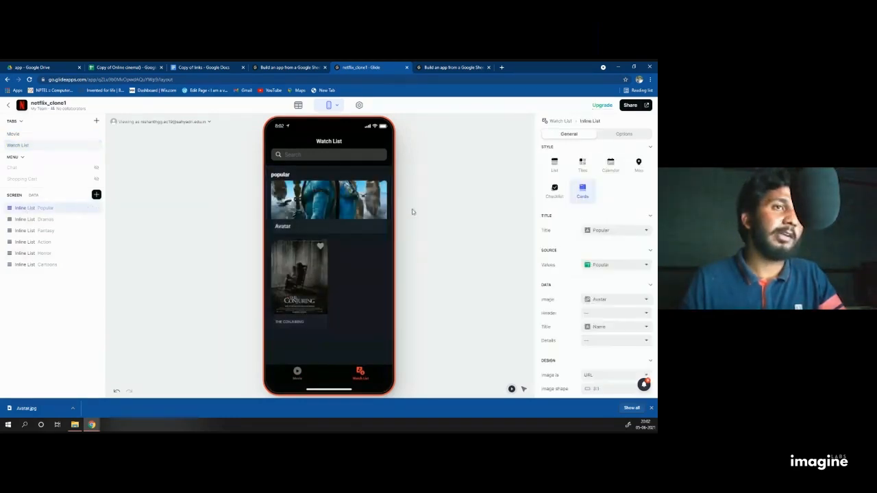
pyautogui.scroll(-2, 618, 260)
pyautogui.scroll(-1, 607, 271)
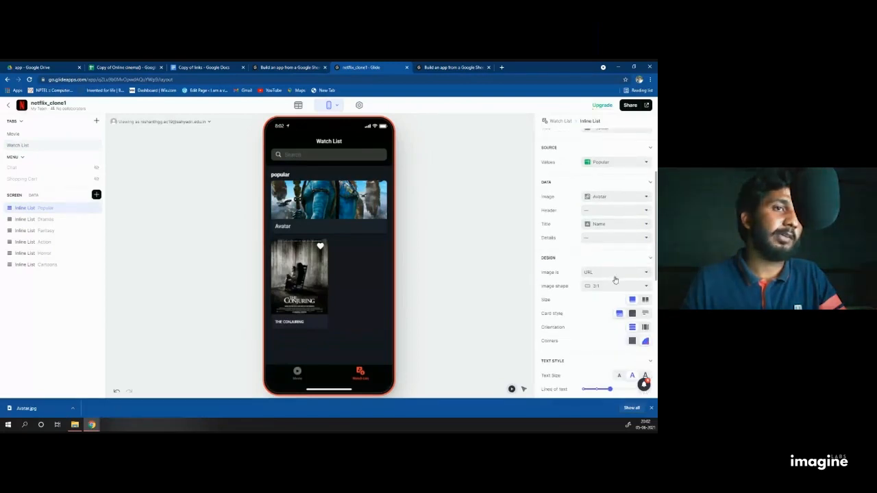
# Step: Give the Popular cards a 3:4 vertical image, Half size and a Favorite button overlay
pyautogui.click(616, 285)
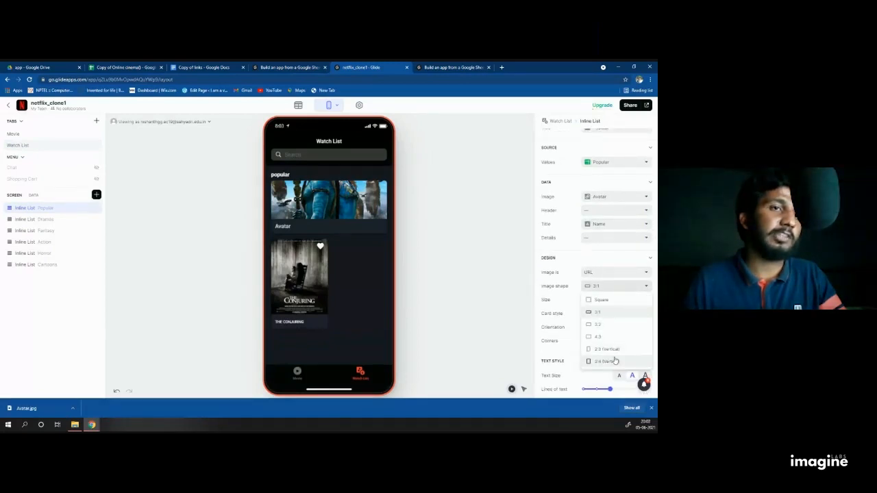
pyautogui.click(607, 361)
pyautogui.click(645, 299)
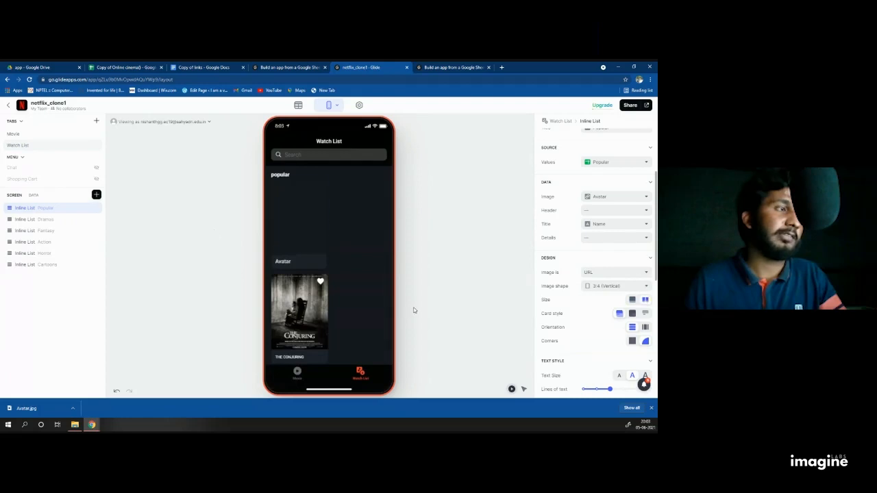
pyautogui.scroll(-4, 543, 300)
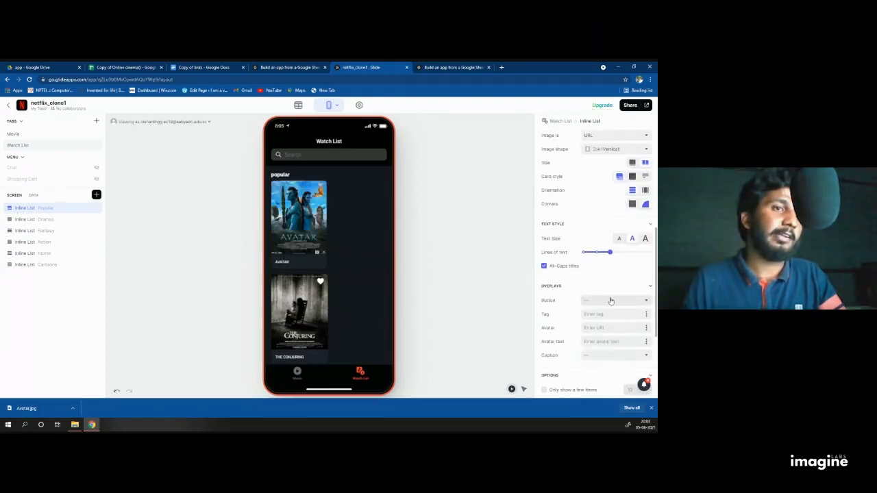
pyautogui.click(611, 300)
pyautogui.click(596, 325)
pyautogui.scroll(-3, 589, 301)
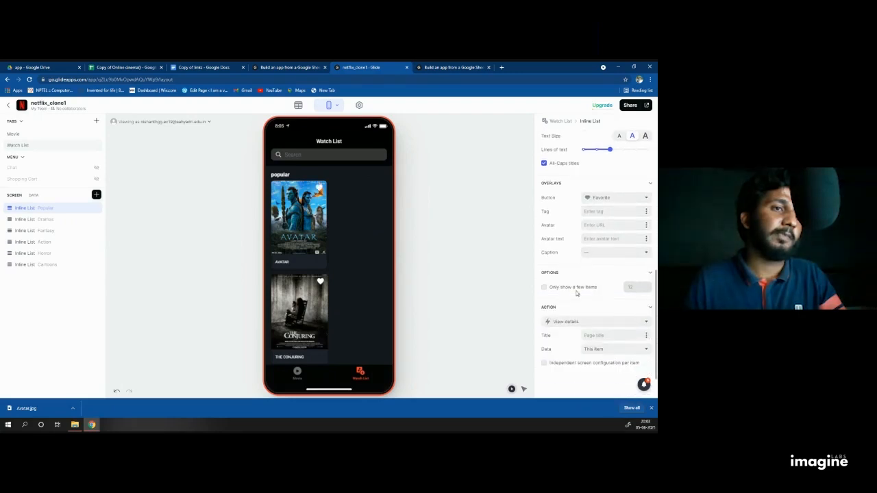
pyautogui.click(584, 321)
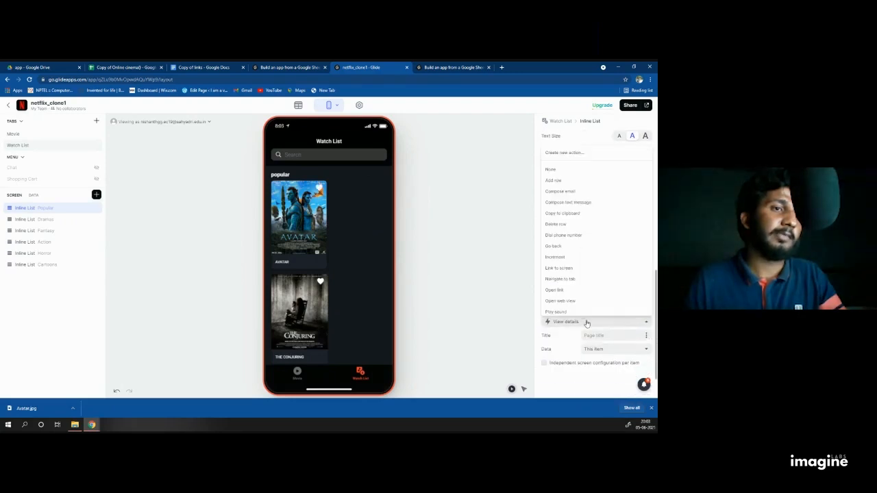
# Step: Create and save a custom tap action 'R' that runs Reshuffle then View details
pyautogui.click(572, 153)
pyautogui.click(61, 176)
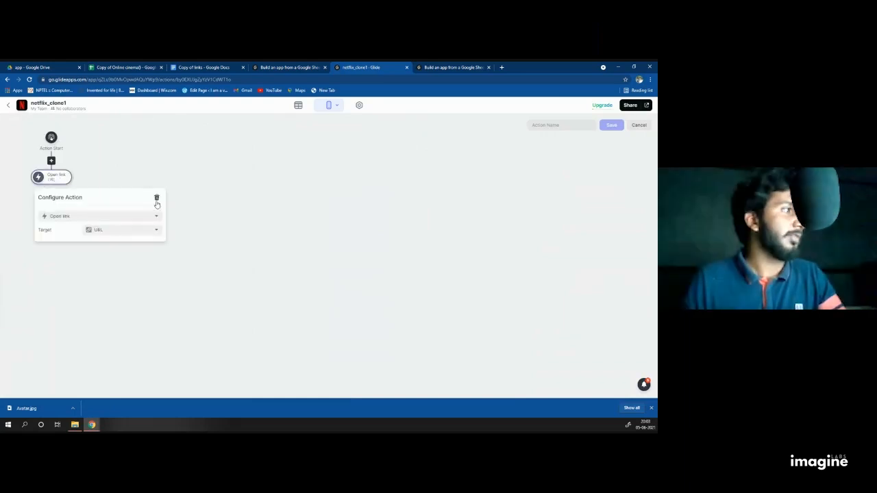
pyautogui.click(156, 198)
pyautogui.click(52, 145)
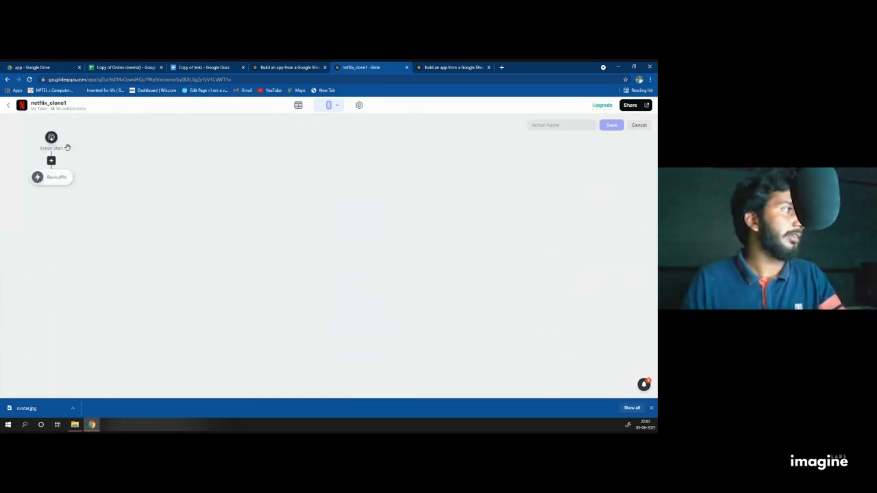
pyautogui.click(52, 179)
pyautogui.scroll(-10, 88, 284)
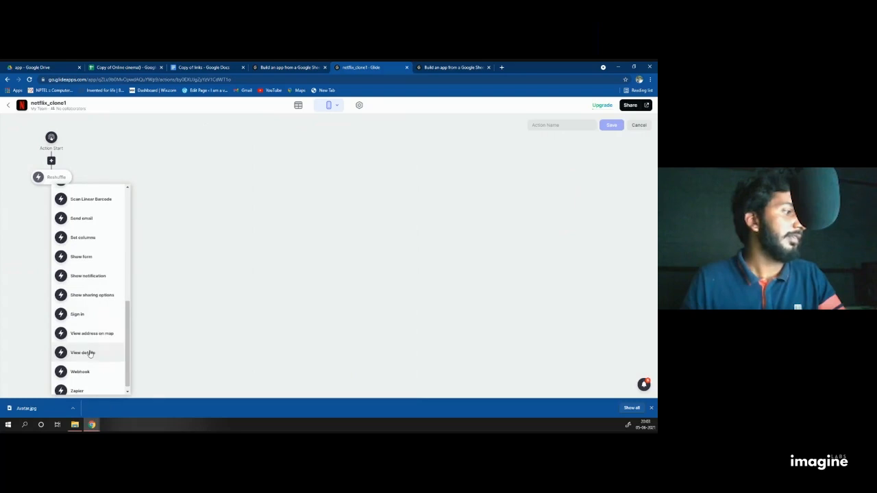
pyautogui.click(100, 353)
pyautogui.click(560, 125)
pyautogui.write('R')
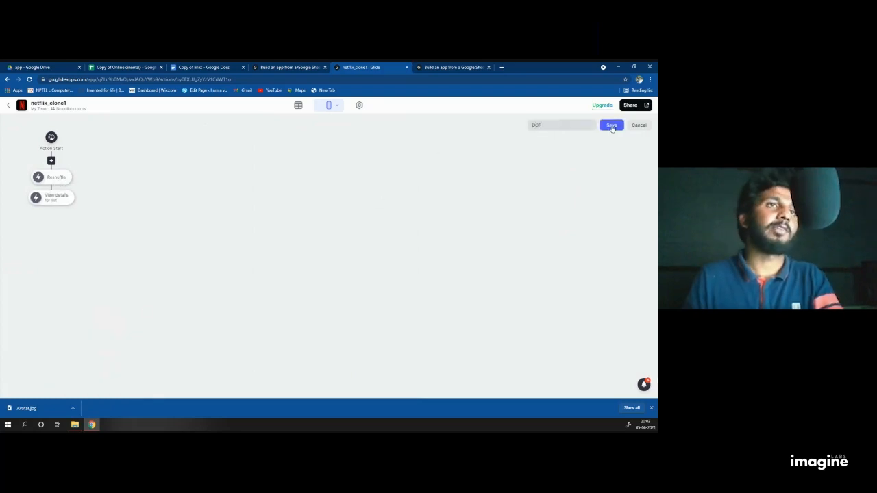
pyautogui.click(612, 125)
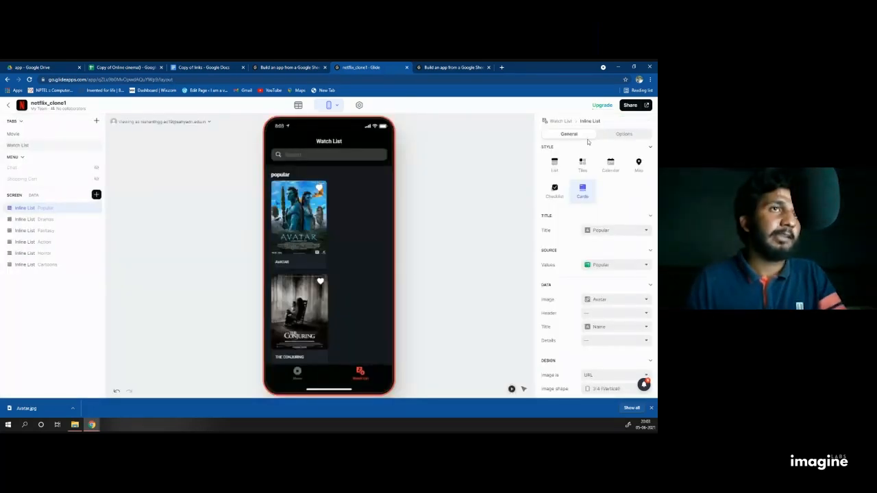
pyautogui.click(622, 134)
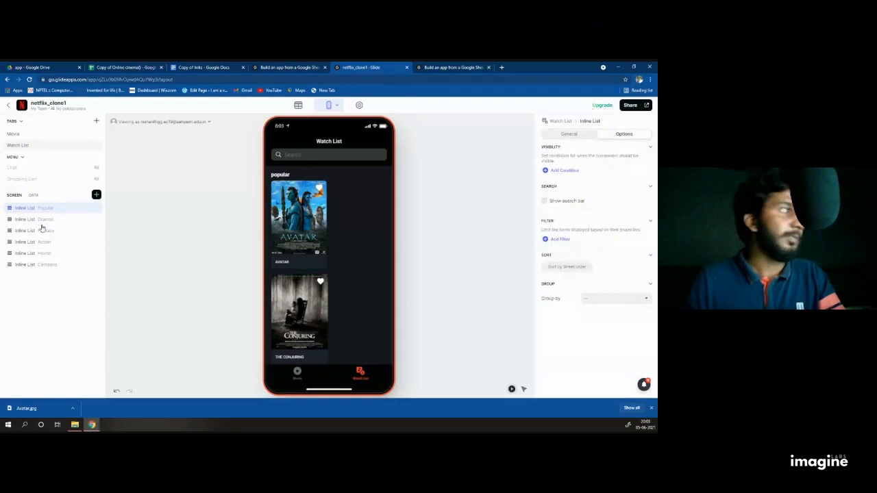
# Step: Show a search bar and filter the Popular list to Is Favorited? is true
pyautogui.click(548, 201)
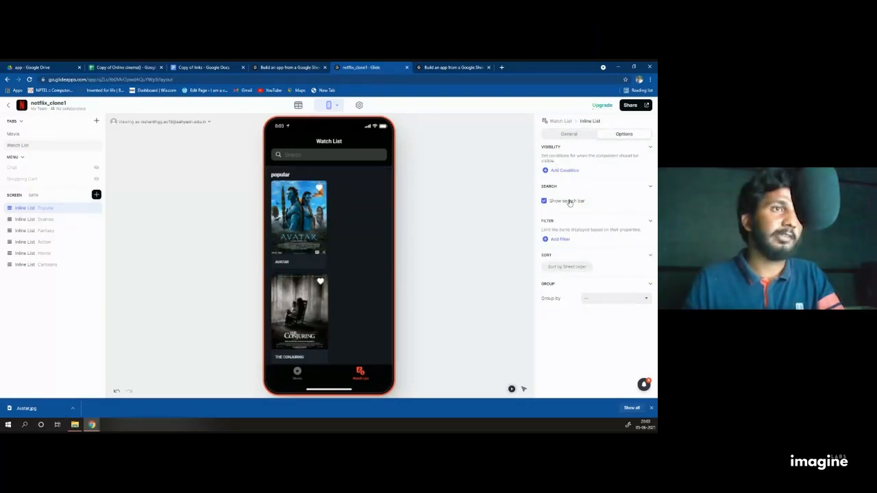
pyautogui.click(559, 239)
pyautogui.click(576, 241)
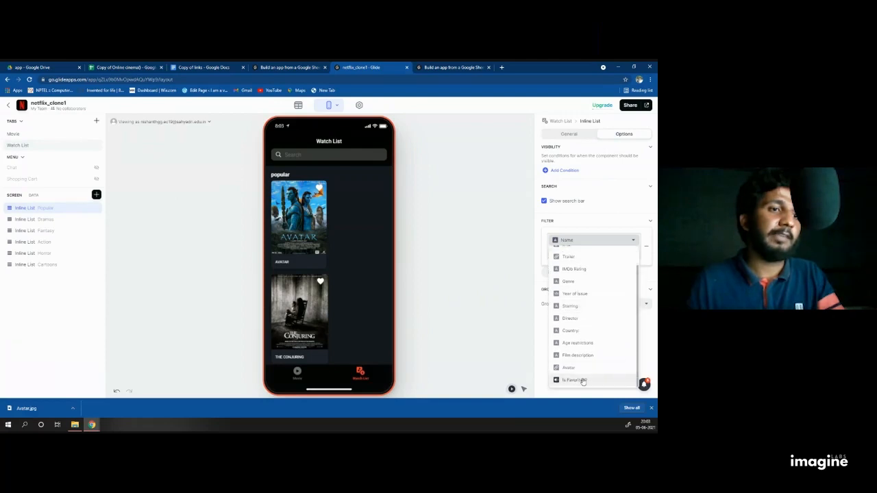
pyautogui.click(581, 377)
pyautogui.click(569, 253)
pyautogui.click(598, 263)
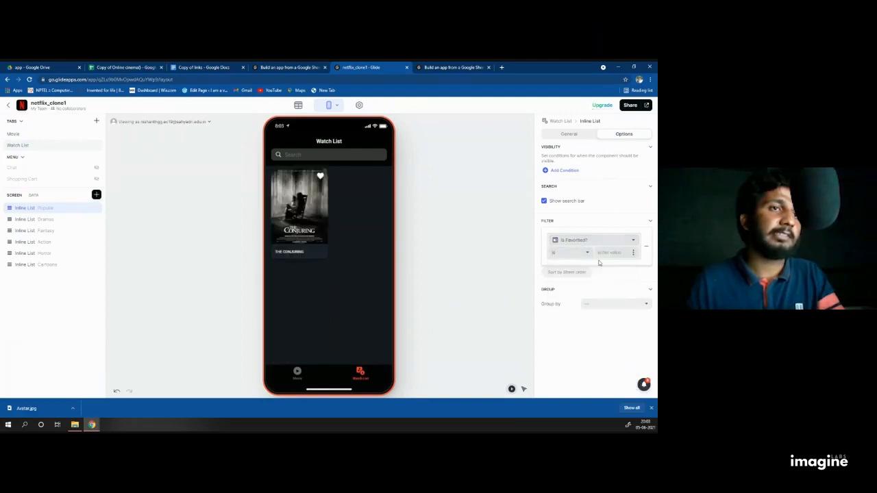
pyautogui.write('t')
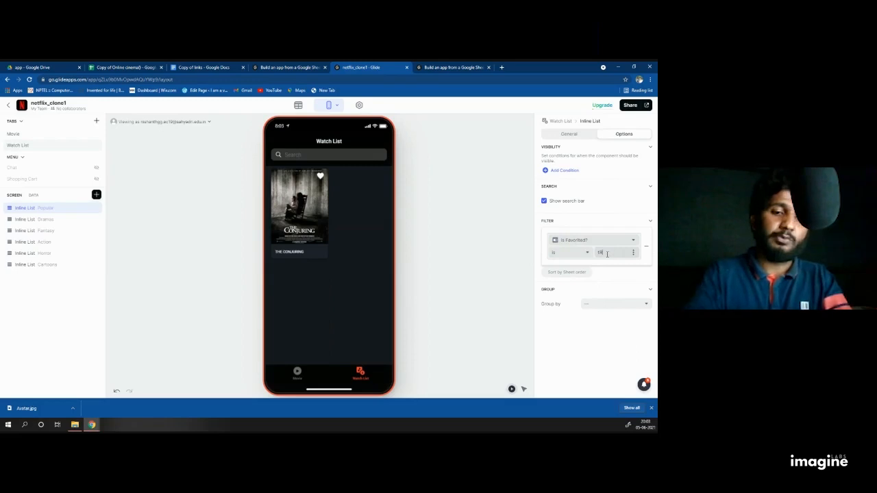
pyautogui.write('RUE')
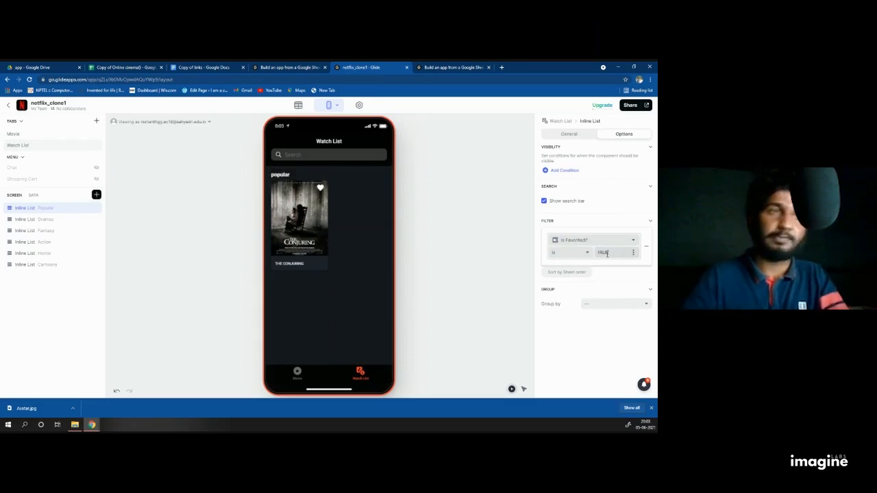
pyautogui.press('BackSpace')
pyautogui.press('BackSpace')
pyautogui.press('BackSpace')
pyautogui.press('BackSpace')
pyautogui.write('TRUE')
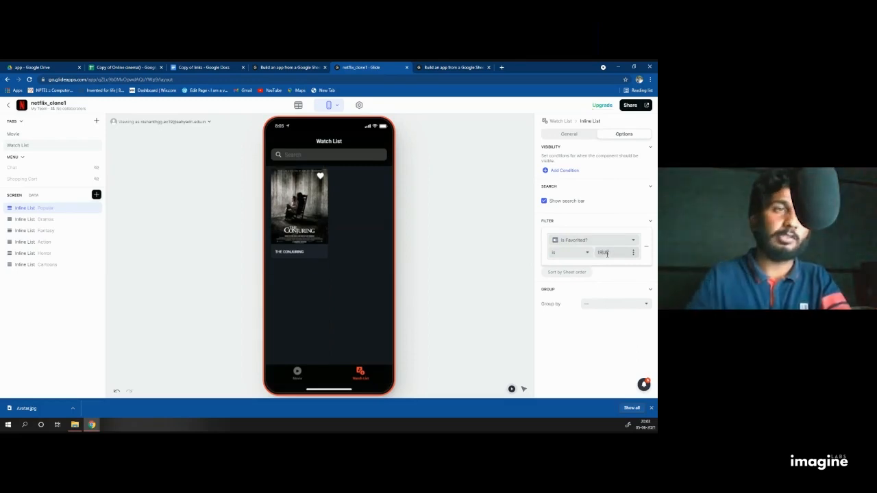
pyautogui.press('BackSpace')
pyautogui.press('BackSpace')
pyautogui.press('BackSpace')
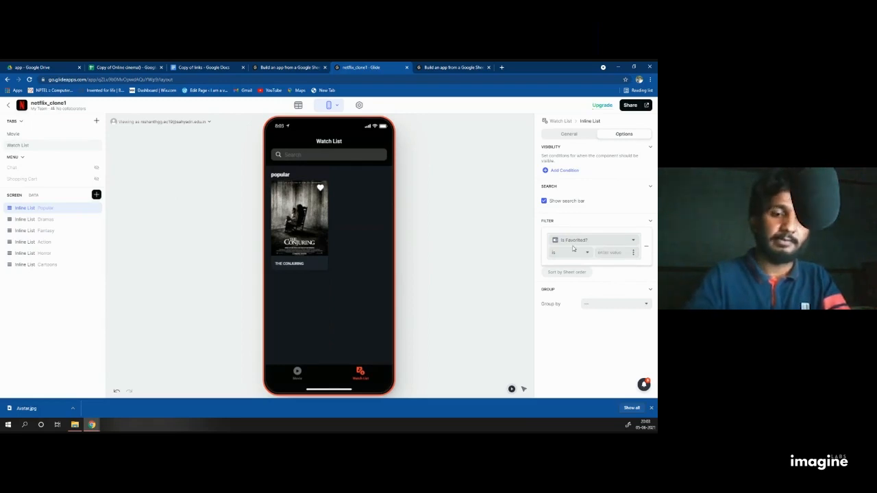
pyautogui.write('rue')
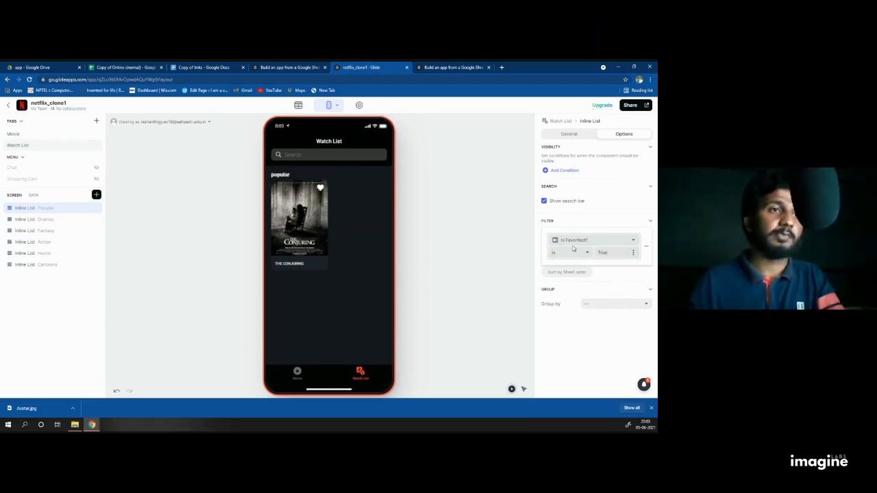
pyautogui.click(574, 273)
# Step: Sort the Popular list randomly and close its settings
pyautogui.click(570, 279)
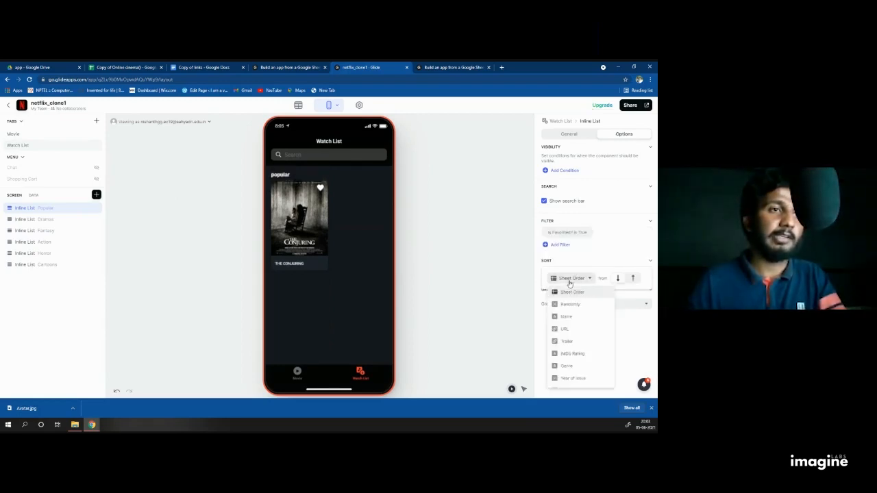
pyautogui.click(571, 309)
pyautogui.click(492, 192)
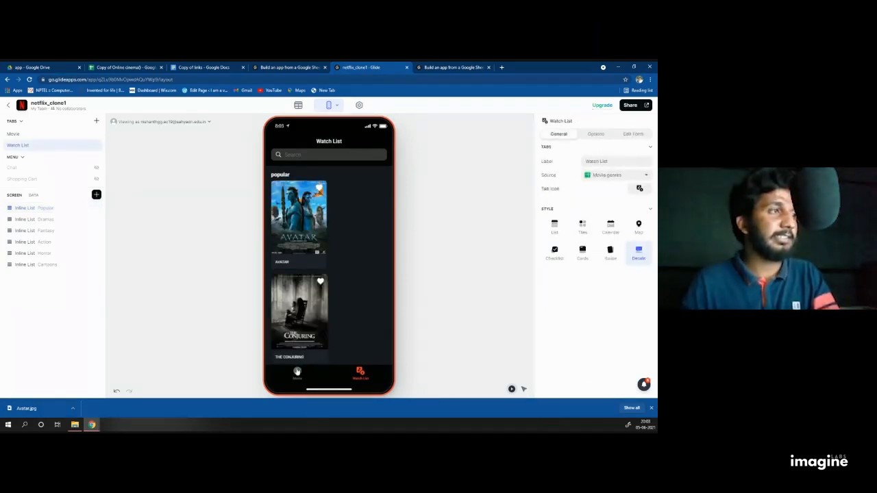
# Step: Preview the Watch List, open The Conjuring's details, then scroll the Movie poster grid
pyautogui.click(296, 372)
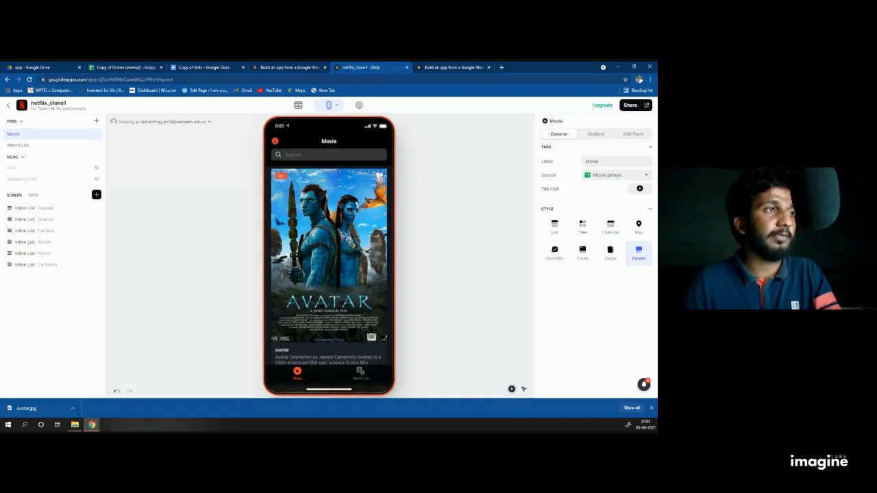
pyautogui.click(360, 373)
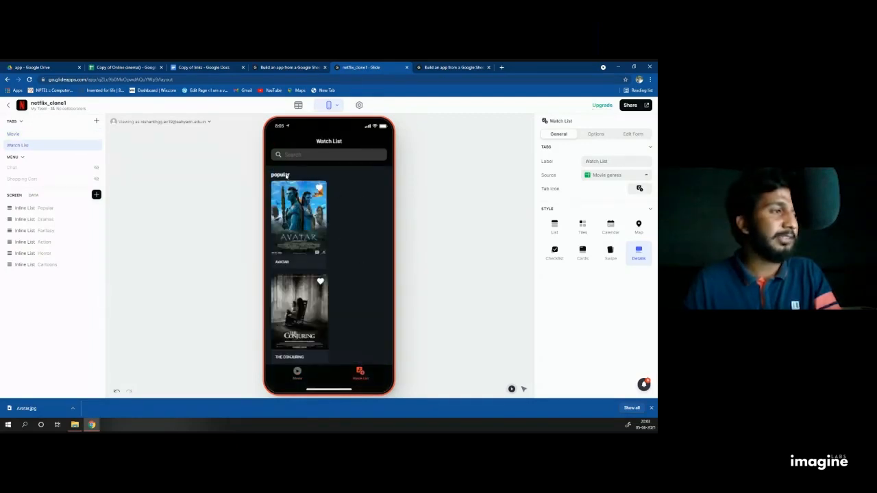
pyautogui.click(285, 295)
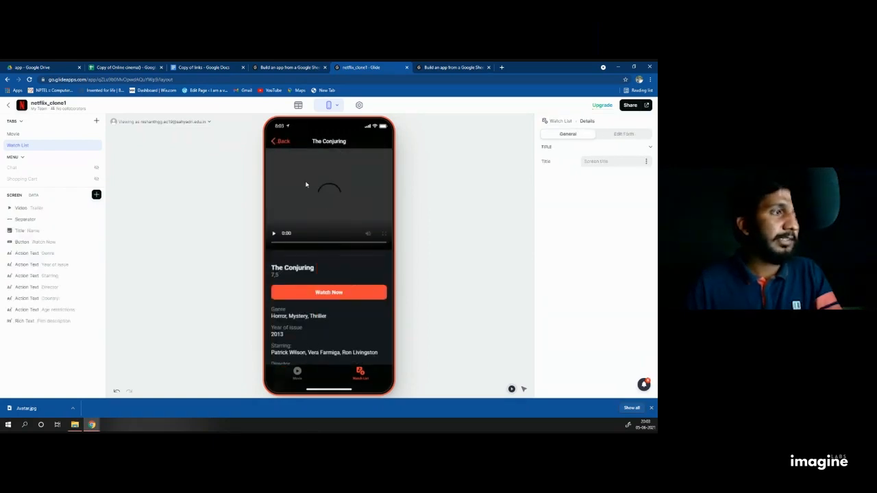
pyautogui.click(281, 141)
pyautogui.click(299, 373)
pyautogui.scroll(-5, 293, 246)
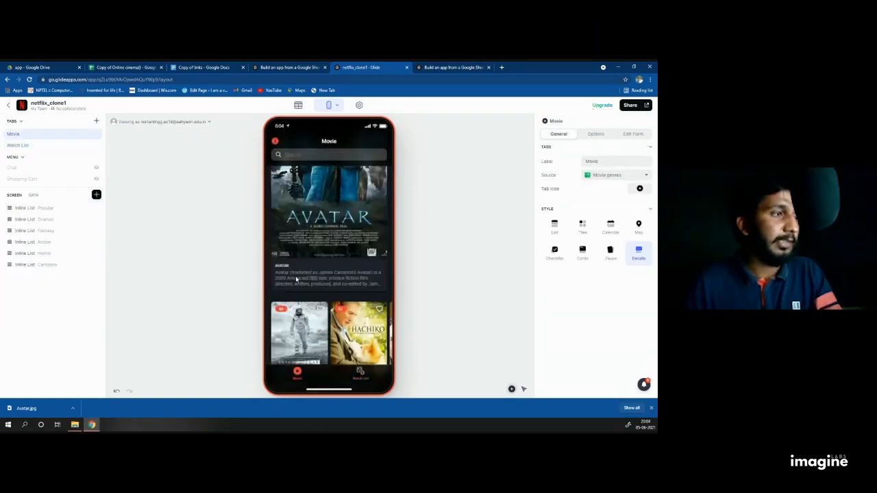
pyautogui.scroll(-4, 293, 245)
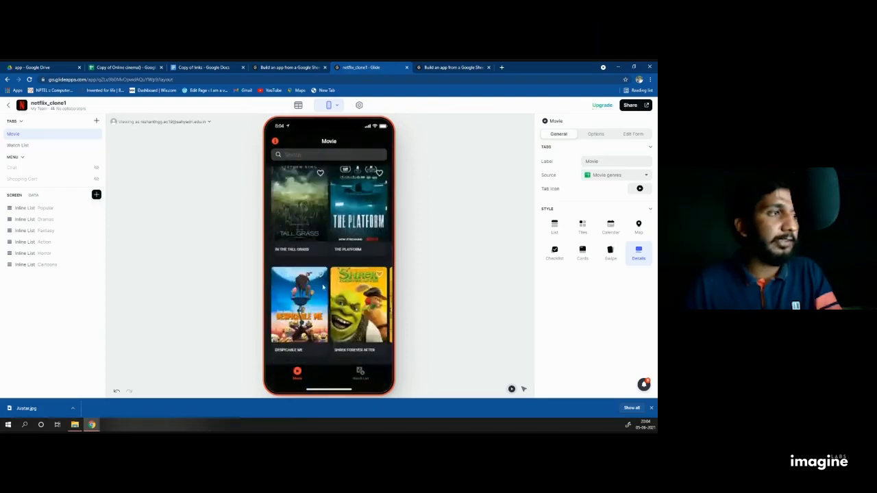
pyautogui.scroll(5, 284, 250)
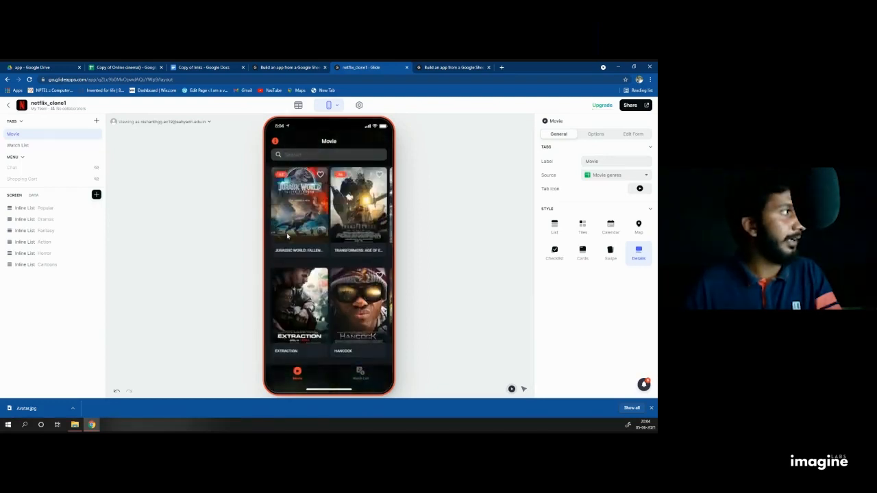
# Step: Title the Dramas list on the Movie screen with the Dramas column
pyautogui.click(52, 207)
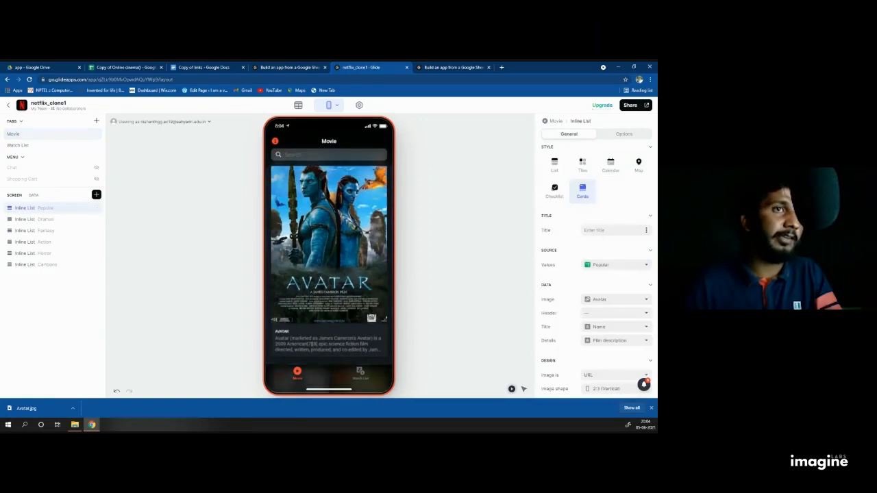
pyautogui.click(643, 265)
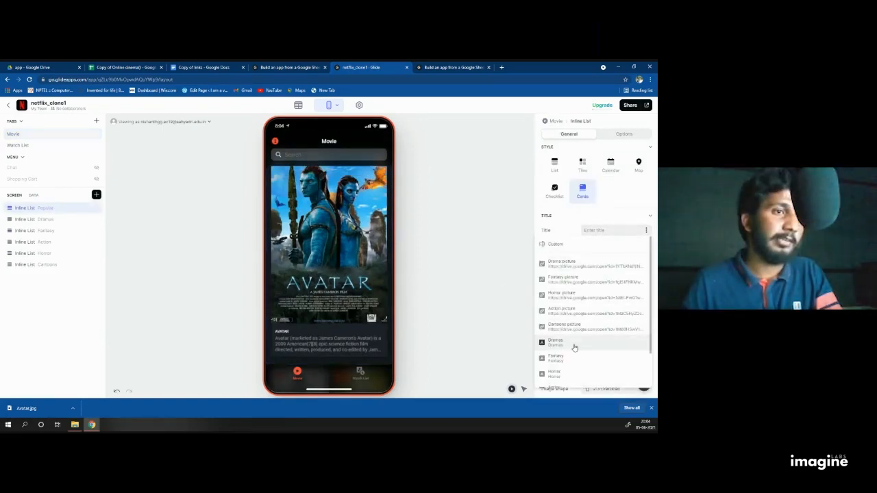
pyautogui.click(41, 220)
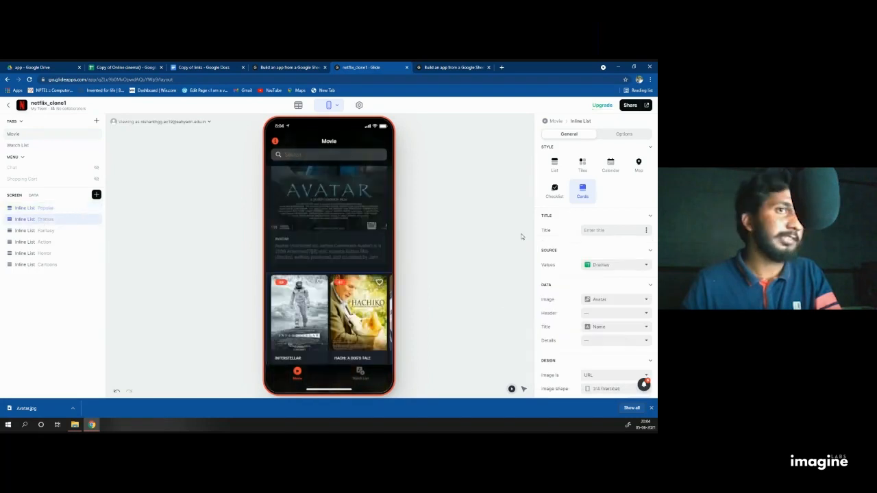
pyautogui.click(646, 231)
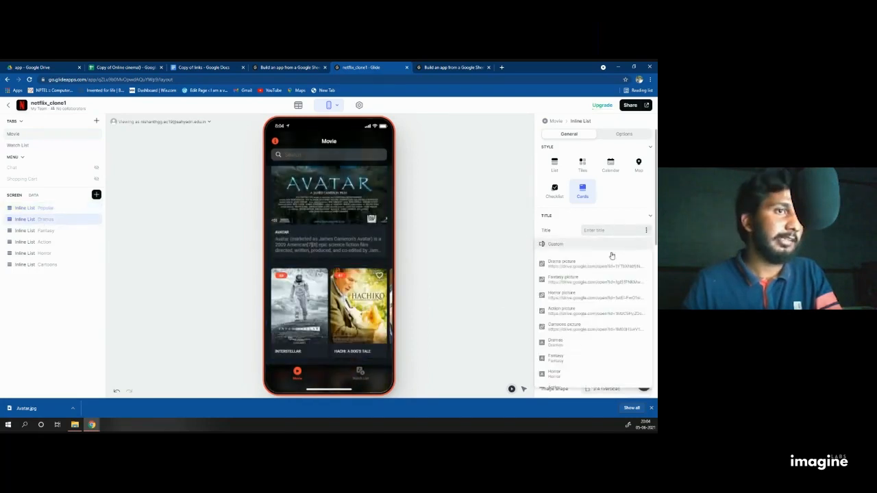
pyautogui.click(556, 342)
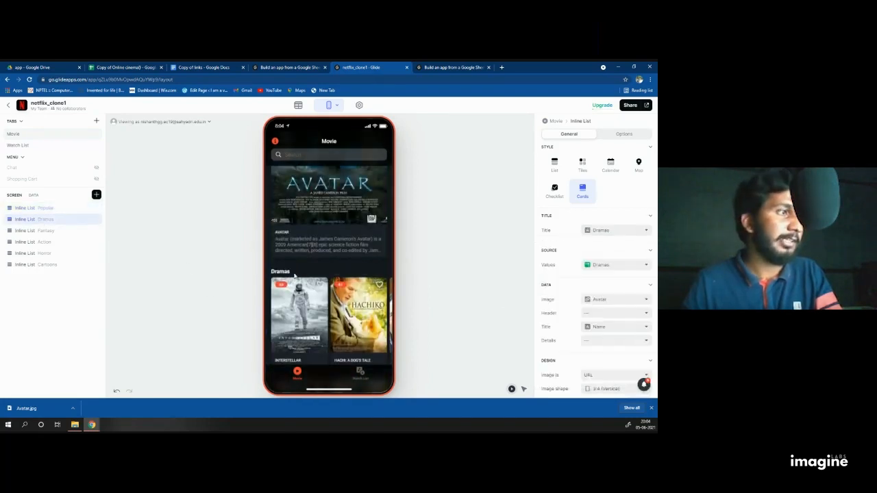
pyautogui.scroll(-3, 273, 274)
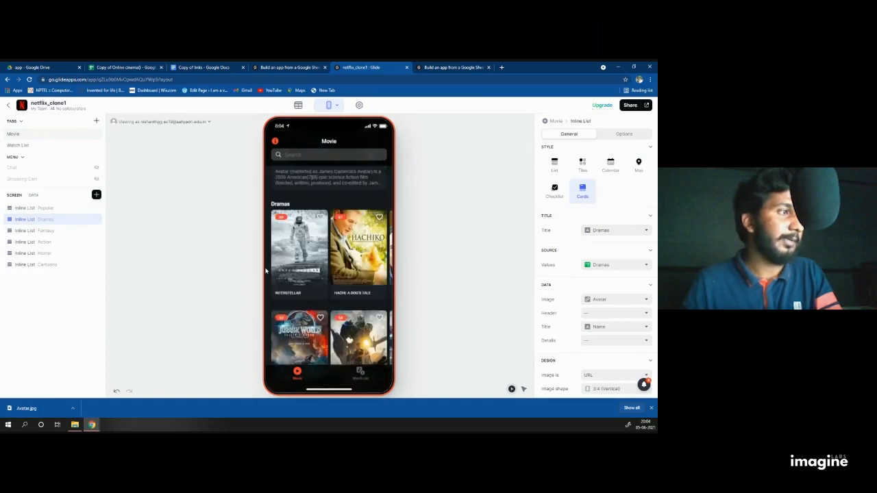
# Step: Title the Fantasy and Action lists with their Fantasy and Action columns
pyautogui.click(52, 232)
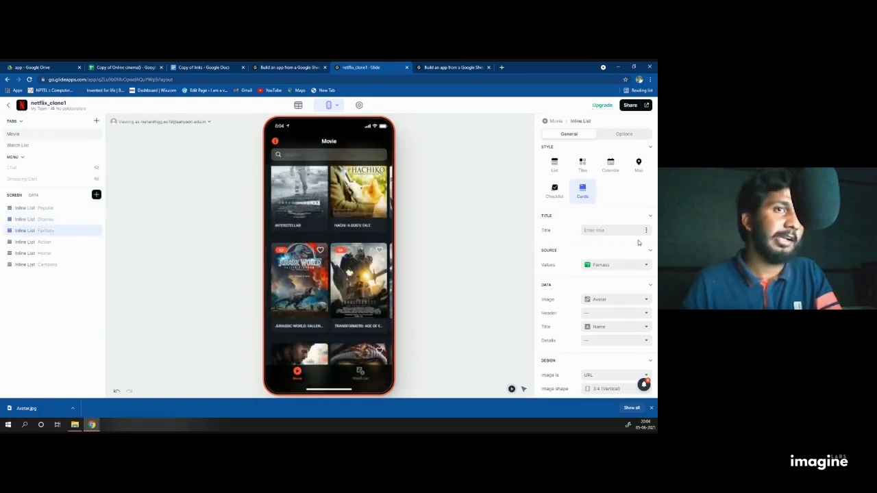
pyautogui.click(644, 230)
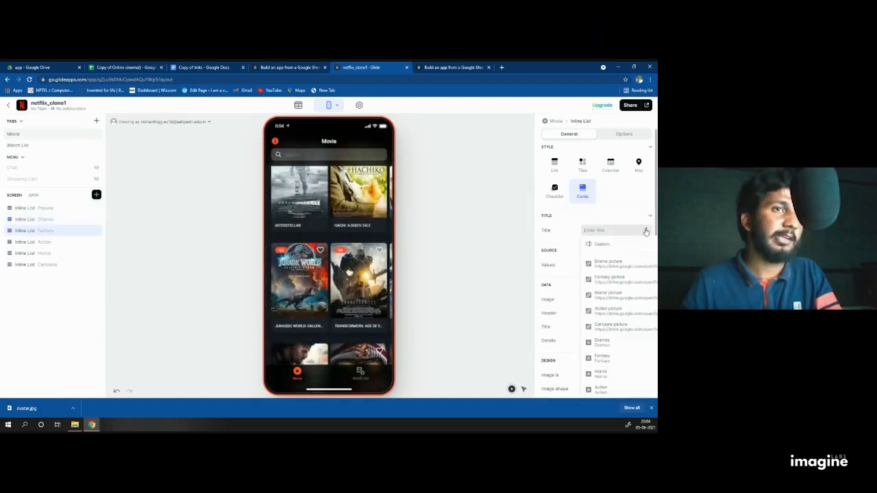
pyautogui.click(484, 308)
pyautogui.click(79, 241)
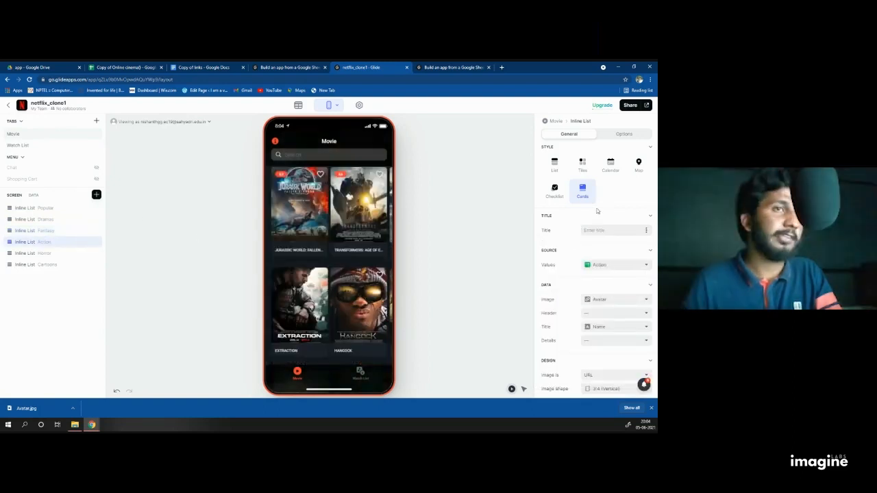
pyautogui.click(645, 233)
pyautogui.scroll(-2, 589, 343)
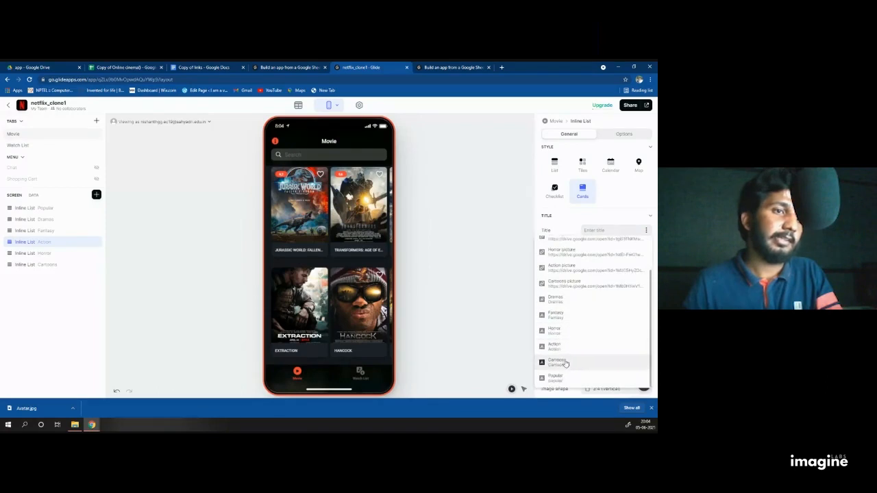
pyautogui.click(582, 363)
# Step: Title the Horror and Cartoons lists with their Horror and Cartoons columns
pyautogui.click(48, 252)
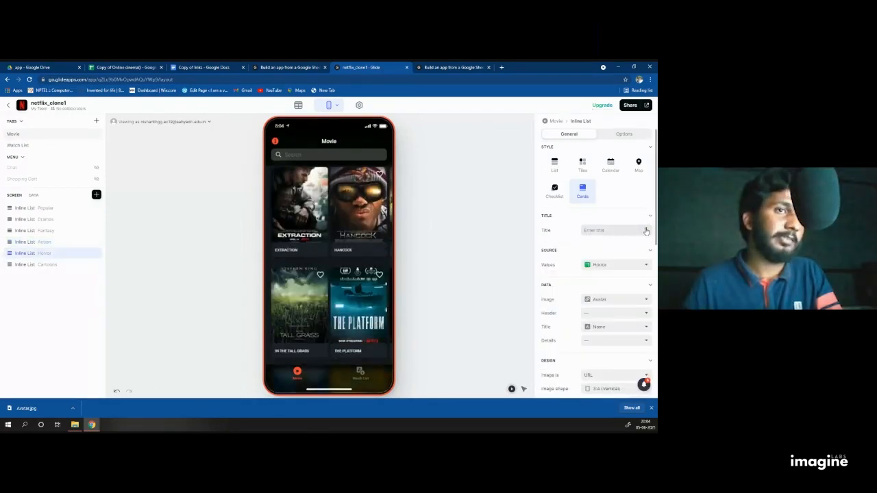
pyautogui.click(646, 231)
pyautogui.click(568, 348)
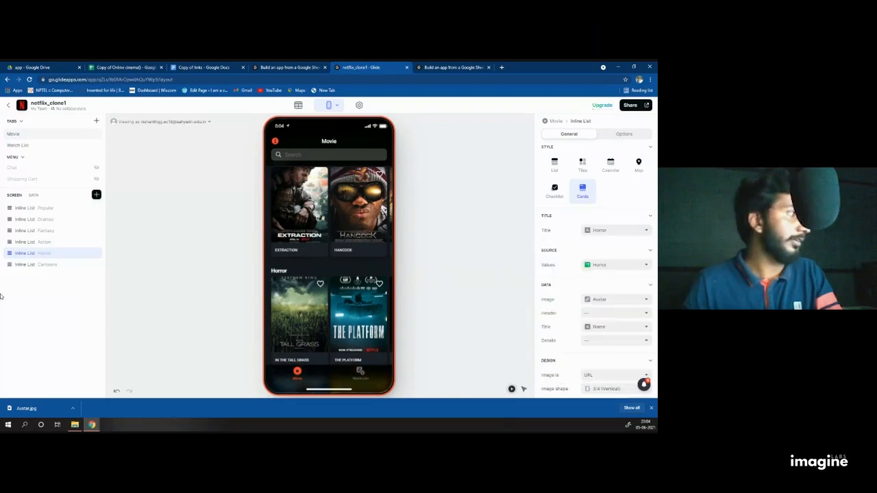
pyautogui.click(45, 265)
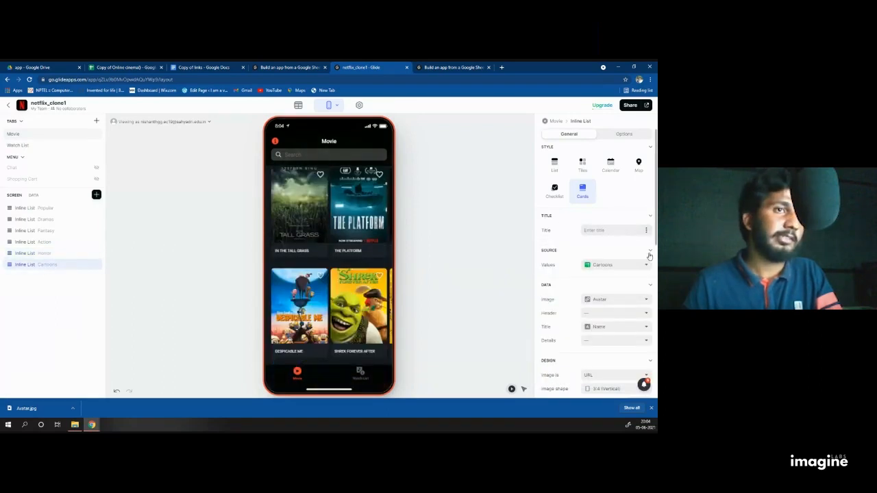
pyautogui.click(645, 231)
pyautogui.scroll(-2, 569, 370)
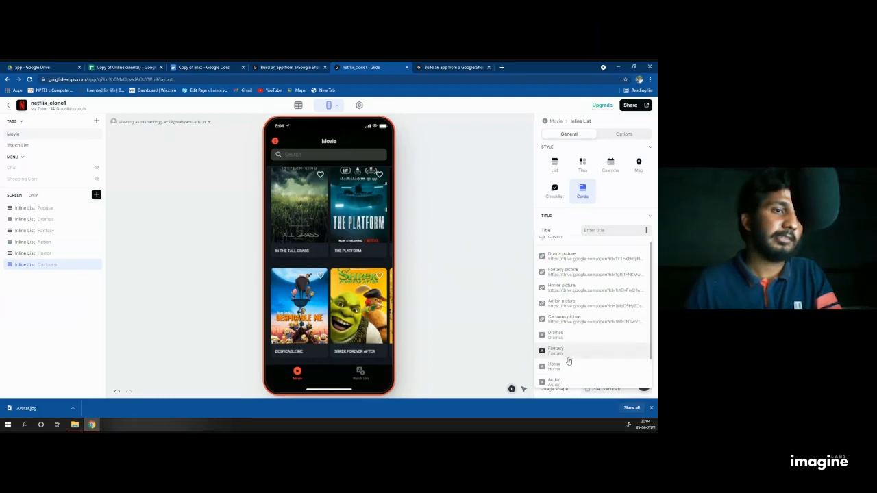
pyautogui.click(556, 362)
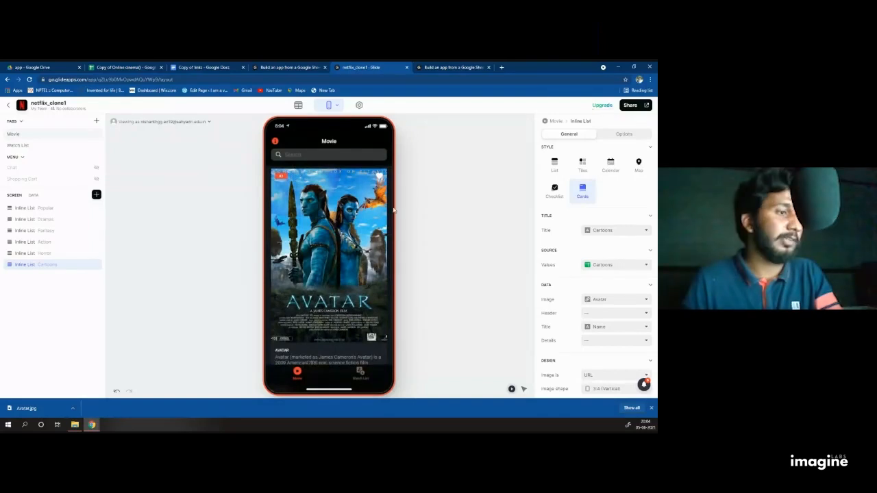
pyautogui.click(360, 372)
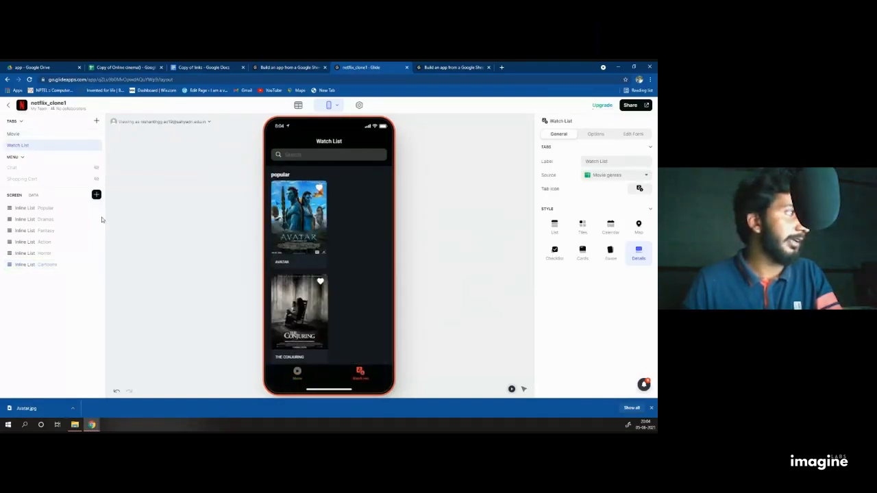
# Step: Set the Watch List Popular list's Title to an empty Custom value
pyautogui.click(42, 219)
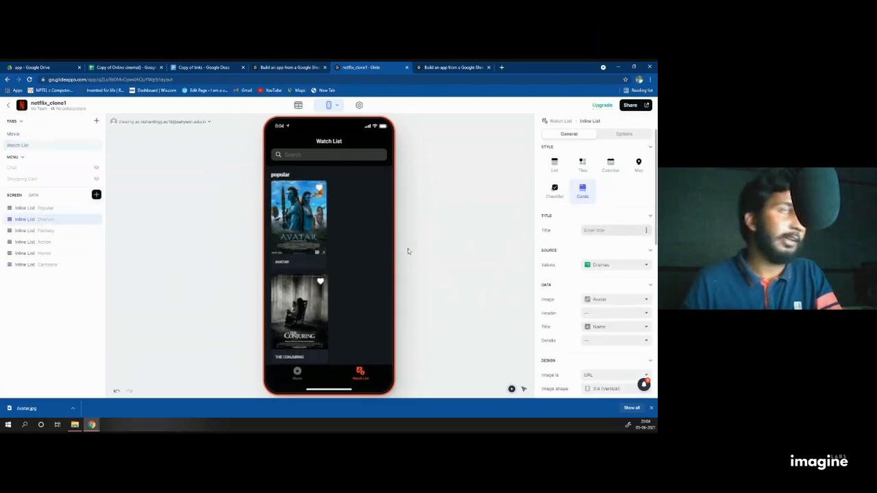
pyautogui.click(71, 231)
pyautogui.click(54, 241)
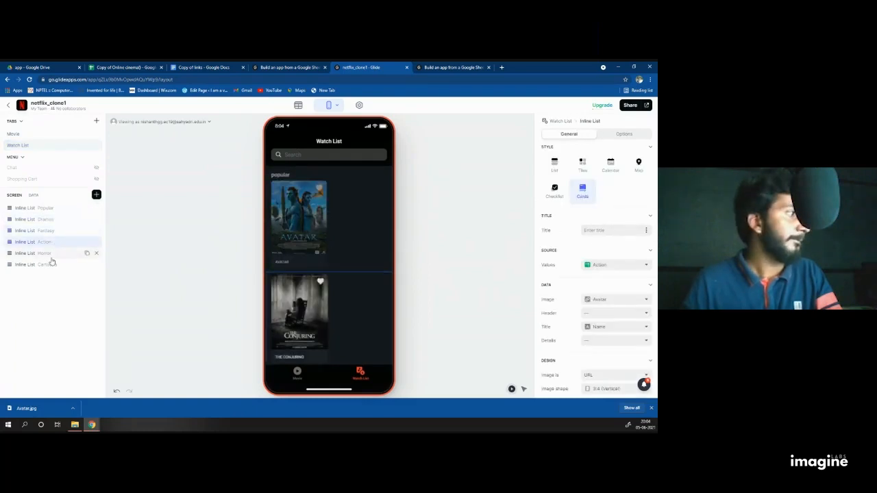
pyautogui.click(52, 255)
pyautogui.click(52, 264)
pyautogui.click(41, 208)
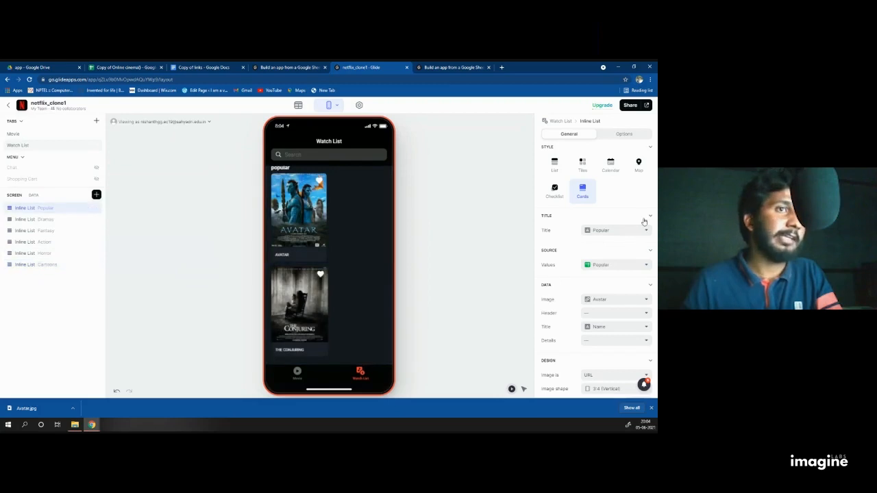
pyautogui.click(612, 233)
pyautogui.click(586, 245)
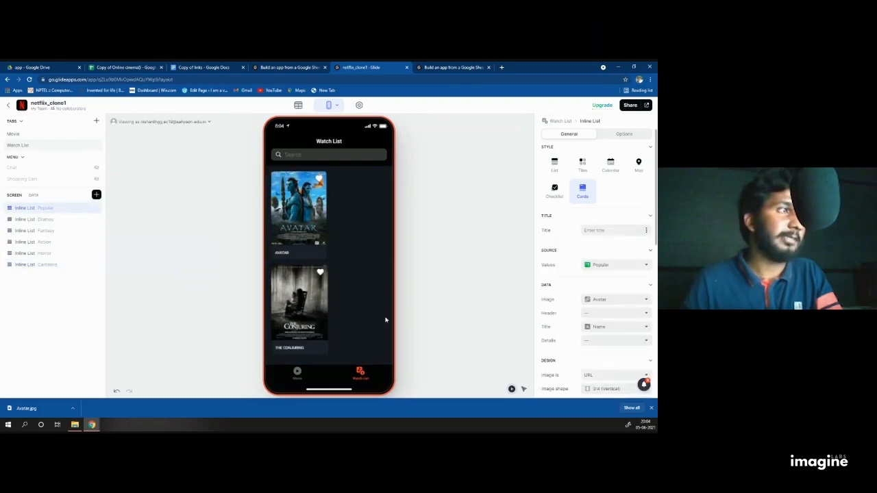
# Step: Scroll through the Movie screen's genre lists in the preview
pyautogui.click(297, 374)
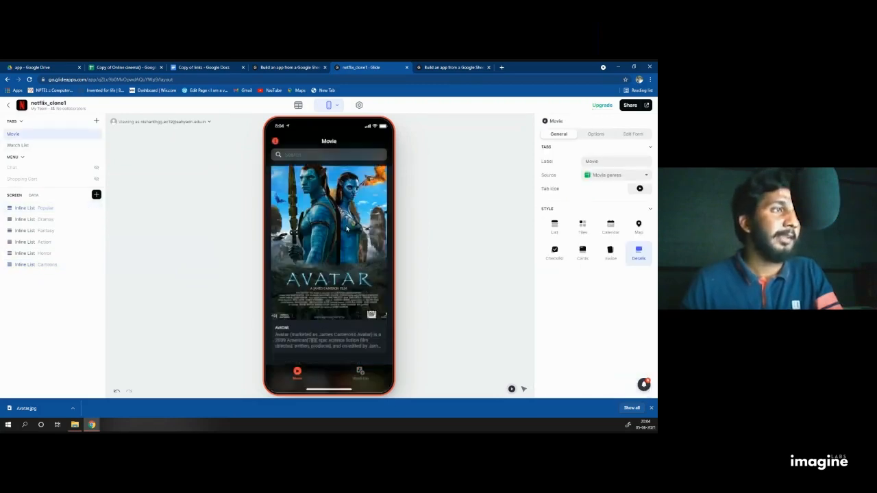
pyautogui.scroll(-3, 320, 233)
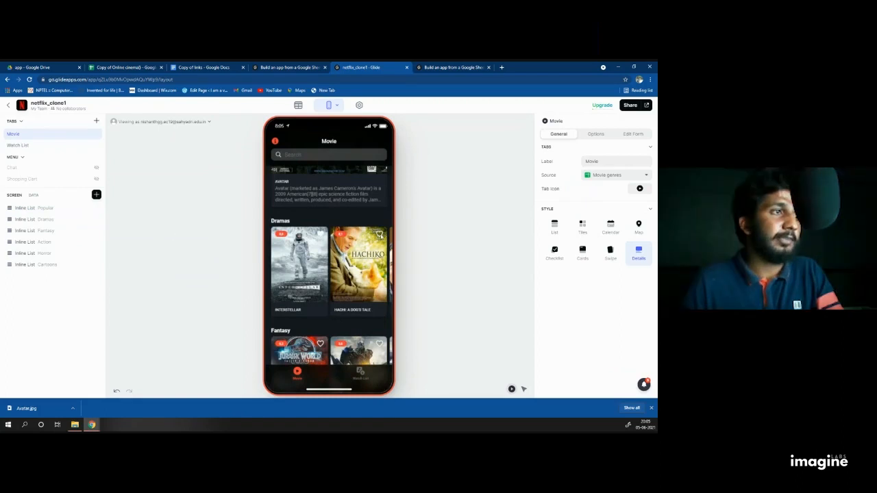
pyautogui.scroll(-2, 377, 237)
pyautogui.scroll(-2, 335, 245)
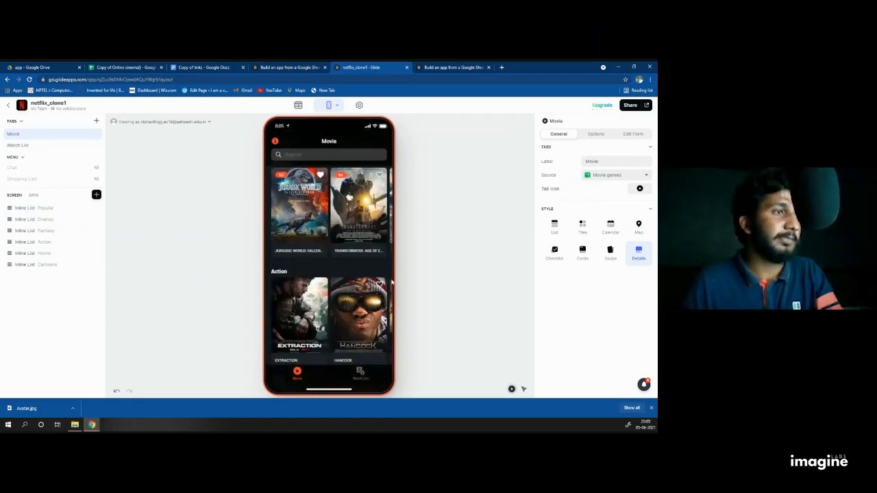
pyautogui.hscroll(2, 332, 314)
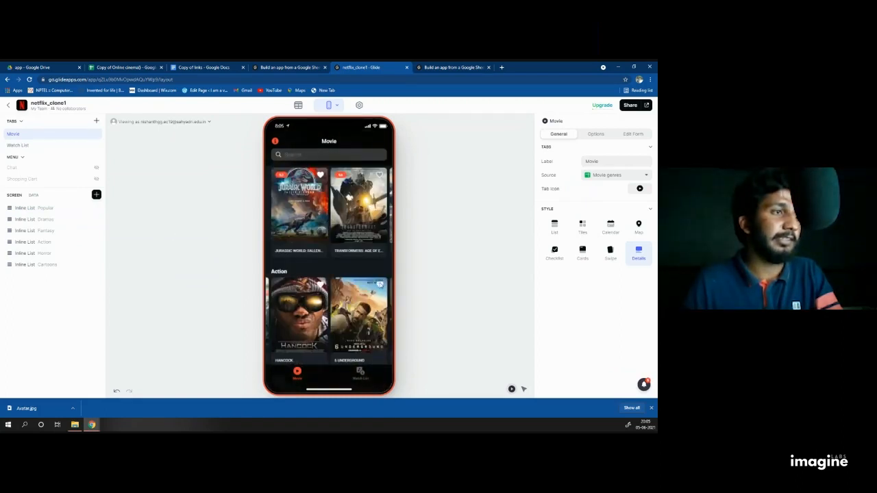
pyautogui.scroll(-5, 379, 284)
pyautogui.scroll(-2, 374, 233)
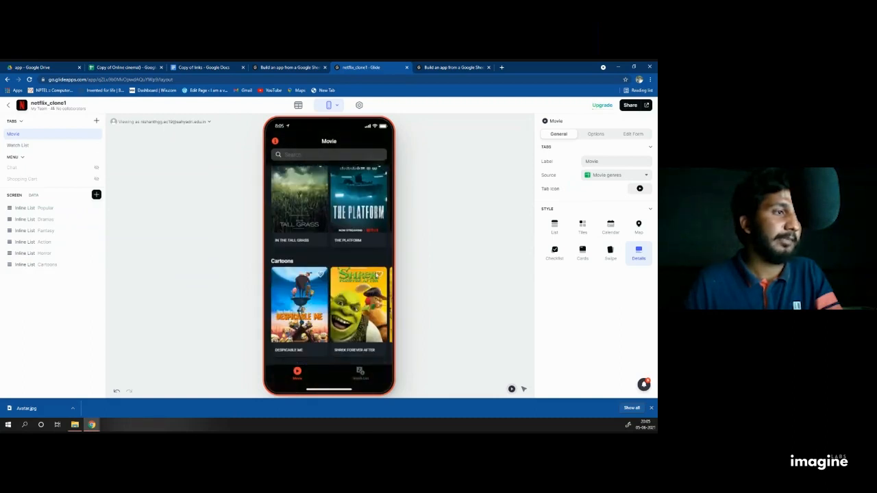
# Step: Unfavorite Jurassic World and The Conjuring on the Watch List
pyautogui.click(362, 372)
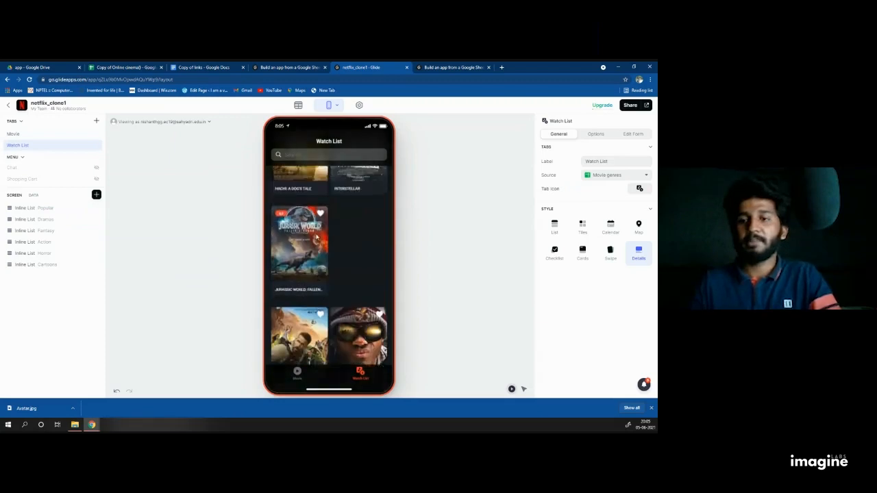
pyautogui.click(319, 277)
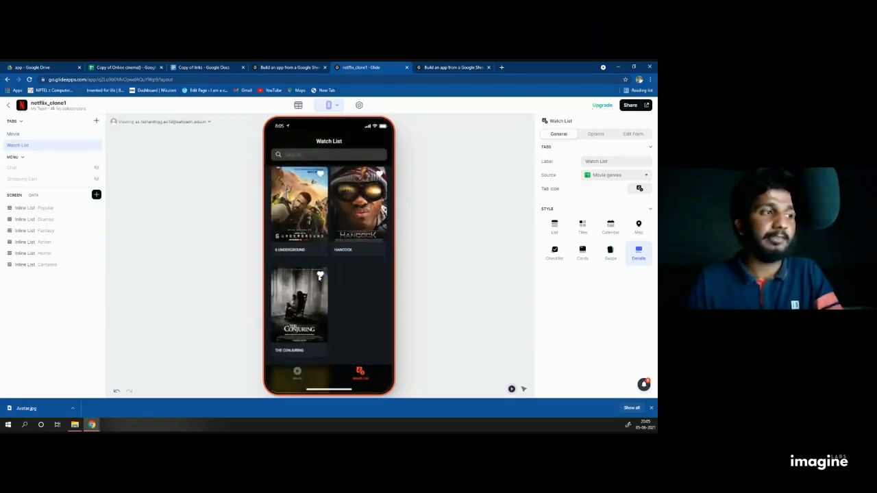
pyautogui.click(321, 276)
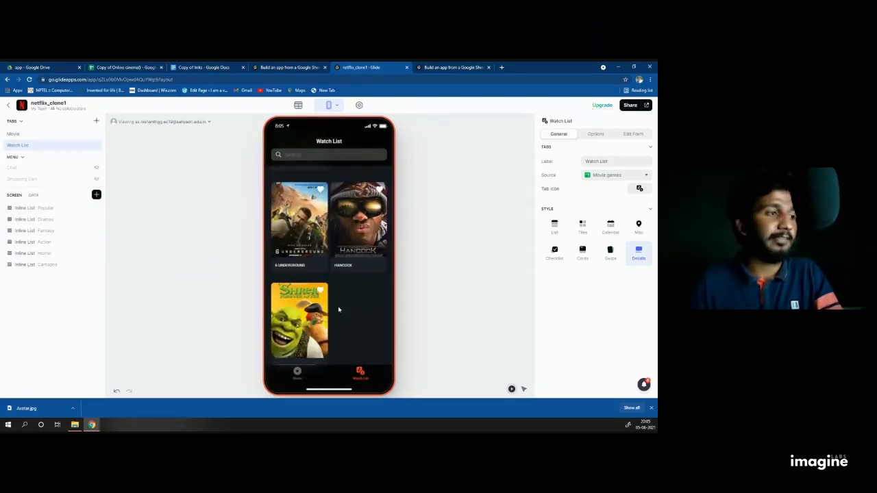